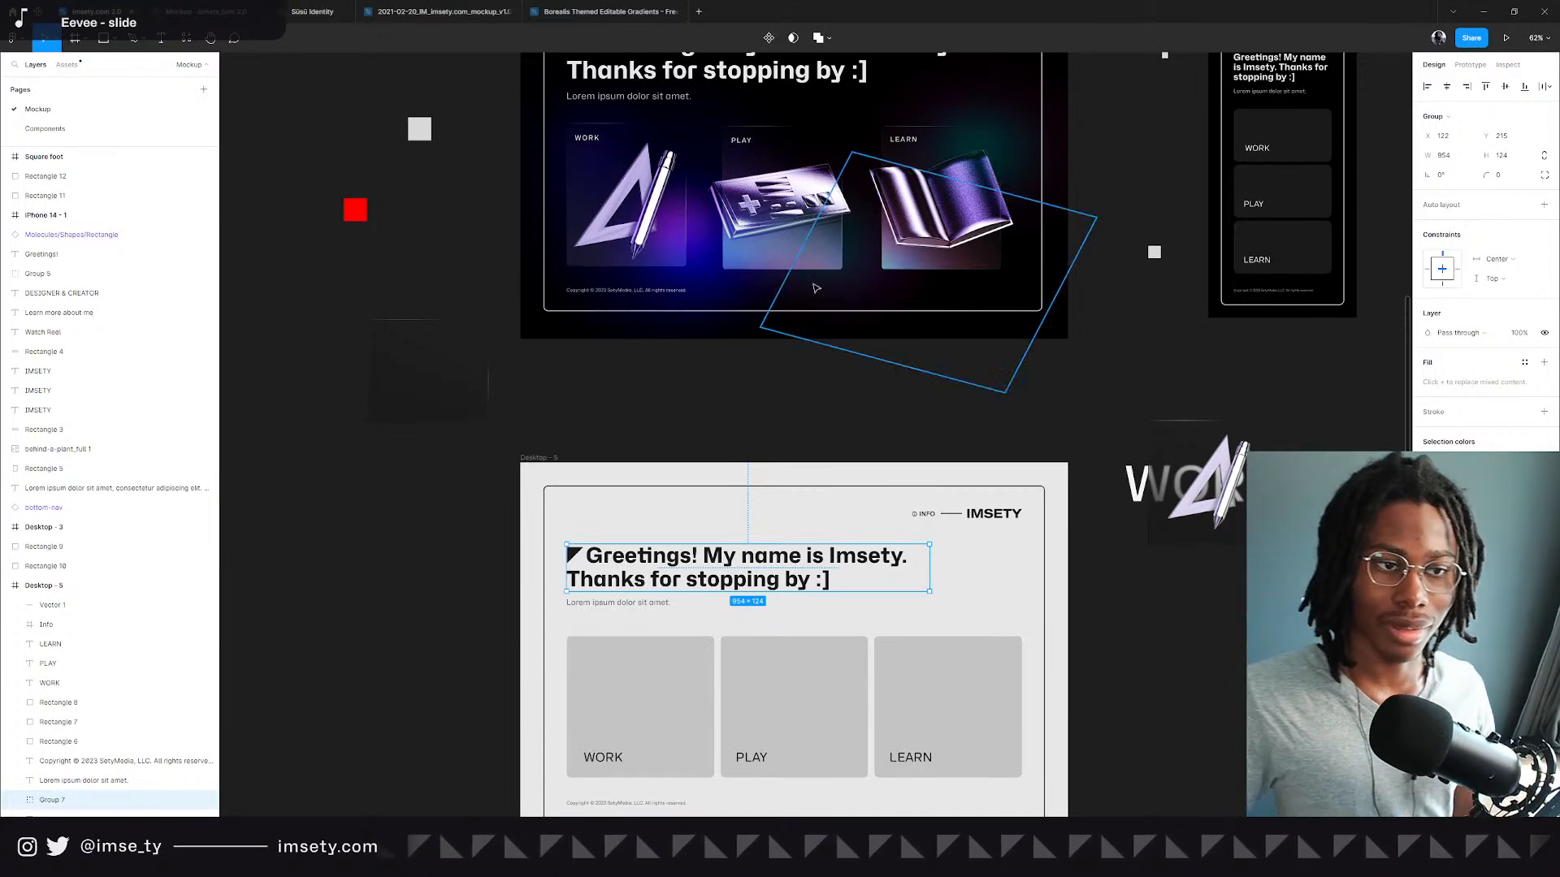
Survey the desktop and iPhone homepage mockups across the canvas, finishing on the Desktop - 6 frame.
scroll(1117, 212, "up", 3)
scroll(1117, 212, "right", 3)
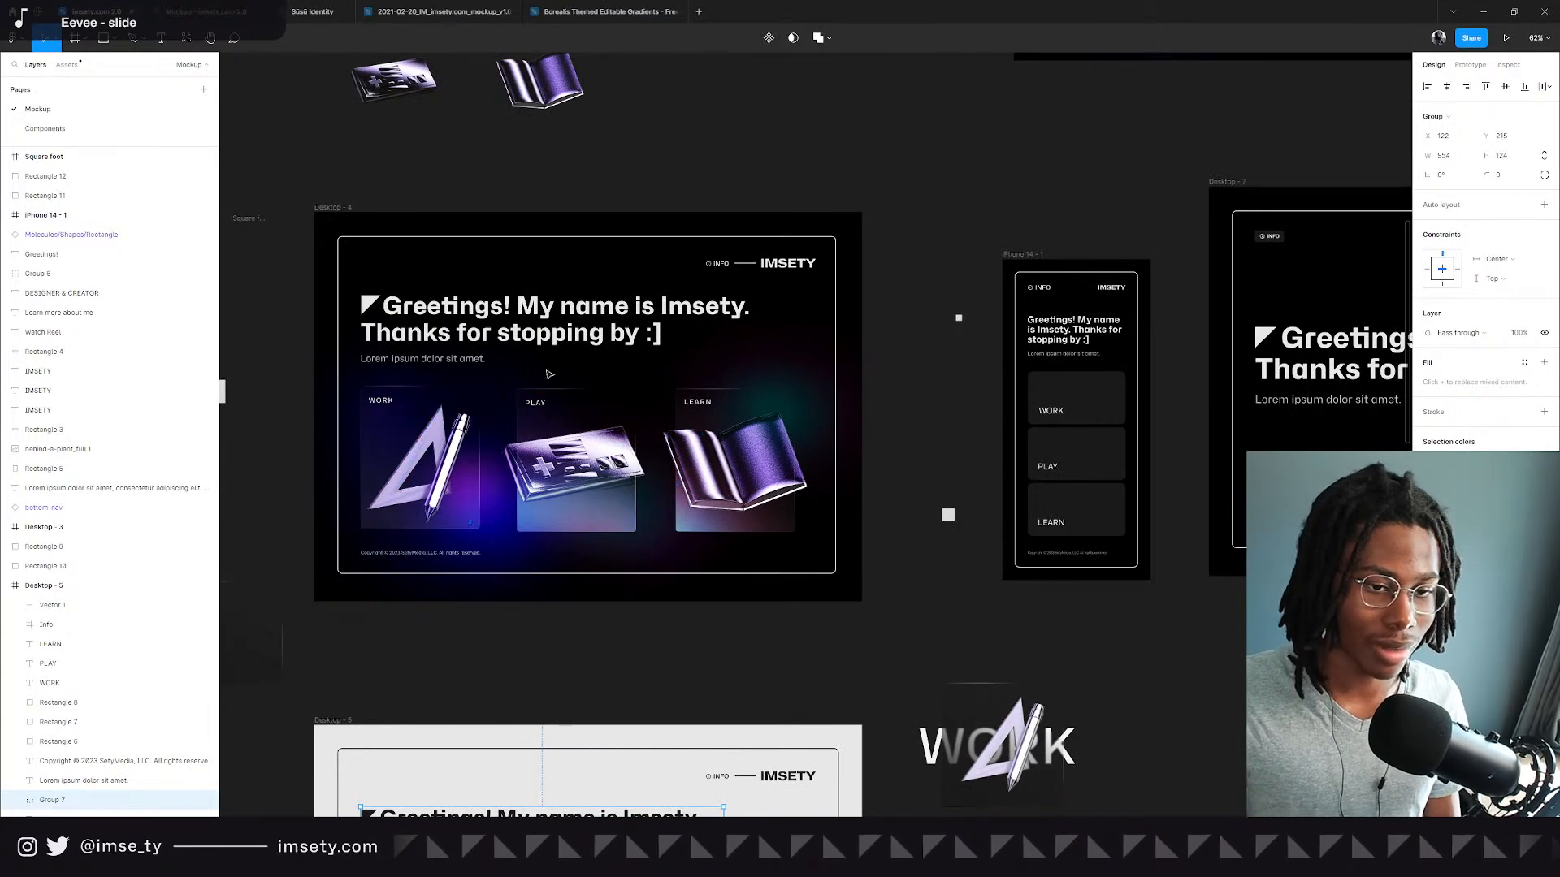
scroll(633, 388, "right", 6)
scroll(633, 388, "up", 2)
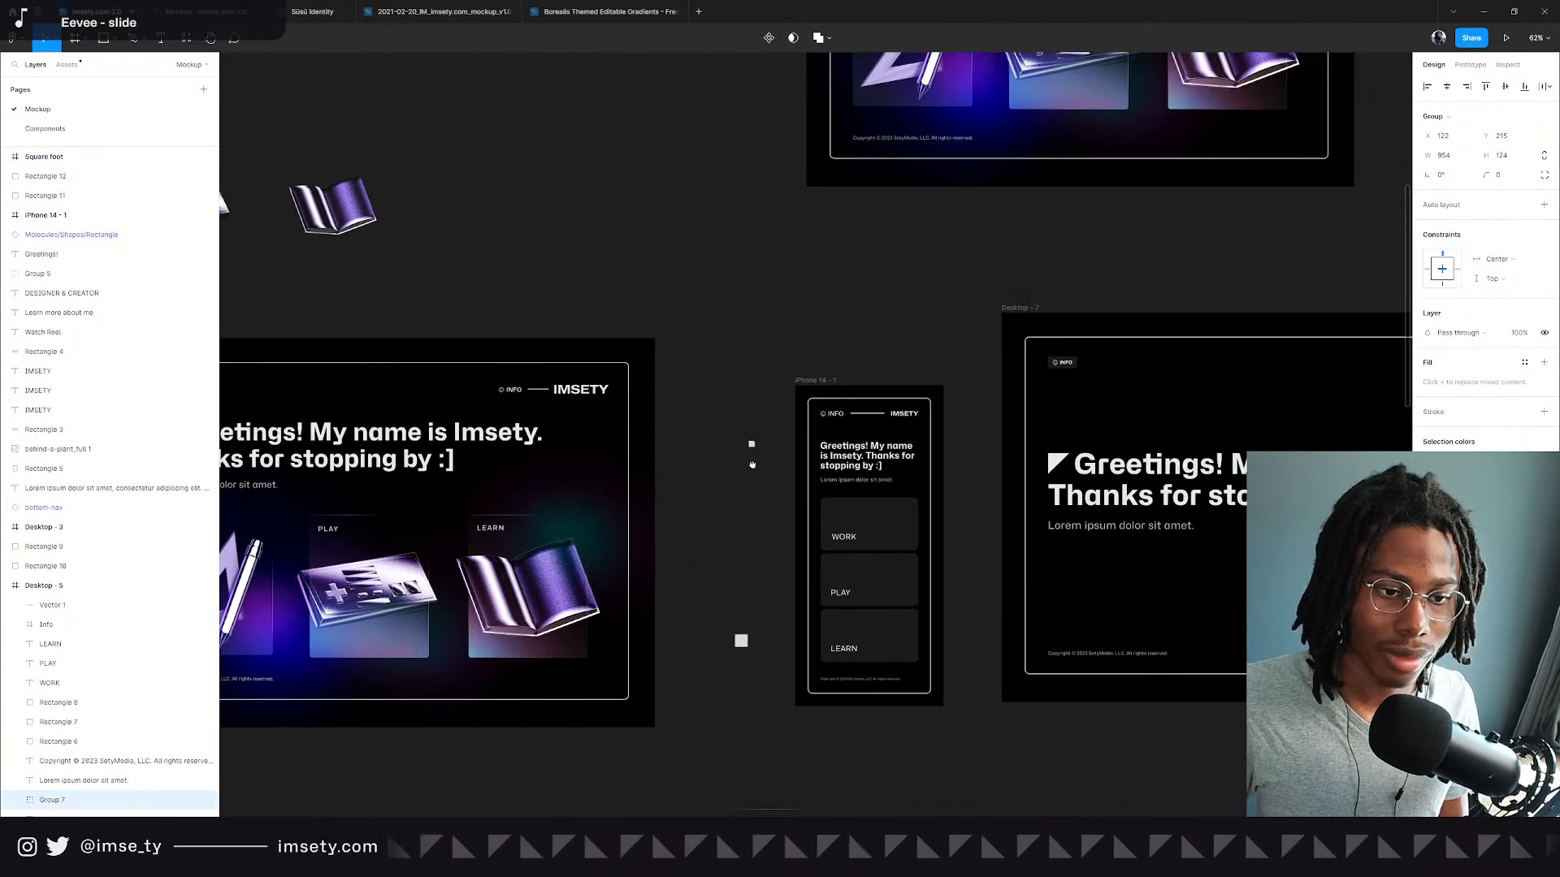
left_click_drag(731, 450, 737, 444)
left_click_drag(675, 300, 758, 348)
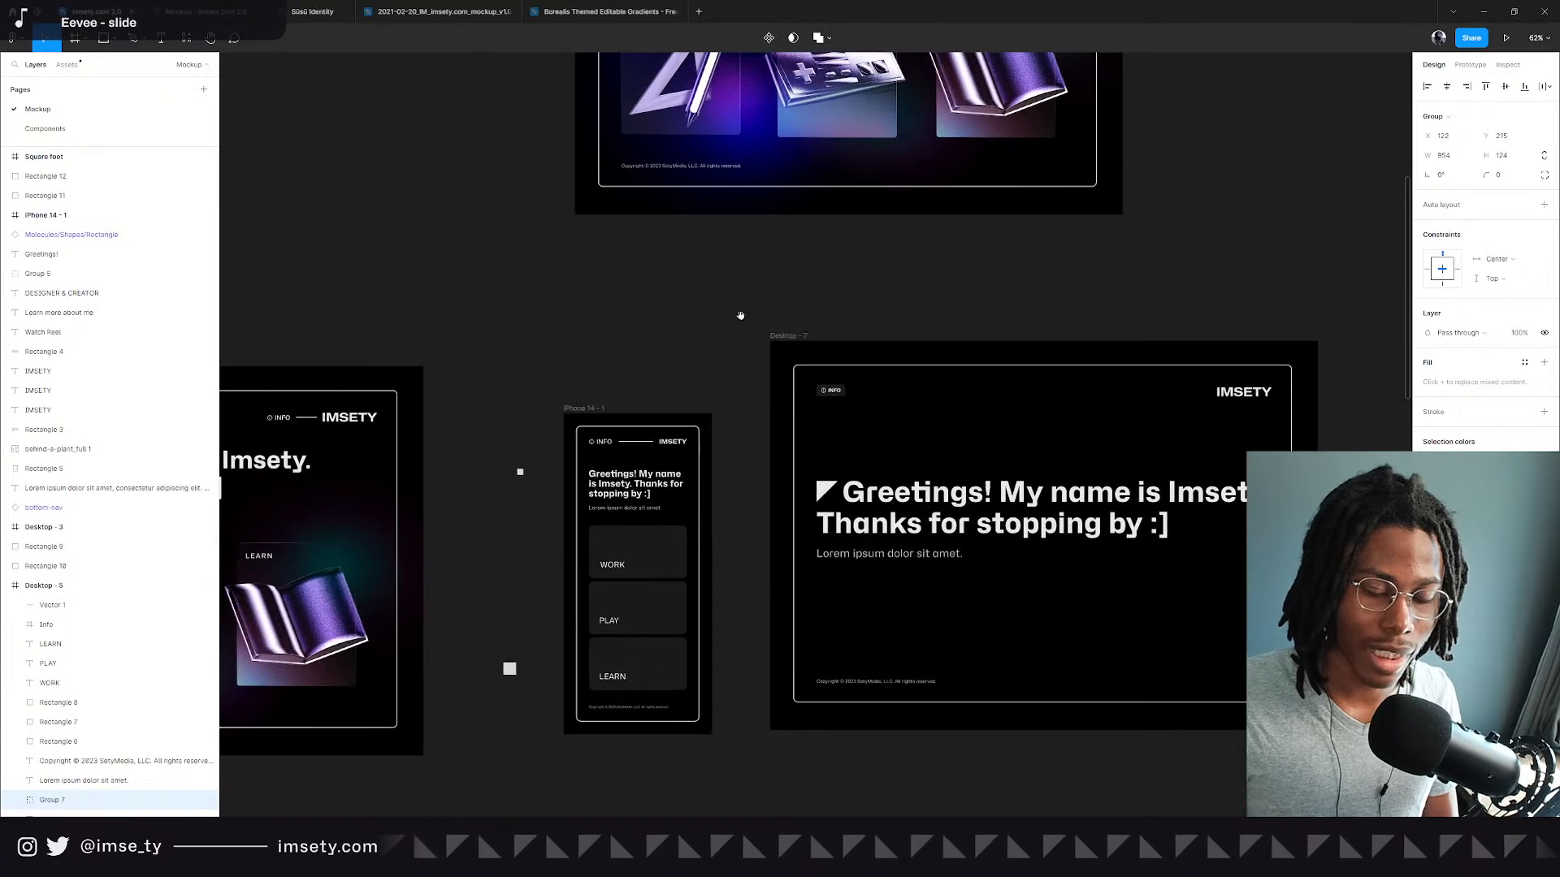
left_click_drag(731, 292, 821, 297)
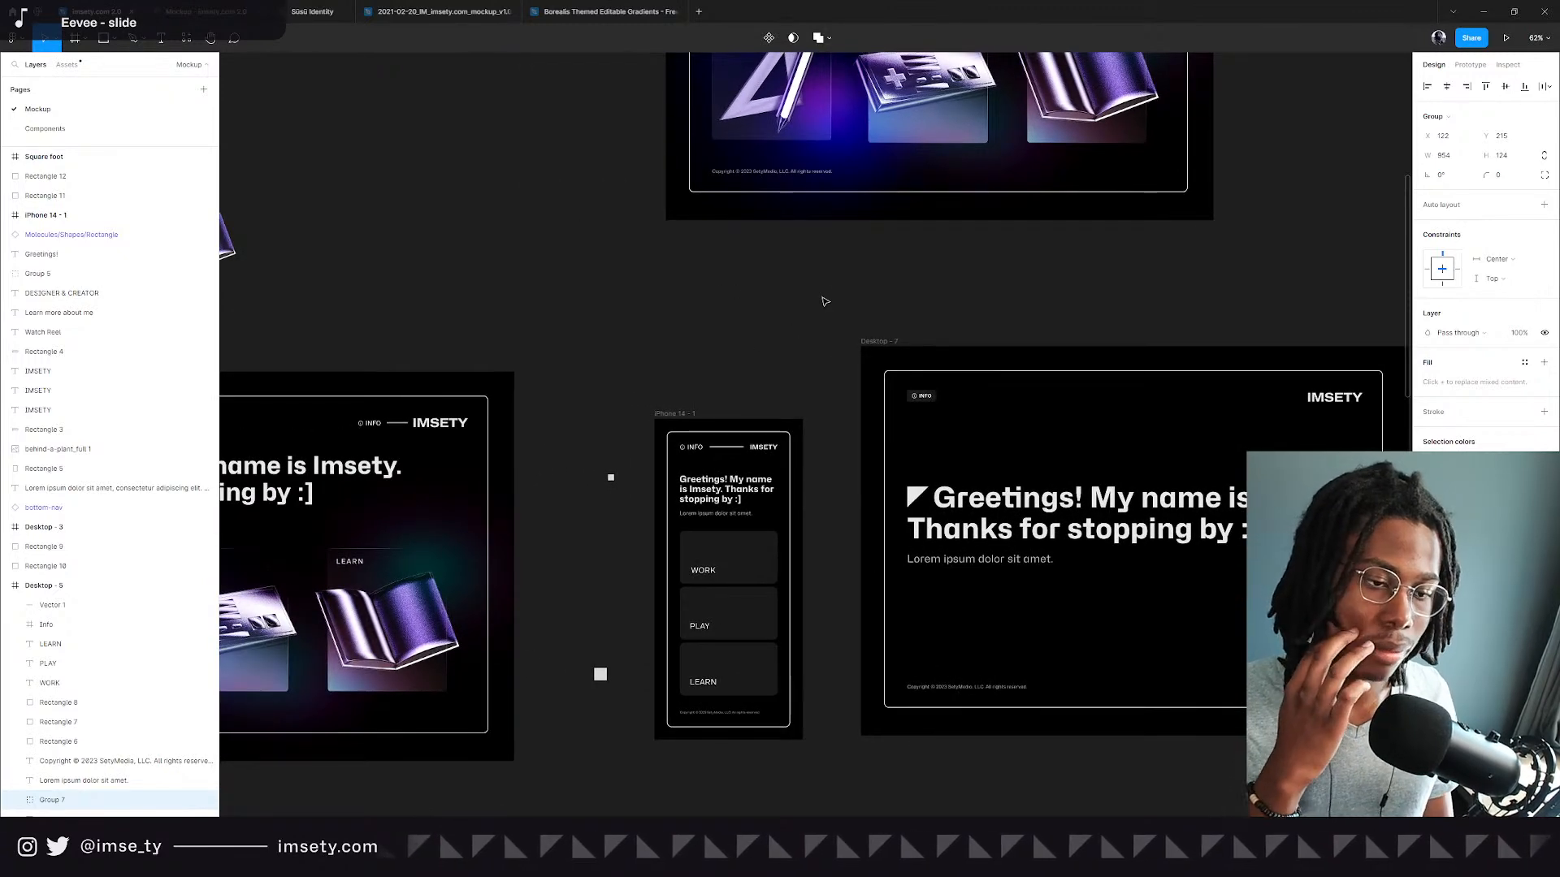
left_click_drag(555, 380, 614, 707)
left_click_drag(1007, 256, 685, 355)
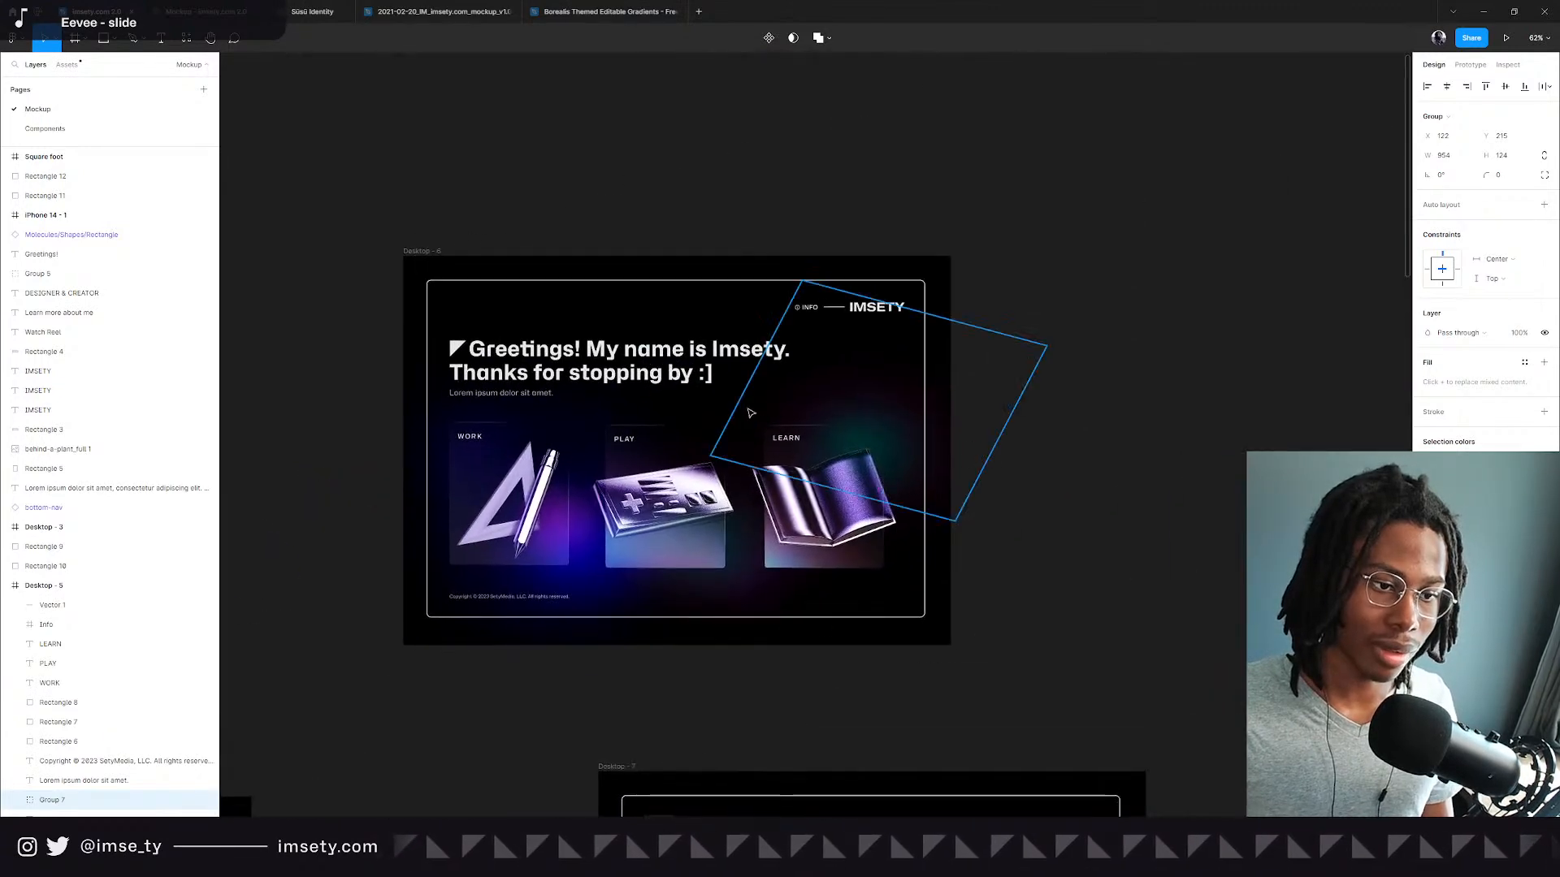
scroll(750, 413, "up", 5)
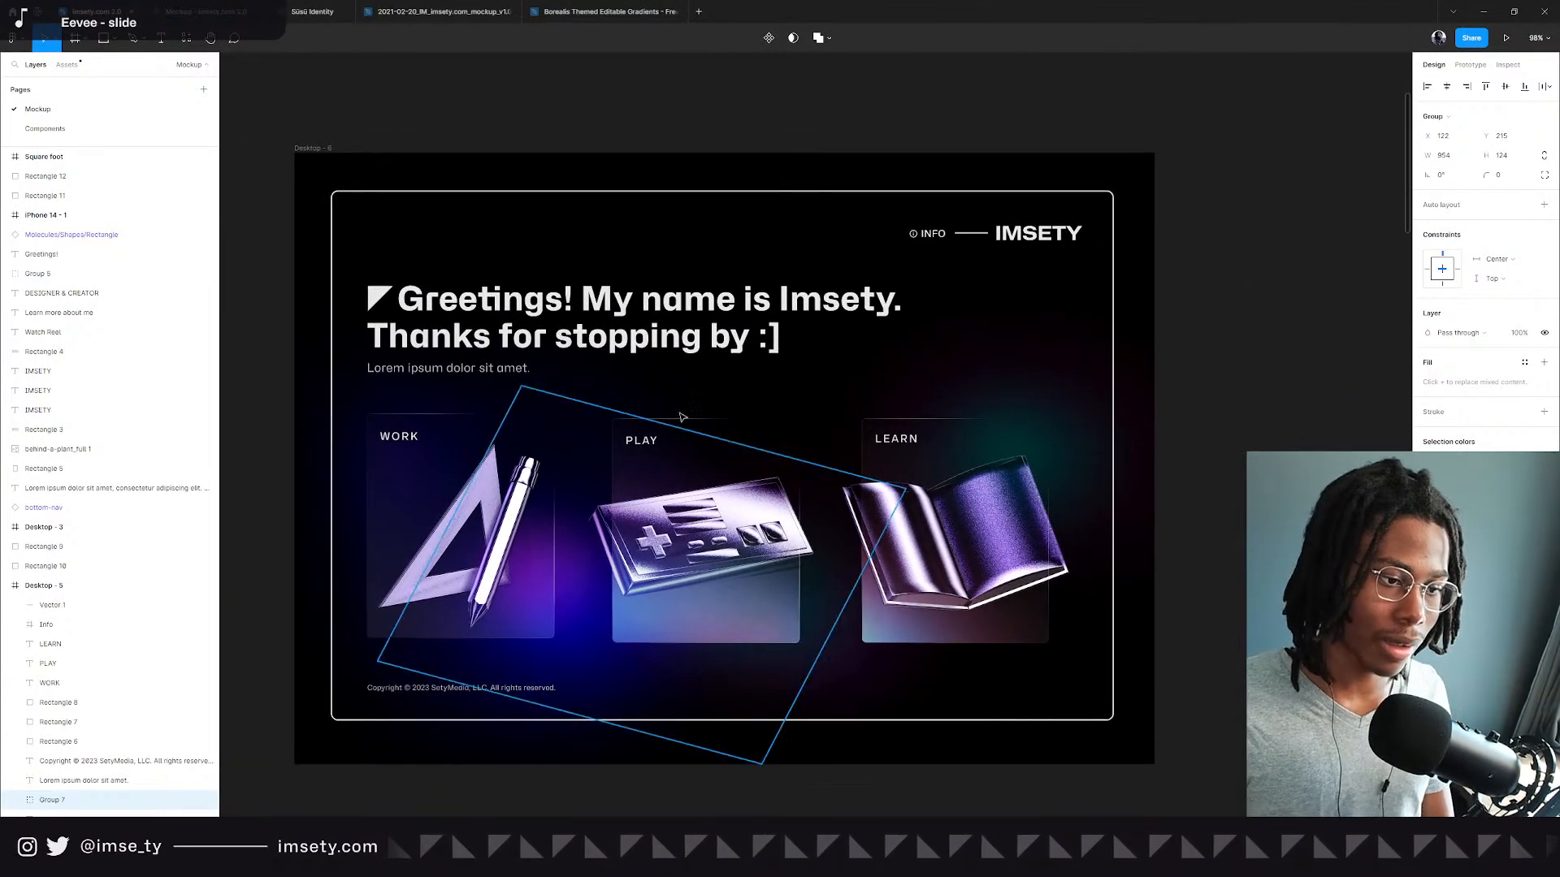
Inspect the blurred color-dodge glow rectangle and the greeting heading group in the Desktop - 6 frame.
key("Escape")
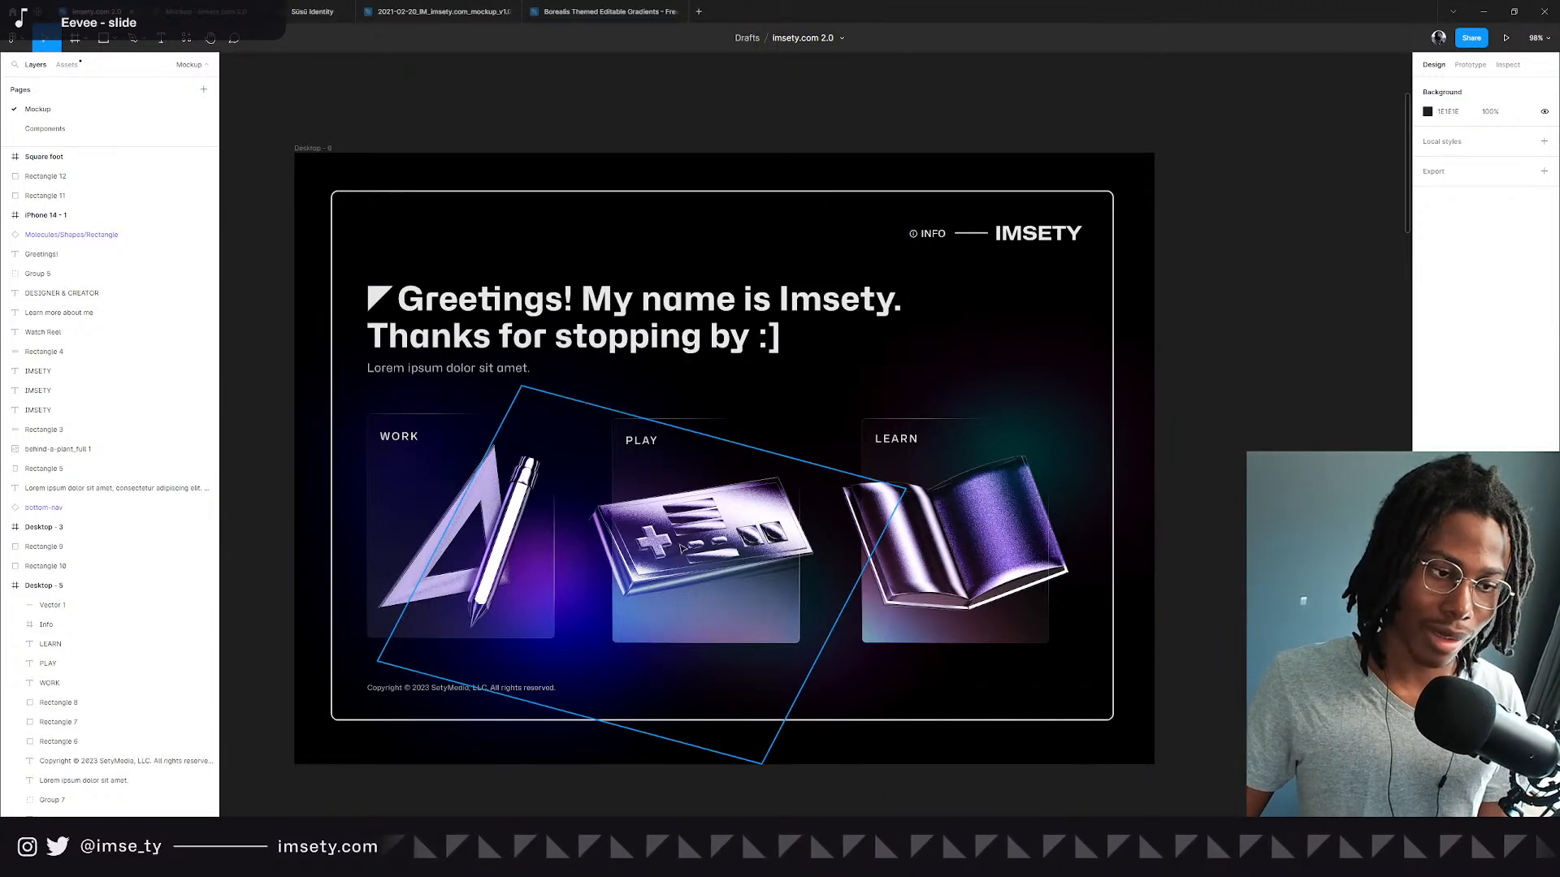
left_click(624, 655)
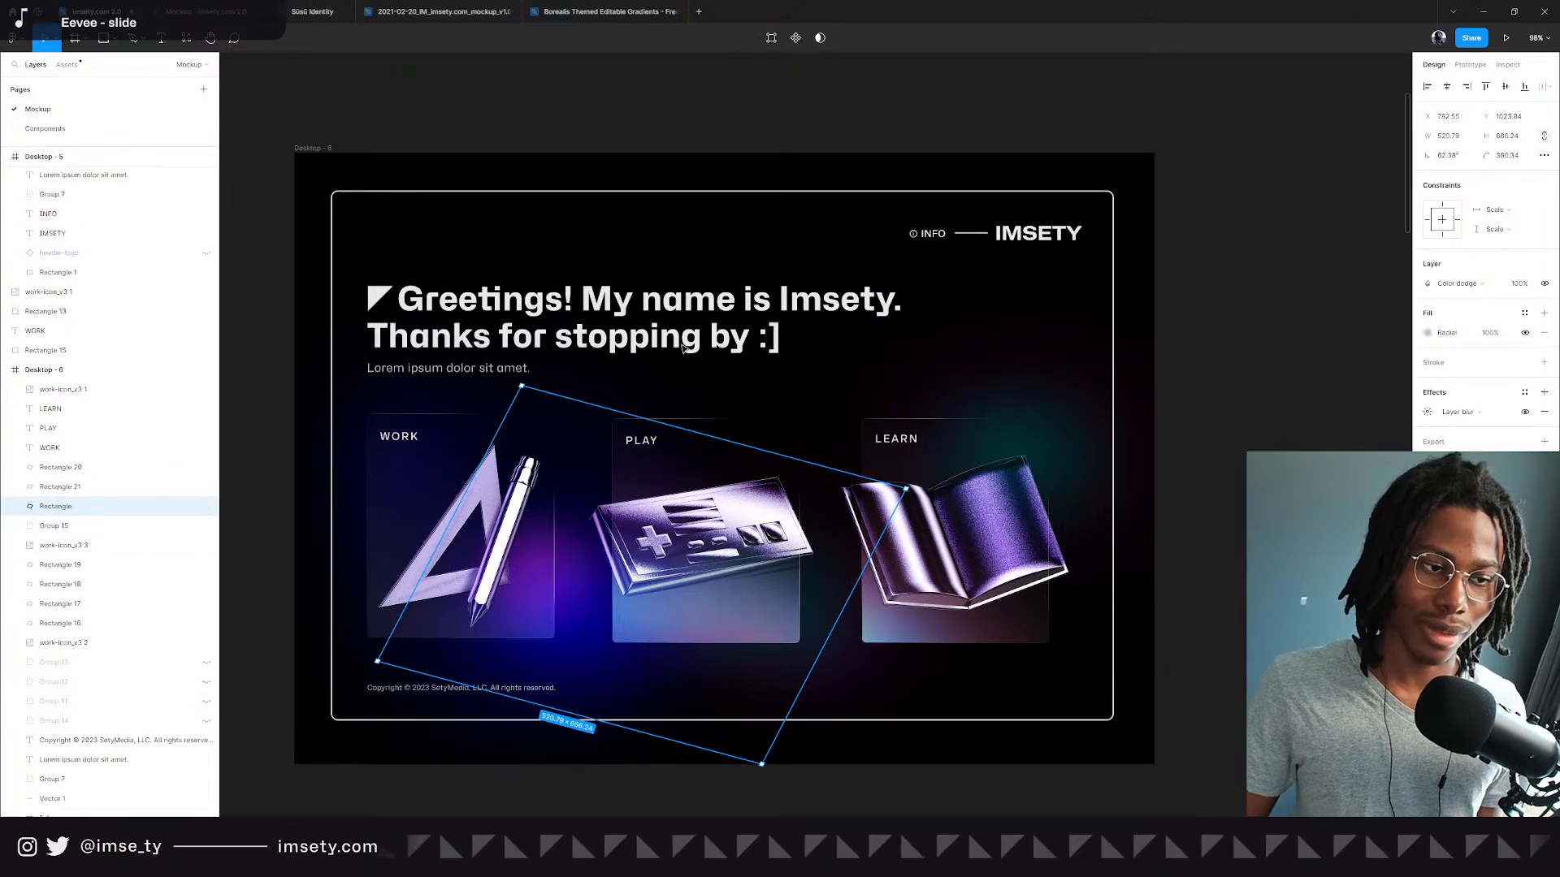
left_click(812, 329)
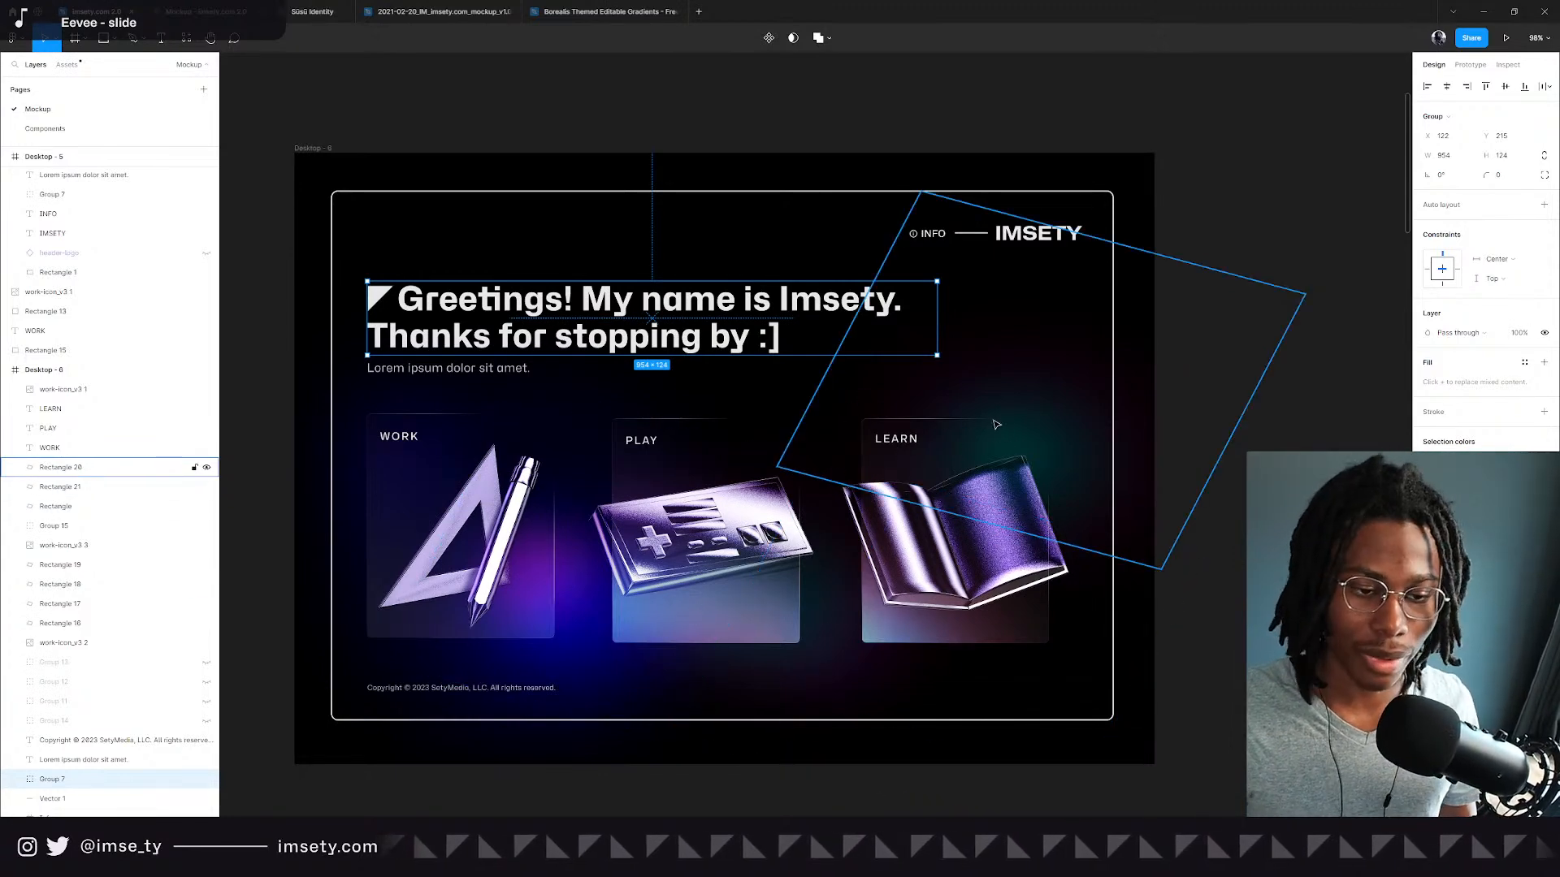
left_click(644, 547)
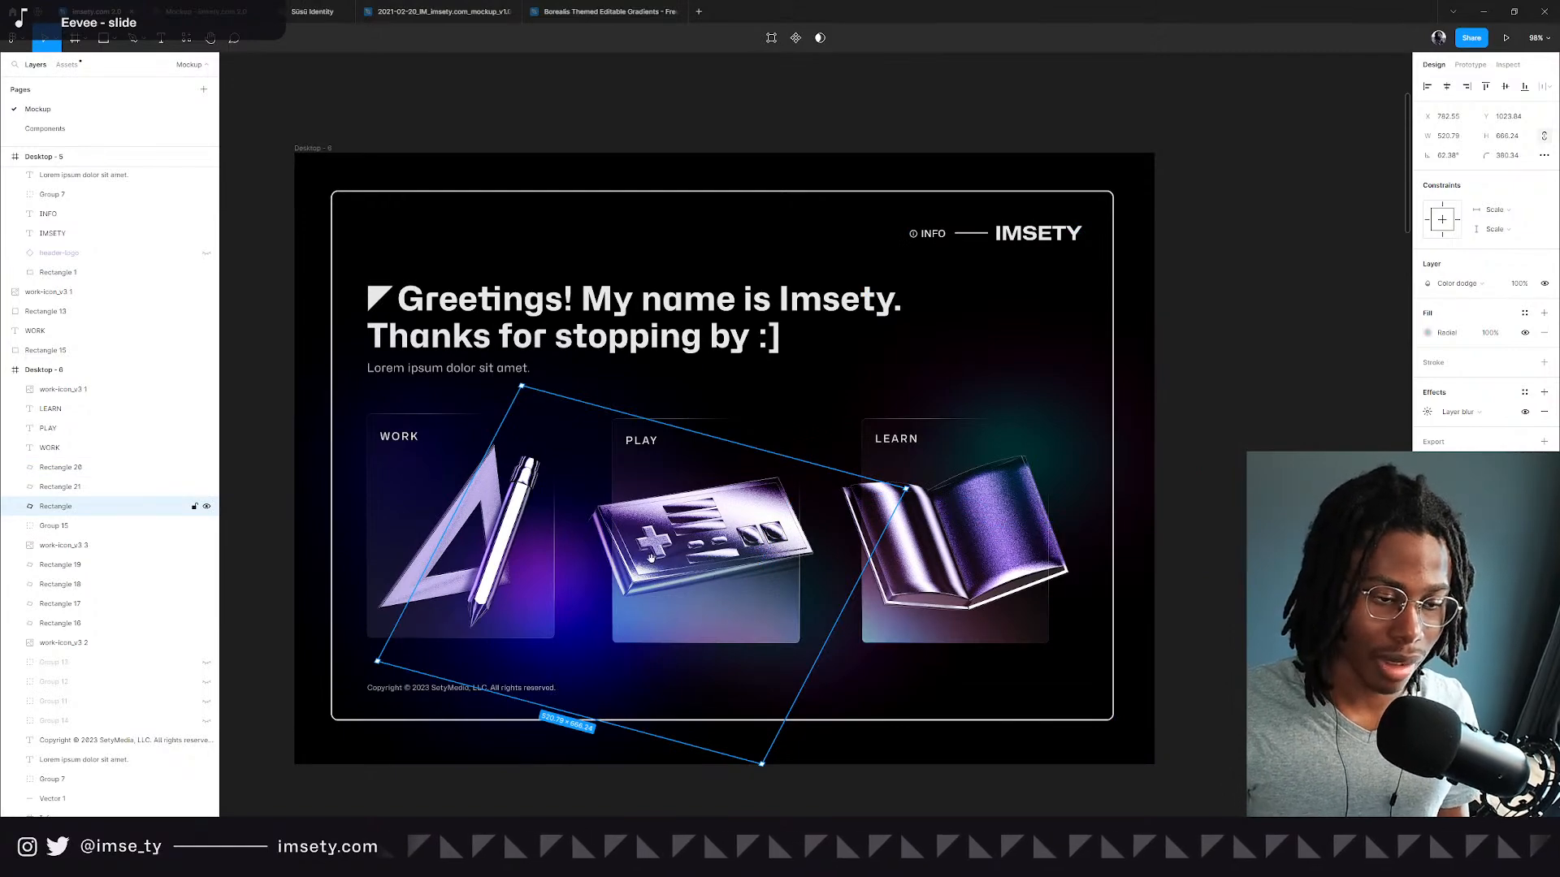
scroll(635, 559, "down", 12)
scroll(794, 596, "up", 9)
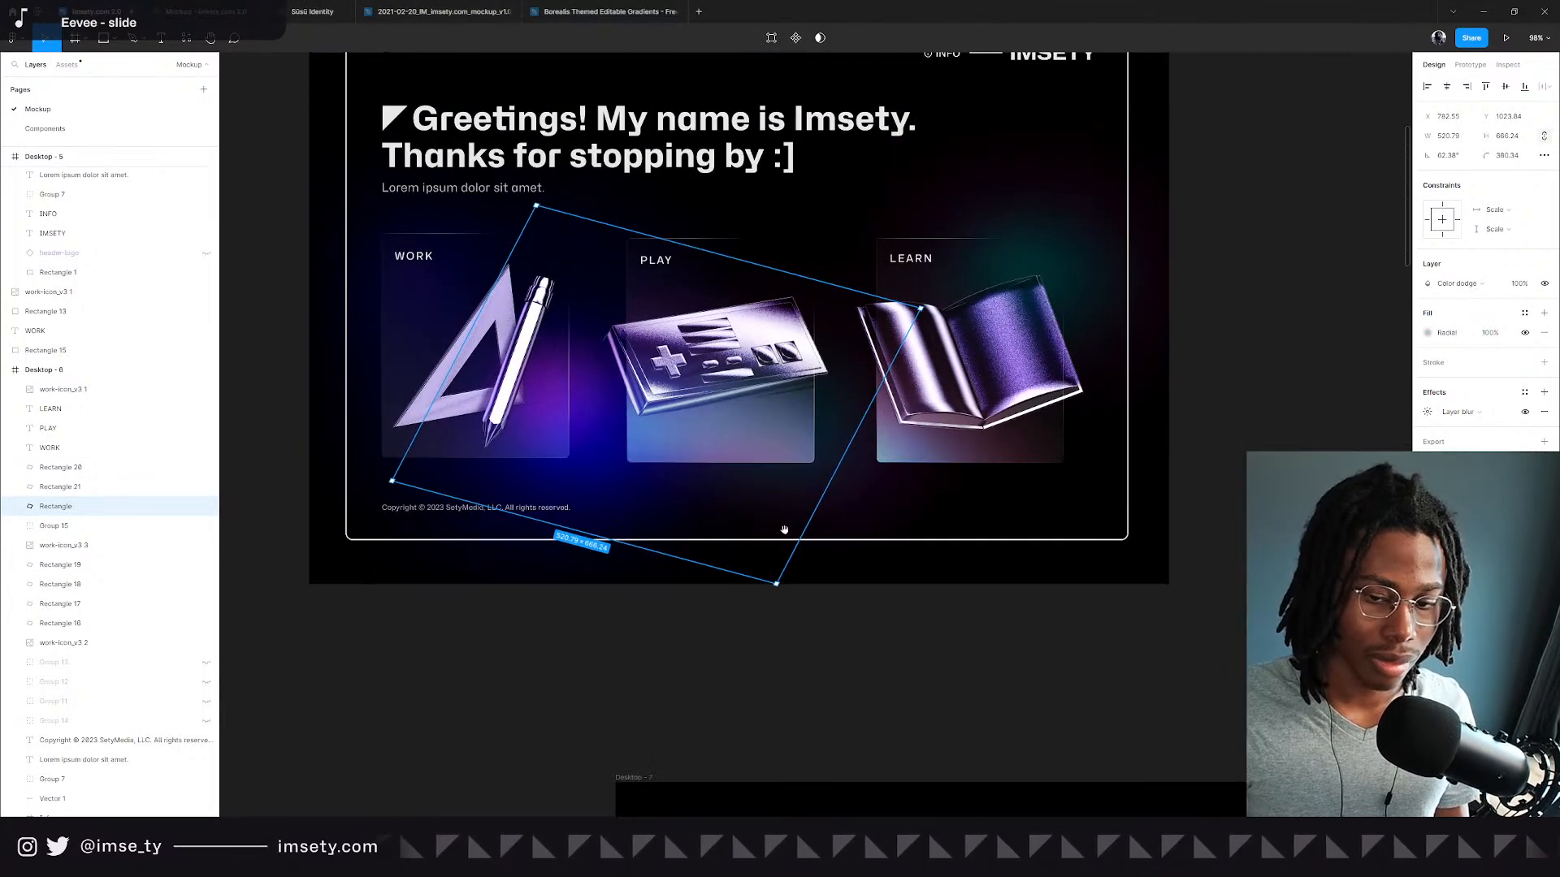
scroll(794, 596, "up", 4)
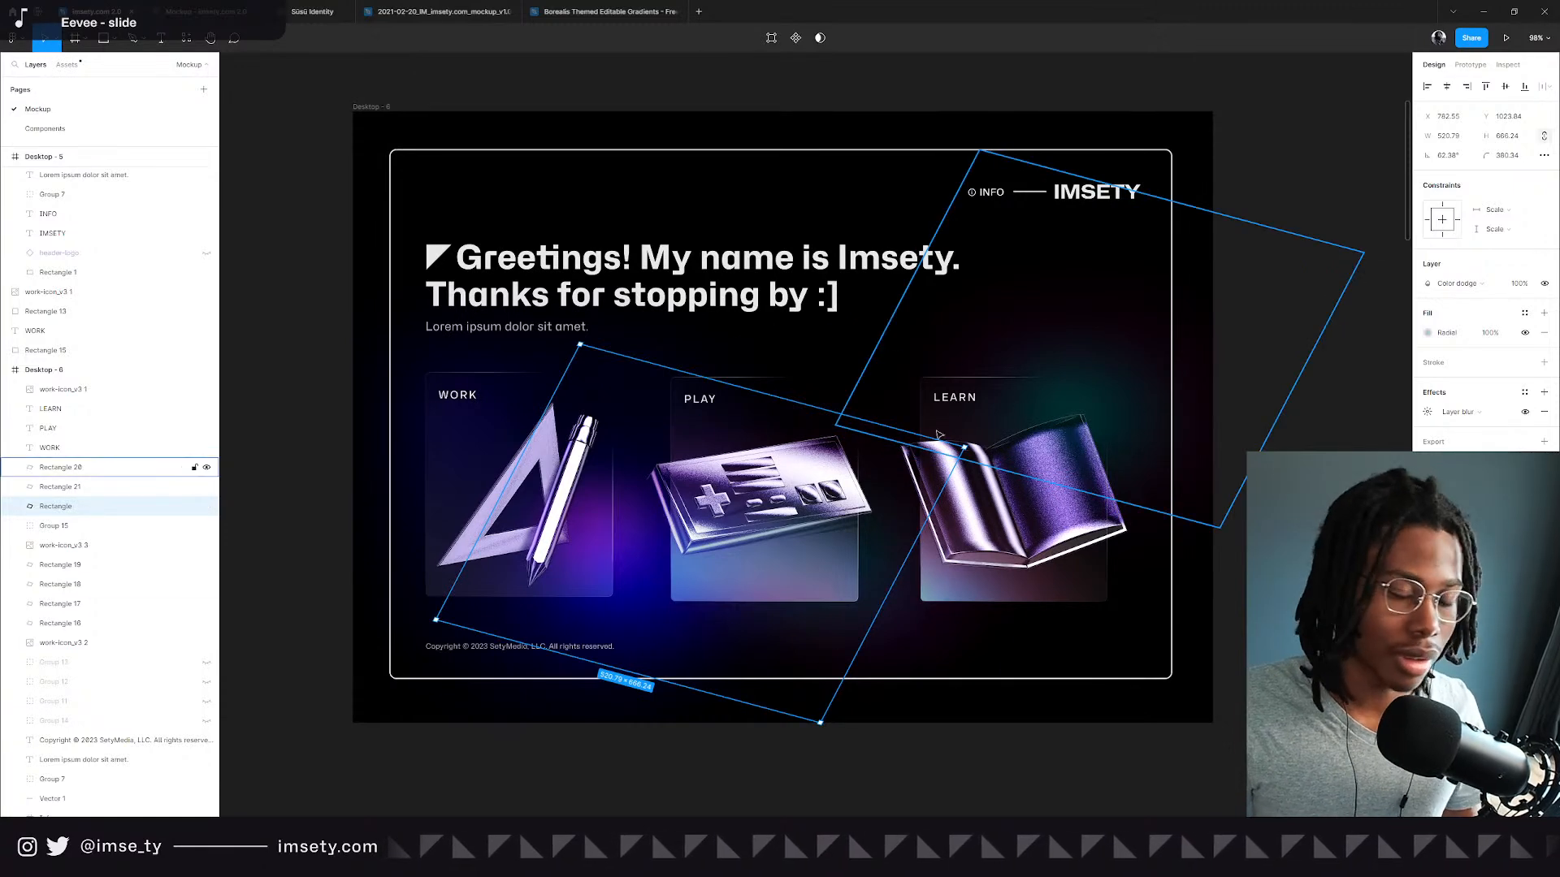
Try moving the three card icons together with their glow shapes in the Desktop - 6 frame, and undo the move.
left_click(1091, 530)
left_click_drag(1268, 442, 479, 488)
left_click_drag(611, 462, 623, 582)
key("ctrl+z")
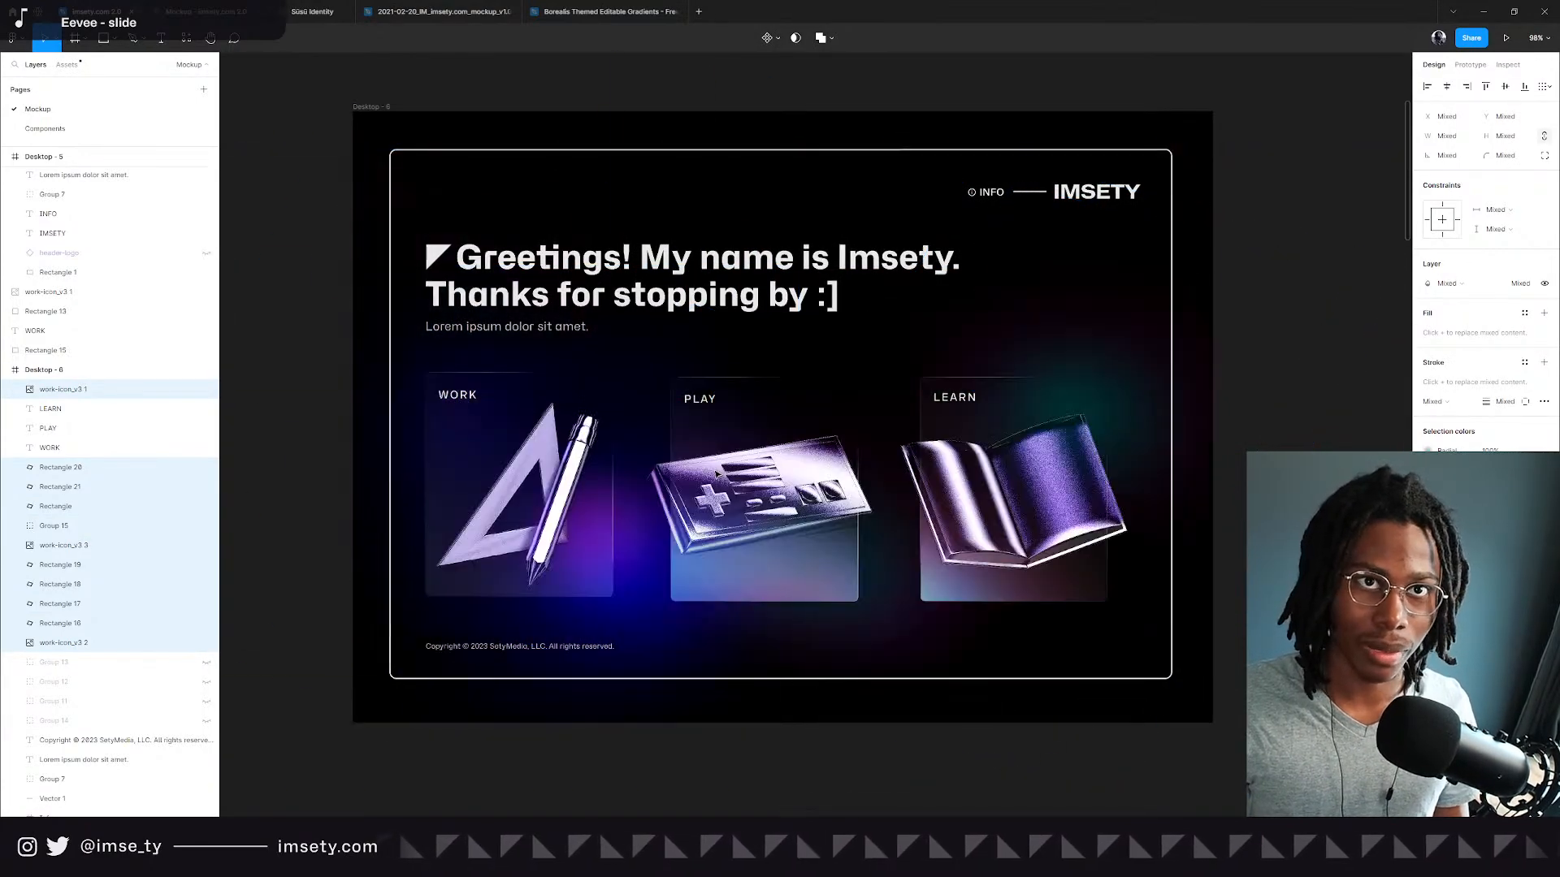
left_click_drag(803, 425, 844, 408)
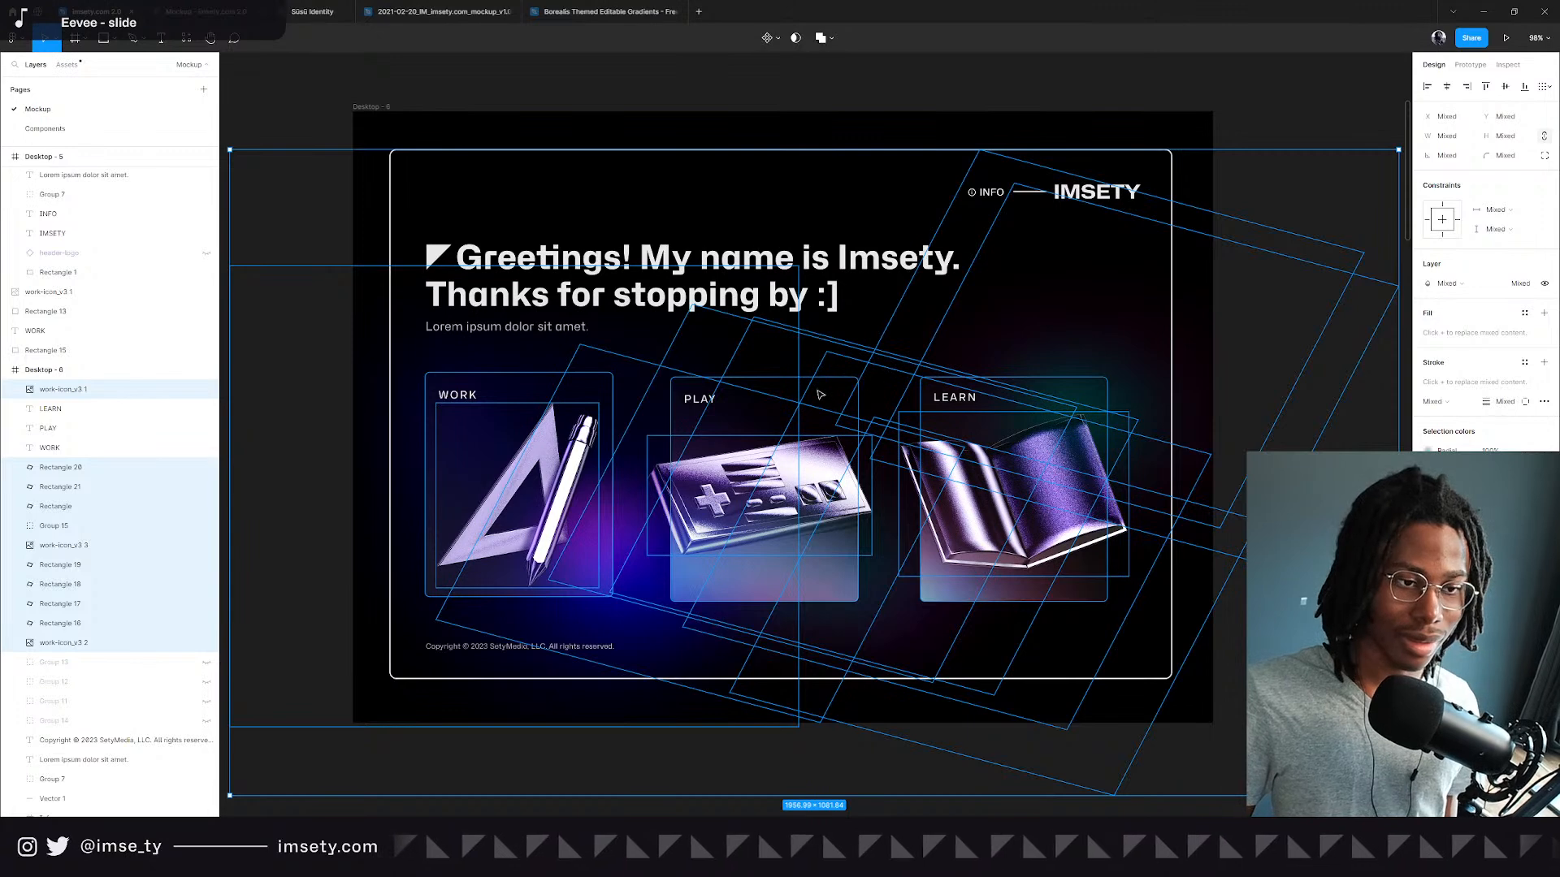
left_click_drag(361, 401, 439, 397)
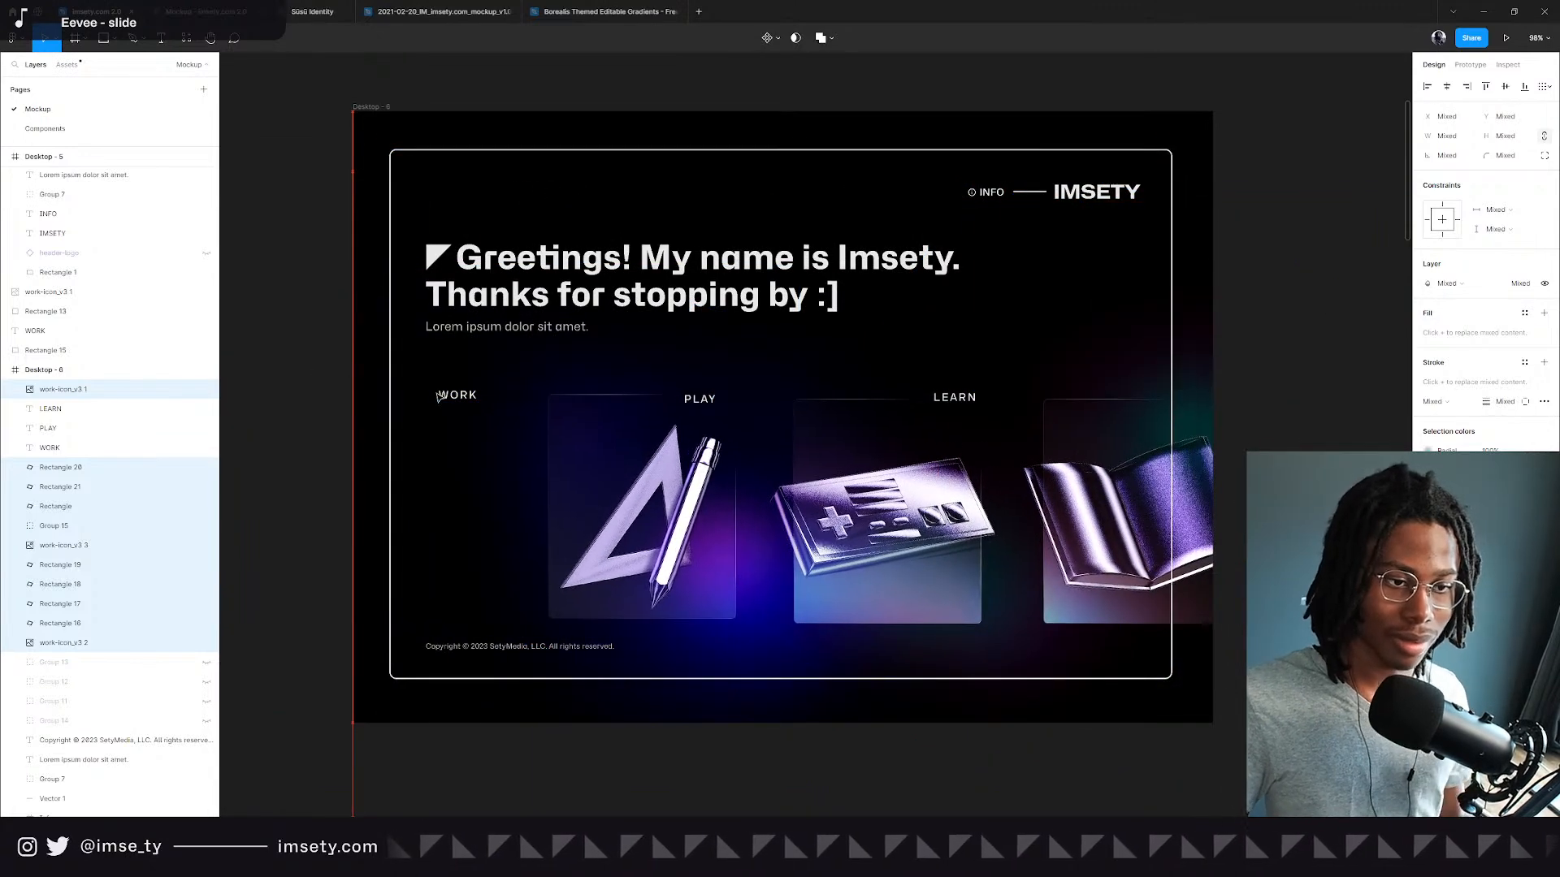
key("ctrl+z")
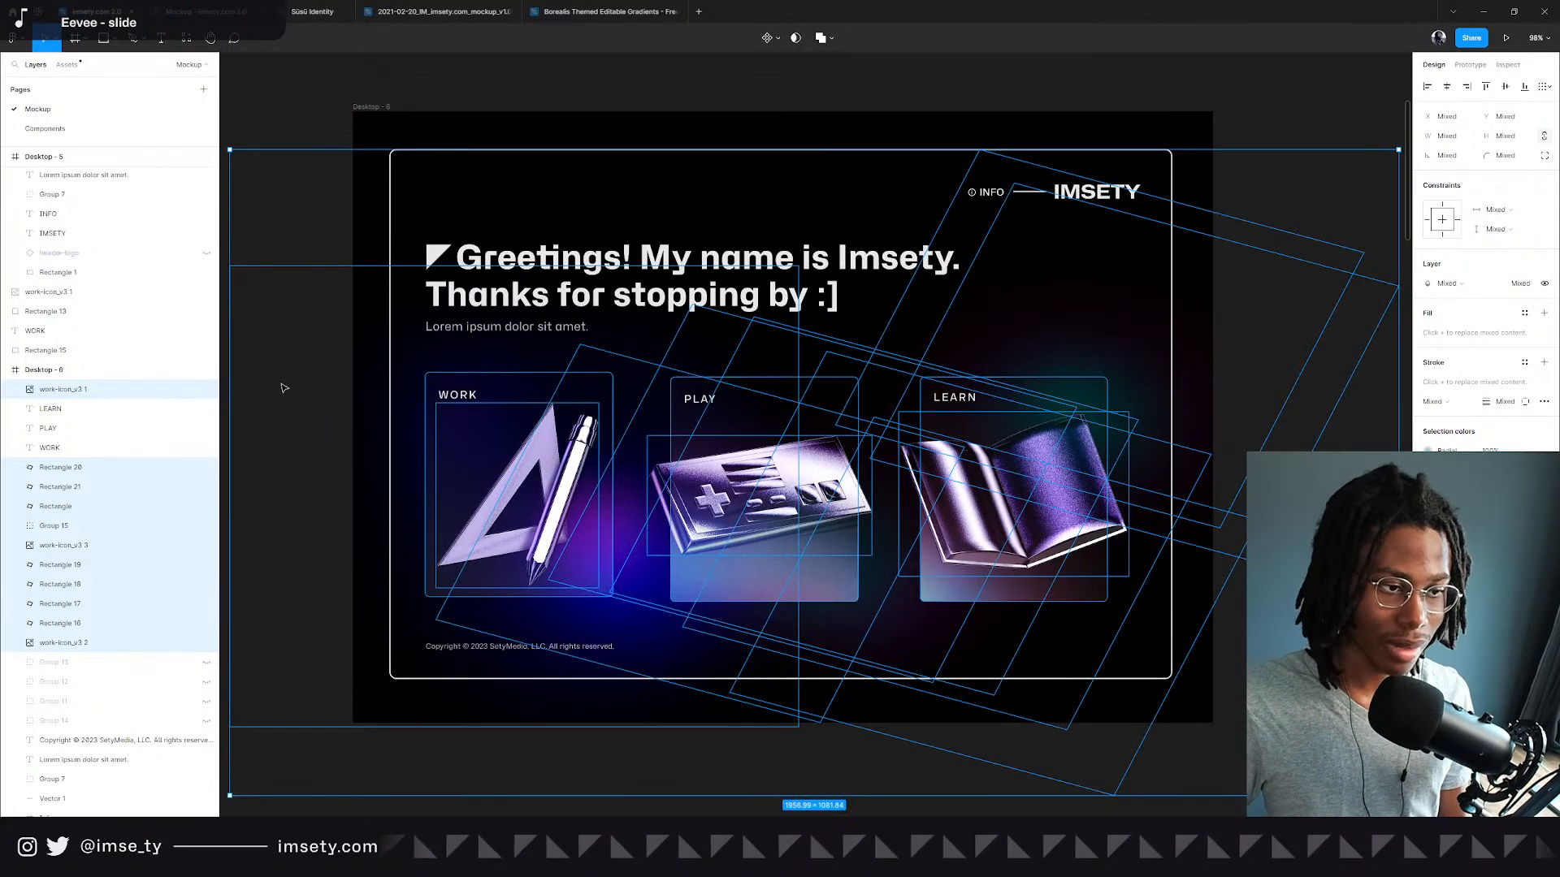
scroll(792, 440, "down", 1)
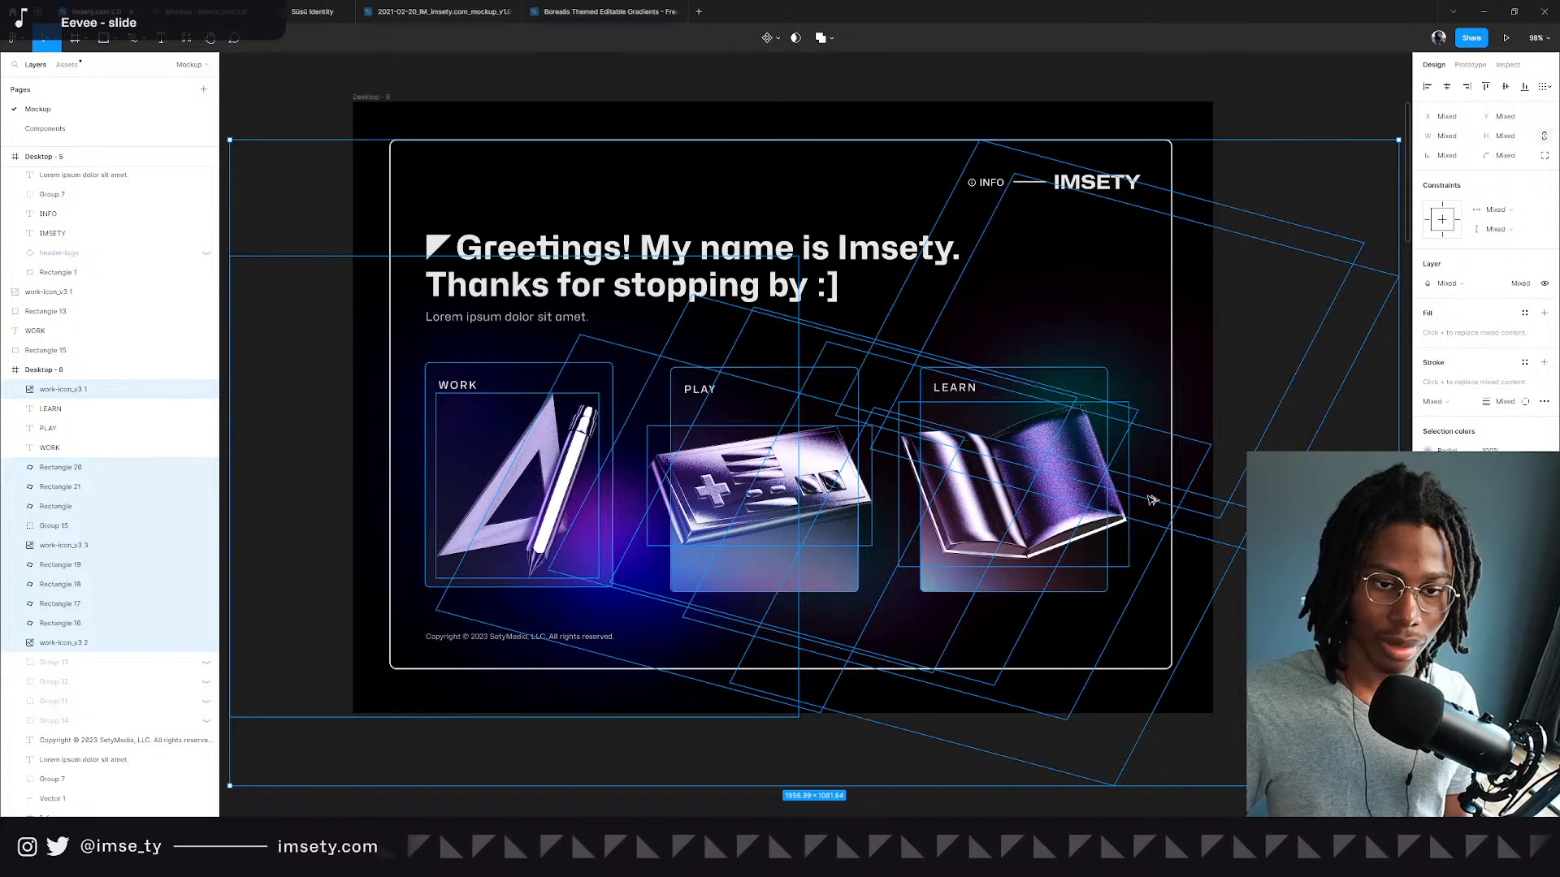
Clear the multi-selection and inspect the large blue glow group behind the WORK card.
left_click(1284, 524)
scroll(1283, 525, "down", 2)
left_click_drag(1283, 526, 589, 408)
key("Escape")
left_click_drag(711, 295, 642, 256)
left_click_drag(694, 492, 931, 476)
left_click_drag(982, 367, 475, 321)
left_click(421, 253)
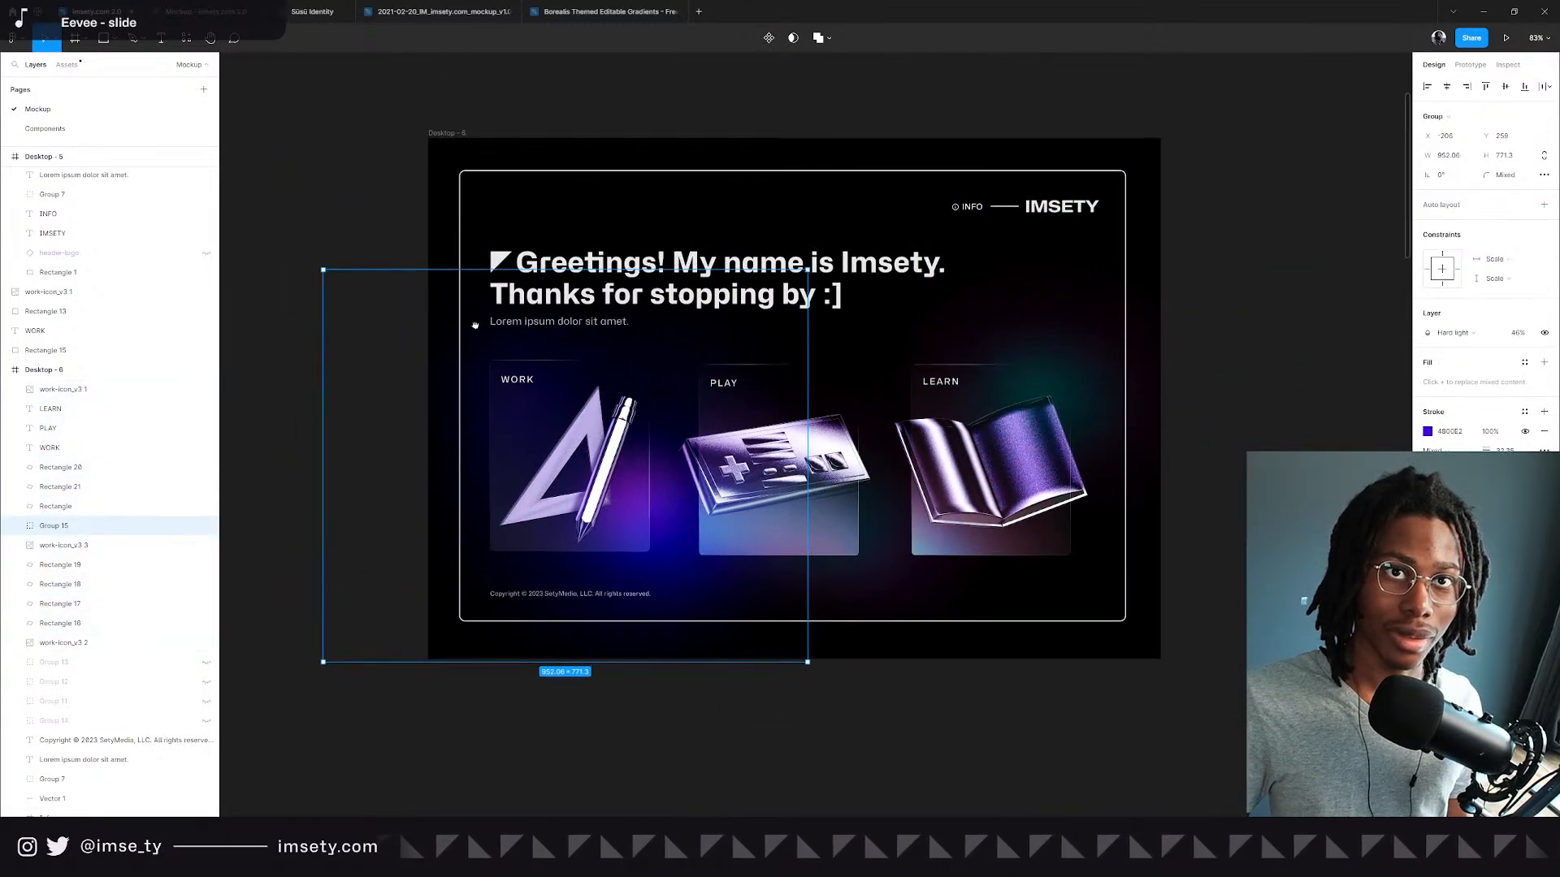
Move the whole Desktop - 6 frame slightly down and to the right on the canvas.
key("Escape")
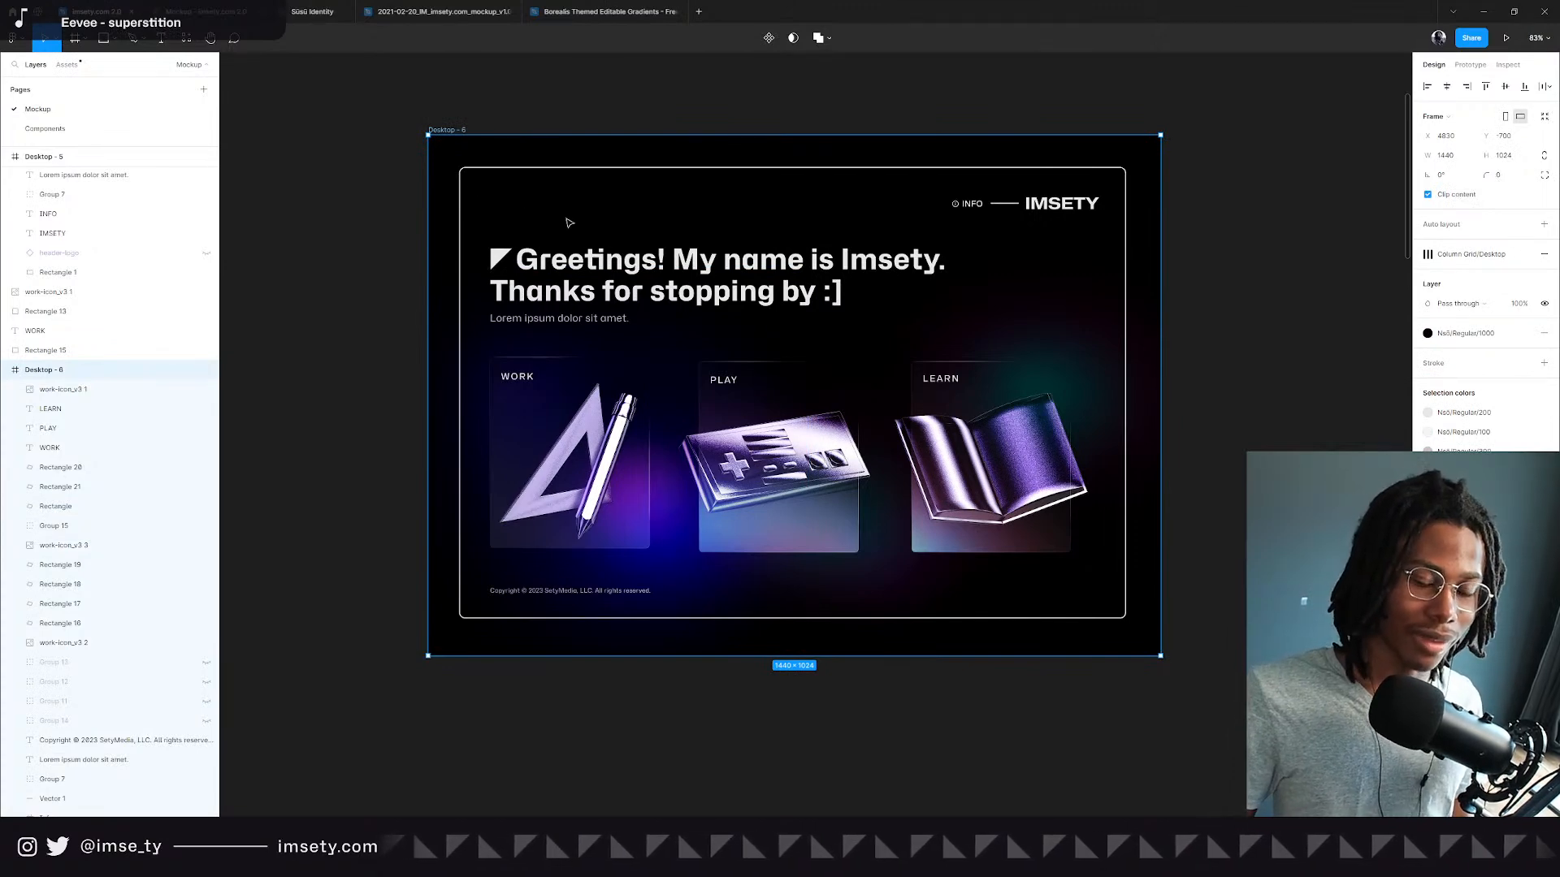
scroll(622, 255, "up", 2)
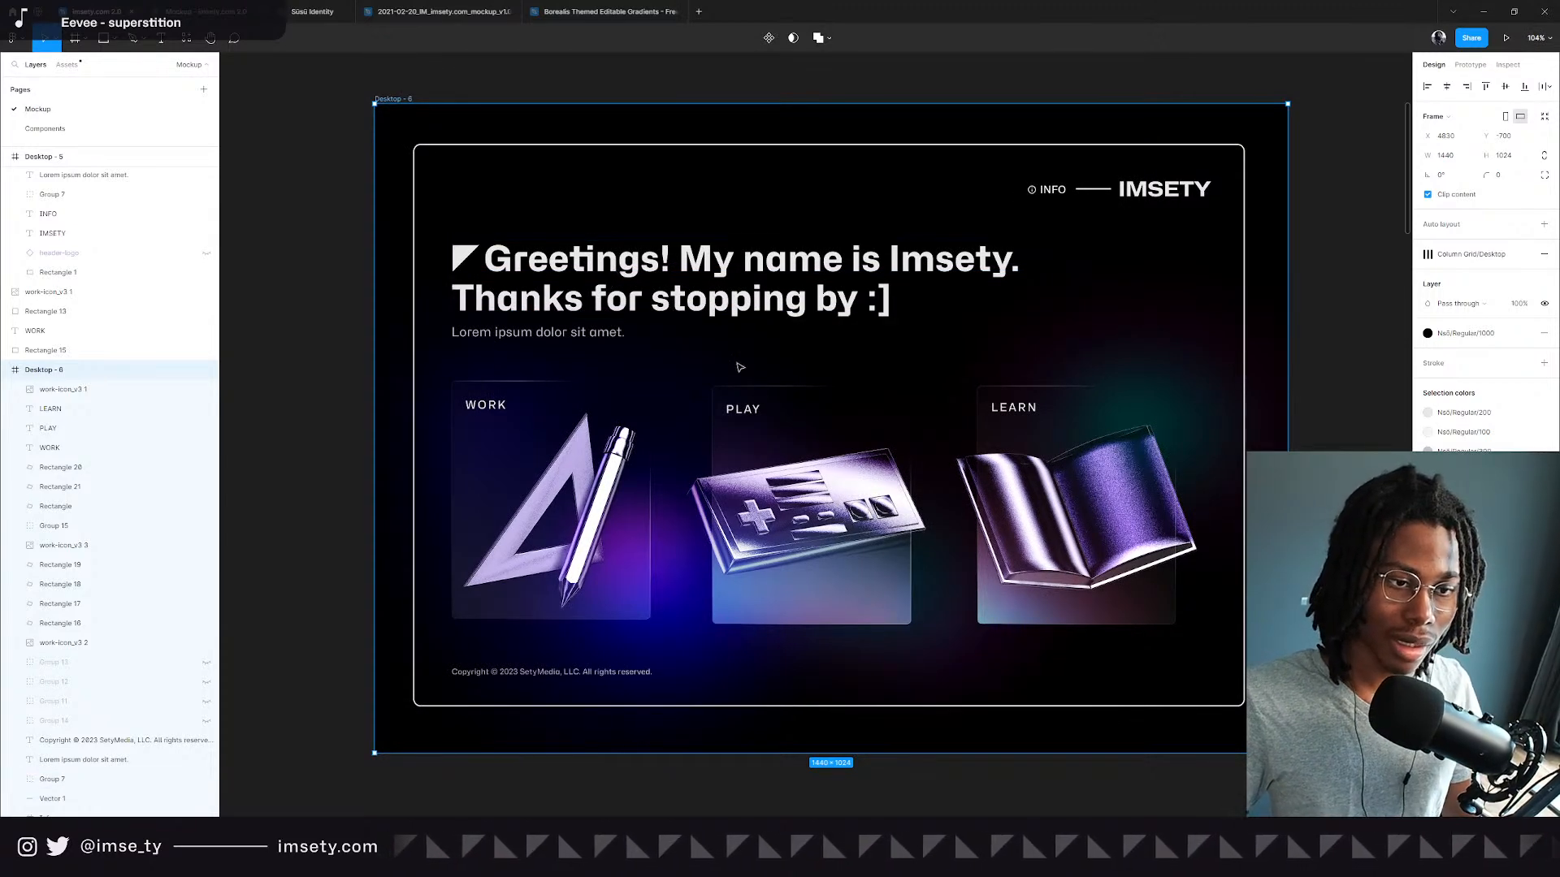
left_click_drag(619, 482, 640, 508)
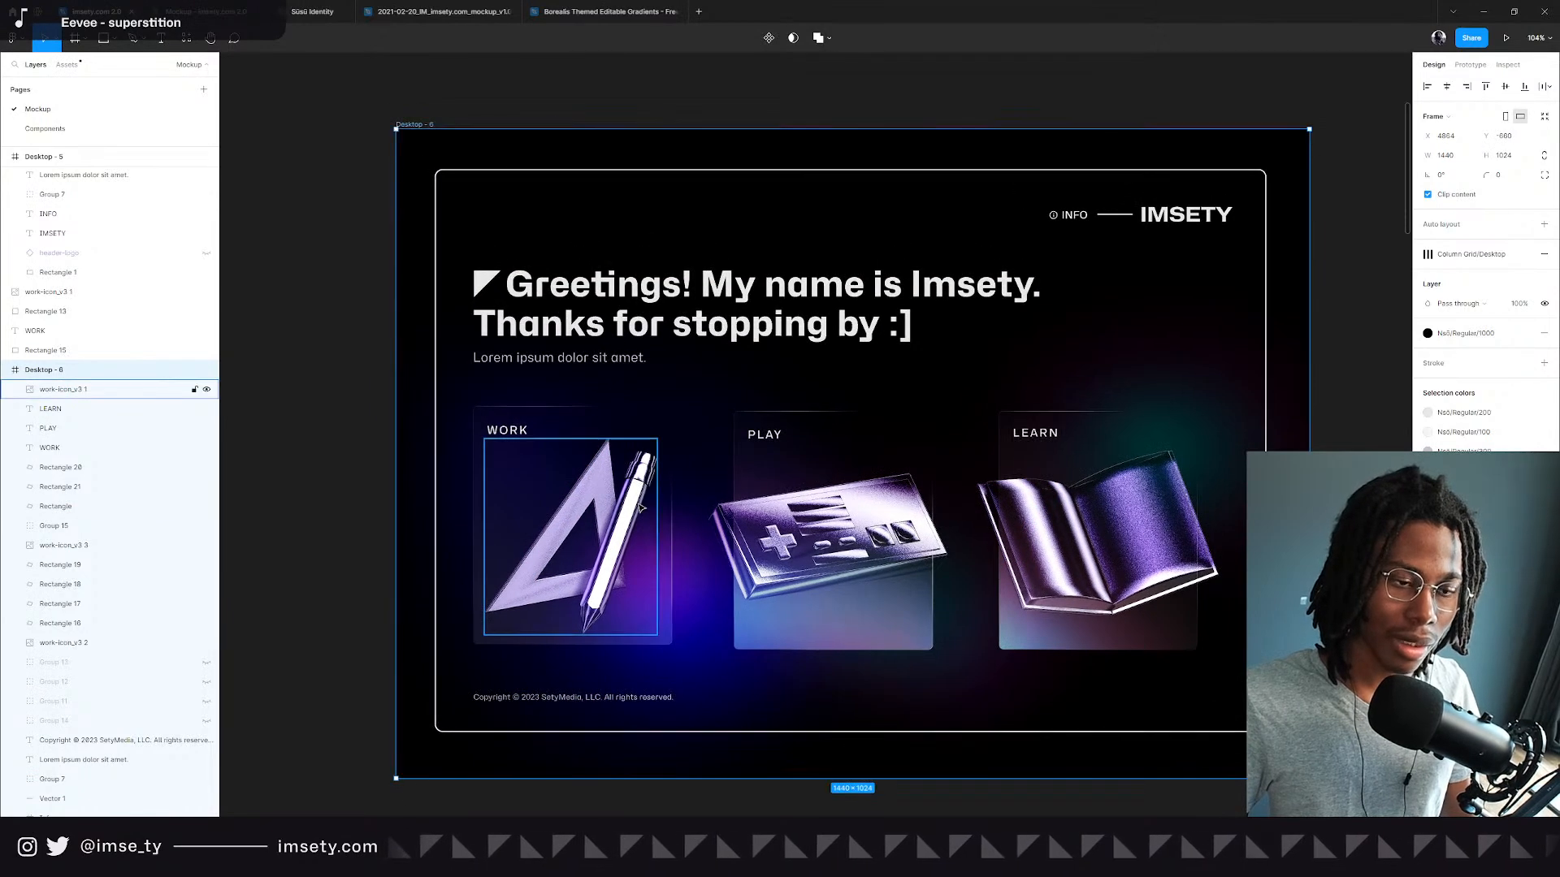
Send the PLAY card's background rectangle one layer backward in the Desktop - 6 frame.
left_click(640, 508)
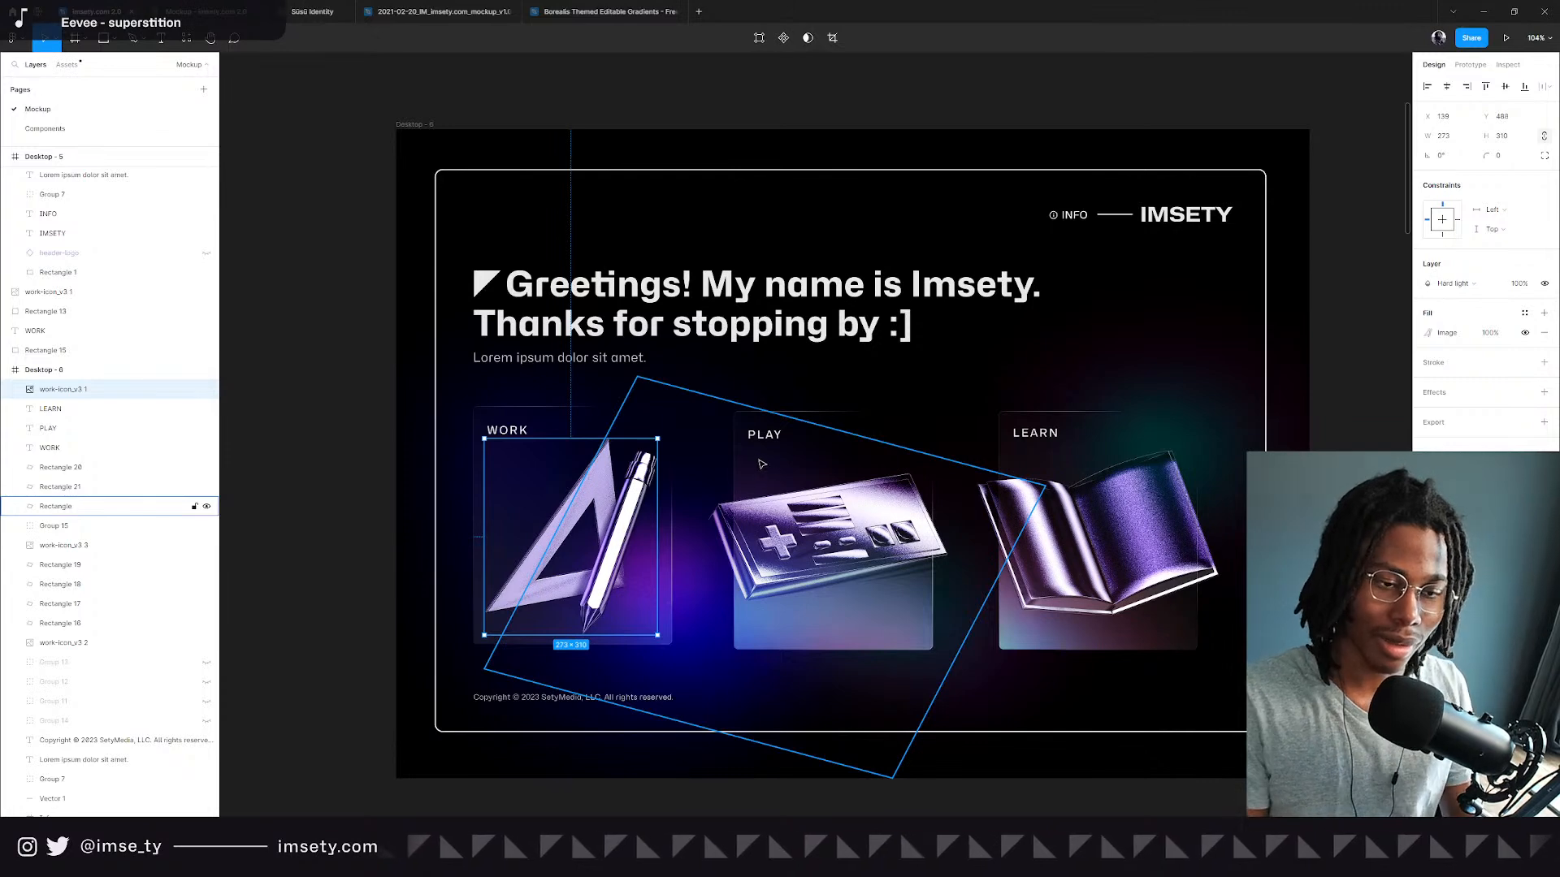
scroll(763, 572, "up", 5)
left_click(744, 412)
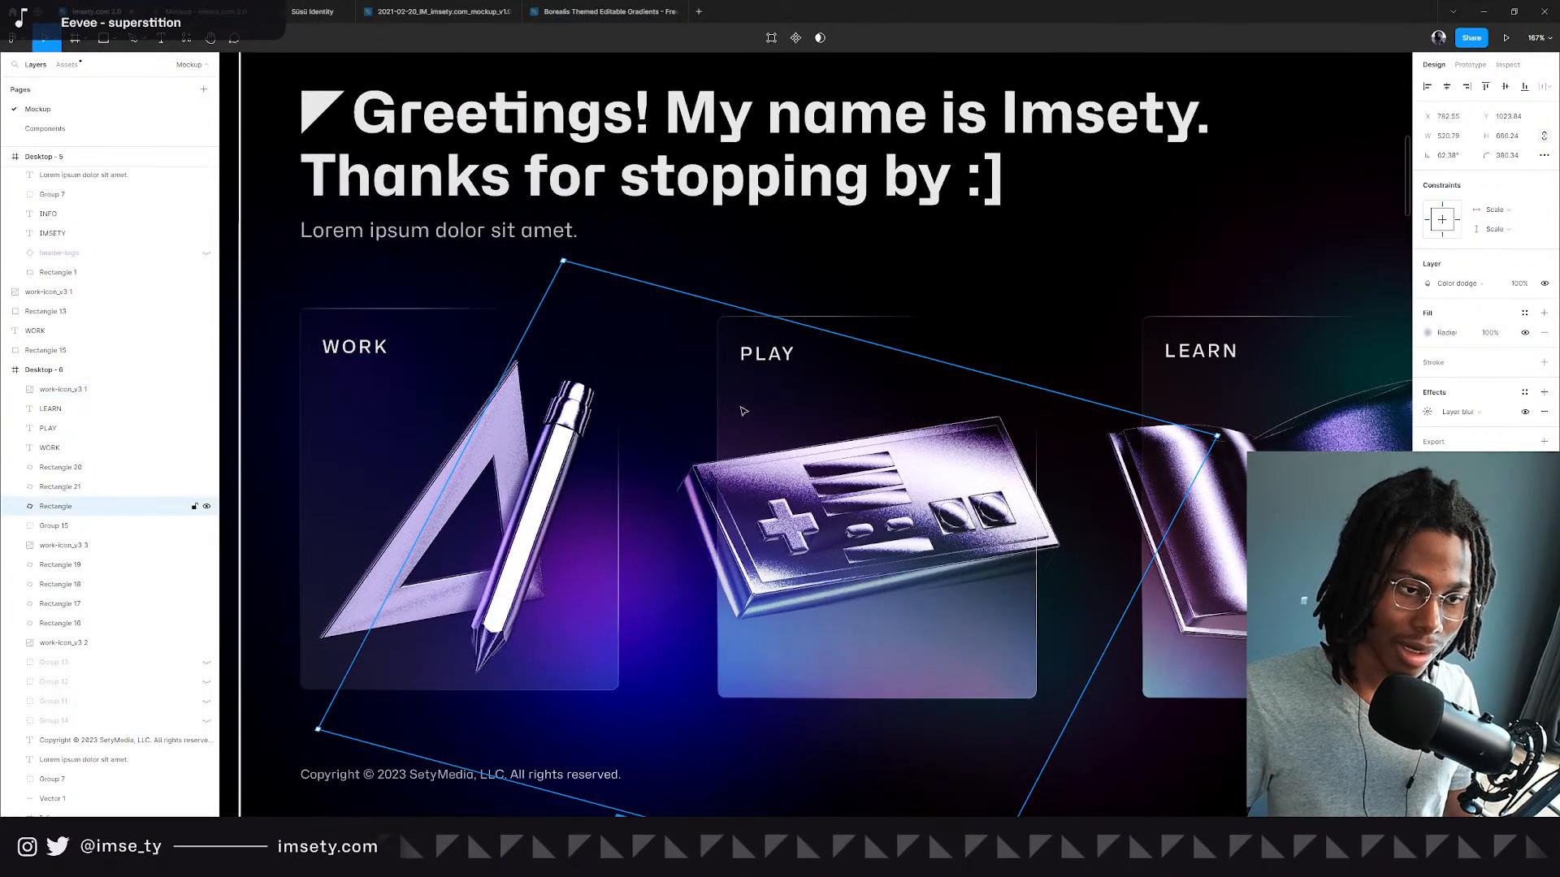
left_click(725, 316)
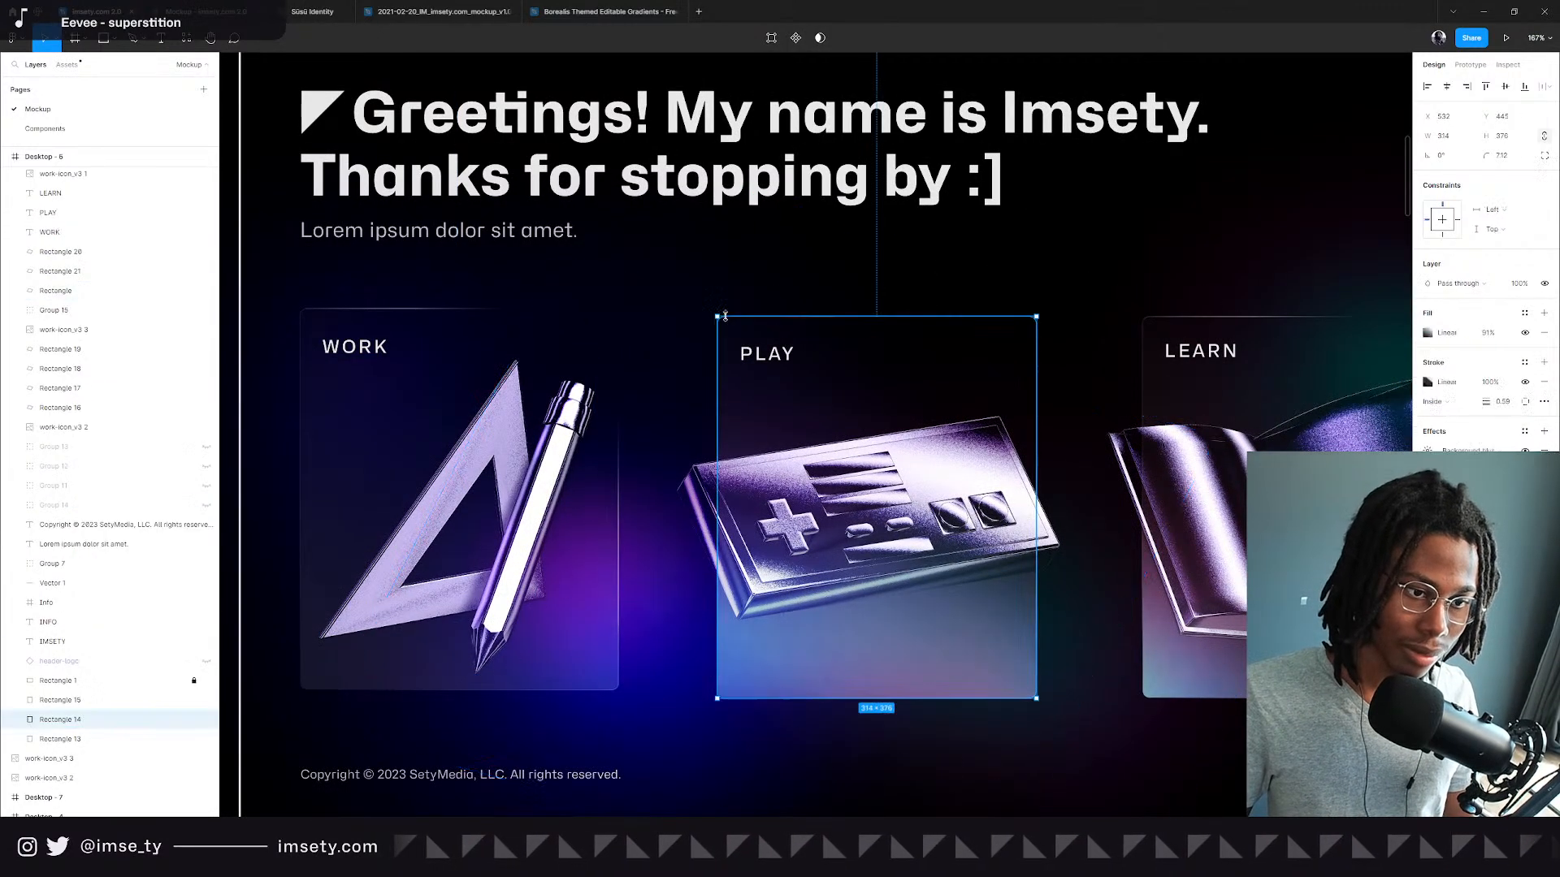
key("ctrl+bracketleft")
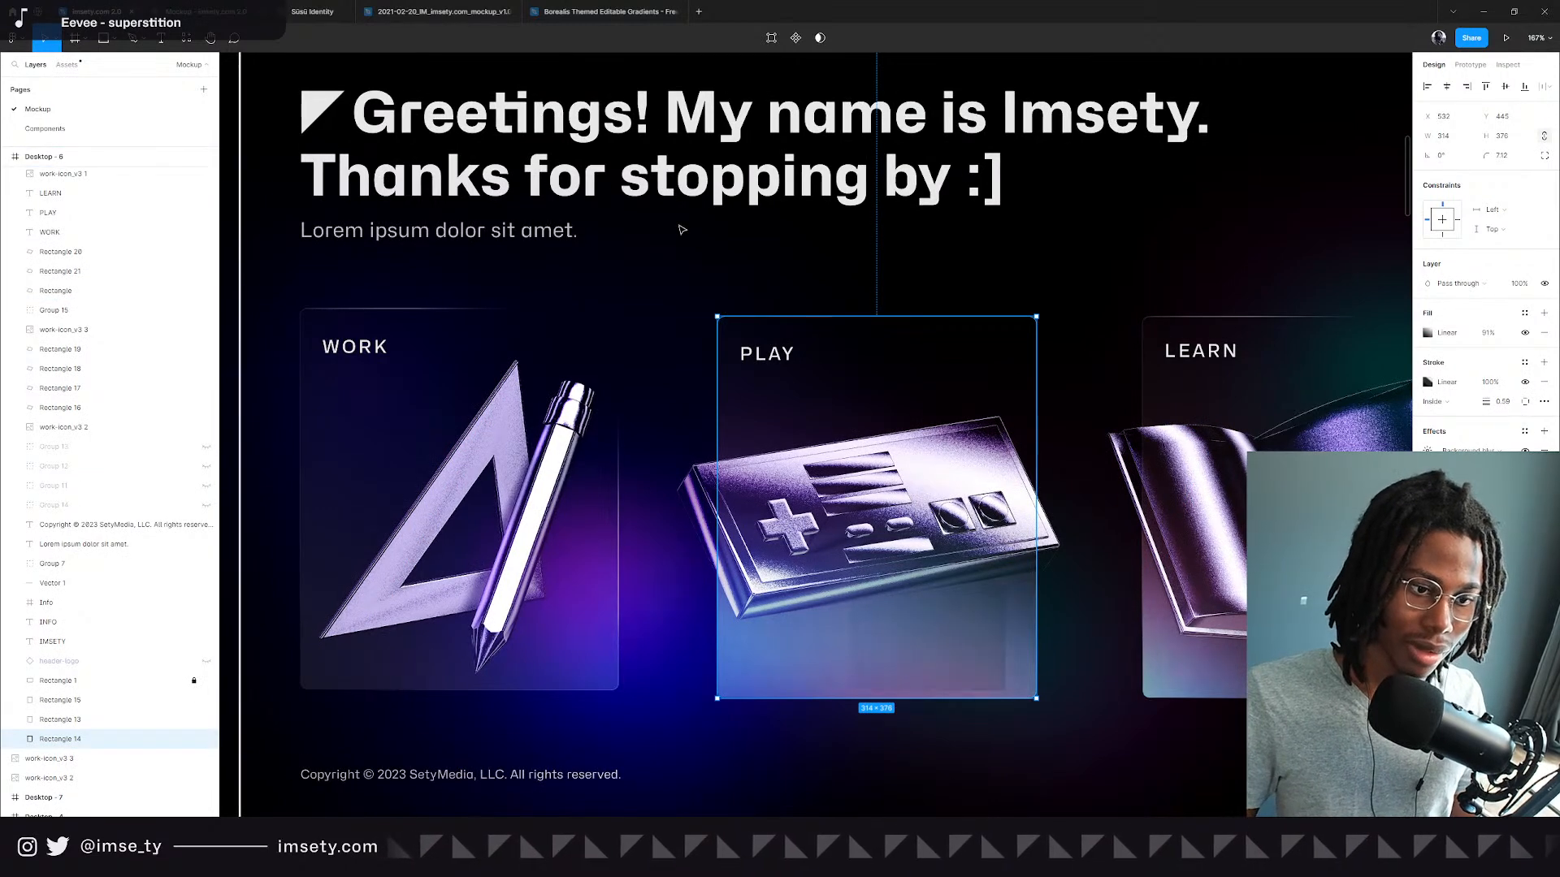
left_click(682, 231)
scroll(691, 493, "up", 3)
left_click(73, 739)
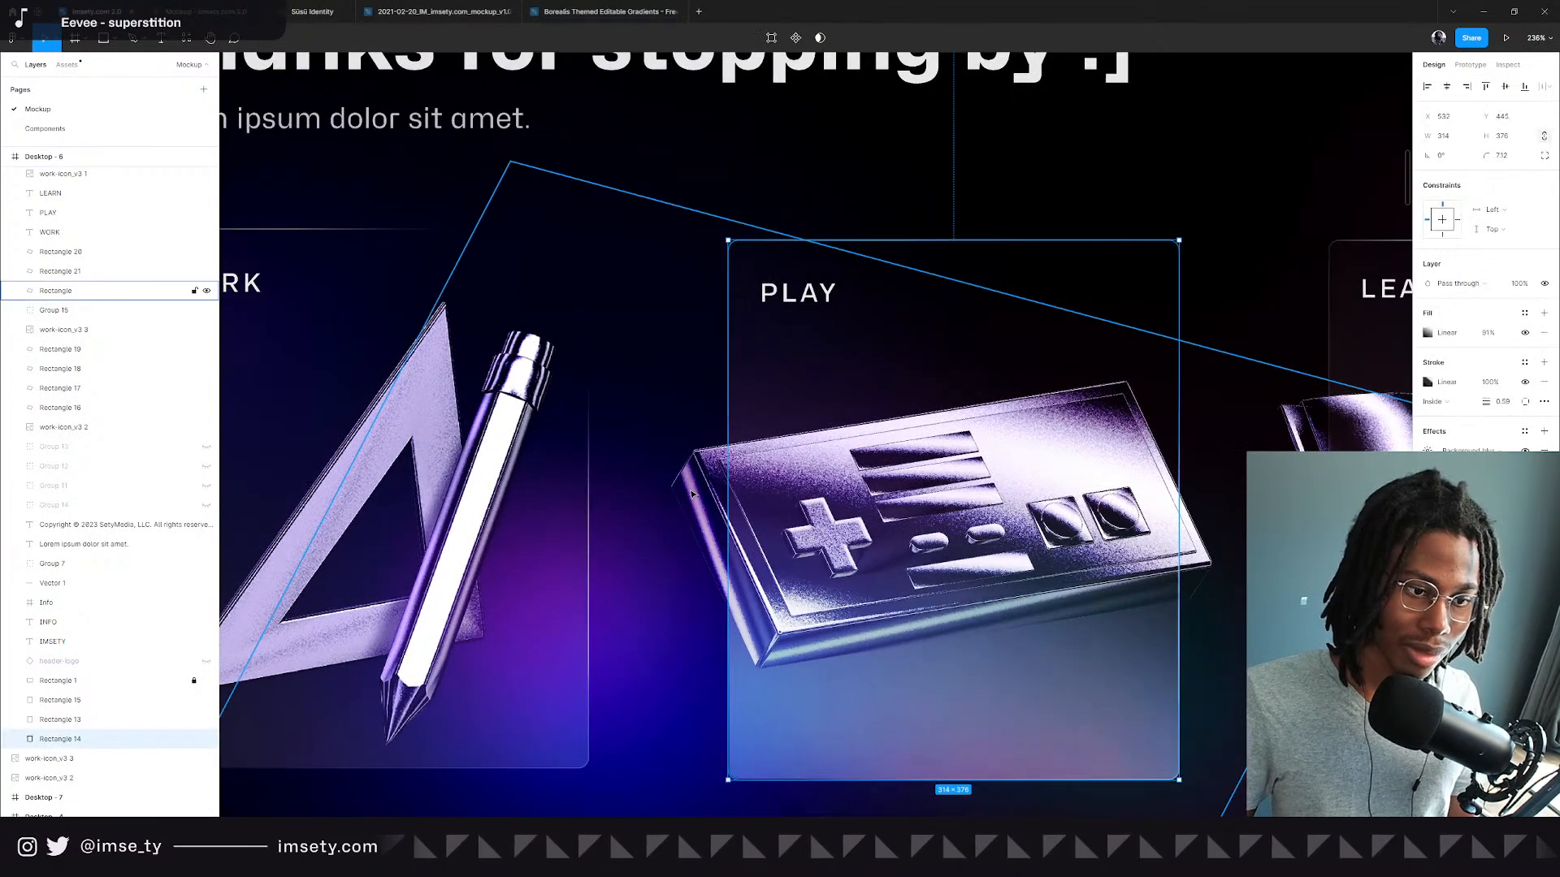
Examine the game controller icon and surrounding glow on the PLAY card, both up close and within the full layout.
left_click(114, 429)
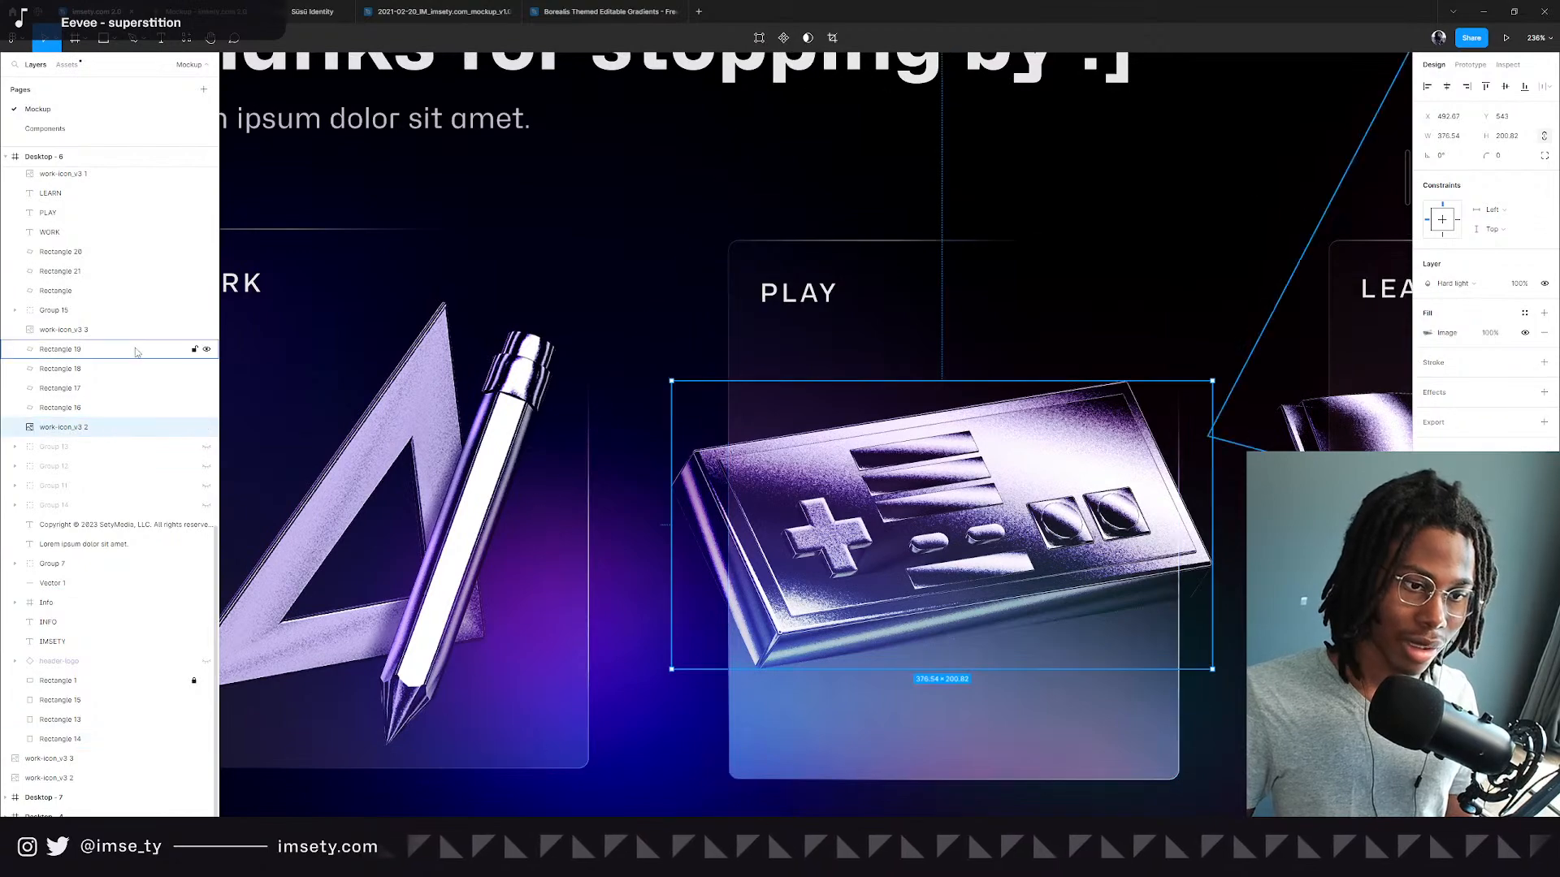
key("ctrl+shift+bracketright")
key("ctrl+z")
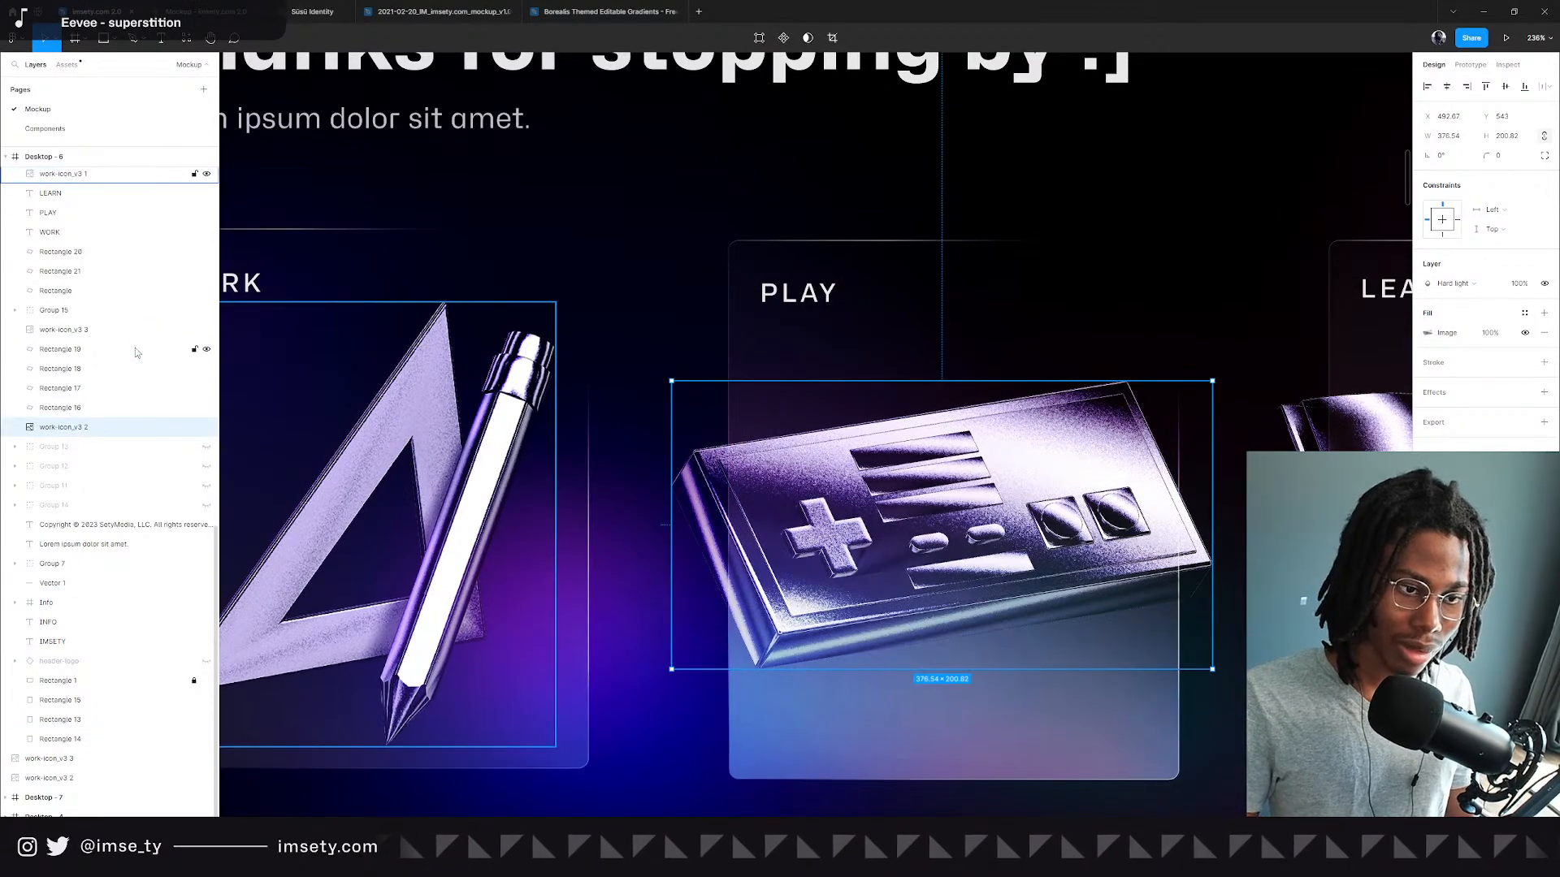
left_click_drag(765, 454, 693, 512)
scroll(693, 512, "down", 1)
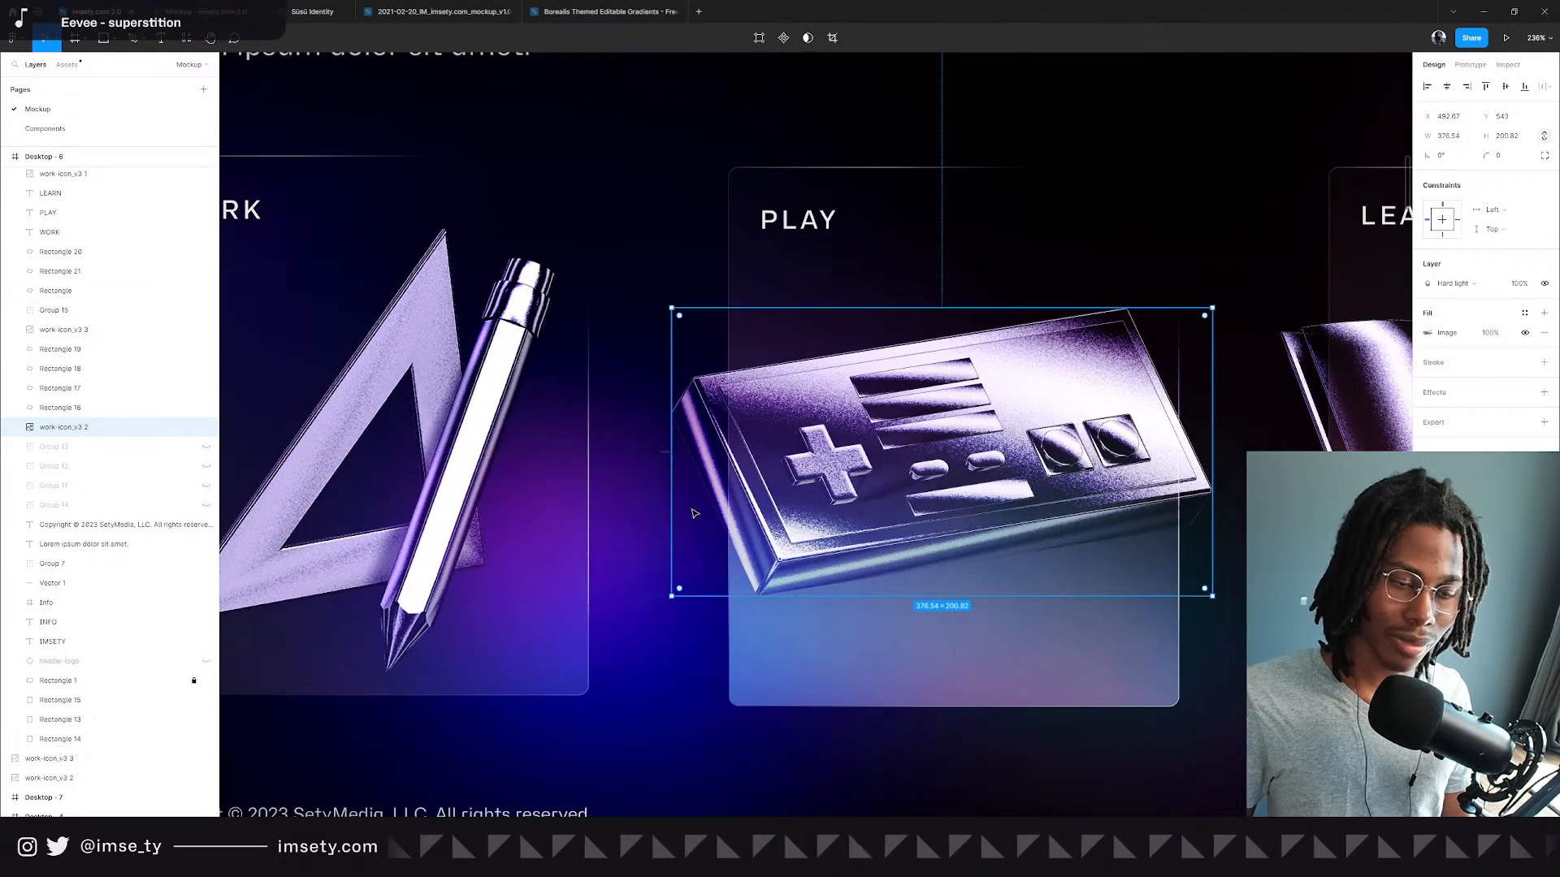
scroll(728, 436, "up", 7)
scroll(711, 539, "down", 5)
scroll(711, 539, "down", 5)
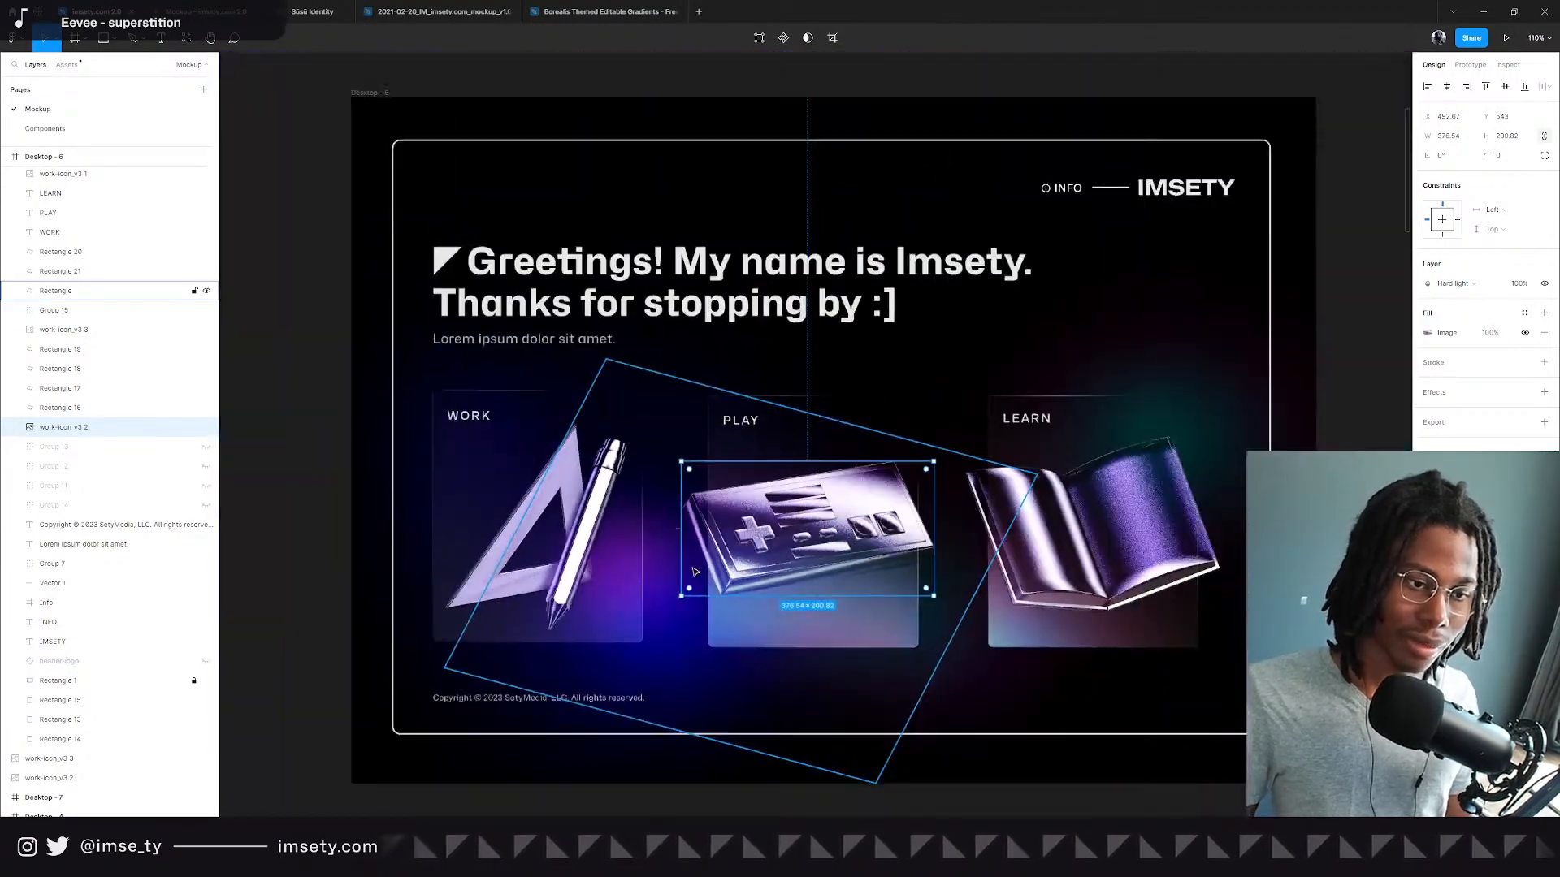
left_click(693, 549)
scroll(691, 550, "down", 3)
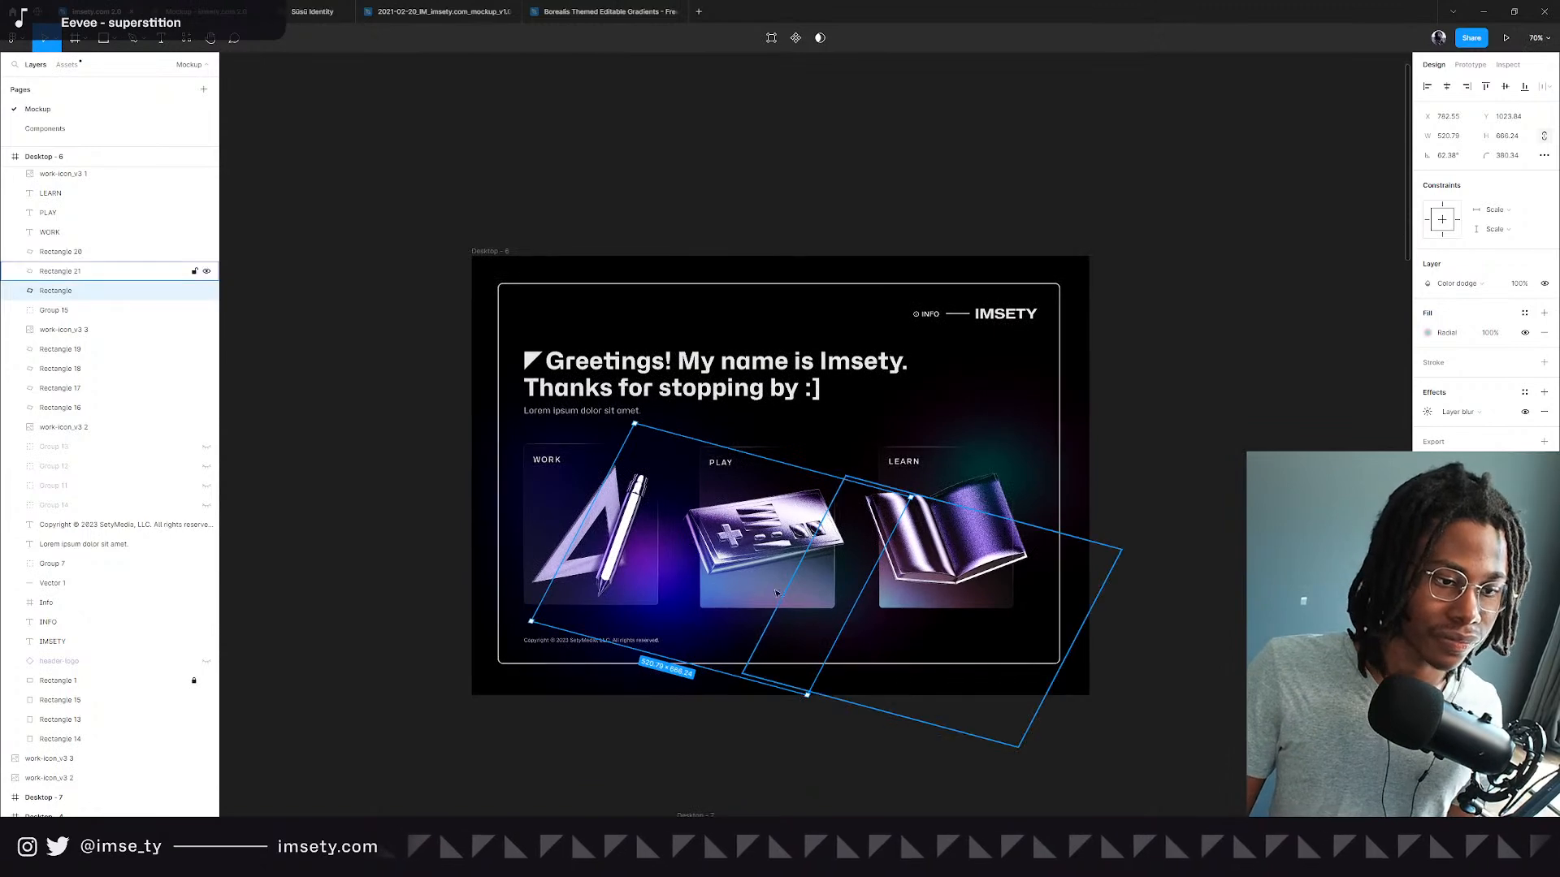
scroll(740, 459, "up", 3)
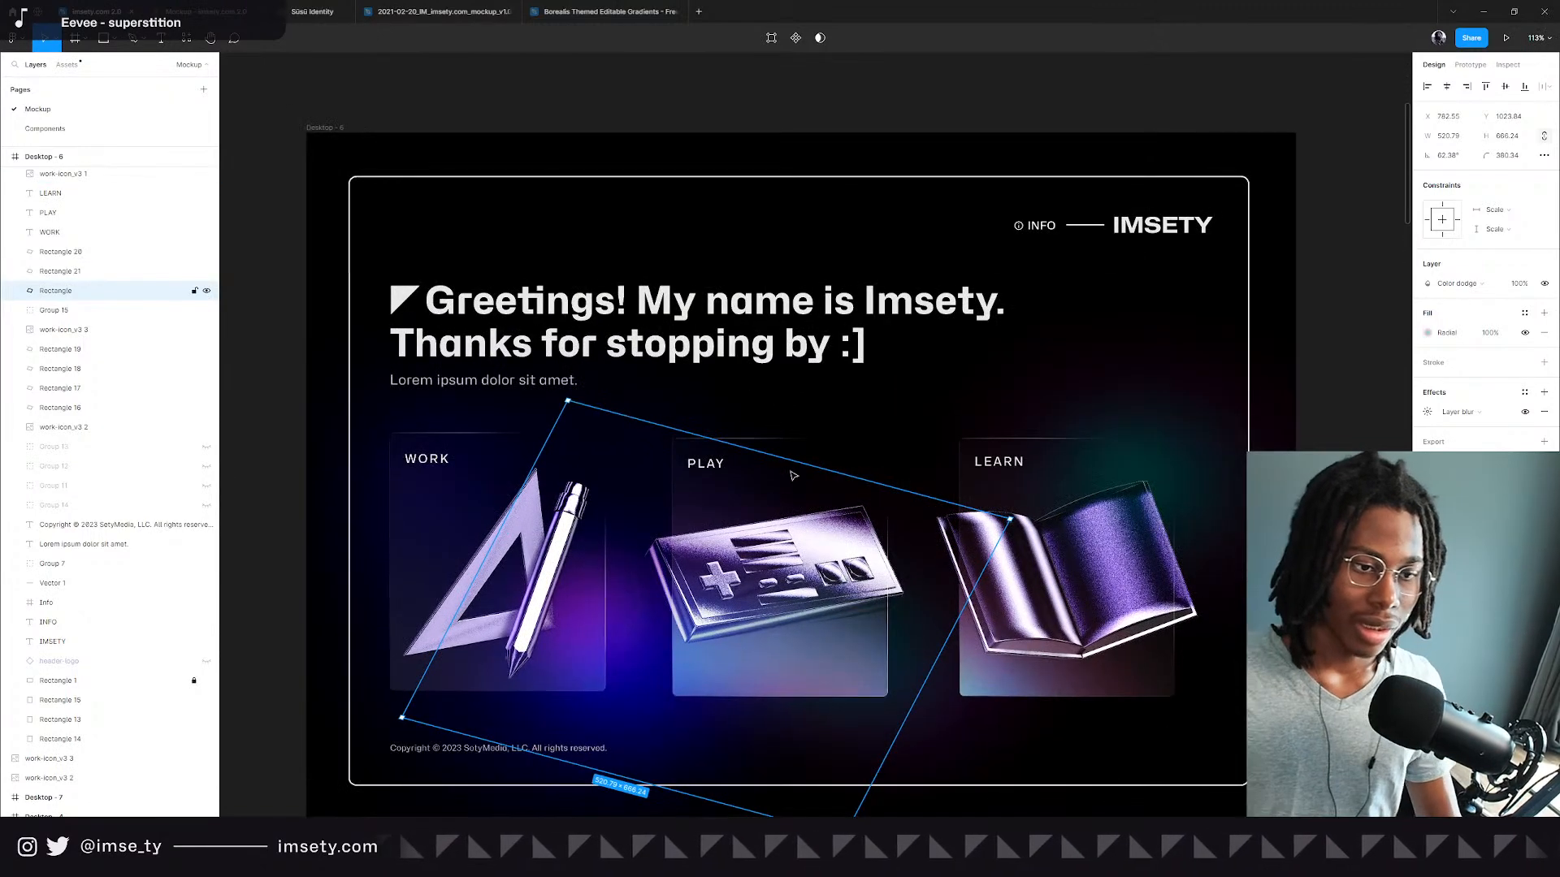
Switch to the web browser and open the Spline website at spline.design.
key("alt+Tab")
key("alt+Tab")
key("alt+Tab")
type("spline.design")
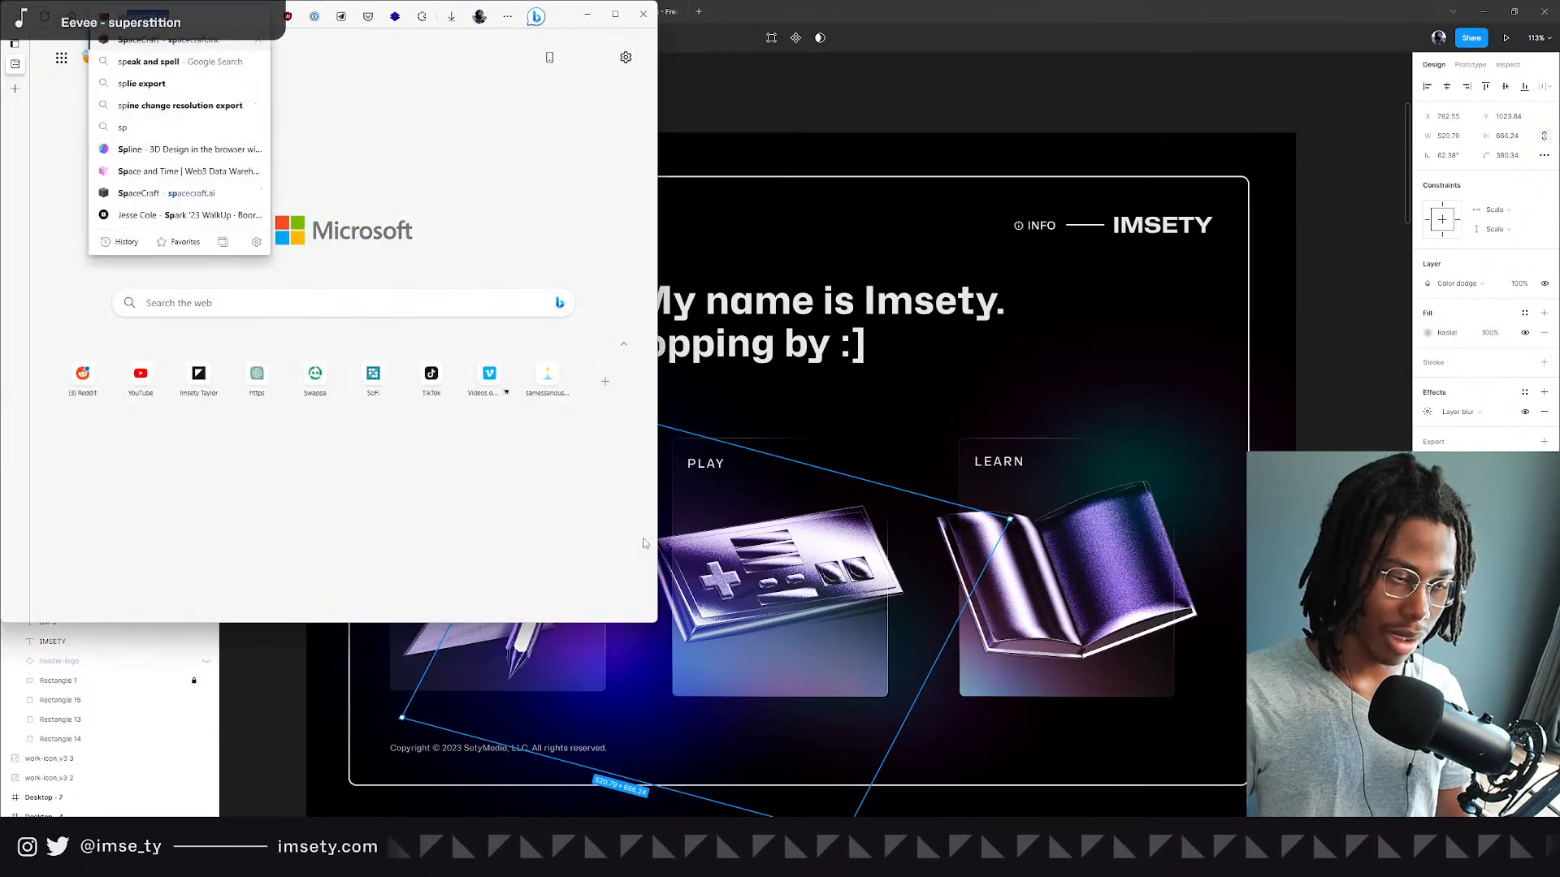
key("Return")
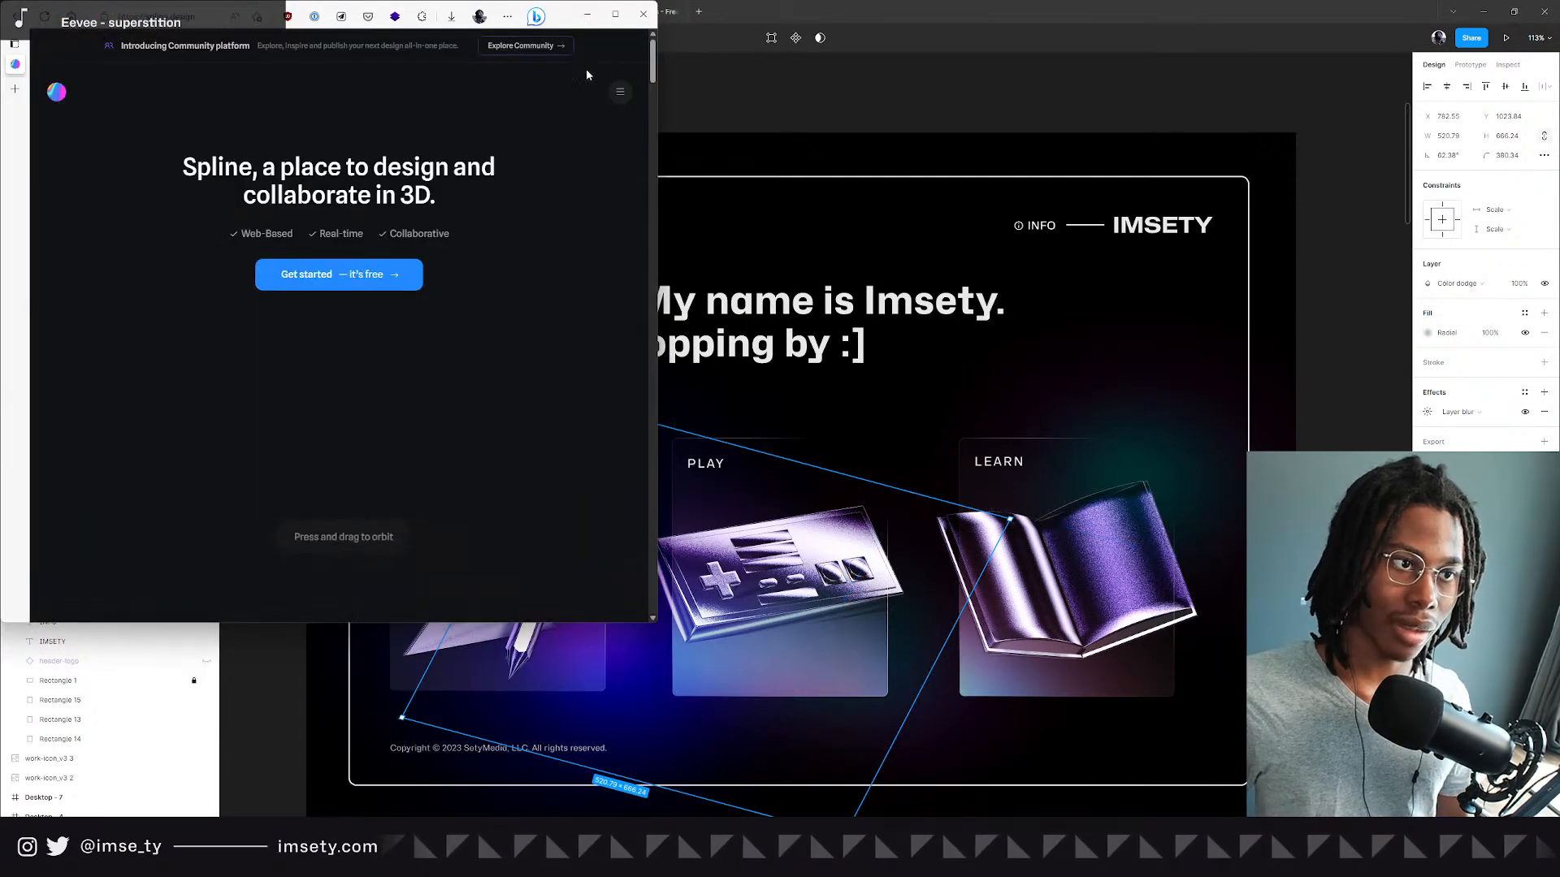
left_click(619, 91)
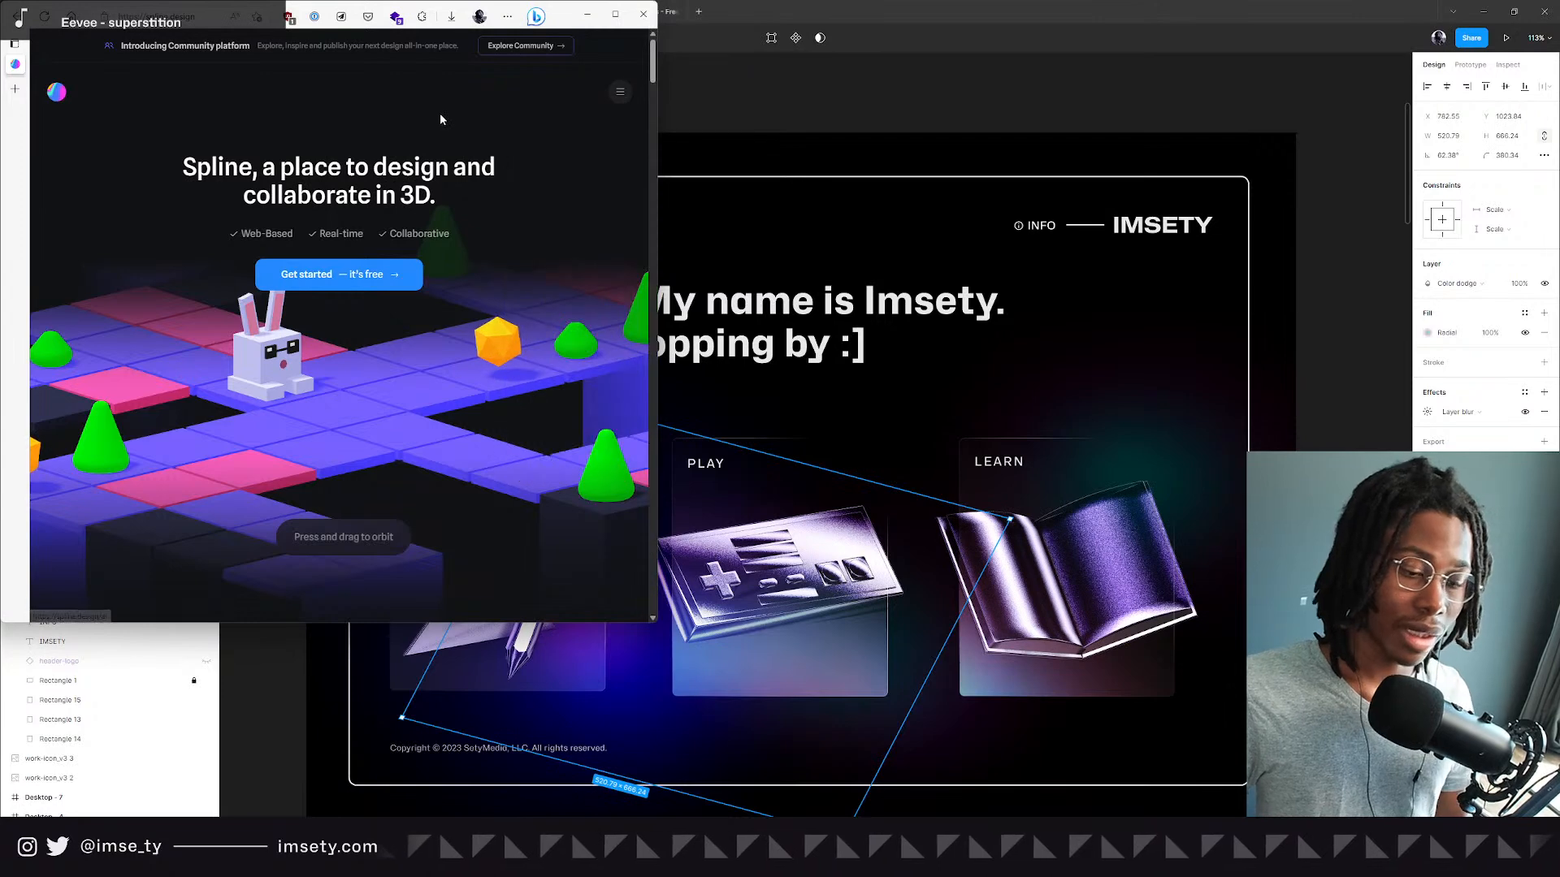
Search the computer's applications for "ci" to find Maxon Cinema 4D 2023.
key("super")
type("ci")
key("Return")
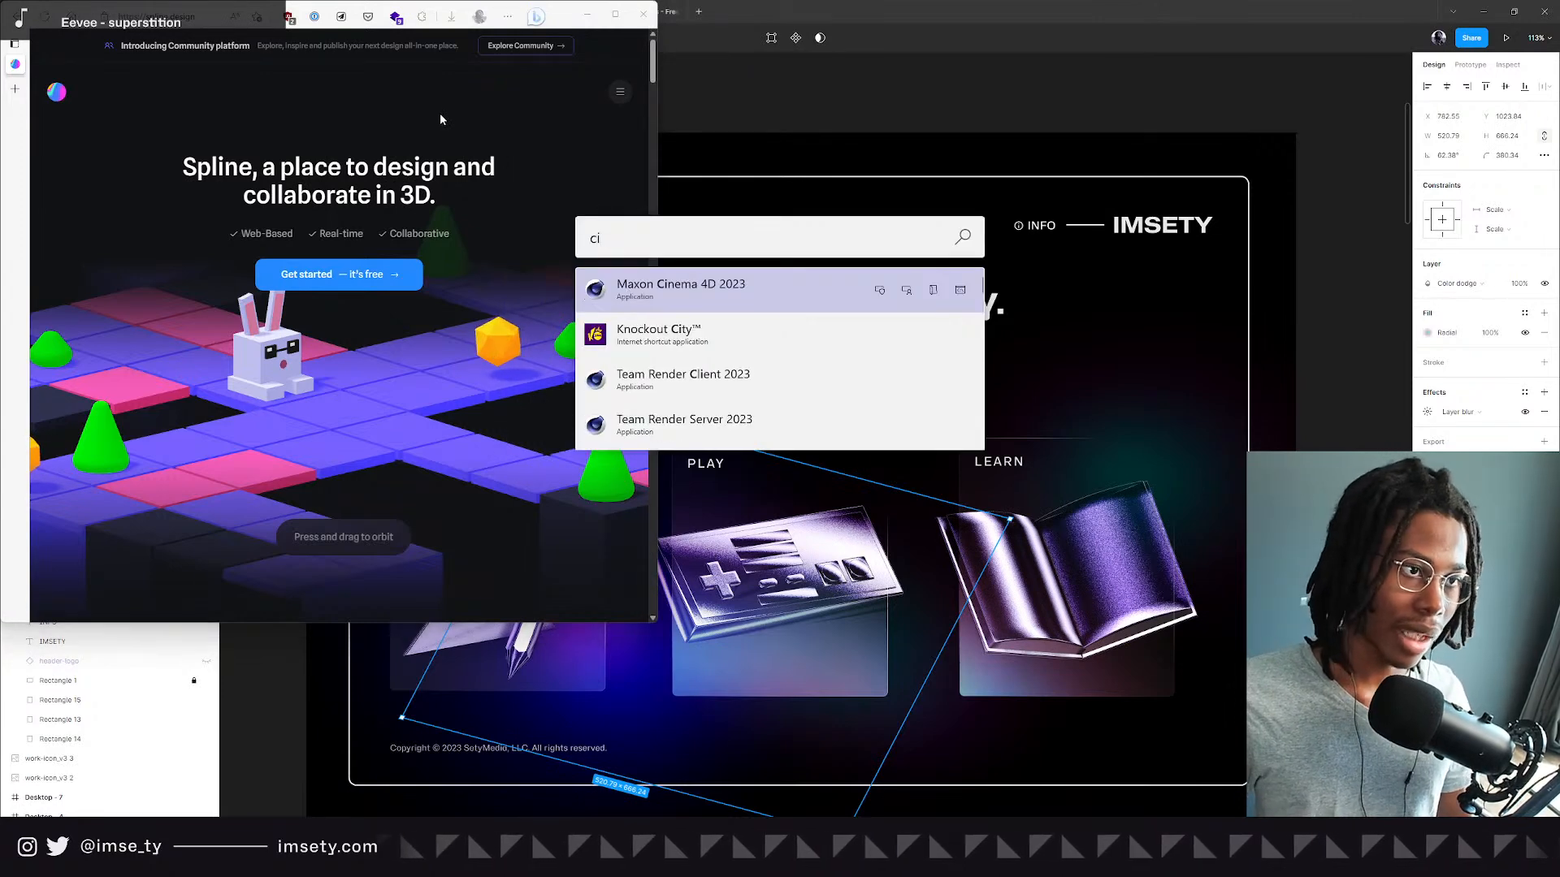
Enter the Spline web app from the site, open the recent Untitled file with the set square and pencil, and enlarge the browser window.
left_click(620, 91)
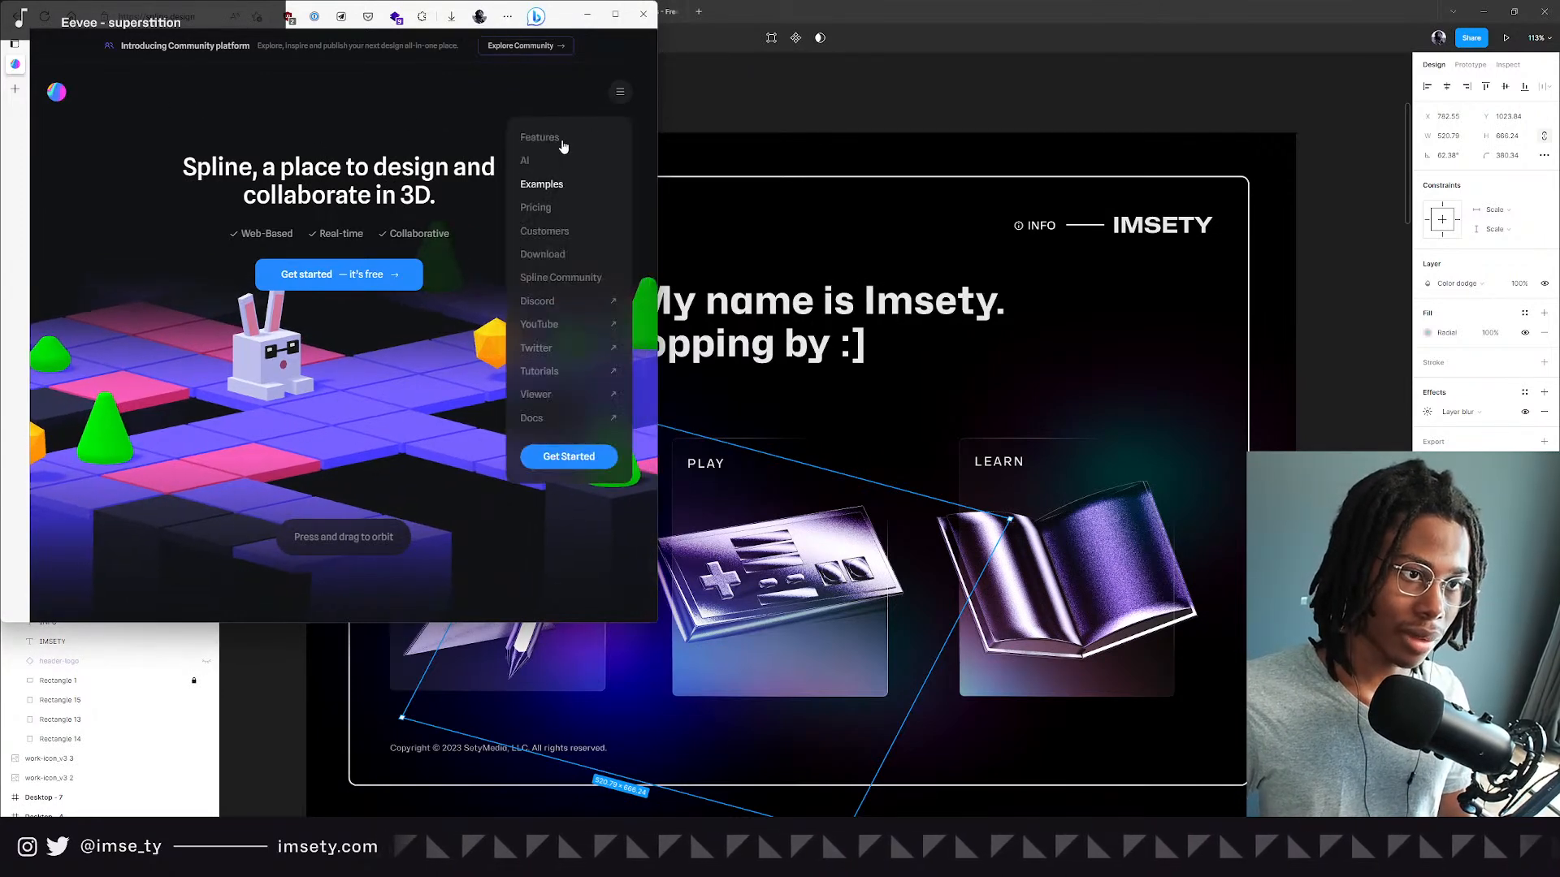
left_click(567, 456)
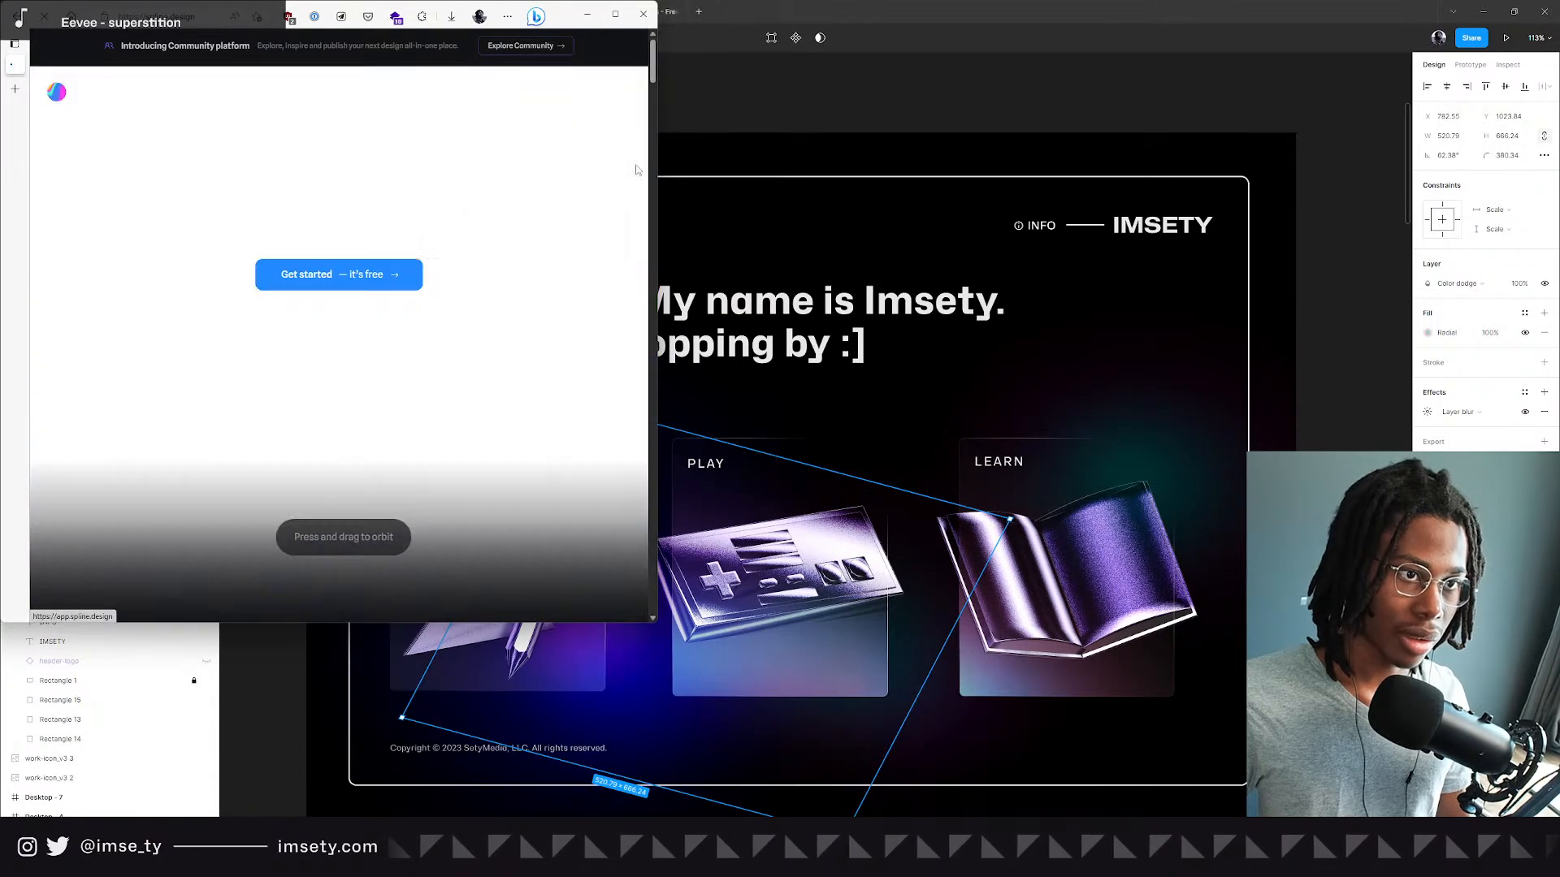
left_click(452, 132)
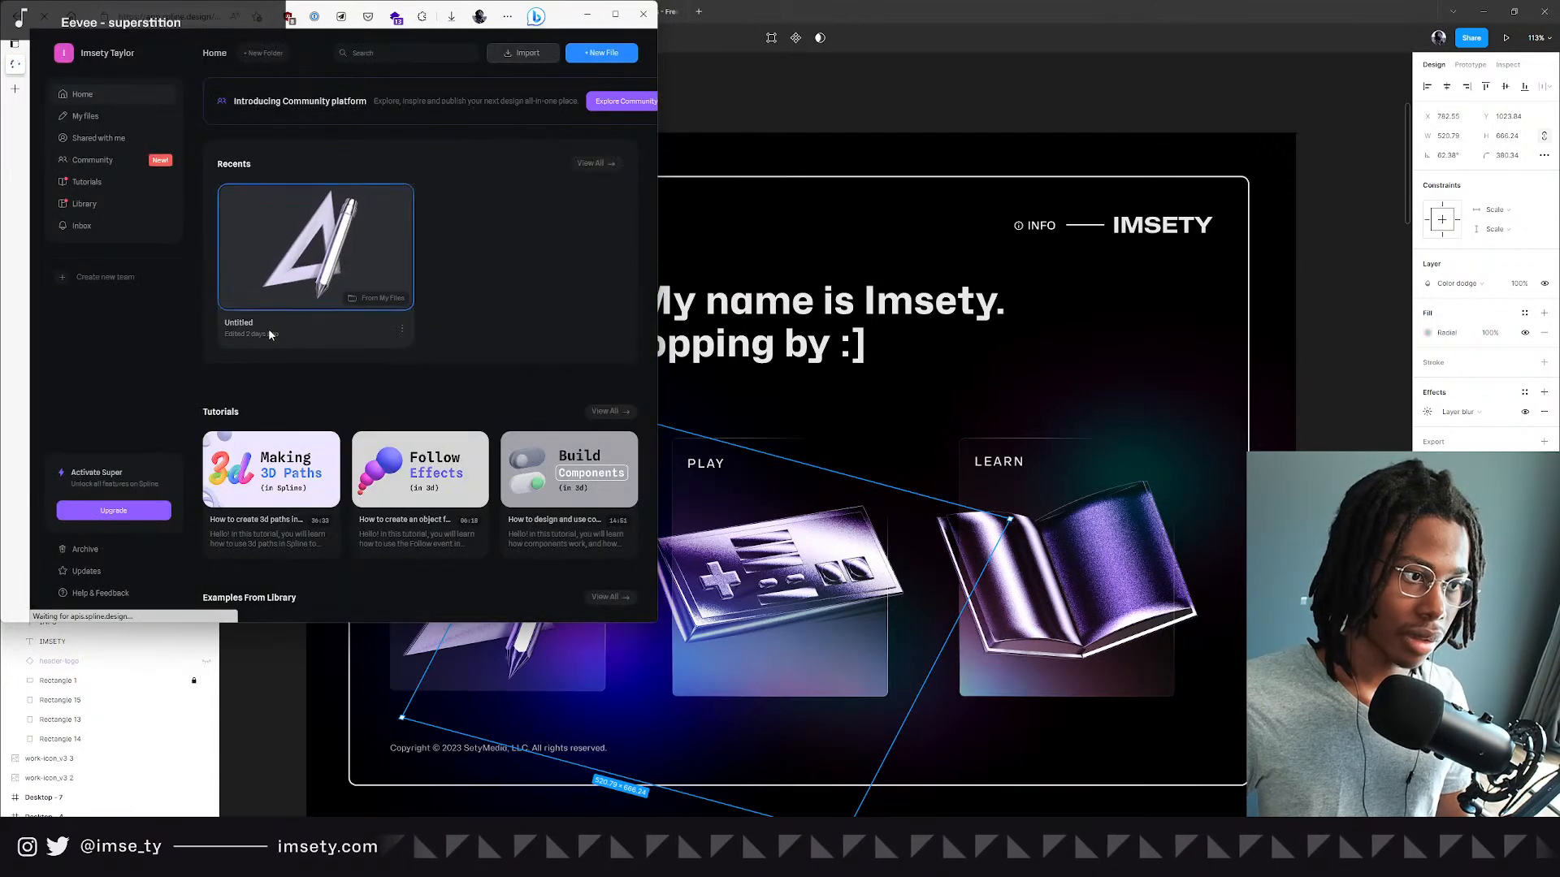
left_click(261, 279)
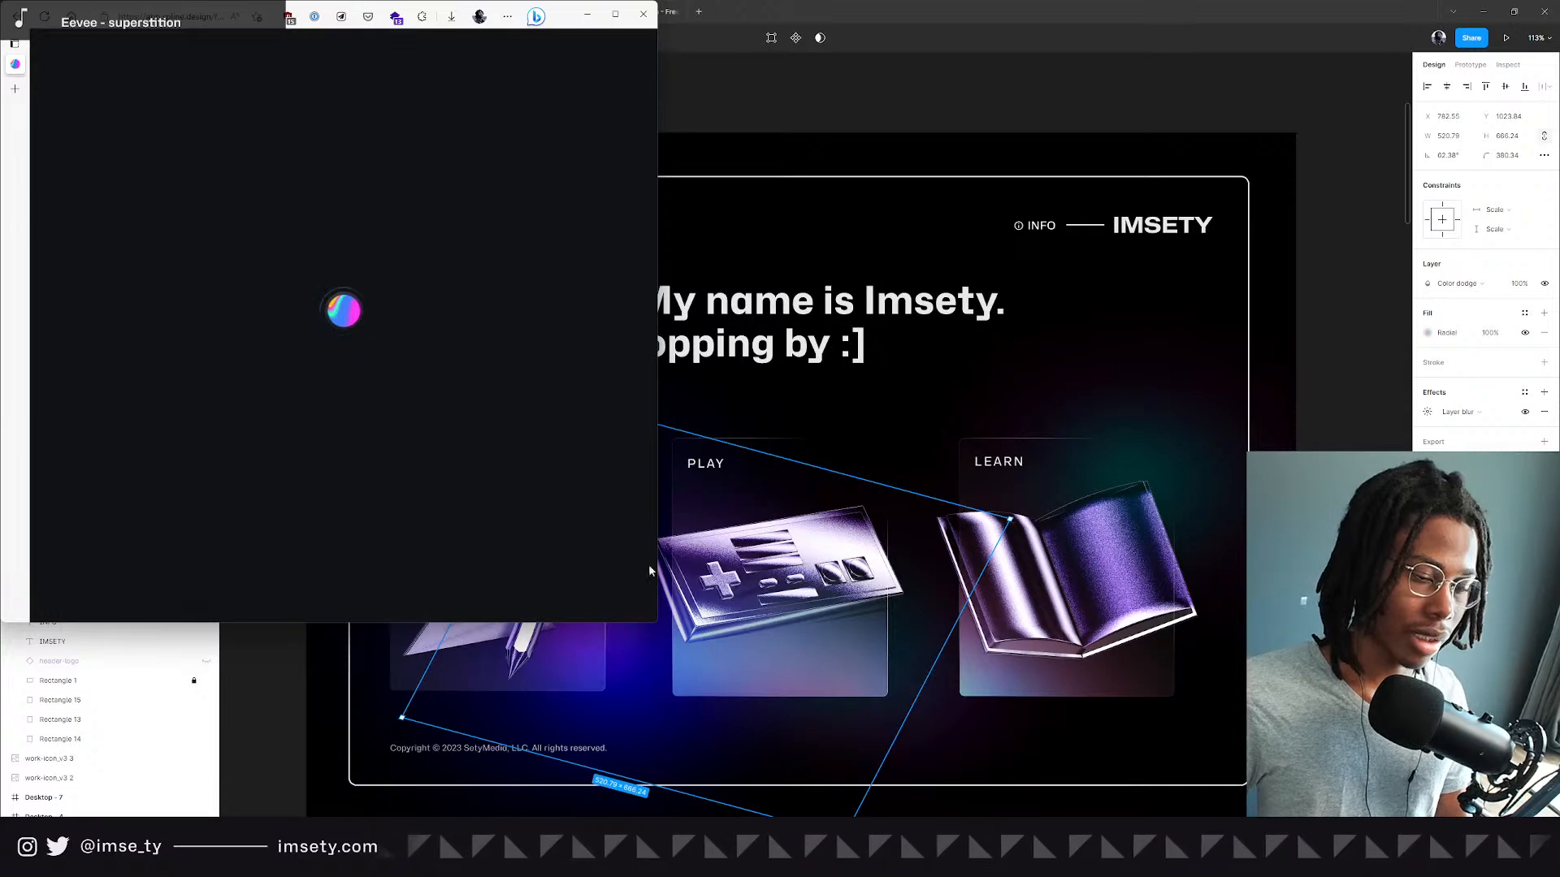
left_click_drag(664, 630, 1368, 741)
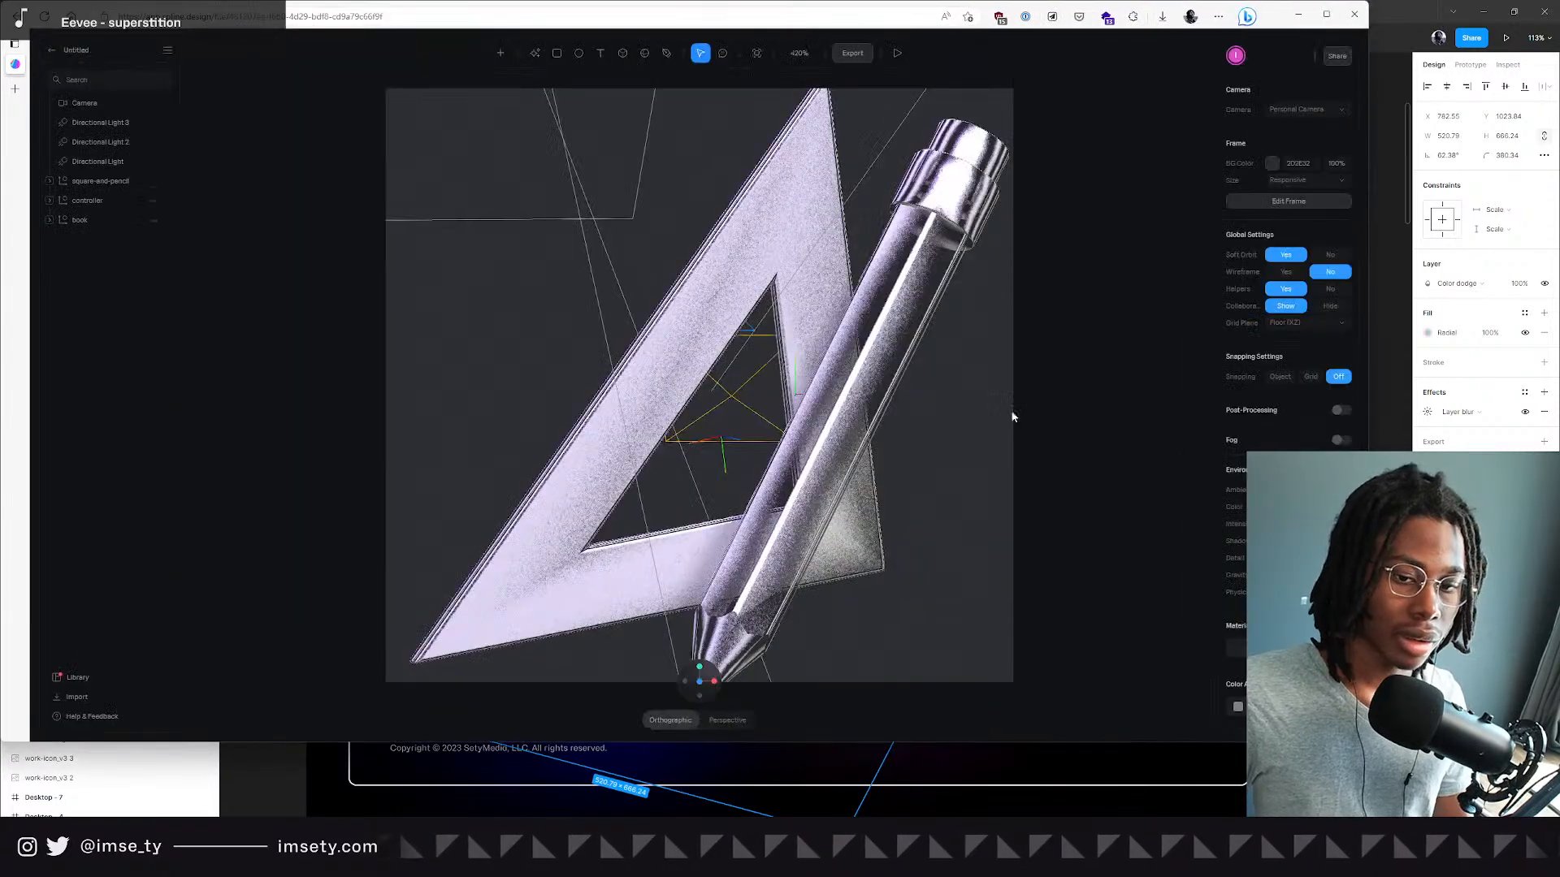
Preview the set square and pencil scene, exit the preview, and inspect the square-and-pencil group from another angle in the editor.
left_click(896, 53)
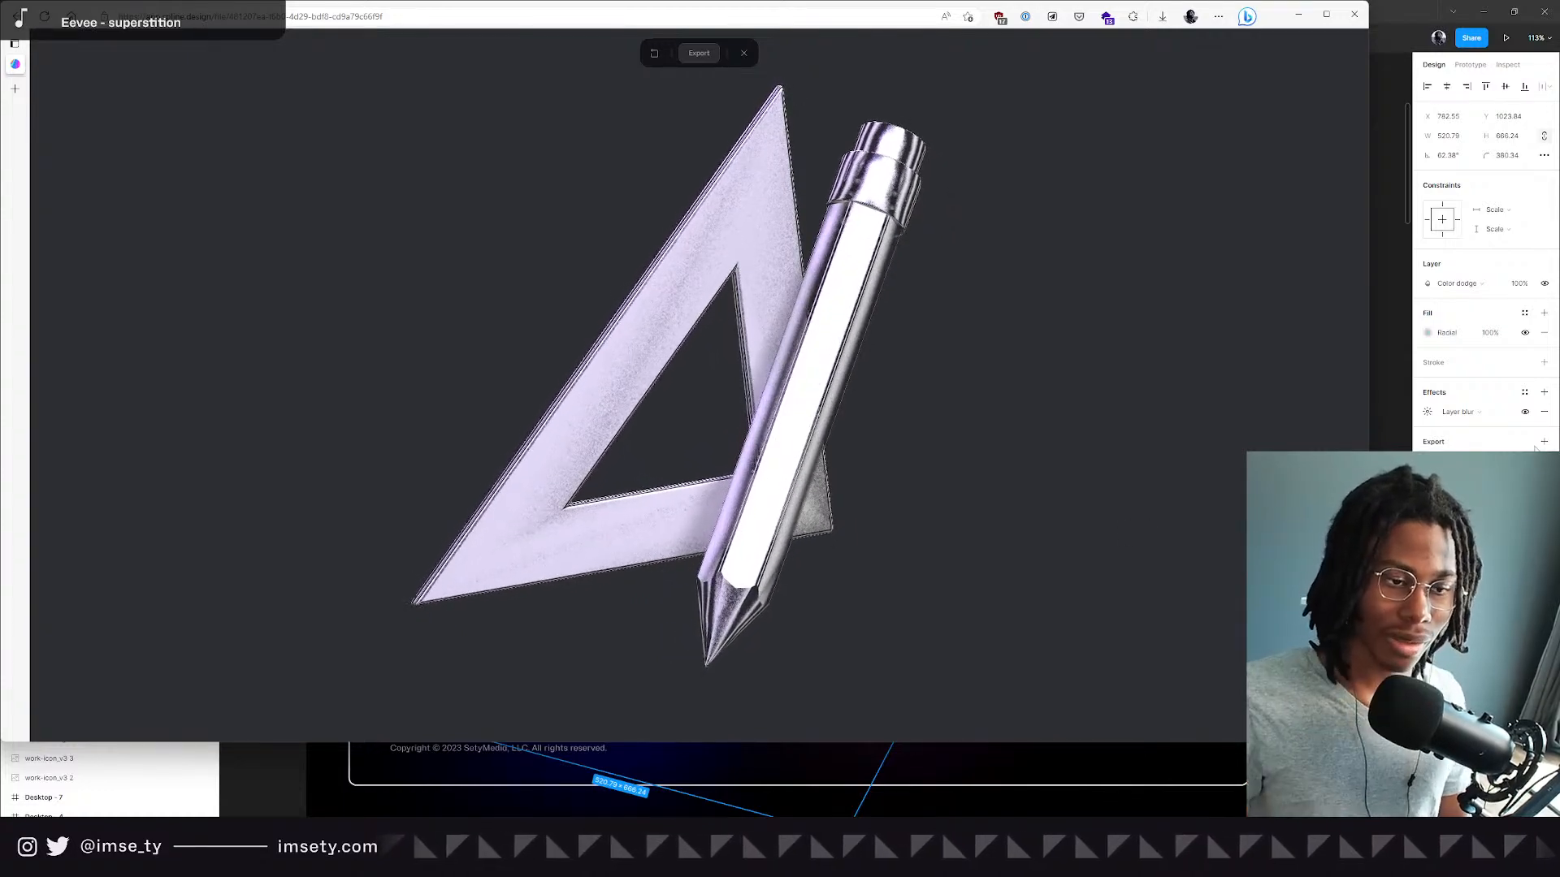
scroll(784, 335, "down", 3)
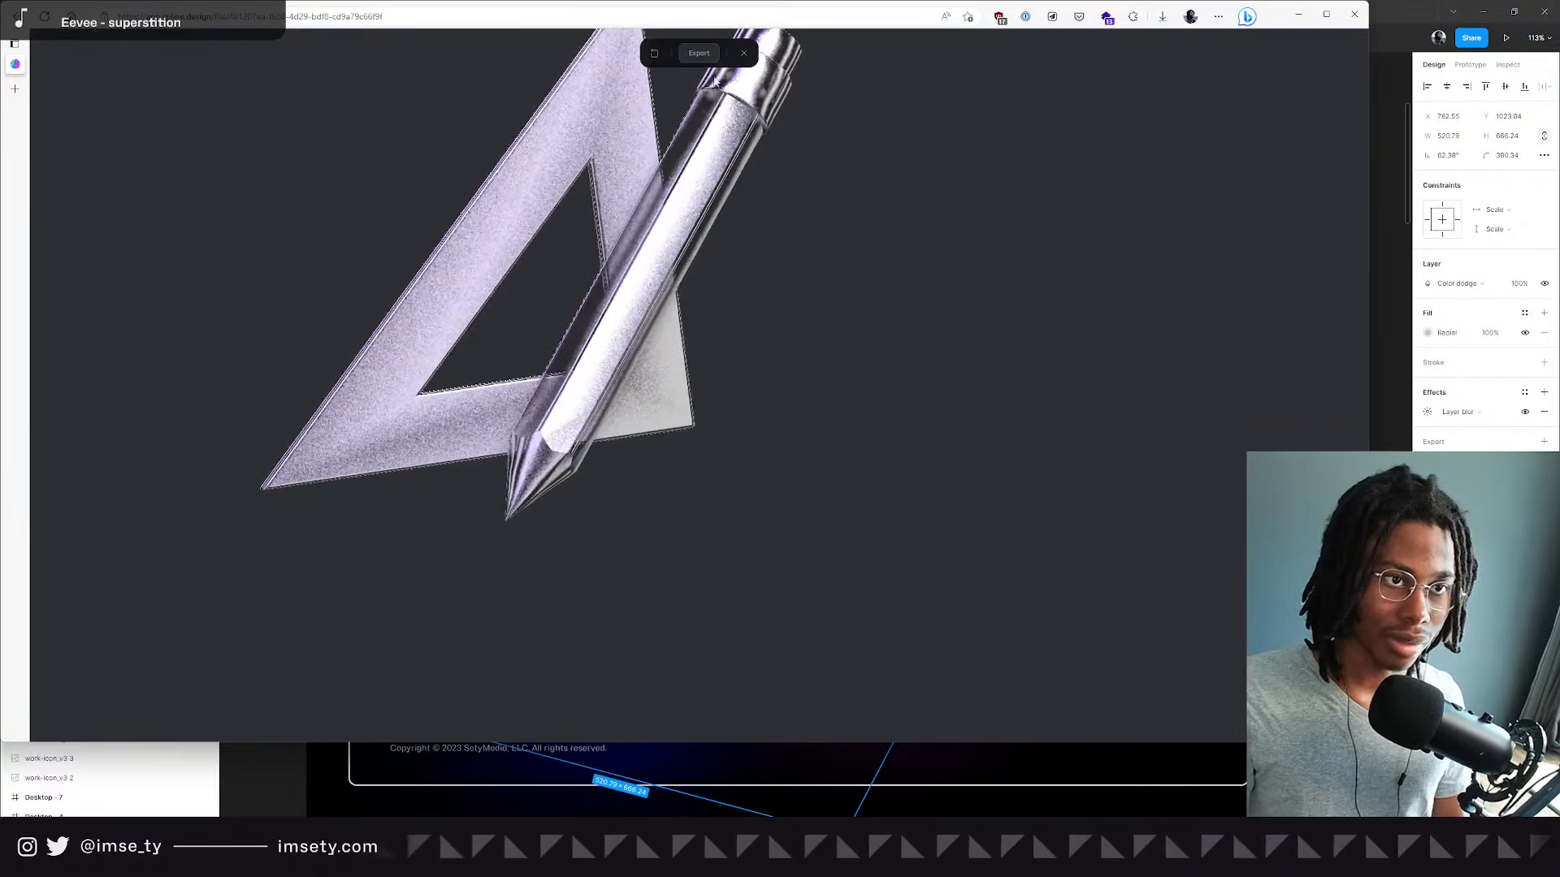
key("Escape")
left_click(665, 446)
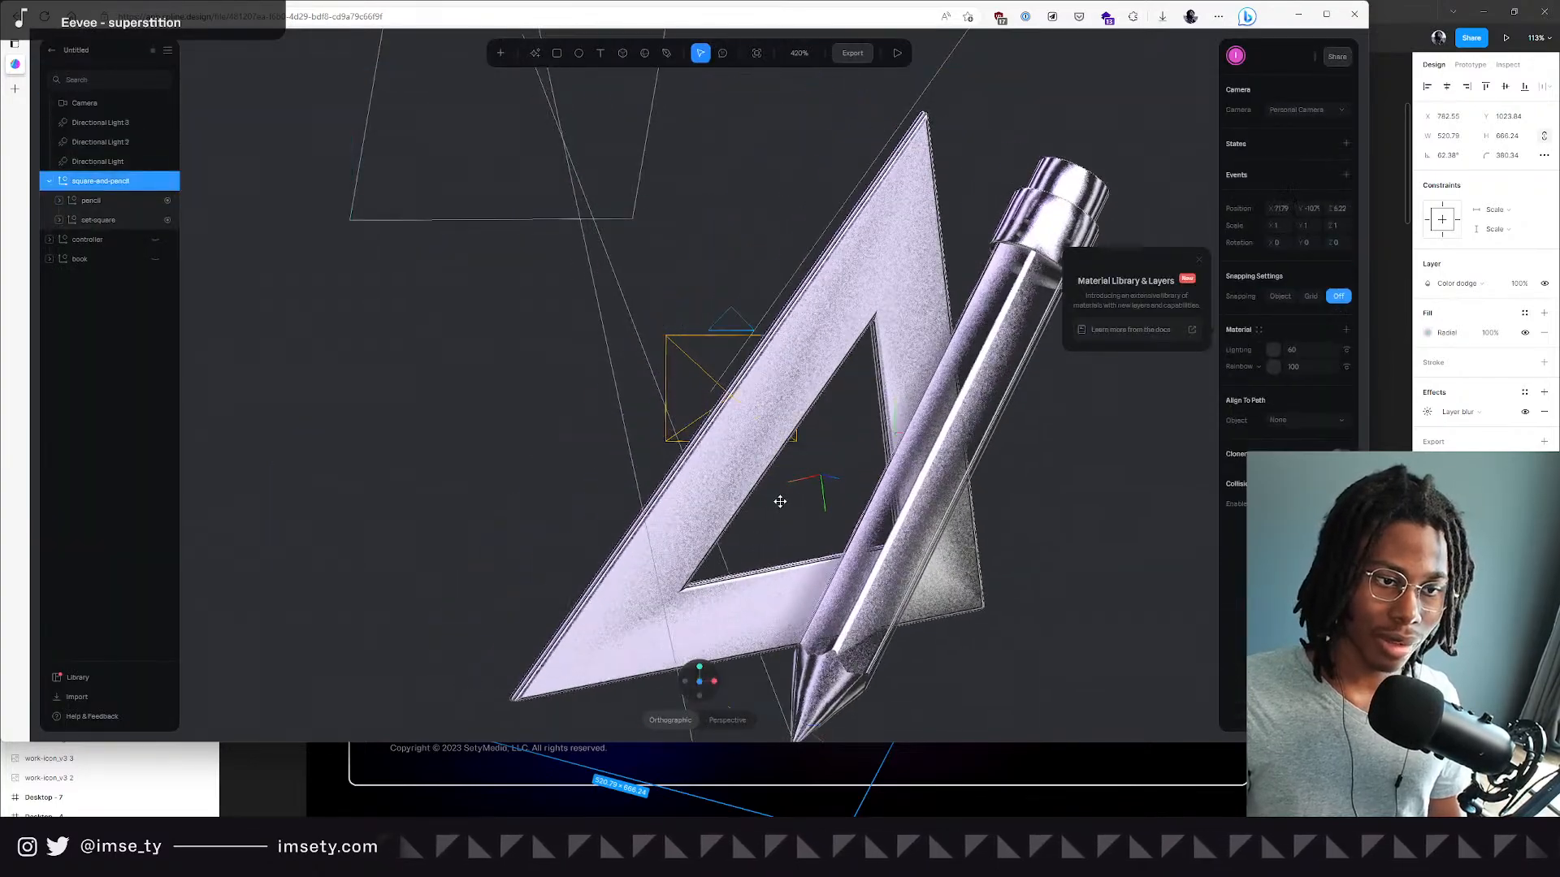
mouse_move(738, 460)
left_mouse_down()
mouse_move(852, 541)
mouse_move(747, 467)
mouse_move(748, 487)
mouse_move(759, 440)
left_mouse_up()
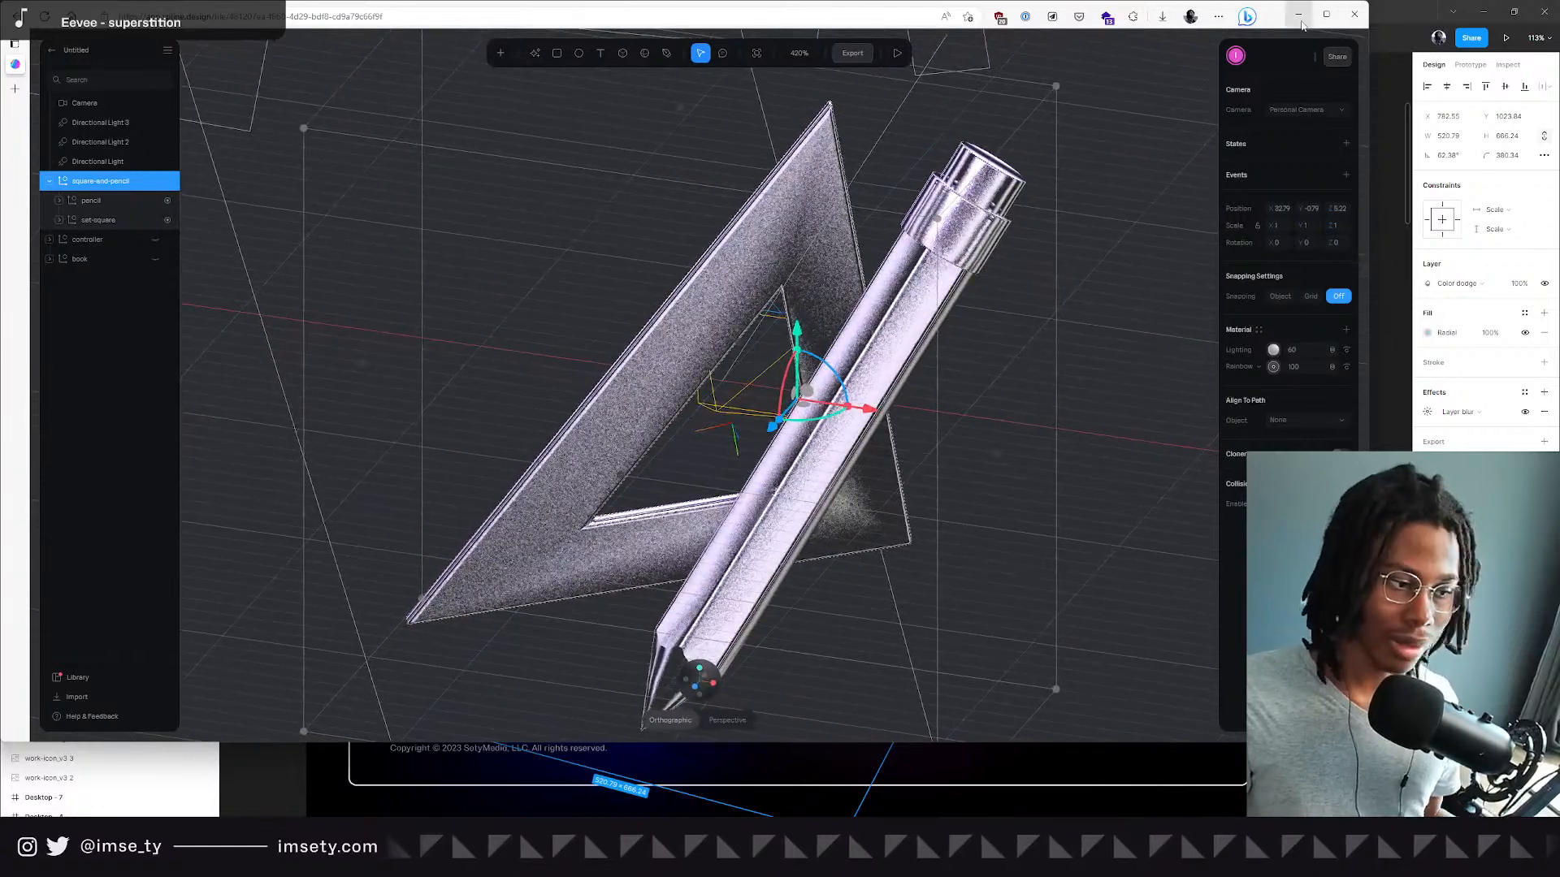
Switch back to the Figma mockup and view the whole Desktop - 6 frame with its three cards.
left_click(1300, 23)
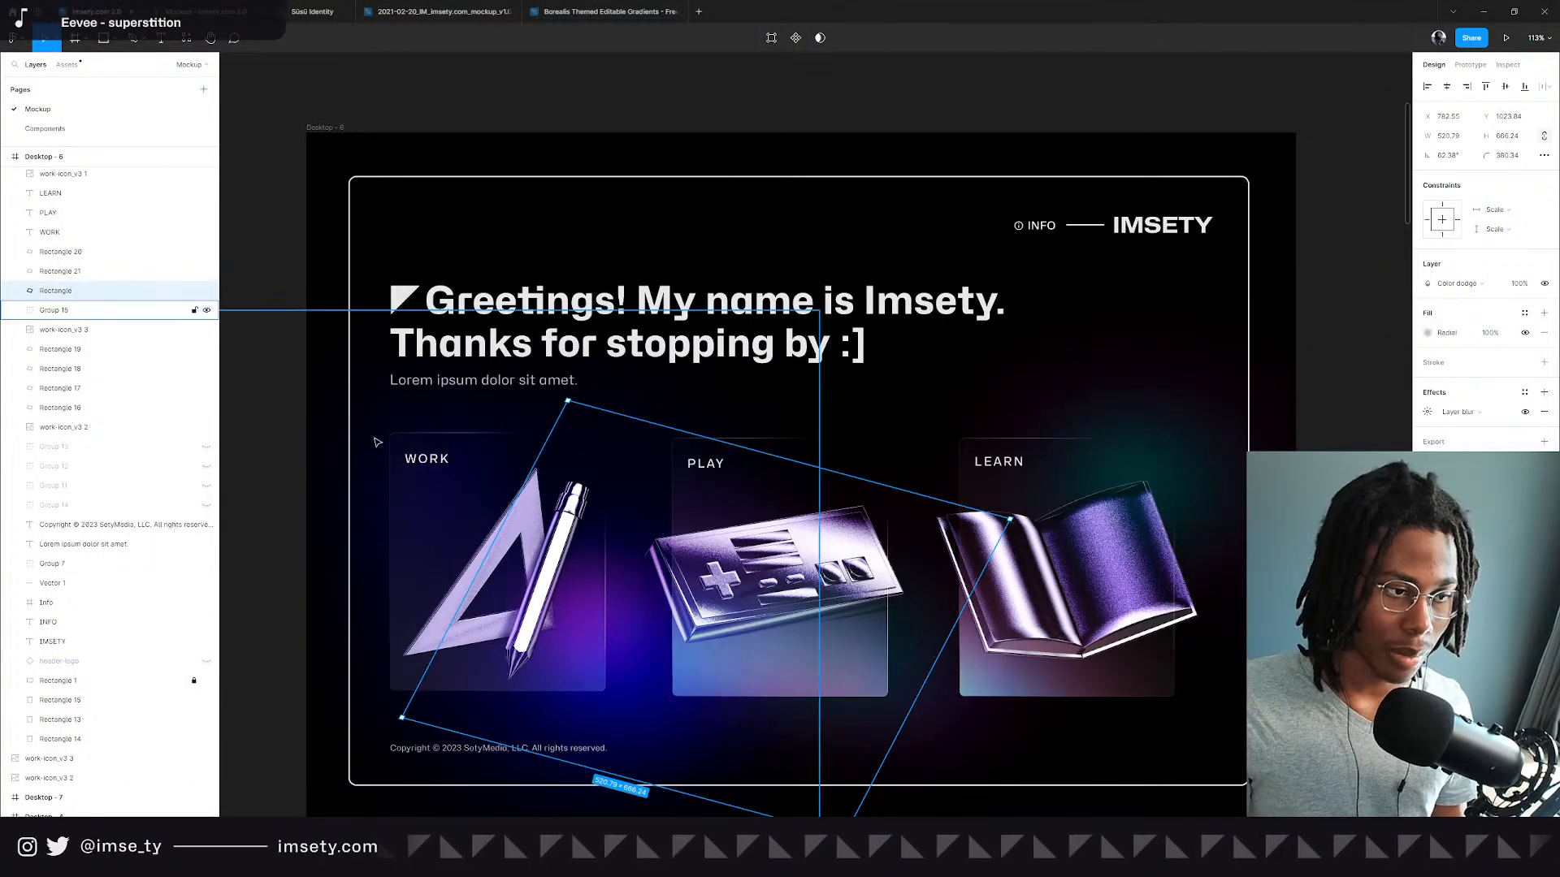
scroll(649, 513, "down", 1)
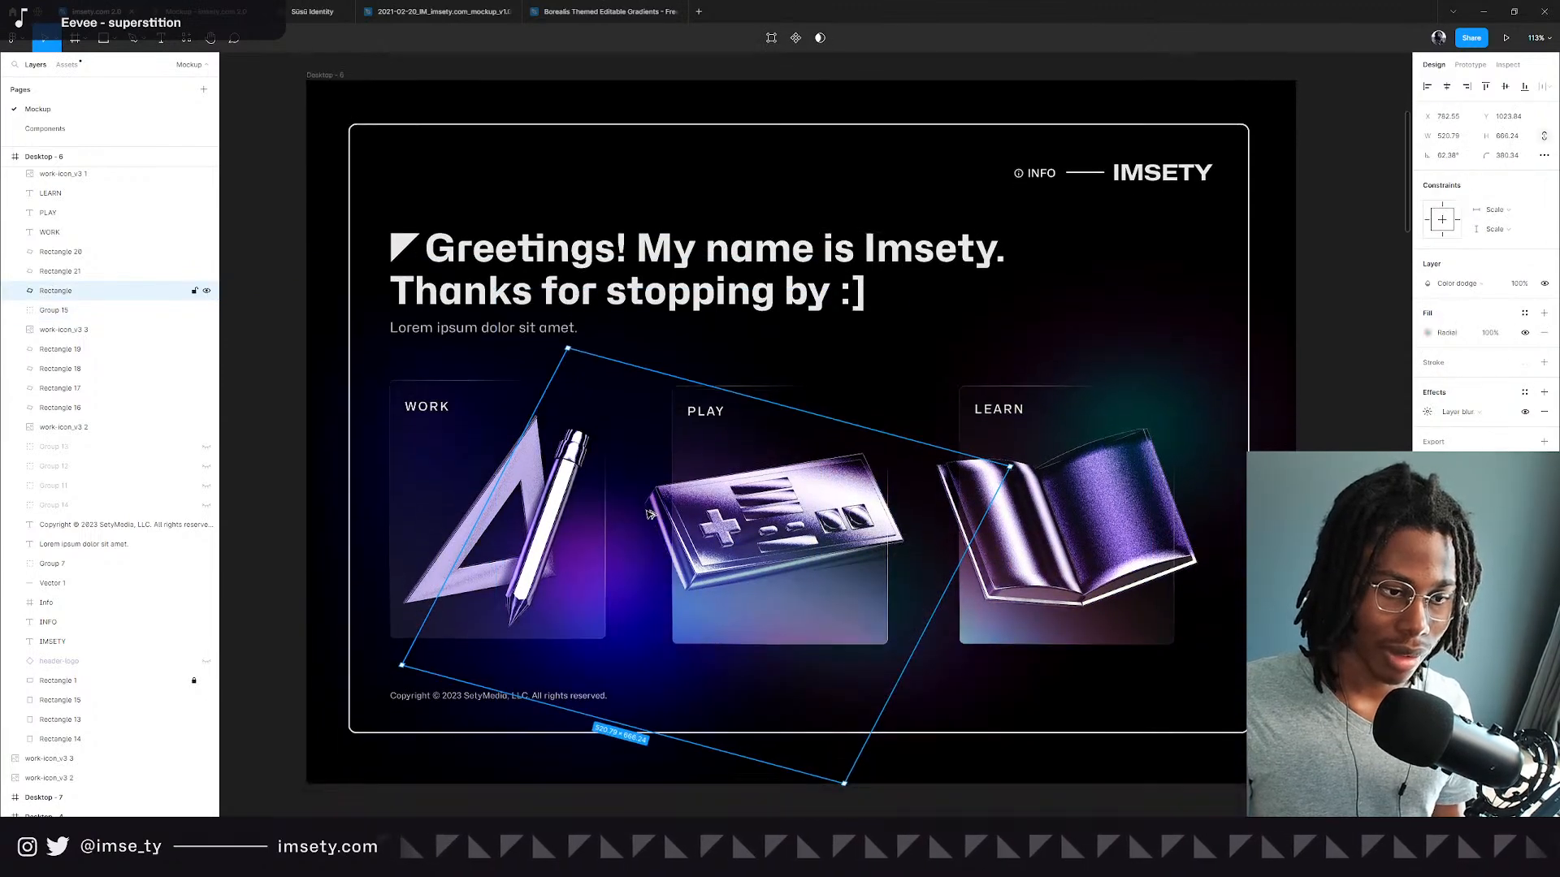
scroll(649, 513, "down", 5)
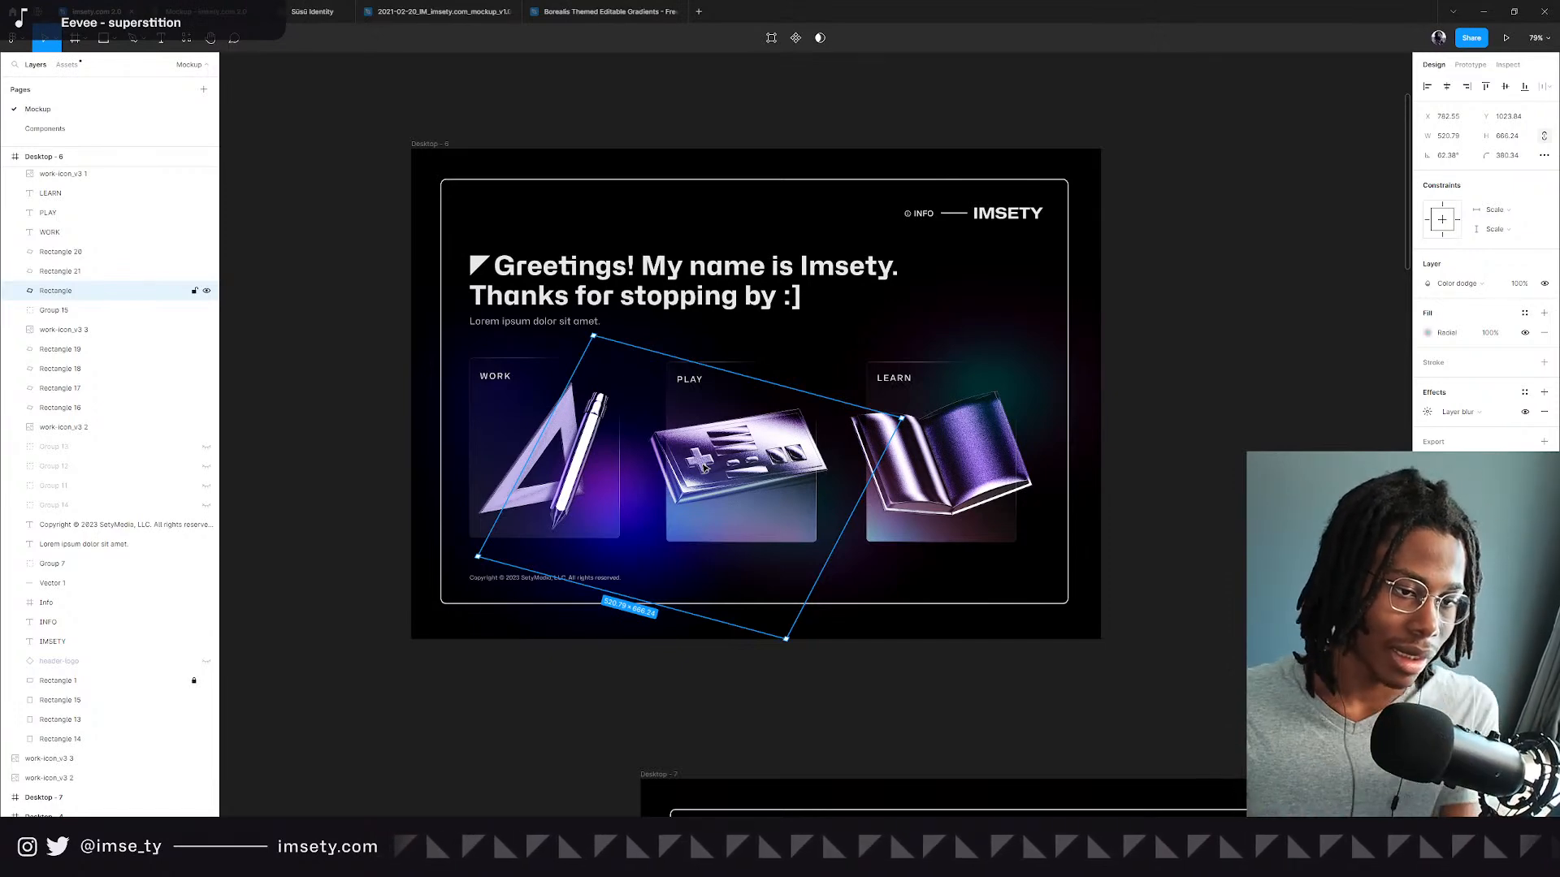
Try moving the three cards with their labels, icons and glows to the right in the Desktop - 6 frame, undoing each move.
left_click_drag(1162, 451, 494, 399)
left_click_drag(757, 428, 1118, 491)
key("ctrl+z")
left_click_drag(1253, 514, 424, 370)
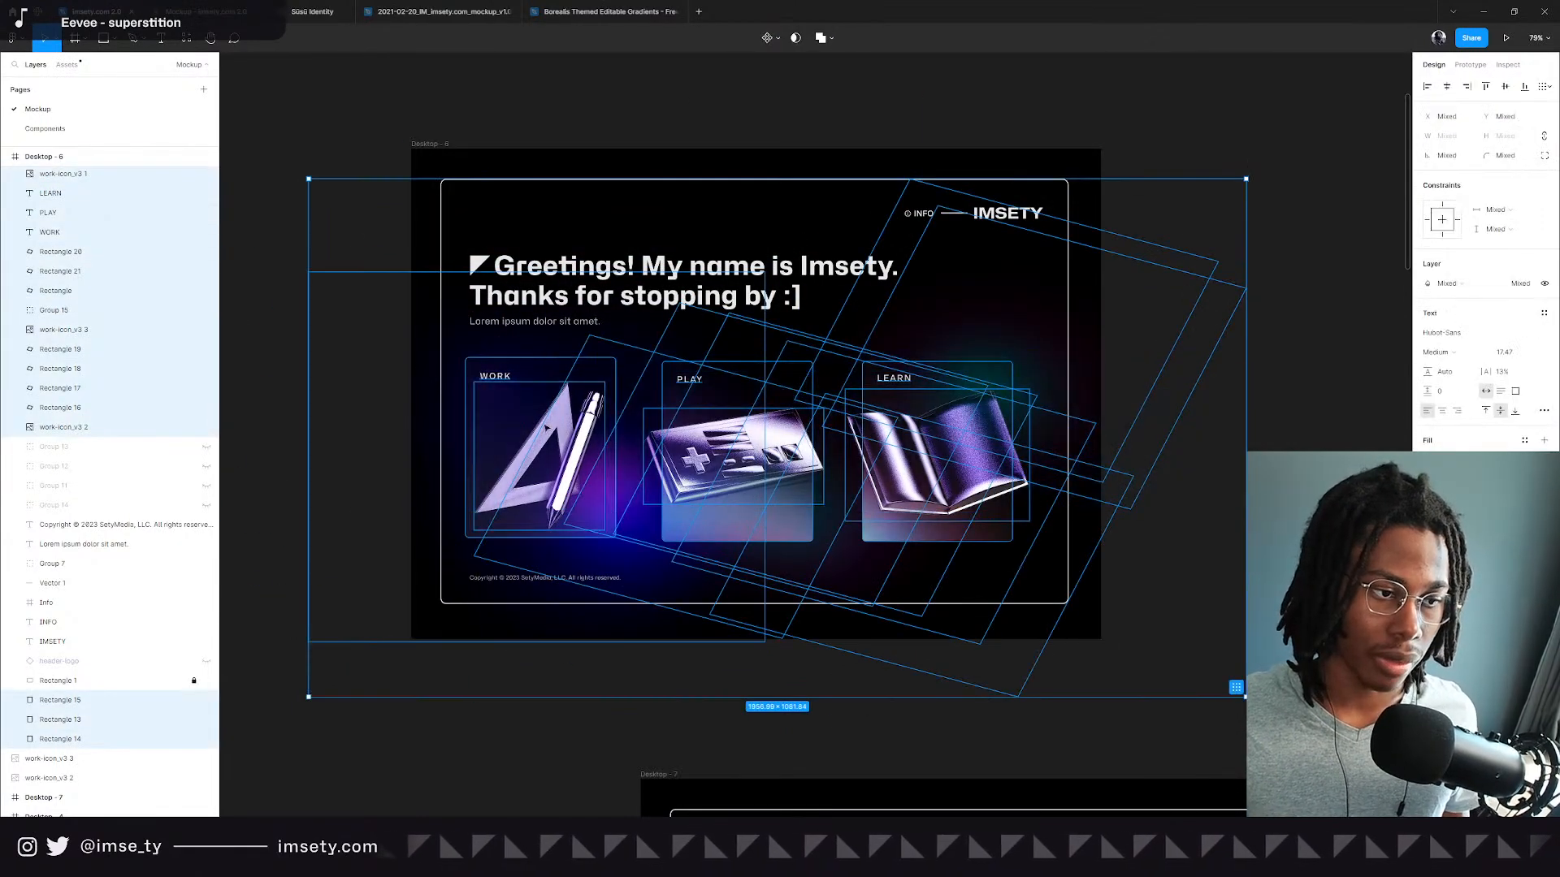
scroll(549, 438, "down", 1)
left_click_drag(749, 423, 939, 420)
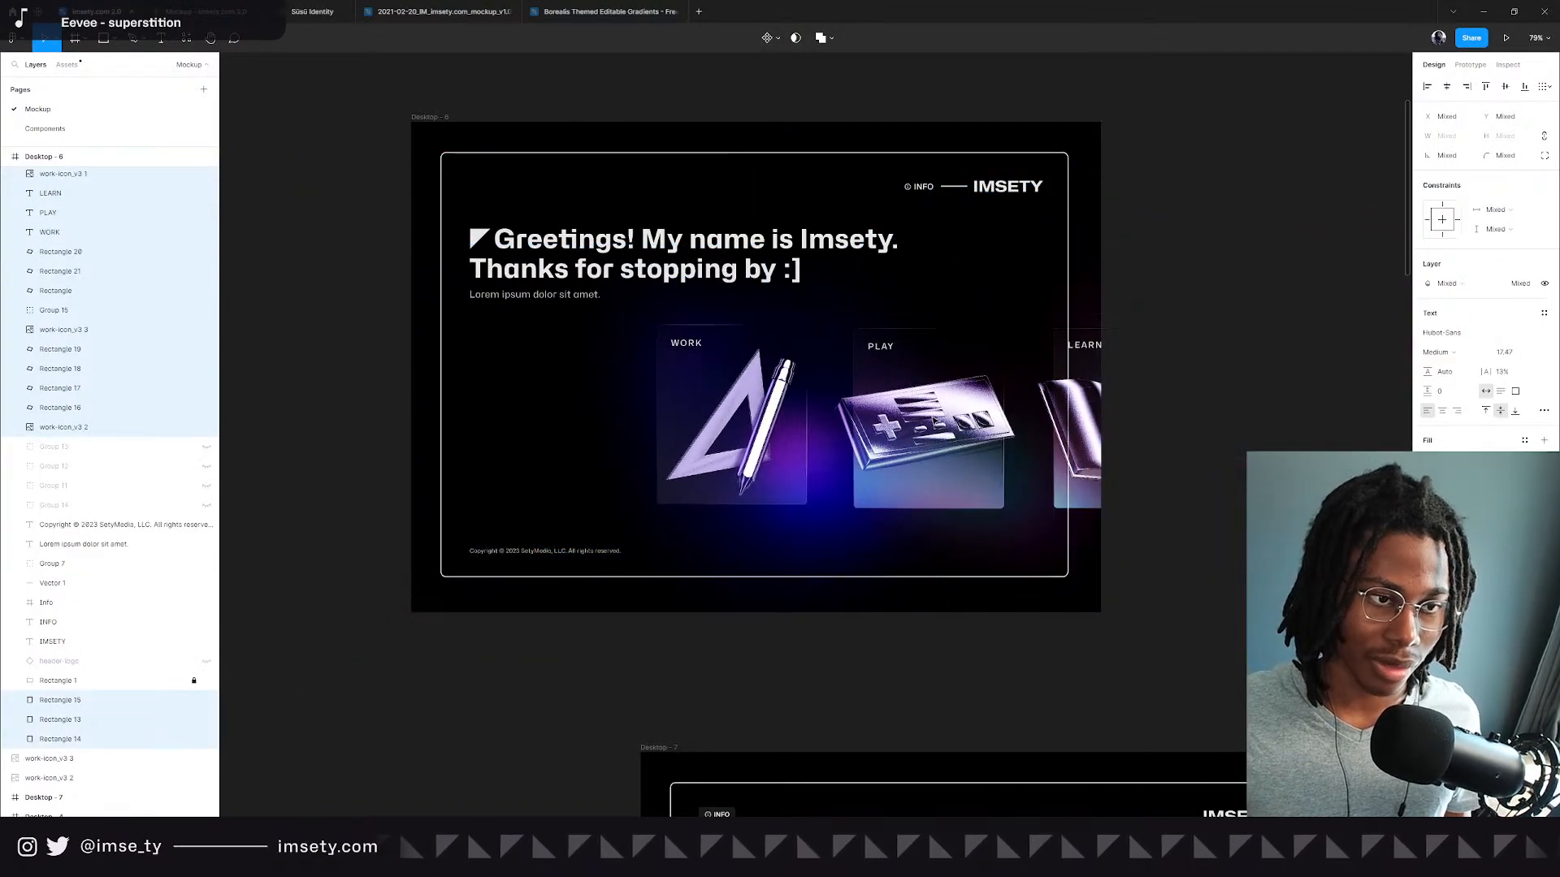
key("ctrl+z")
Draw an open downward chevron of 200 × 100 with the Pen tool and place it below the intro text in the Desktop - 7 frame.
scroll(936, 421, "down", 3)
scroll(936, 421, "down", 3)
scroll(1039, 580, "up", 5)
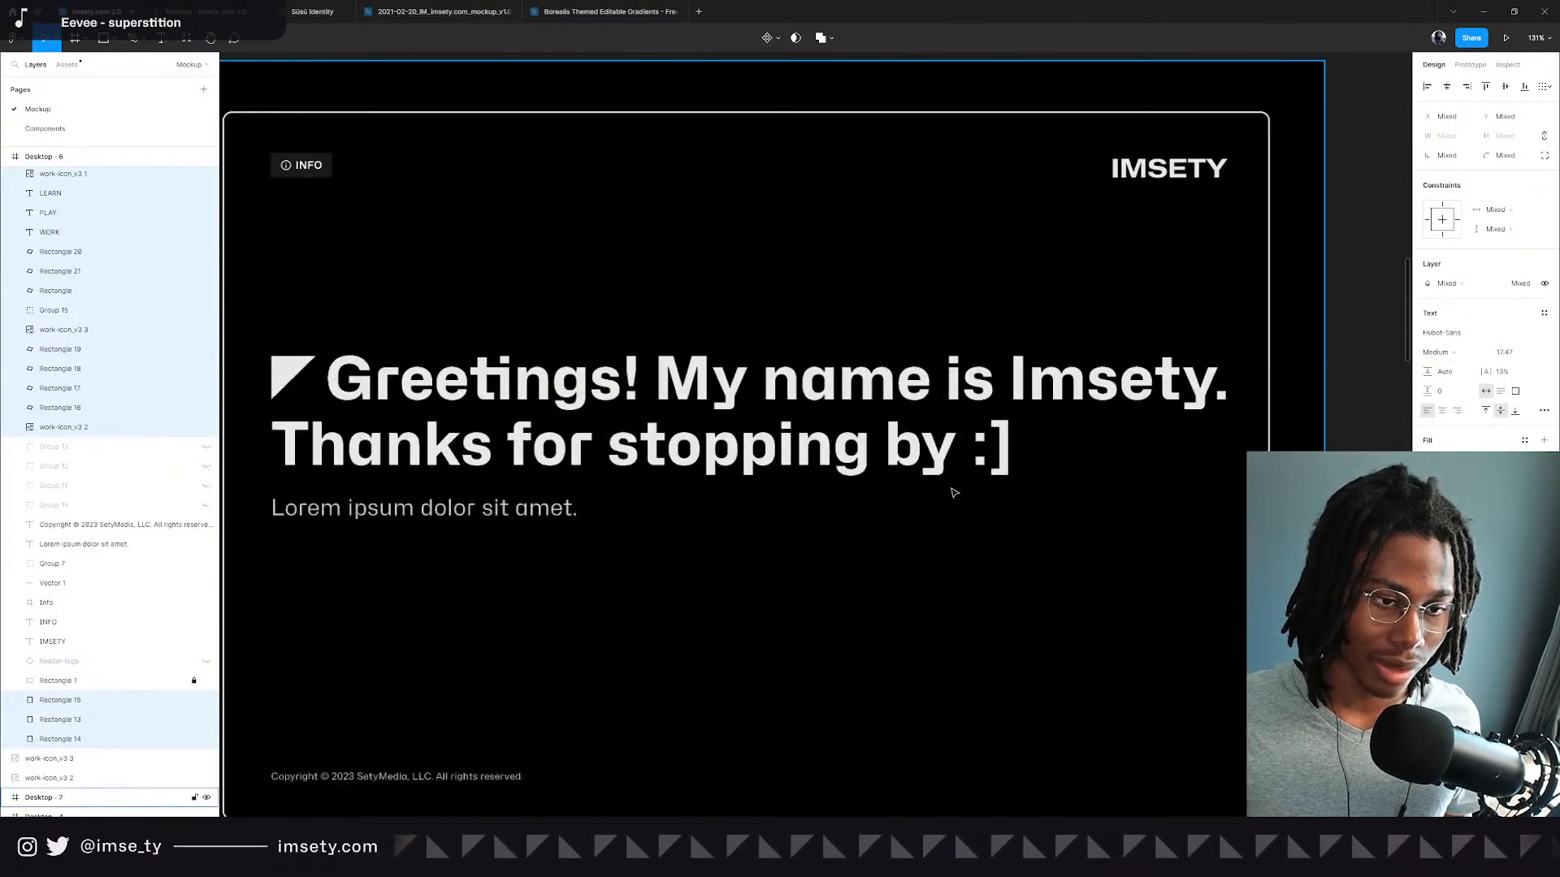
scroll(830, 441, "down", 2)
scroll(830, 441, "left", 2)
scroll(699, 498, "down", 2)
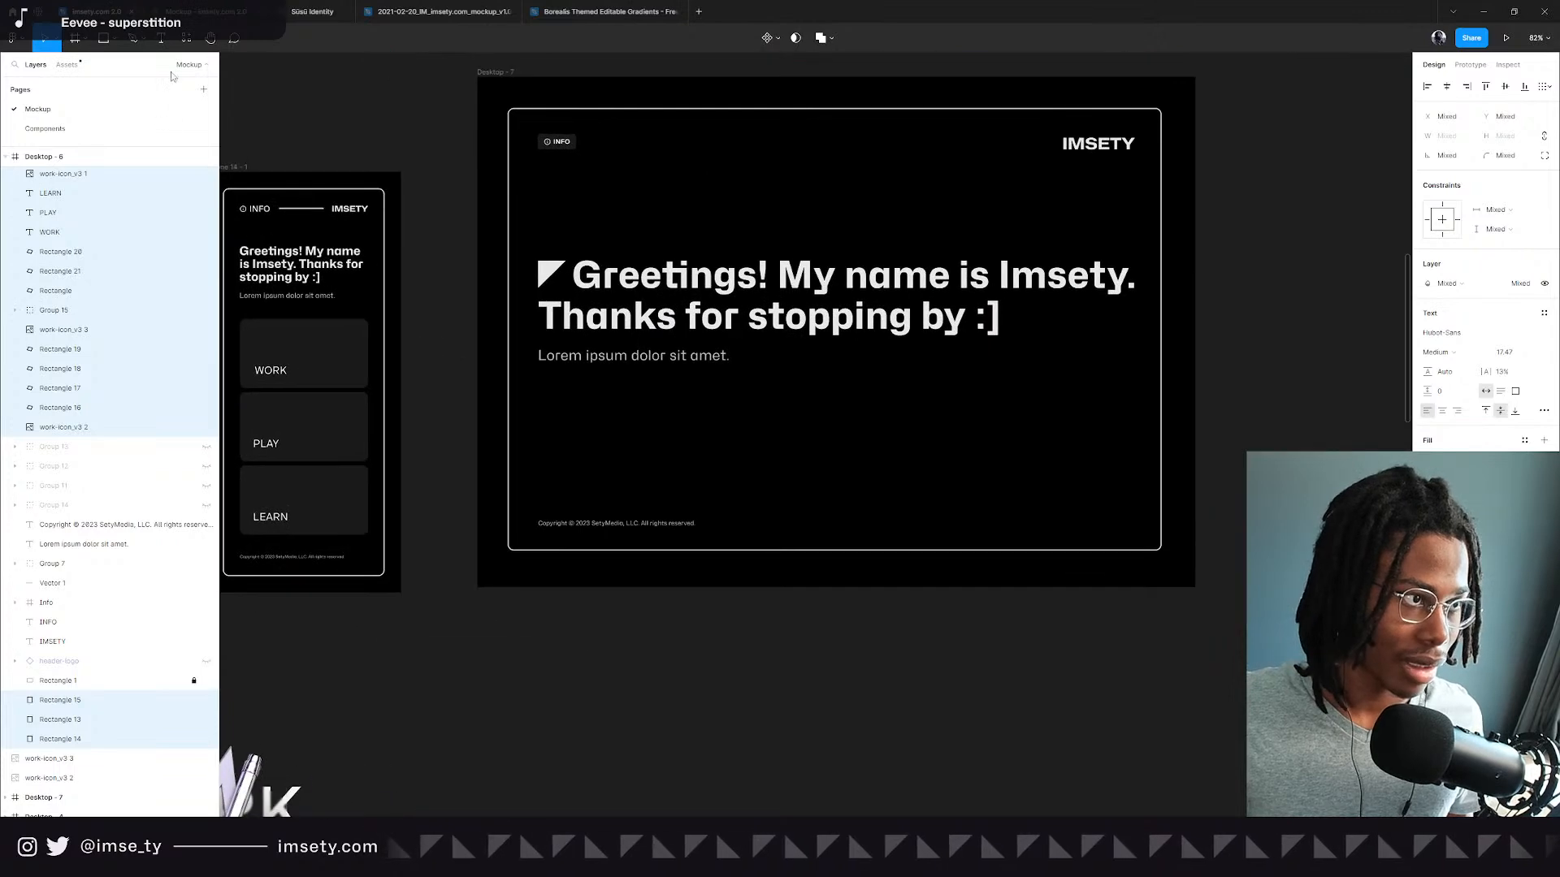
left_click(134, 38)
left_click(645, 637)
left_click(695, 686)
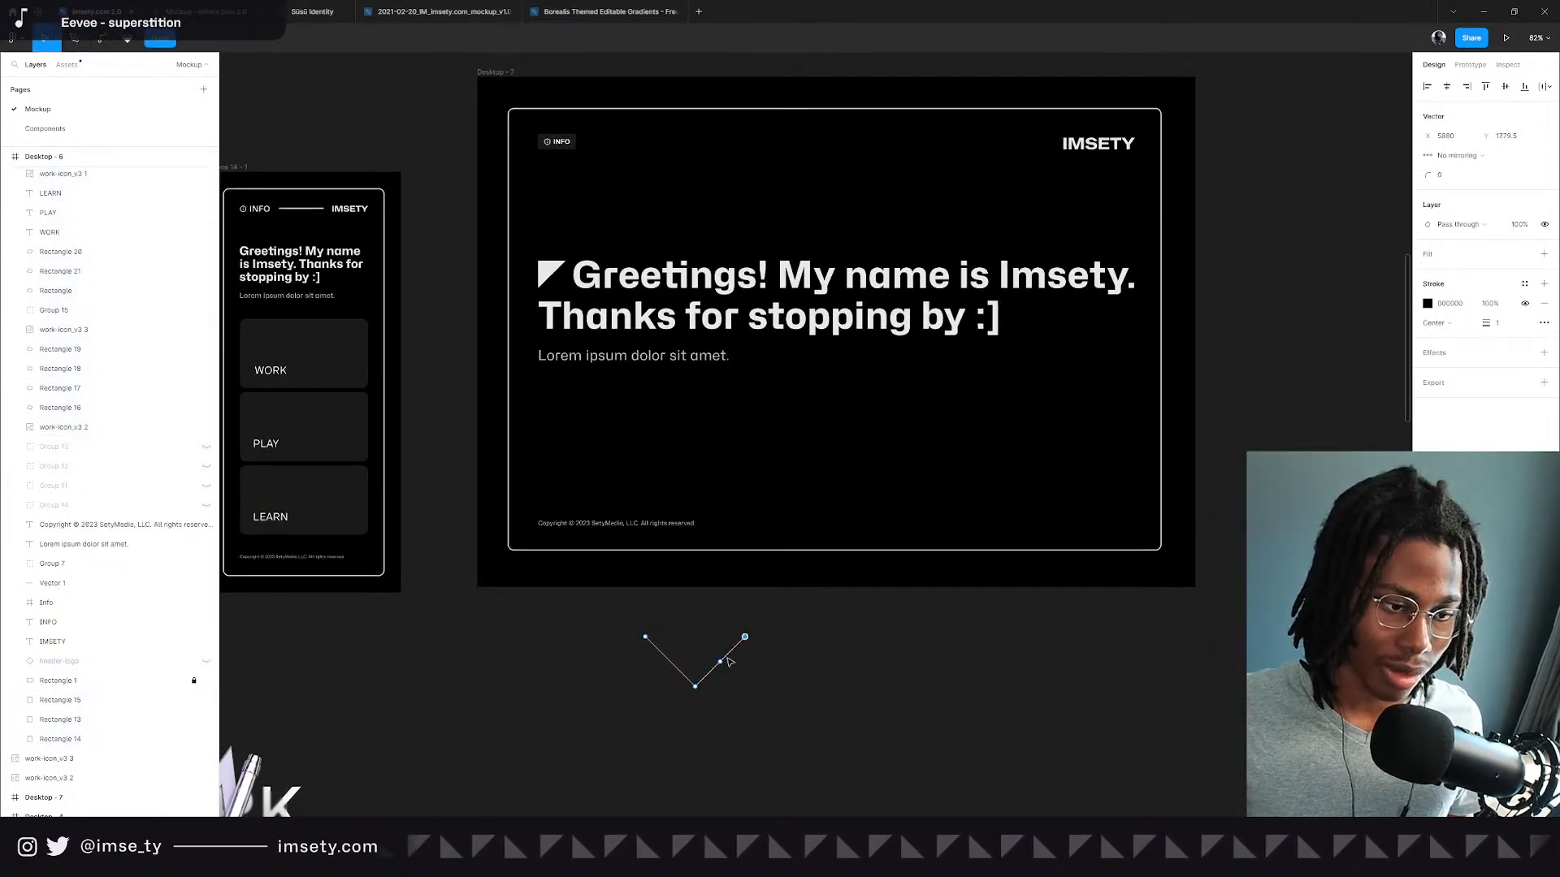
key("ctrl+z")
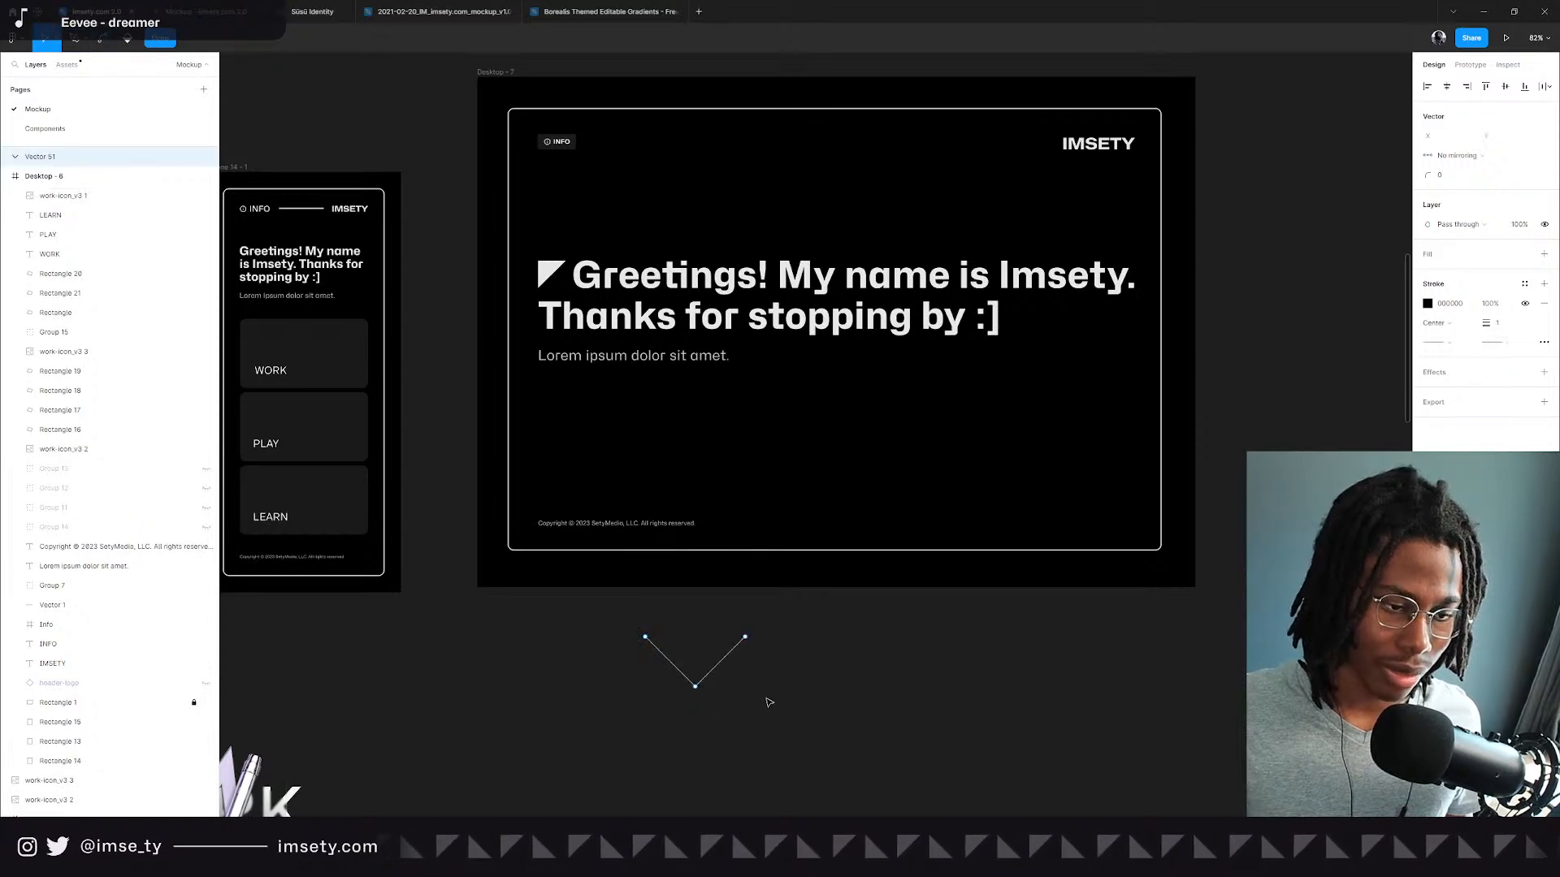
key("Escape")
left_click_drag(678, 670, 826, 456)
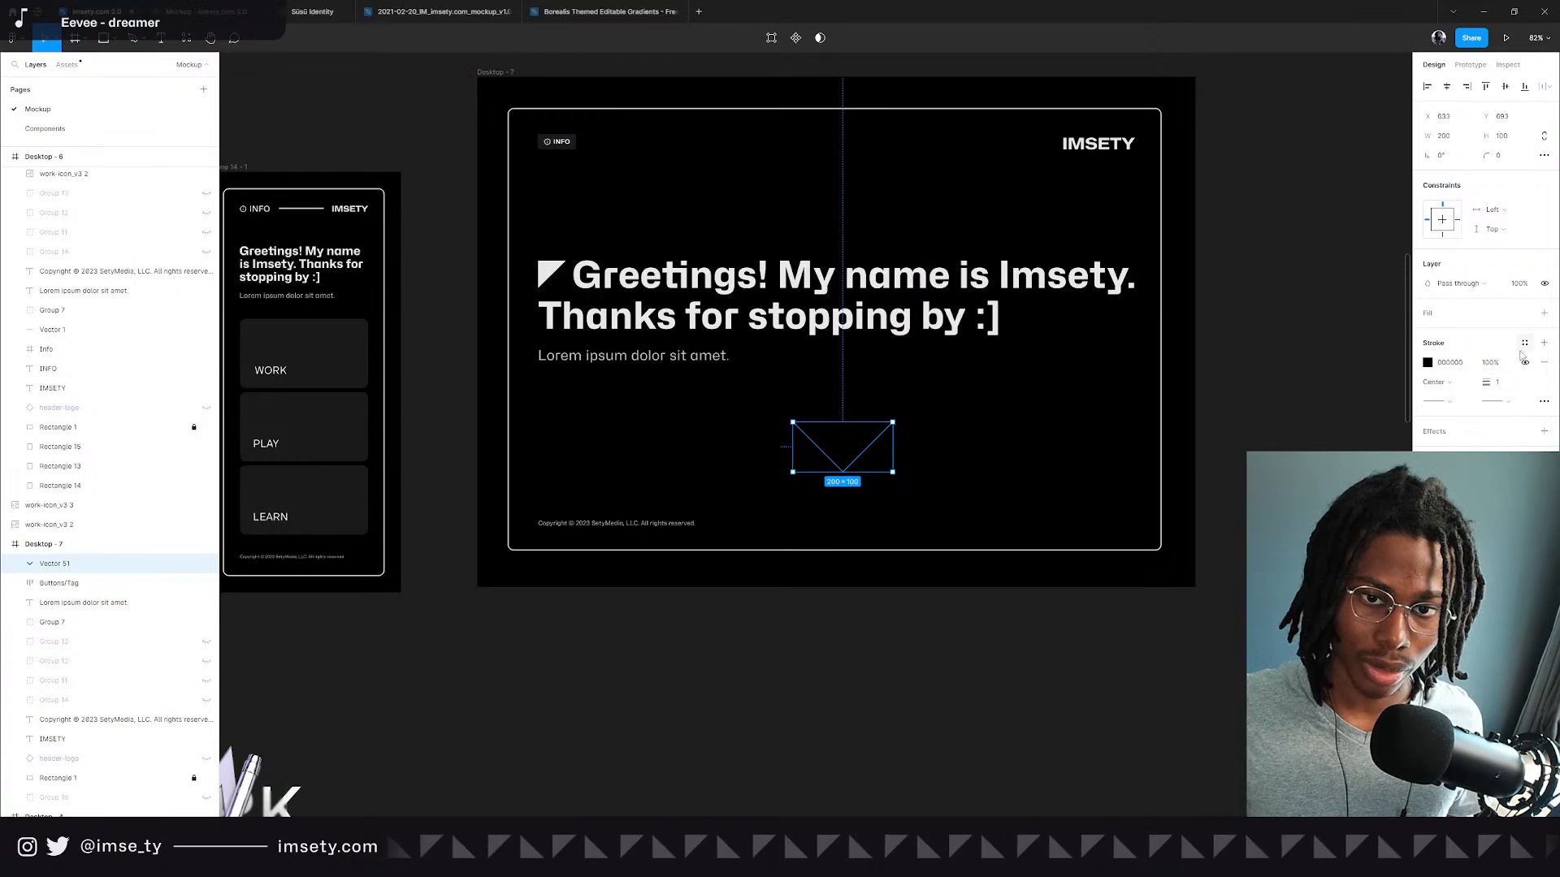
Apply the light Regular/200 colour style to the chevron's stroke and set the stroke width to 4.
left_click(1432, 362)
left_click(1525, 343)
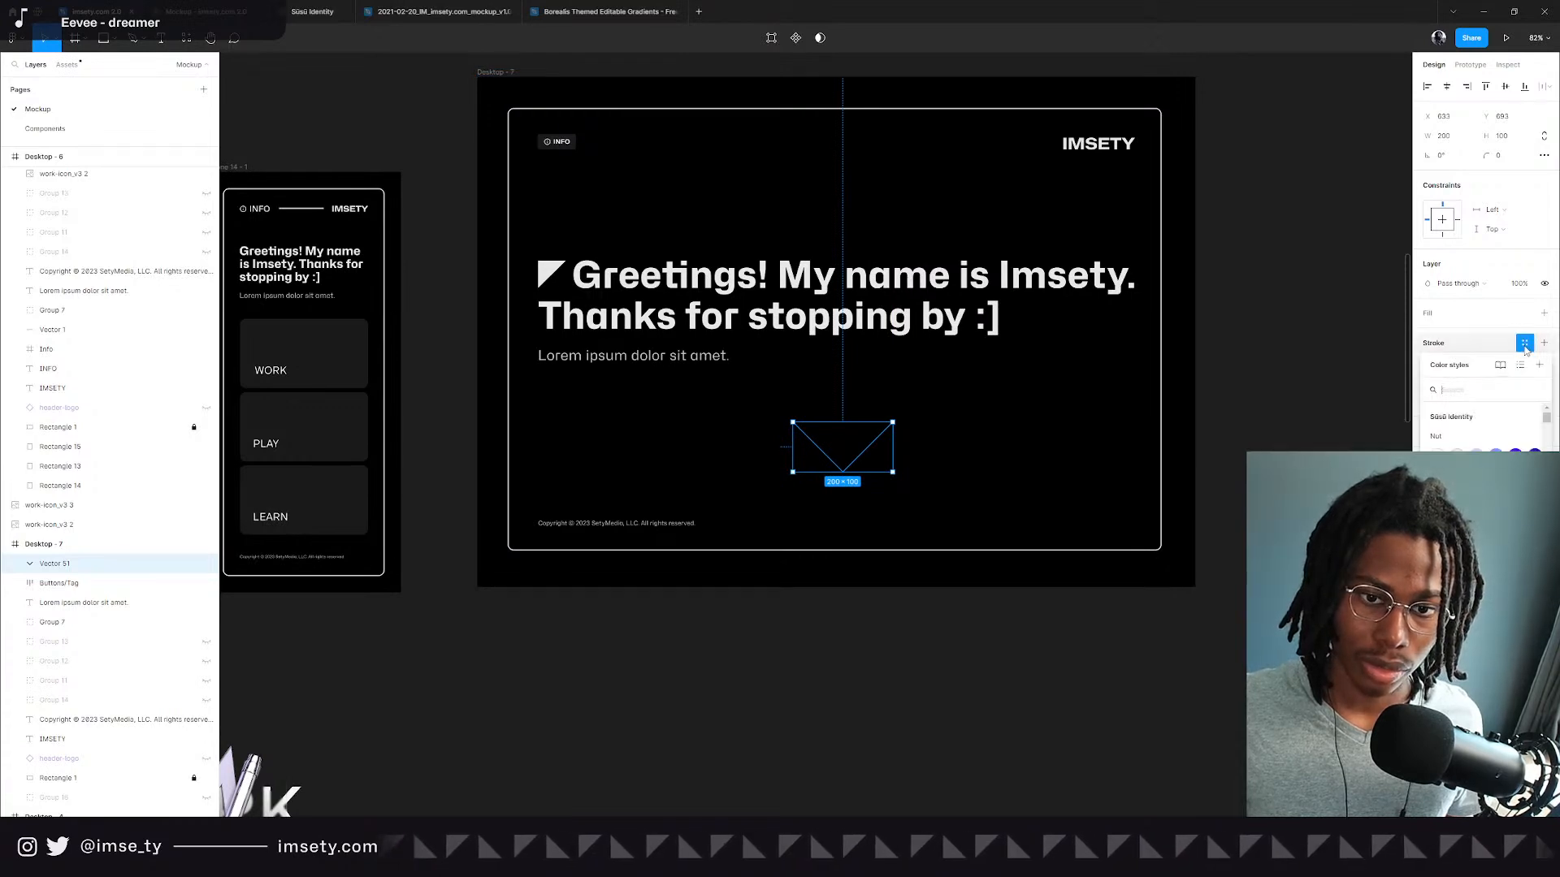
key("BackSpace")
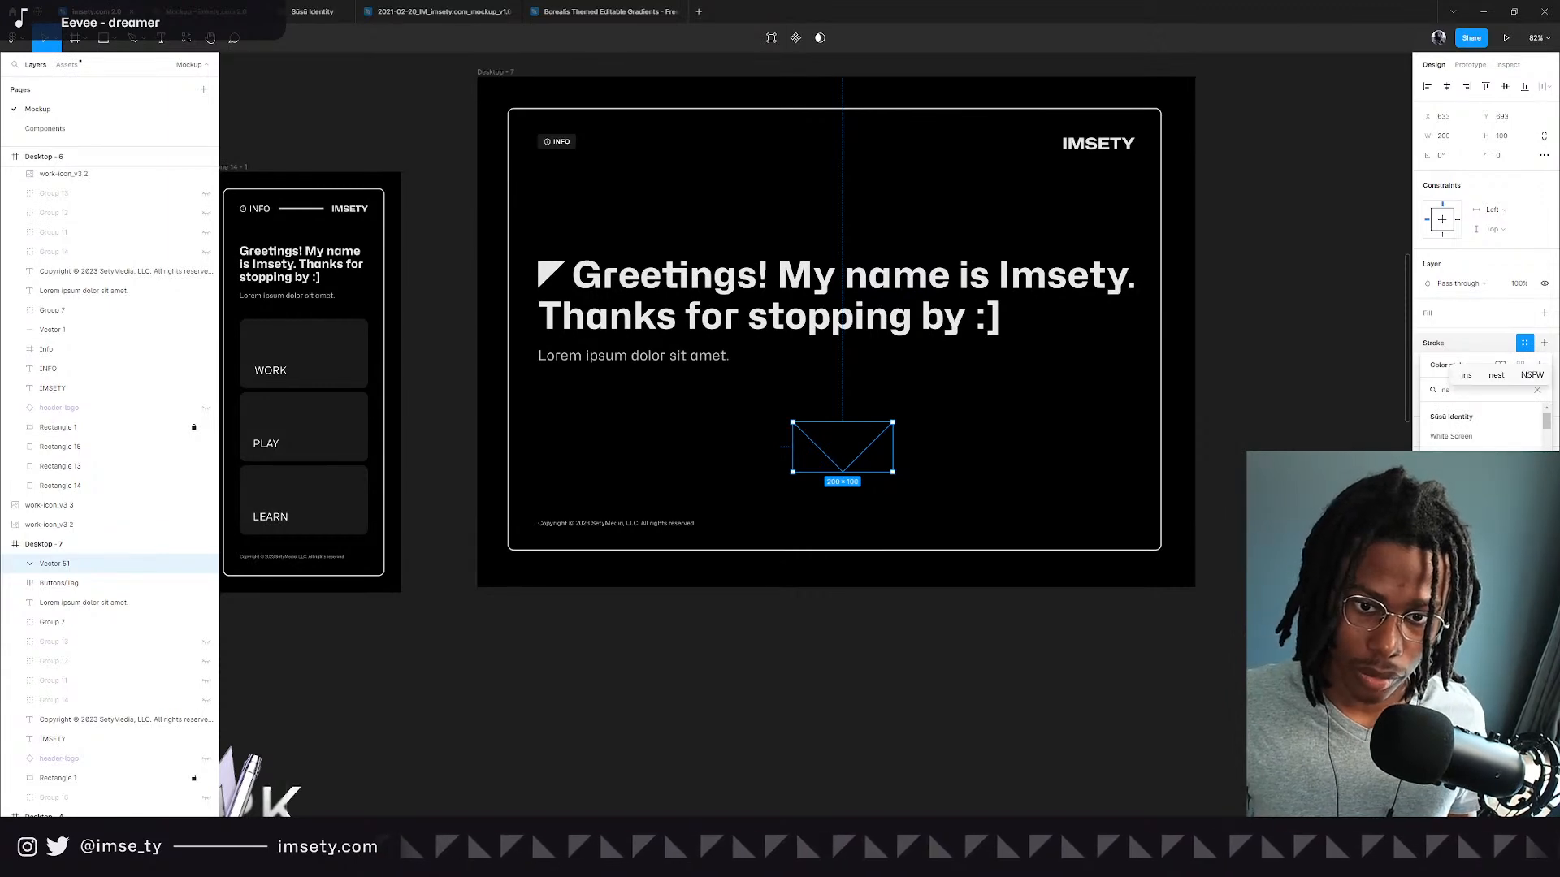
key("Return")
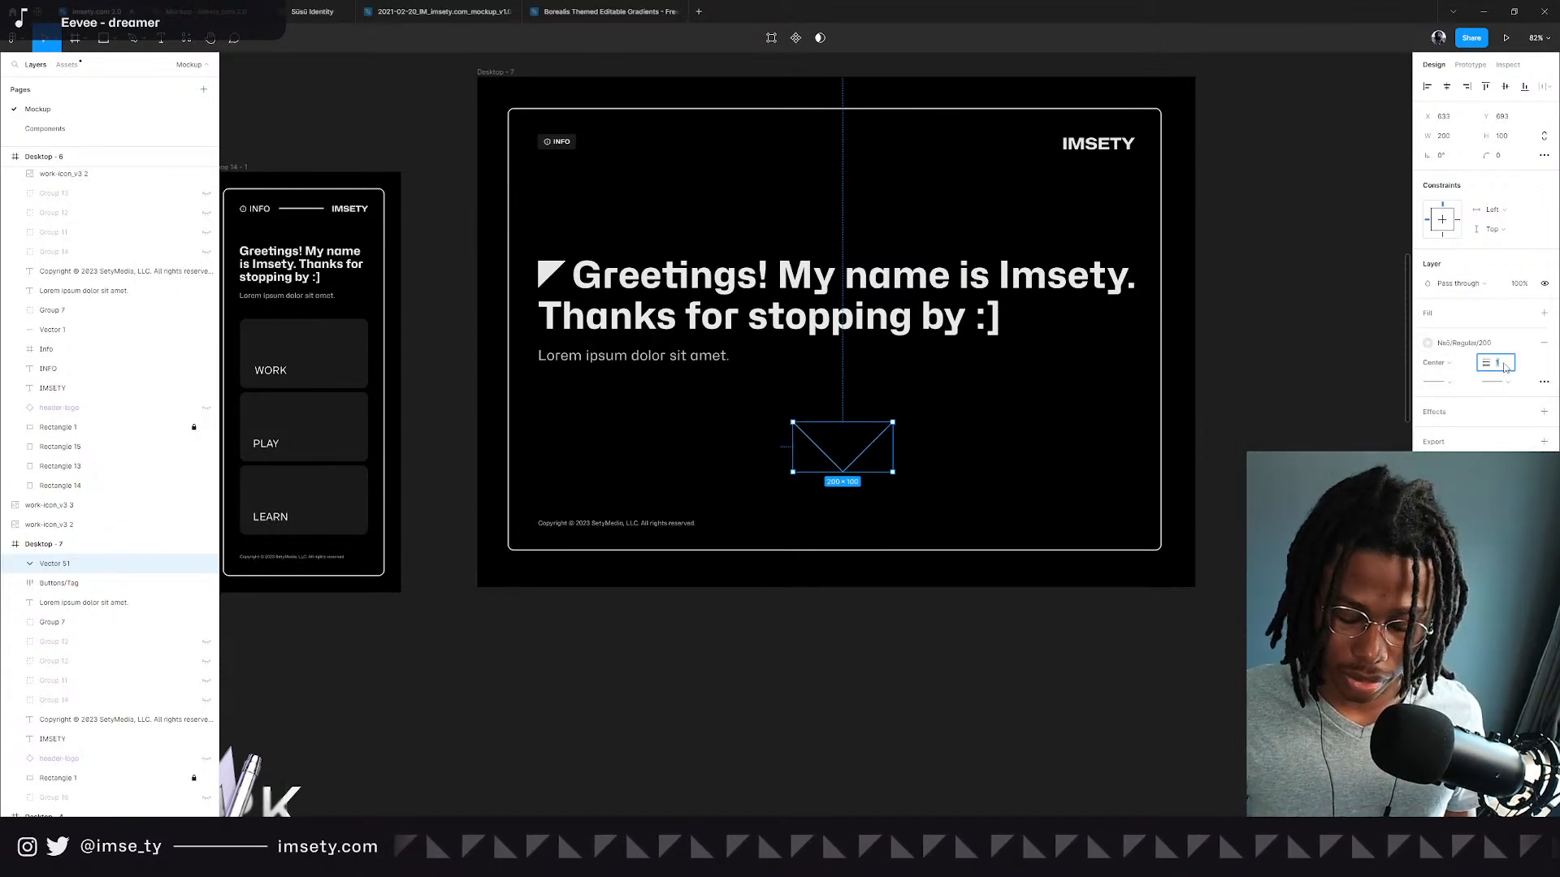
left_click(1260, 417)
scroll(991, 439, "up", 1)
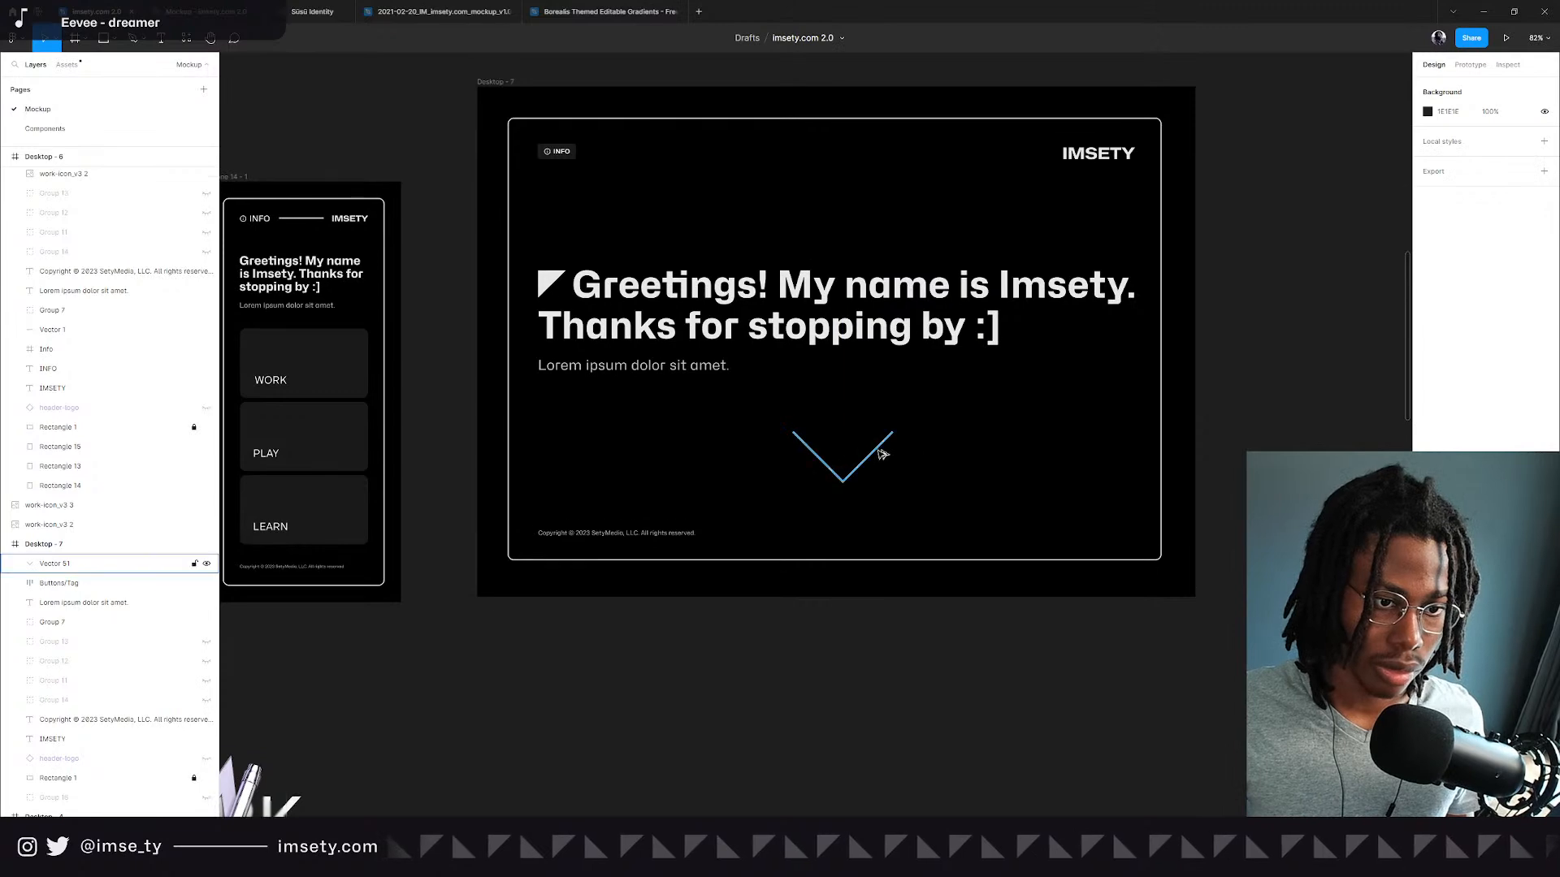
Scale the chevron down proportionally around its centre to about 56 × 28.
left_click(876, 449)
scroll(885, 443, "up", 1)
key("alt")
left_click_drag(893, 480, 861, 495)
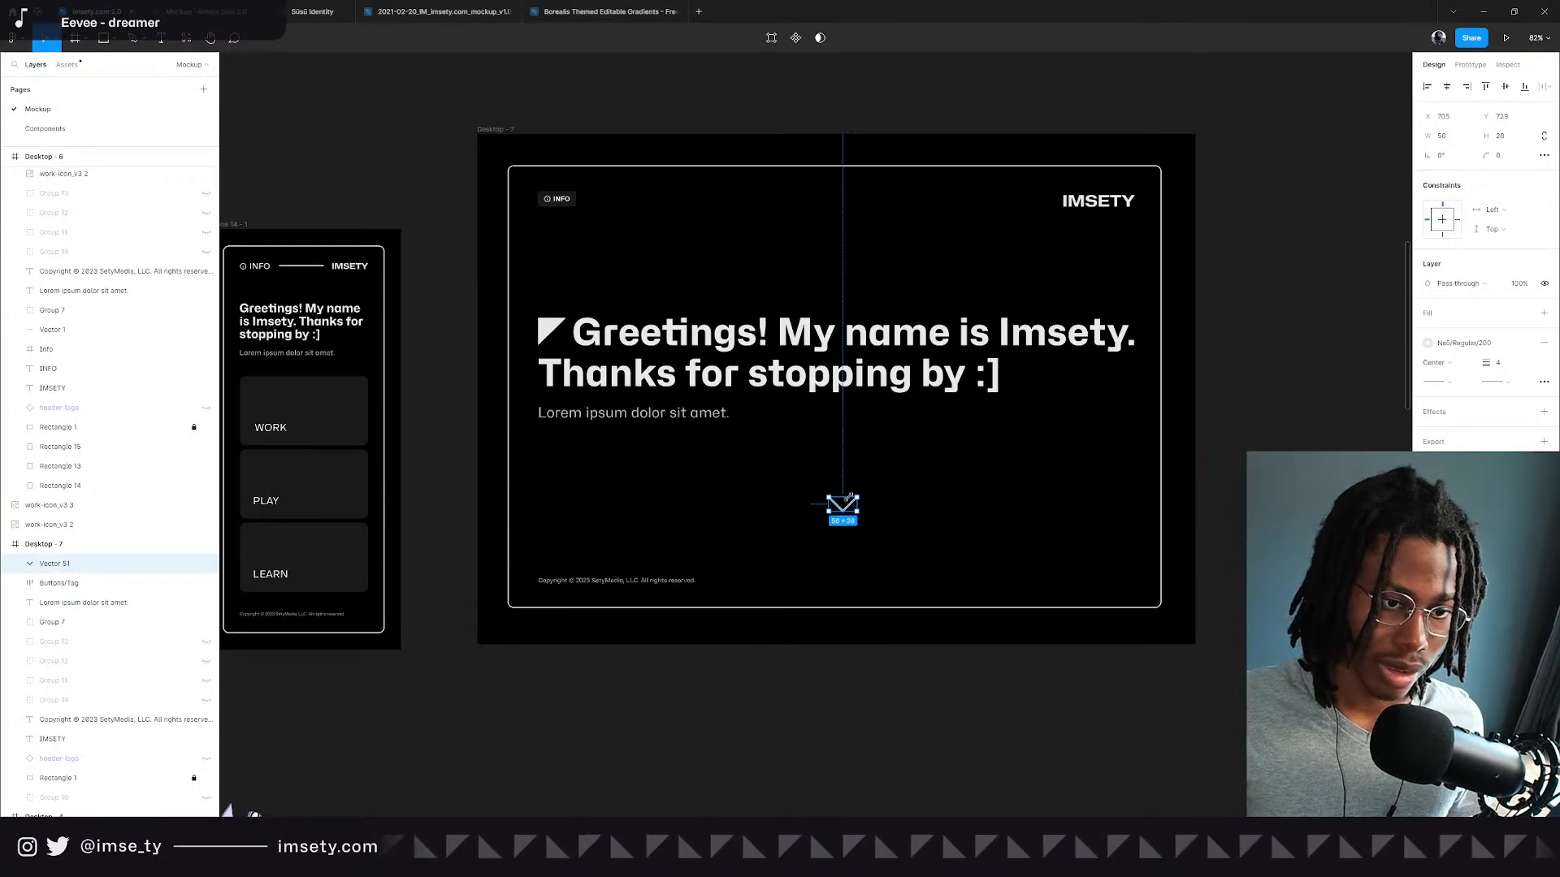
Examine the chevron and the empty area around it in the Desktop - 7 frame up close, and compare all frames on the page.
left_click(1068, 619)
scroll(877, 574, "up", 1)
scroll(902, 542, "up", 5, "ctrl")
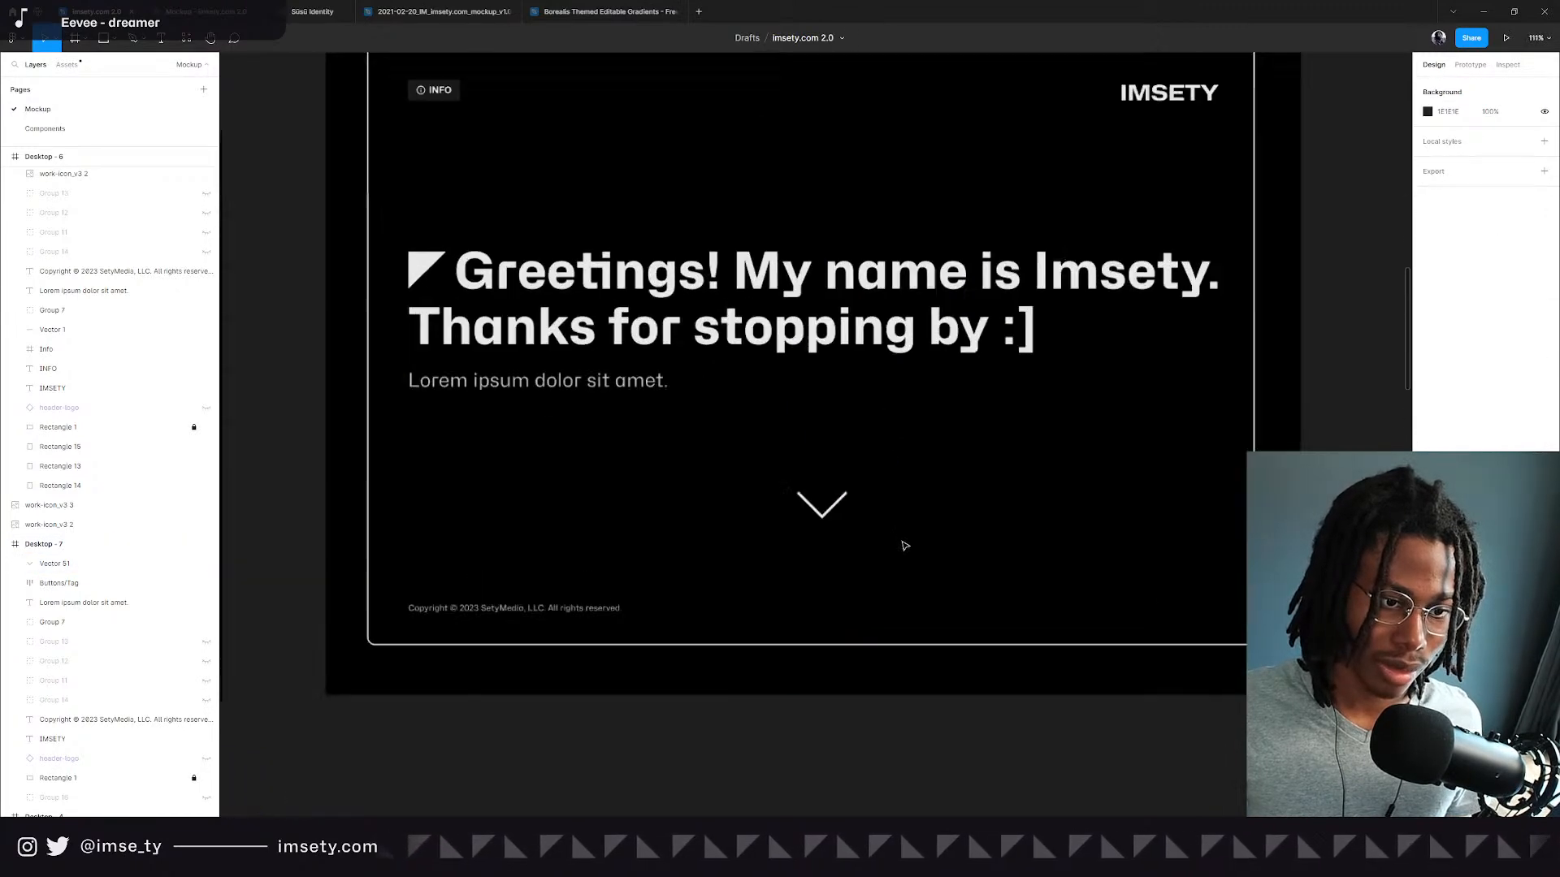
left_click(831, 486)
left_click_drag(825, 481, 825, 488)
scroll(662, 553, "up", 2)
left_click(738, 548)
left_click(856, 561)
left_click(959, 559)
scroll(964, 561, "down", 3)
scroll(962, 554, "down", 10, "ctrl")
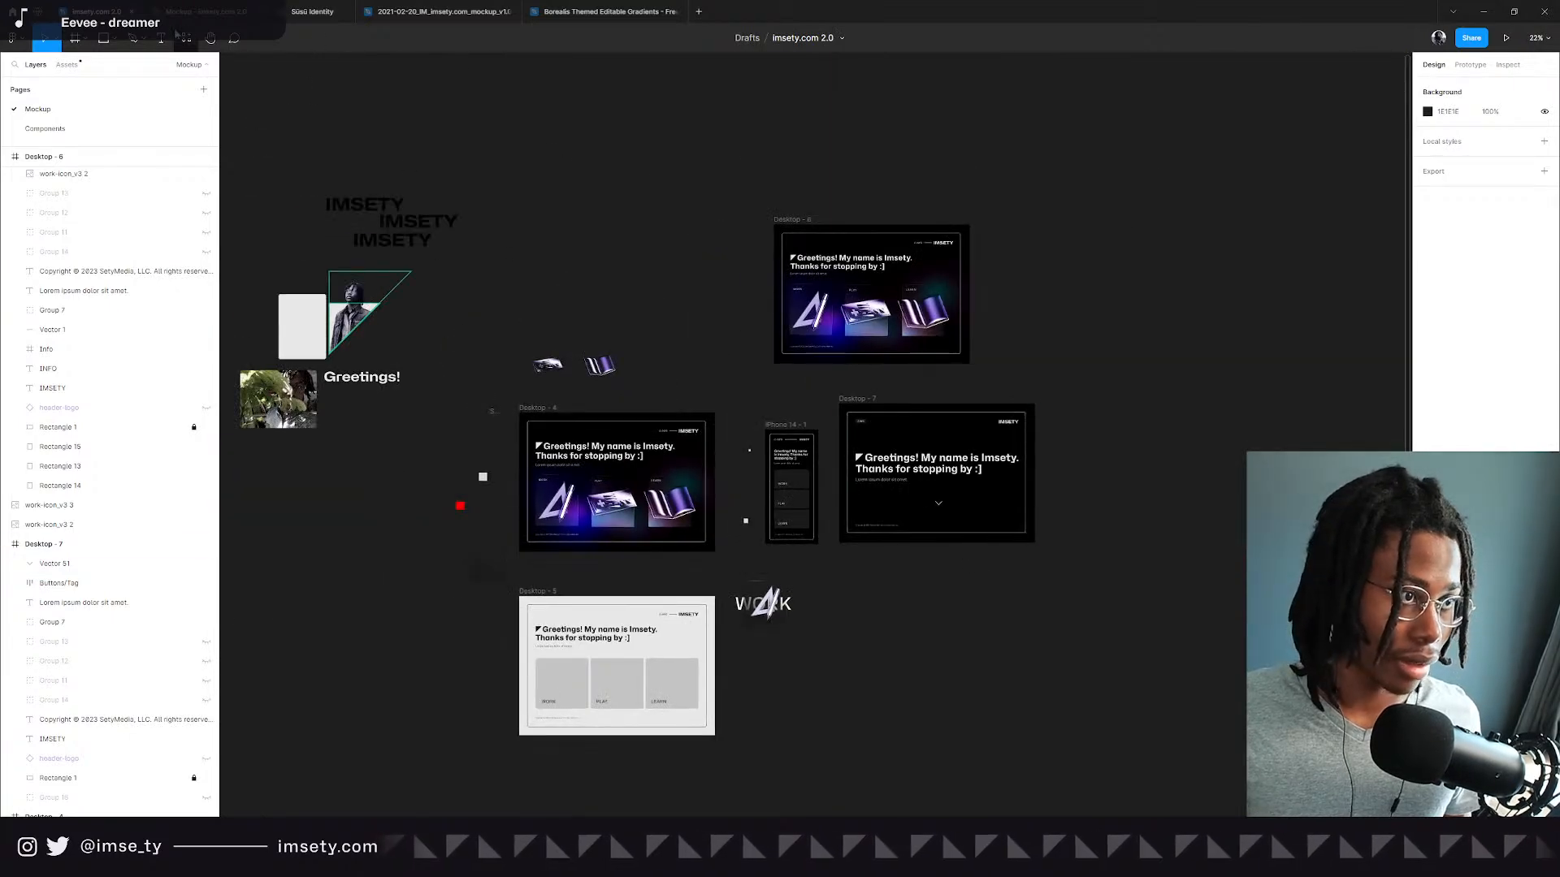
Open the Borealis Themed Editable Gradients file and inspect the blurred rectangles that make up the red, blue and teal gradient in frame 1.
left_click(605, 11)
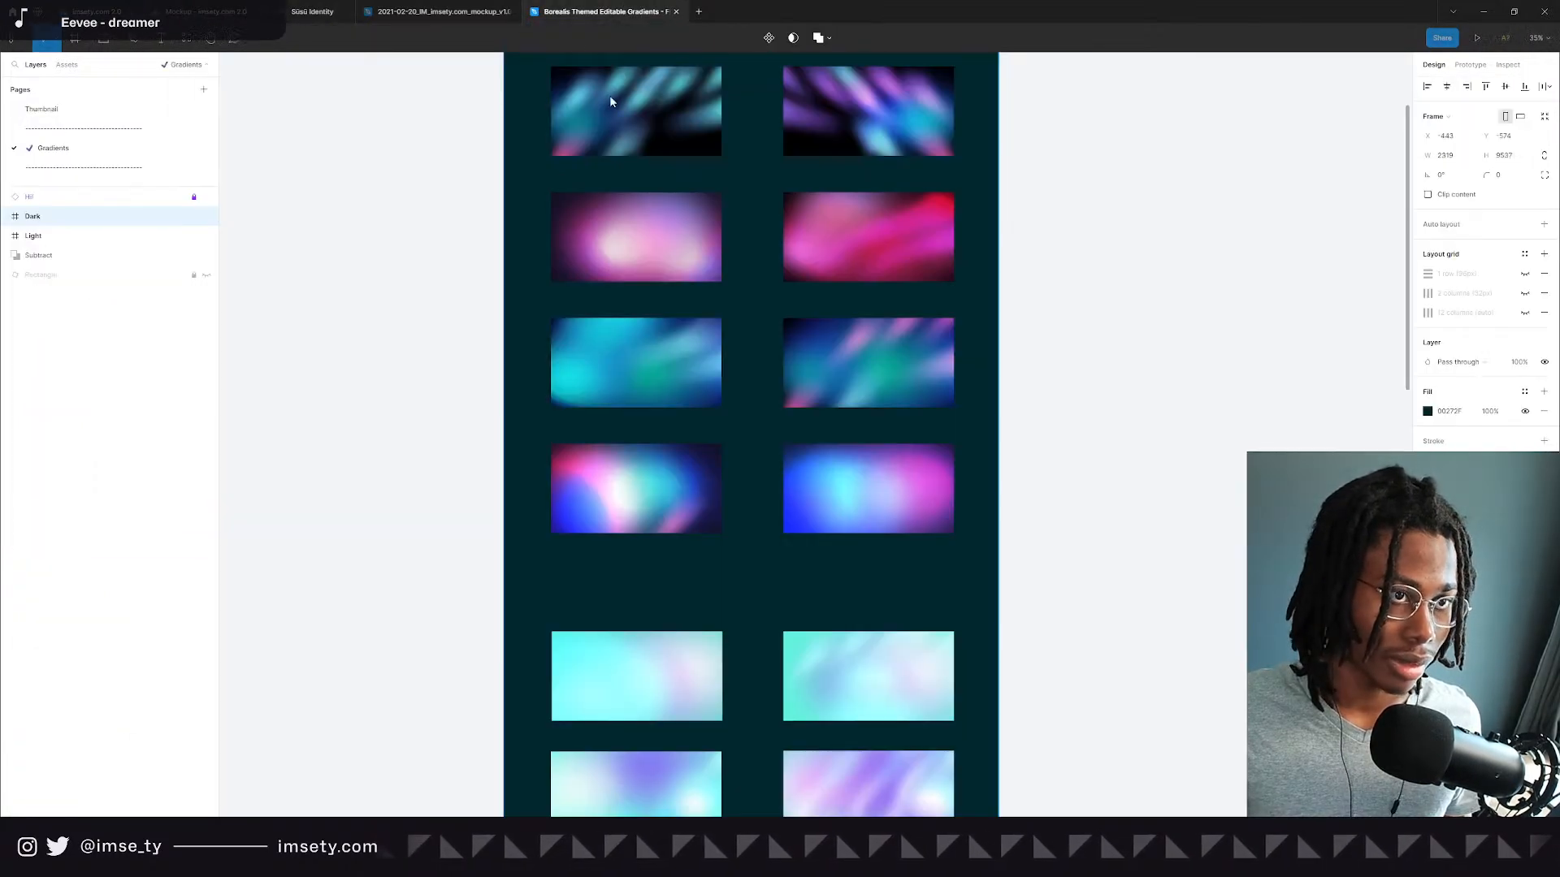
double_click(637, 504)
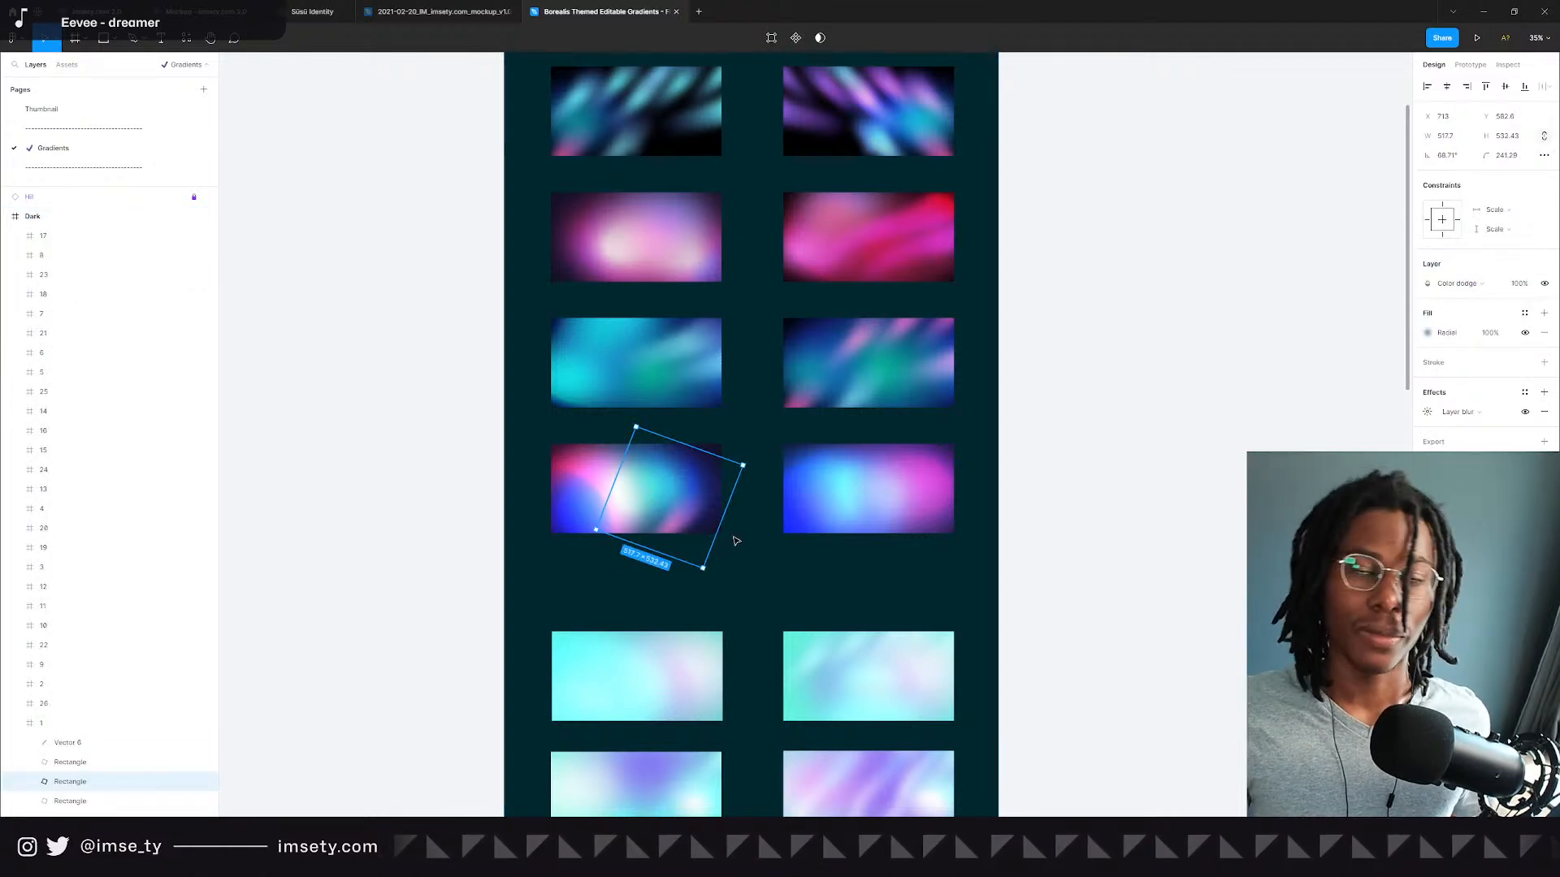
key("Escape")
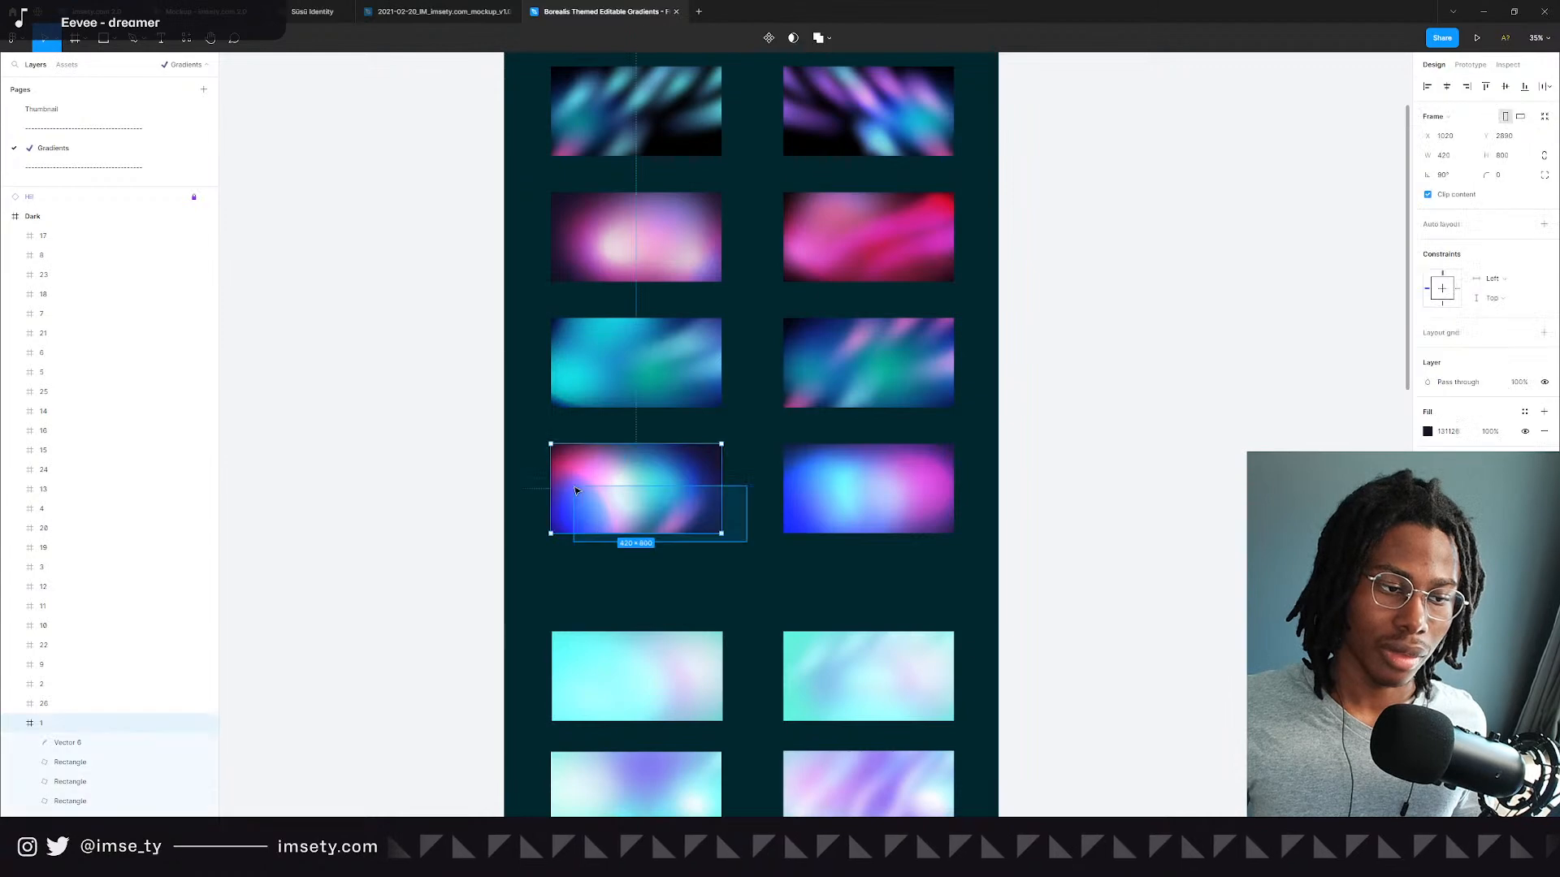
key("Escape")
left_click(617, 495)
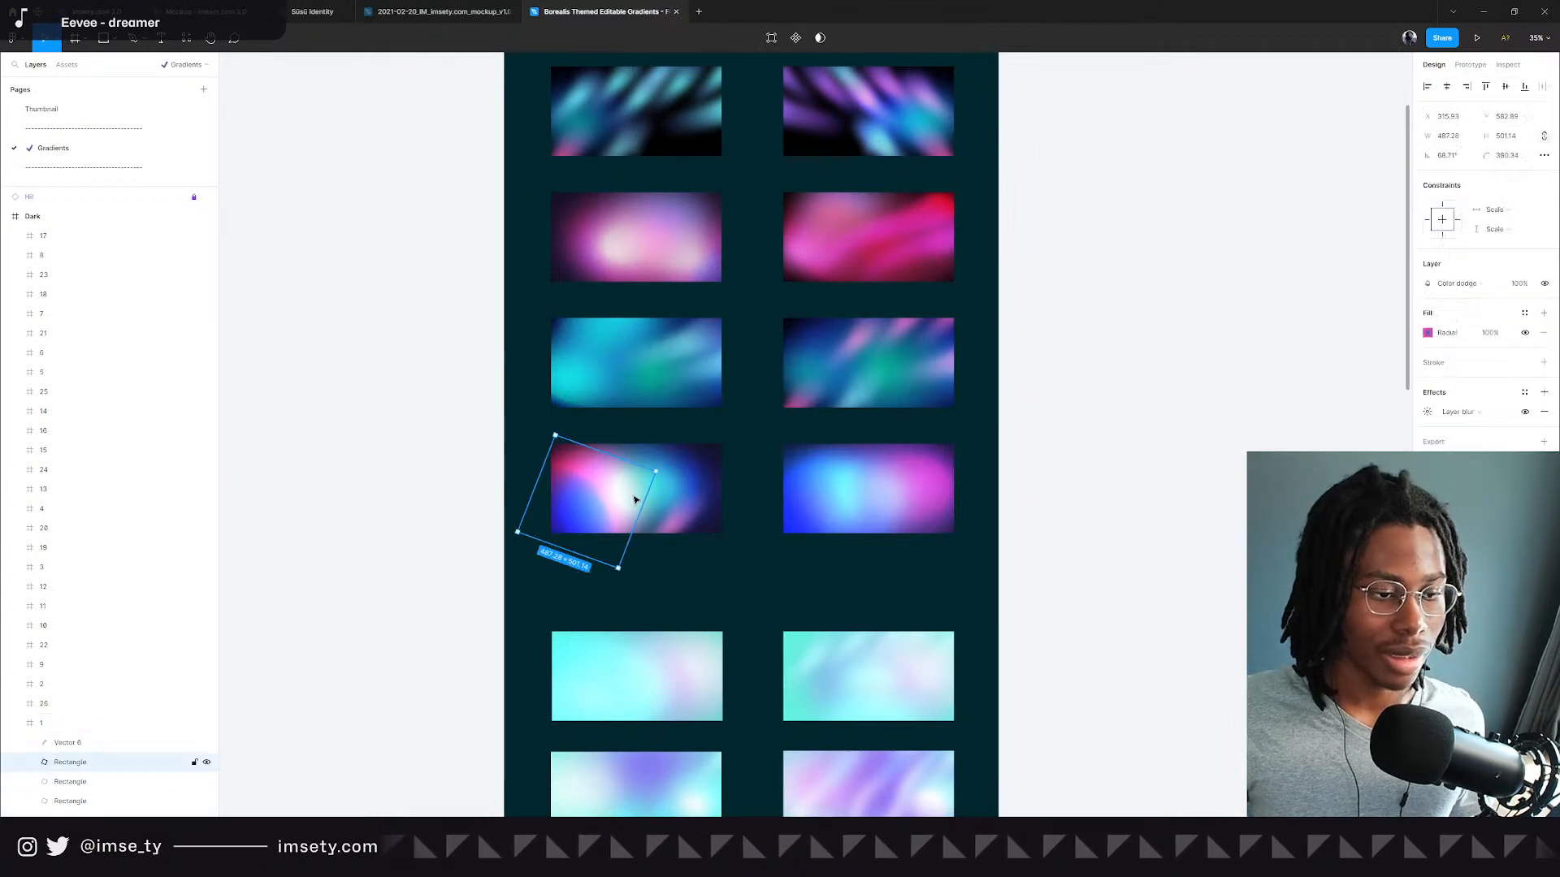
key("Escape")
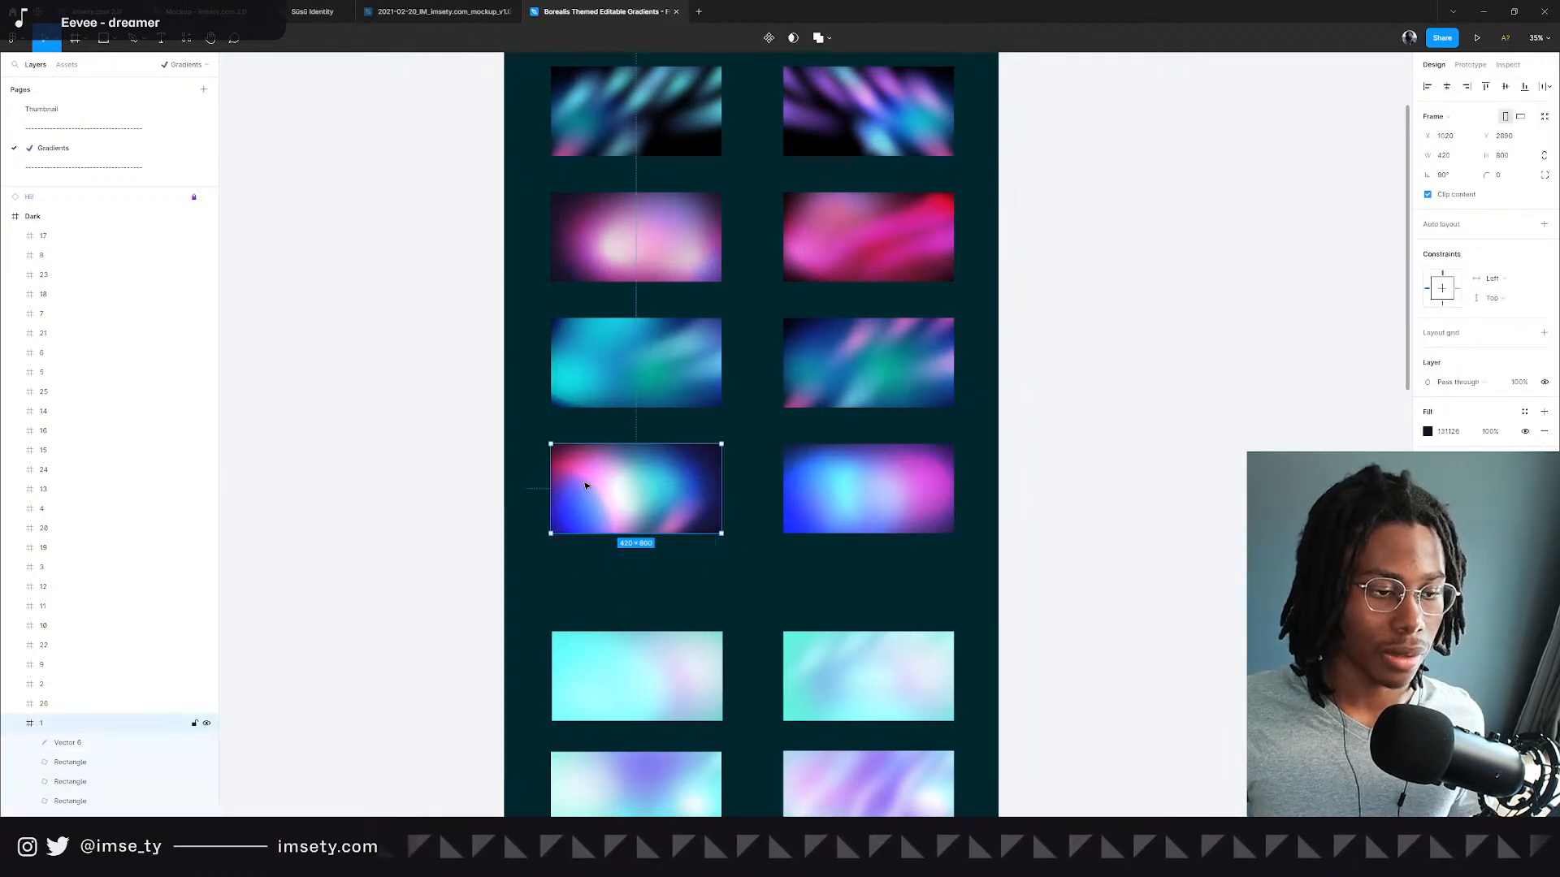
Switch to the browser with Spline and preview the set square and pencil scene.
key("alt+Tab")
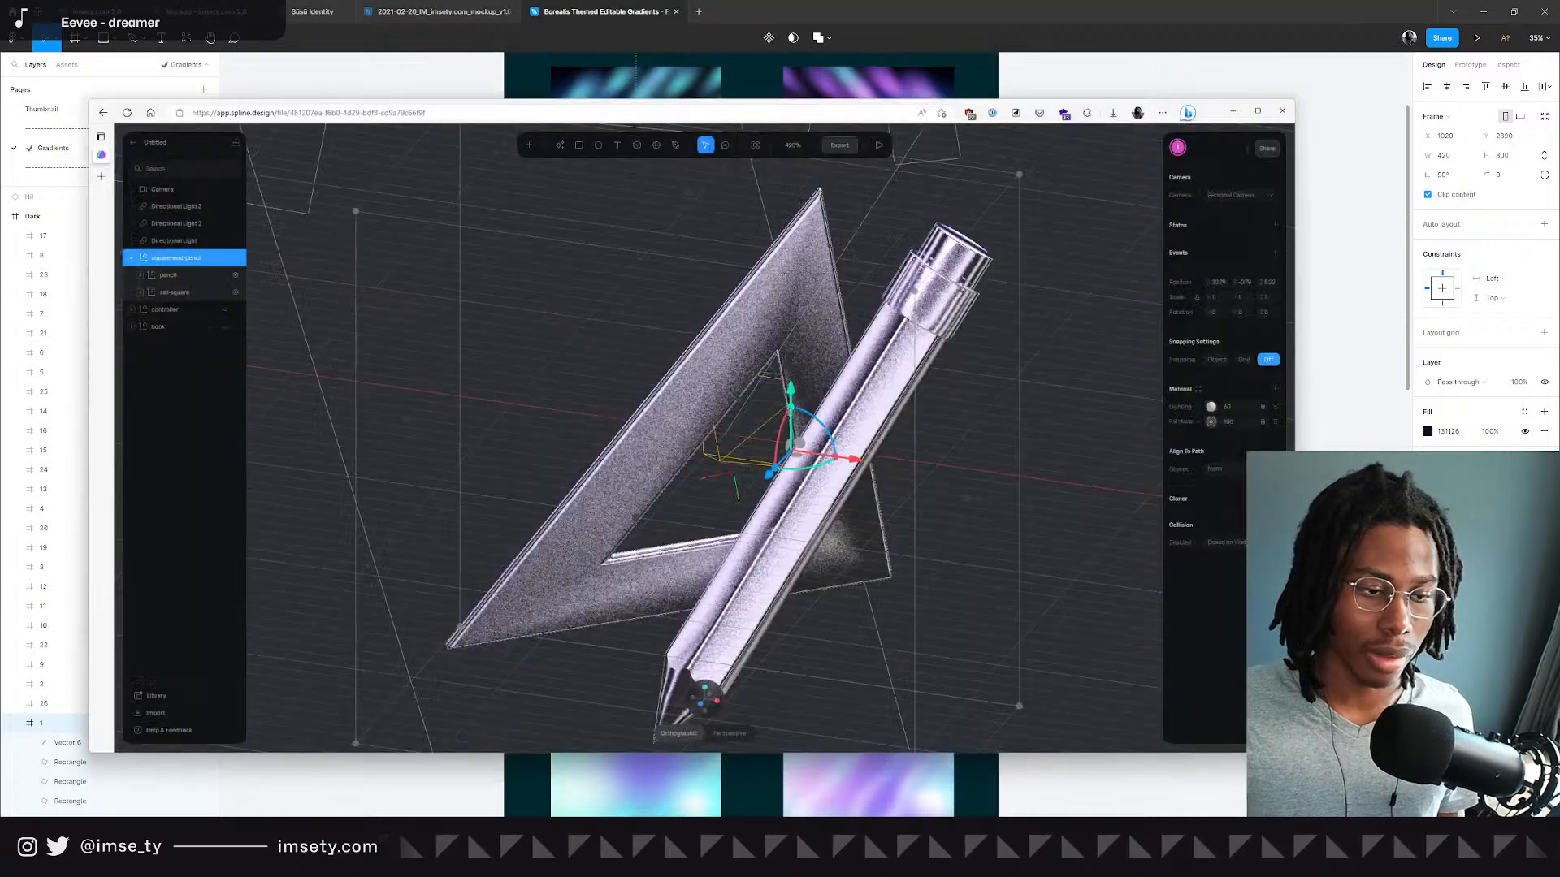
left_click(896, 55)
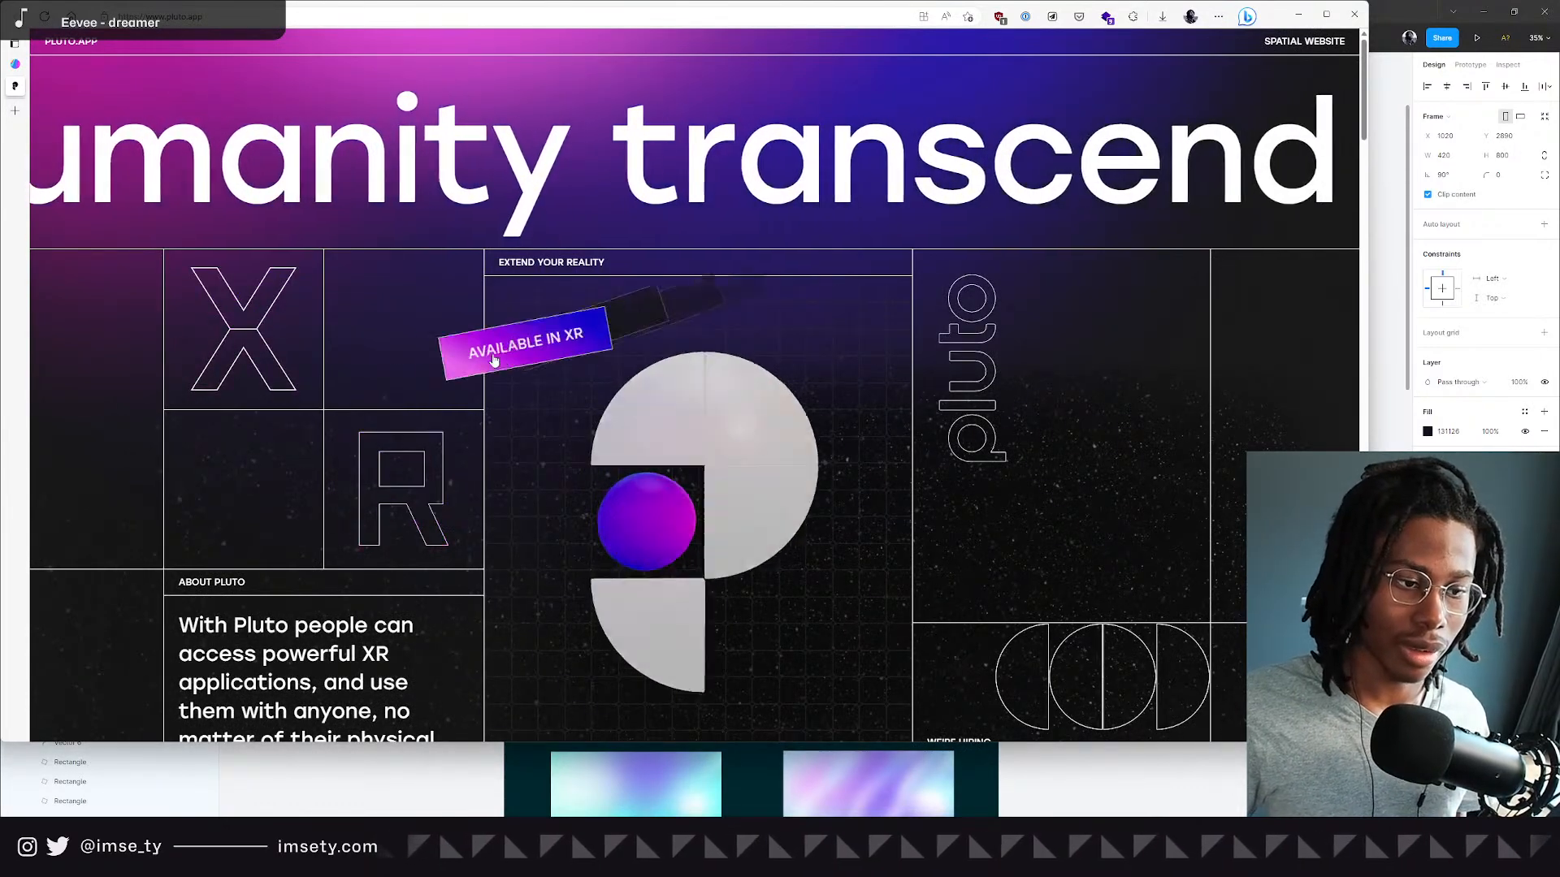
Try out the movable AVAILABLE IN XR tag beside the 3D logo on the Pluto website.
left_click_drag(484, 367, 738, 548)
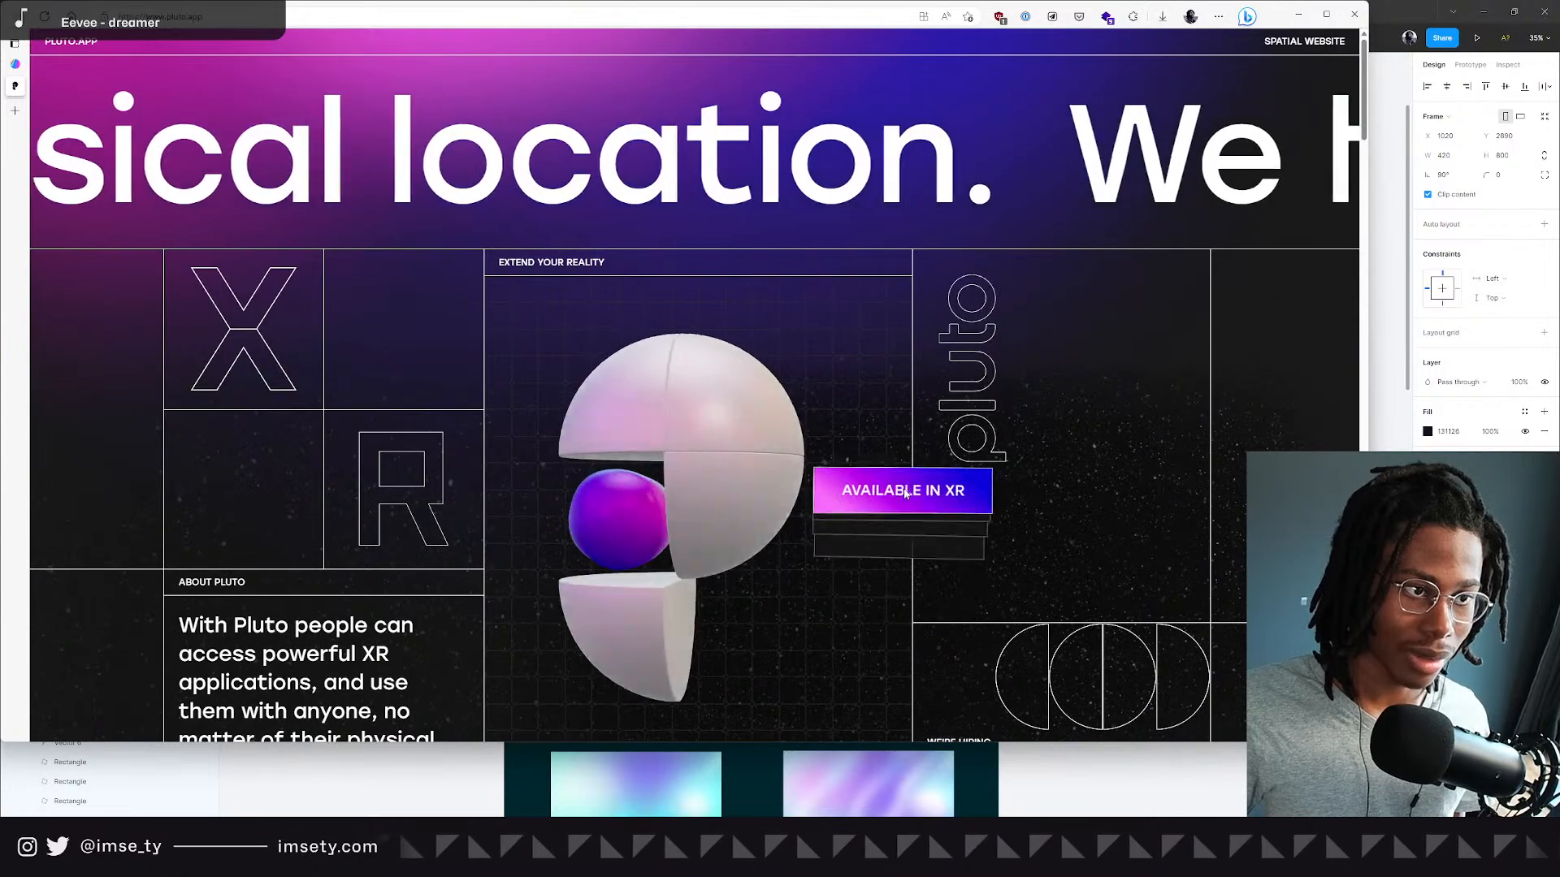
Switch from the Pluto website back to Figma and bring up the Desktop - 7 frame in the imsety.com 2.0 file.
left_click(1022, 811)
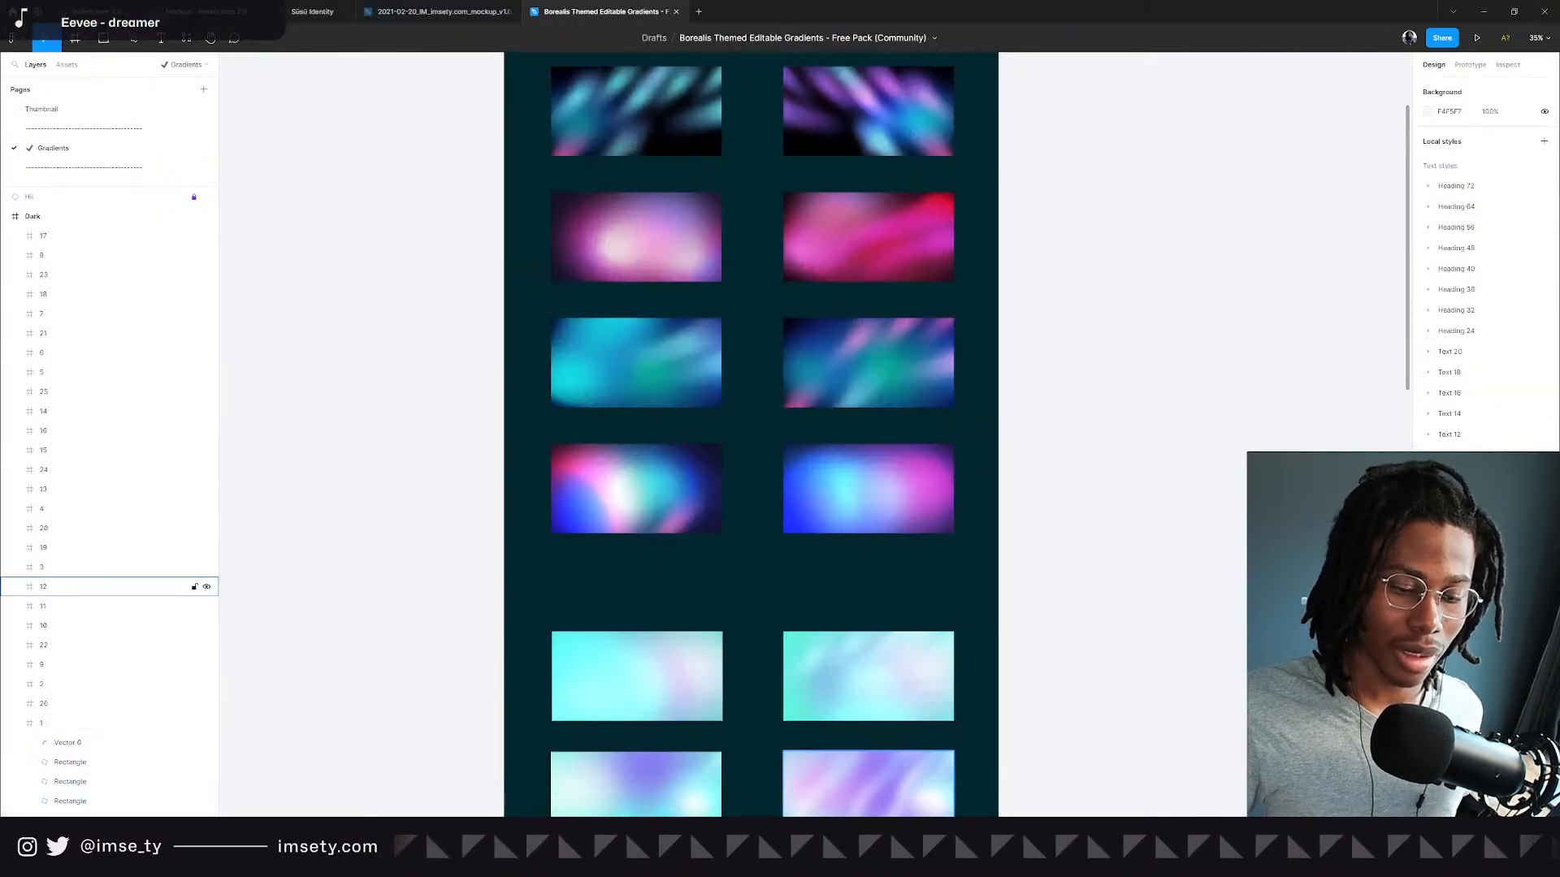
scroll(479, 385, "up", 5)
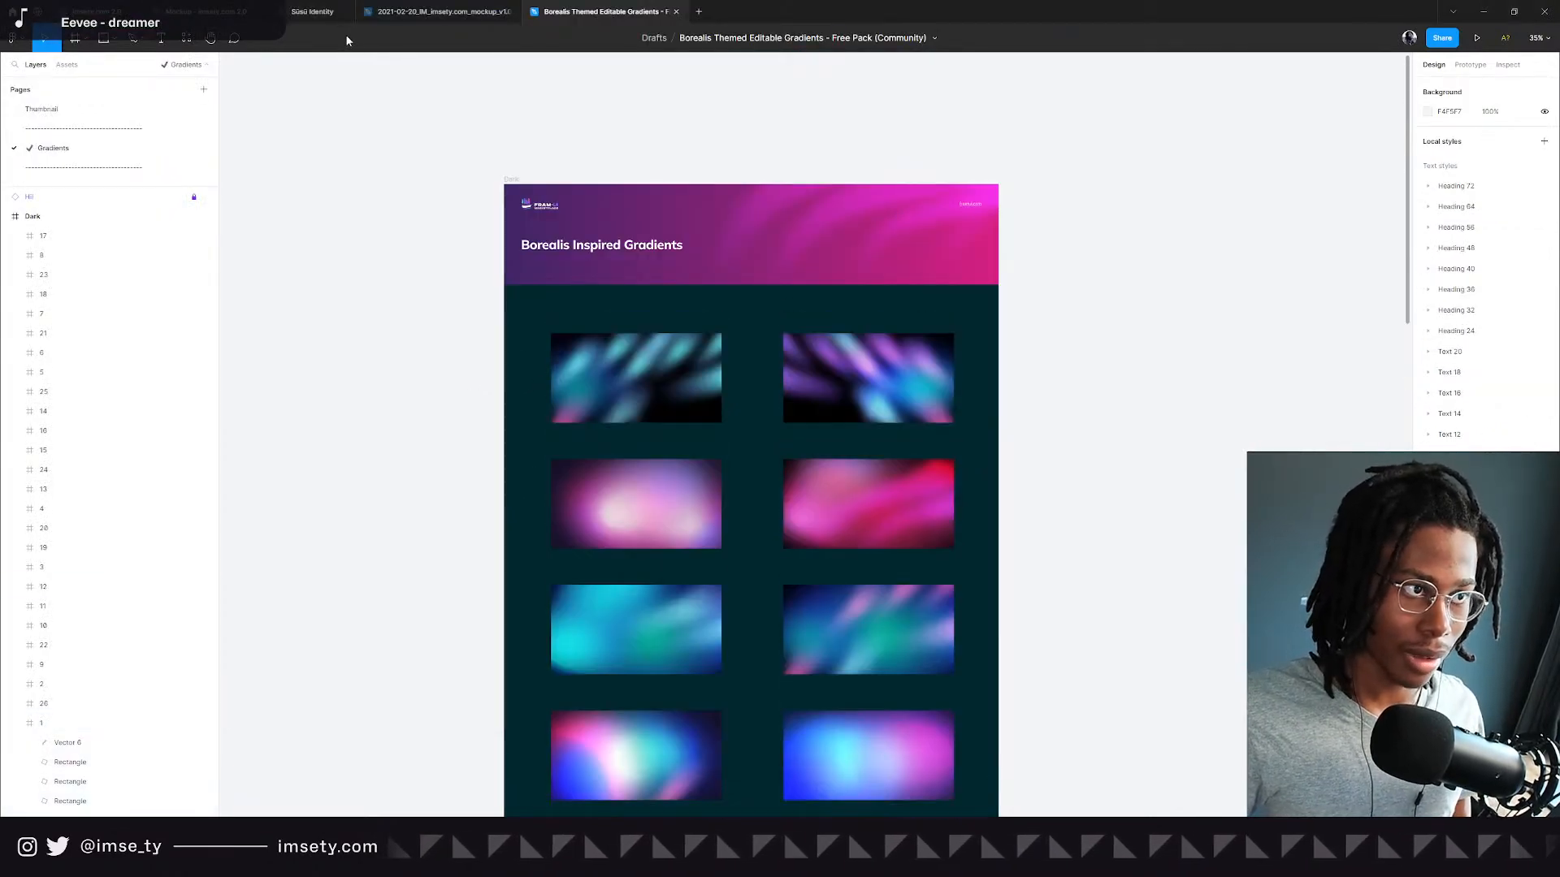
left_click(107, 15)
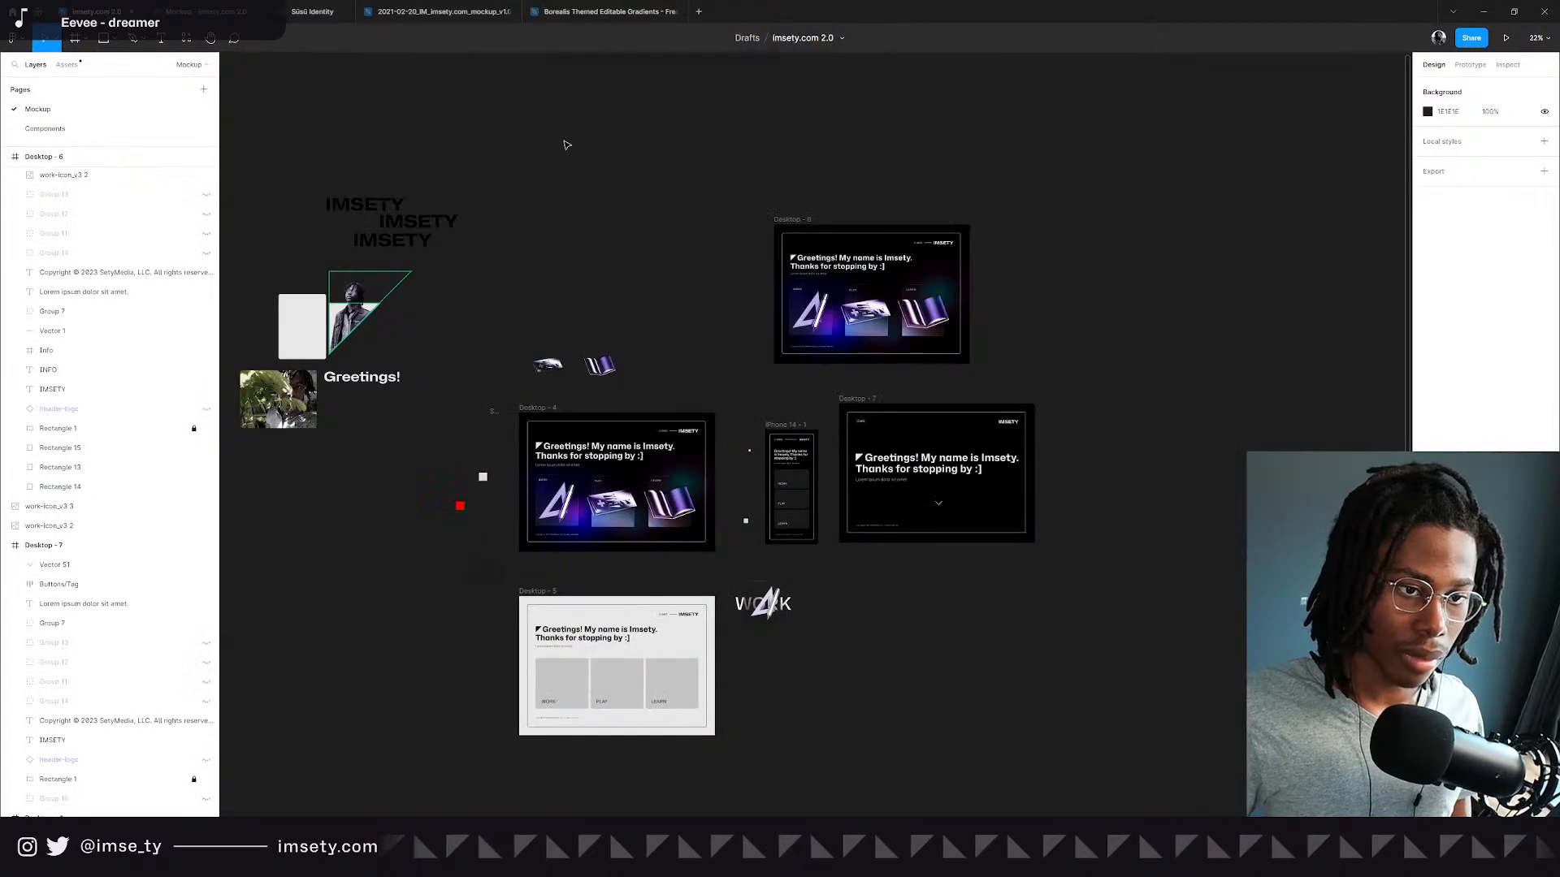
scroll(943, 468, "up", 10)
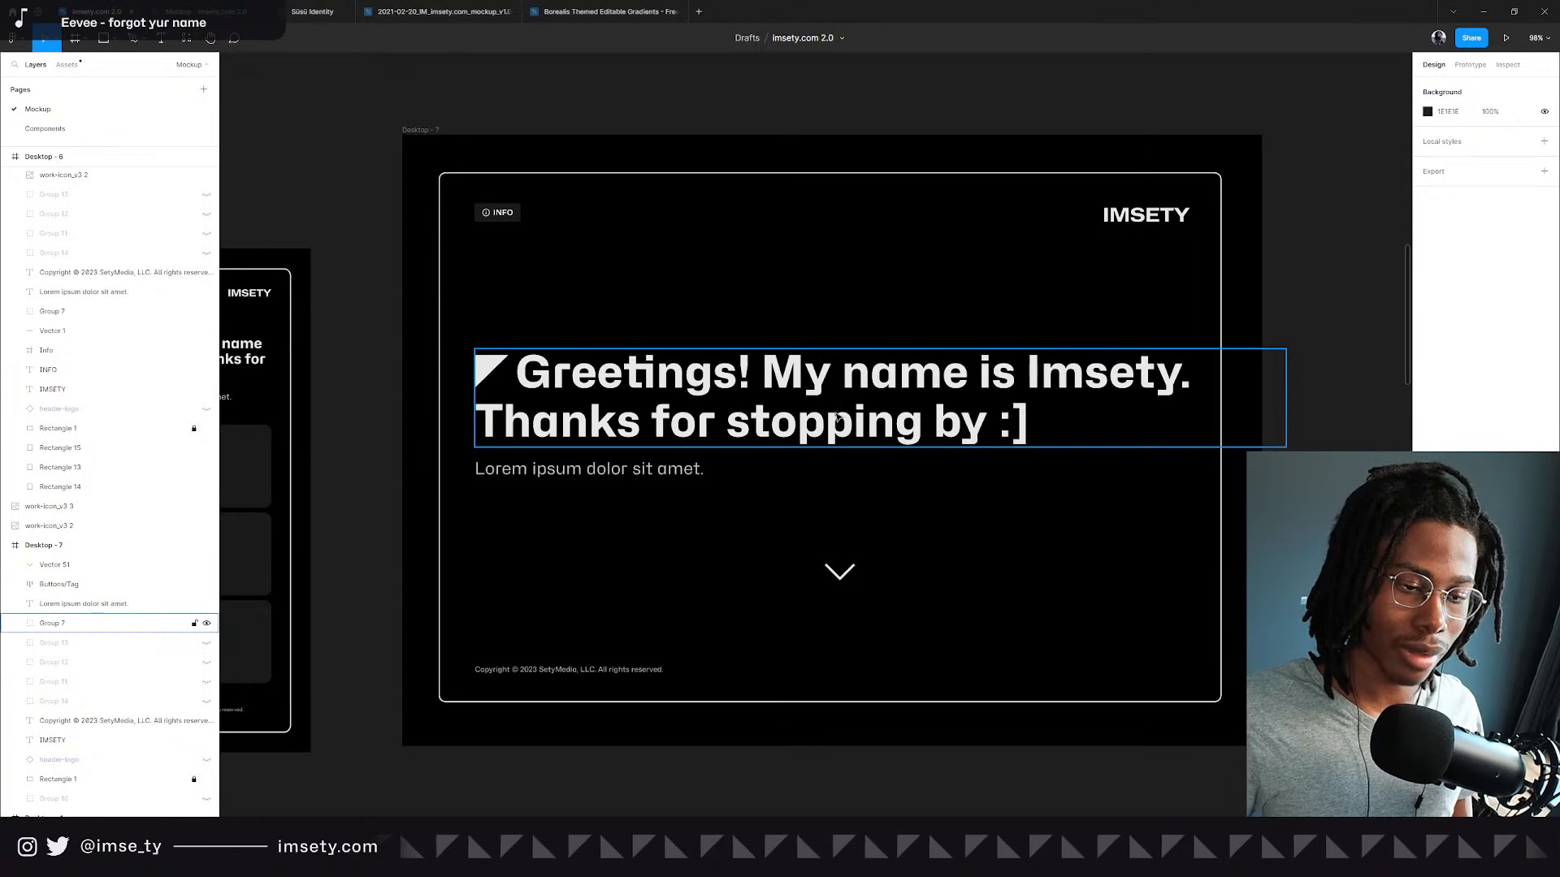
Delete the chevron below the greeting in the Desktop - 7 frame.
left_click(837, 575)
scroll(813, 528, "up", 8)
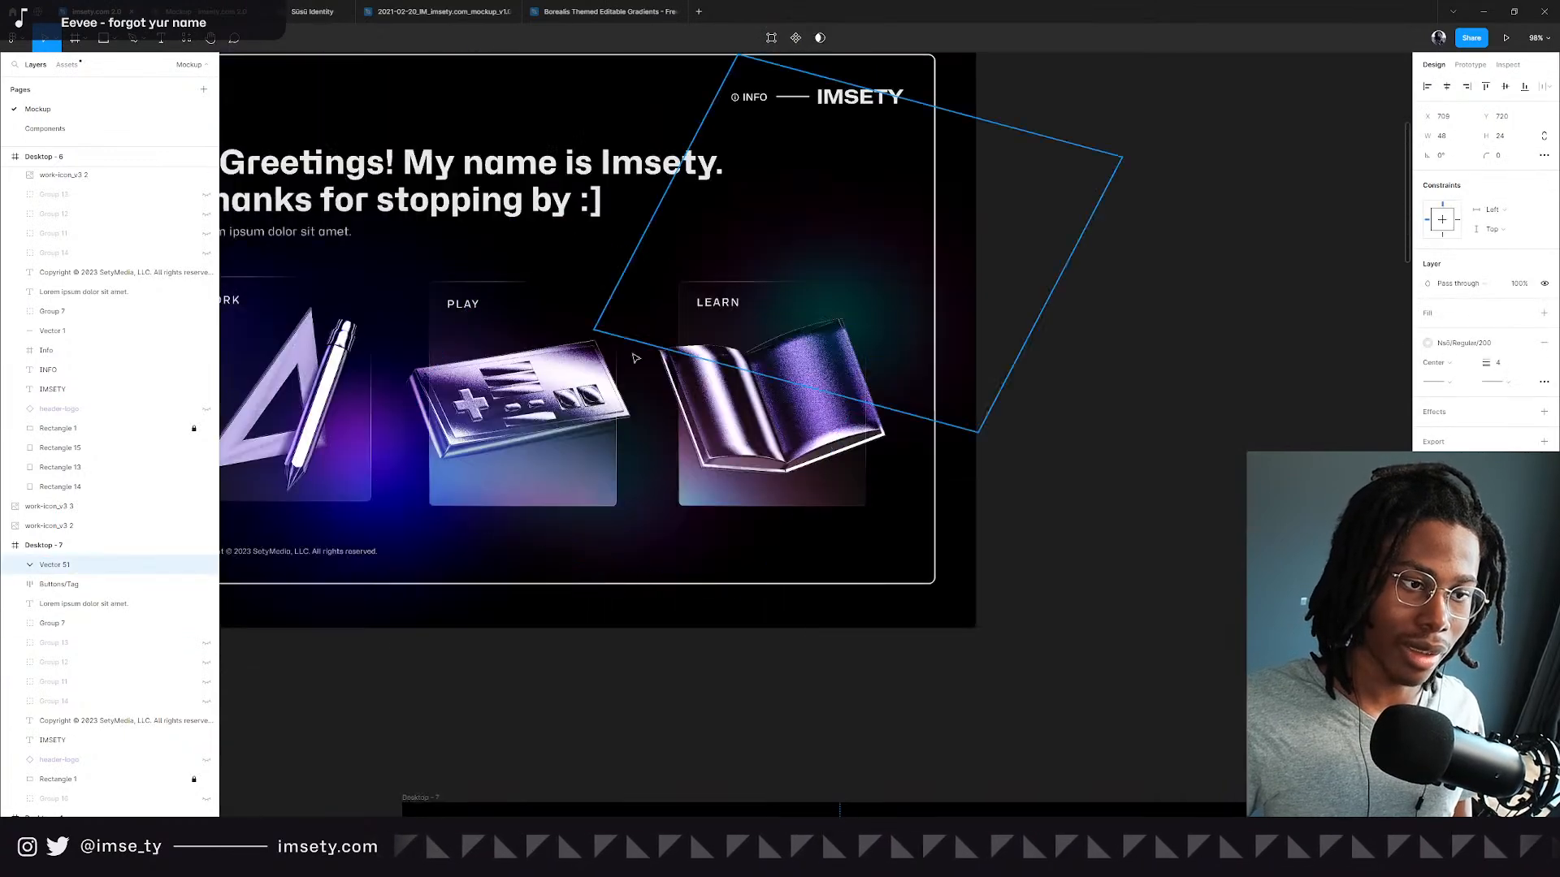
scroll(628, 480, "down", 8)
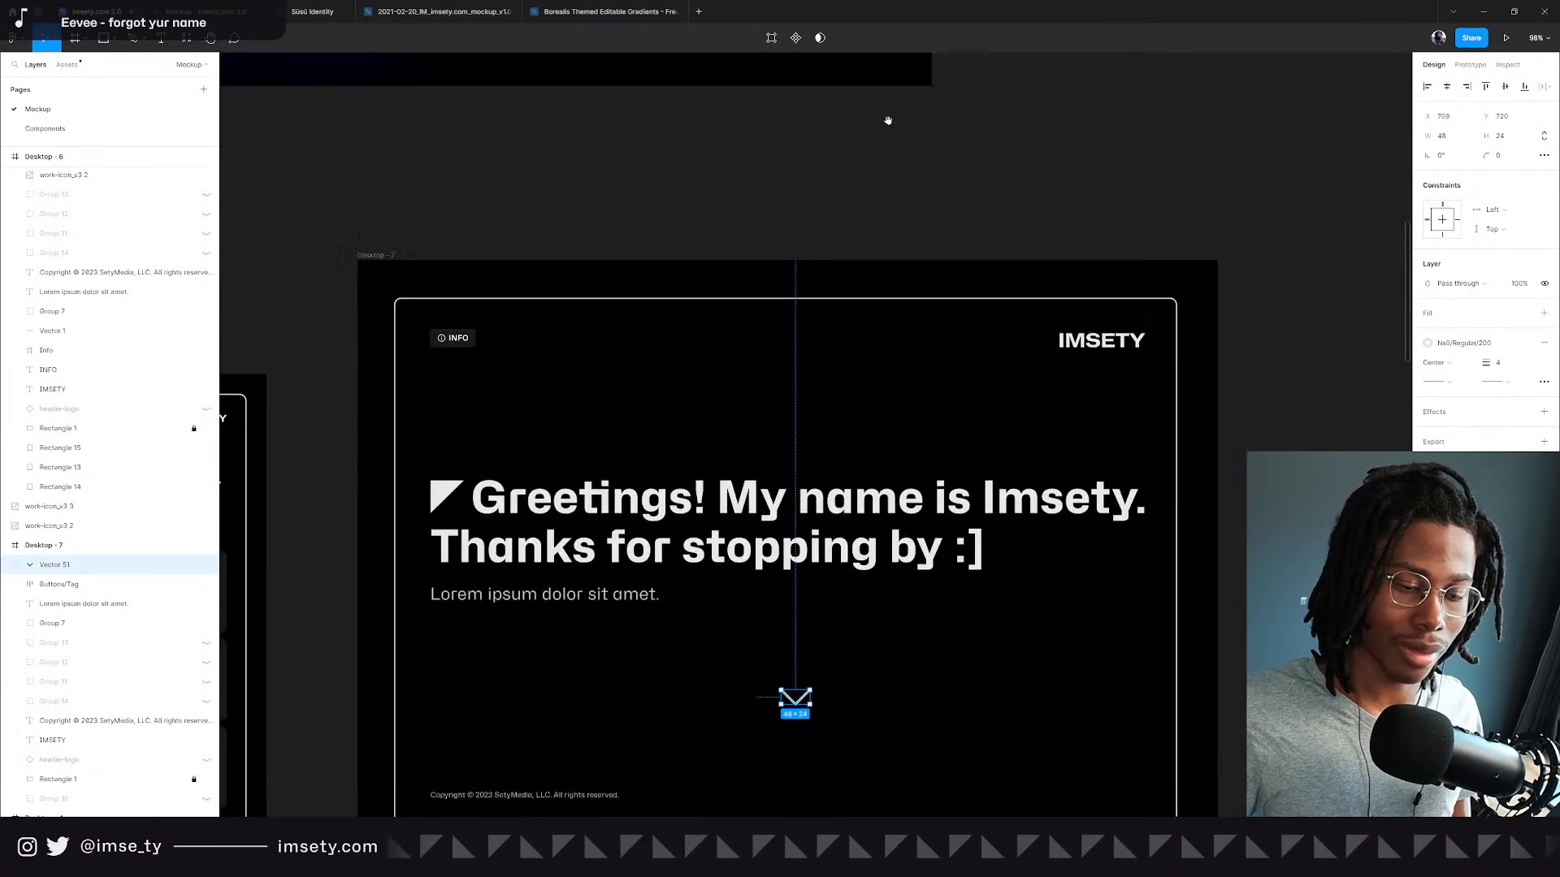
key("Delete")
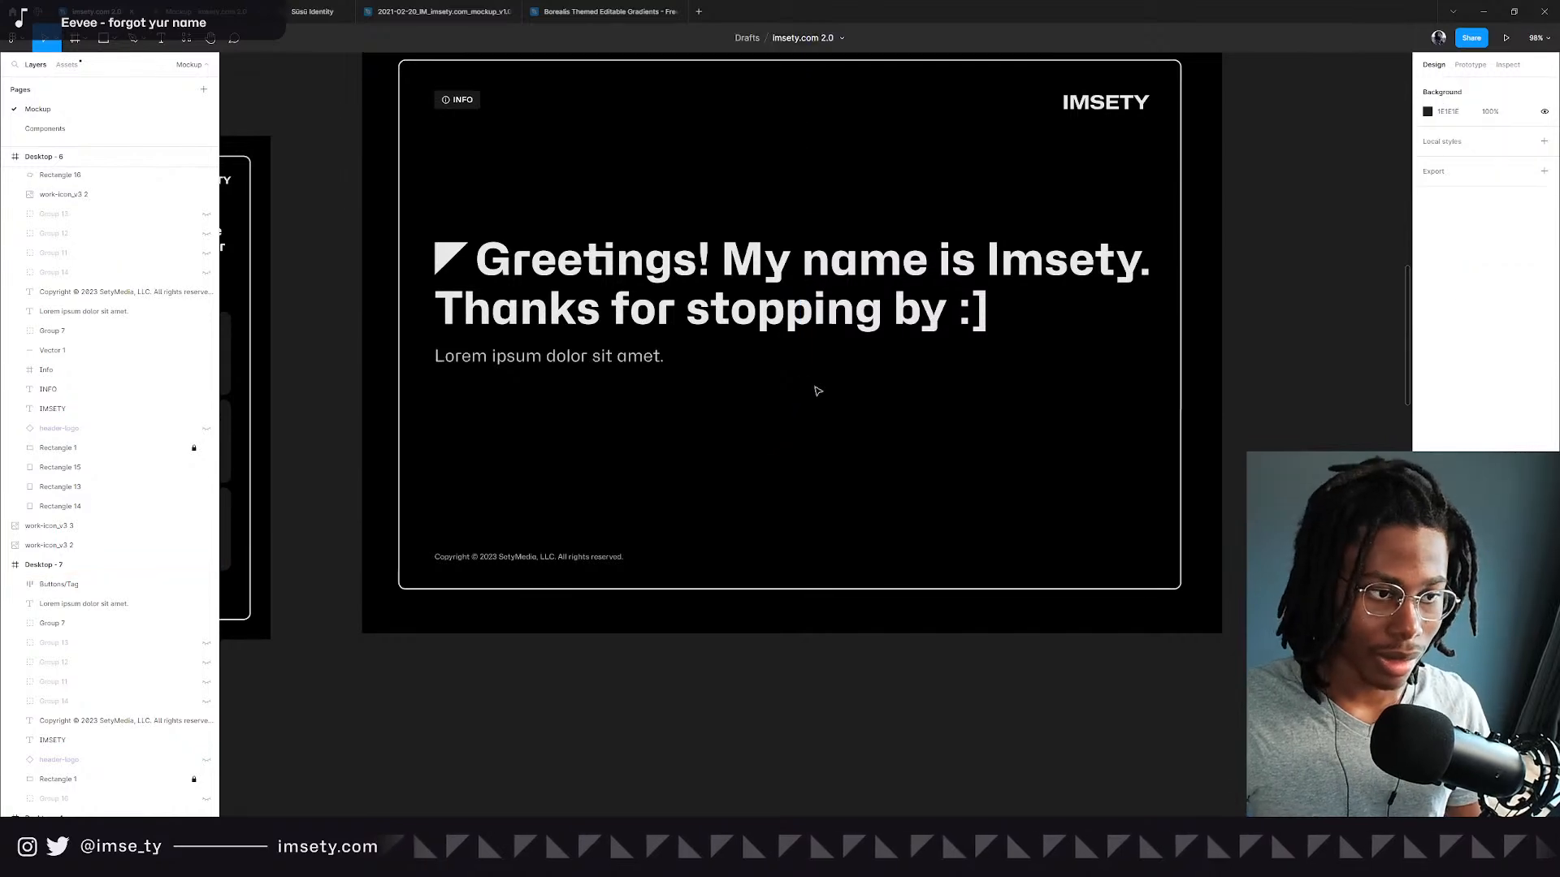
Narrow the greeting heading group in Desktop - 7 to about 1213 wide so it fits inside the white border.
left_click(715, 320)
scroll(665, 366, "down", 3)
scroll(670, 345, "down", 5)
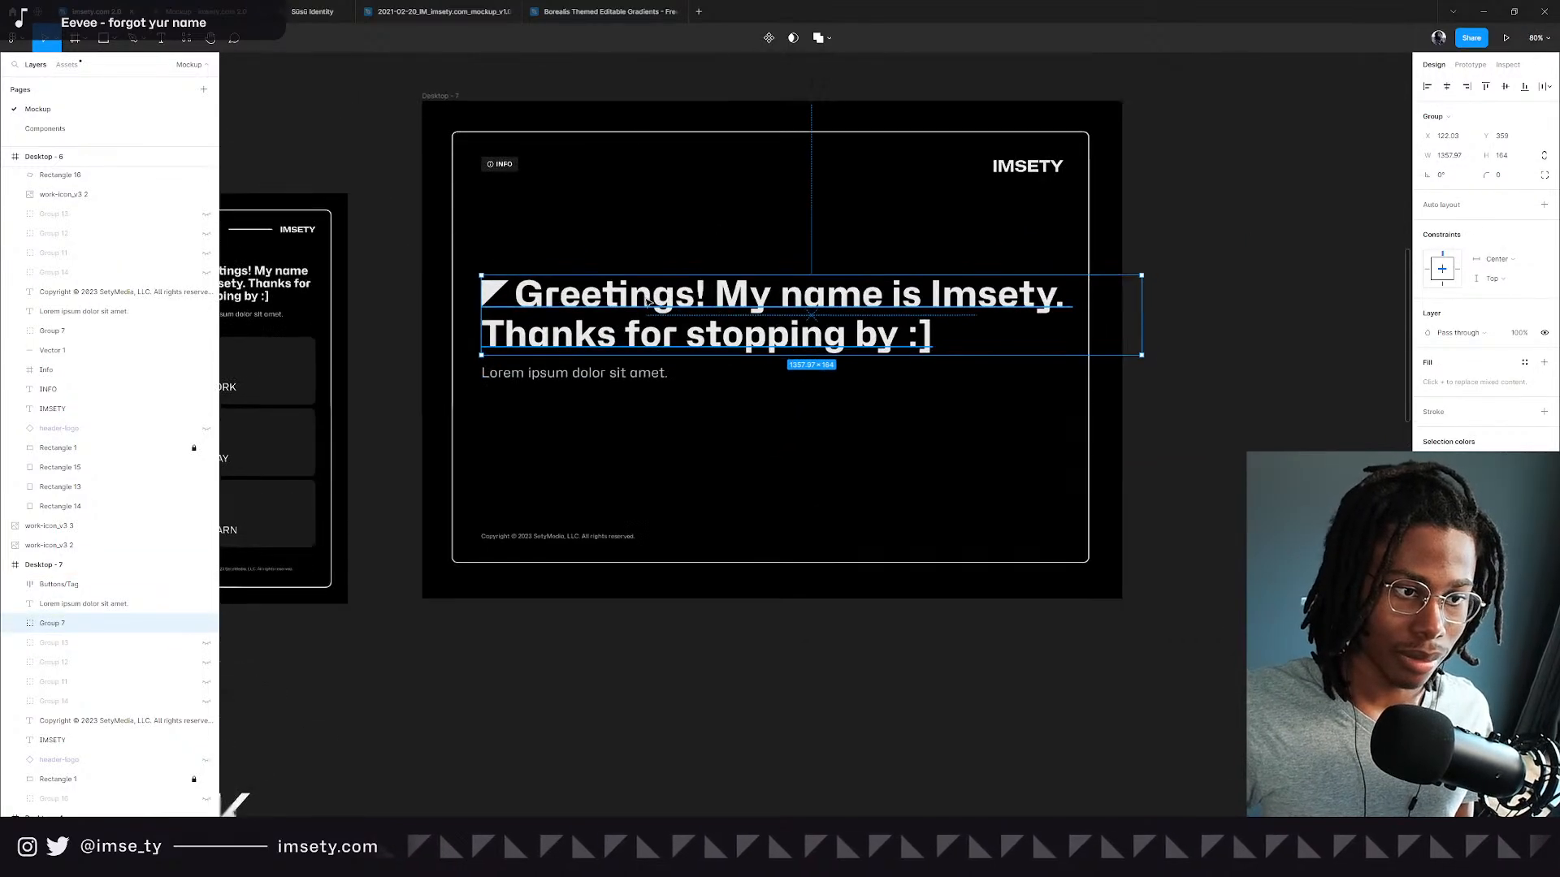
scroll(630, 418, "up", 6)
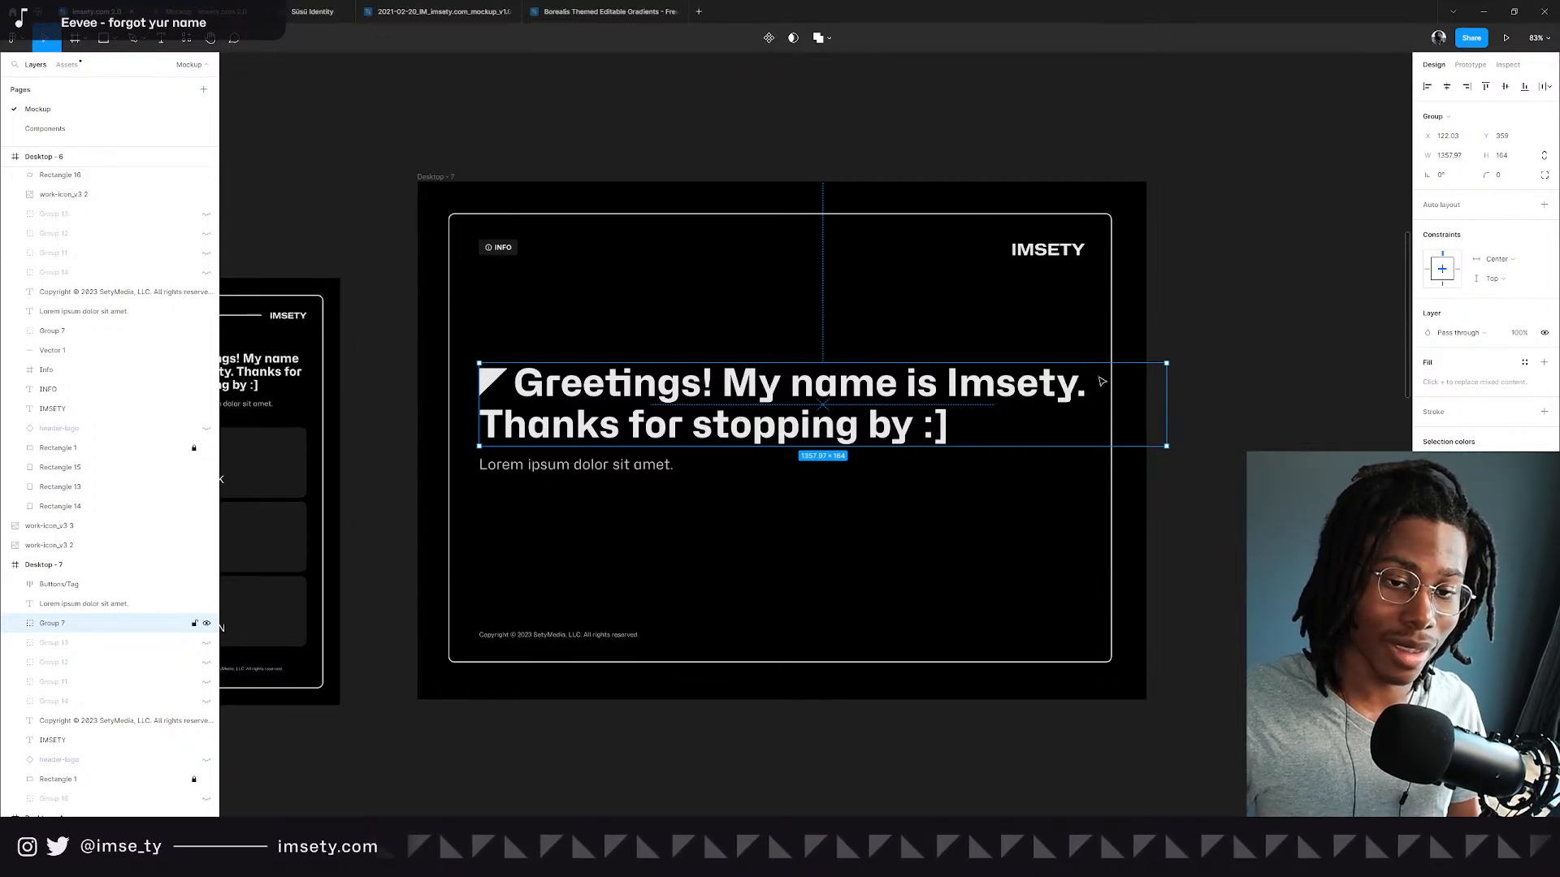
left_click_drag(1133, 375, 1115, 374)
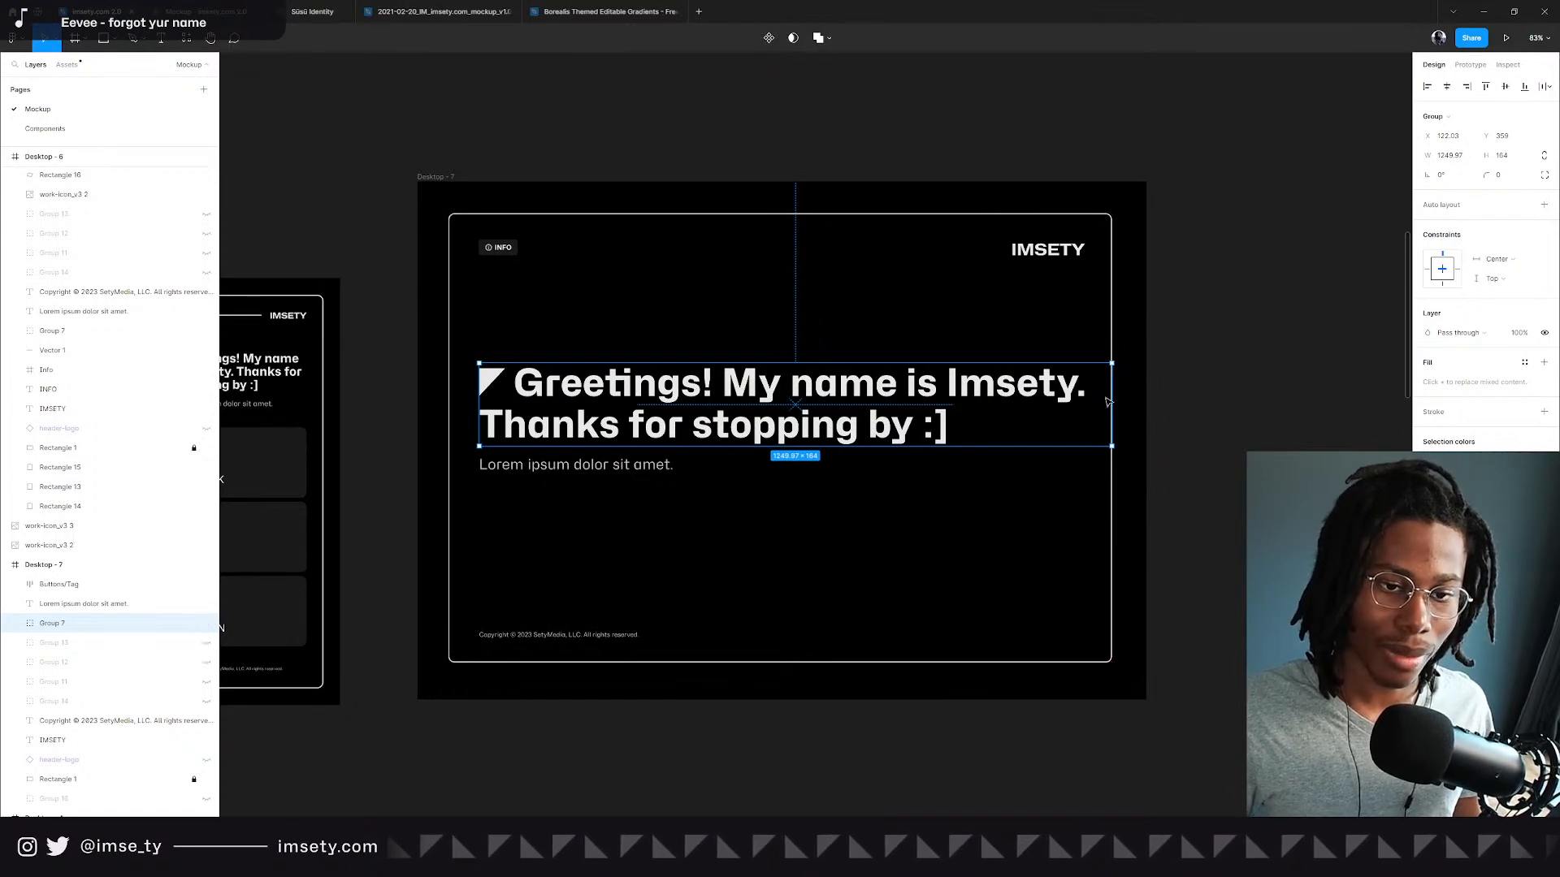
left_click_drag(1110, 396, 1093, 396)
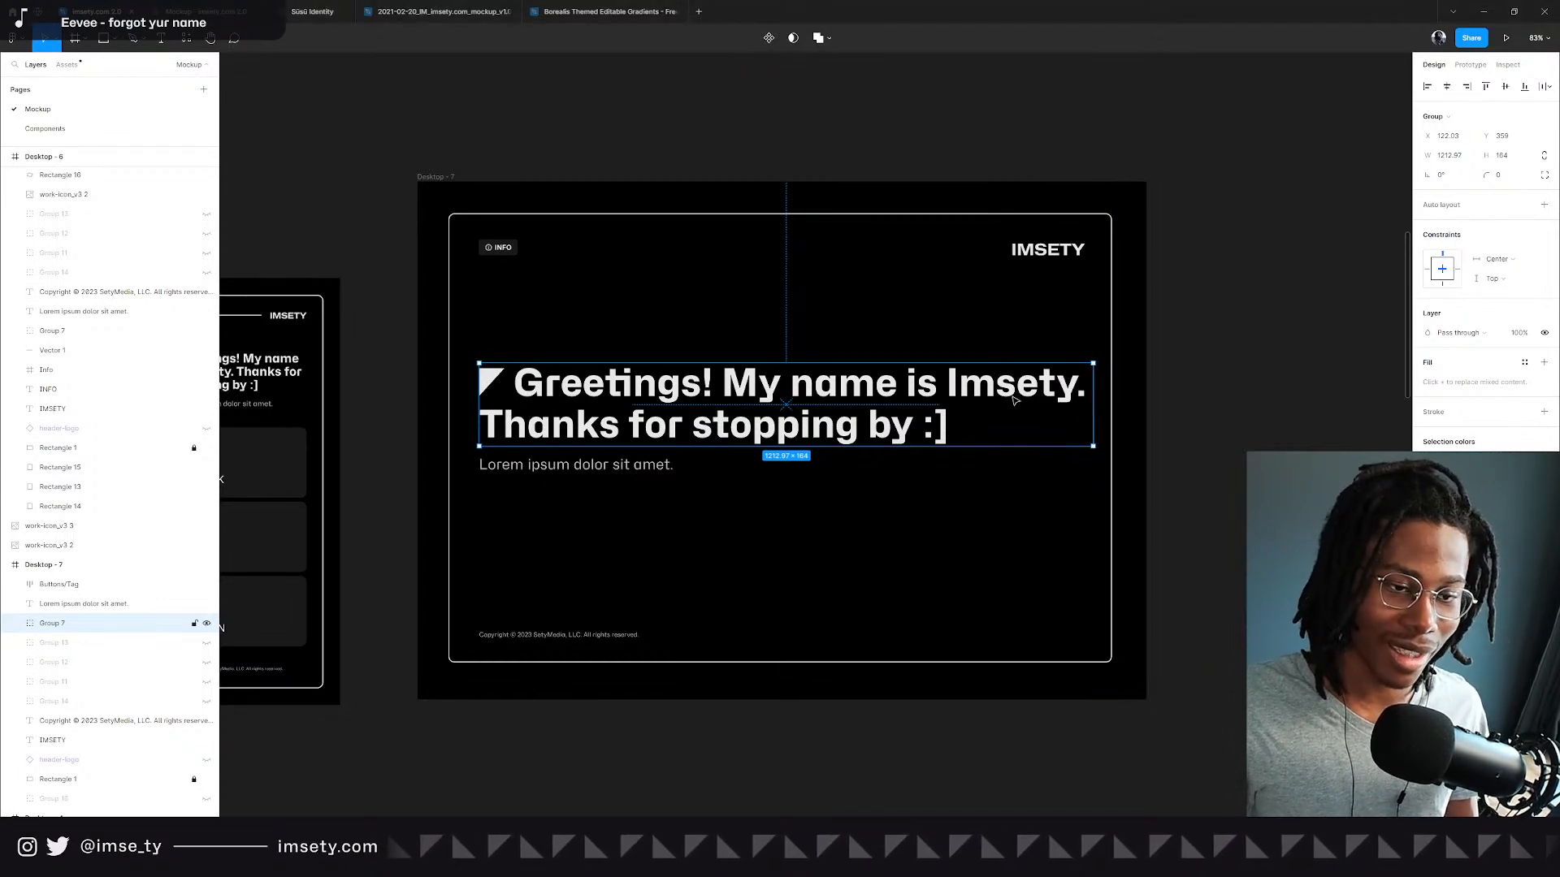
Replace the greeting heading text in Desktop - 7 with "Ayo why you up so late?".
double_click(841, 402)
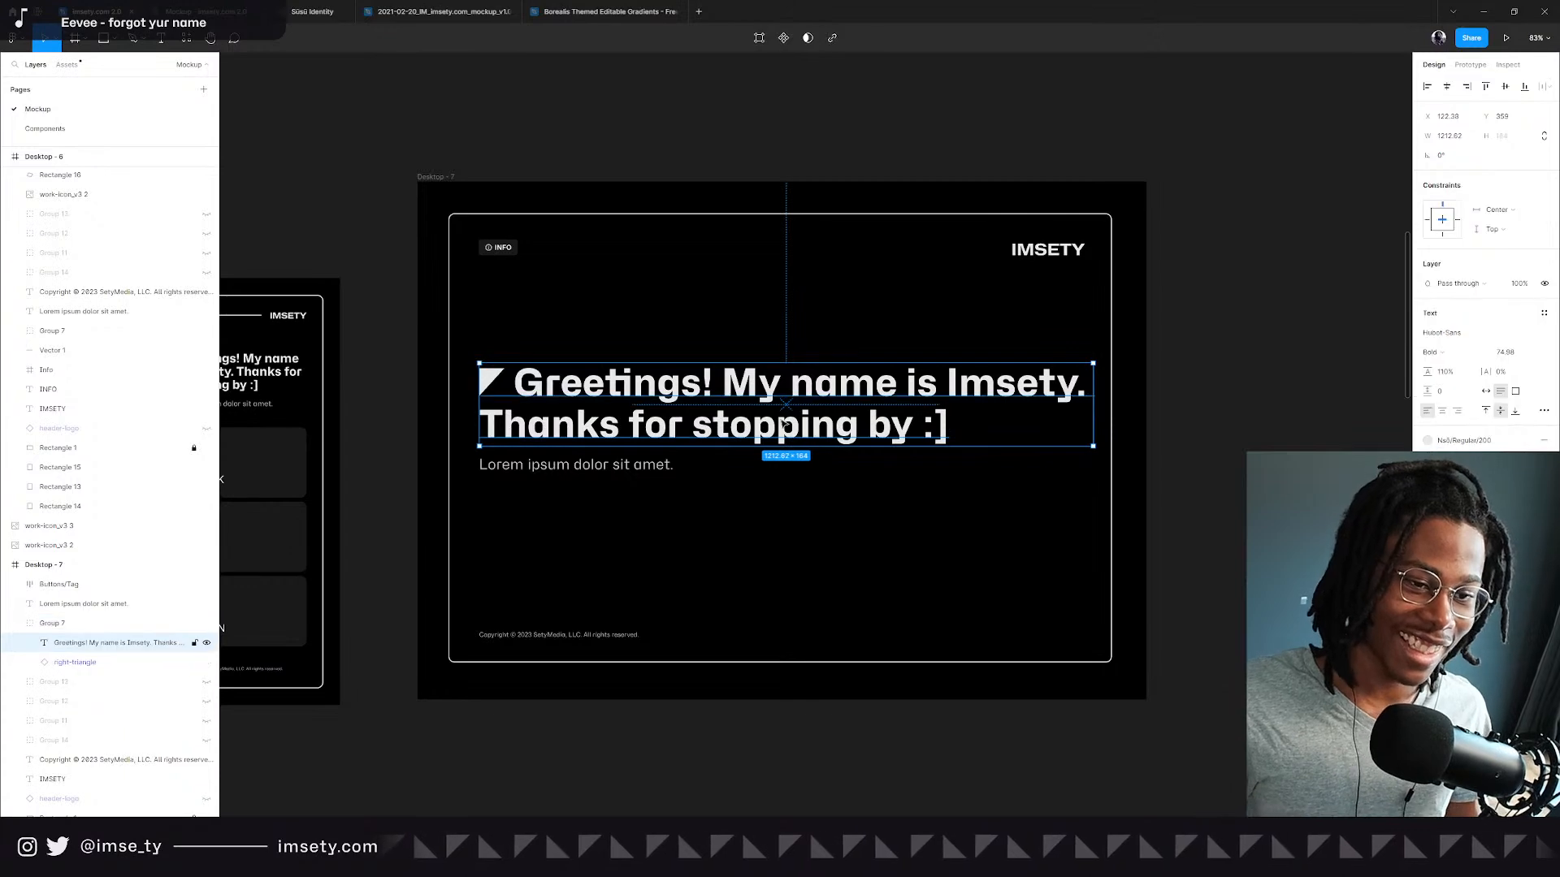
double_click(841, 401)
left_click_drag(949, 424, 536, 369)
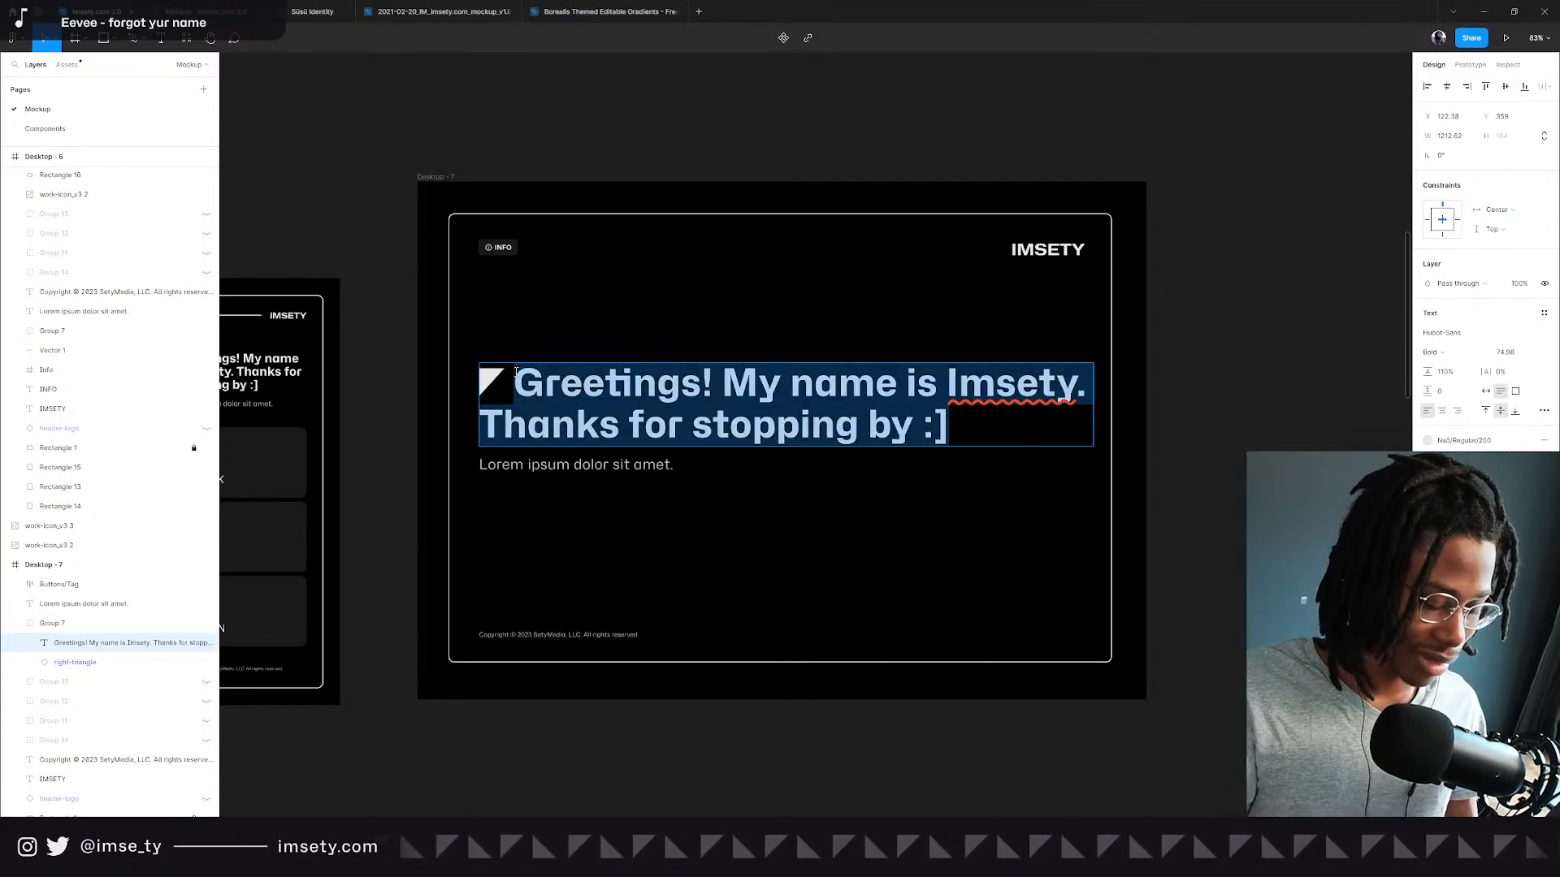
type("Ayo wh you up so late?")
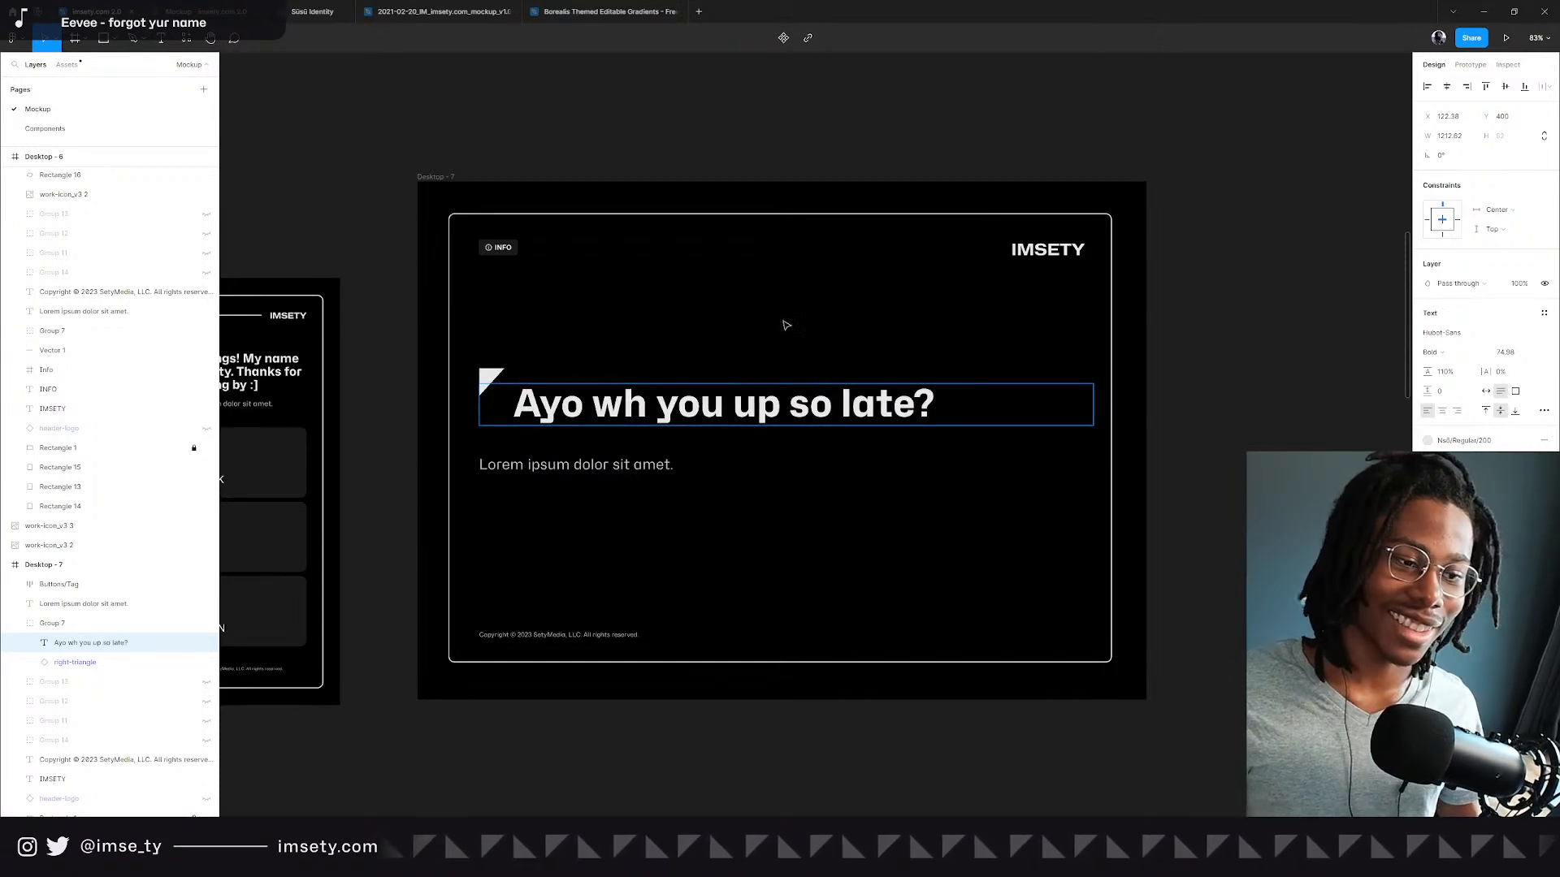
key("Escape")
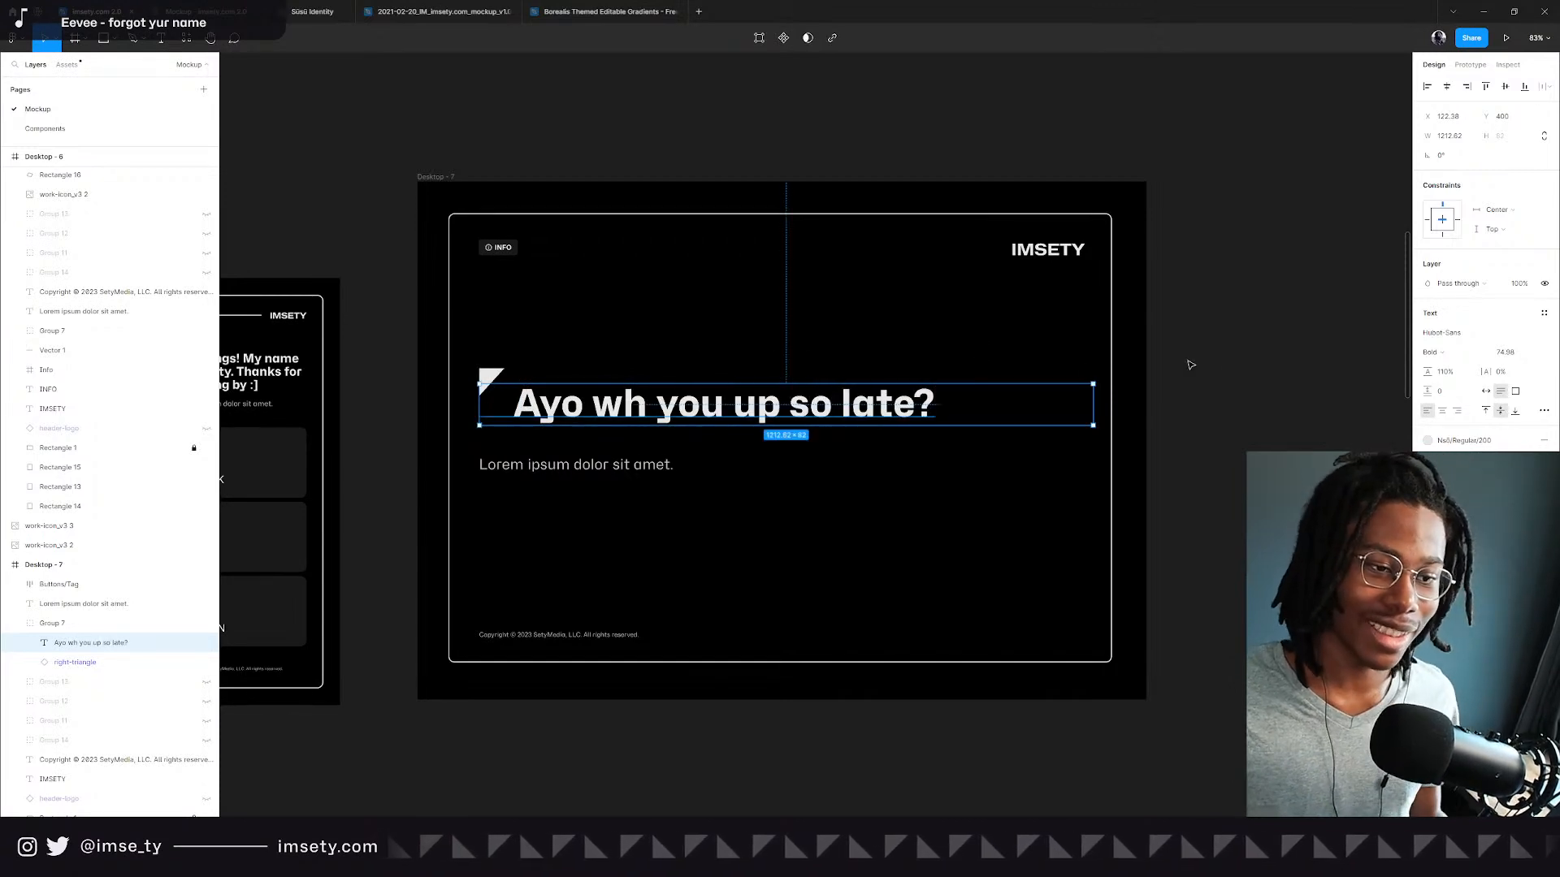
double_click(648, 405)
left_click(648, 408)
type("y")
key("Escape")
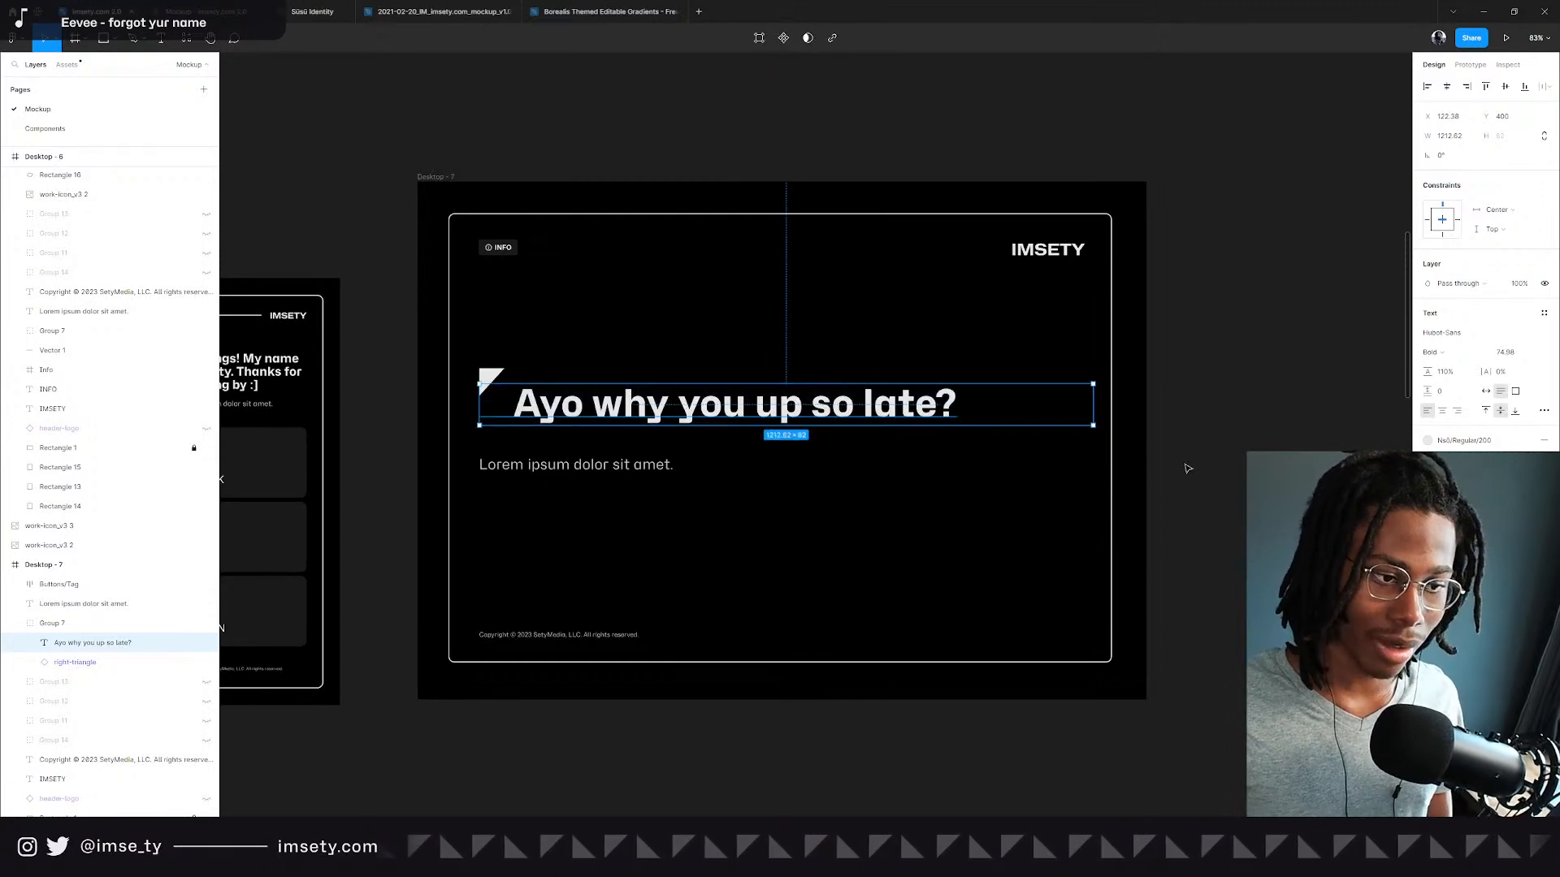
Undo the heading text replacement in Desktop - 7 and deselect the text.
key("ctrl+z")
key("ctrl+z")
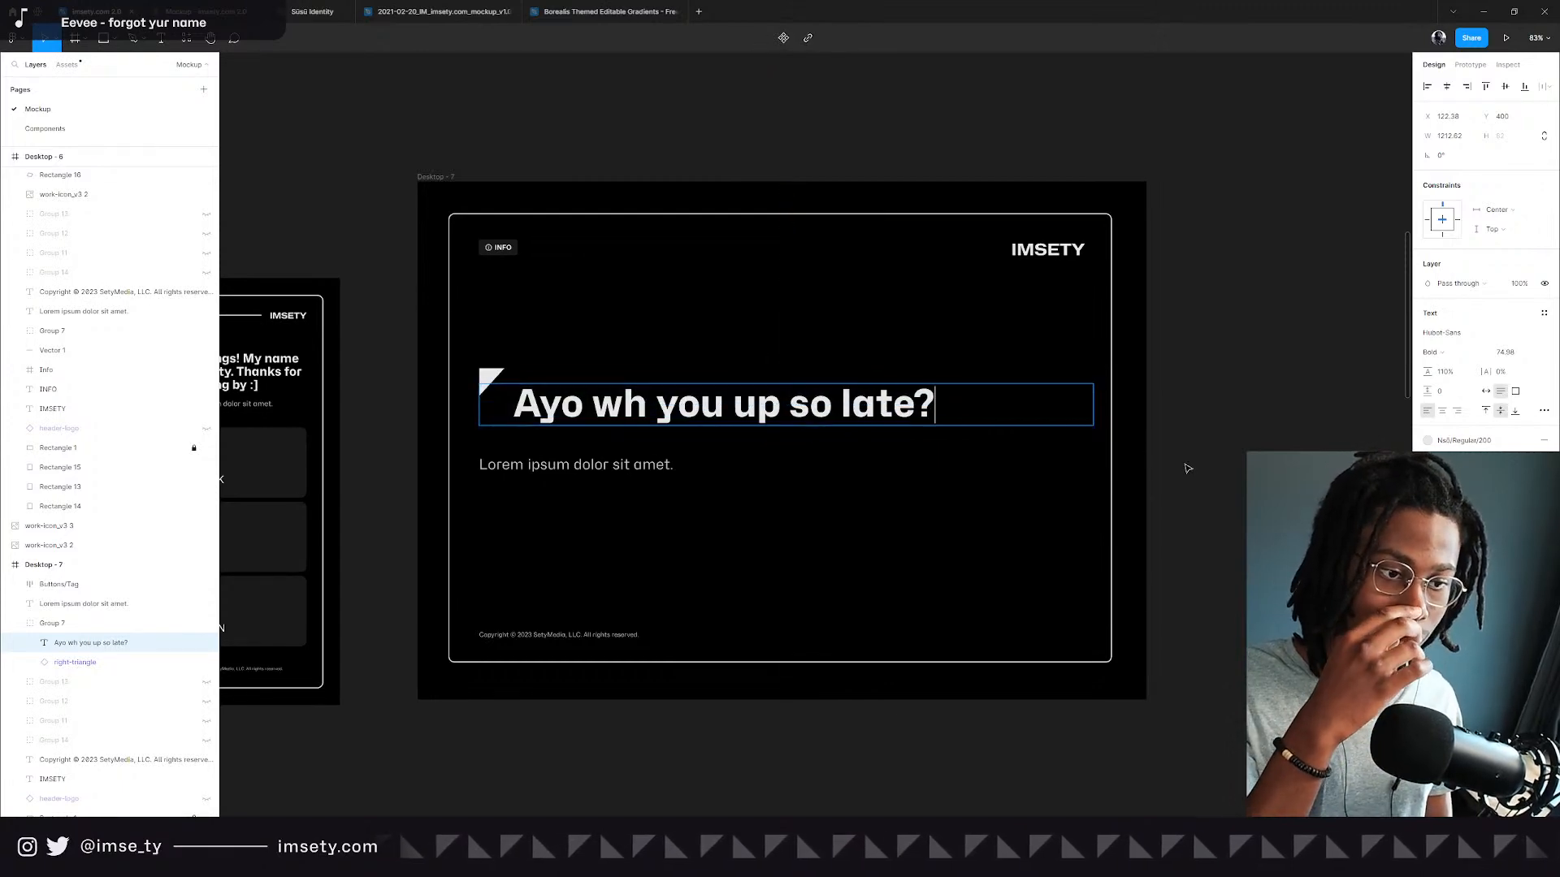
key("Escape")
key("Escape")
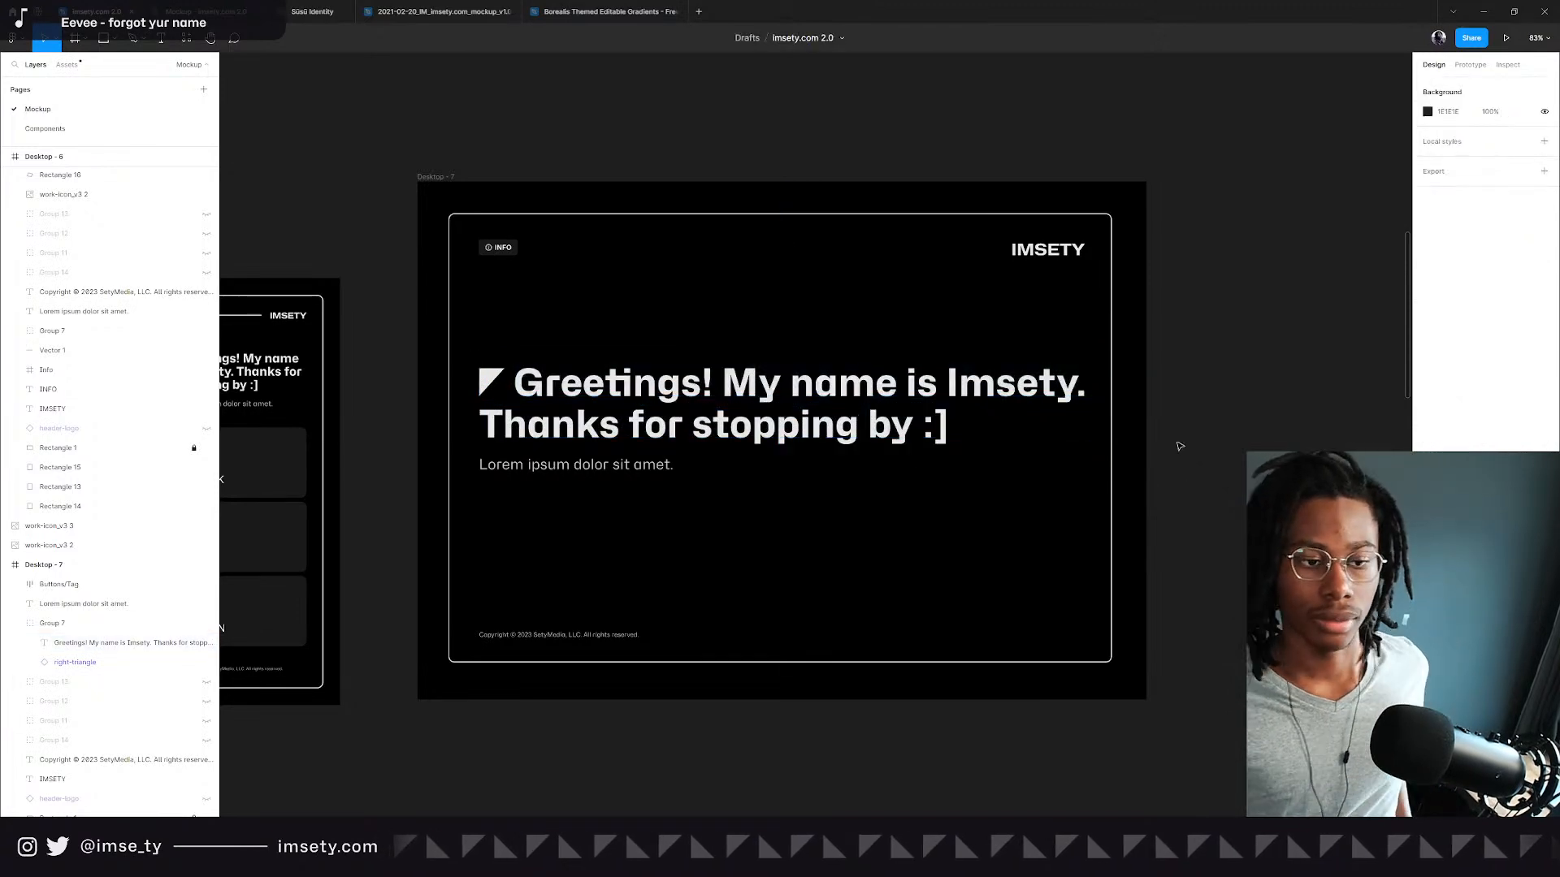
Inspect the greeting area in Desktop - 7 and the blurred Color dodge glow rectangle in the Desktop - 6 frame.
scroll(1038, 350, "down", 1)
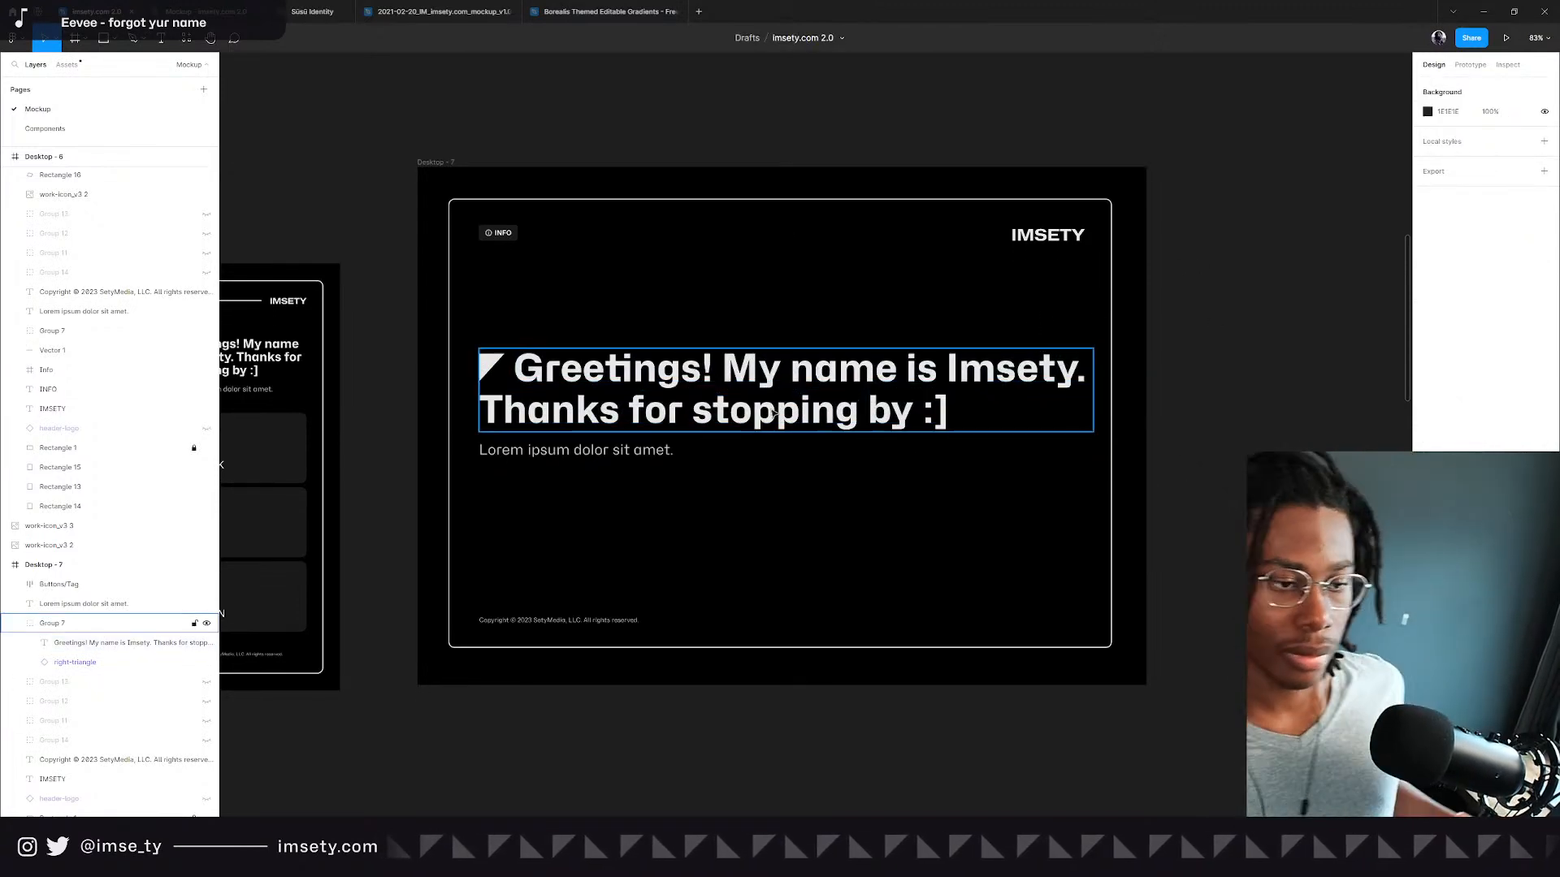
left_click_drag(536, 285, 1210, 280)
left_click_drag(520, 301, 1048, 250)
left_click_drag(929, 312, 431, 445)
left_click_drag(1121, 178, 549, 699)
left_click(524, 413)
left_click_drag(633, 671, 546, 141)
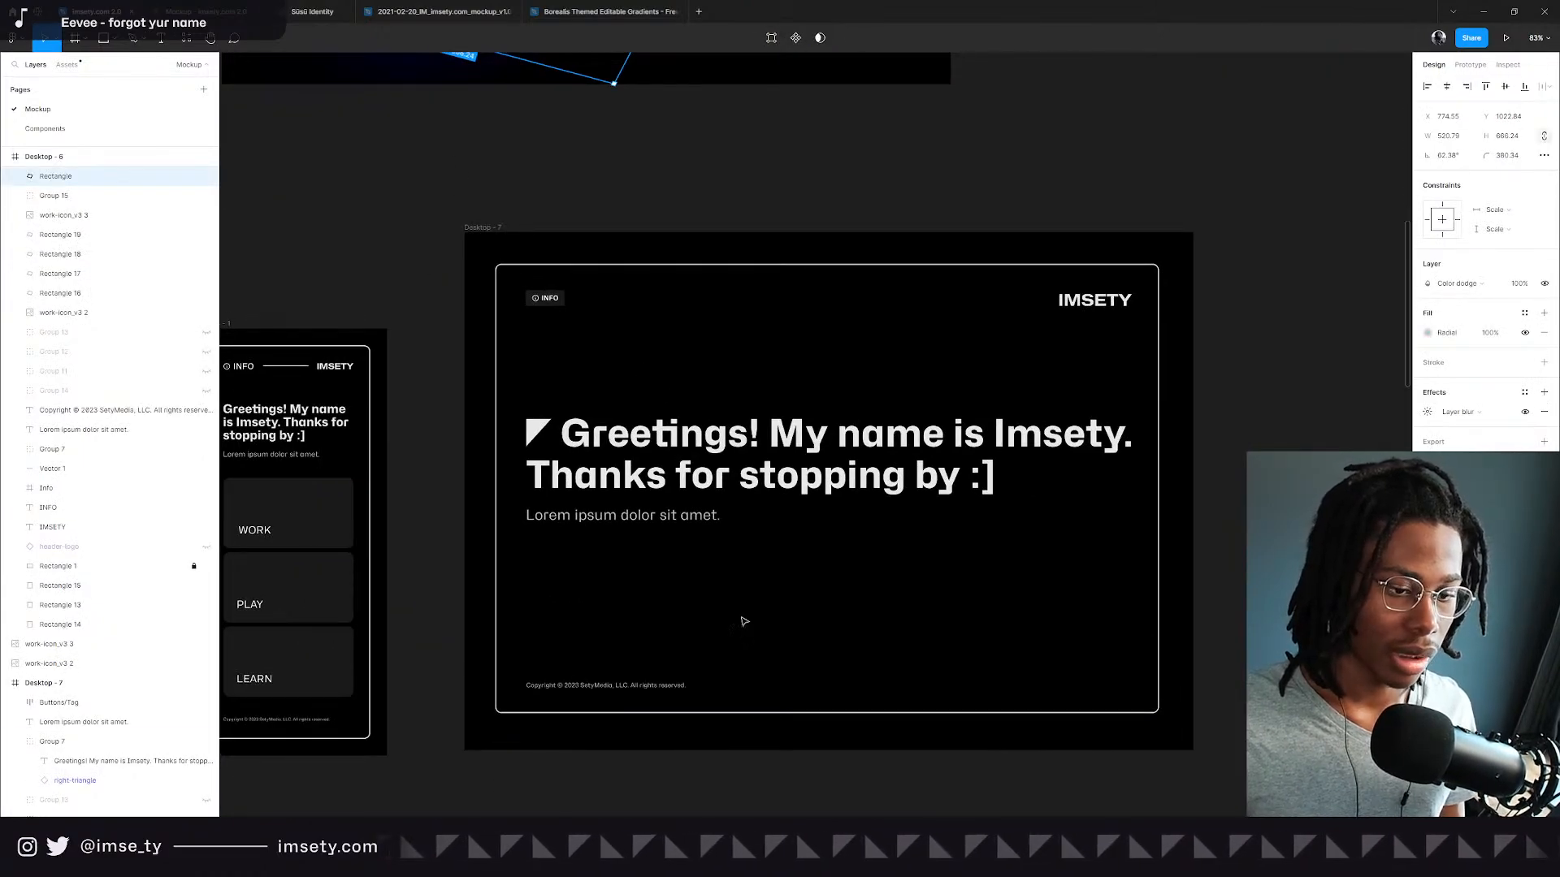
Undo the resizing of the greeting heading group and the deletion of the chevron in Desktop - 7.
key("ctrl+z")
key("ctrl+z")
key("ctrl+z")
key("ctrl+z")
key("ctrl+z")
key("ctrl+z")
key("ctrl+z")
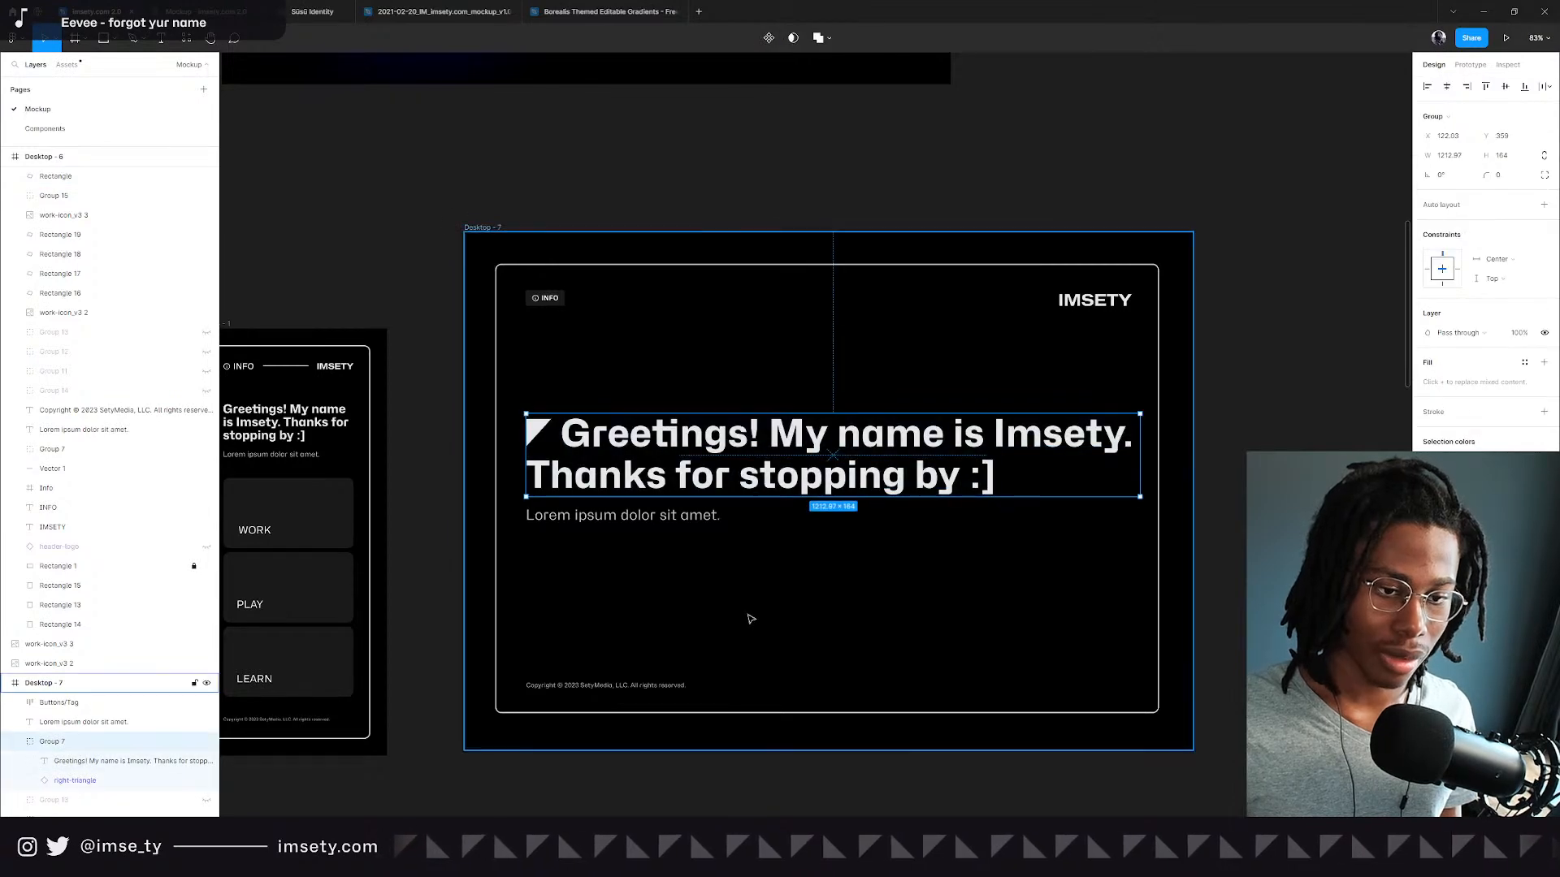
key("ctrl+z")
key("ctrl+v")
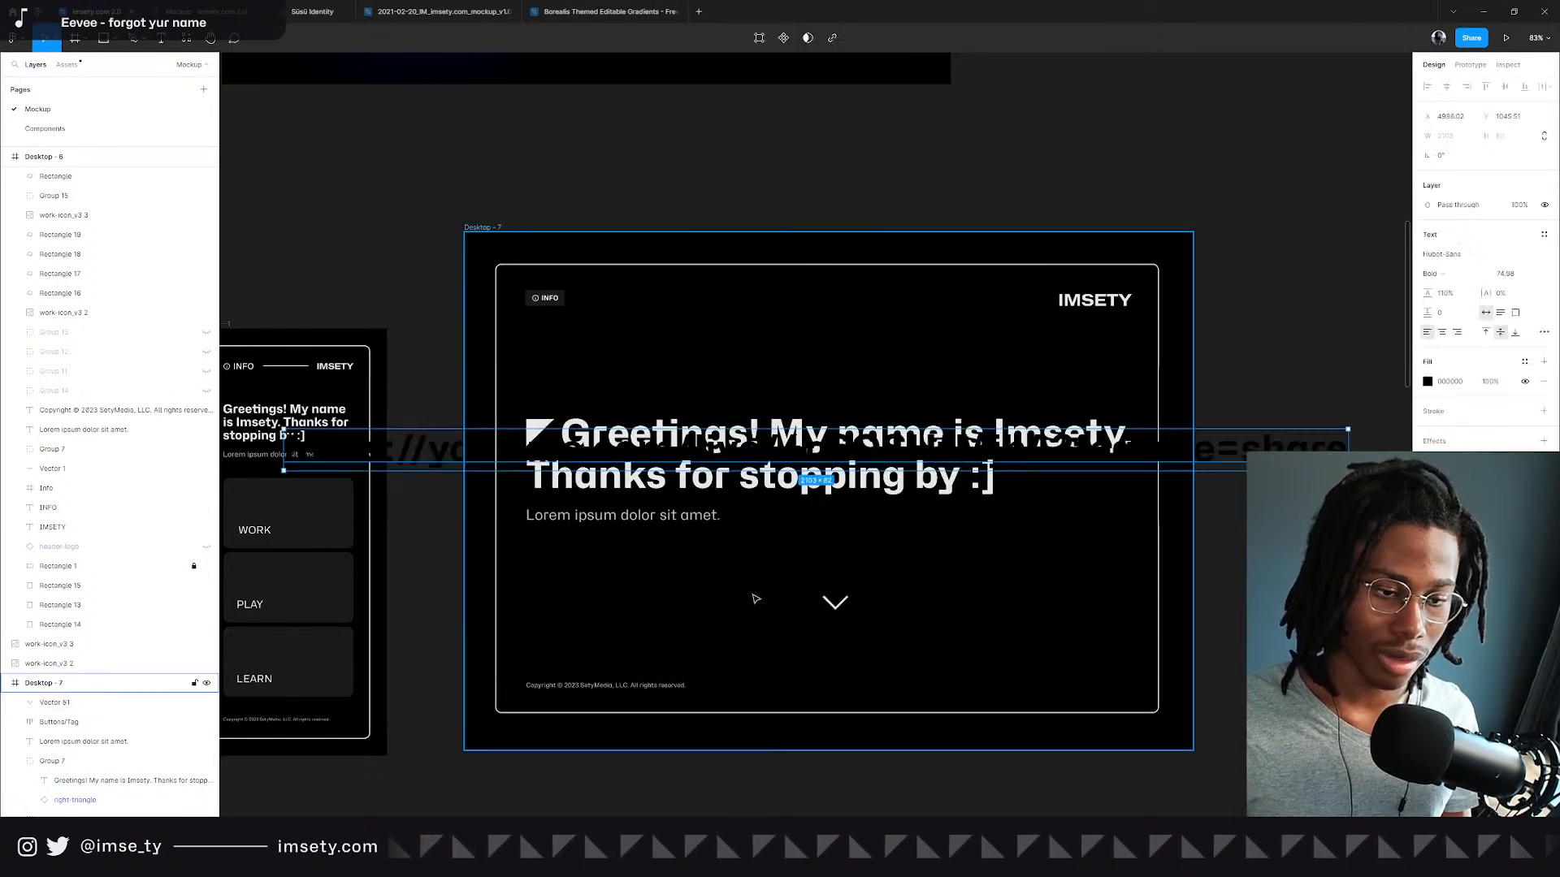
key("Delete")
Copy two of the blurred rectangles from gradient frame 1 in the Borealis Themed Editable Gradients file.
left_click(584, 16)
left_click(610, 741)
left_click_drag(496, 744, 574, 765)
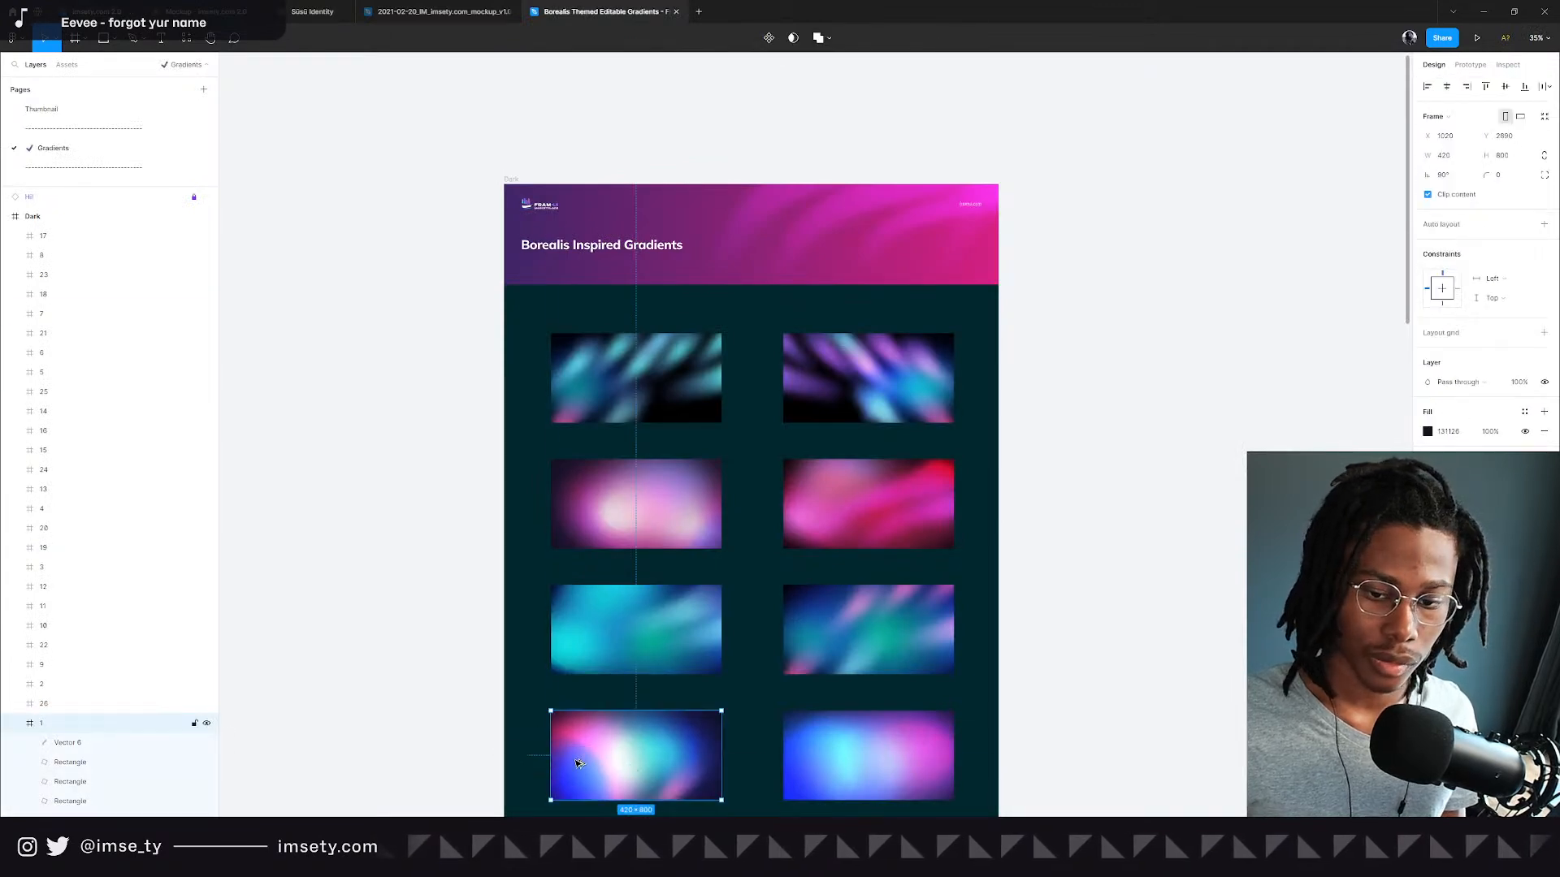
scroll(625, 764, "up", 1)
scroll(617, 650, "down", 4)
scroll(624, 547, "up", 5)
left_click_drag(782, 579, 532, 439)
left_click_drag(668, 631, 443, 453)
double_click(612, 455)
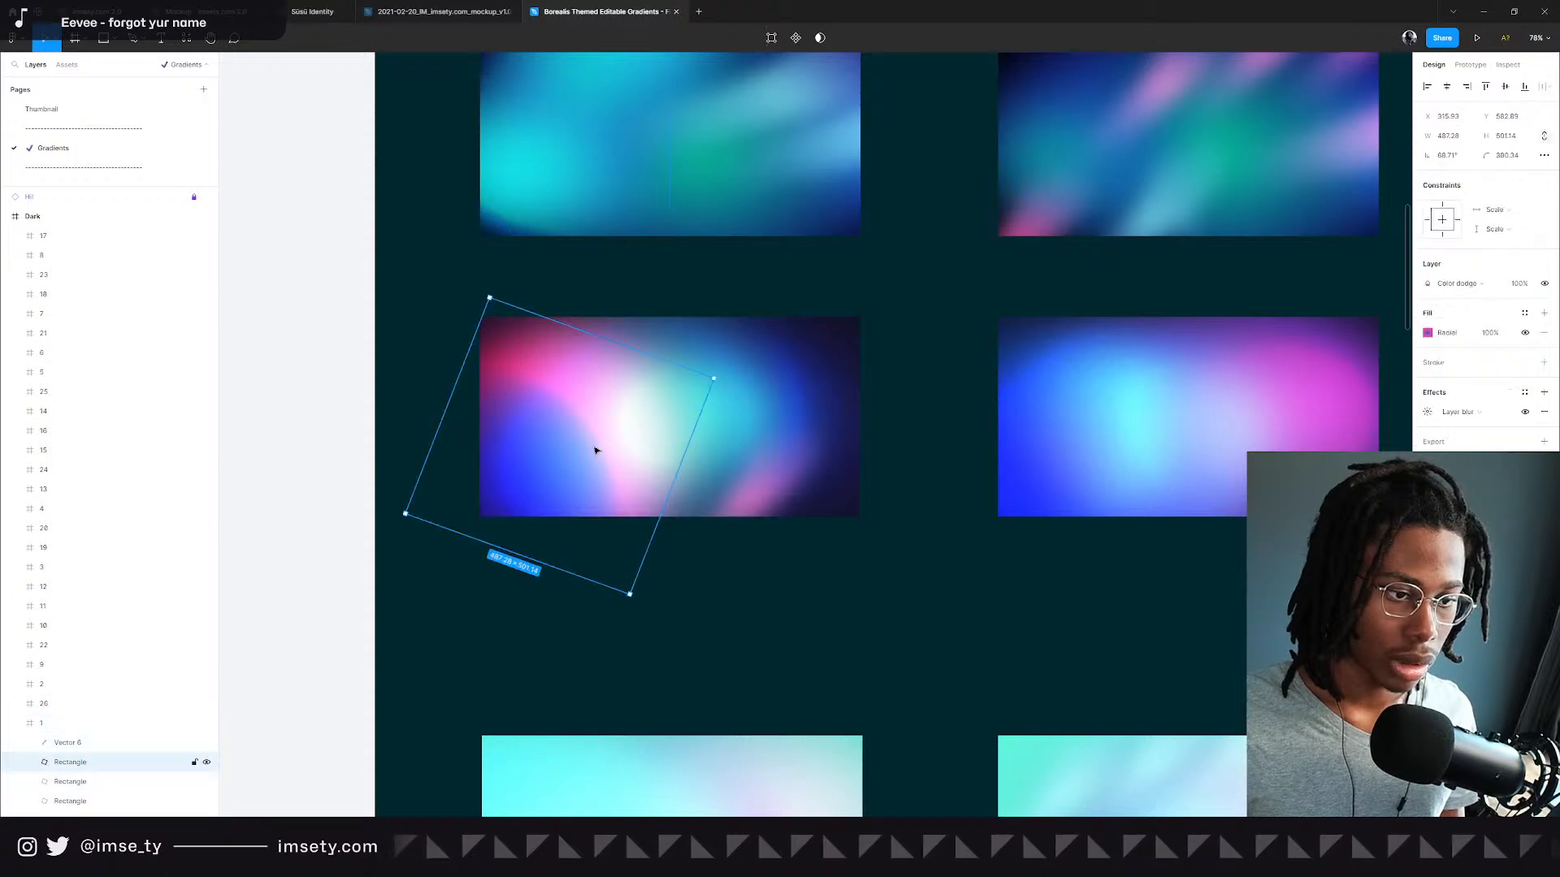
left_click(711, 431, "shift")
Paste the two blurred gradient rectangles into the Desktop - 7 frame of the imsety.com 2.0 file.
left_click(104, 11)
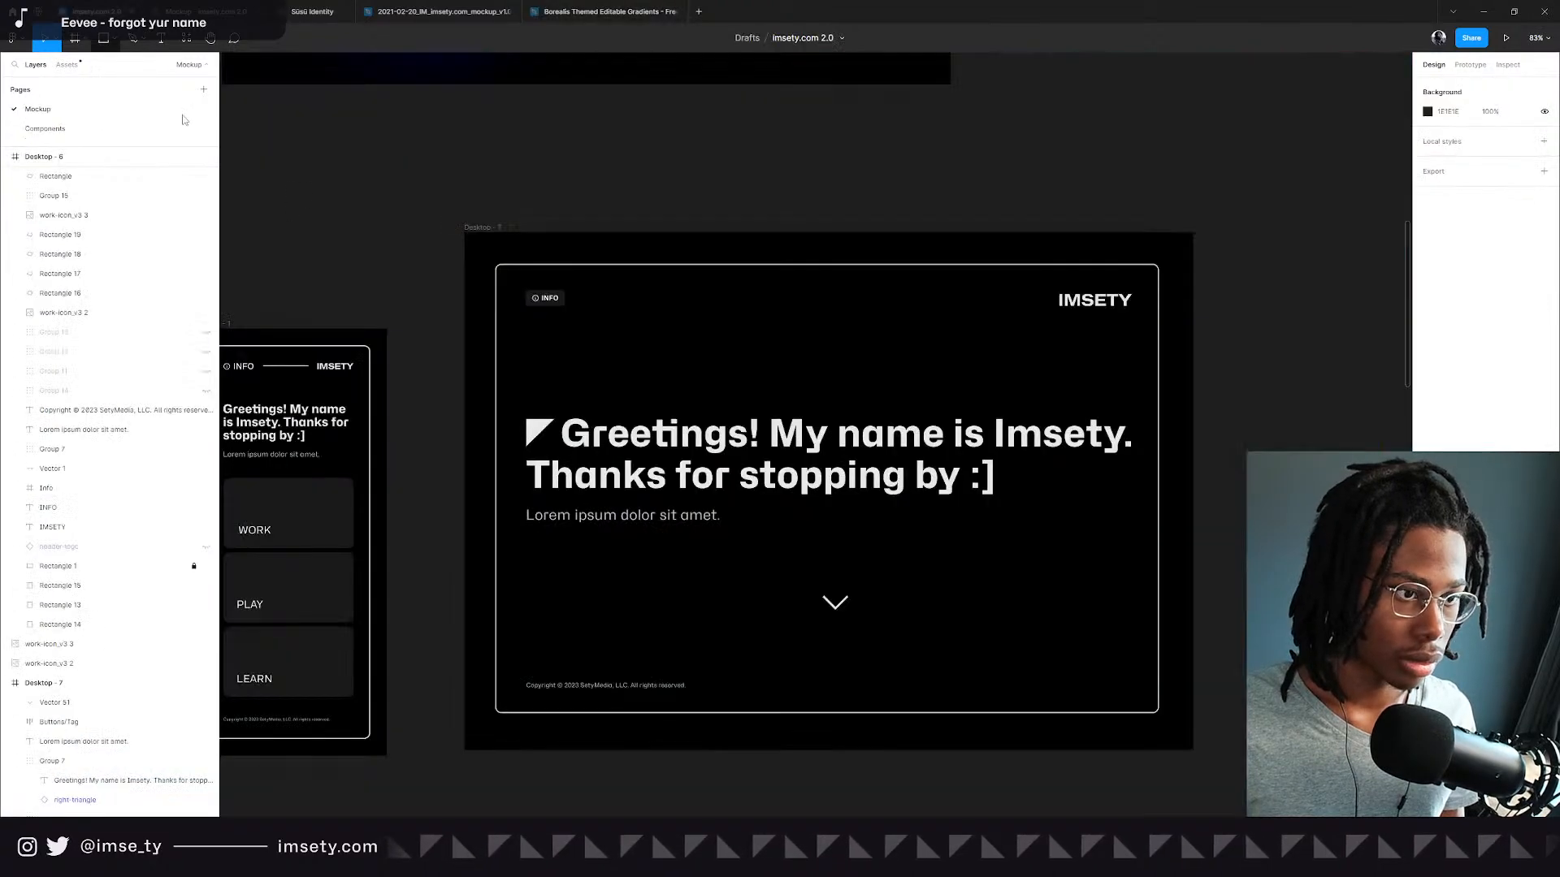
key("ctrl+v")
left_click_drag(819, 541, 719, 441)
key("ctrl+z")
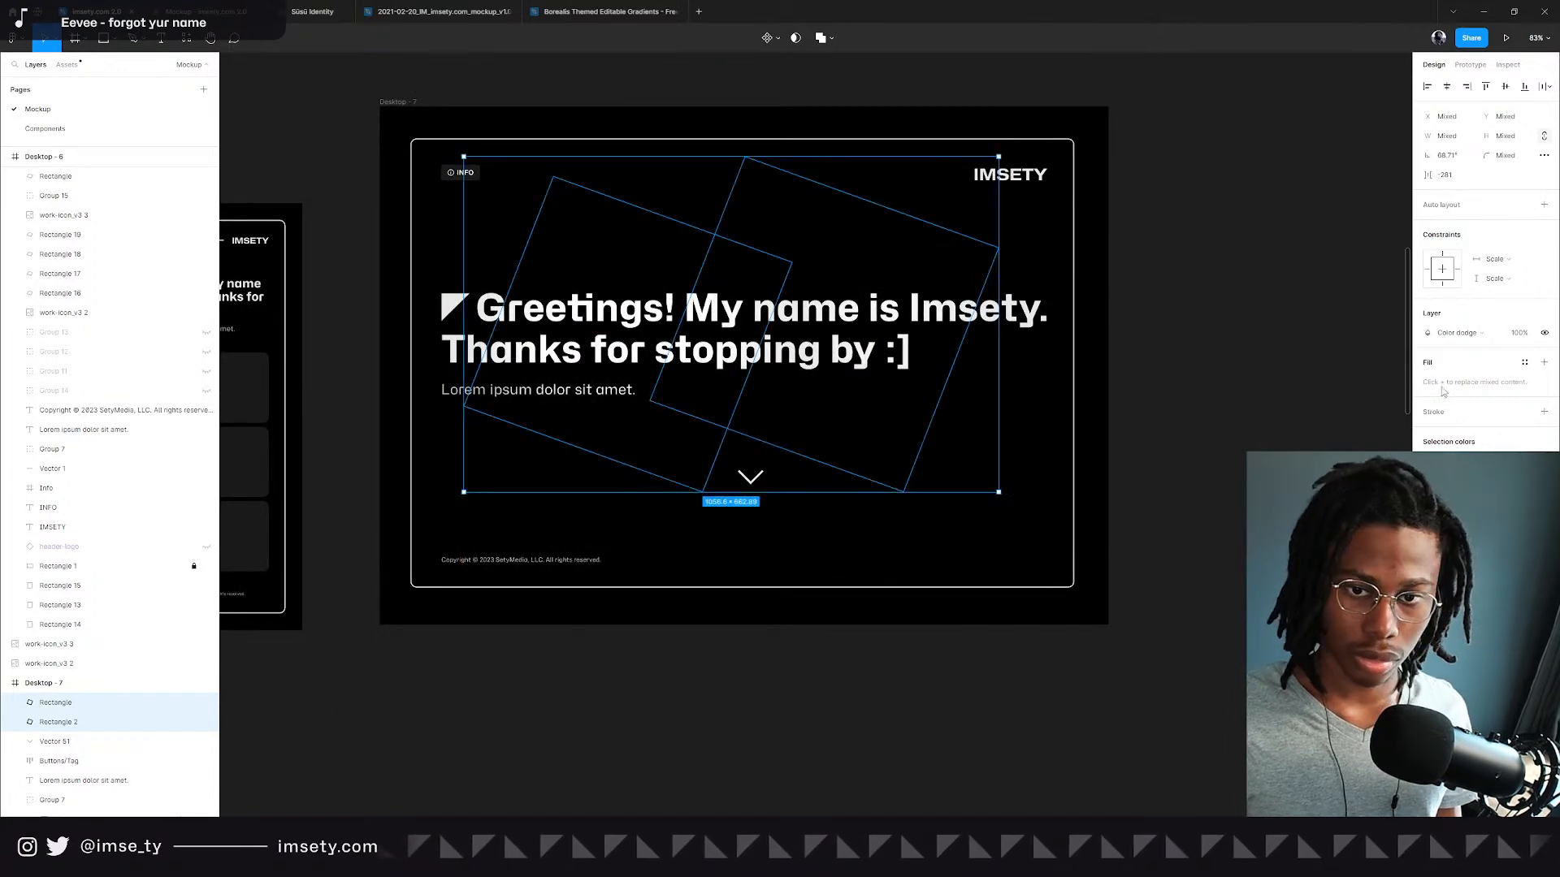
Set both gradient rectangles to the Hard light blend mode and move them down over the lower edge of Desktop - 7.
left_click(1458, 332)
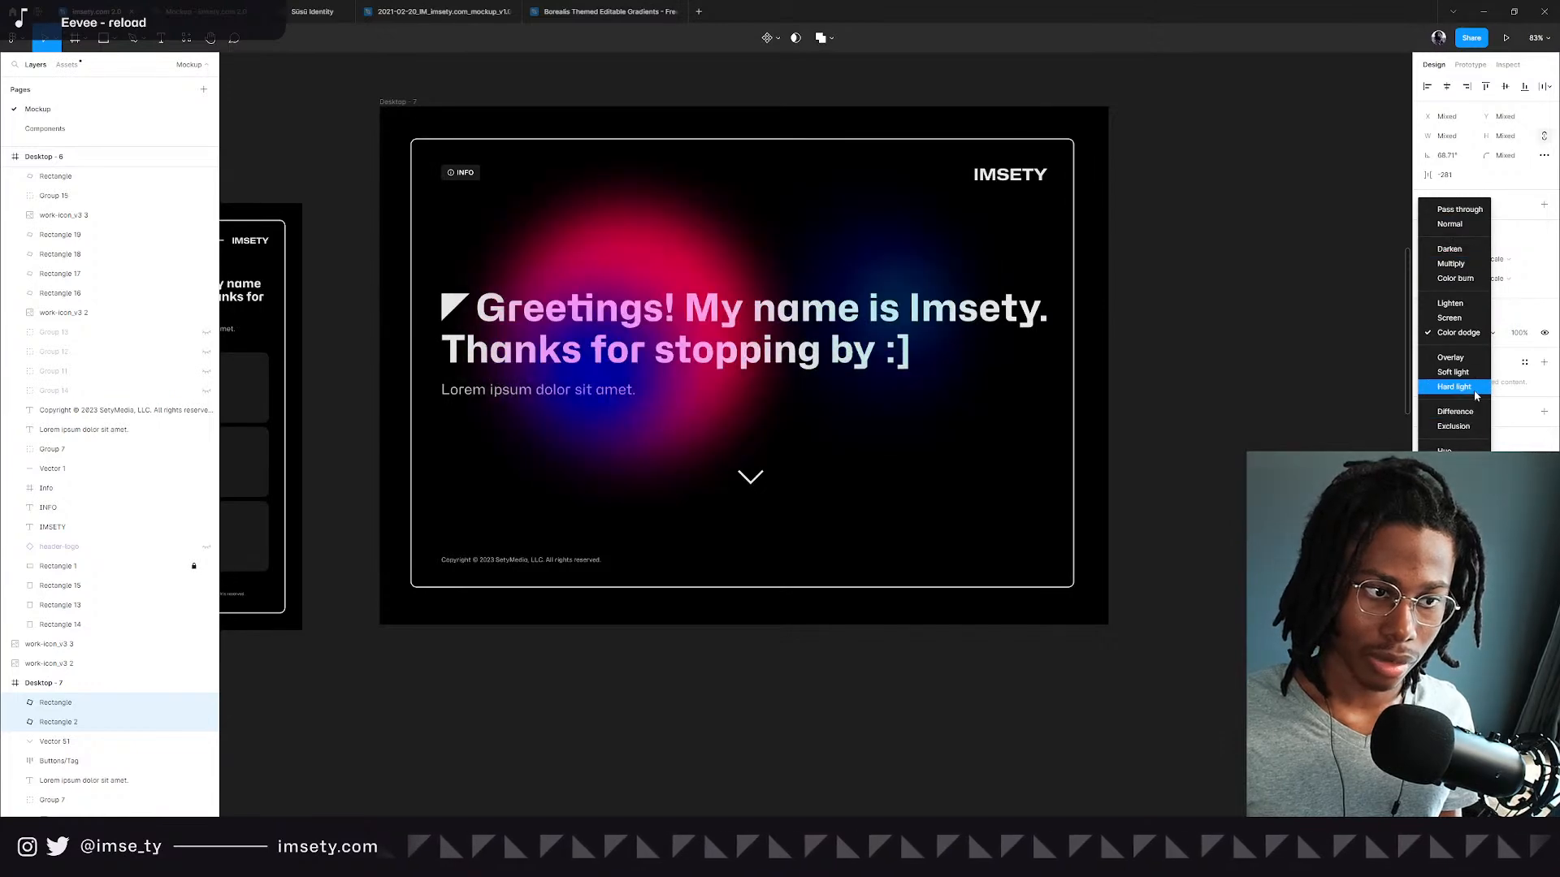
left_click(1473, 388)
left_click_drag(729, 407, 731, 714)
left_click(1182, 559)
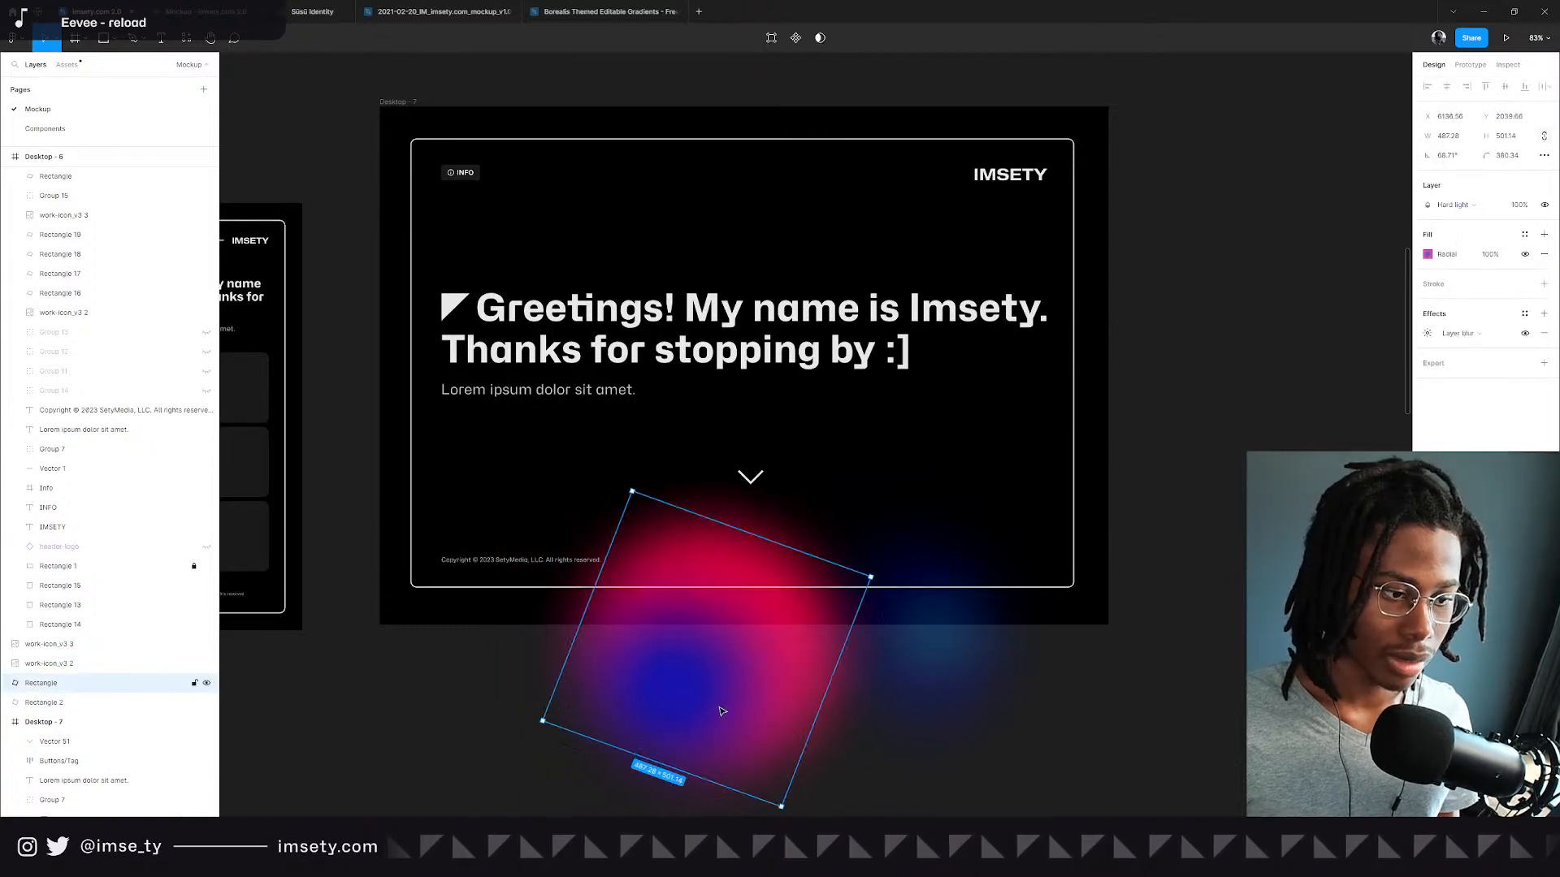
left_click(1104, 714)
Examine the glow against the Desktop - 7 layout and look through the blend modes available for the two rectangles.
scroll(879, 567, "up", 2)
scroll(878, 567, "up", 3)
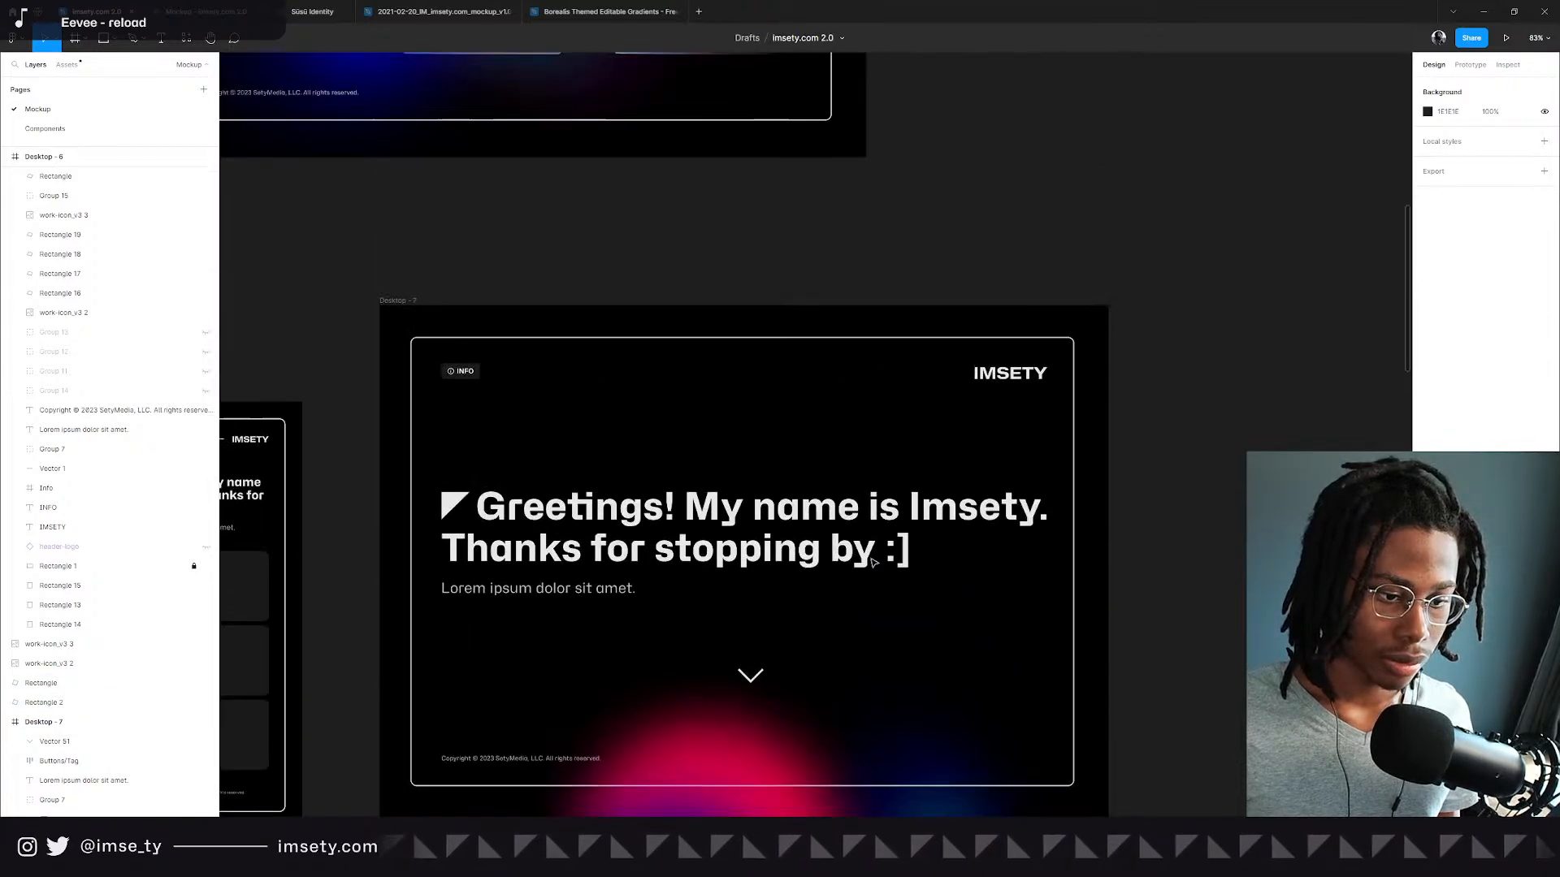
scroll(893, 544, "down", 6)
left_click_drag(1141, 602, 686, 512)
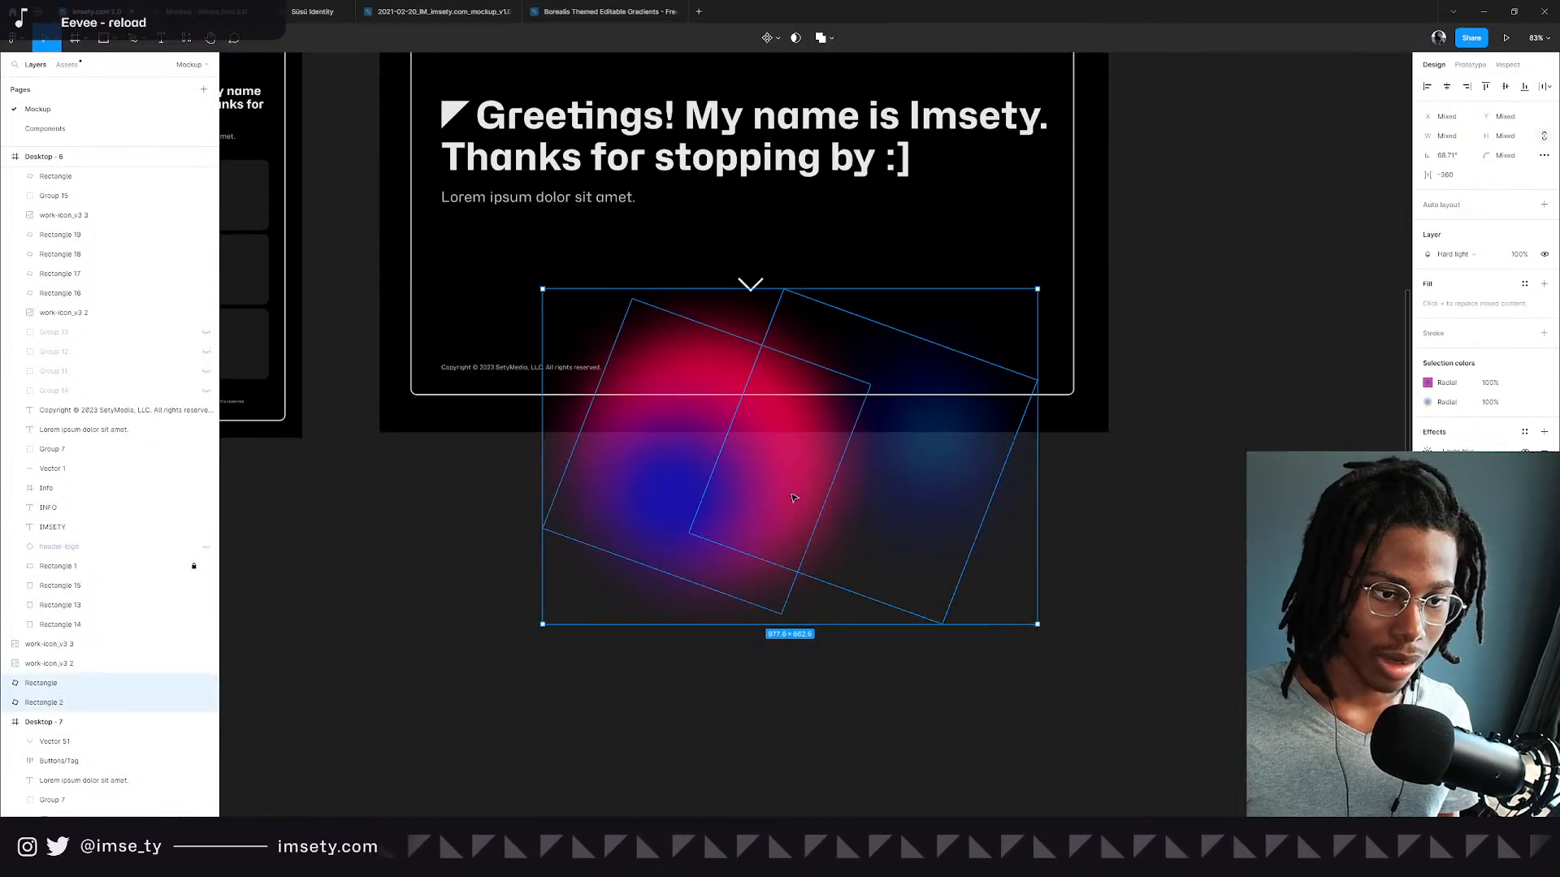
left_click(1454, 254)
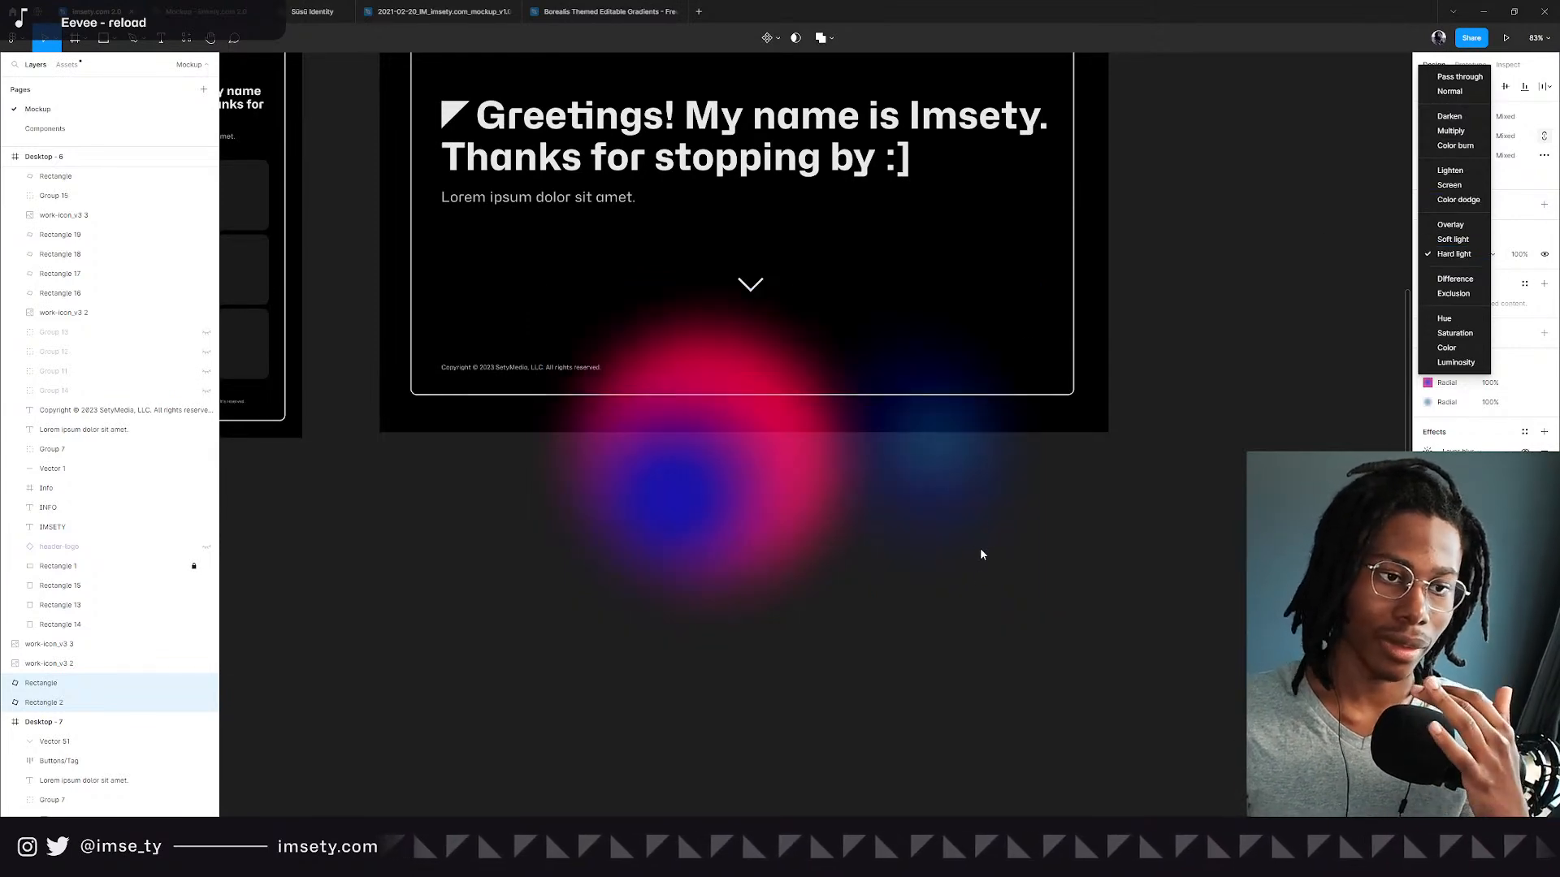
left_click(1006, 345)
scroll(799, 329, "up", 5)
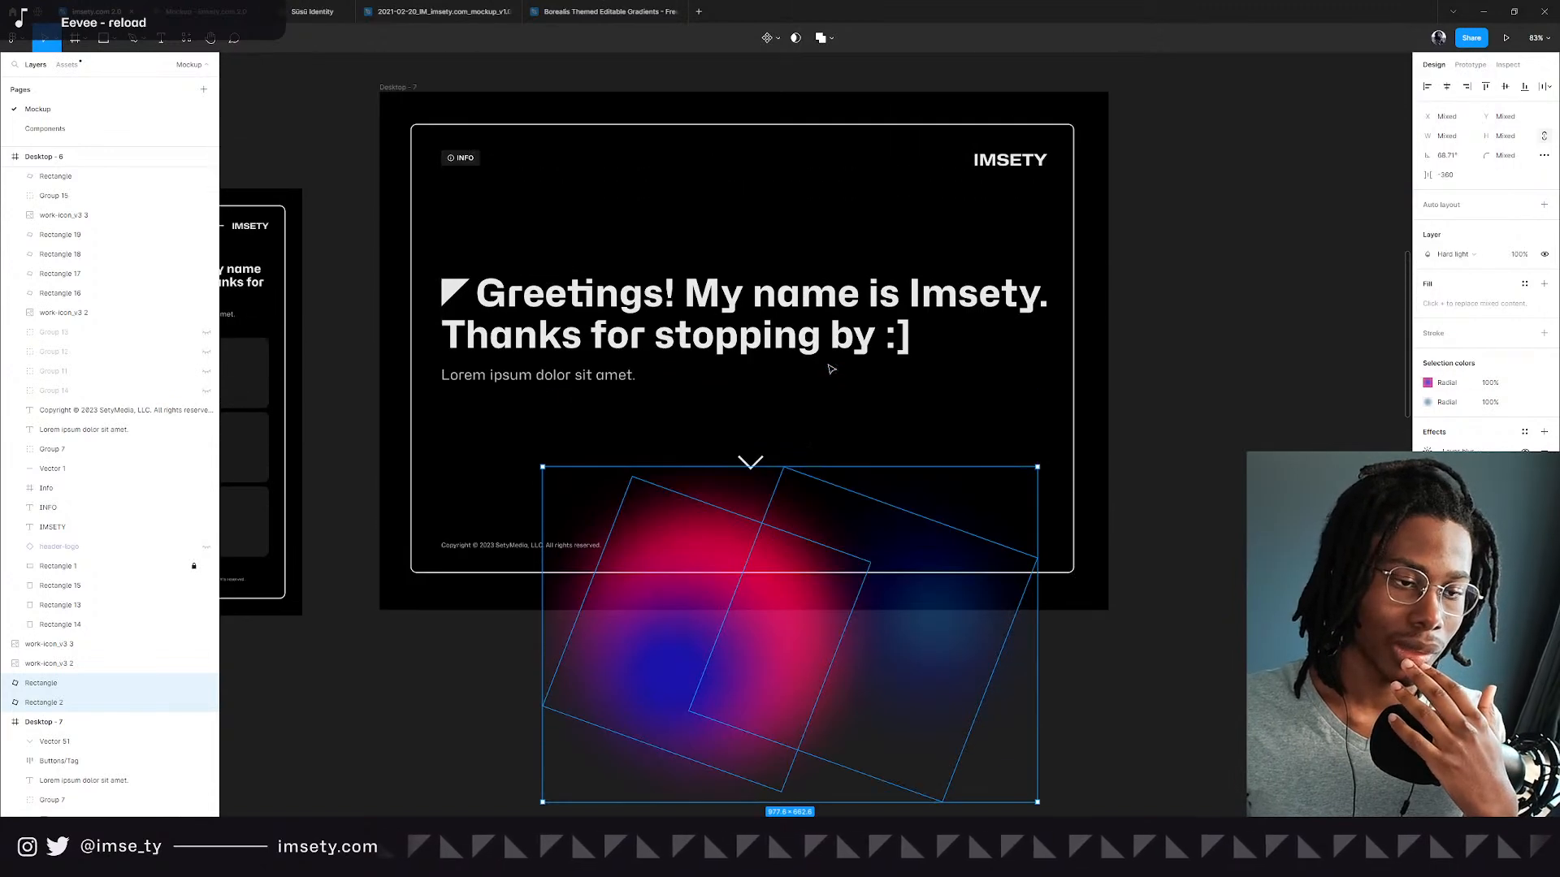
left_click(796, 327)
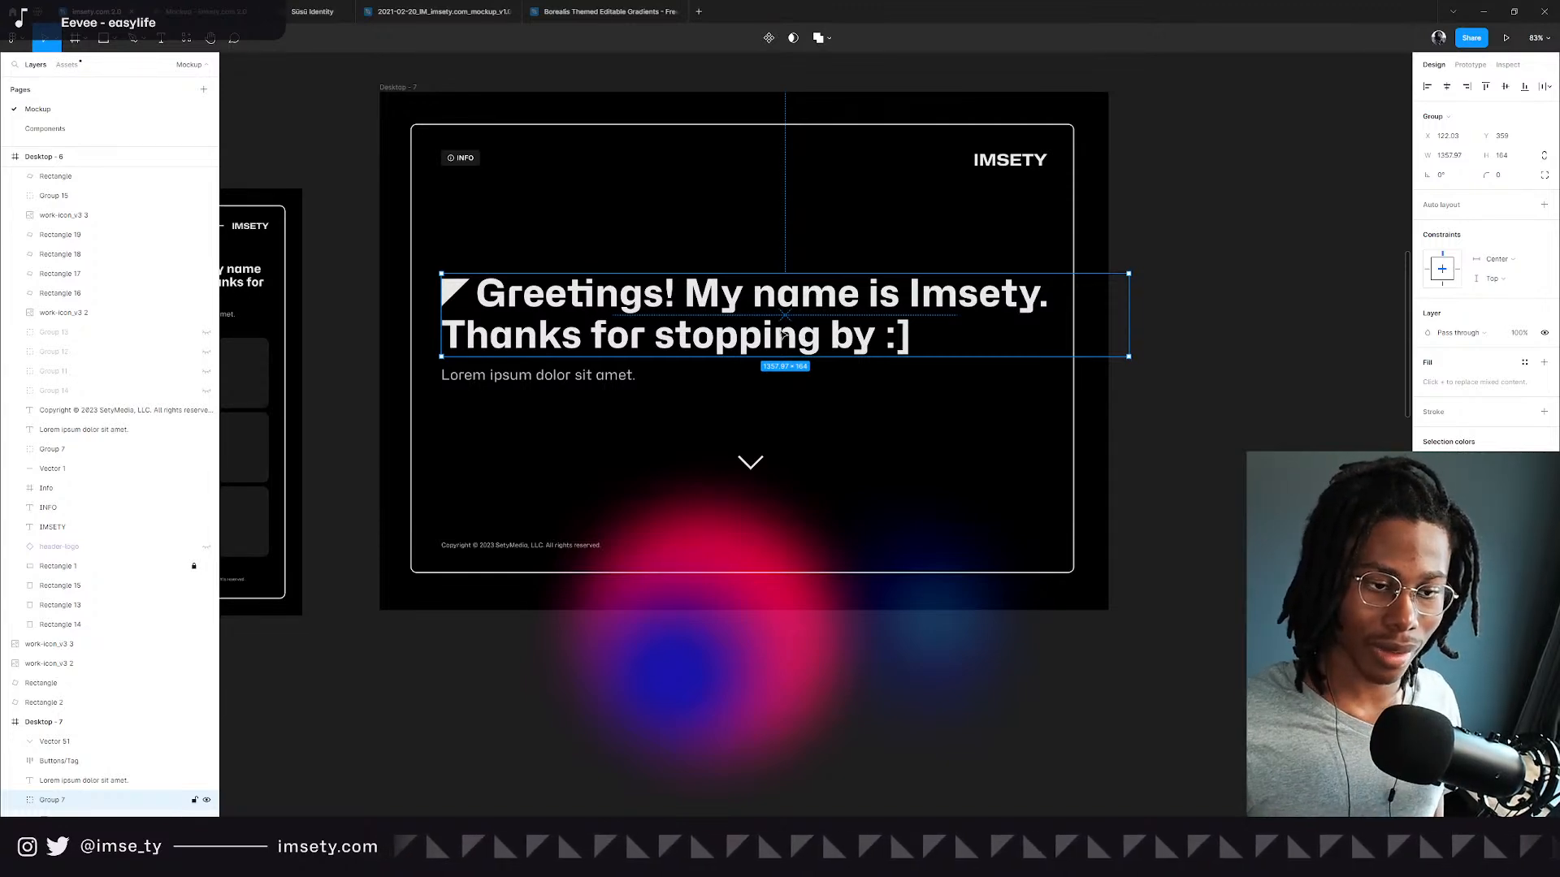
Move both glow rectangles slightly up and left into the Desktop - 7 frame so its lower edge clips them.
scroll(661, 581, "down", 1)
left_click_drag(1135, 685, 642, 638)
left_click_drag(718, 632, 703, 591)
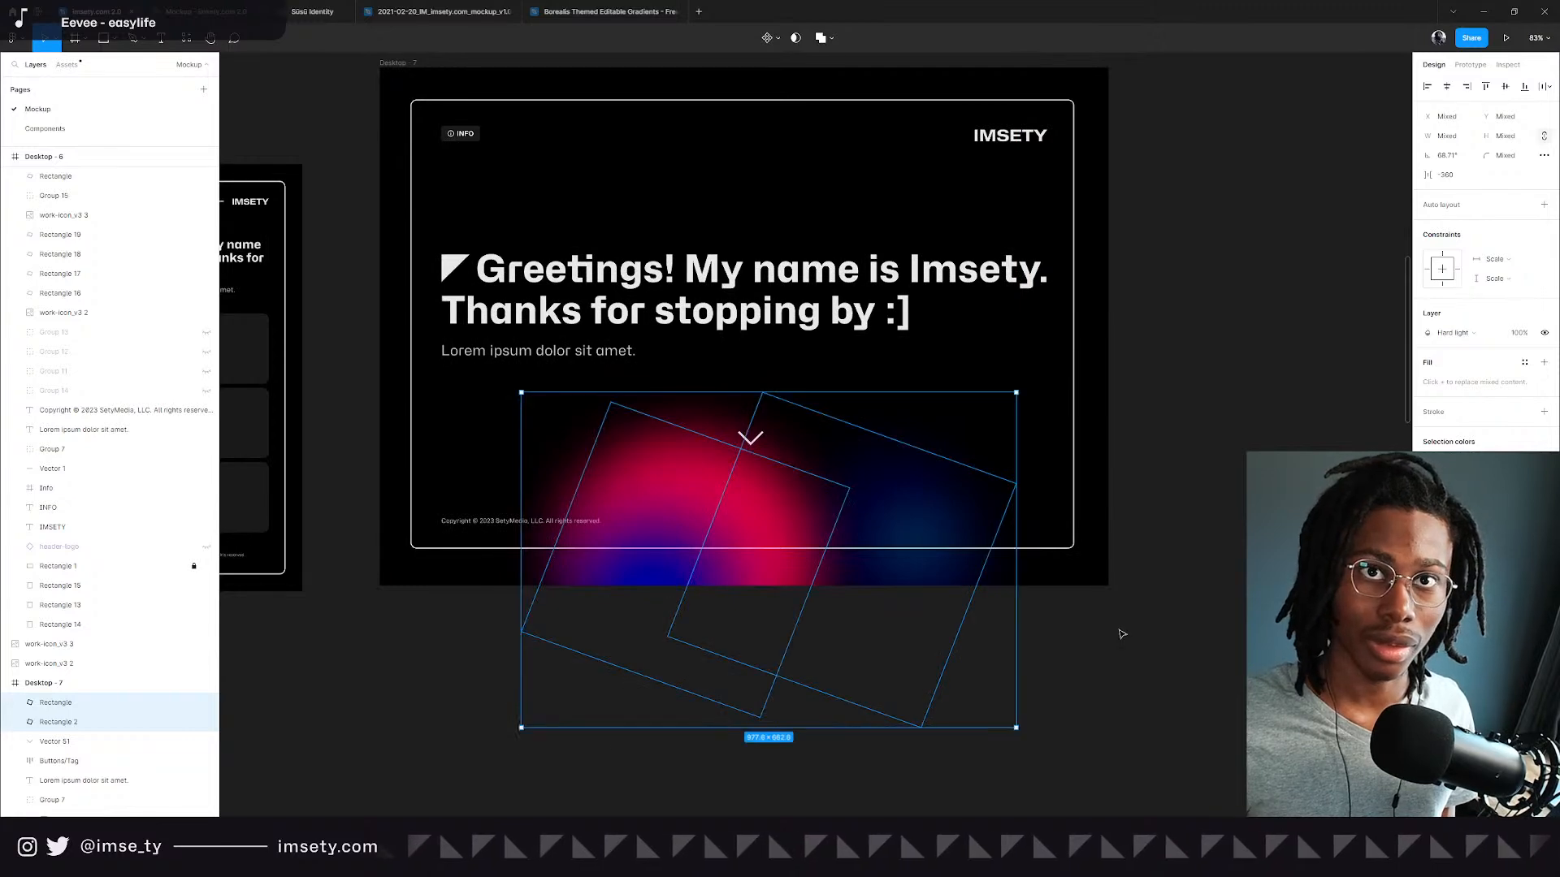
left_click(1209, 583)
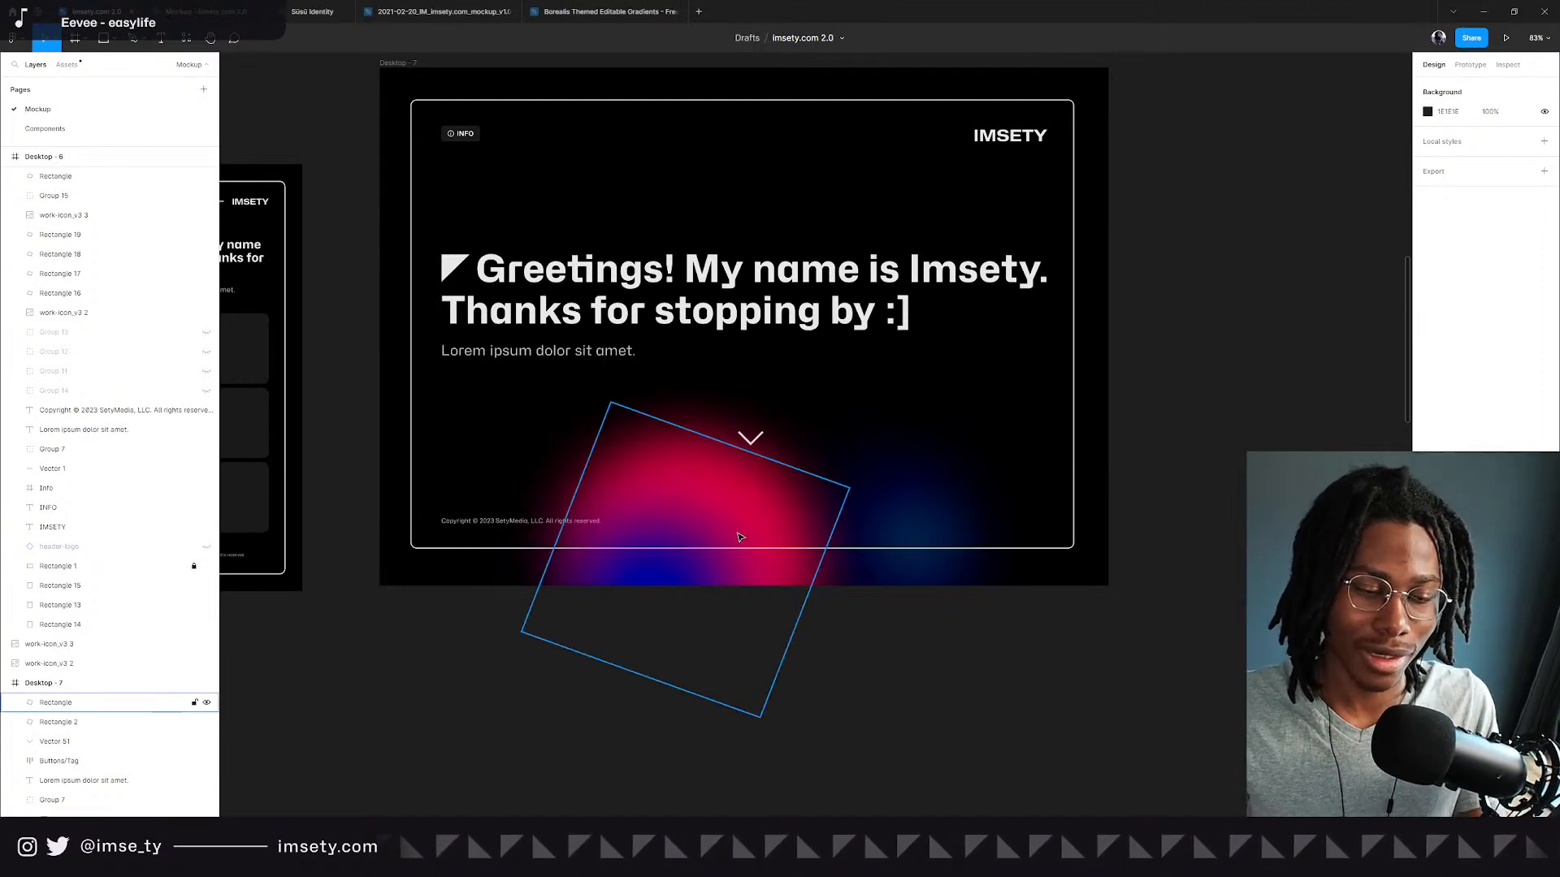
Move the pink and blue glow rectangles closer together over the lower edge of Desktop - 7.
left_click_drag(720, 567, 693, 593)
left_click(850, 586)
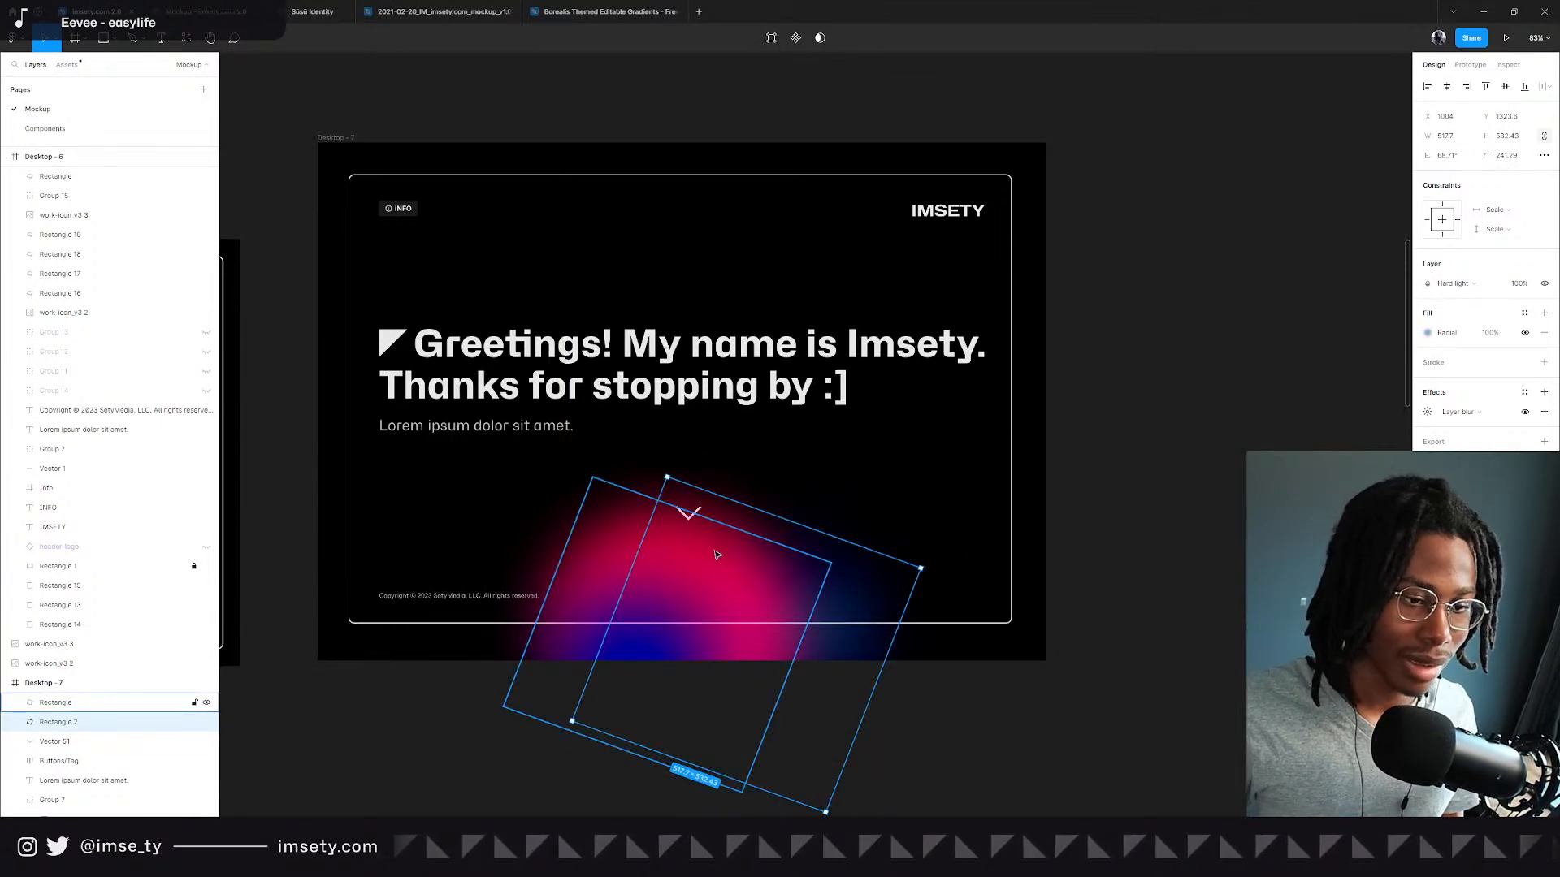
left_click(757, 582)
left_click_drag(731, 605, 704, 633)
Try moving the blue glow to the left side, shifting the pink glow right and rotating the pink one to -60°.
left_click_drag(819, 593, 605, 550)
left_click_drag(697, 596, 801, 586)
left_click_drag(656, 491, 828, 655)
mouse_move(766, 615)
left_mouse_down()
mouse_move(703, 562)
mouse_move(830, 628)
mouse_move(740, 601)
left_mouse_up()
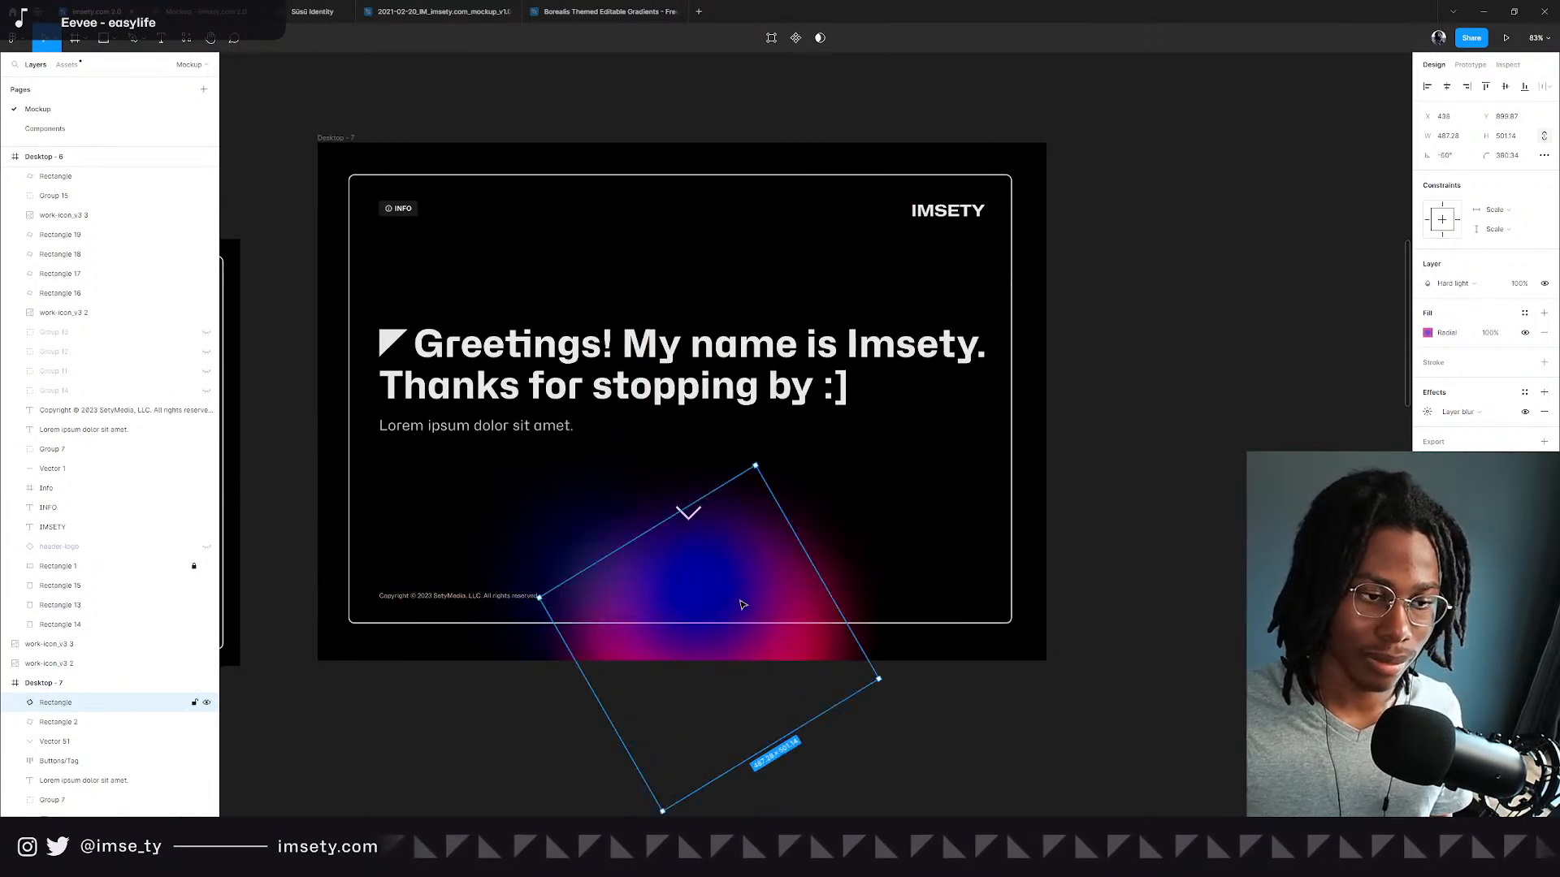
Undo the swapped placement of the two glows and the rotation of the pink one.
key("ctrl+z")
key("ctrl+z")
key("ctrl+z")
key("ctrl+z")
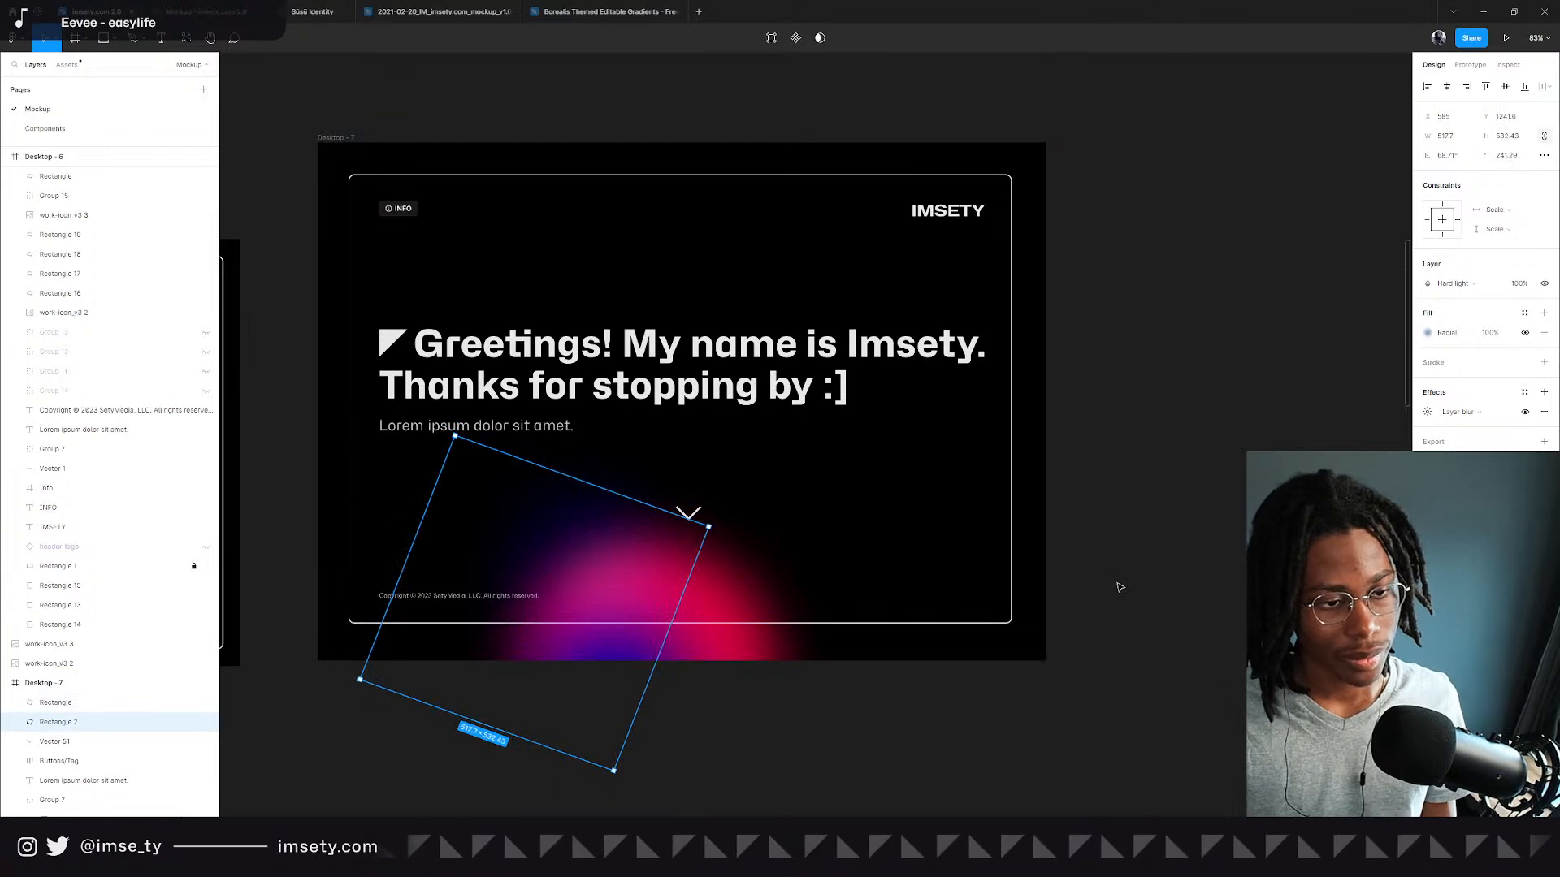
key("ctrl+z")
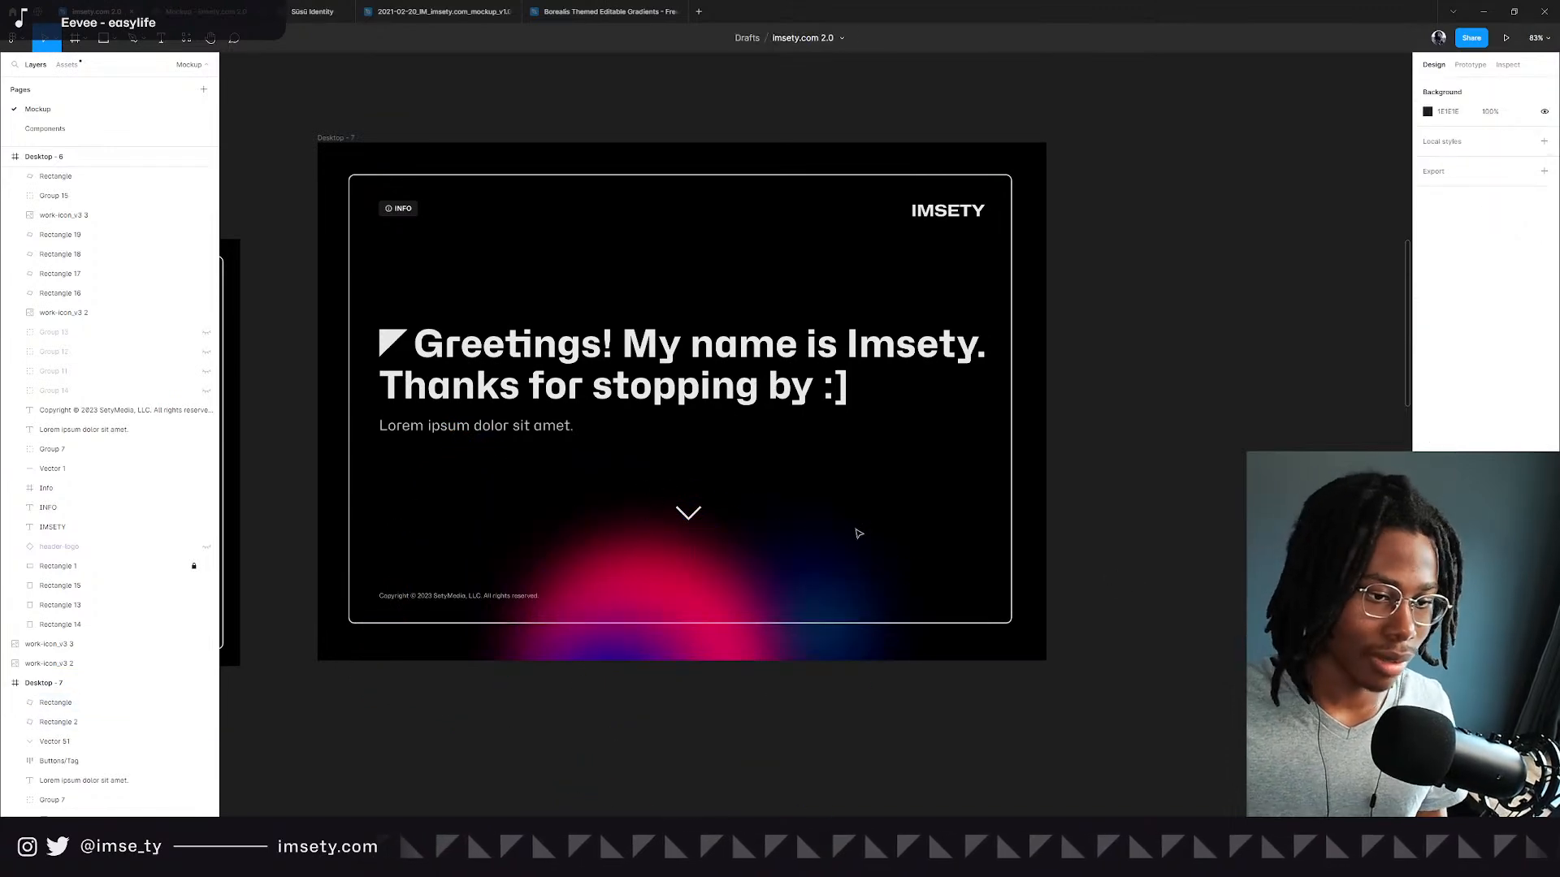
Examine the headline, the down arrow and the glow of Desktop - 7 up close.
scroll(693, 449, "up", 1)
scroll(658, 492, "up", 1)
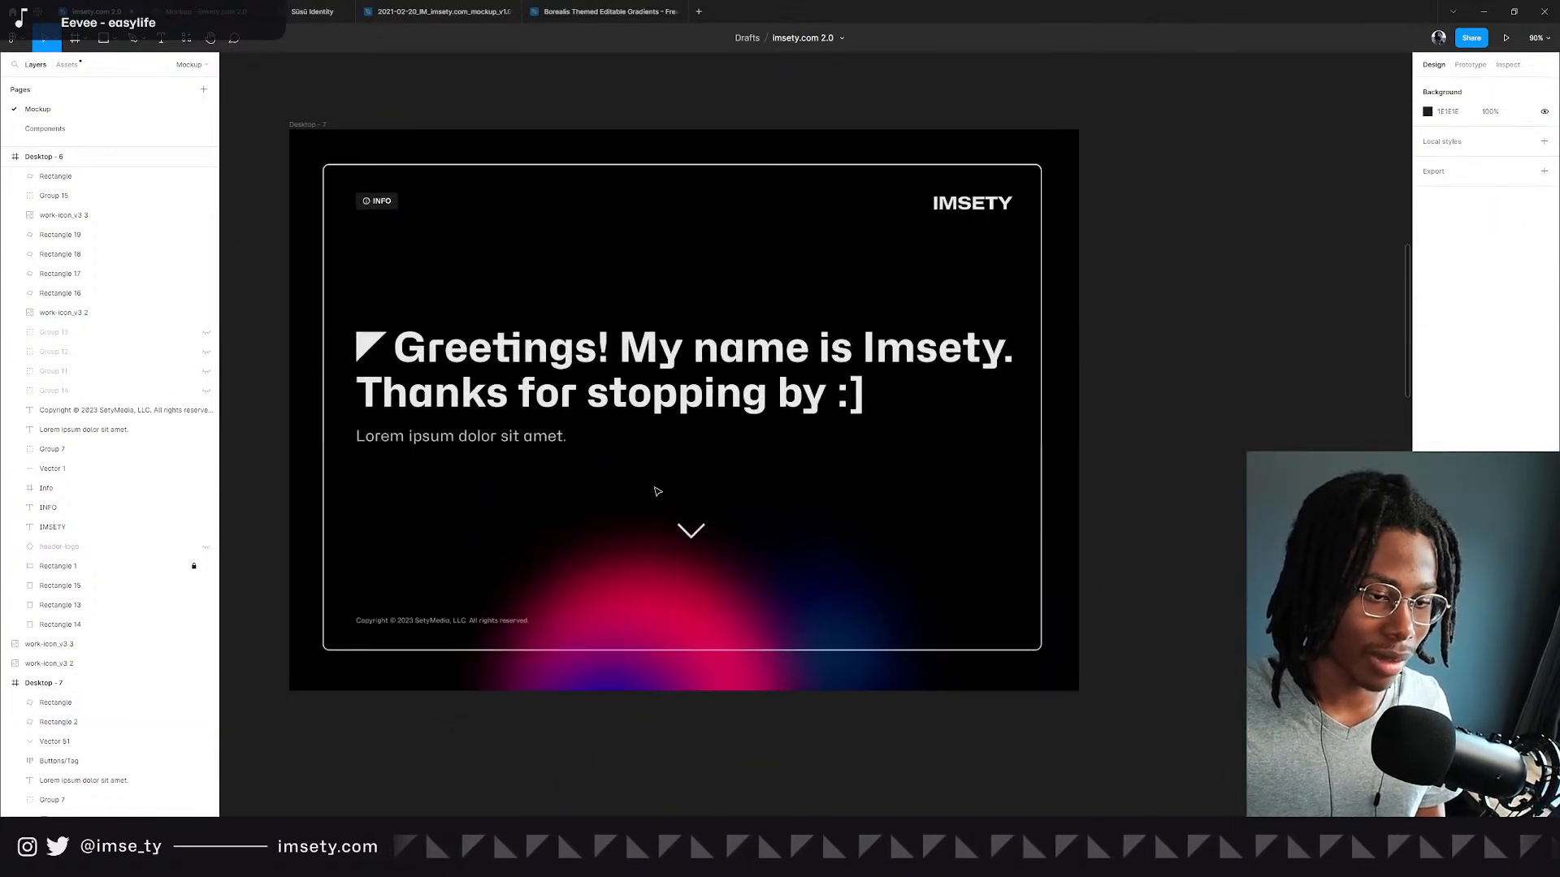
scroll(658, 492, "up", 1)
left_click_drag(693, 382, 747, 410)
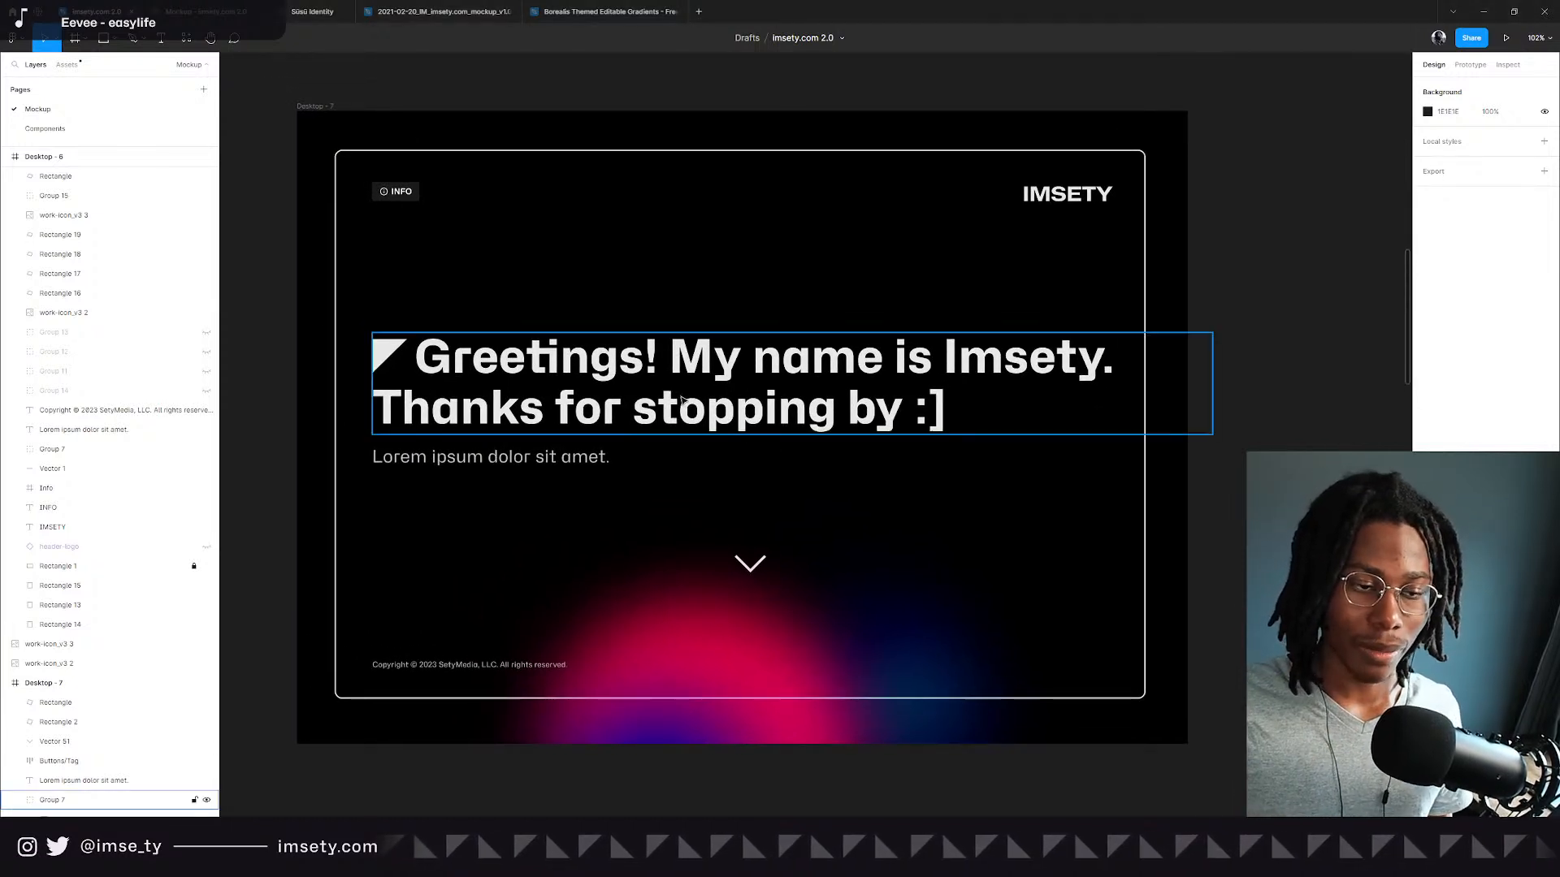
left_click(947, 416)
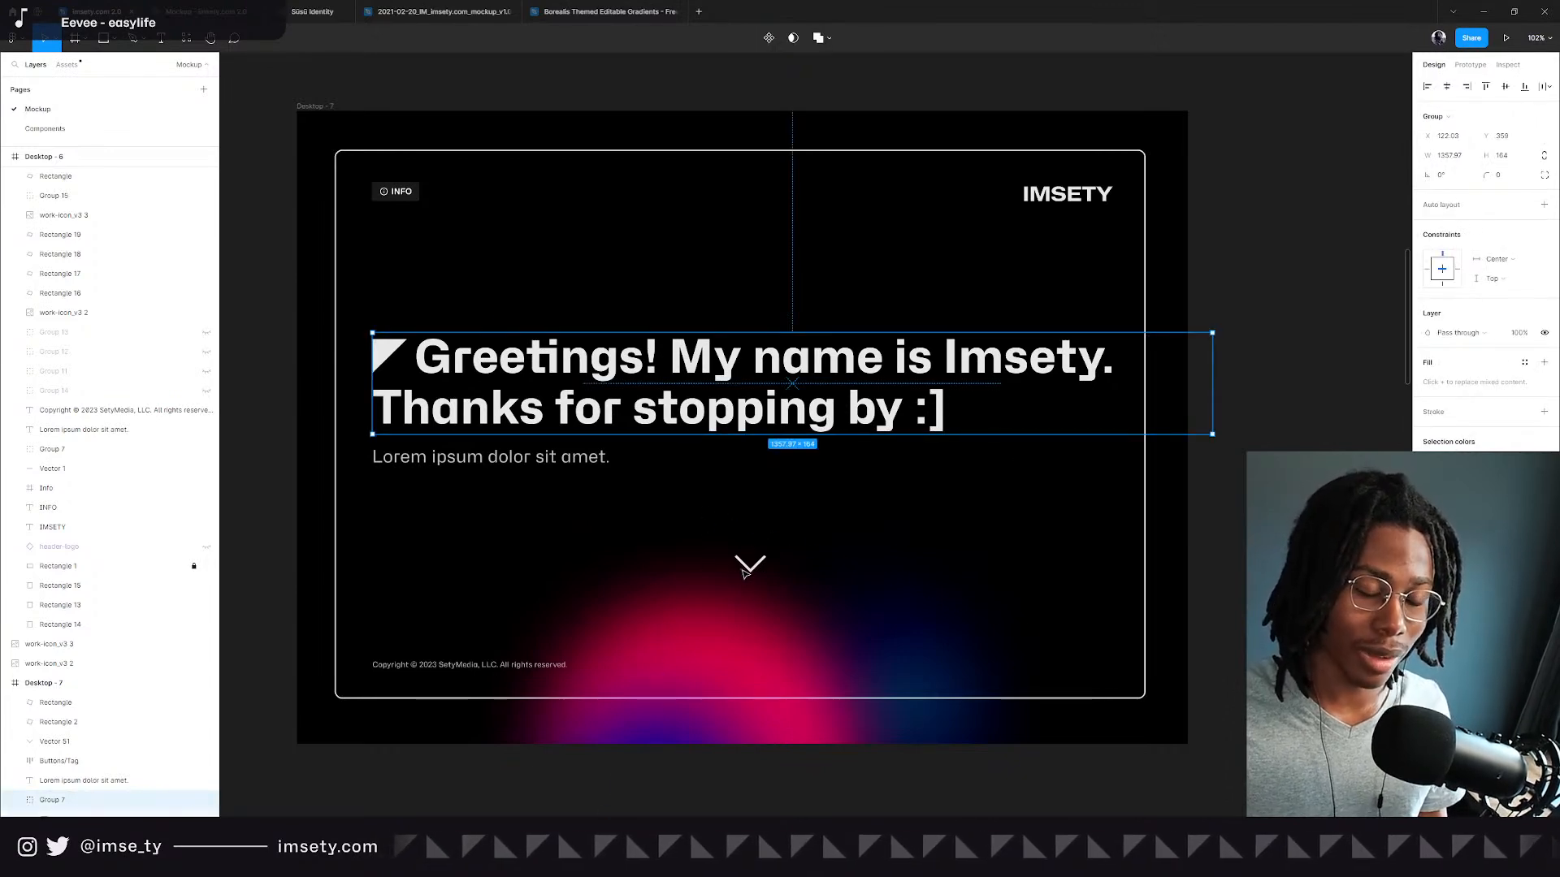
scroll(764, 568, "down", 1)
scroll(764, 571, "up", 3)
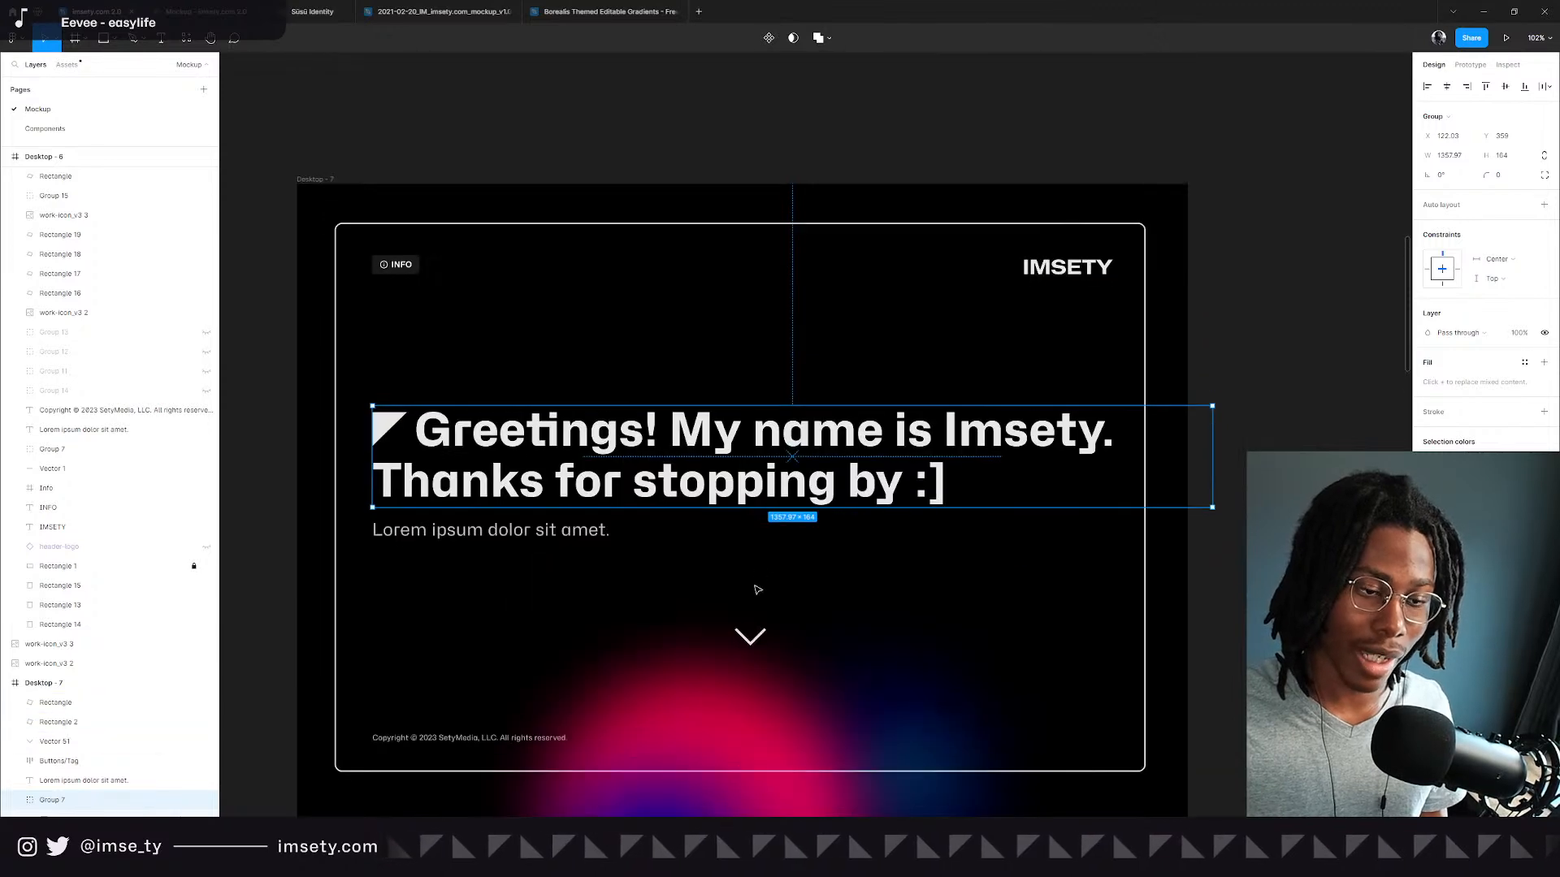
Compare the Desktop - 7 landing frame with the Desktop - 6 layout and its three icon cards.
scroll(652, 555, "down", 5)
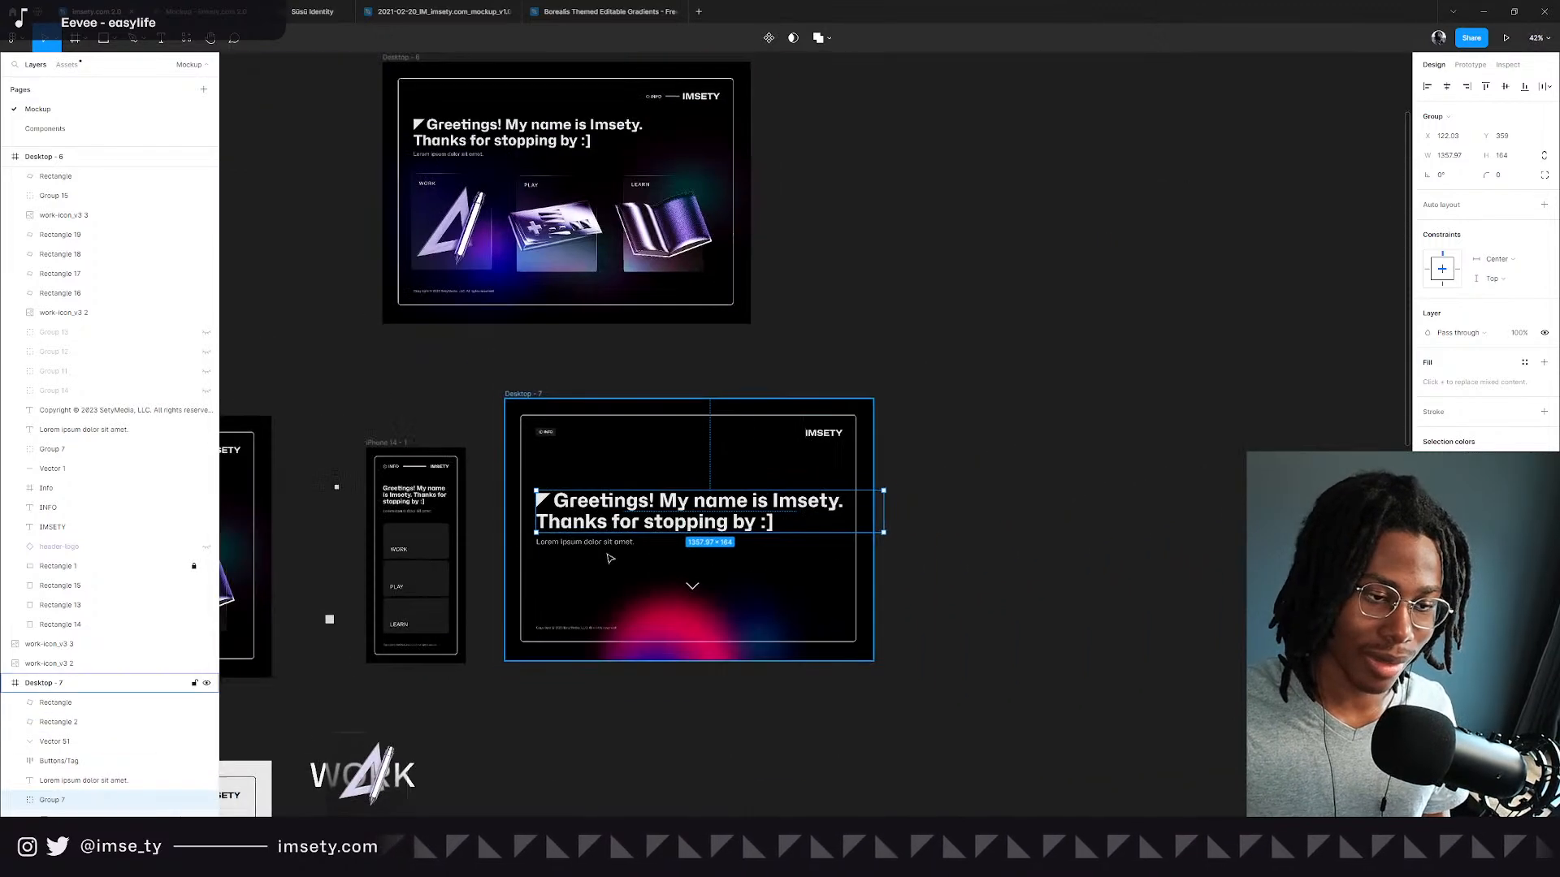
scroll(486, 366, "up", 3)
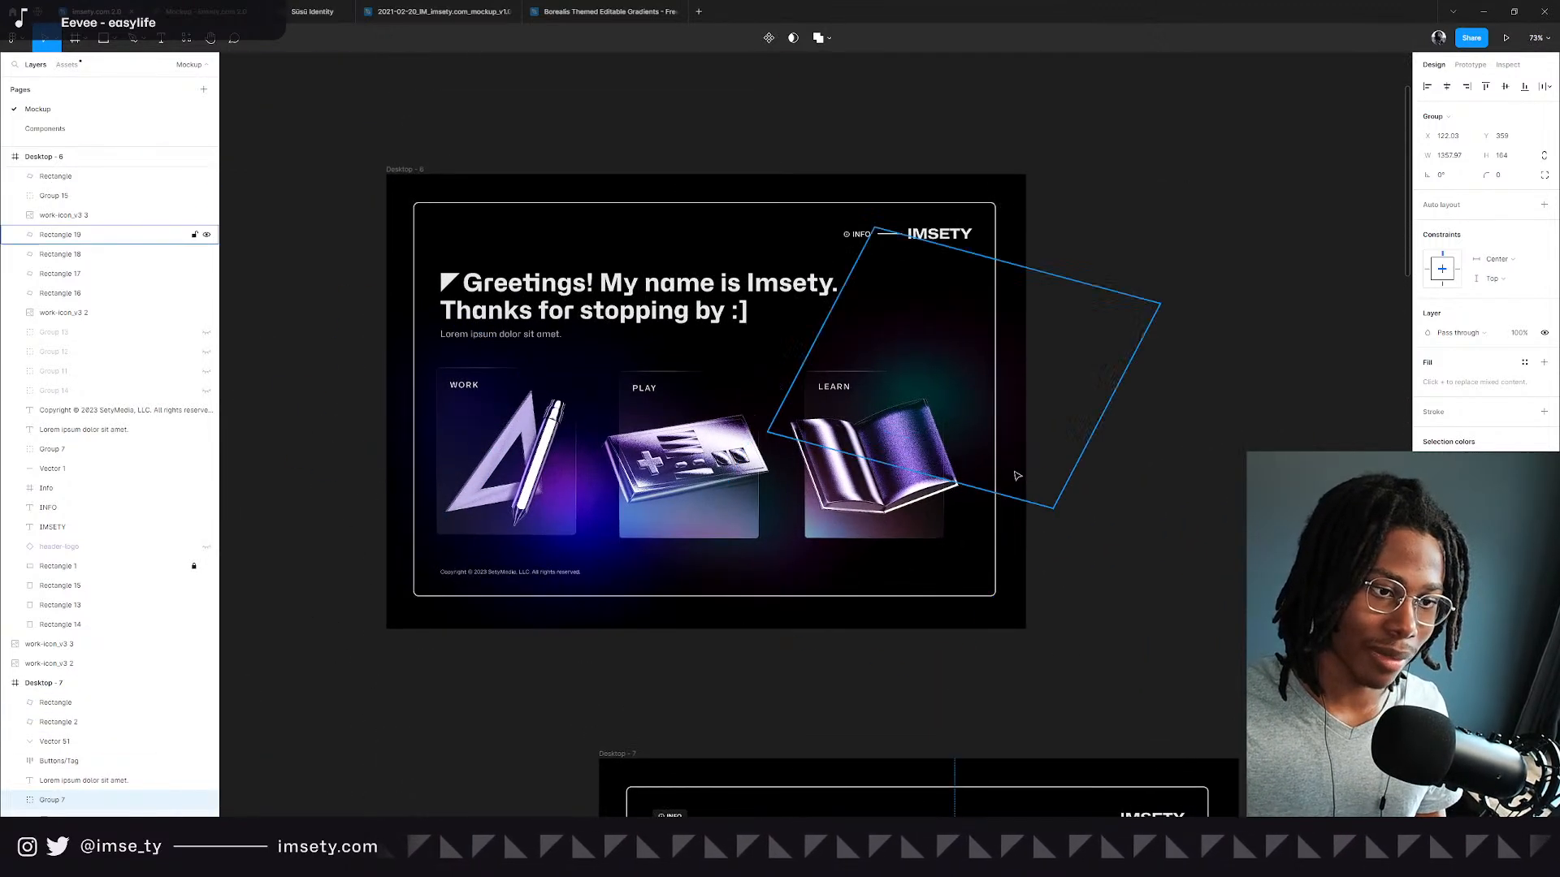
scroll(759, 533, "up", 1)
scroll(759, 534, "down", 5)
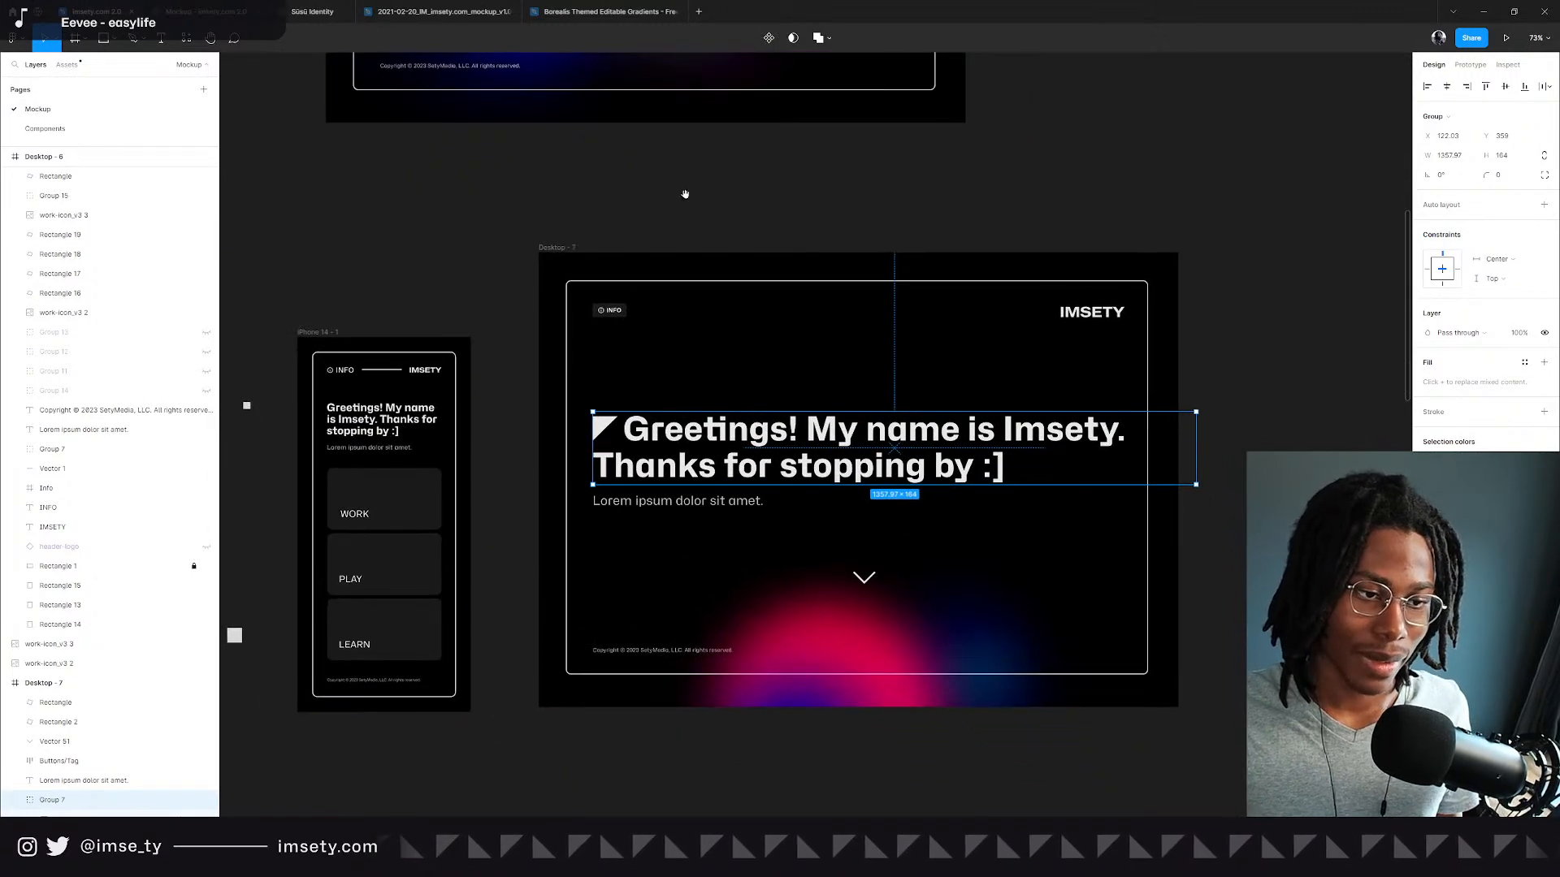
left_click(235, 635)
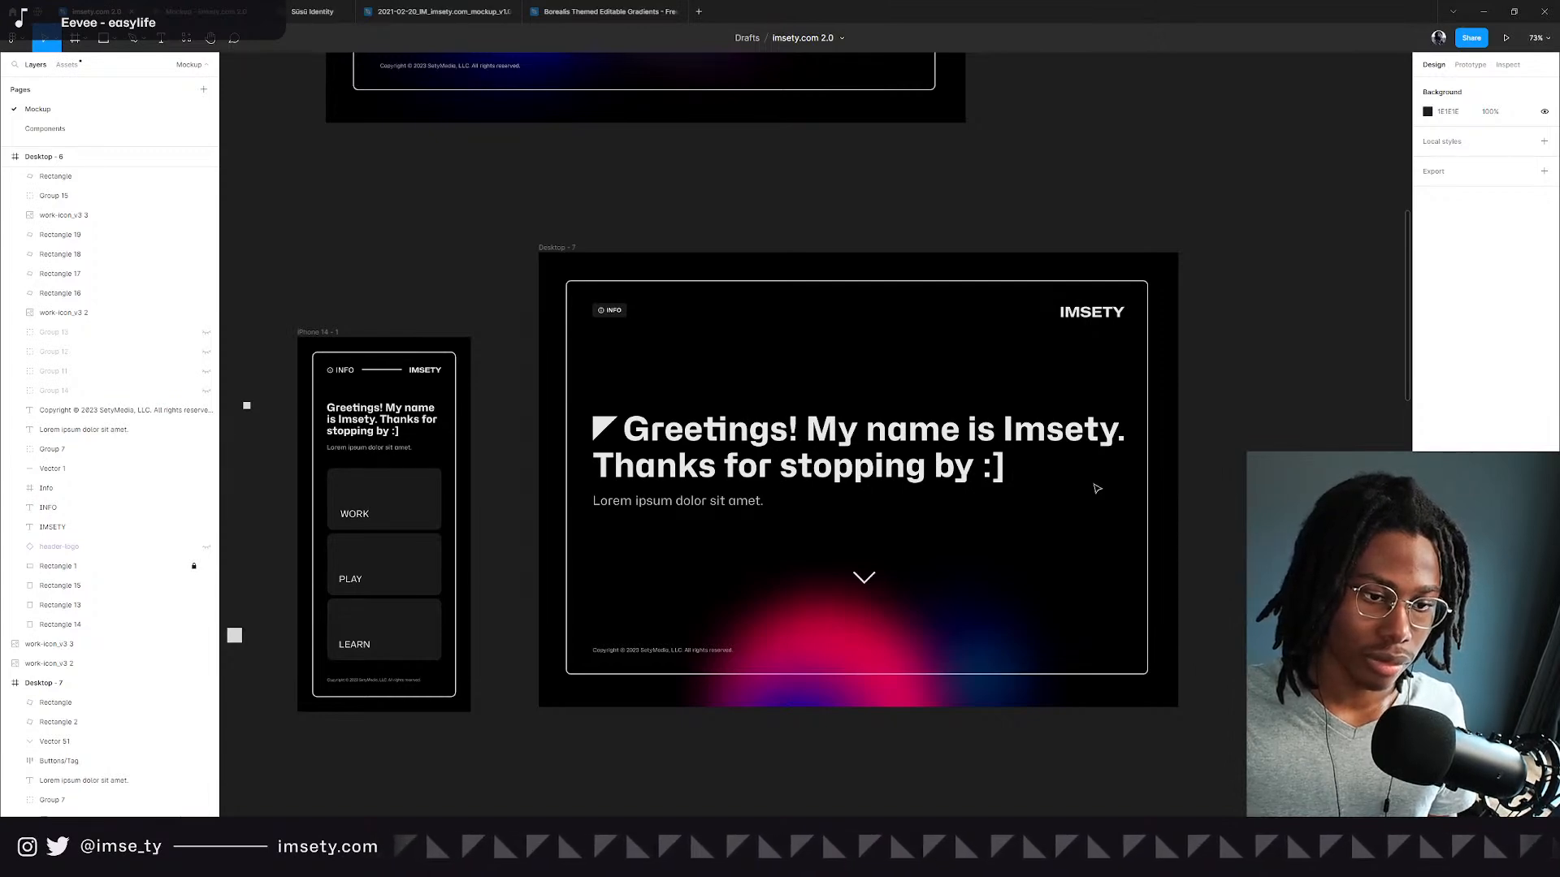
scroll(1097, 488, "down", 10)
scroll(902, 196, "up", 10)
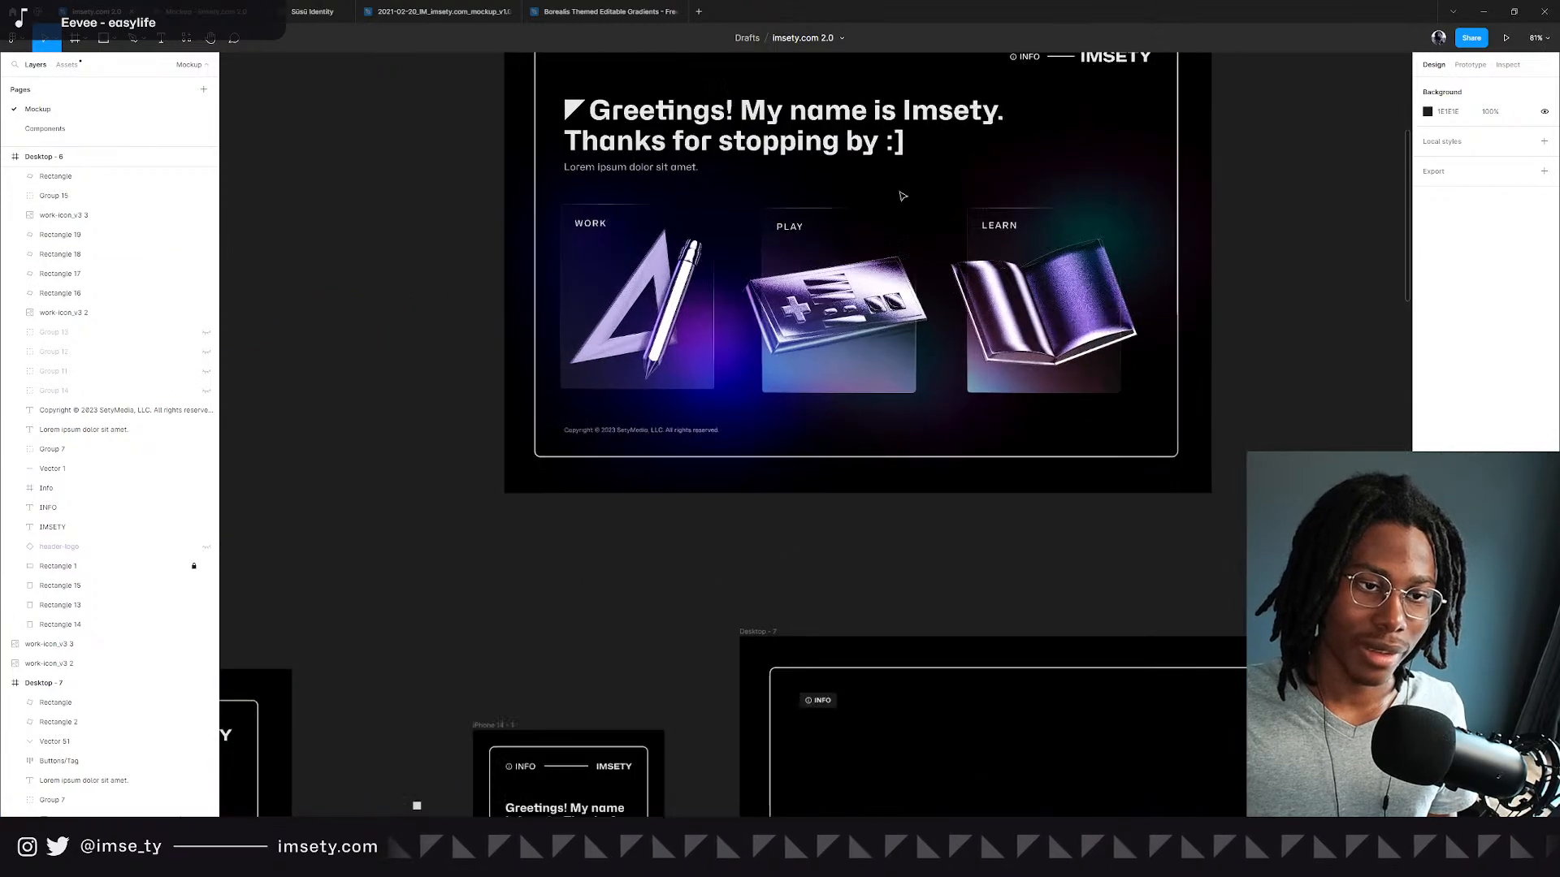
left_click_drag(878, 249, 847, 432)
left_click_drag(990, 569, 640, 75)
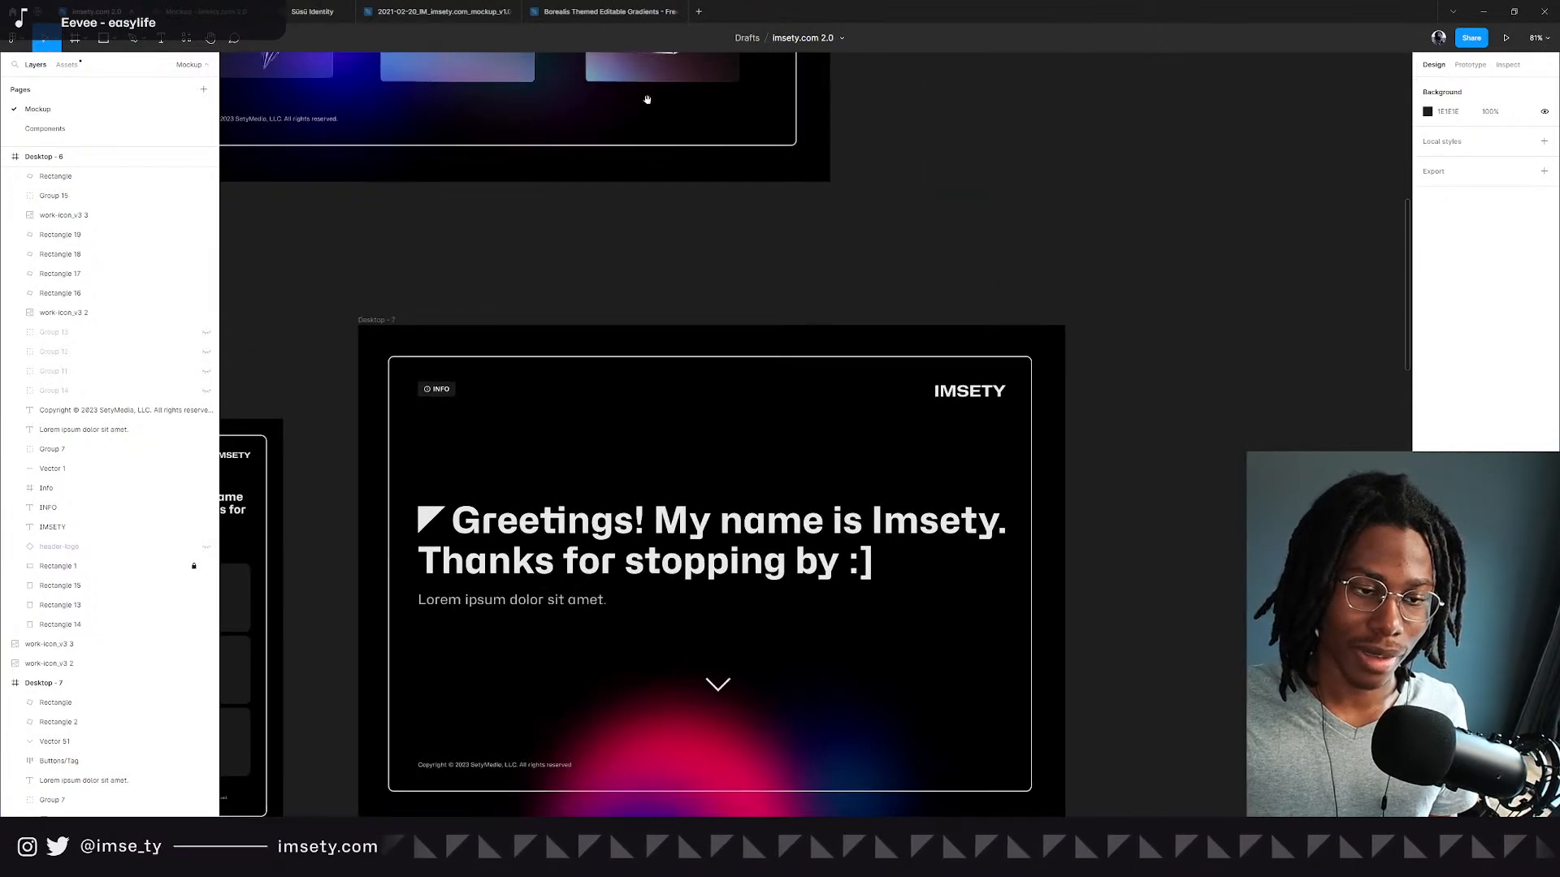
scroll(690, 495, "down", 2)
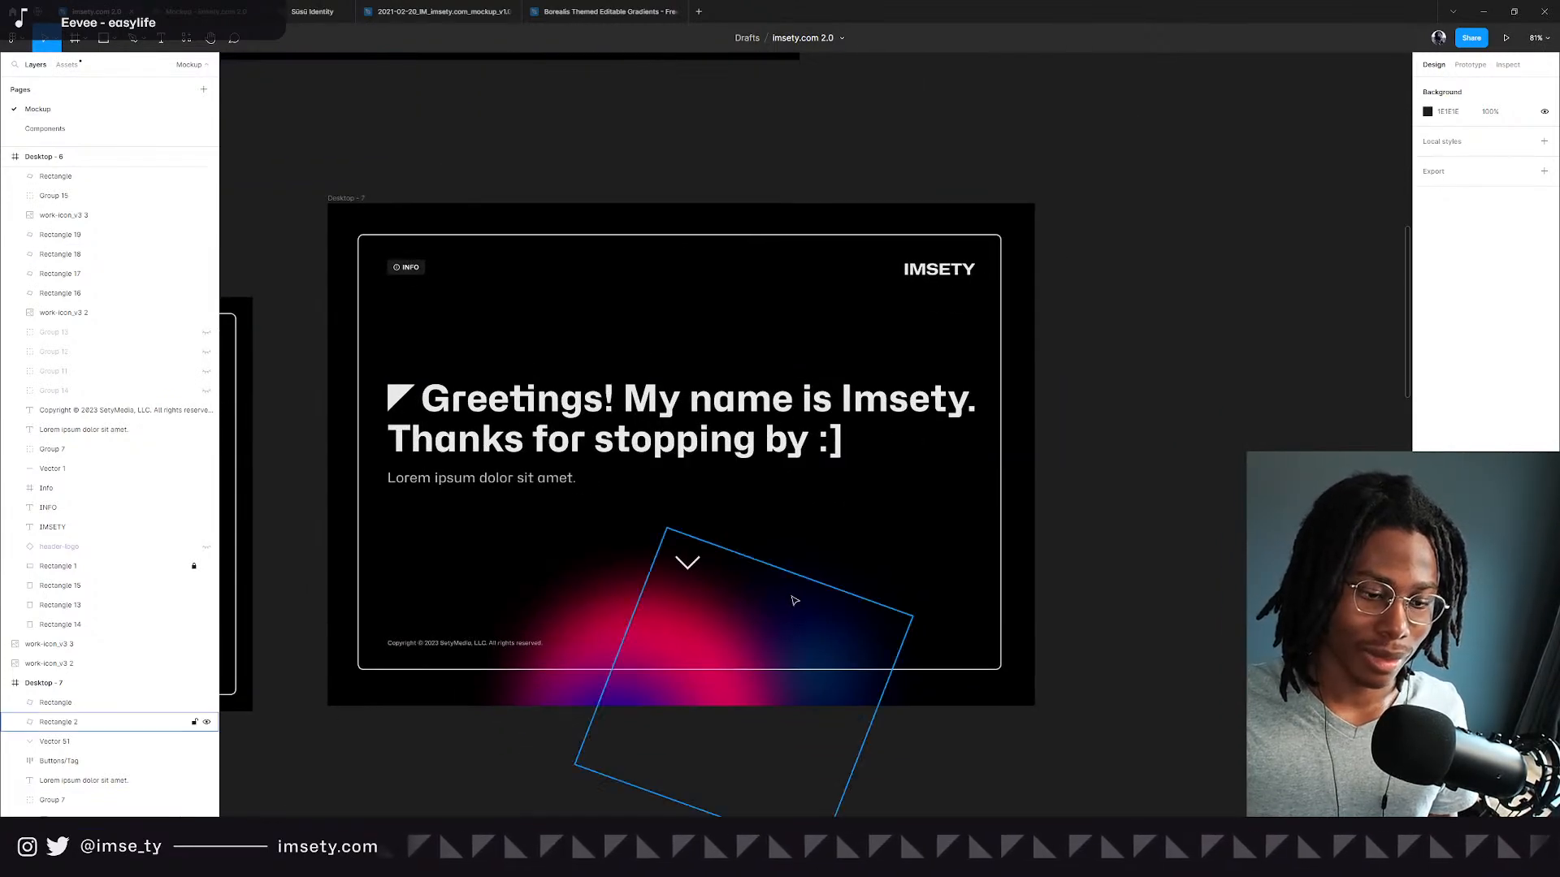
Switch to the Edge browser and open bard.google.com in an InPrivate window for layout reference.
key("alt+Tab")
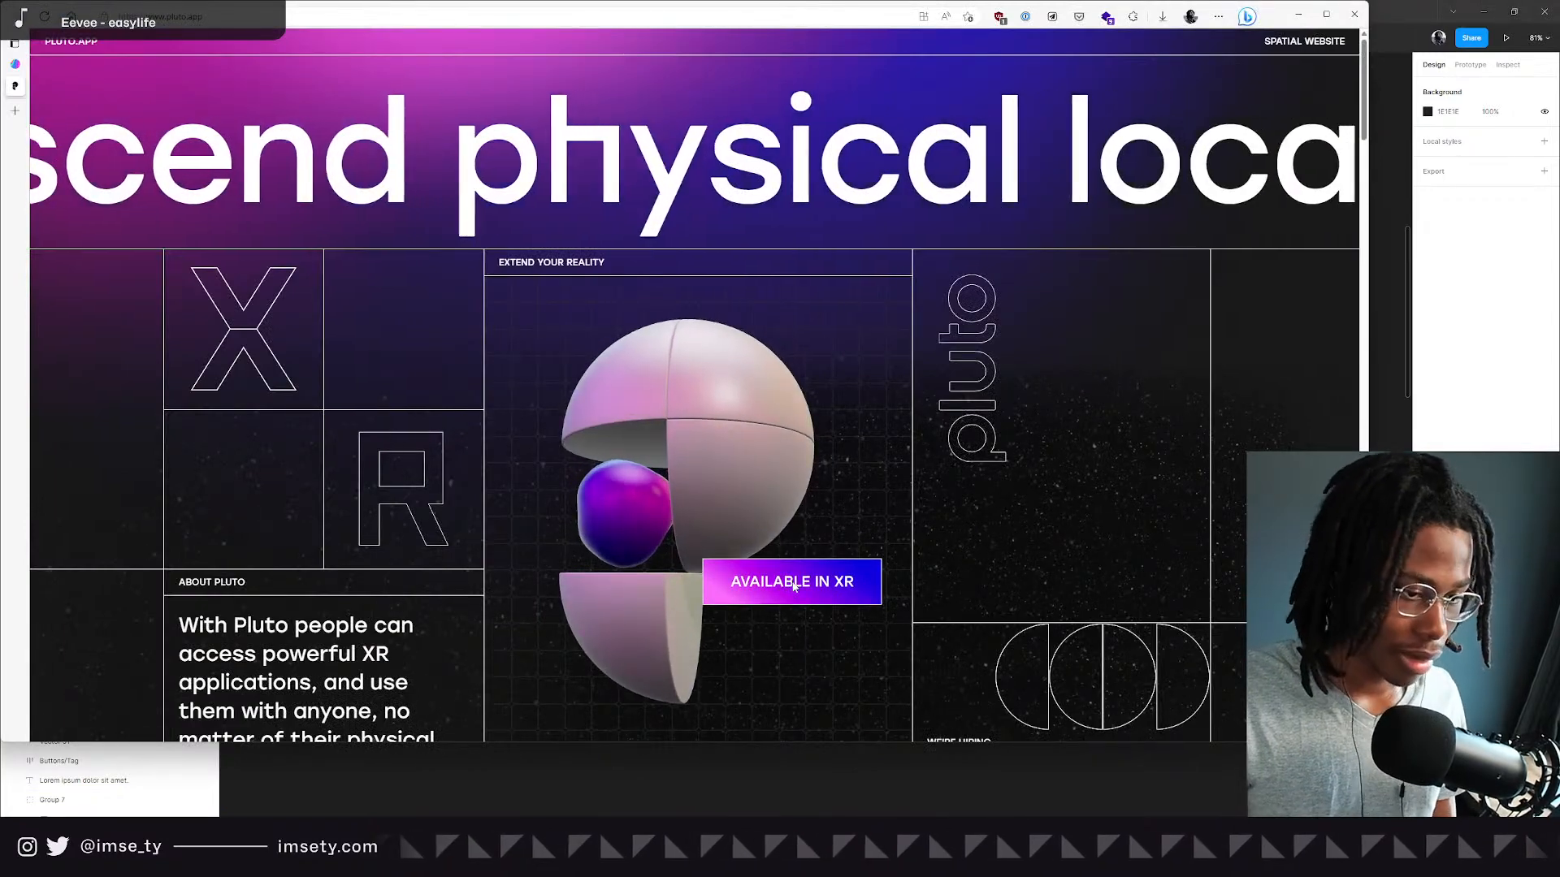
key("ctrl+t")
type("bar")
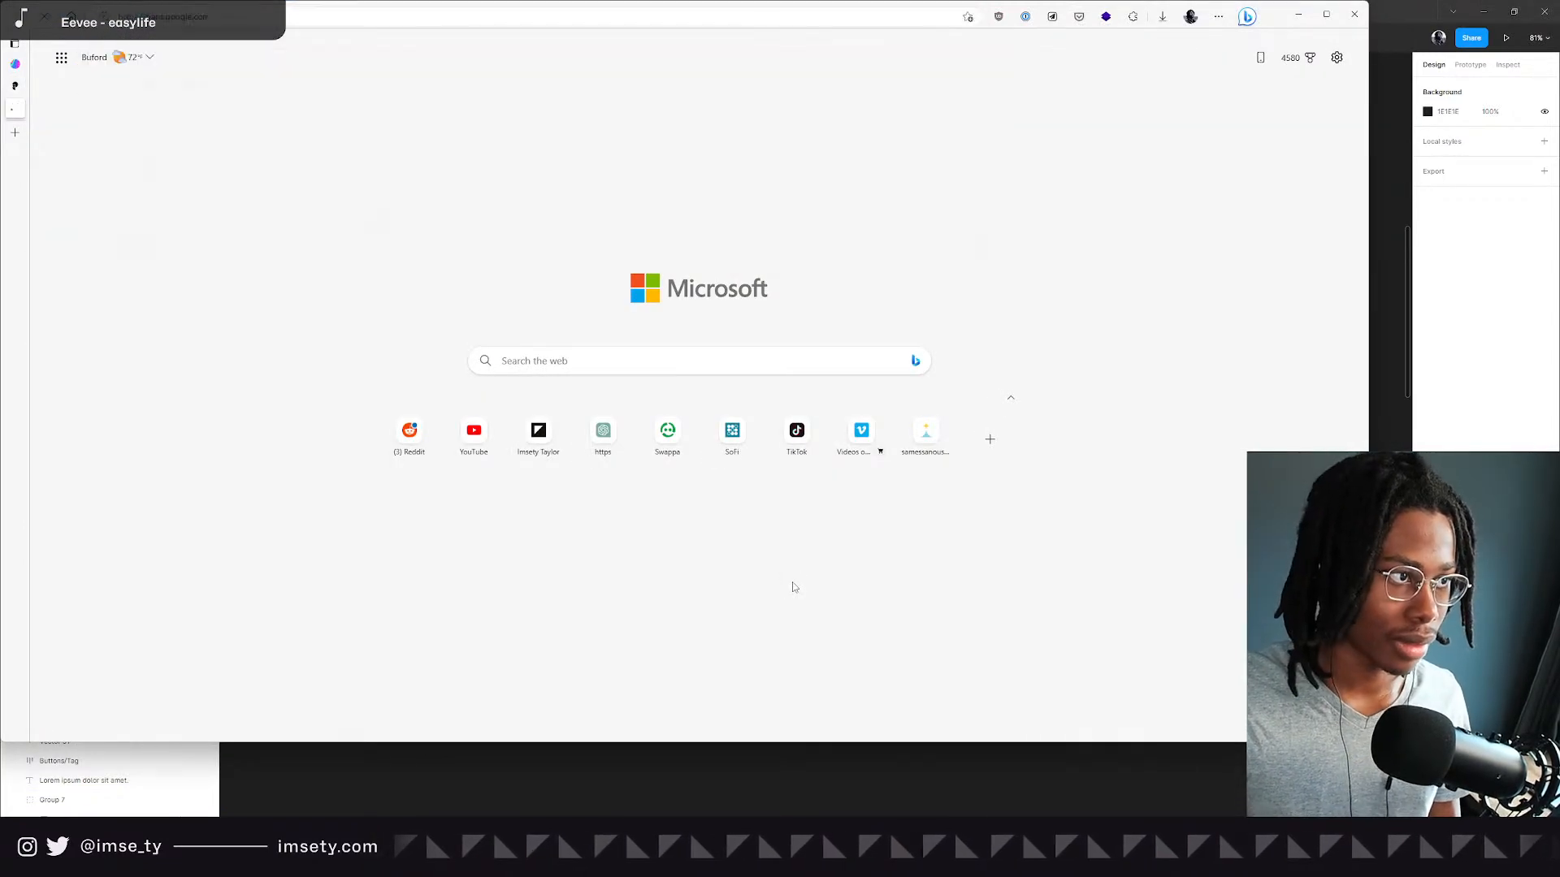
key("Return")
key("ctrl+l")
key("ctrl+shift+n")
type("bard.google.com")
key("Return")
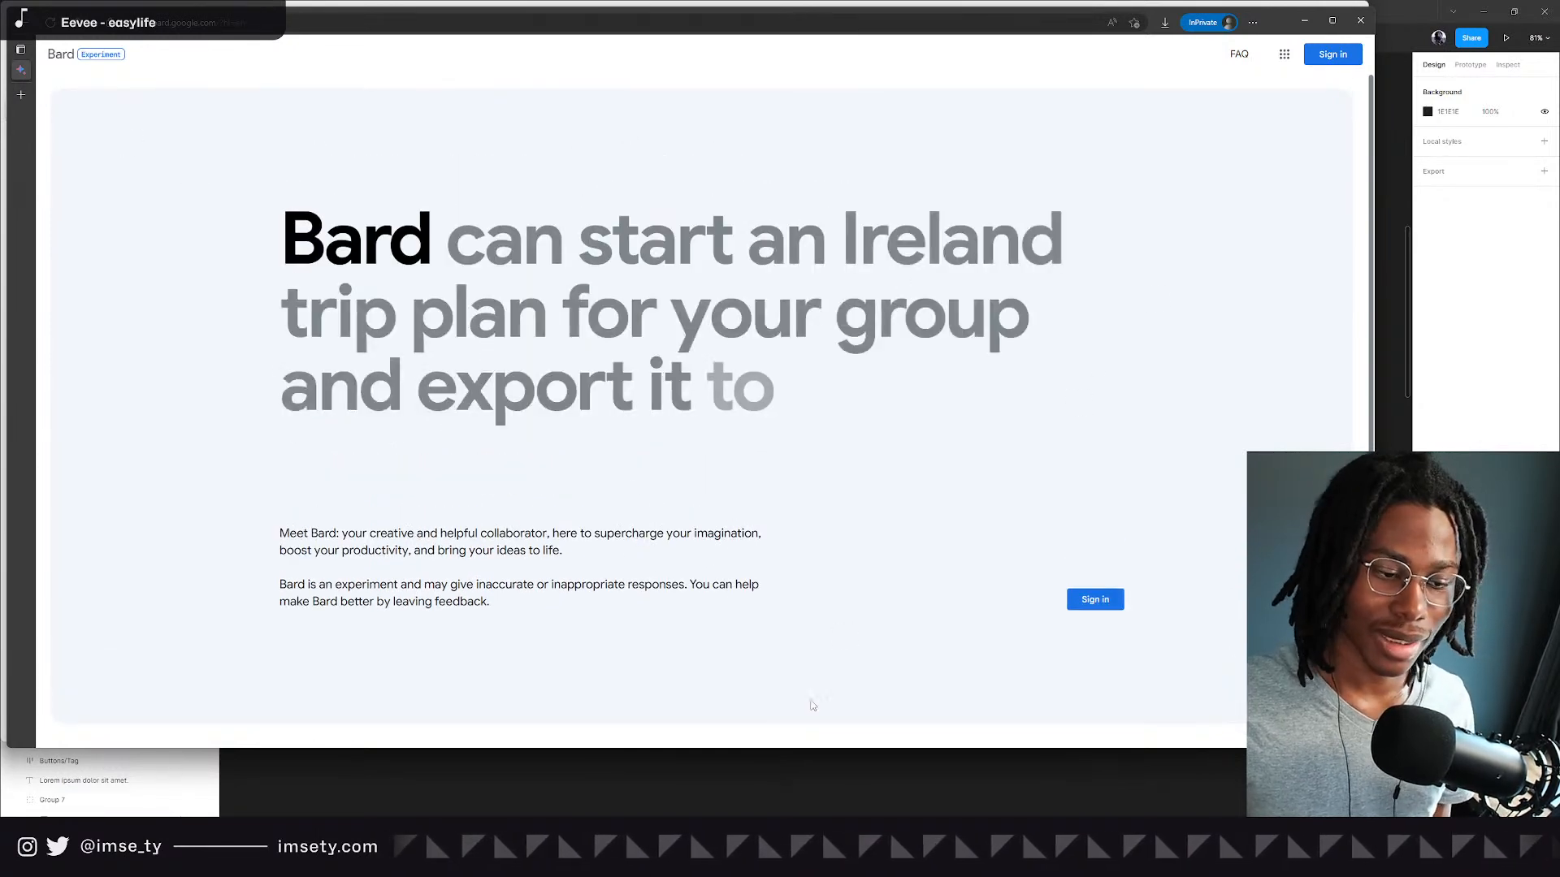
Switch back to the imsety.com 2.0 file in Figma and try shifting the glow slightly within Desktop - 7.
left_click(784, 774)
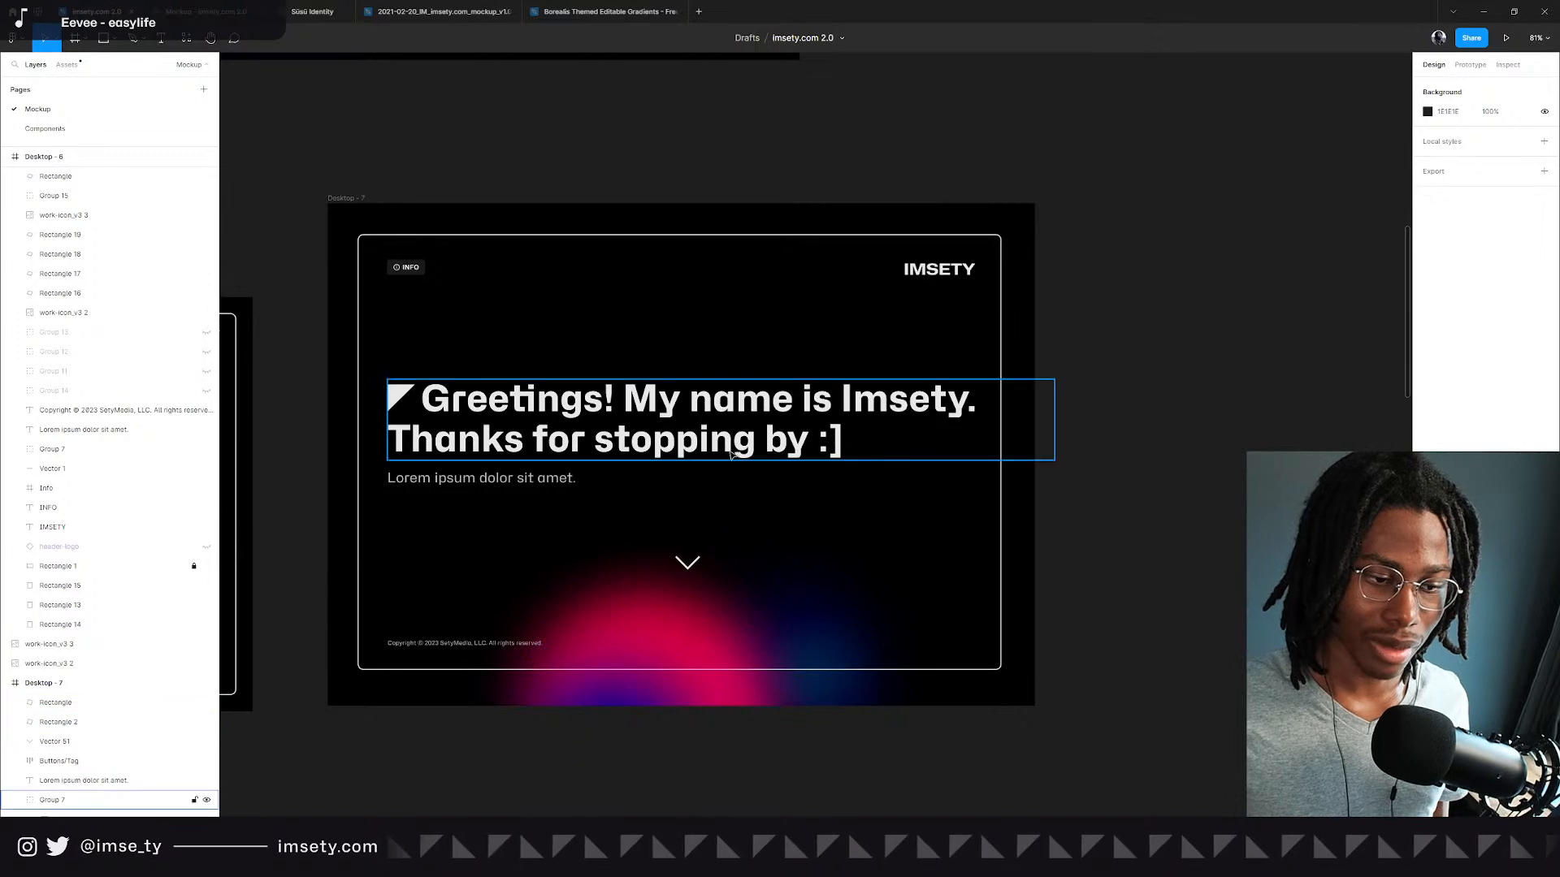
left_click_drag(744, 698, 793, 719)
key("ctrl+z")
left_click(1055, 690)
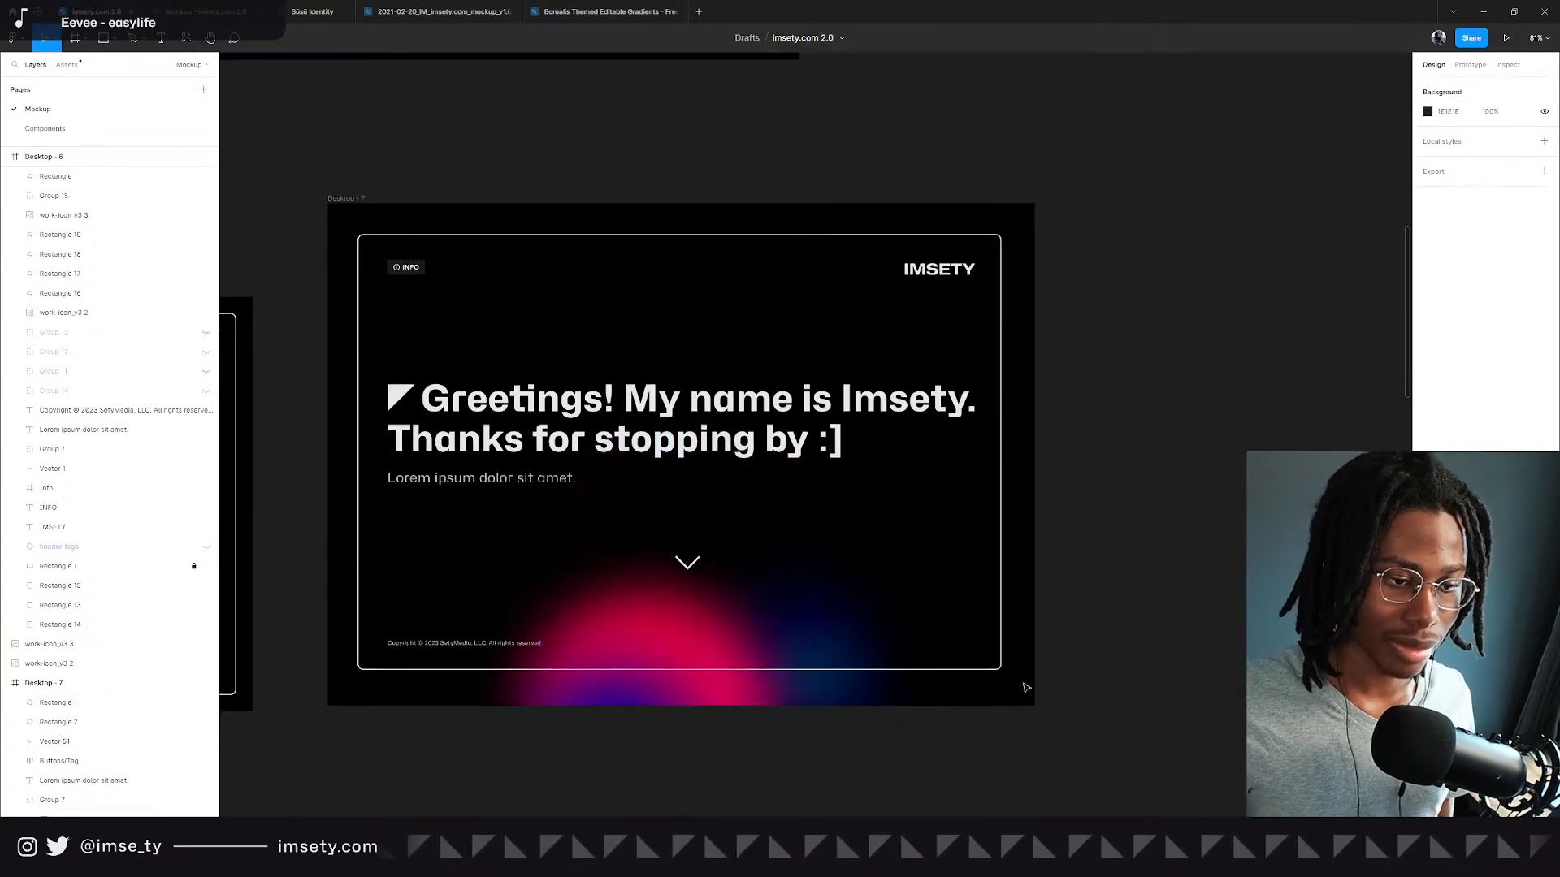
scroll(707, 584, "down", 2)
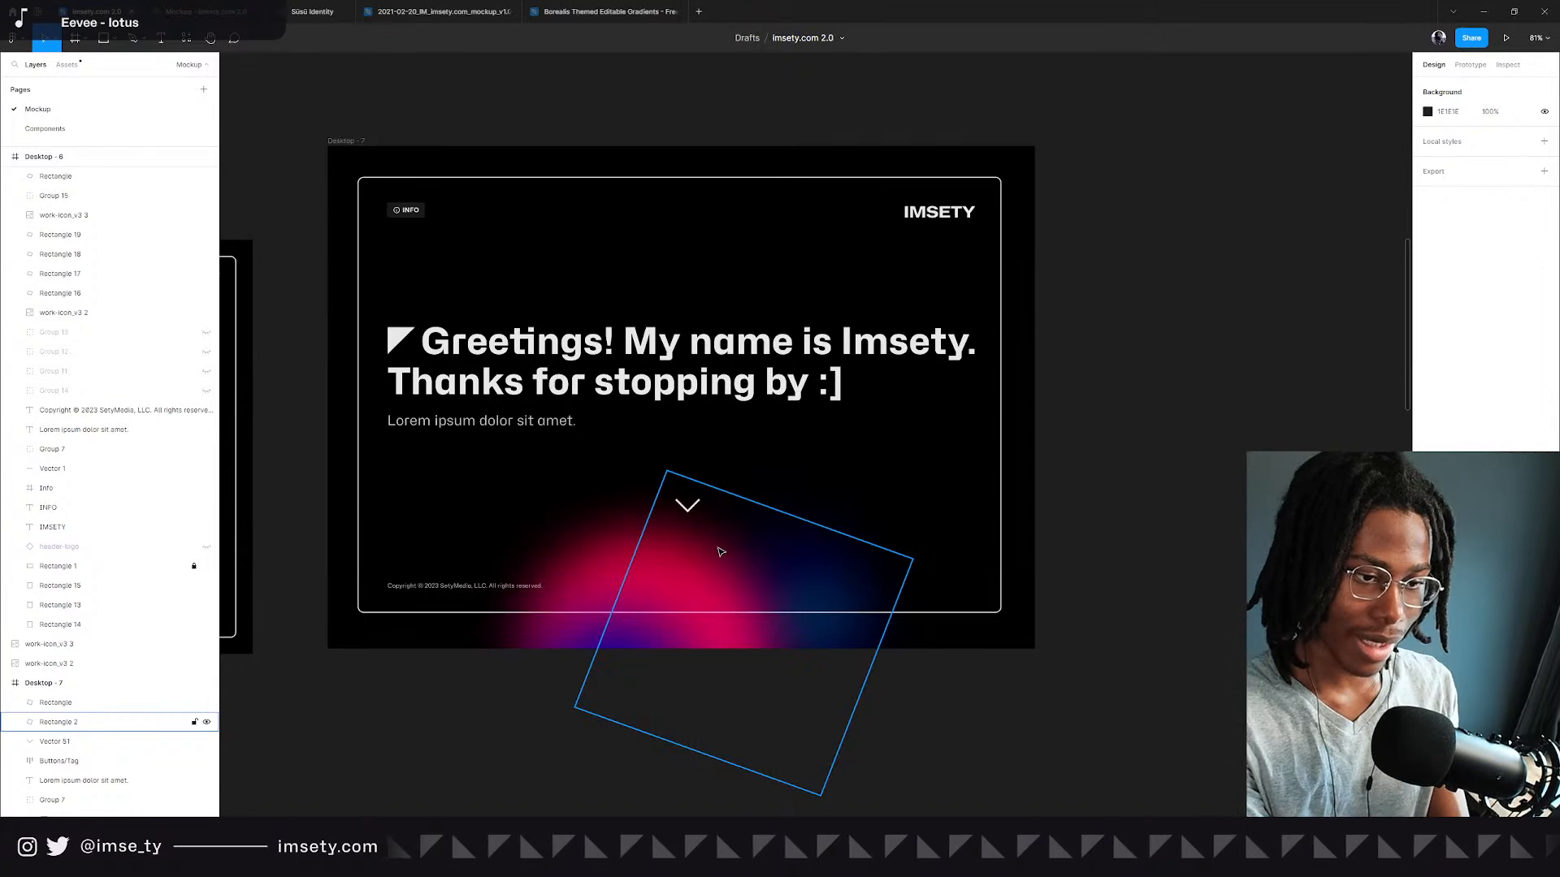
left_click_drag(535, 505, 1167, 680)
left_click(1176, 569)
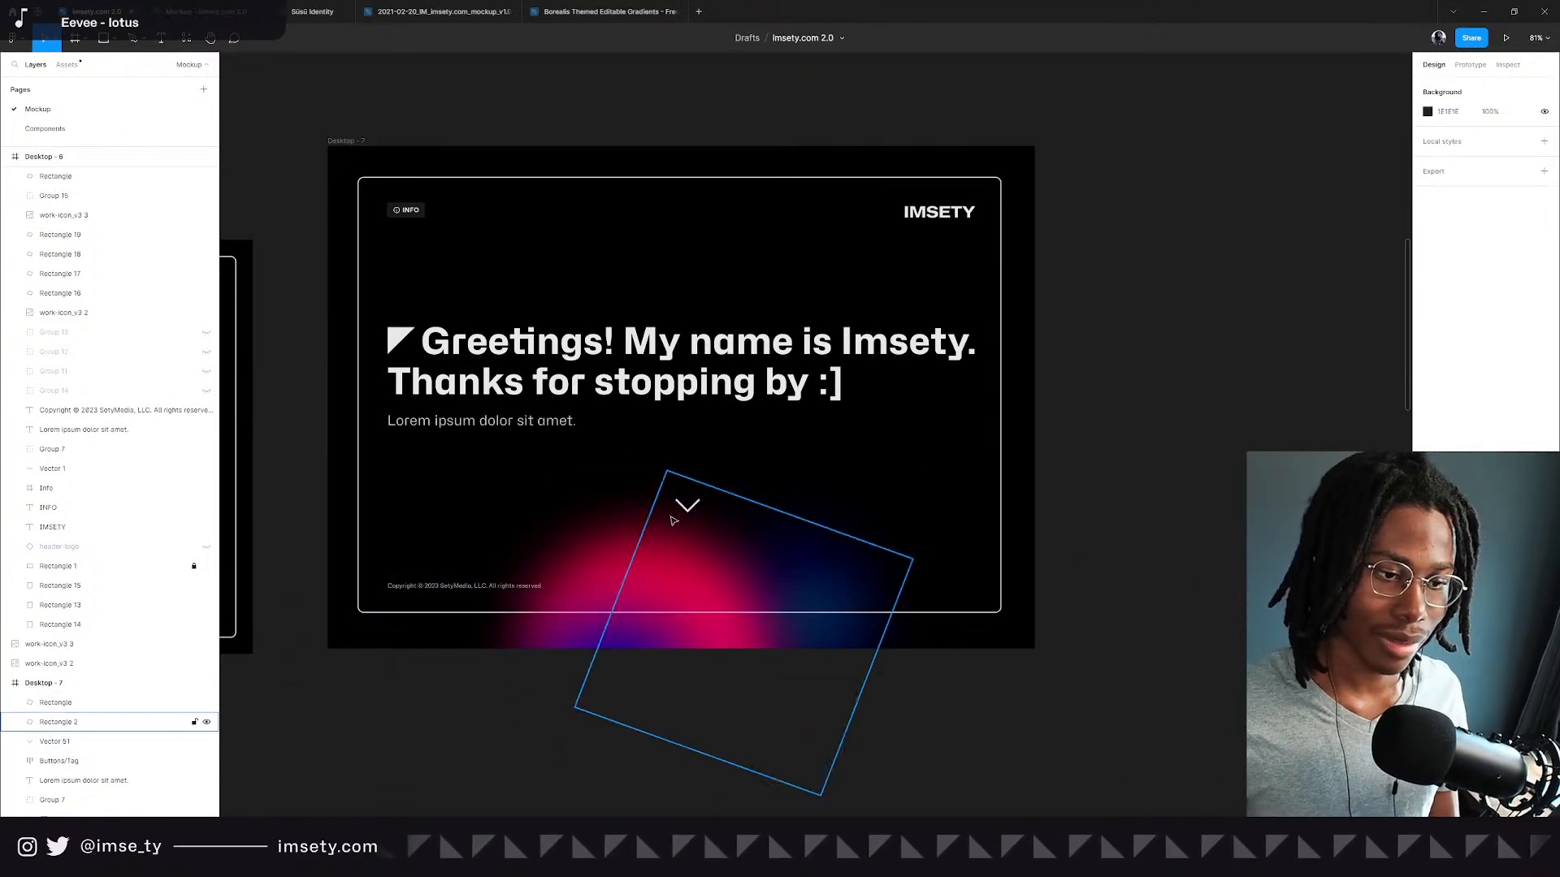
Inspect the down arrow and its placement over the glow in Desktop - 7.
scroll(692, 541, "up", 8)
scroll(743, 628, "down", 5)
mouse_move(698, 750)
left_mouse_down()
mouse_move(655, 696)
mouse_move(684, 748)
left_mouse_up()
key("ctrl+z")
left_click(775, 652)
left_click_drag(602, 721, 1072, 525)
left_click_drag(696, 587, 313, 679)
left_click_drag(801, 626, 682, 668)
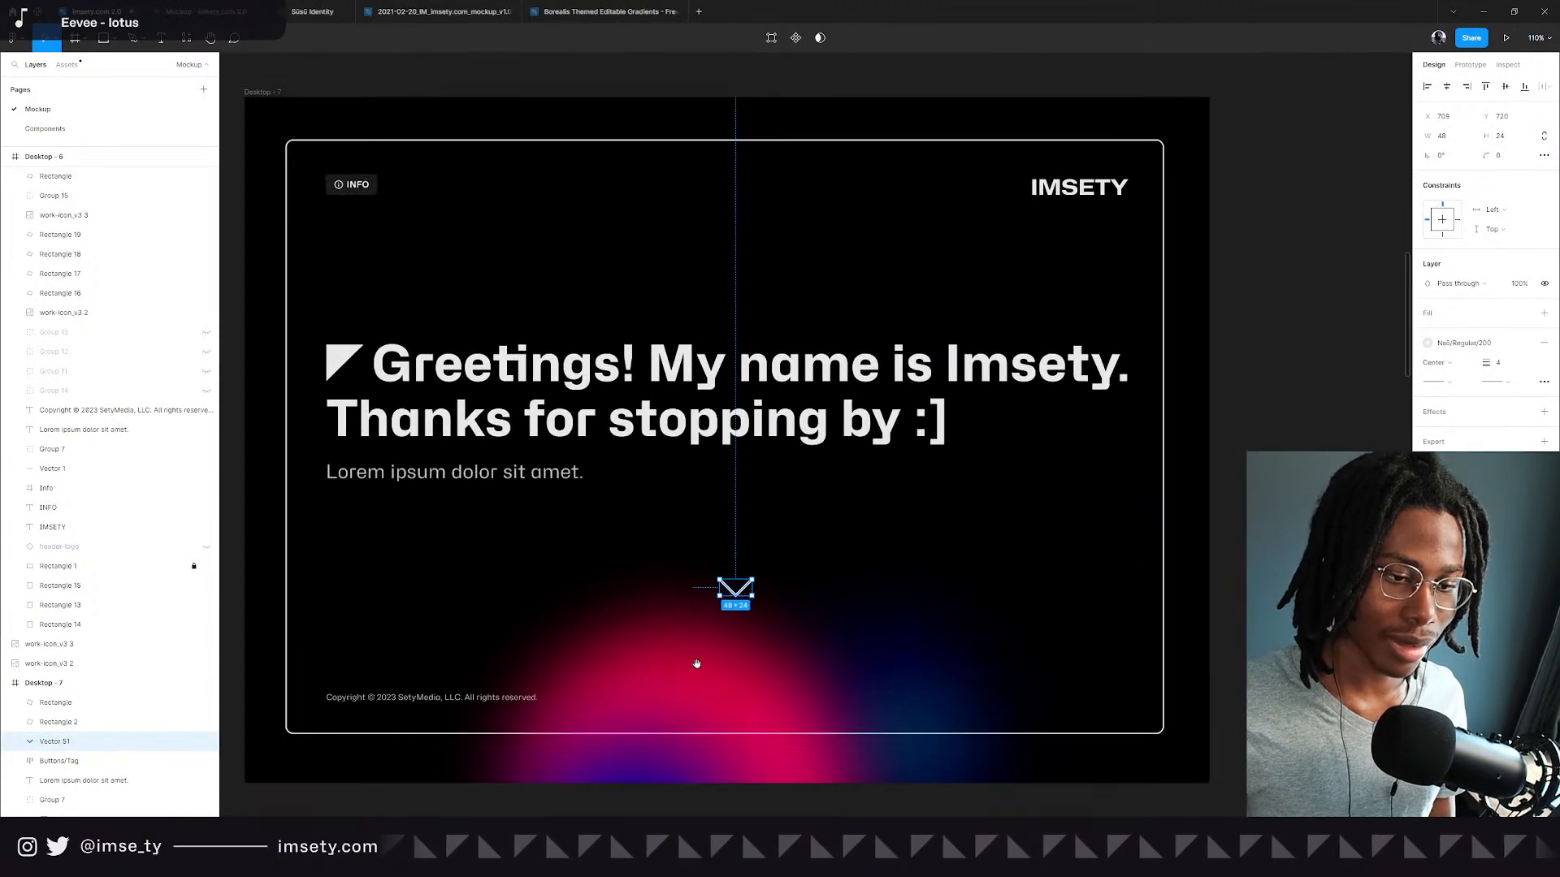
Select the blue glow rectangle and compare its effect with the background glows of Desktop - 6.
left_click(828, 652)
scroll(741, 656, "down", 5)
scroll(465, 368, "up", 1)
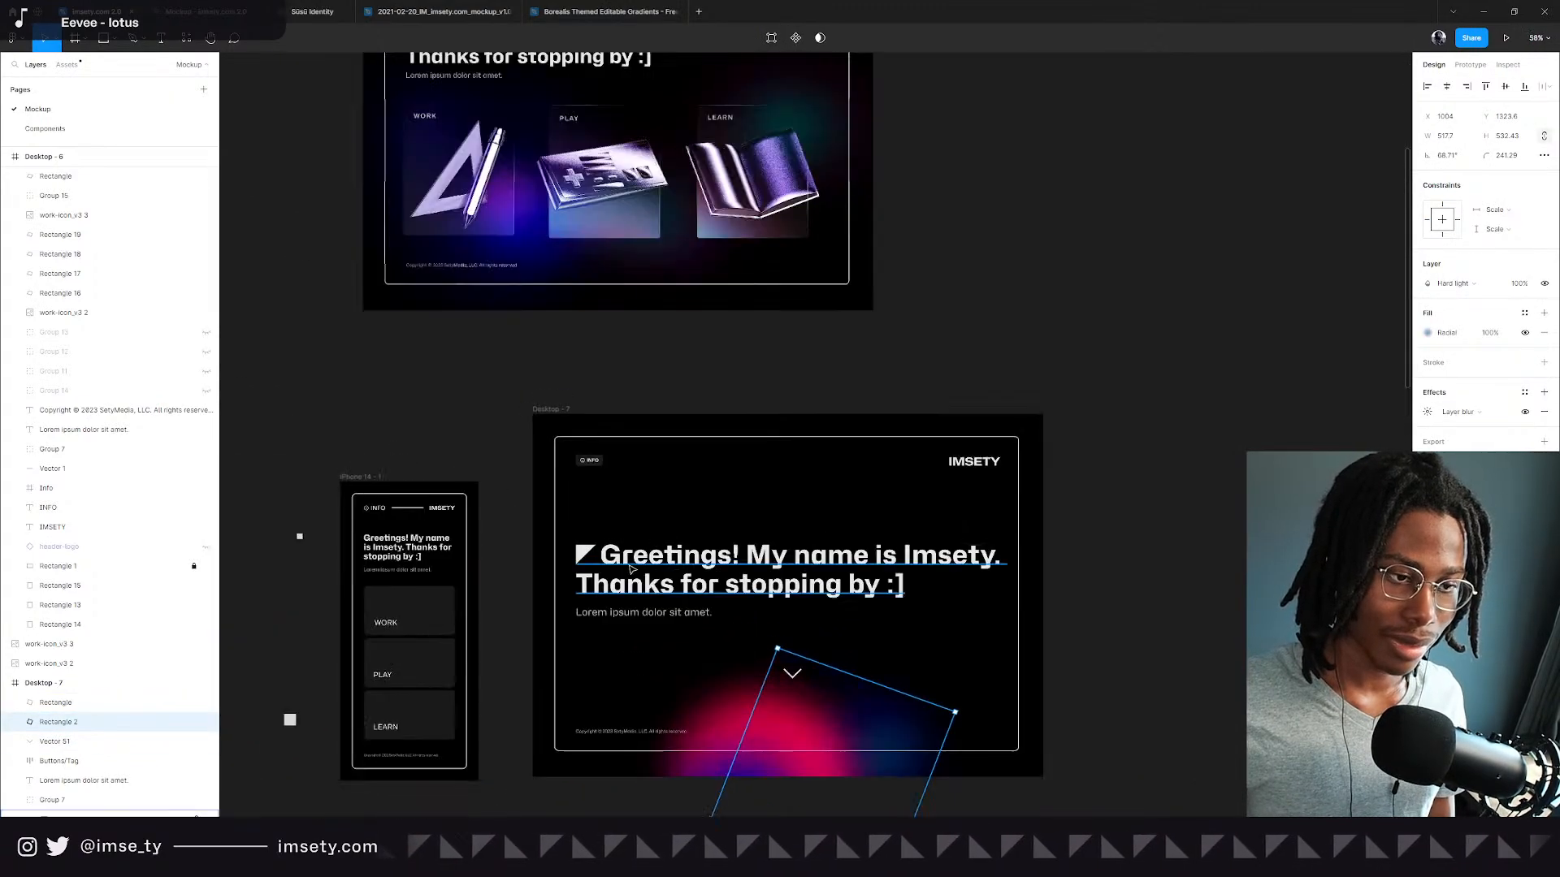
scroll(617, 567, "down", 3)
scroll(560, 314, "up", 2)
scroll(560, 314, "up", 3)
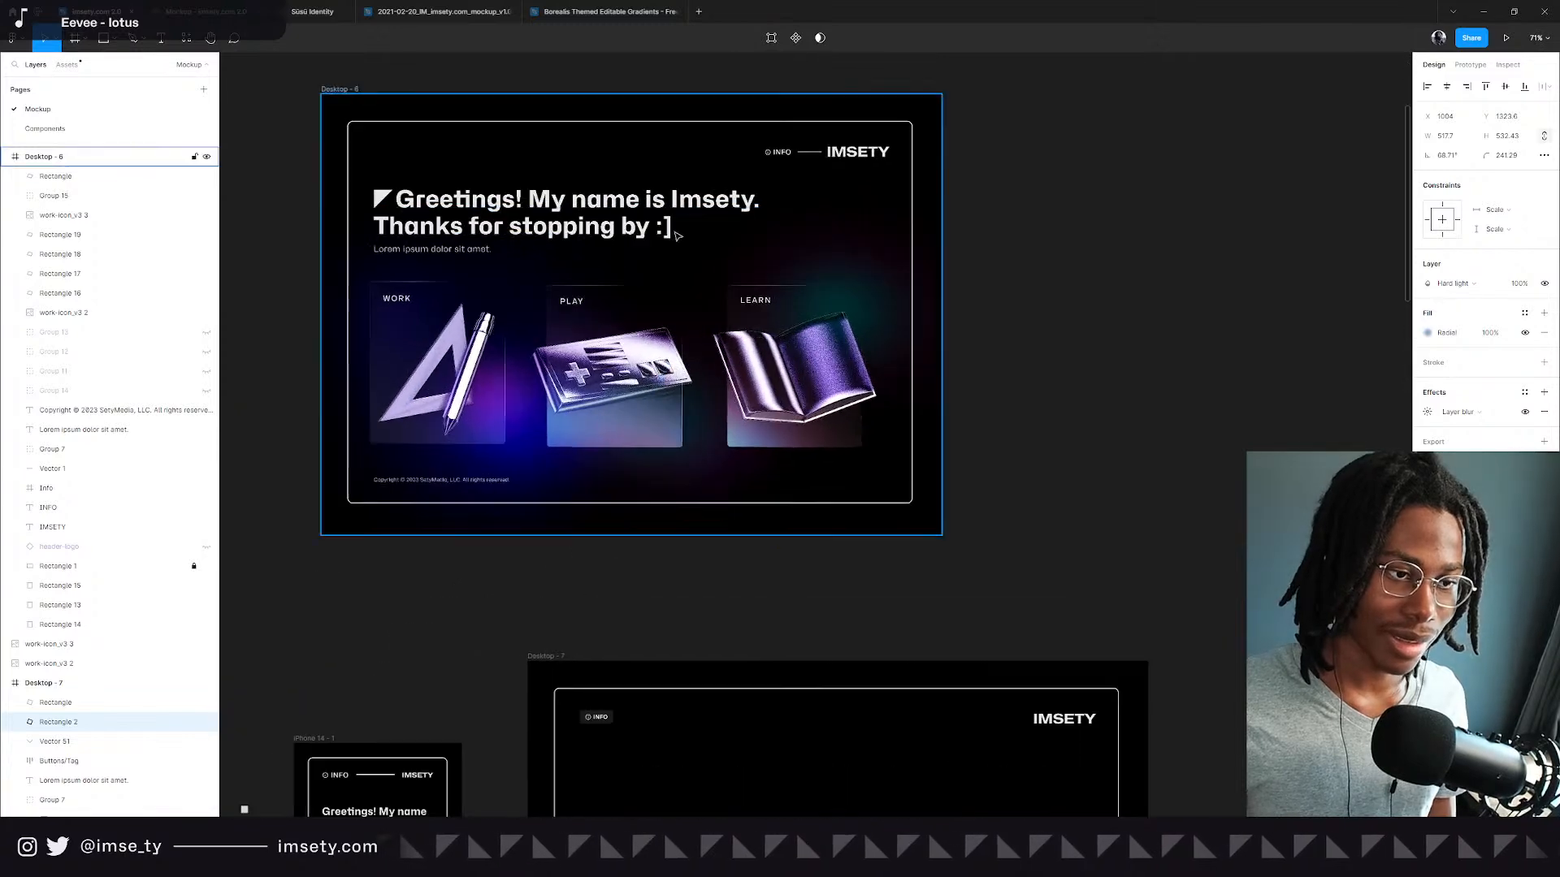
scroll(689, 304, "down", 3)
scroll(689, 304, "down", 5)
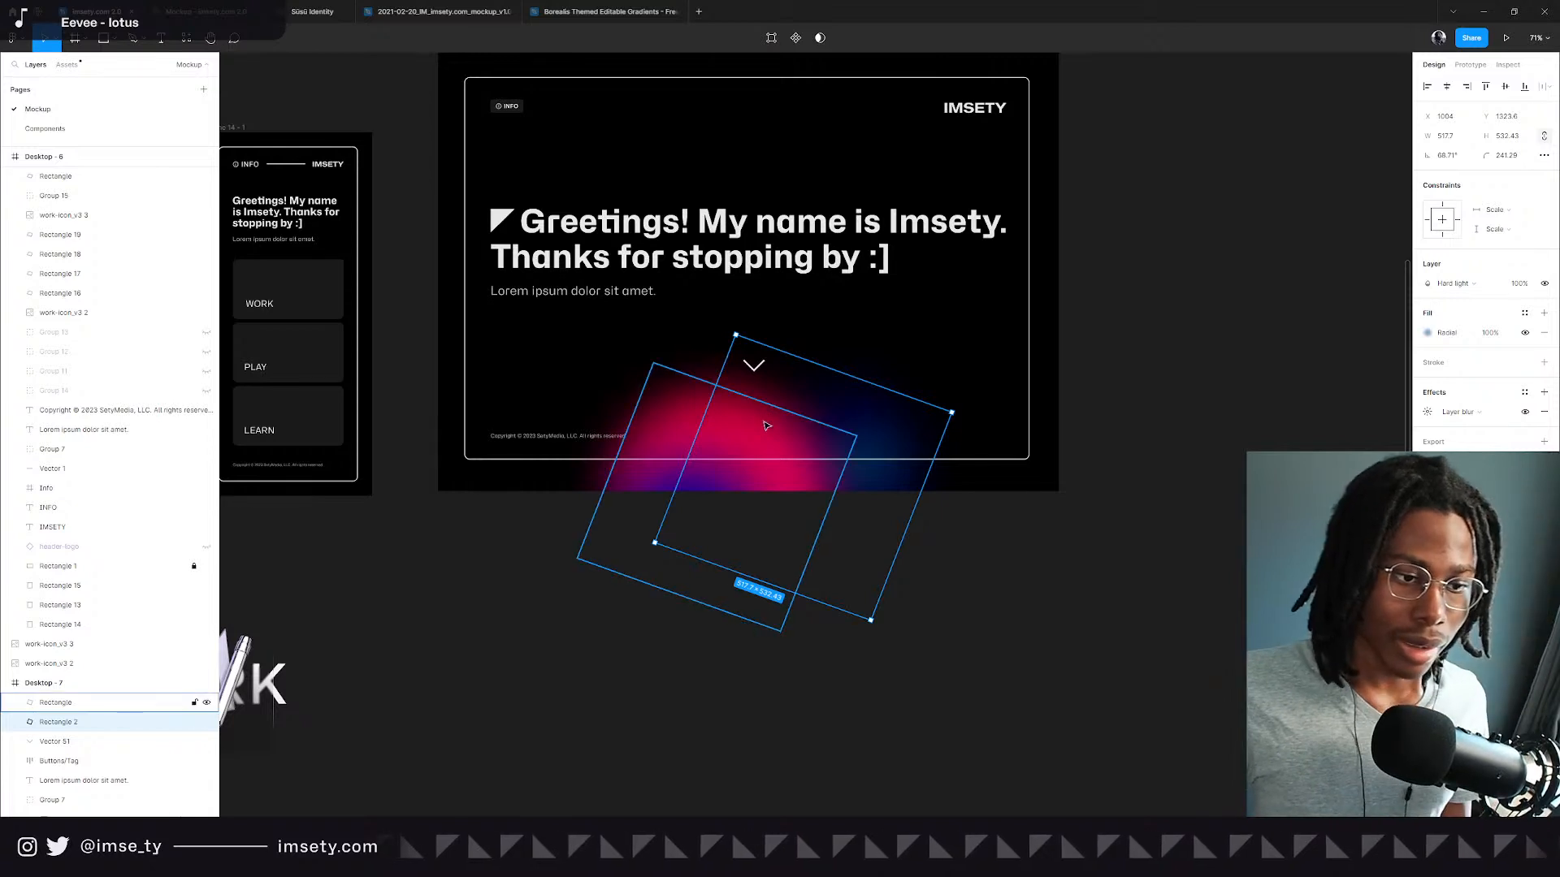
Move the blue and pink glow rectangles out of Desktop - 7 onto the empty canvas below it.
left_click_drag(764, 419, 923, 620)
left_click(734, 600)
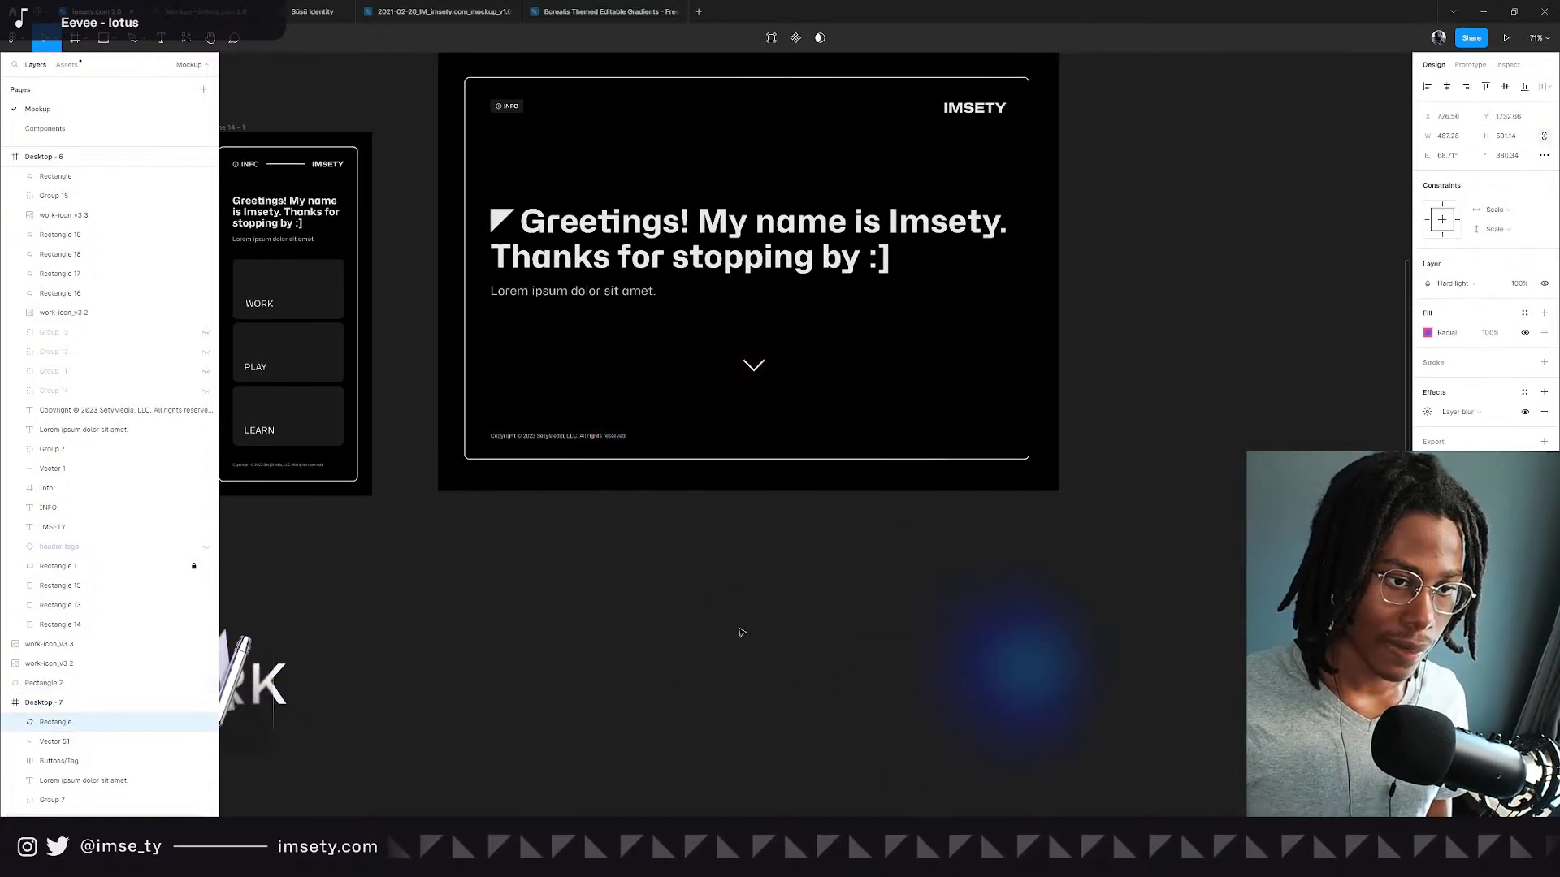
left_click_drag(733, 600, 762, 594)
Check the down arrow's distances to the Desktop - 7 edges and review the headline beside the neighbouring frames.
left_click(753, 370)
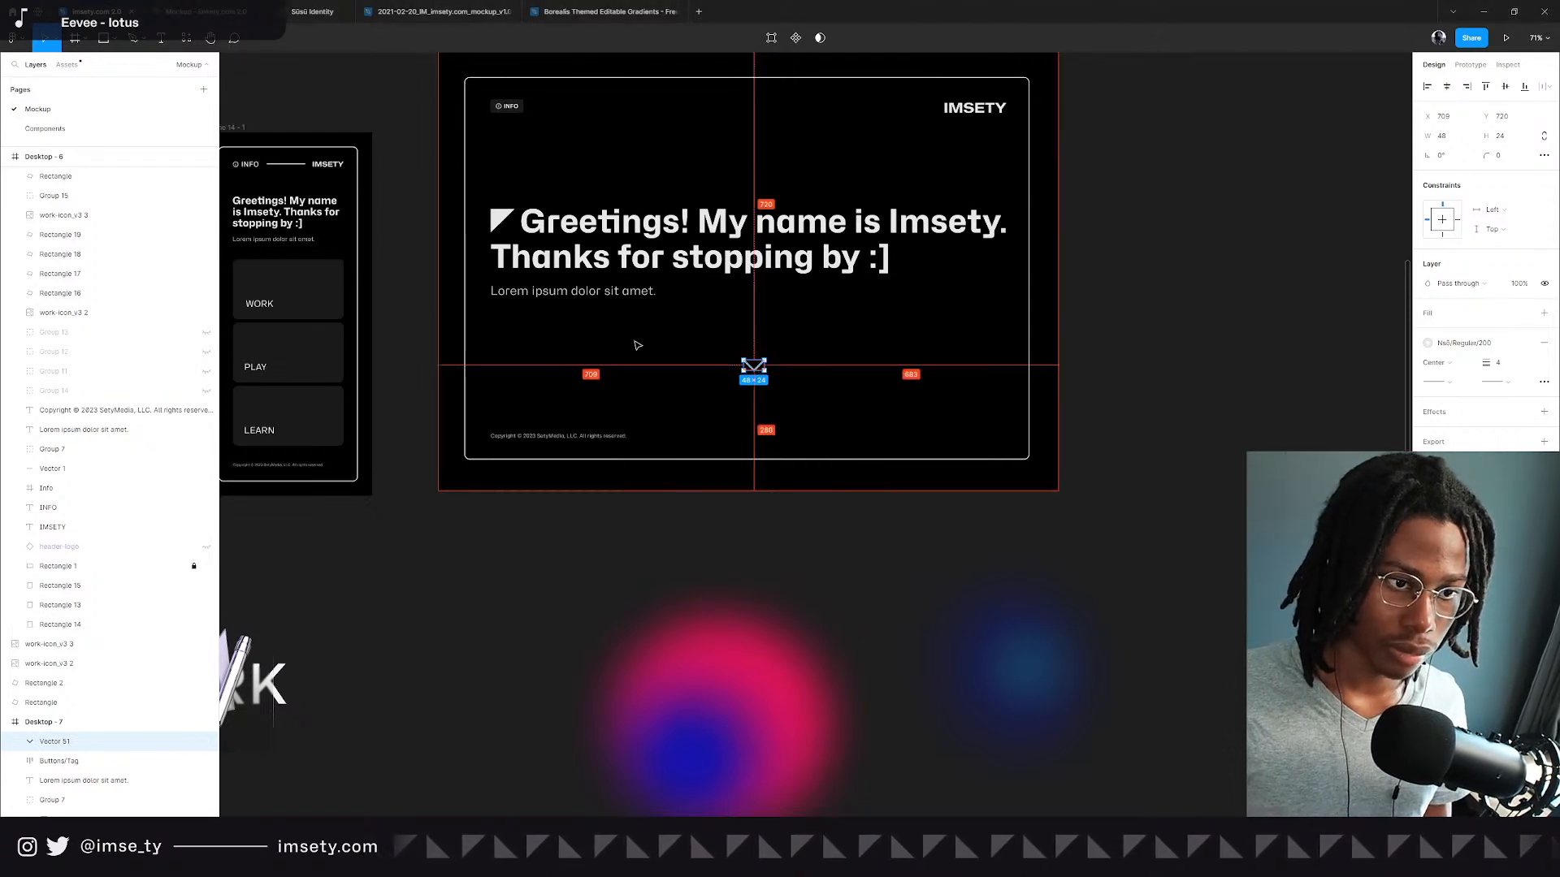
scroll(754, 366, "down", 1)
scroll(633, 345, "down", 5)
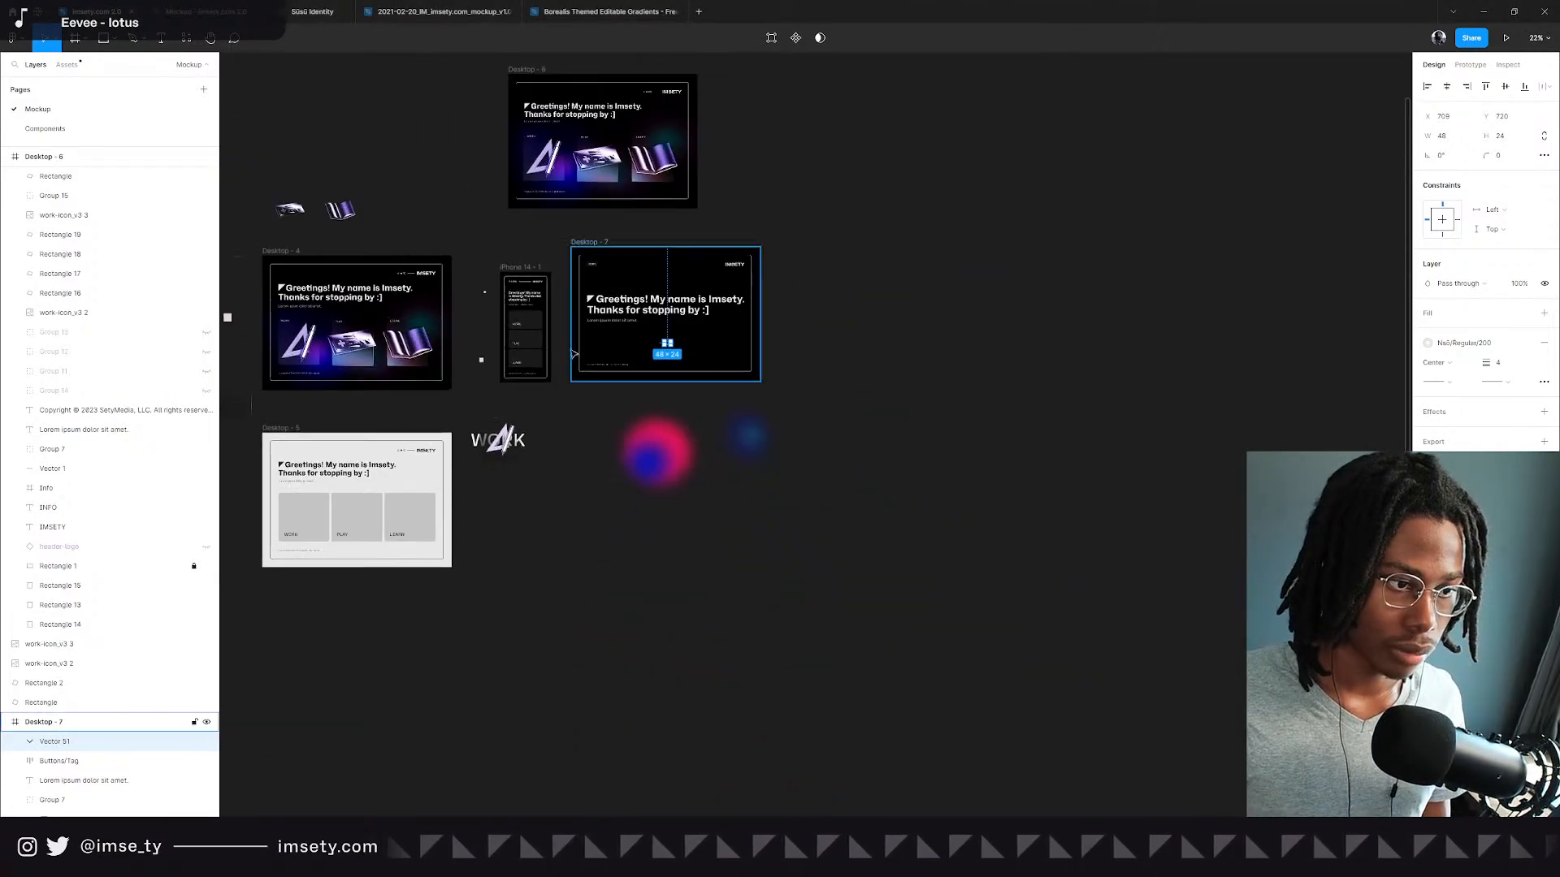
left_click(650, 335, "ctrl")
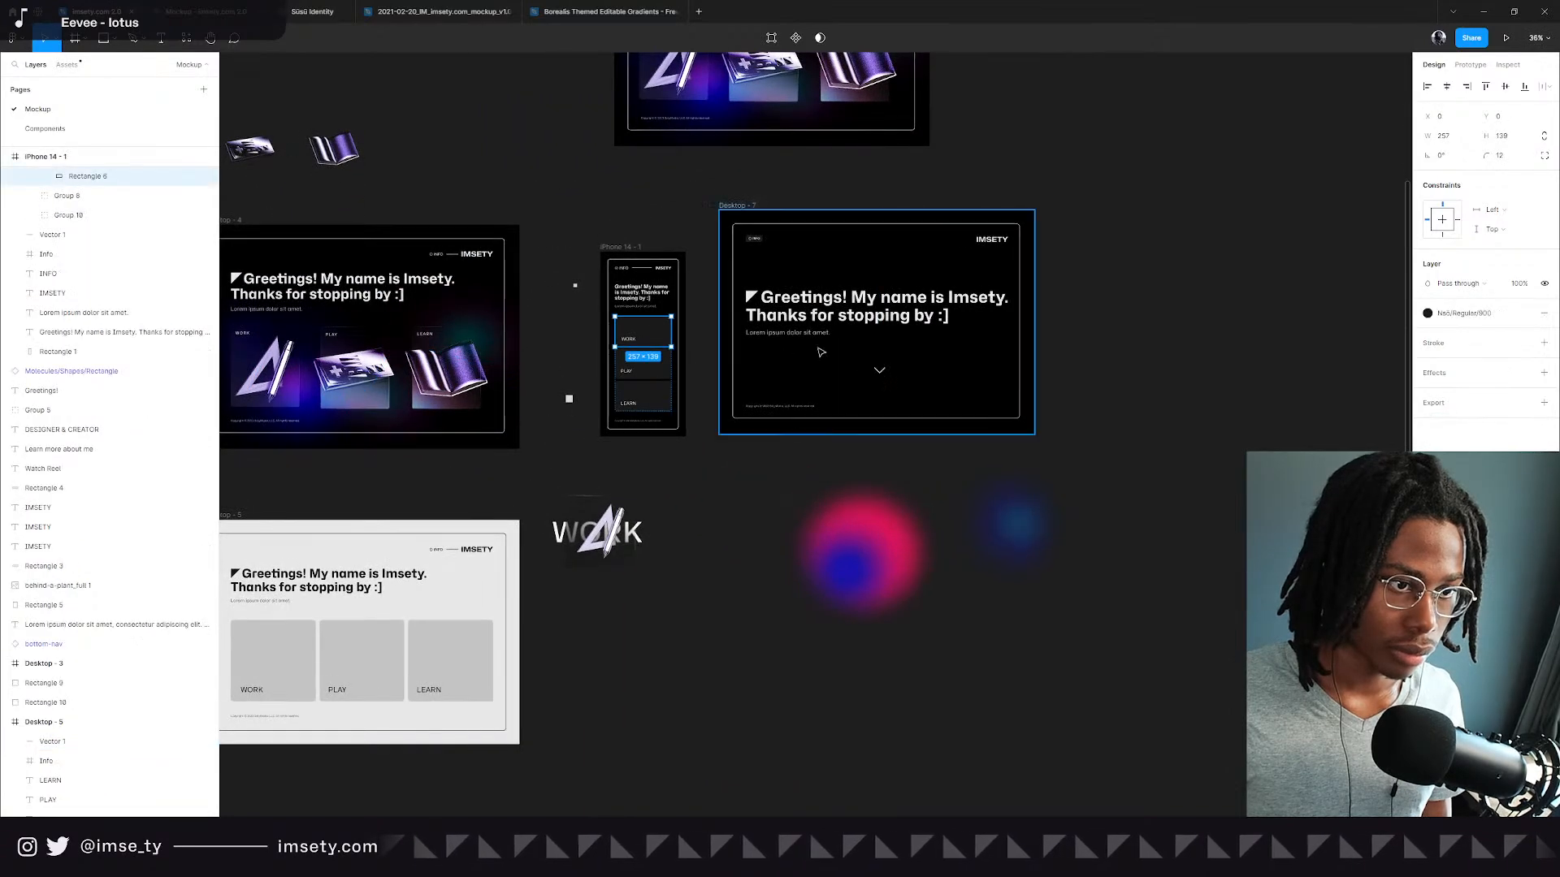
scroll(868, 322, "up", 3)
left_click(885, 306)
scroll(887, 306, "up", 2)
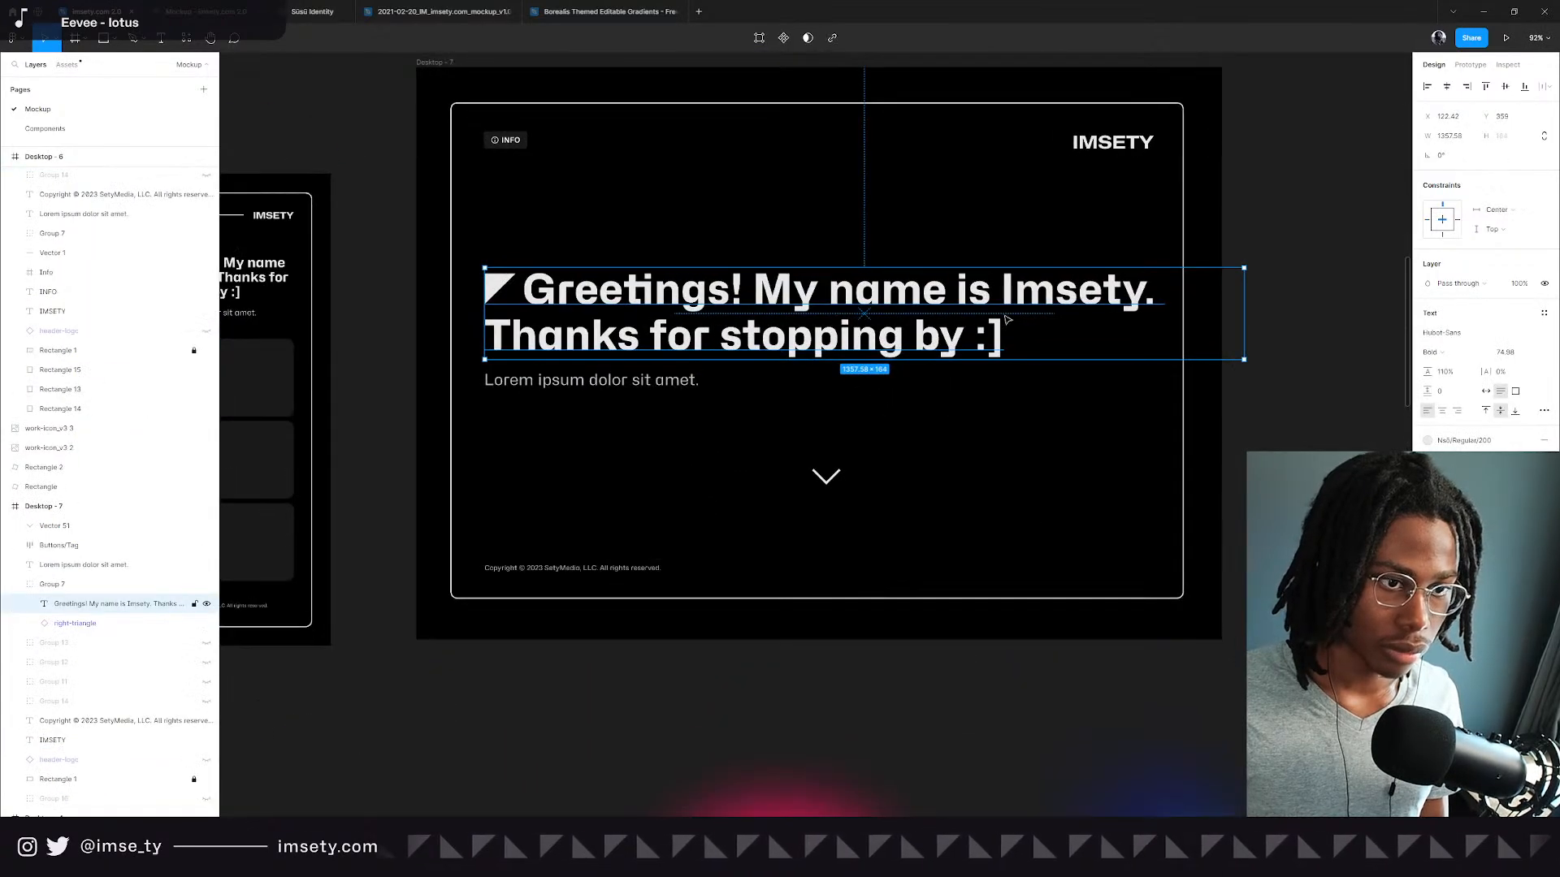
scroll(993, 325, "down", 6)
left_click_drag(402, 337, 210, 401)
scroll(842, 414, "up", 5)
scroll(843, 417, "up", 4)
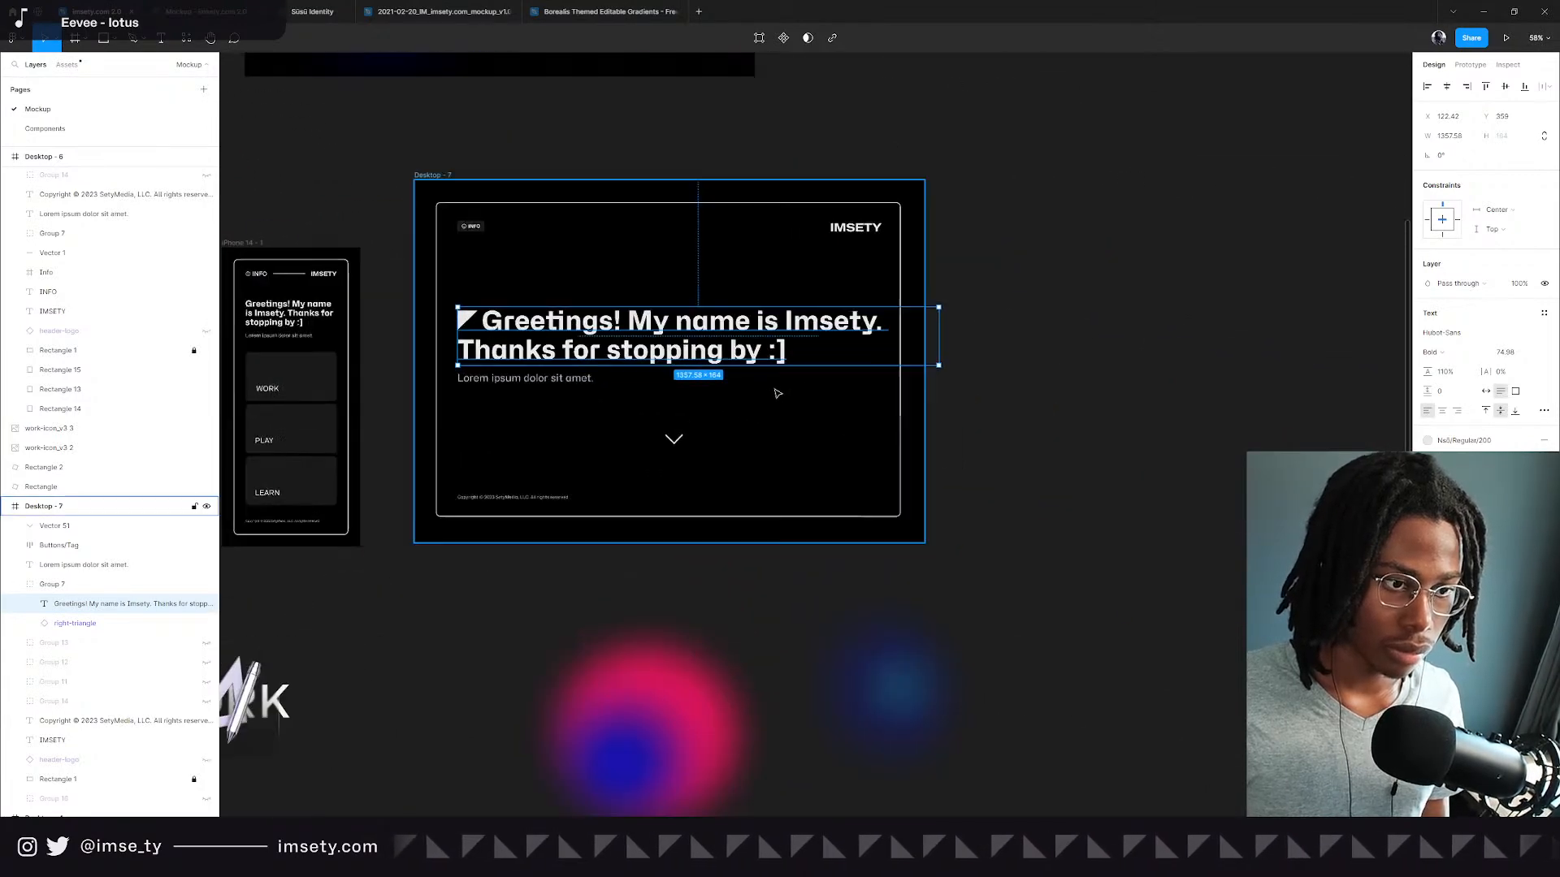
Select the WORK icon in Desktop - 6 and compare its icon cards with the Desktop - 7 layout.
left_click(389, 168)
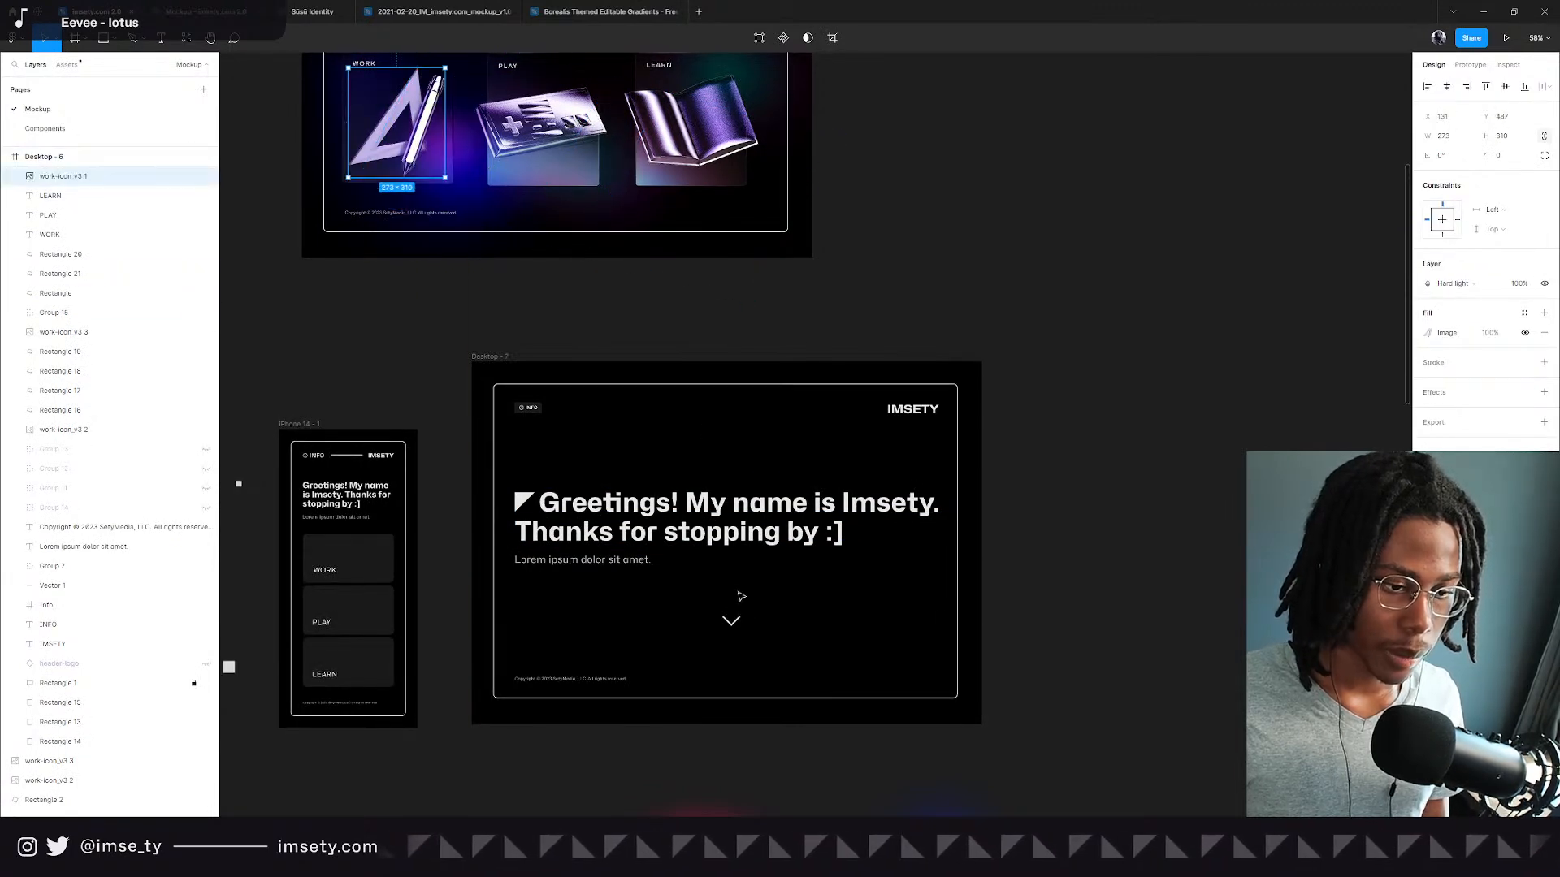
scroll(741, 597, "down", 5)
scroll(686, 569, "up", 8)
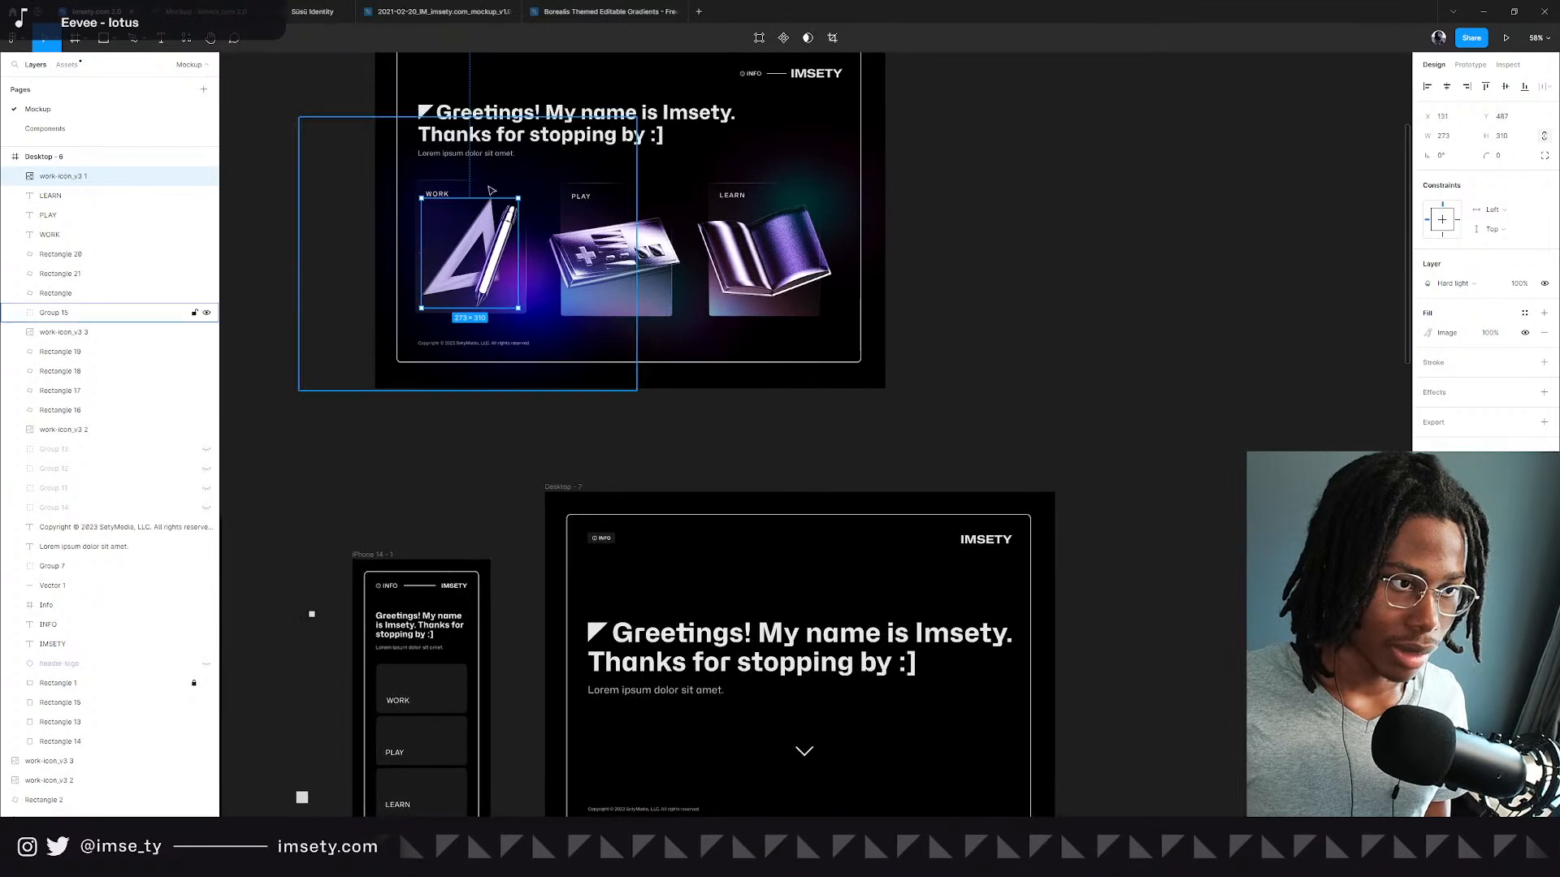
scroll(491, 189, "down", 2)
scroll(498, 421, "up", 4)
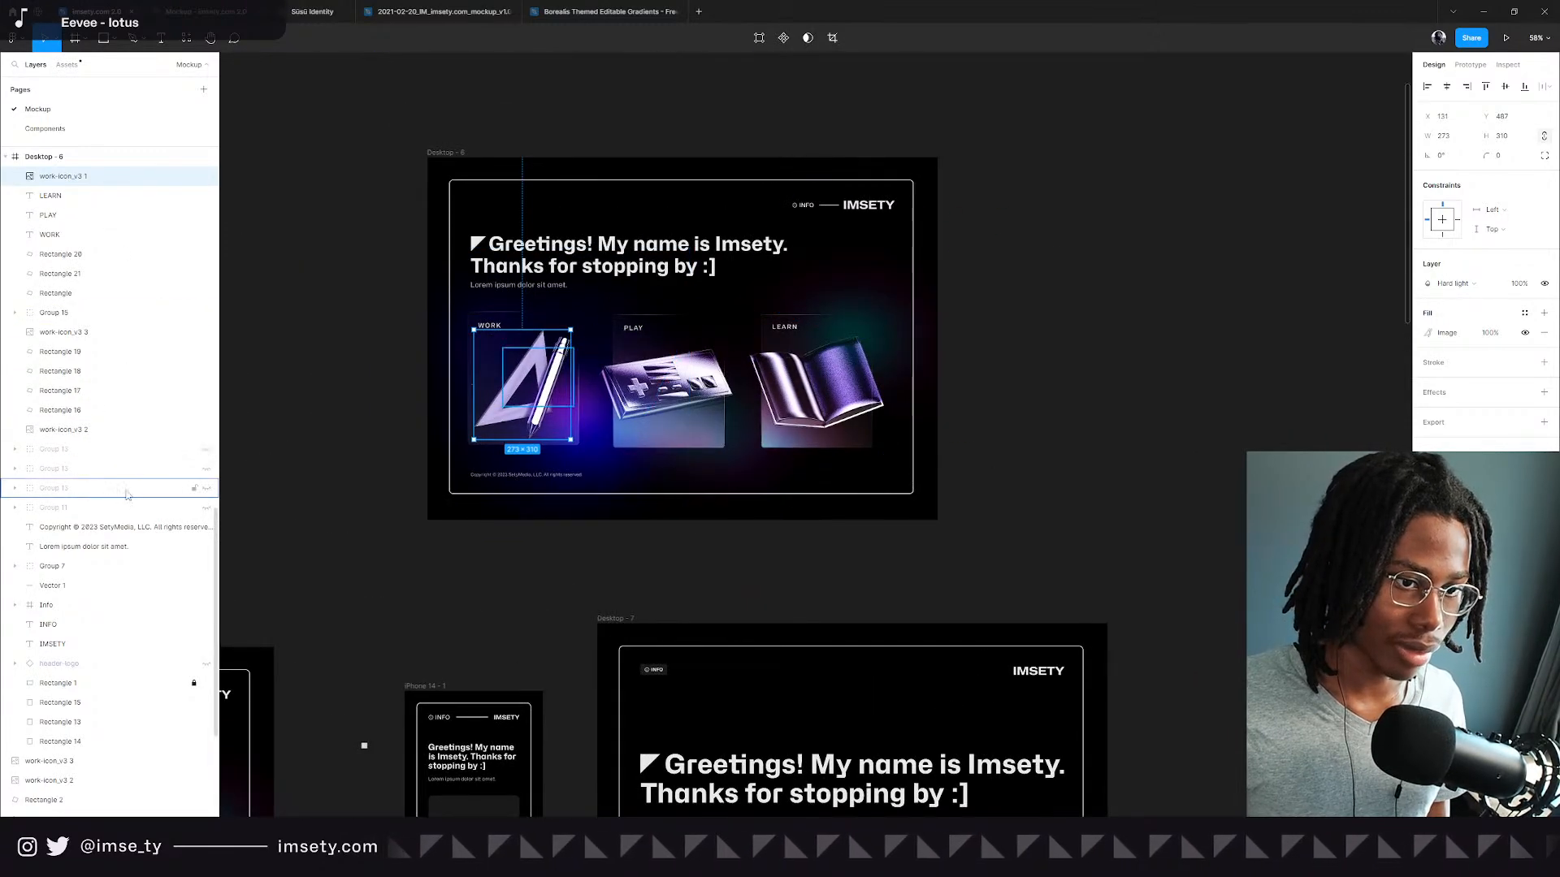
Try copying the three card rectangles from Desktop - 6 onto the lower edge of Desktop - 7, beneath the down arrow.
left_click(82, 722)
left_click(82, 741, "shift")
left_click(81, 702, "shift")
scroll(419, 254, "down", 3)
scroll(419, 255, "right", 2)
left_click_drag(345, 219, 552, 803)
scroll(748, 713, "up", 1)
scroll(746, 699, "down", 3)
scroll(749, 702, "down", 3)
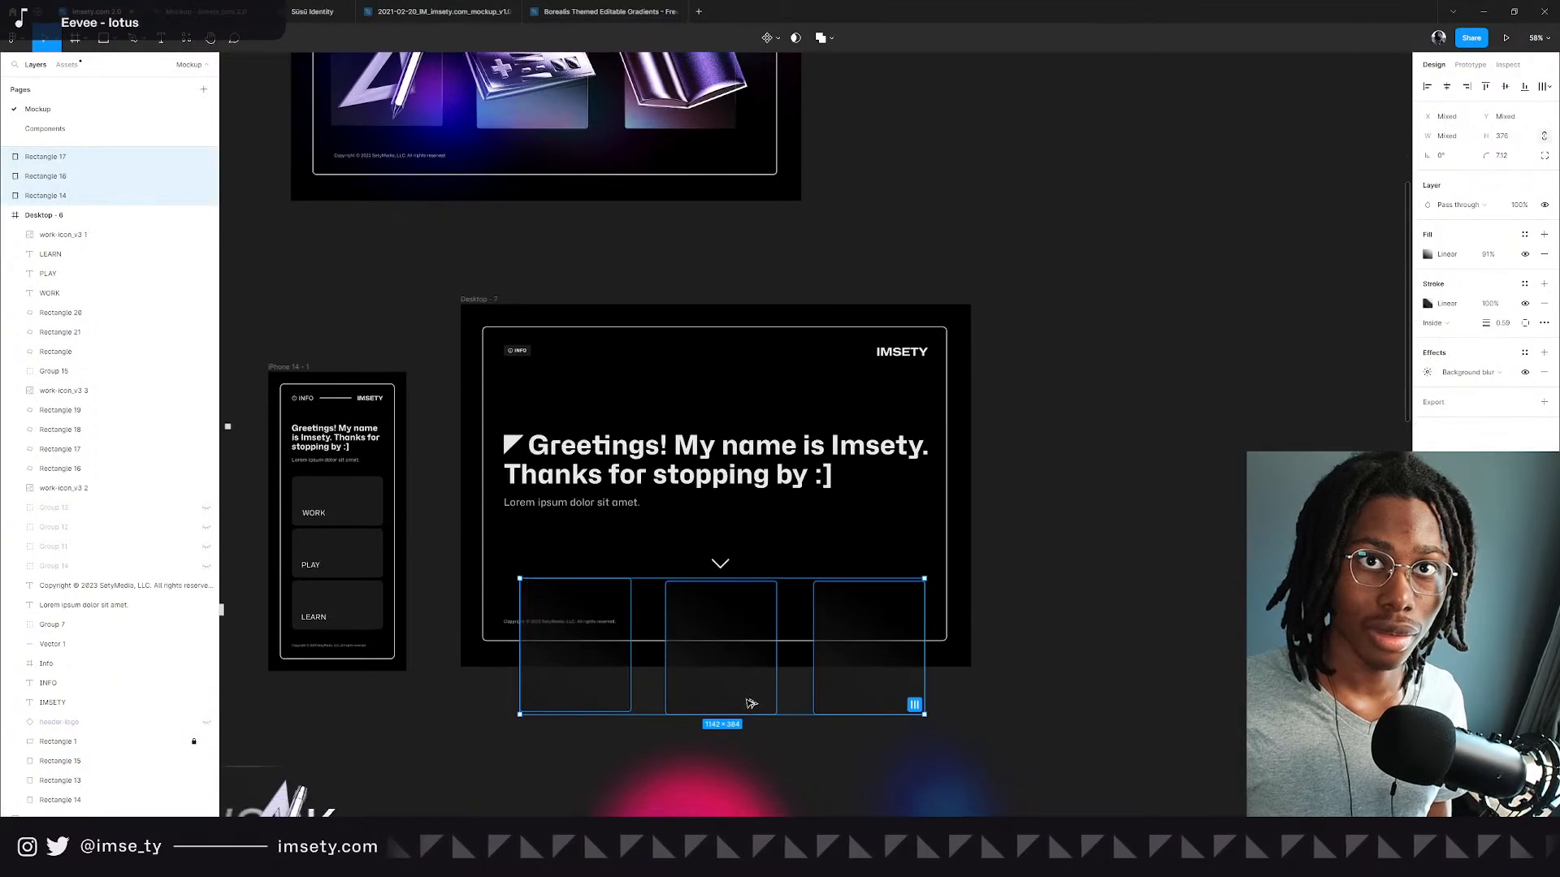
Examine how the three card rectangles overlap the border and lower edge of Desktop - 7.
scroll(739, 557, "up", 1)
scroll(739, 556, "up", 5)
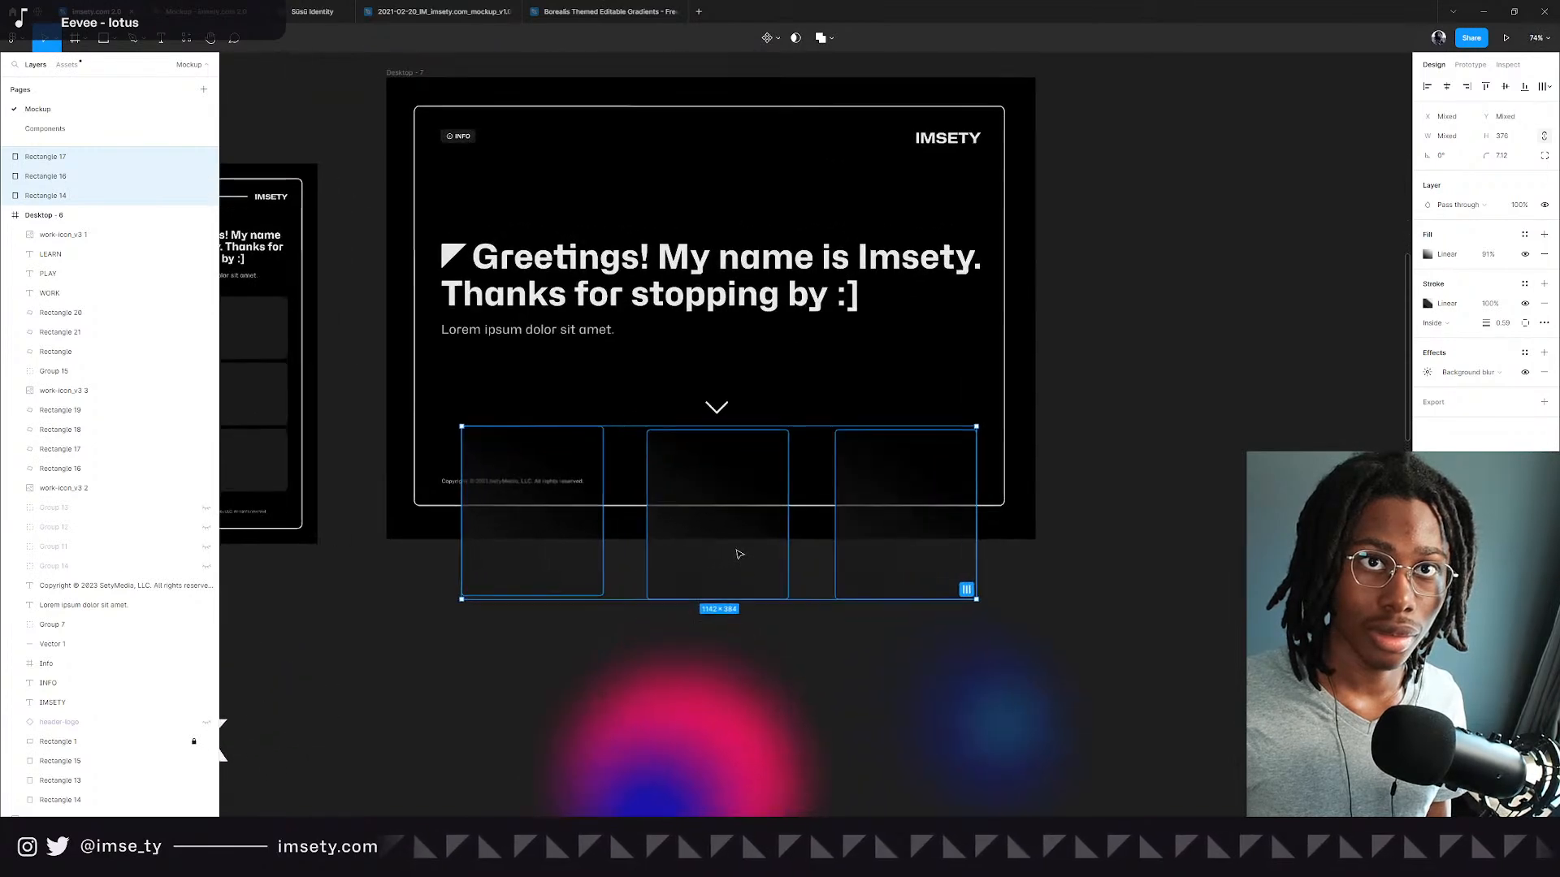
scroll(739, 553, "down", 1)
key("Escape")
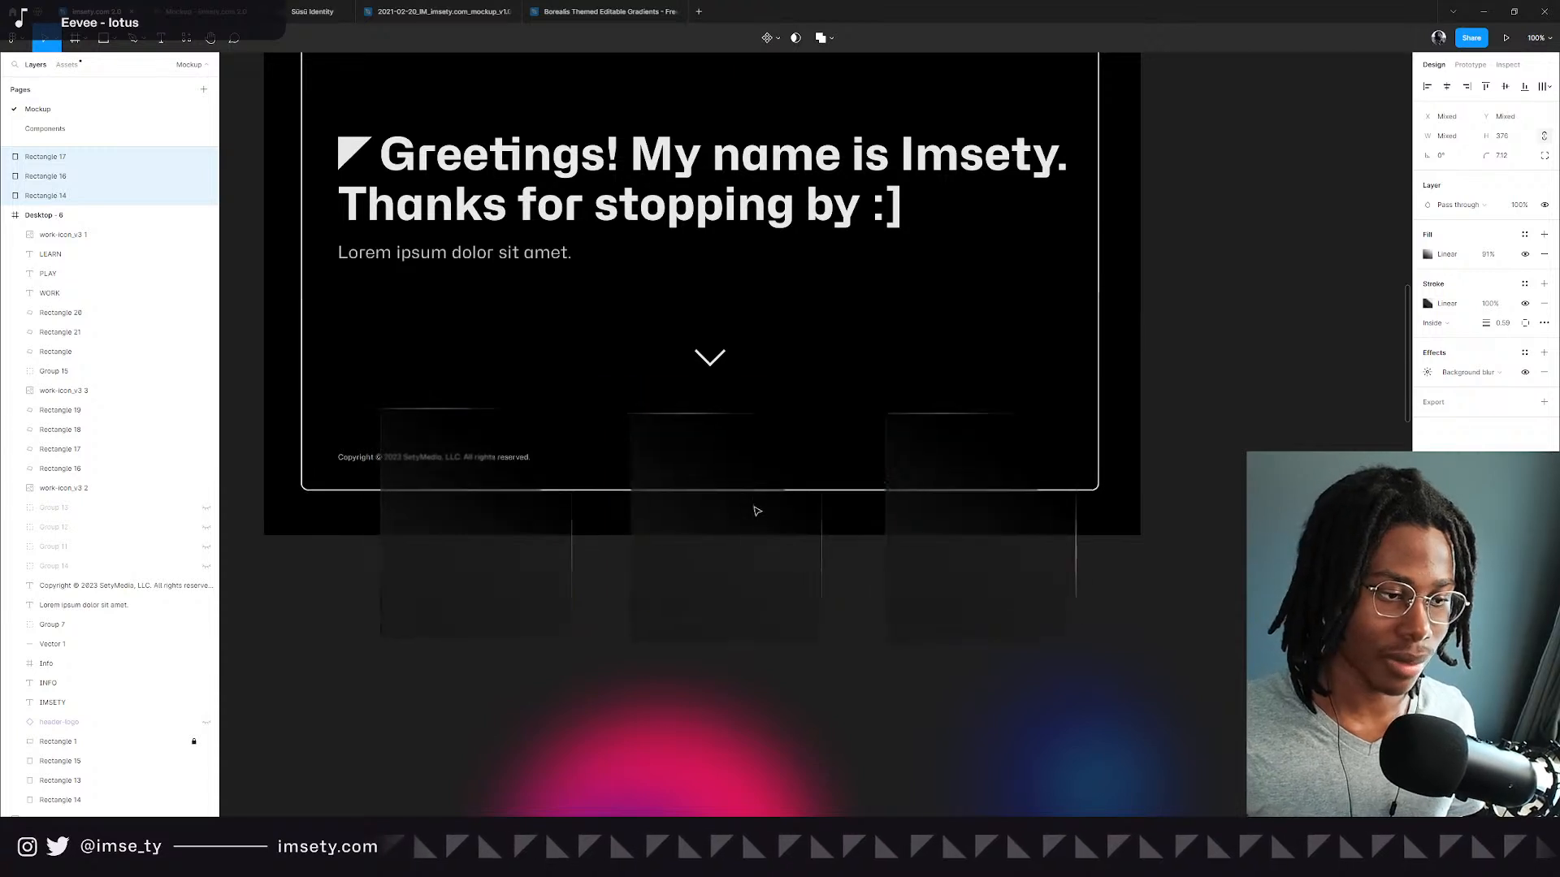
left_click_drag(661, 320, 677, 424)
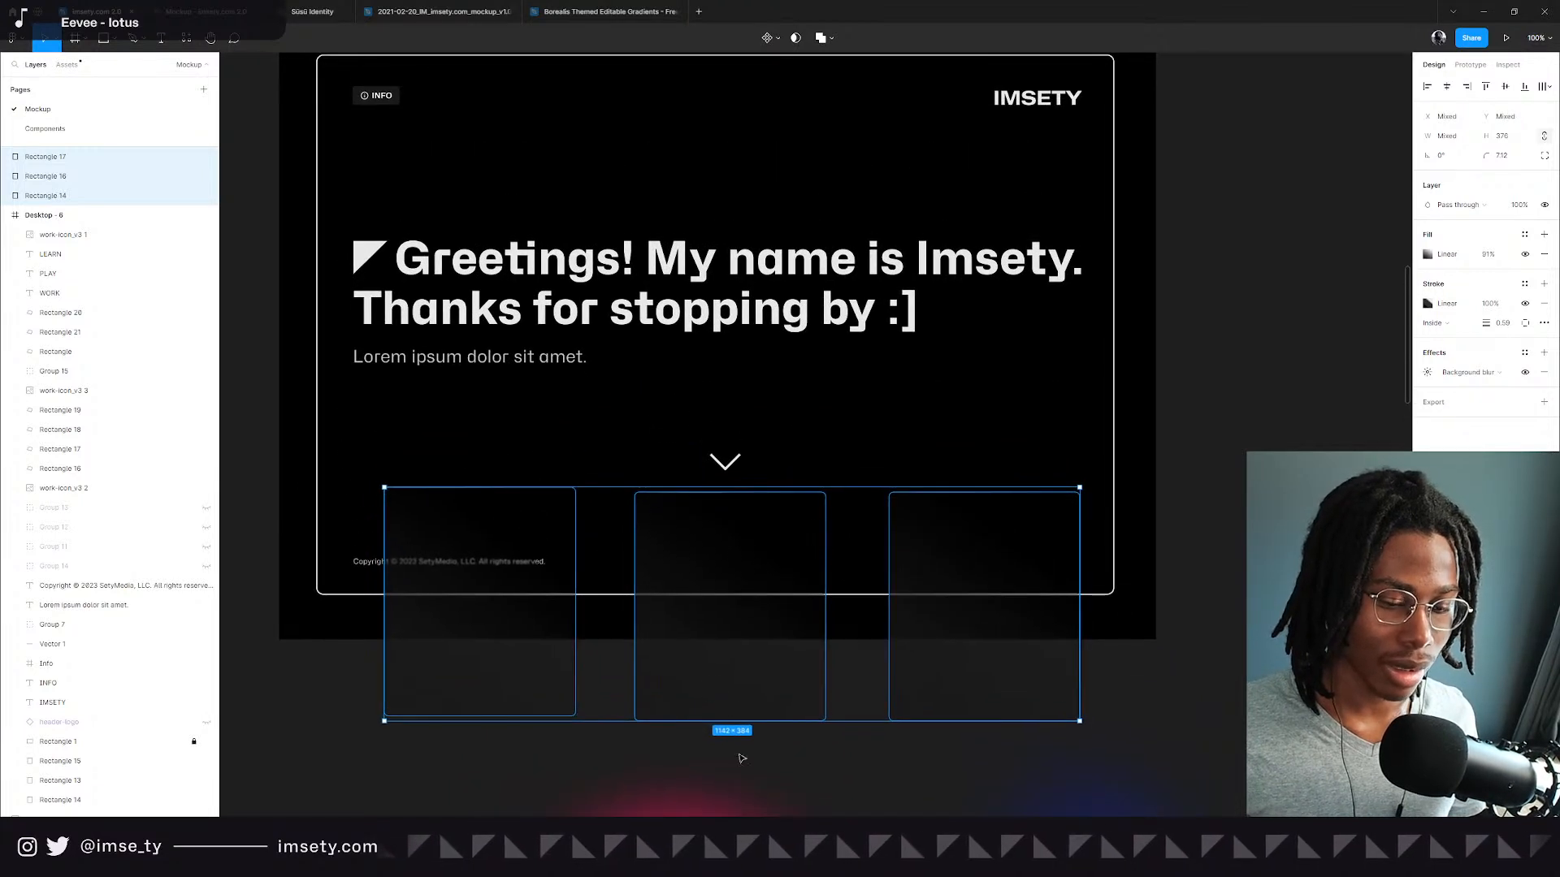
Switch to the browser window with the Bard landing page and maximize it.
left_click(752, 859)
left_click(787, 803)
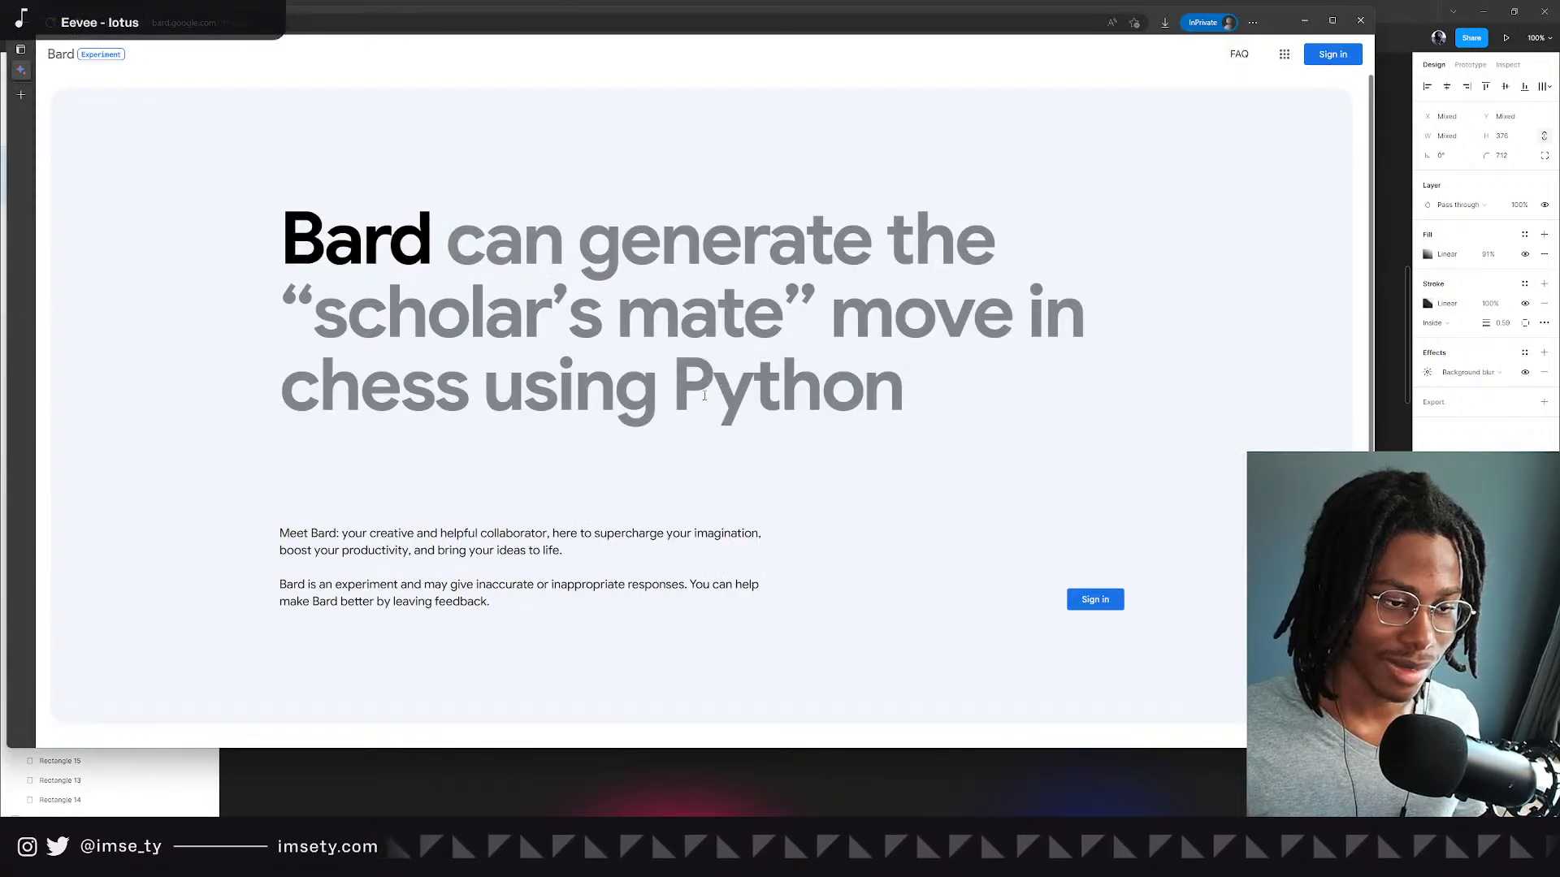
double_click(1273, 25)
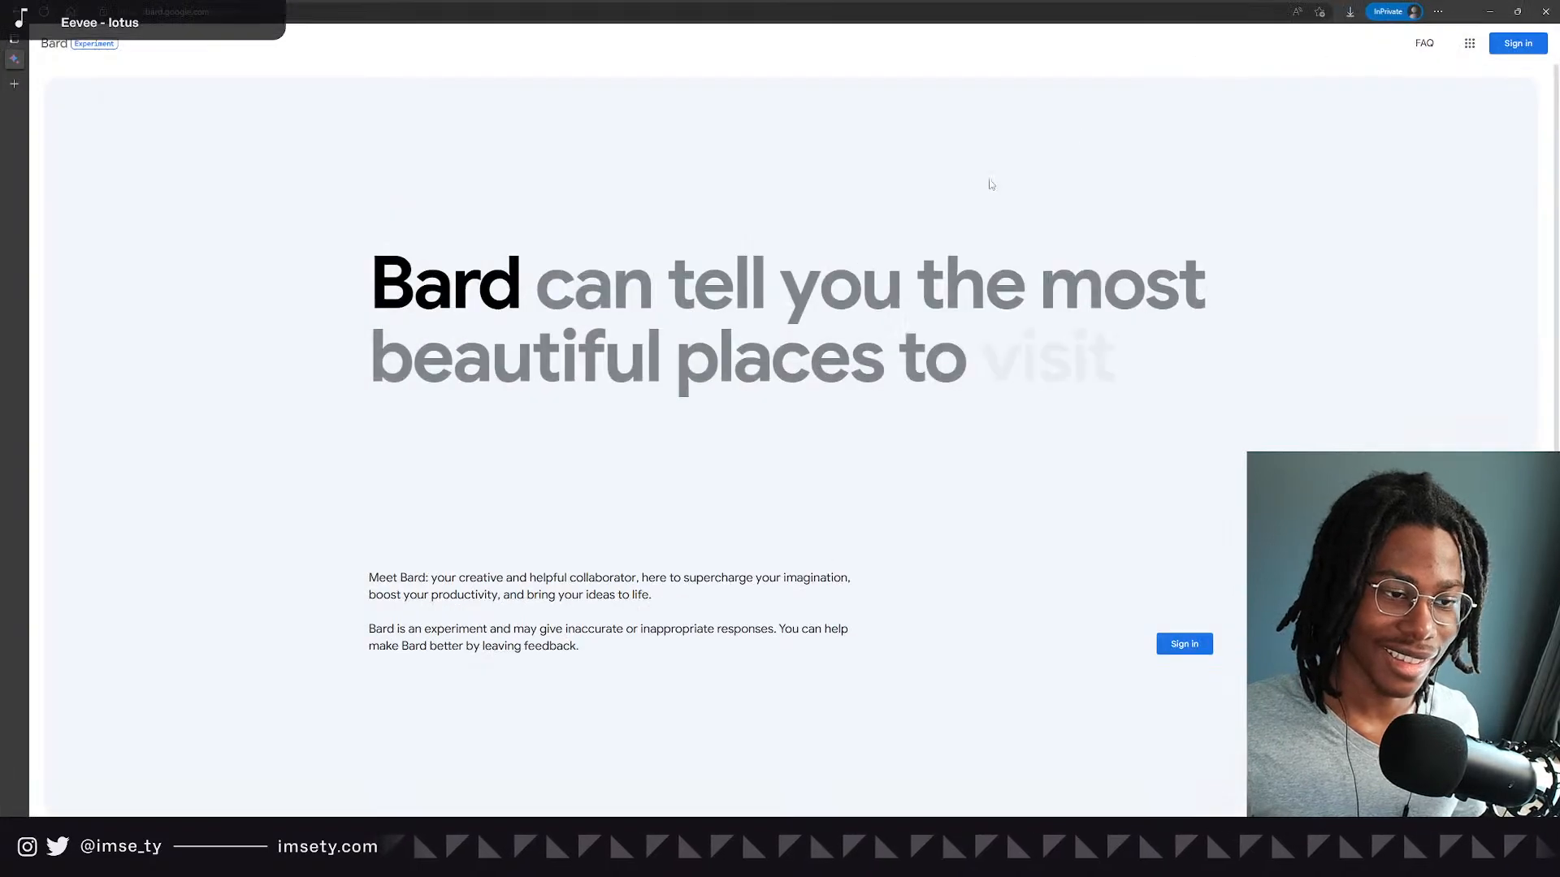
Study the hero headline and scroll behaviour of the Bard landing page as a reference and return to Figma.
scroll(755, 365, "down", 1)
scroll(770, 512, "up", 1)
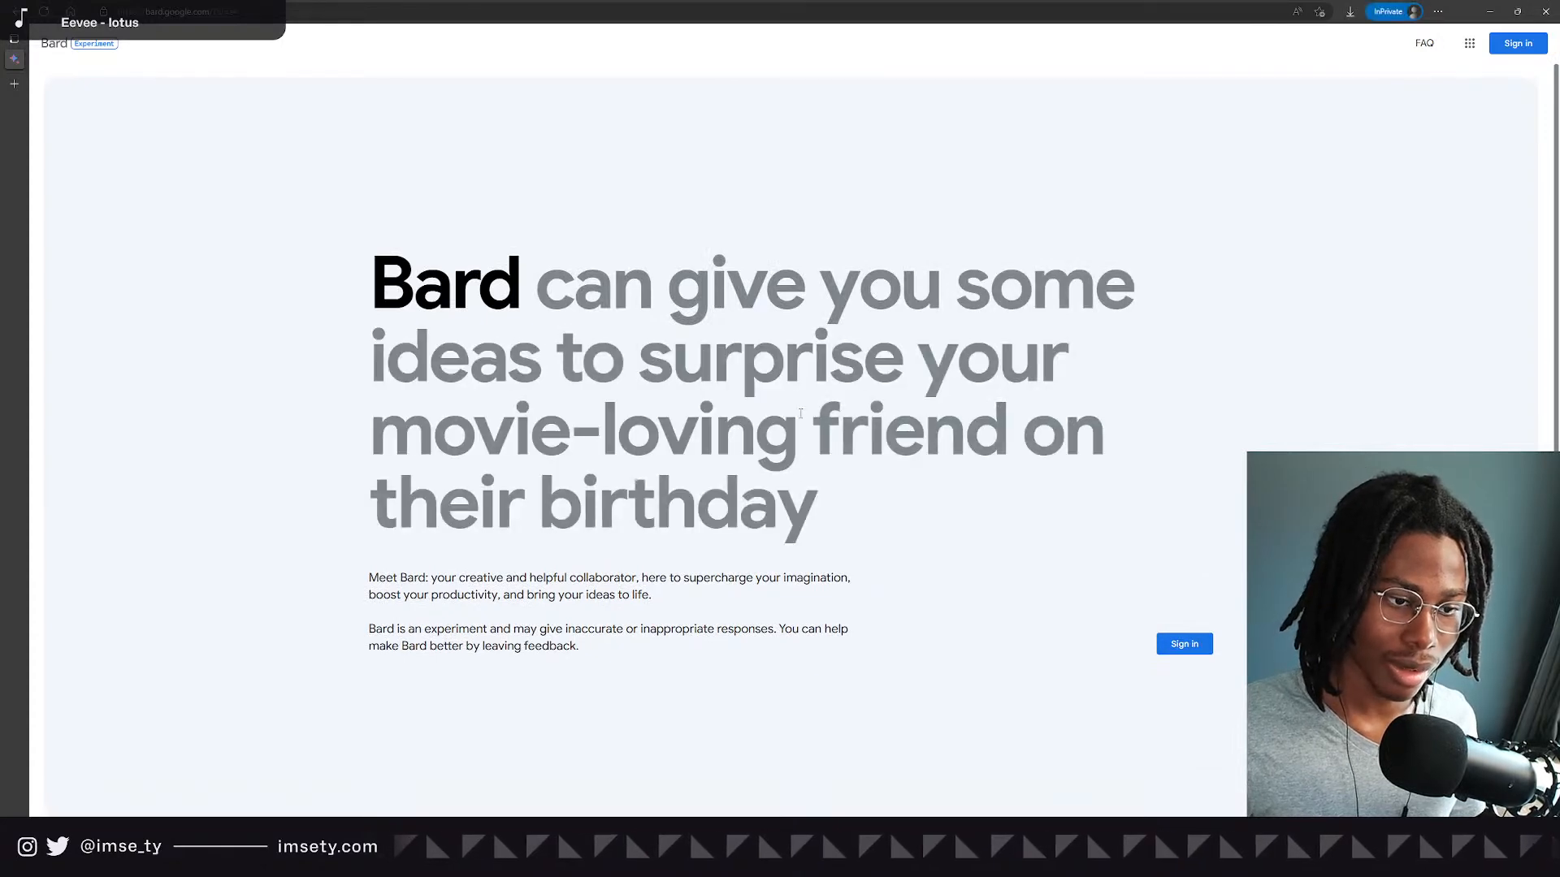
scroll(802, 413, "down", 1)
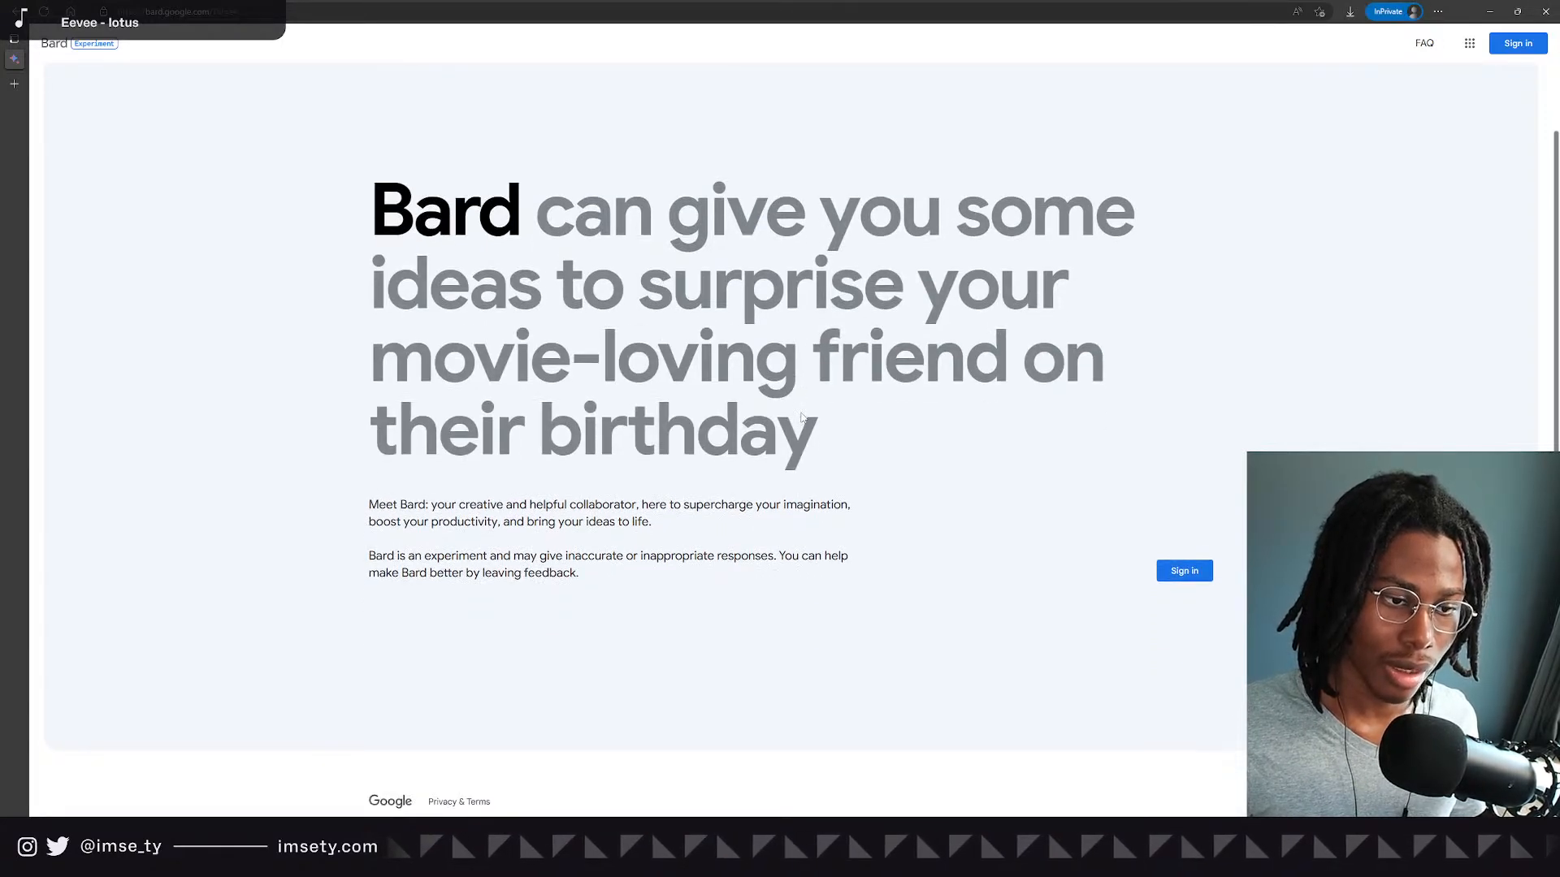
scroll(802, 416, "up", 1)
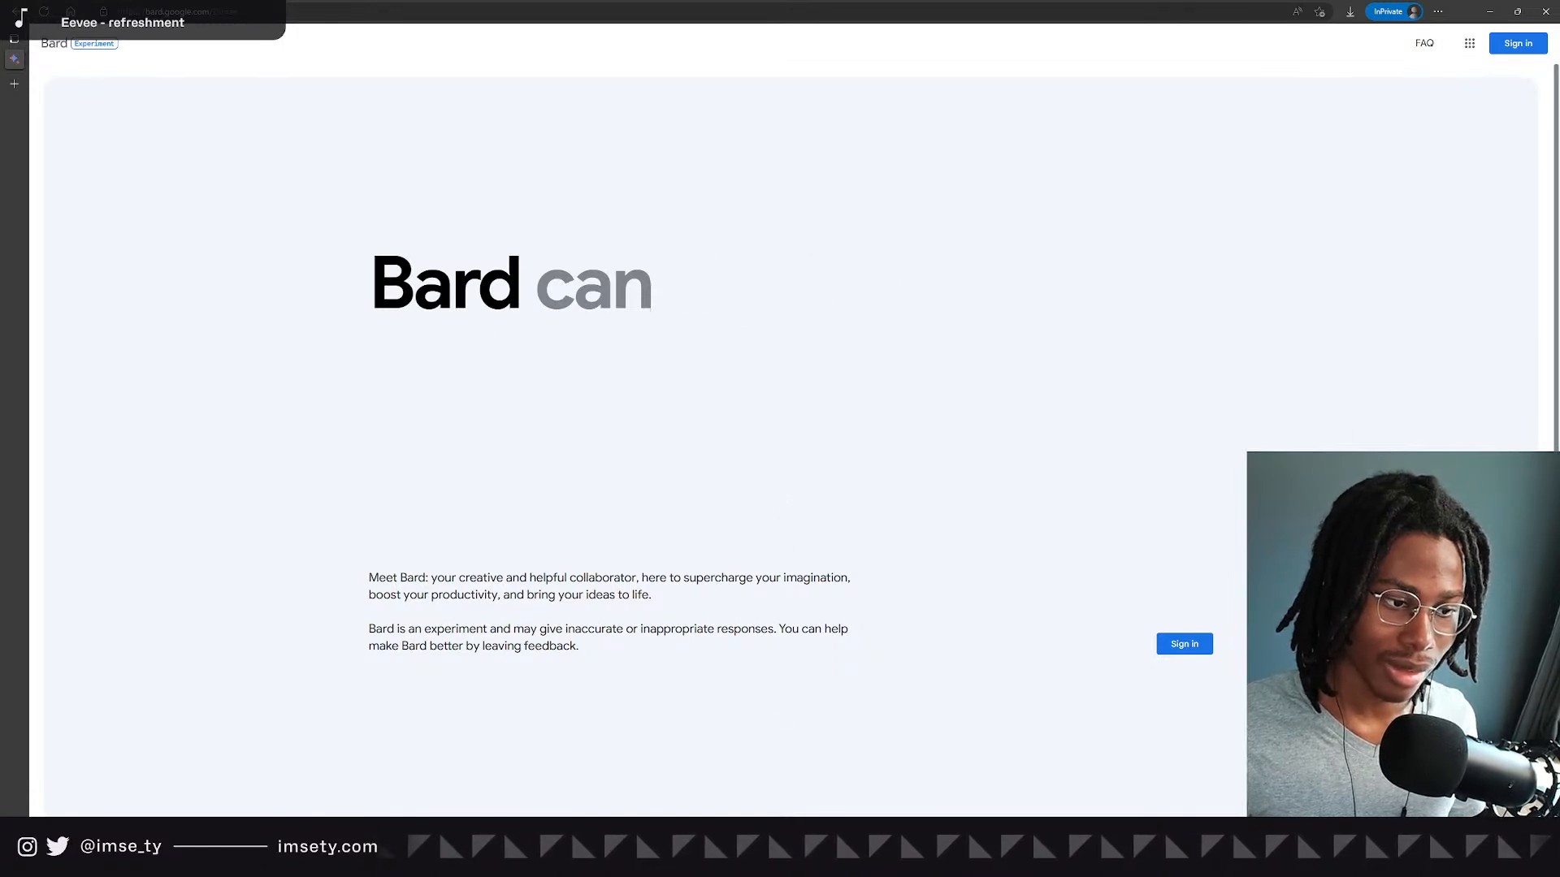
scroll(807, 411, "down", 1)
scroll(796, 571, "up", 1)
scroll(796, 573, "down", 1)
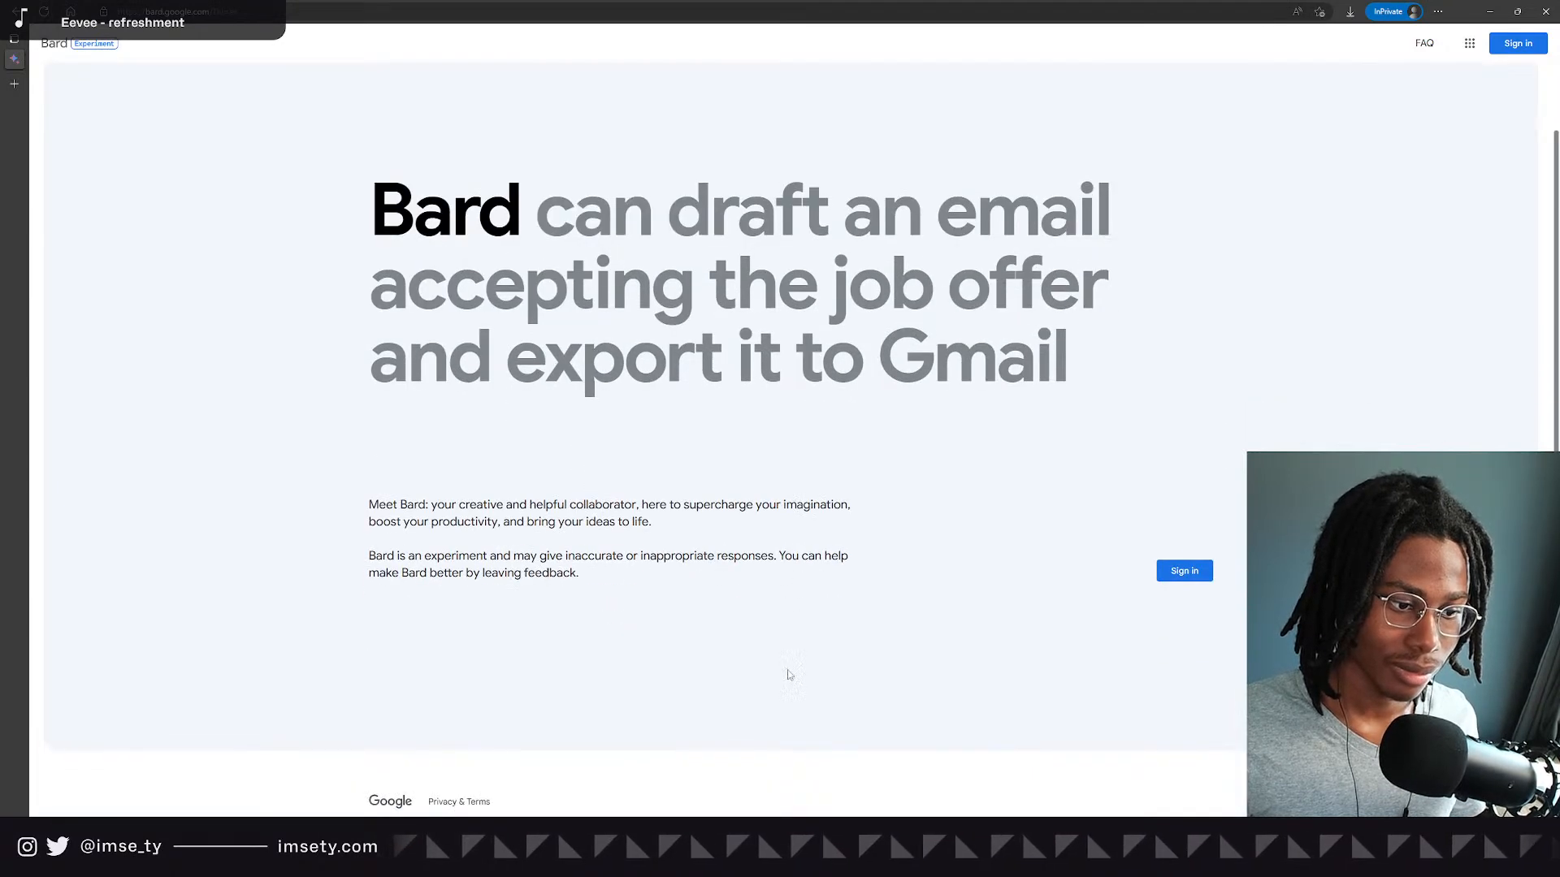
scroll(787, 728, "up", 1)
scroll(759, 453, "down", 1)
scroll(772, 484, "up", 1)
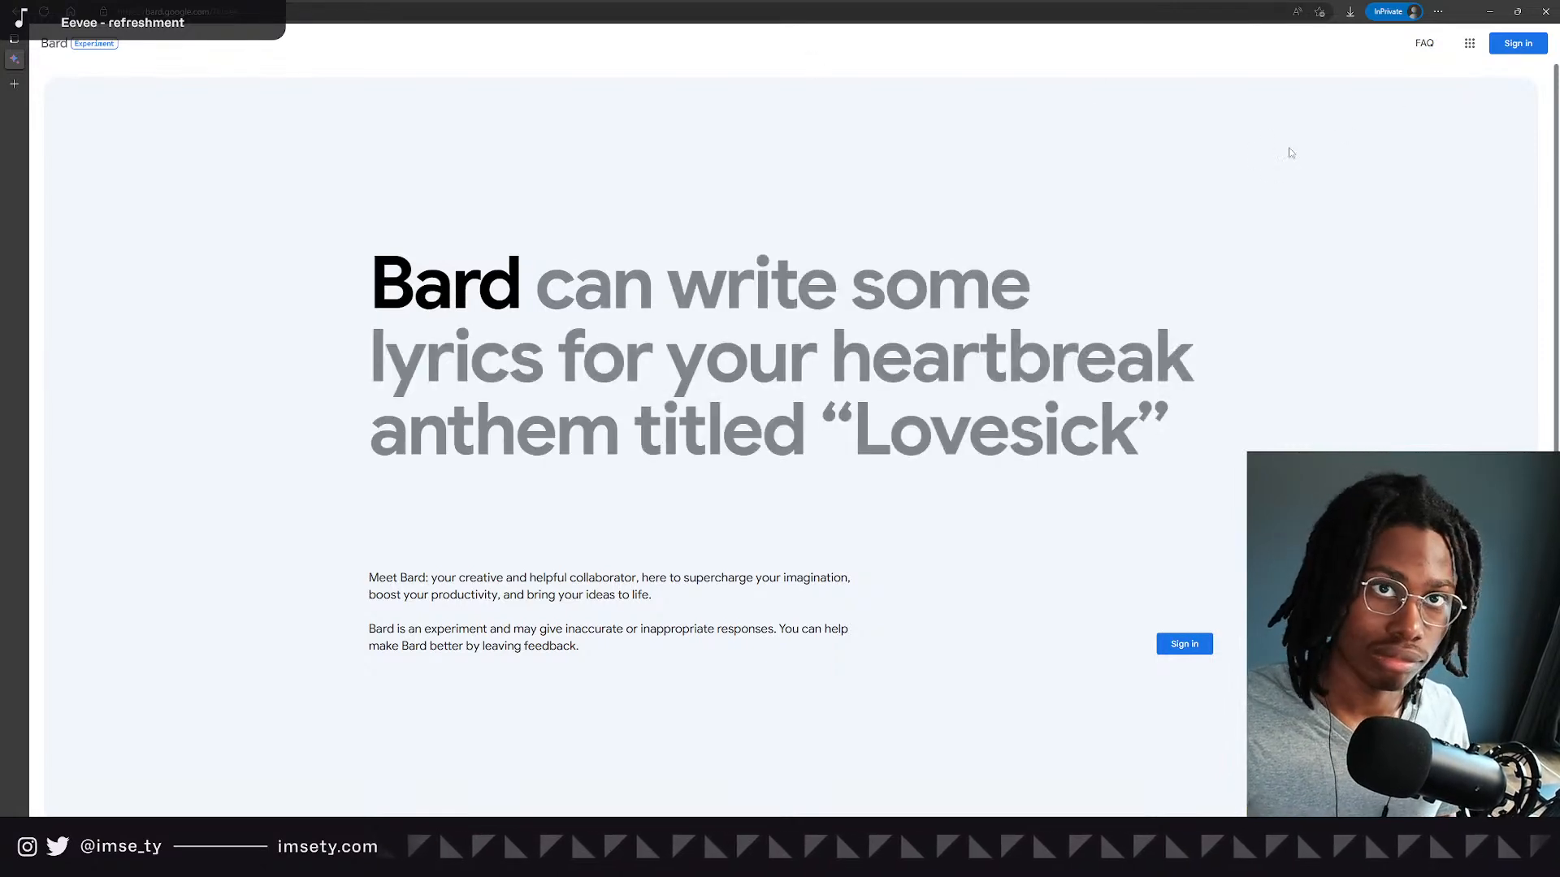
left_click(1489, 11)
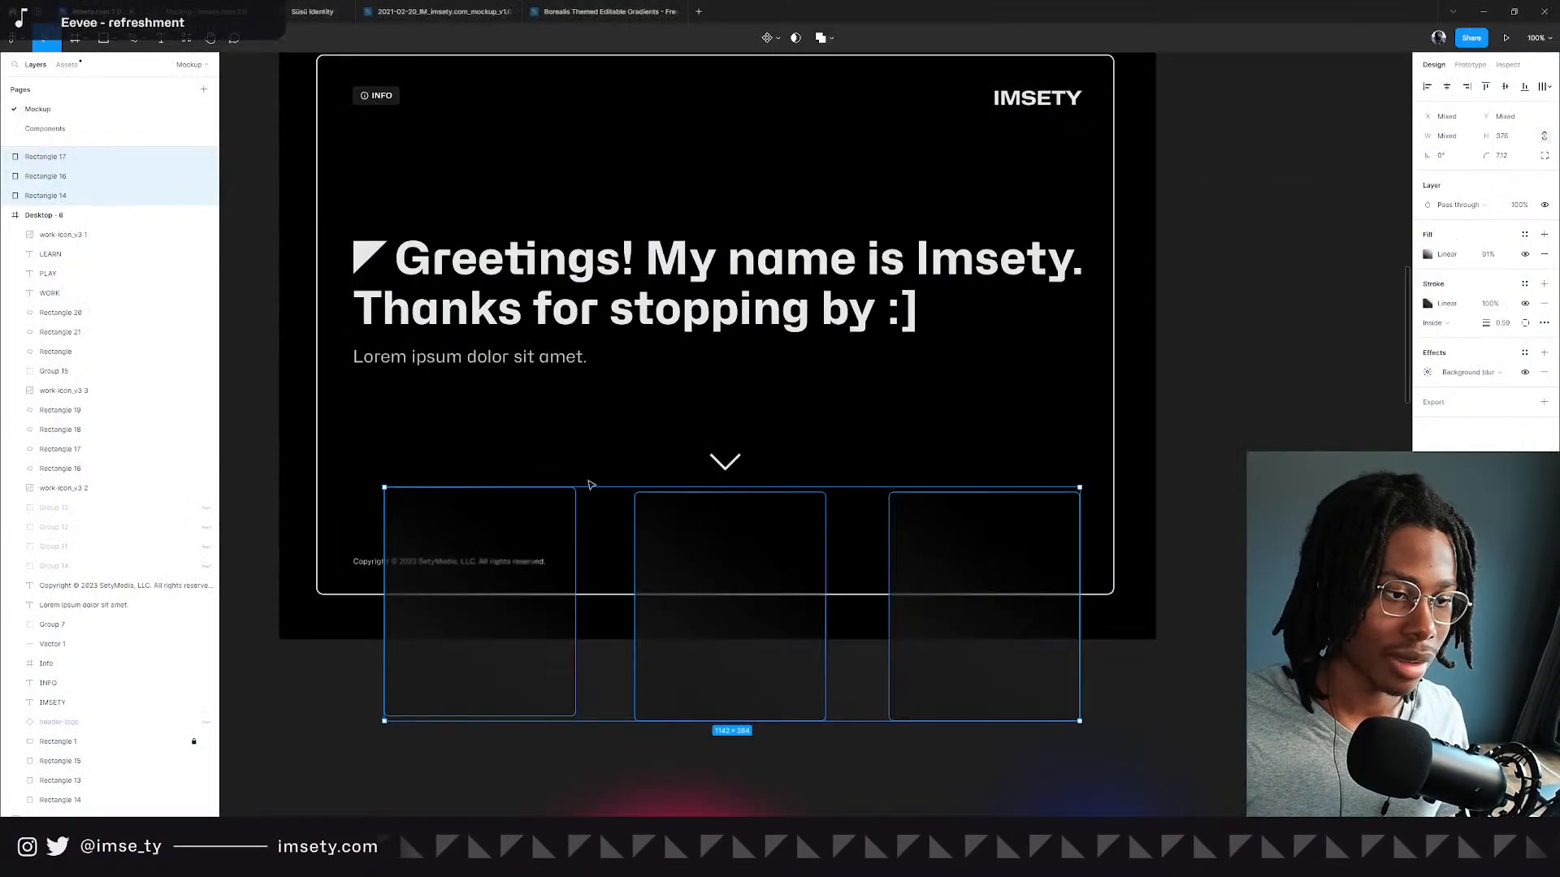
Undo the placement of the three card rectangles and the pink glow's move out of Desktop - 7.
left_click(535, 520)
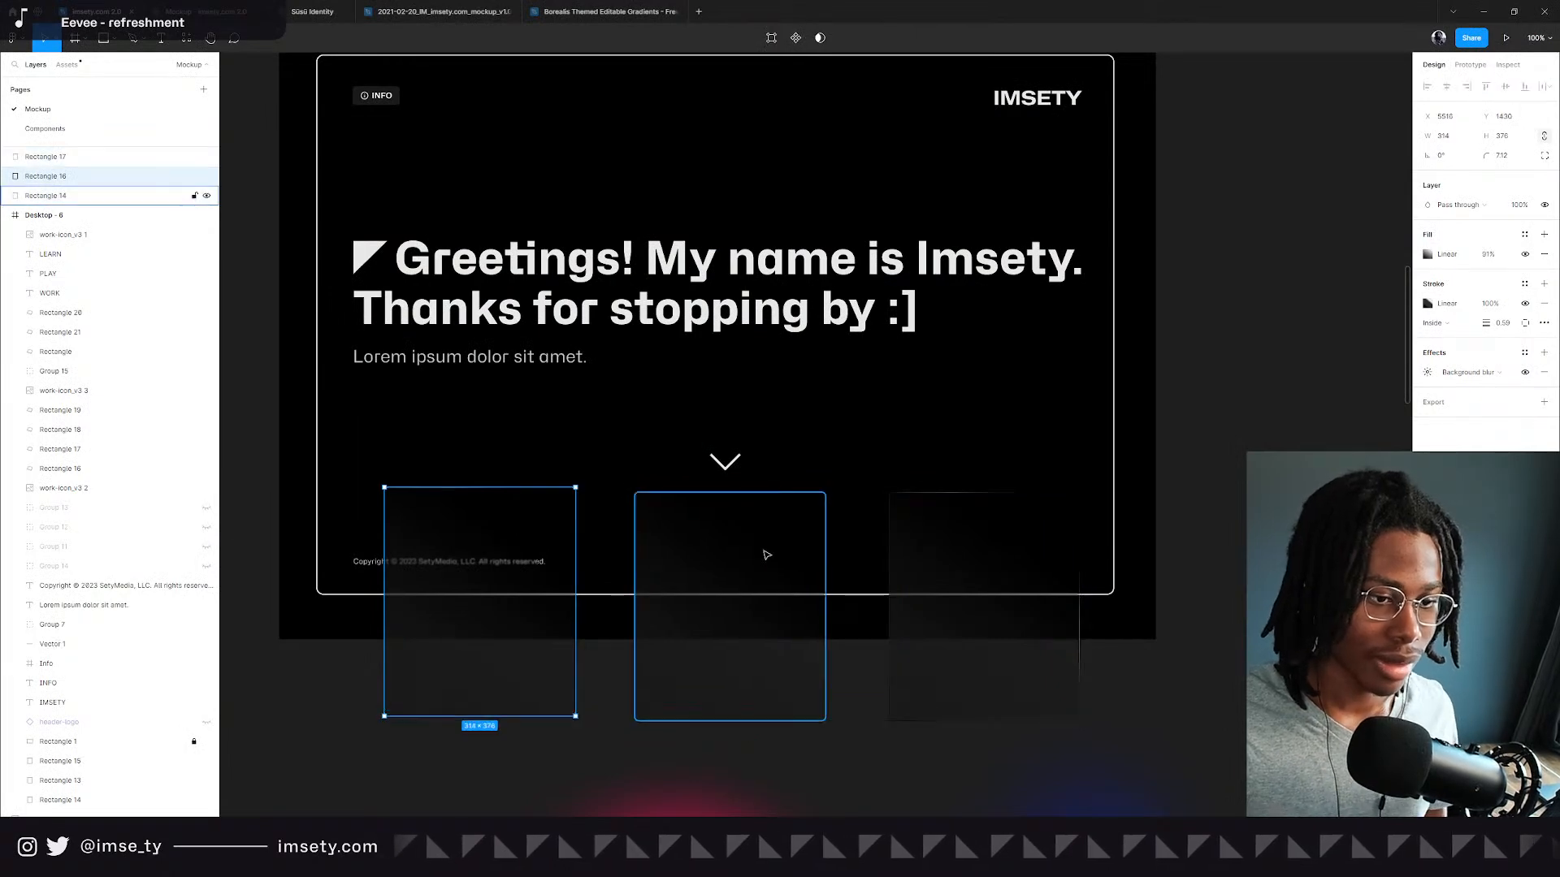
key("ctrl+z")
key("ctrl+z")
key("ctrl+z")
key("ctrl+z")
key("ctrl+z")
key("ctrl+z")
key("ctrl+z")
key("ctrl+z")
key("ctrl+z")
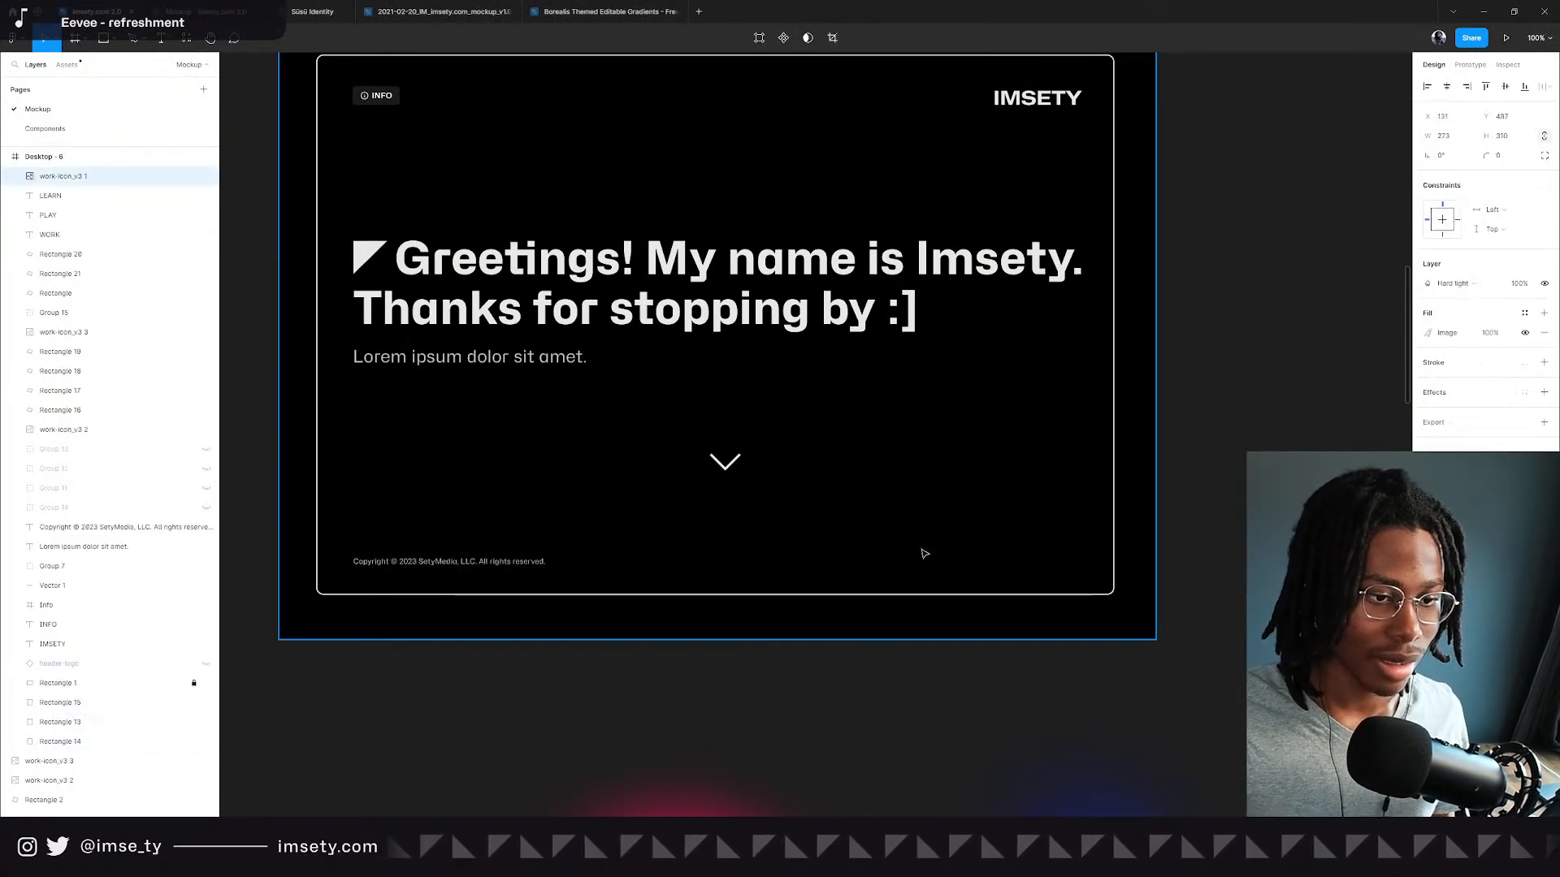
key("ctrl+z")
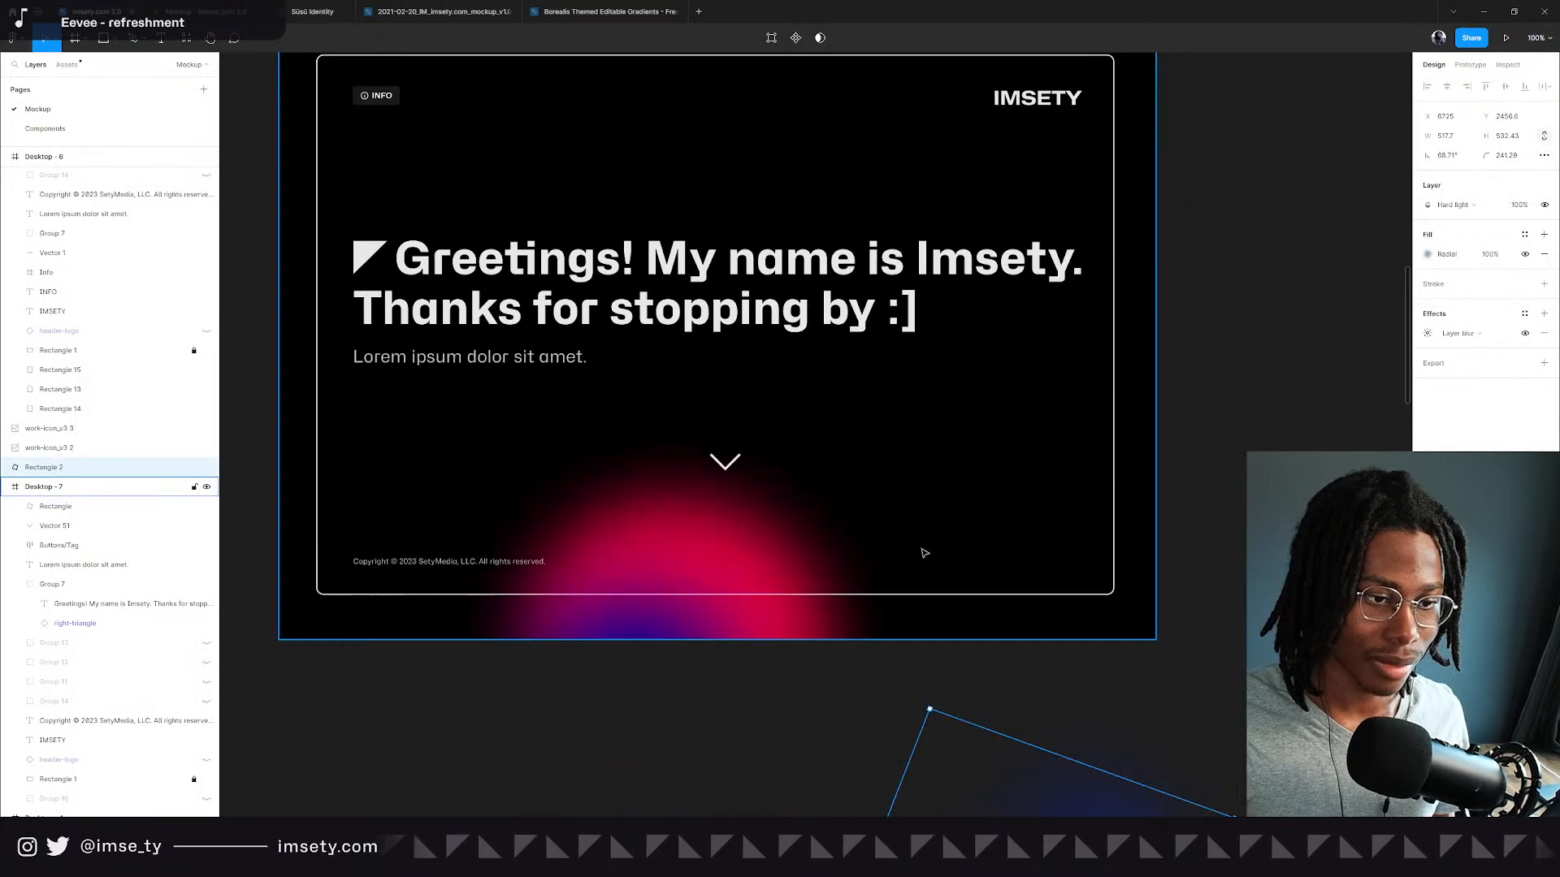
Try placing the blue glow rectangle beside the pink one at the lower edge of Desktop - 7.
left_click_drag(985, 731, 702, 566)
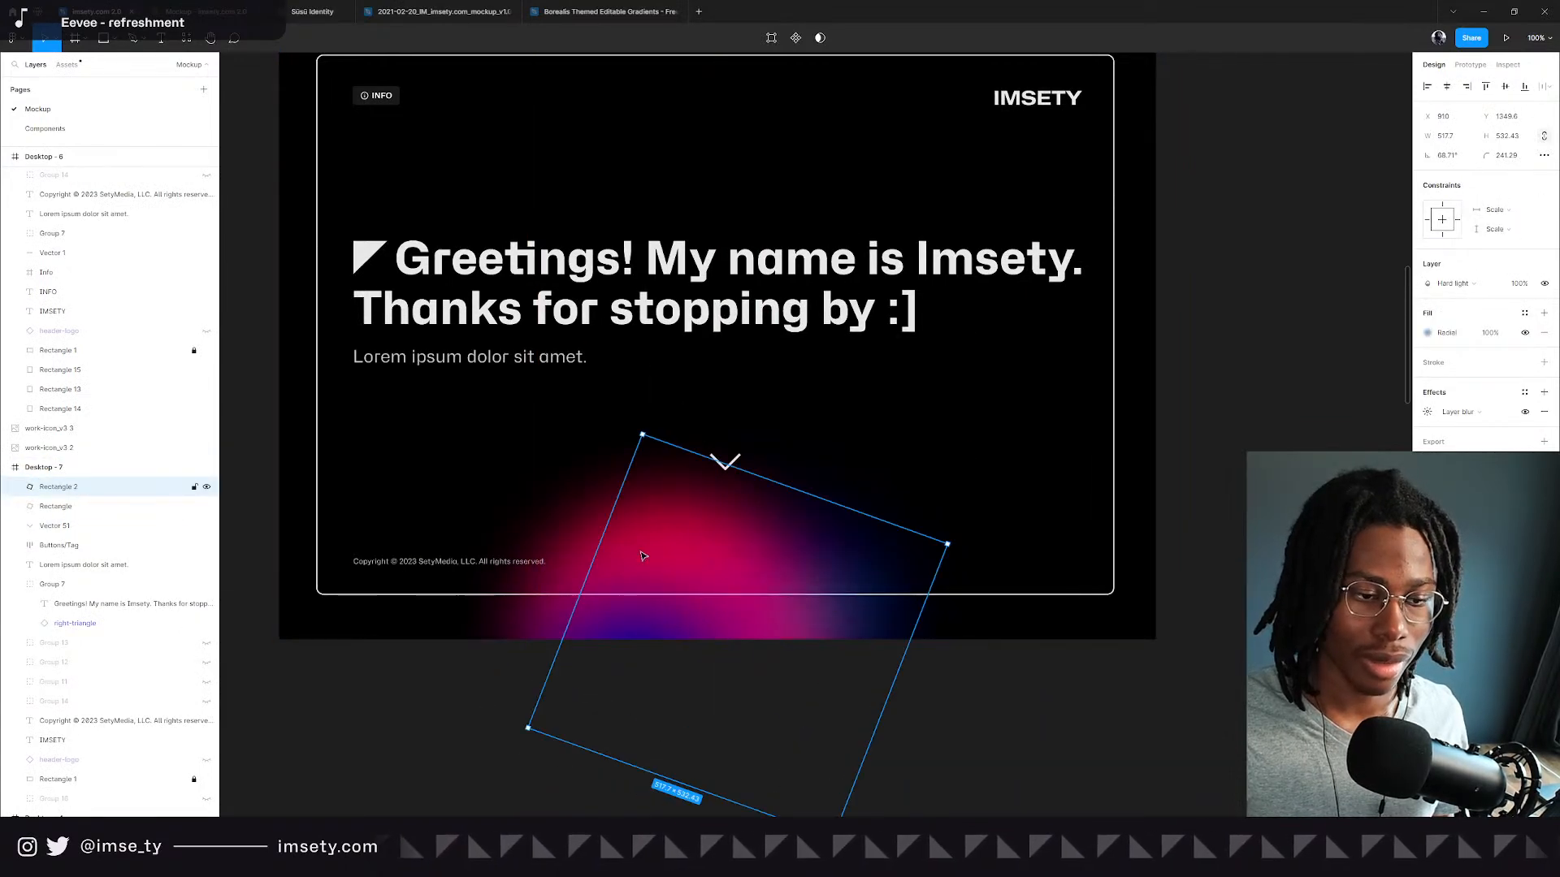
left_click(551, 614)
left_click_drag(657, 616, 683, 615)
left_click(975, 610)
scroll(561, 437, "down", 3)
left_click(549, 443)
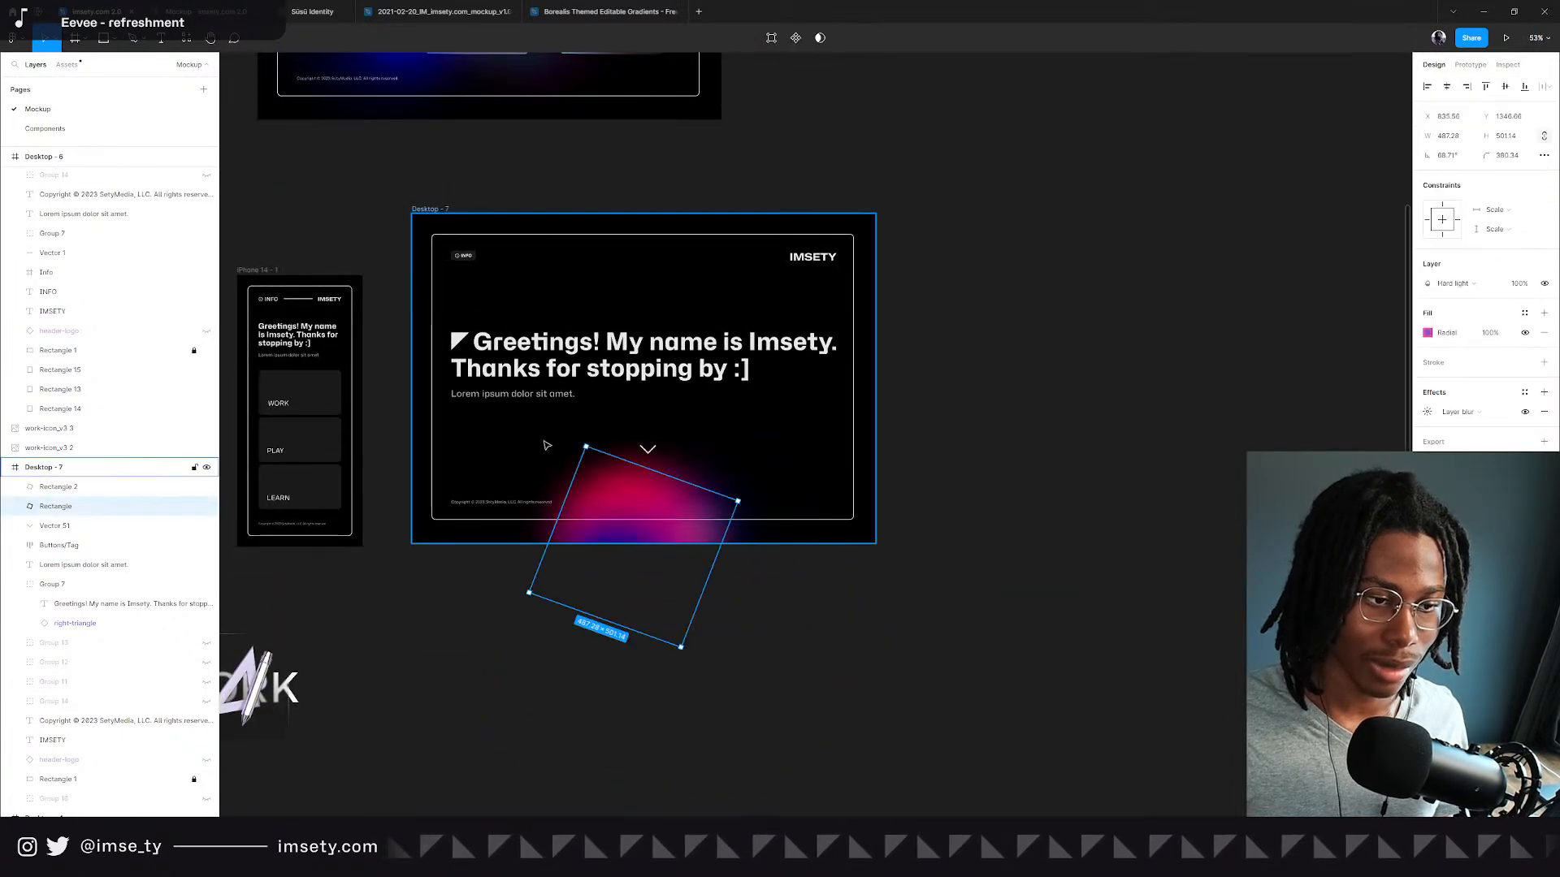
Move the pink and blue glow rectangles out of Desktop - 7 onto the empty canvas and delete the down arrow.
left_click_drag(653, 471, 1077, 695)
left_click_drag(606, 522, 998, 718)
left_click(647, 451)
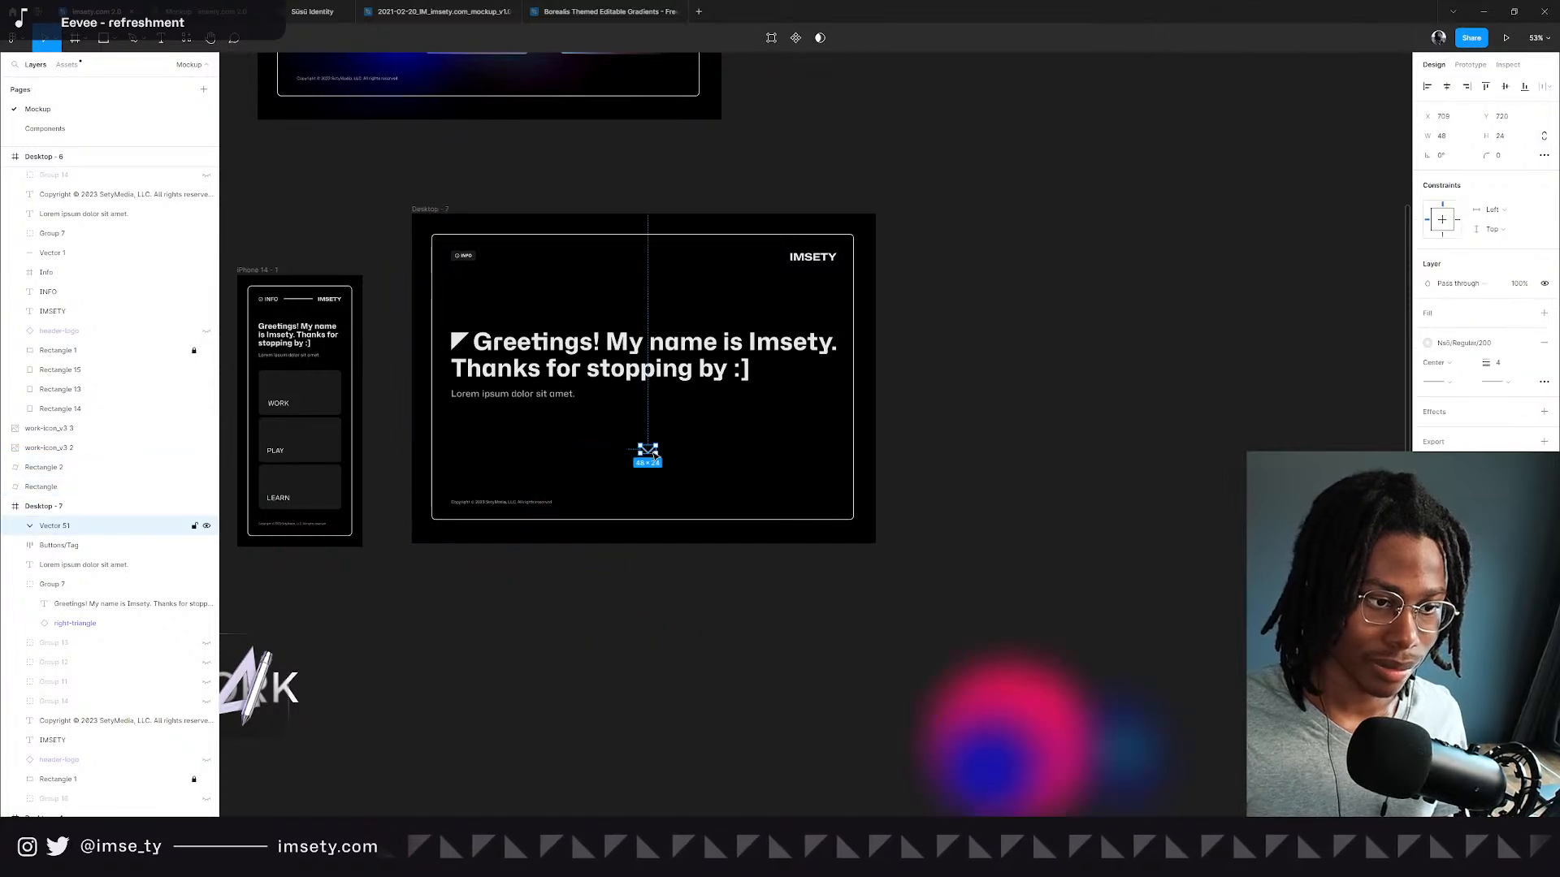
Move the headline group and its lorem ipsum subtitle together slightly lower in Desktop - 7.
left_click(566, 393)
left_click(601, 369, "shift")
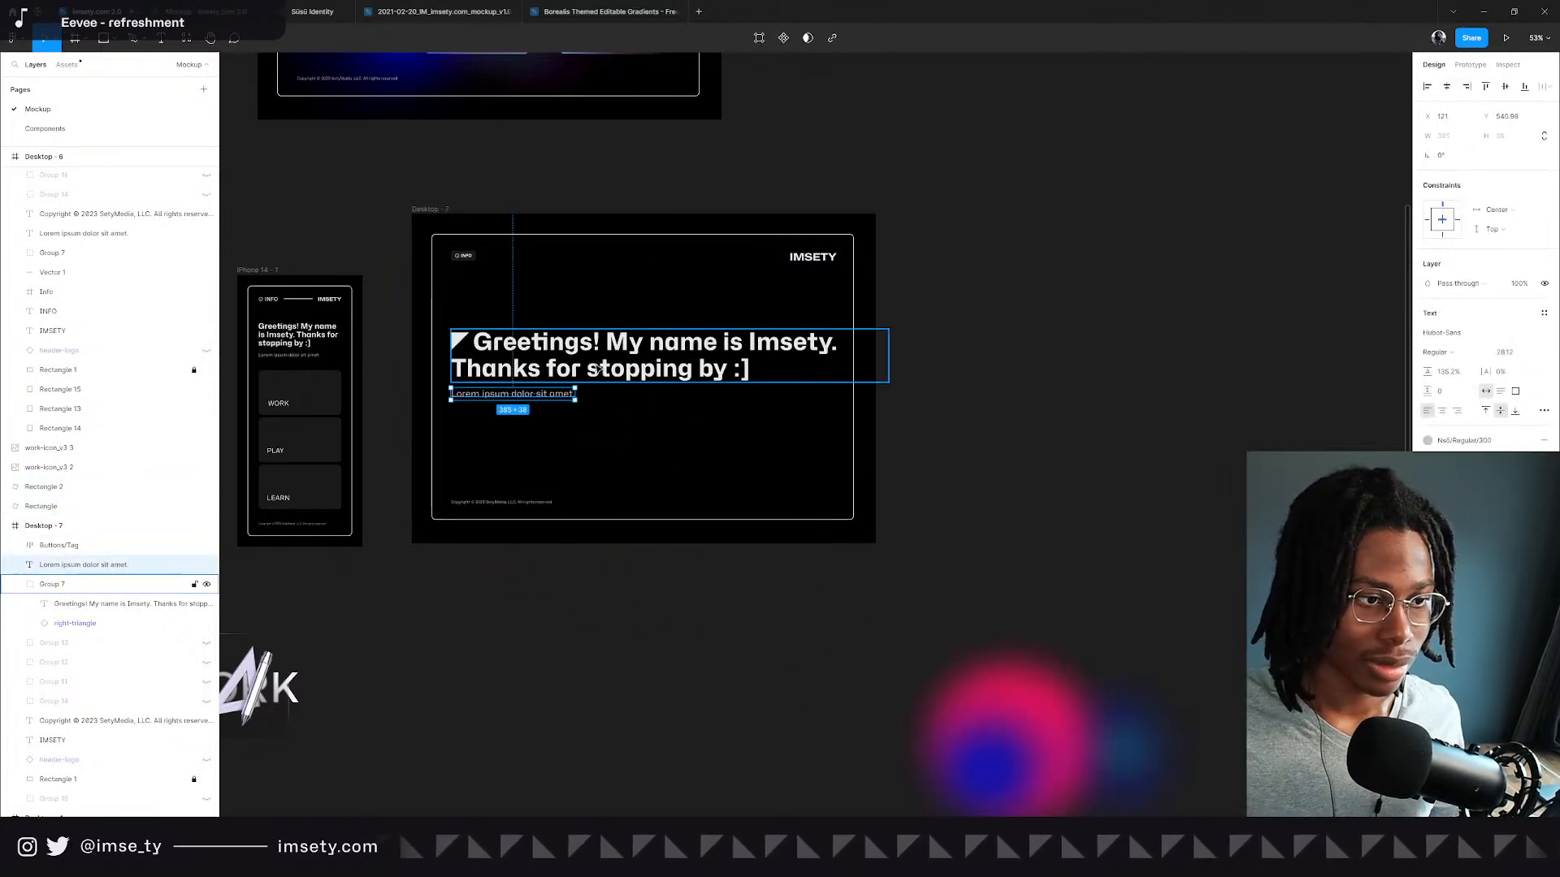
left_click_drag(601, 369, 608, 398)
left_click(1099, 452)
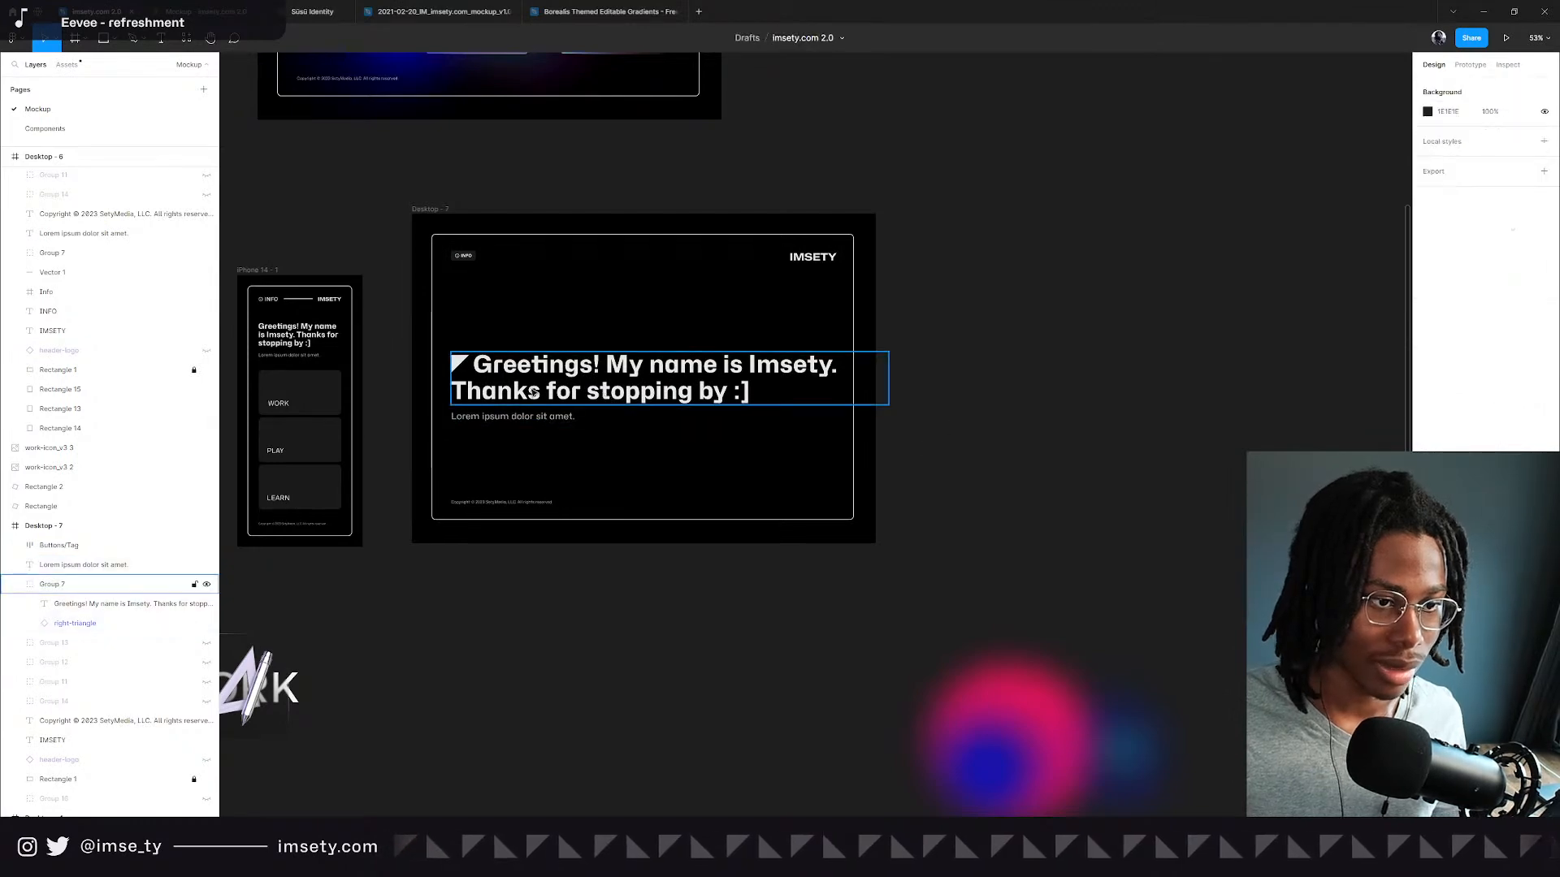
Compare the Desktop - 7 headline with the hero headline of the Bard page in the browser.
scroll(476, 432, "up", 4)
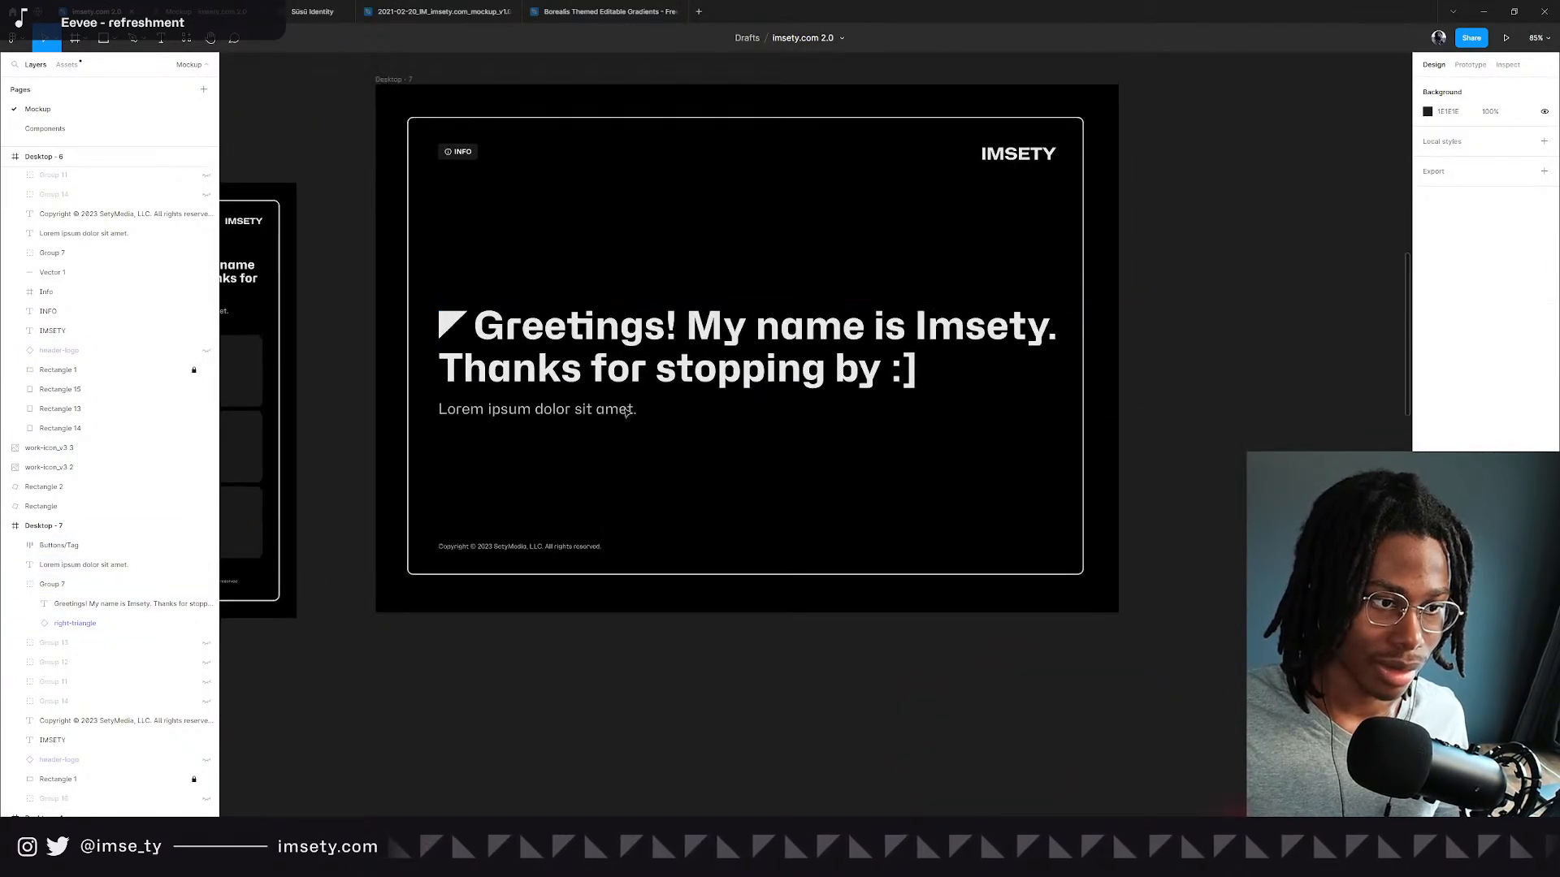
key("alt+Tab")
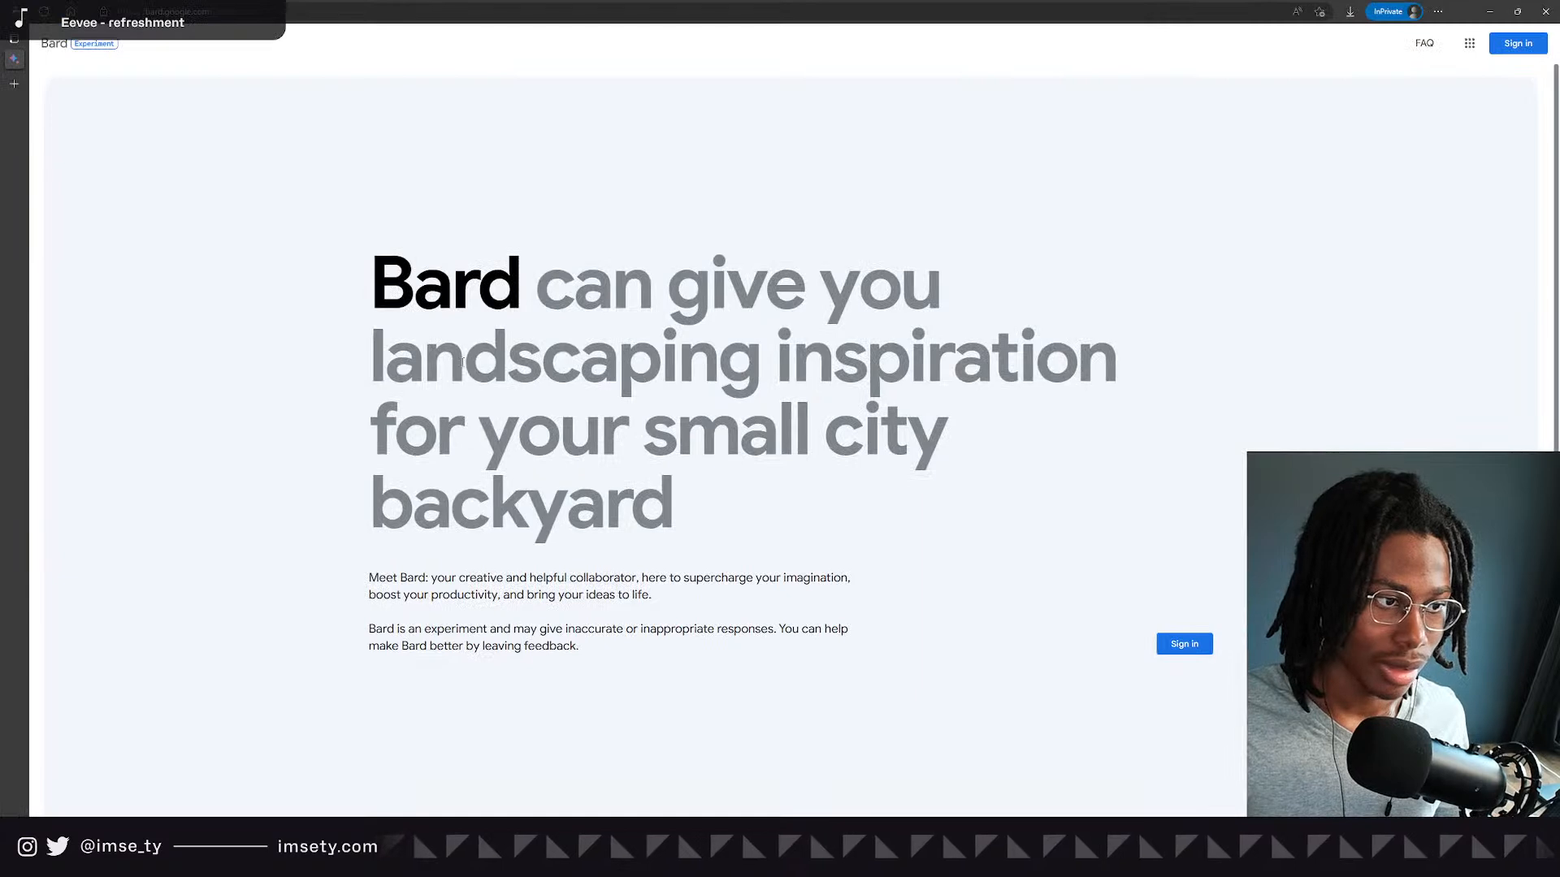
key("alt+Tab")
Try scaling the headline and subtitle in Desktop - 7 down to about 0.91x.
left_click(634, 373)
left_click(609, 407, "shift")
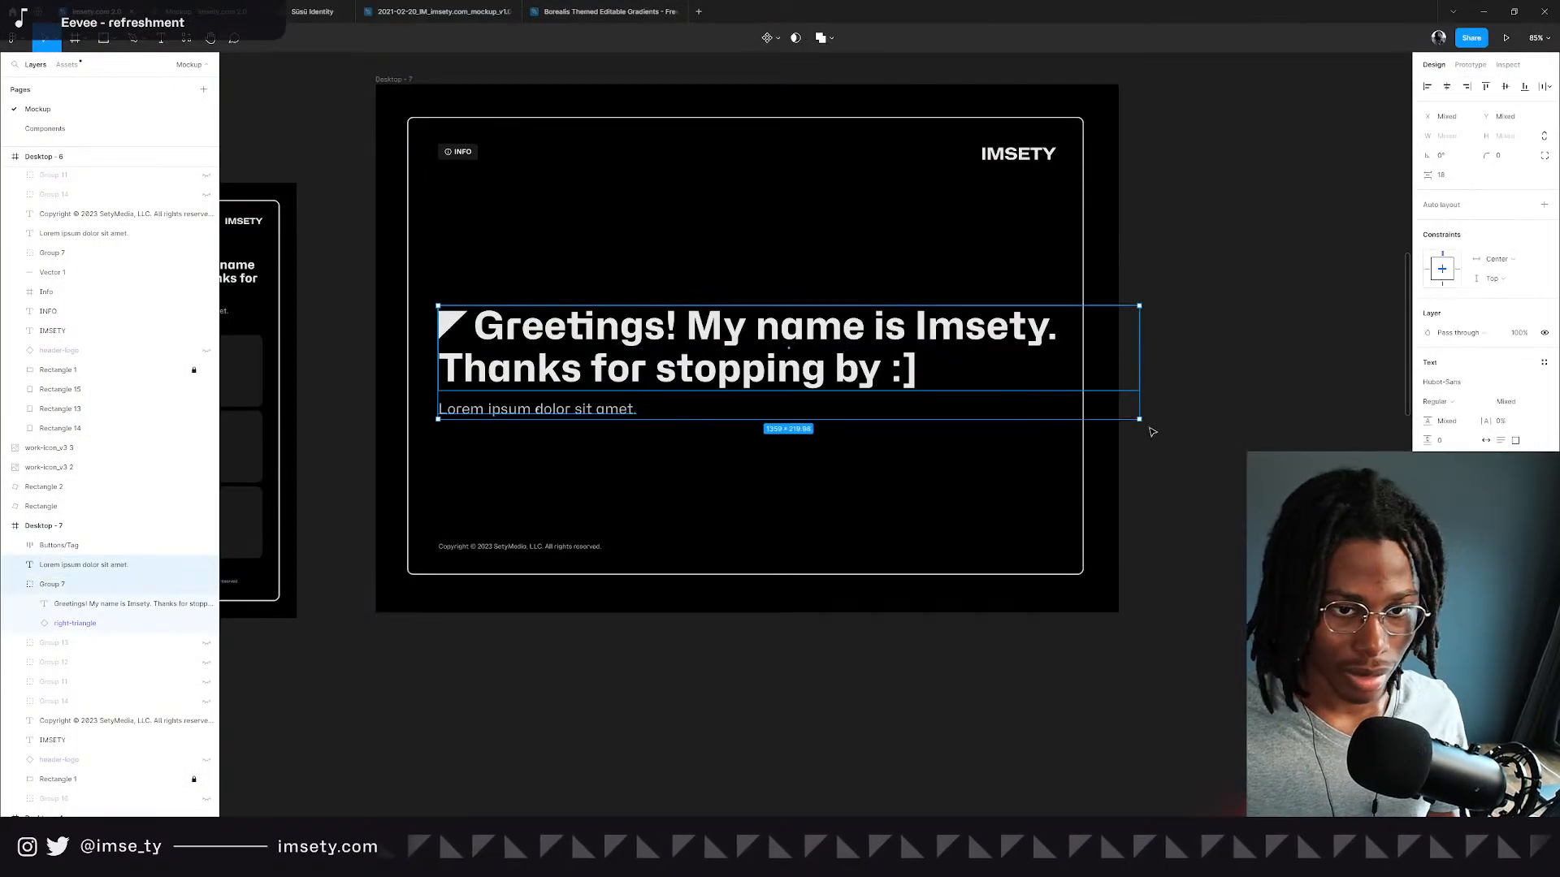
left_click_drag(1139, 422, 1068, 409)
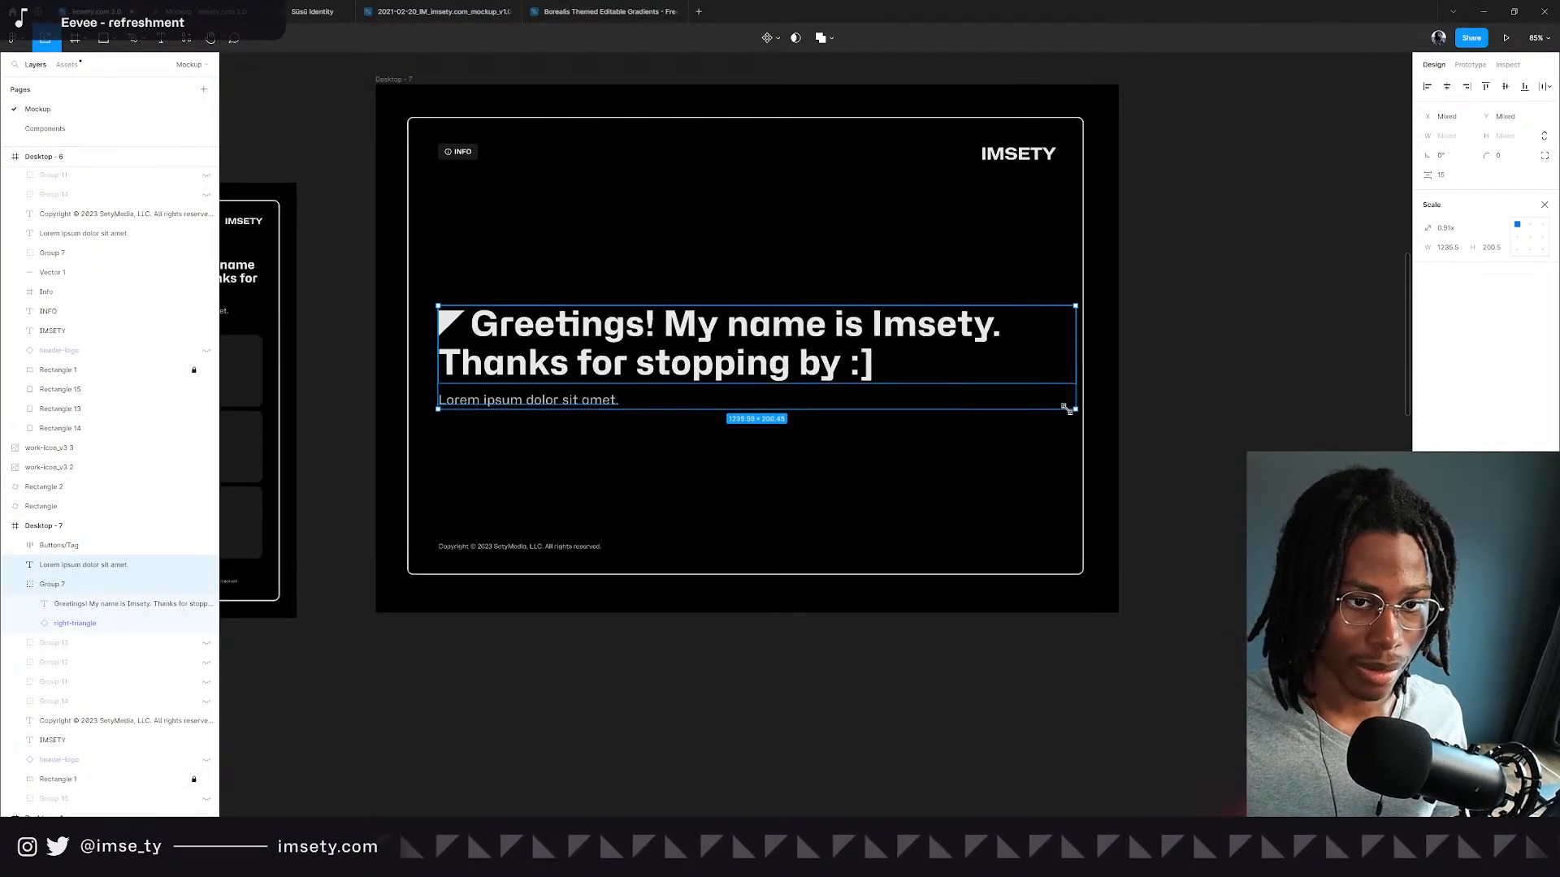
left_click_drag(756, 335, 779, 335)
left_click(1309, 406)
key("ctrl+z")
key("ctrl+z")
key("ctrl+z")
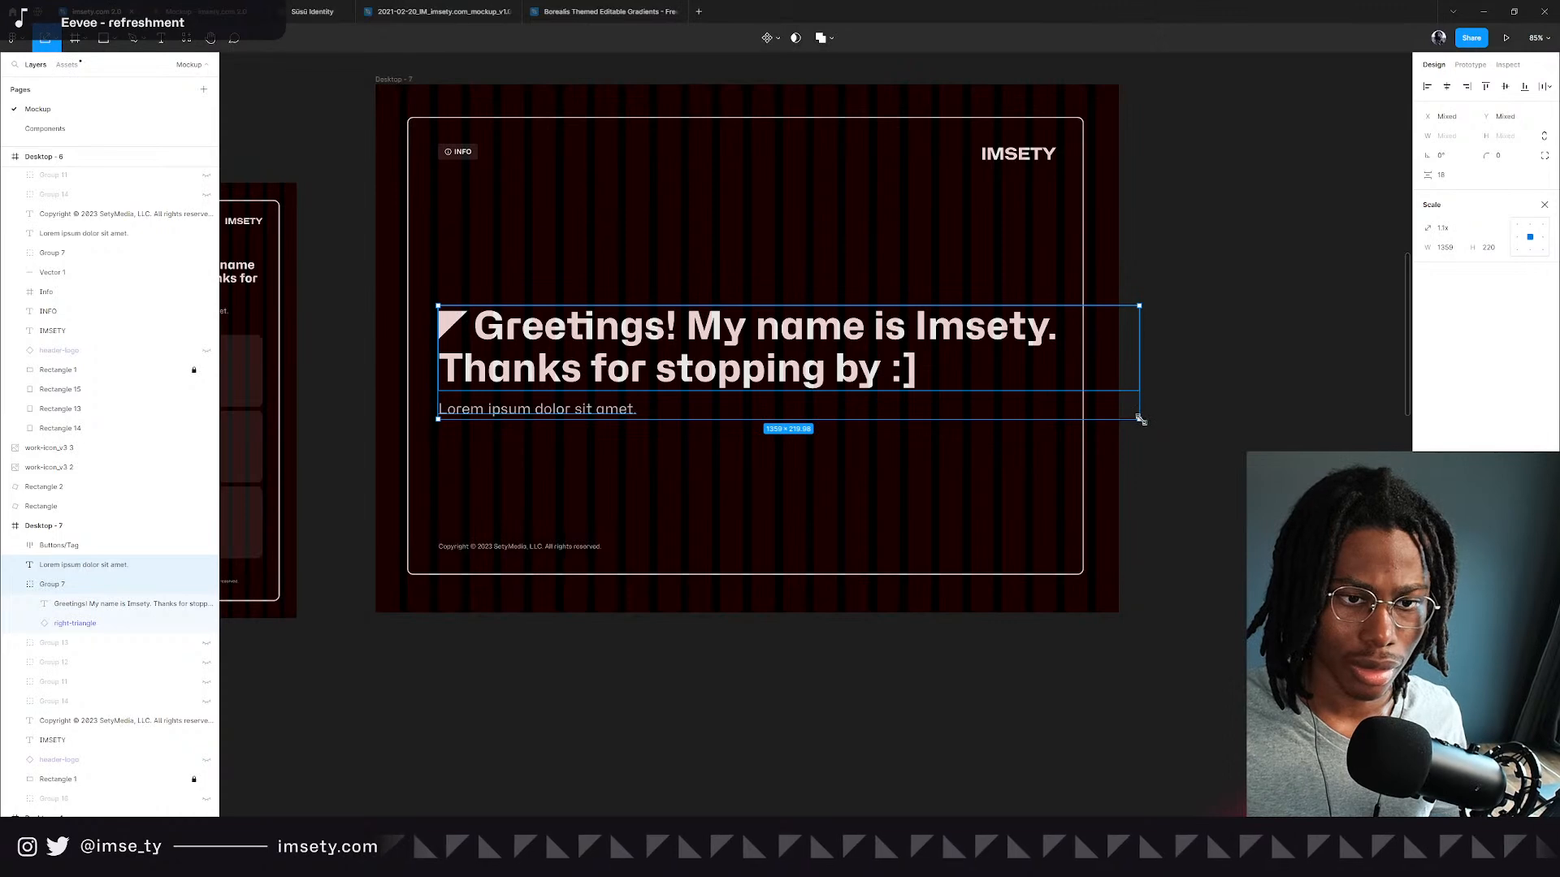
left_click(1186, 424)
scroll(640, 229, "up", 1)
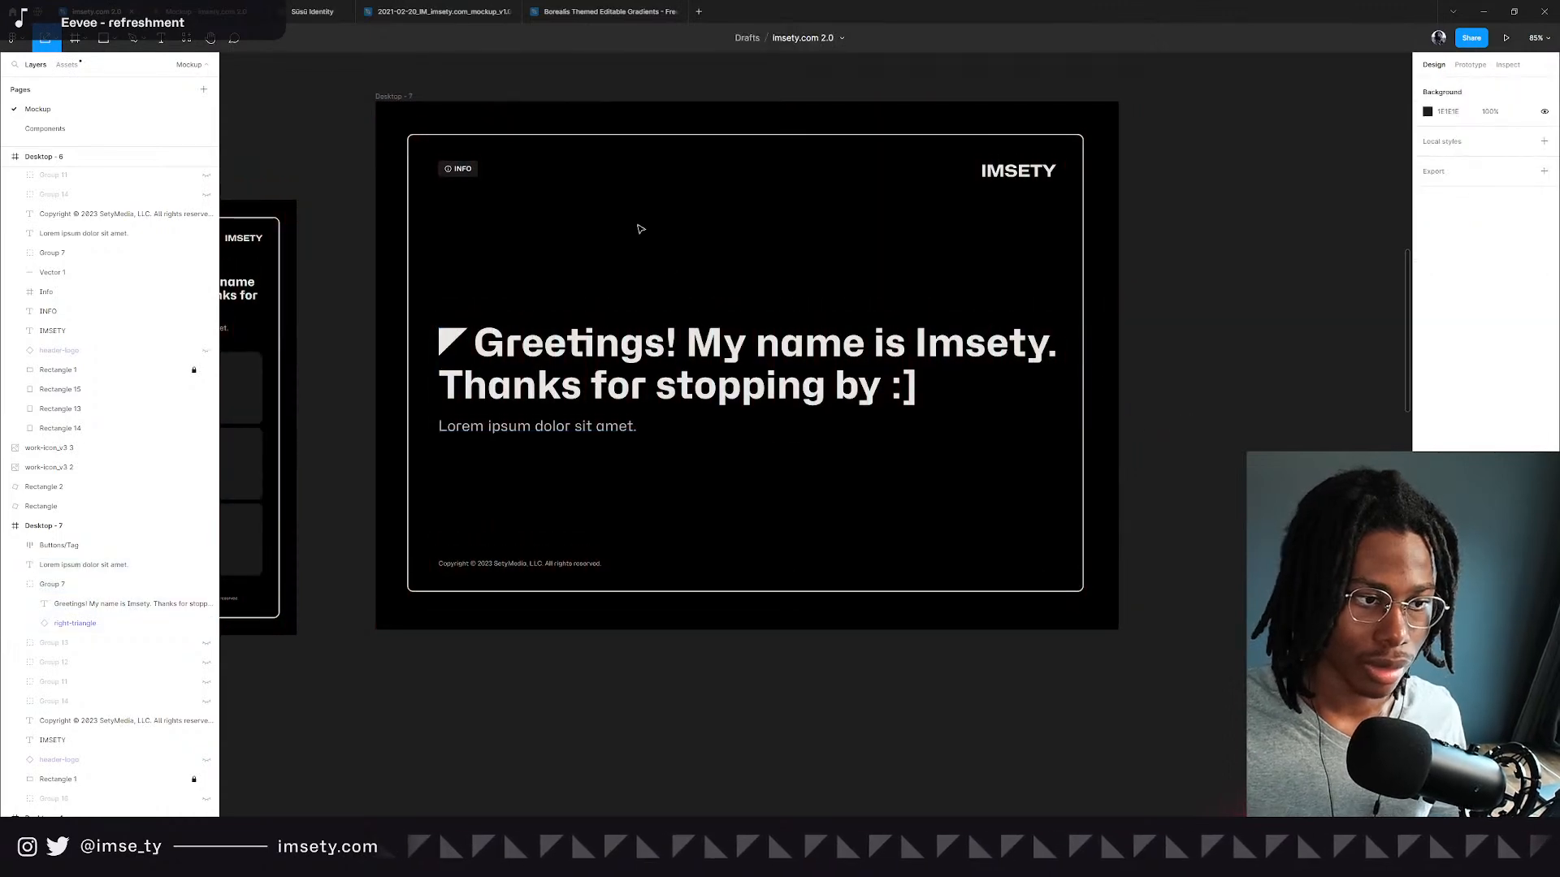
Try shifting the headline and subtitle together to a different position inside Desktop - 7.
left_click(624, 360)
left_click(588, 427, "shift")
mouse_move(613, 374)
left_mouse_down()
mouse_move(616, 349)
mouse_move(633, 368)
mouse_move(629, 289)
mouse_move(613, 401)
left_mouse_up()
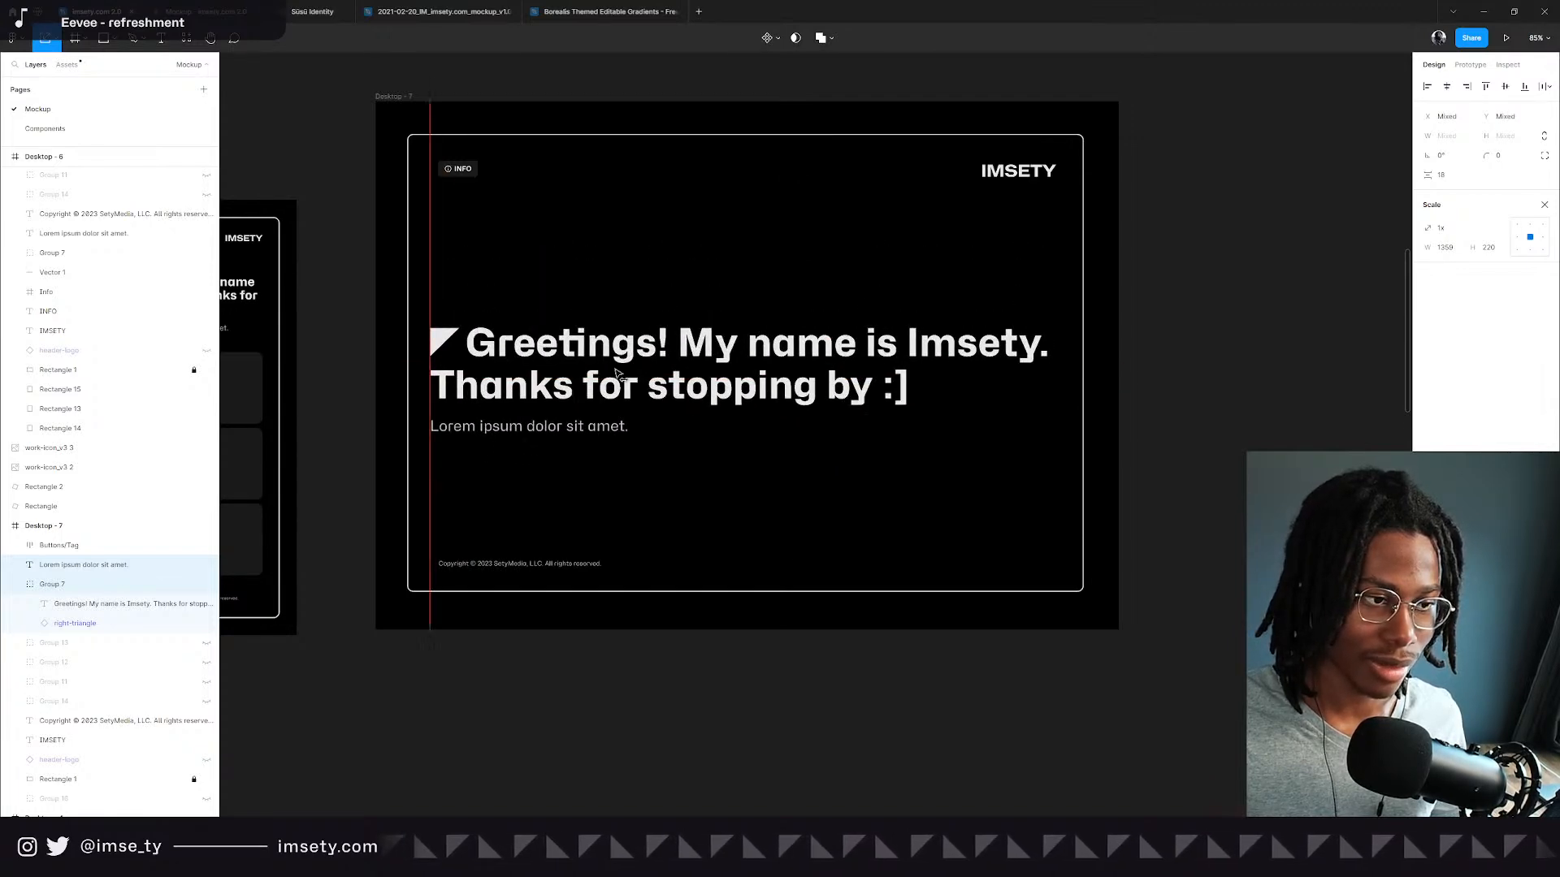
scroll(539, 317, "up", 1)
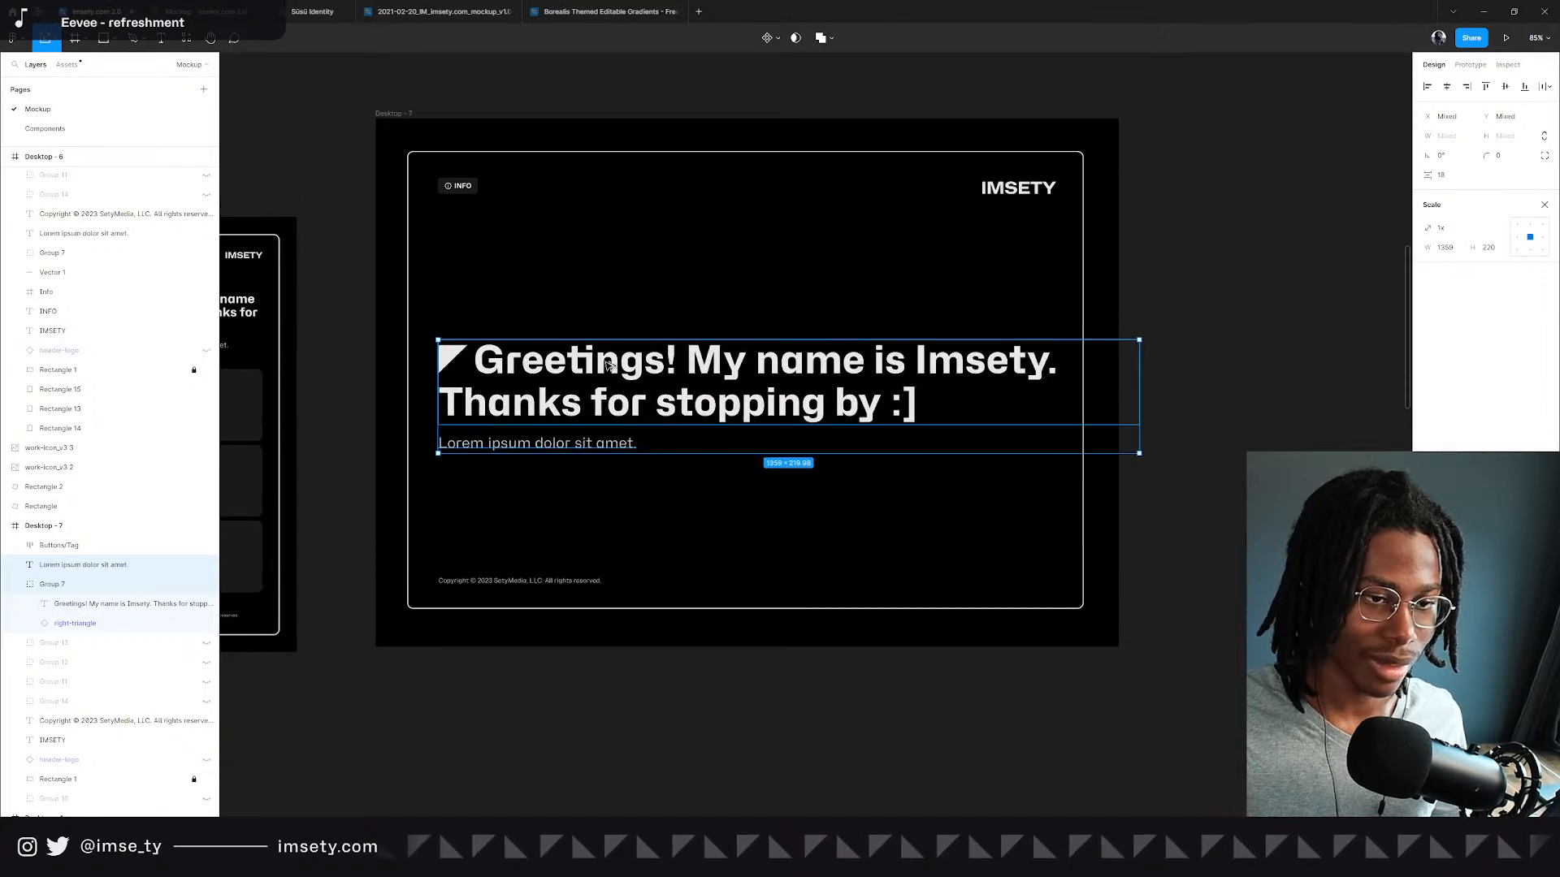
scroll(694, 374, "up", 3)
left_click_drag(692, 370, 692, 367)
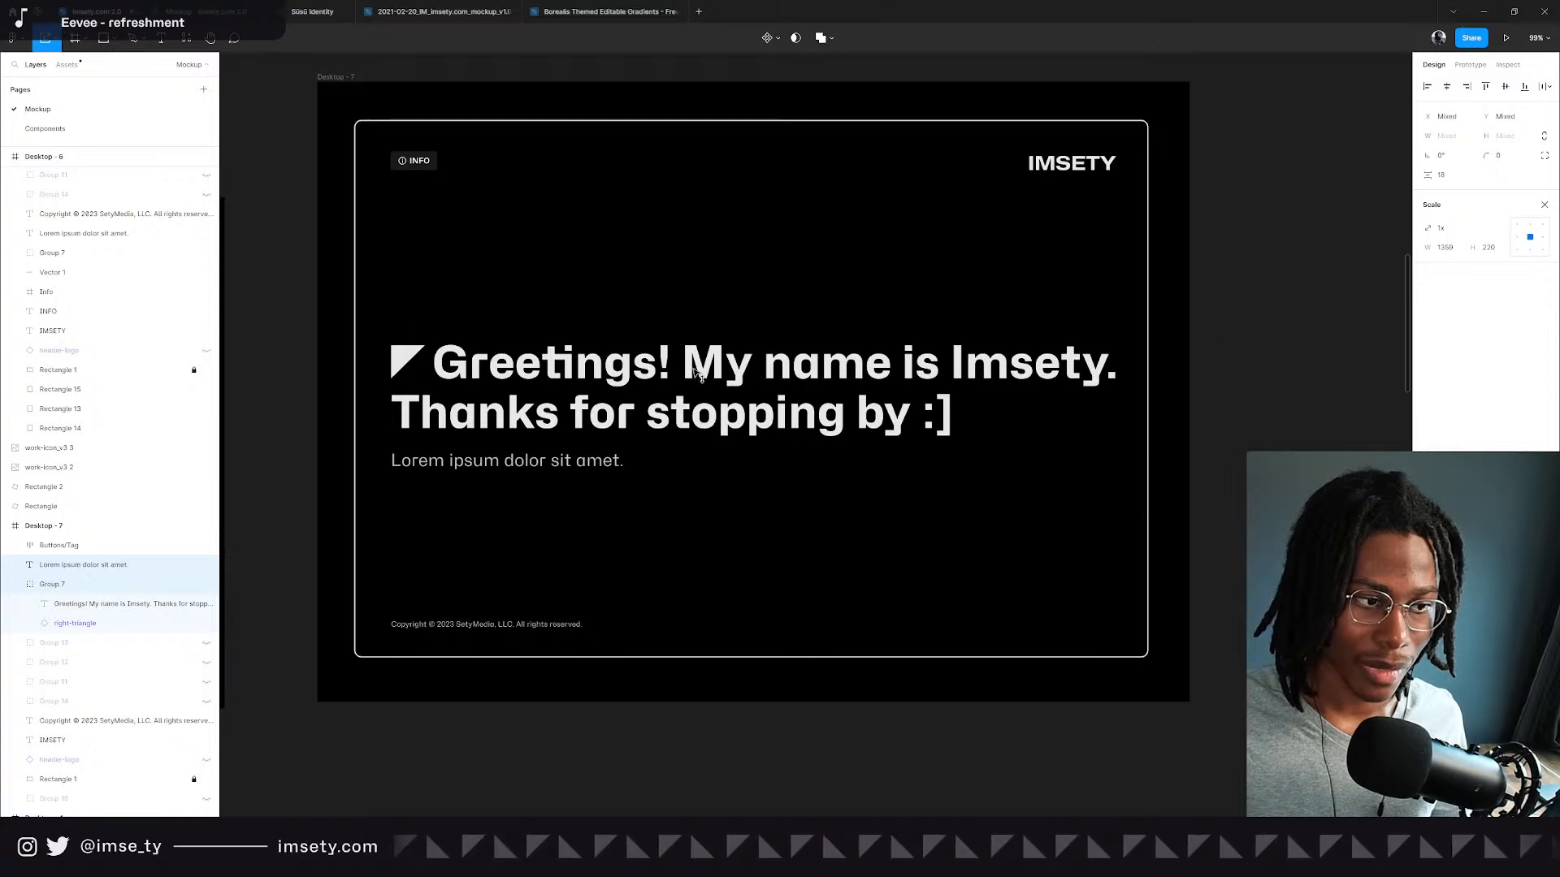
left_click(1279, 391)
Move the Desktop - 7 frame to the empty canvas above Desktop - 4, beside Desktop - 6.
scroll(1280, 392, "down", 5)
left_click_drag(1040, 217, 766, 285)
scroll(912, 450, "up", 3)
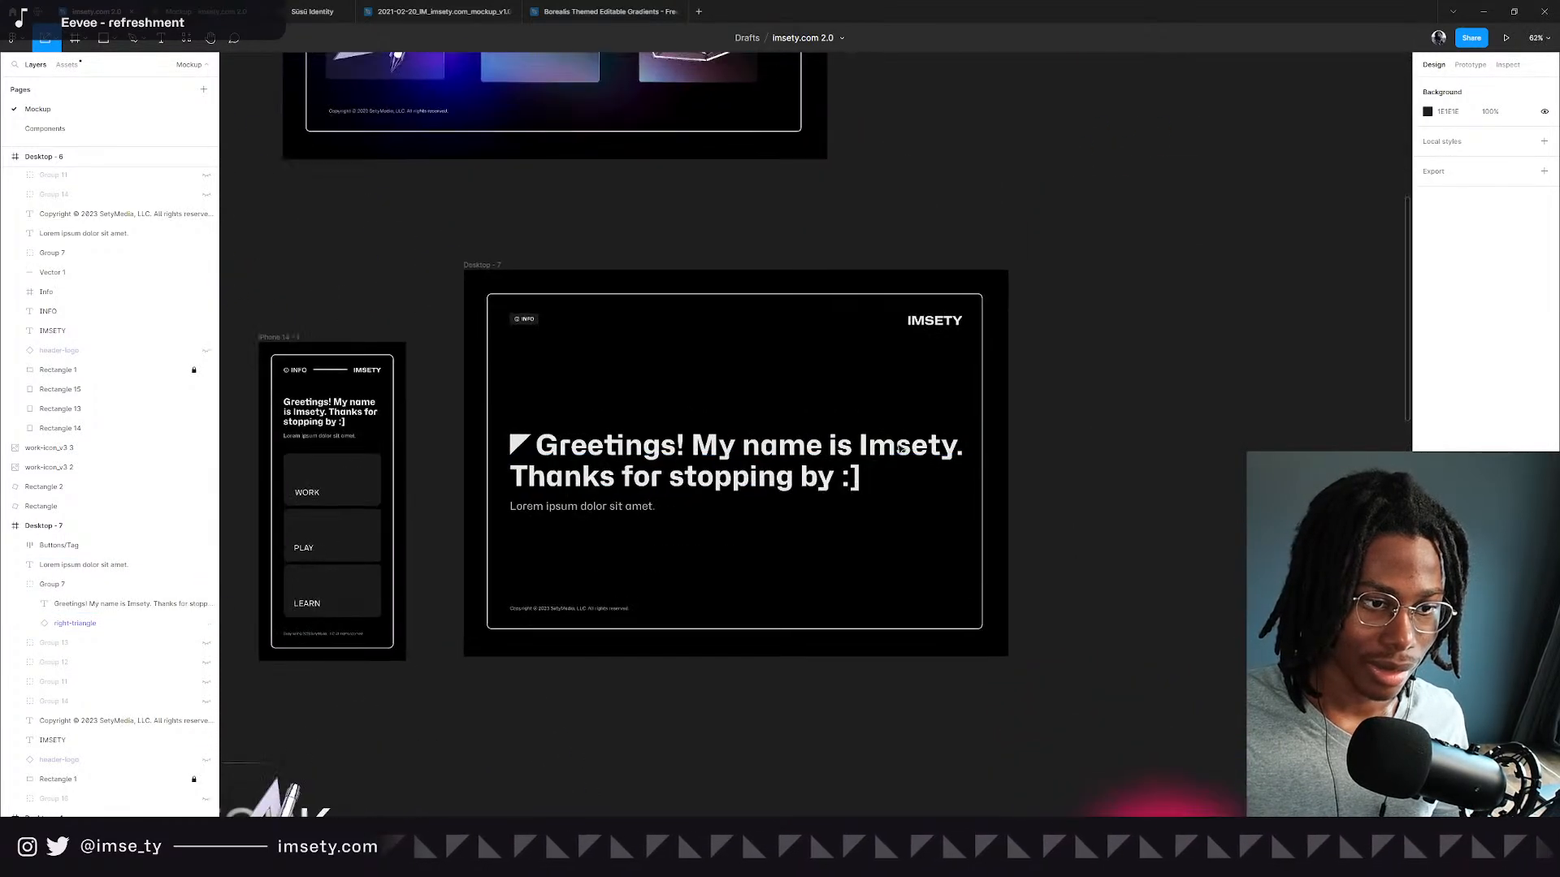
scroll(684, 329, "down", 4)
left_click_drag(594, 296, 752, 194)
key("ctrl+z")
left_click_drag(519, 320, 857, 273)
scroll(578, 305, "up", 3)
left_click_drag(579, 305, 349, 359)
scroll(873, 337, "down", 3)
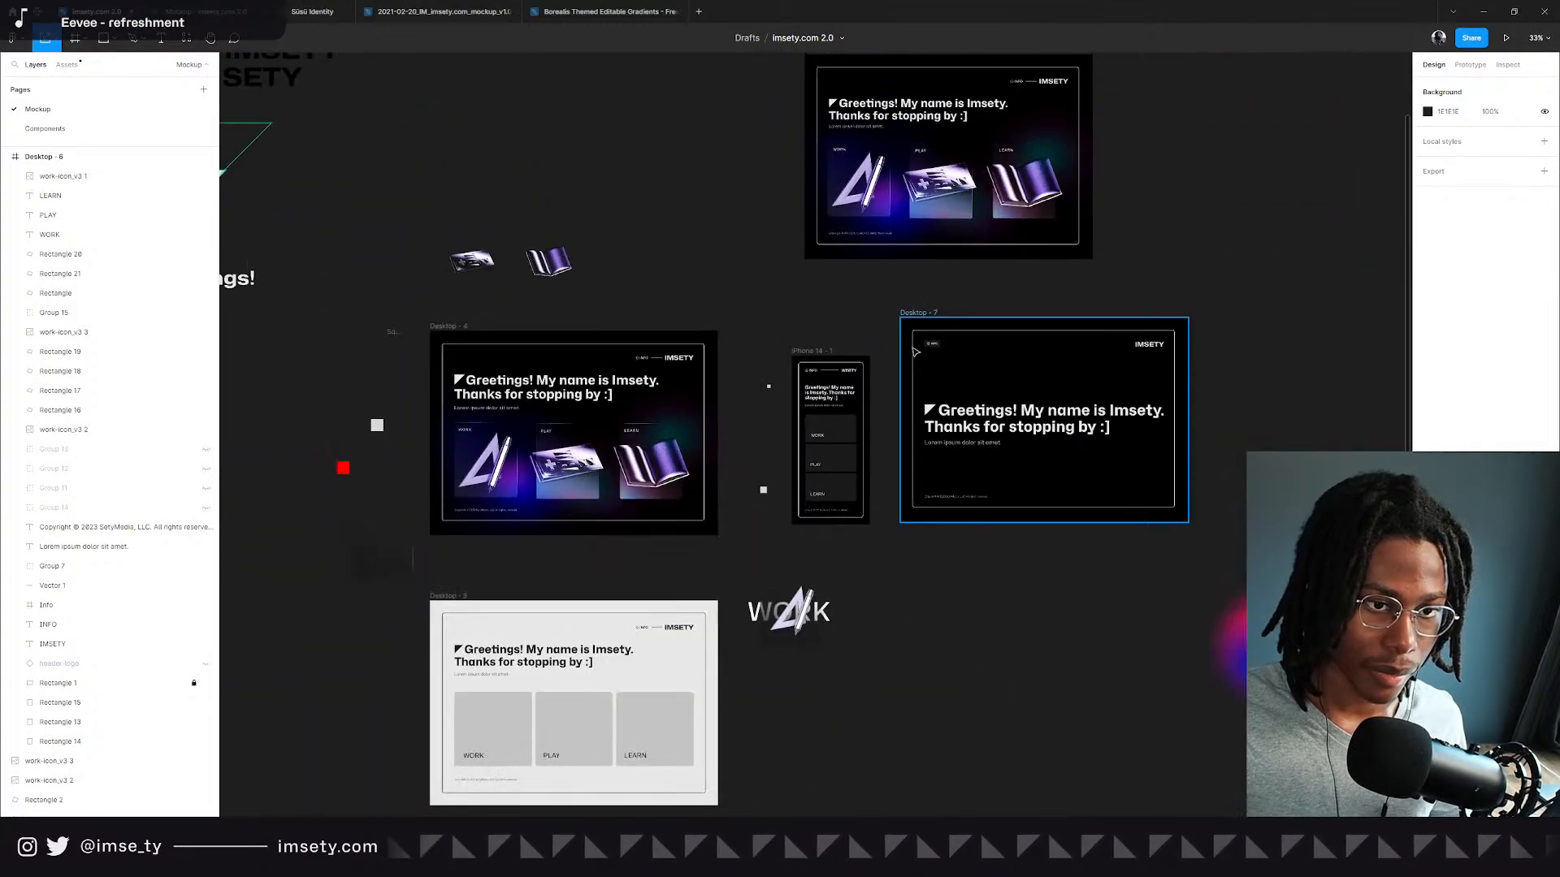
left_click_drag(861, 326, 670, 253)
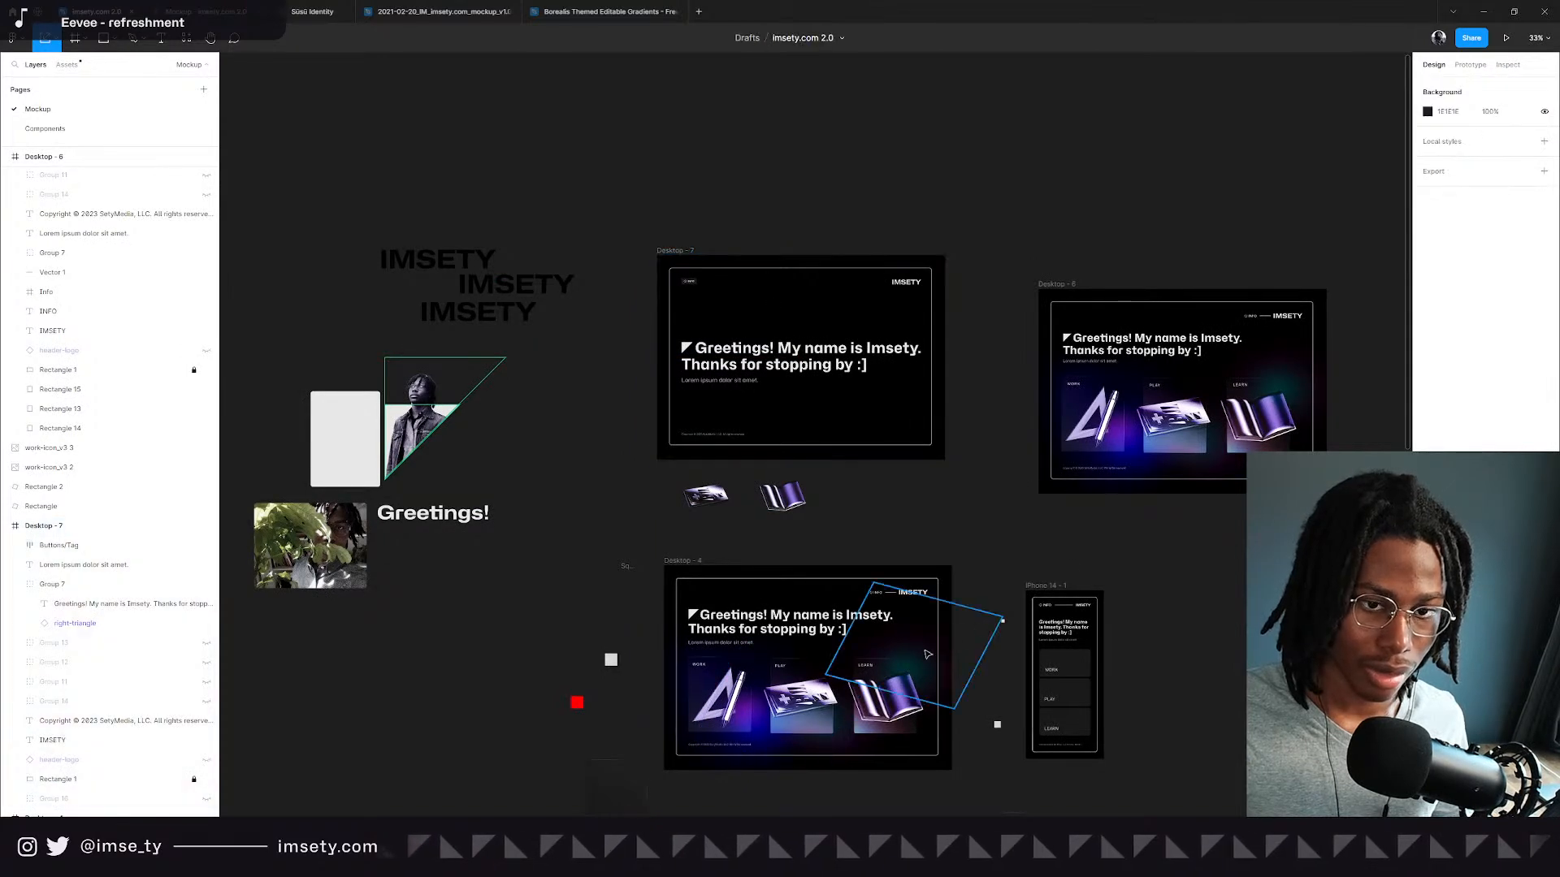
Move the Desktop - 6 frame out of the way and place the Desktop - 4 frame directly beside Desktop - 7.
scroll(748, 684, "up", 4)
left_click(796, 578)
left_click_drag(793, 499, 608, 519)
left_click_drag(1217, 172, 635, 619)
key("ctrl+z")
left_click(679, 467)
scroll(671, 464, "down", 5)
left_click_drag(848, 282, 1165, 436)
left_click_drag(578, 489, 798, 264)
scroll(804, 275, "up", 5)
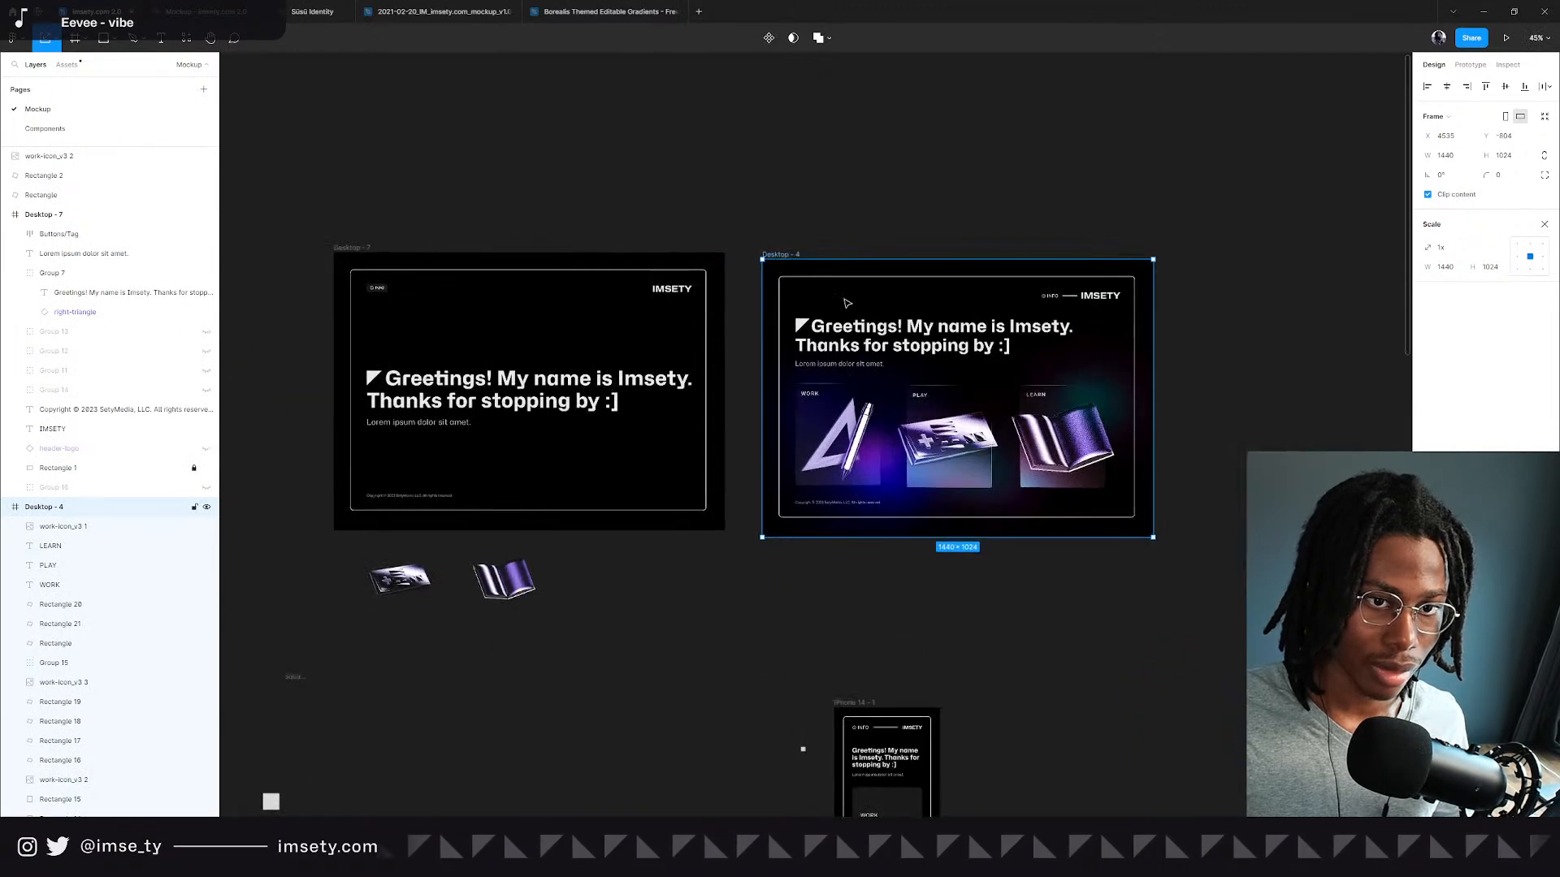
Try pasting a copy of the INFO tag from Desktop - 7 into the Desktop - 4 frame.
left_click_drag(224, 290, 430, 300)
left_click(396, 286)
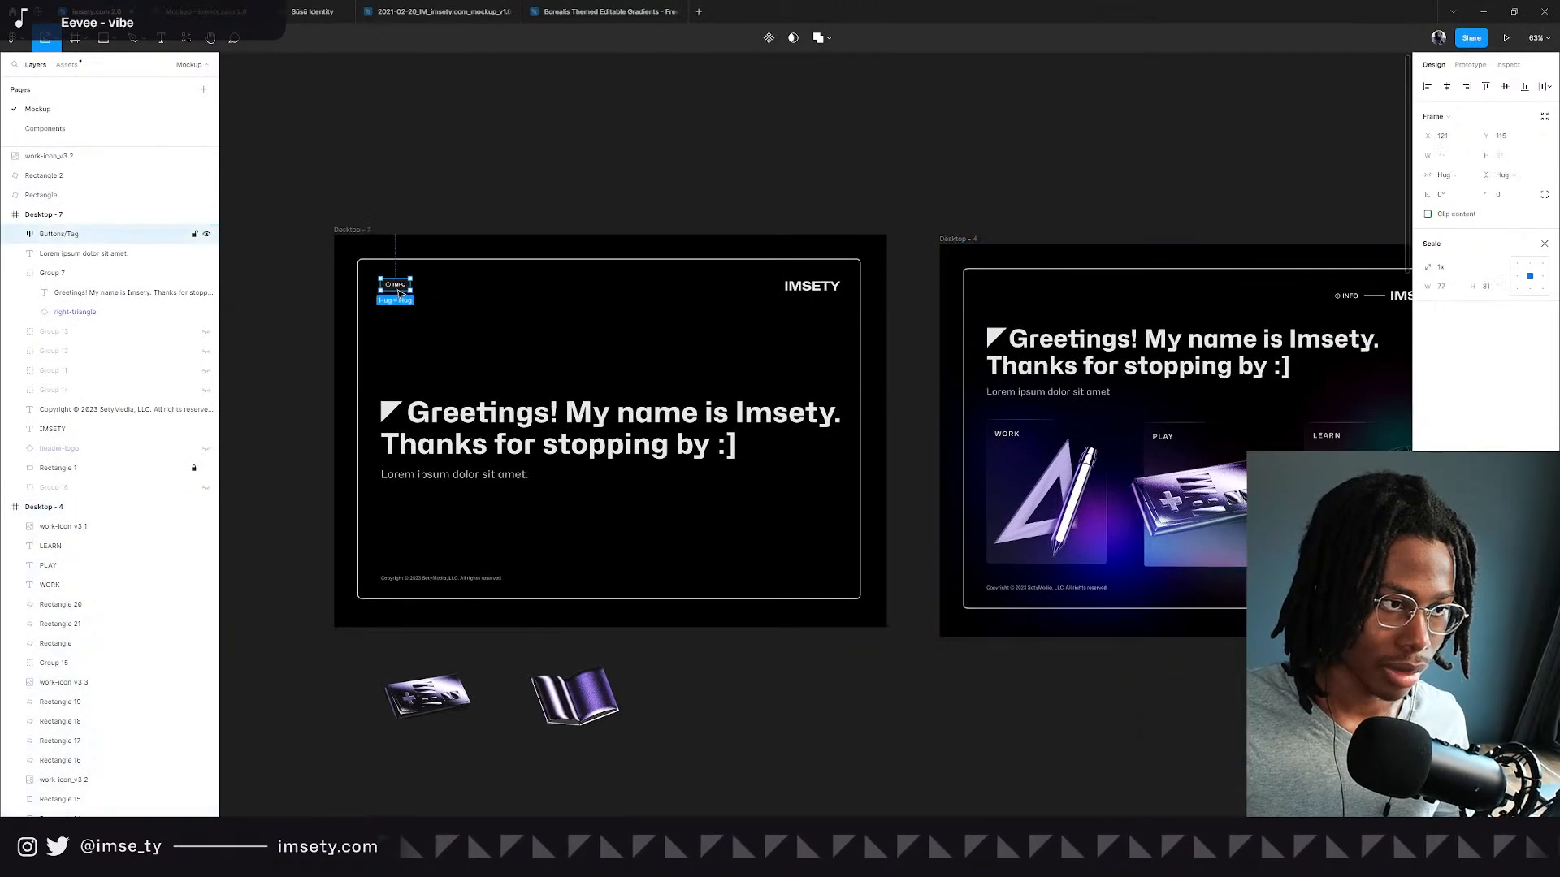
left_click_drag(1047, 299, 763, 289)
left_click(762, 284)
key("ctrl+v")
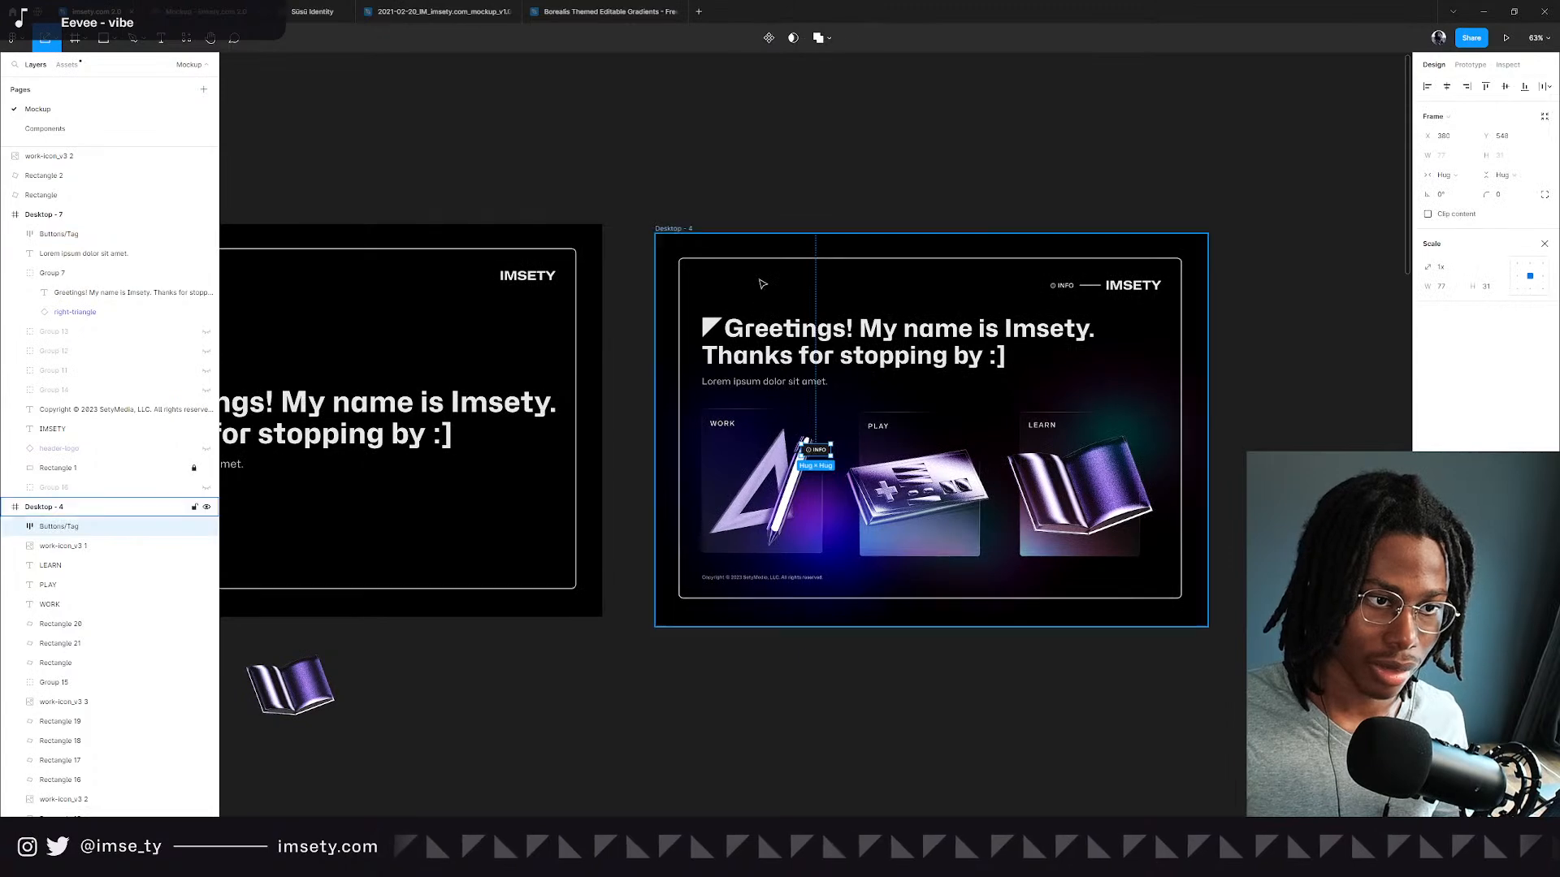
key("ctrl+z")
key("ctrl+v")
key("ctrl+z")
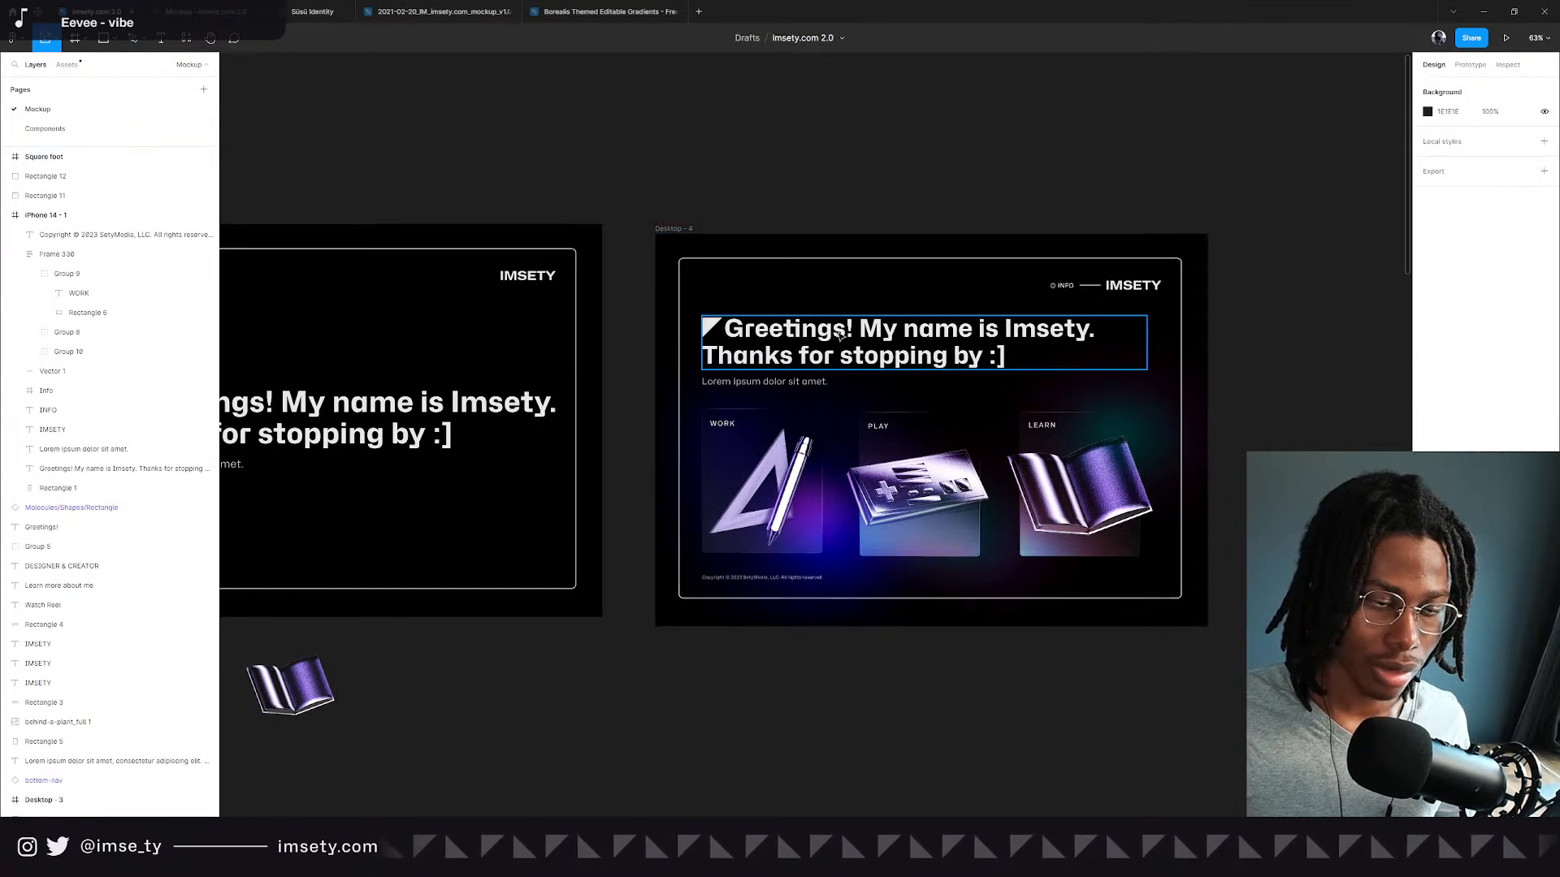
Copy the INFO tag from Desktop - 7 into the upper-left corner of the Desktop - 4 layout.
left_click(689, 233)
left_click_drag(489, 338, 1040, 387)
left_click(657, 328)
left_click_drag(859, 342, 633, 329)
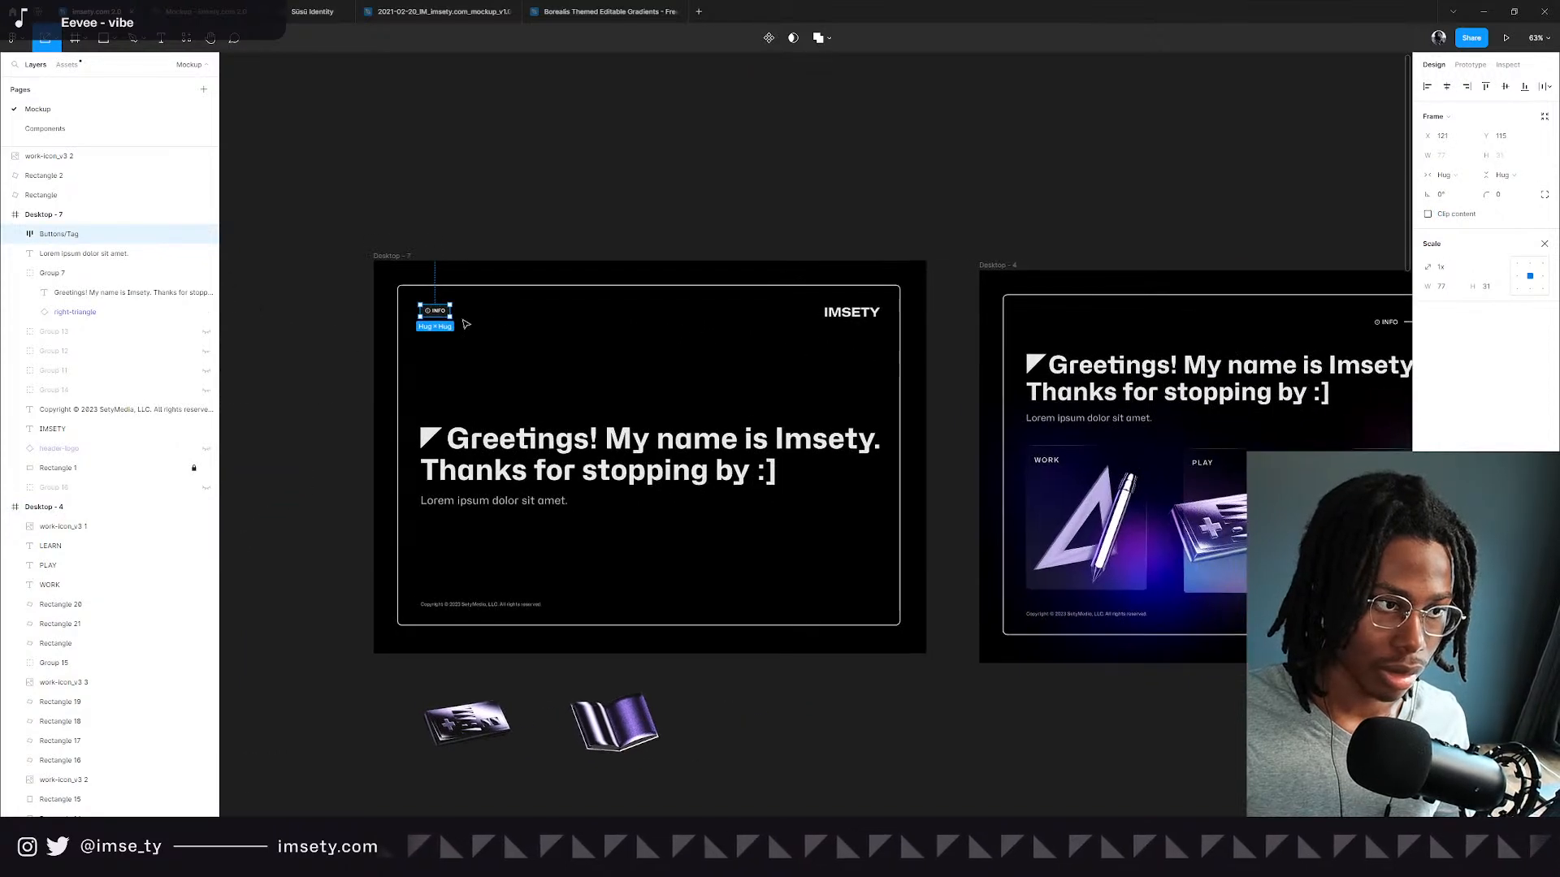
left_click_drag(446, 317, 1048, 323)
left_click(1039, 205)
left_click_drag(1101, 226, 540, 238)
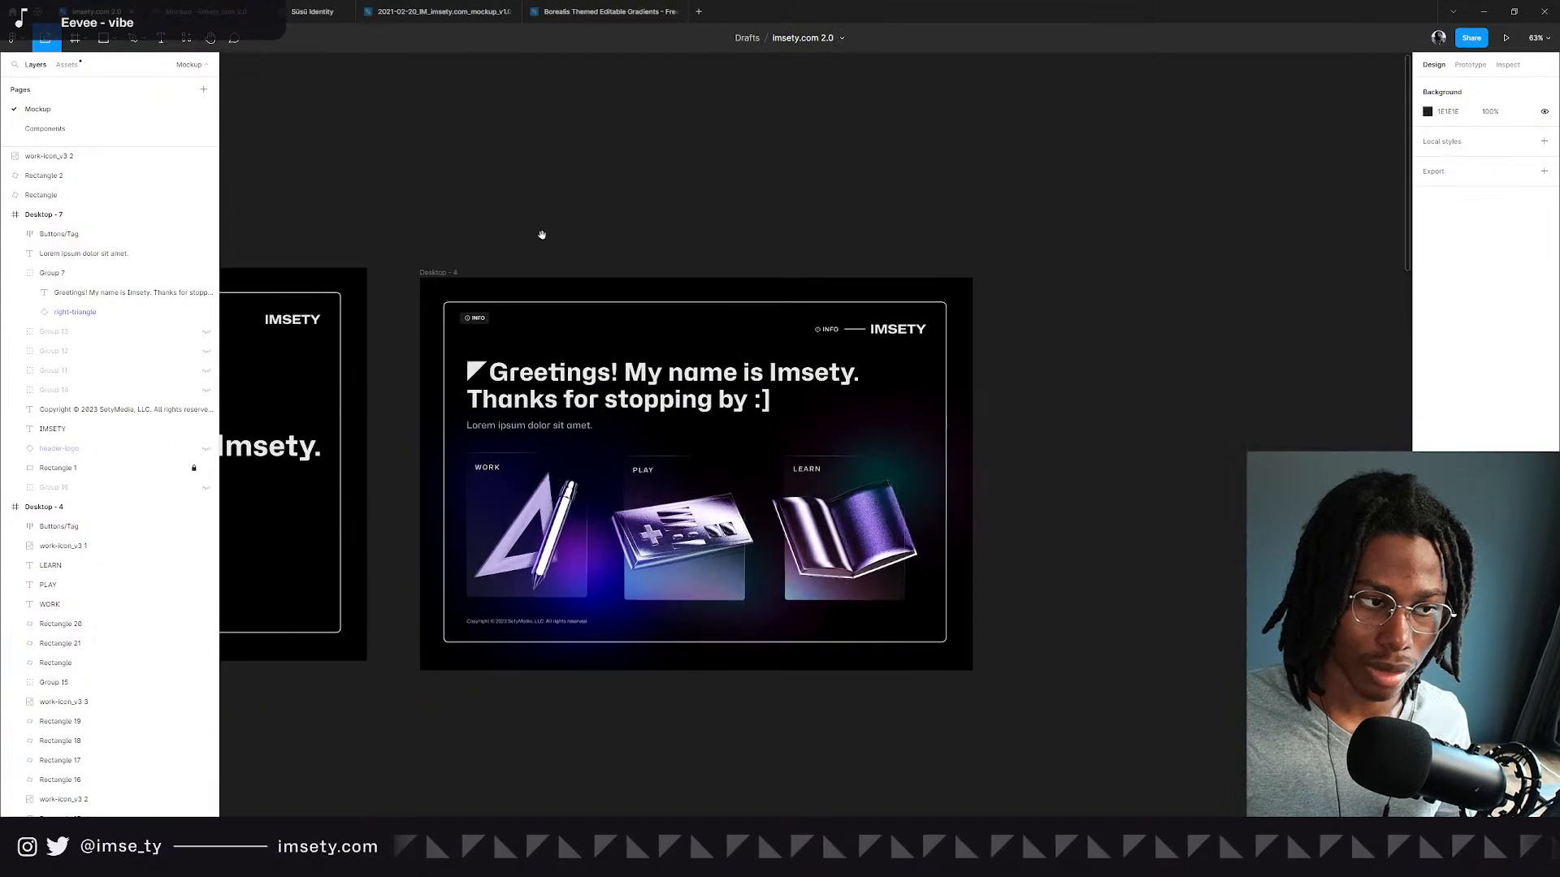
Move the INFO tag in Desktop - 4 slightly down and right, closer to the headline's left edge.
left_click_drag(451, 355, 700, 366)
scroll(735, 339, "up", 3)
scroll(727, 337, "down", 3)
scroll(662, 391, "up", 10)
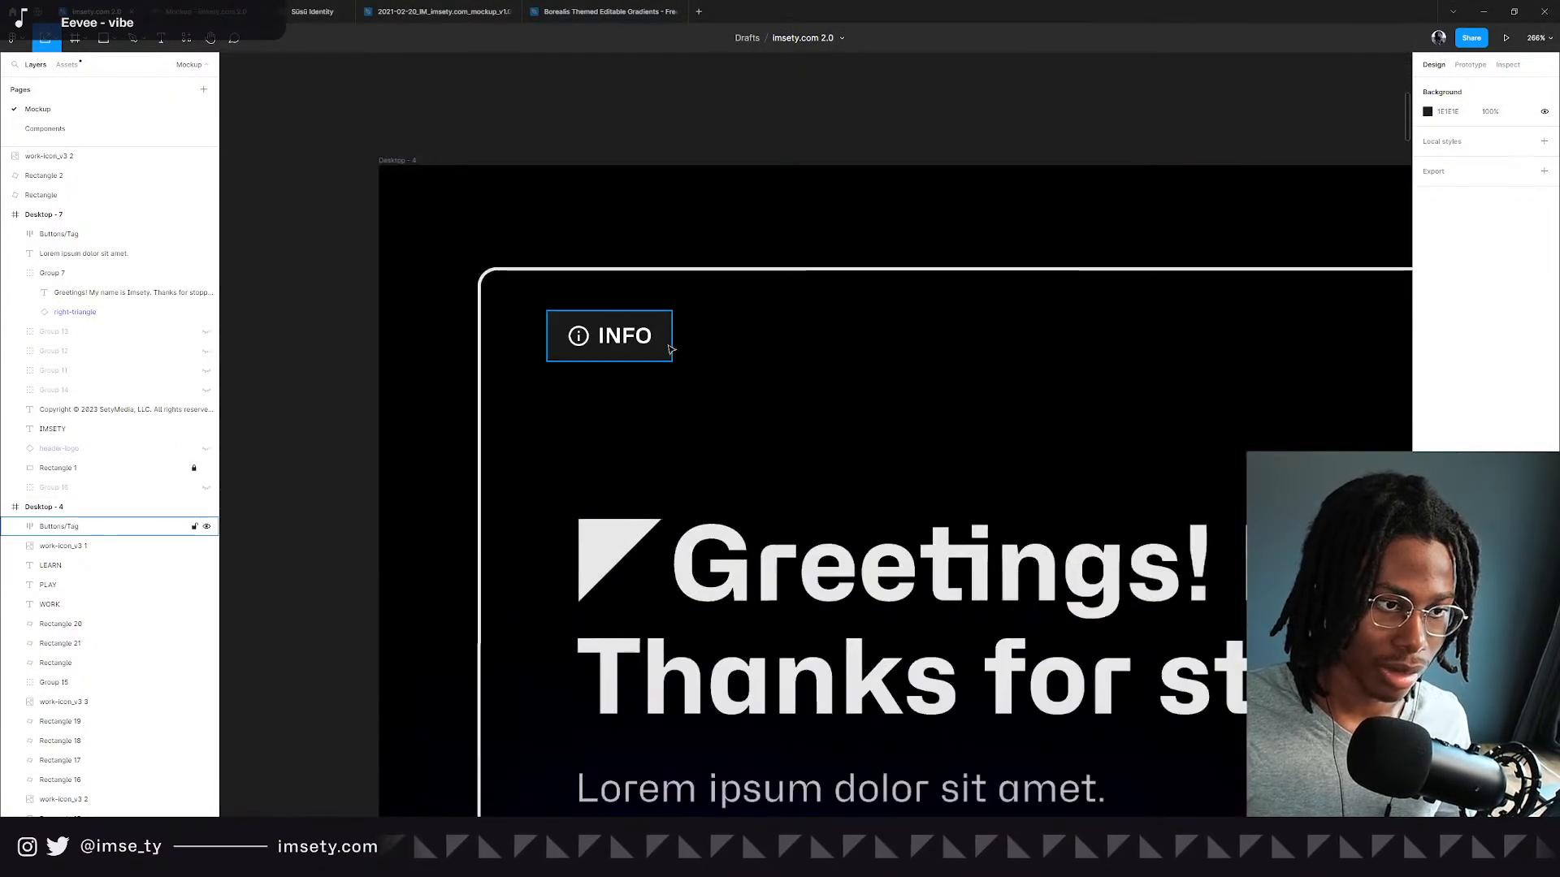
left_click(662, 391)
left_click_drag(662, 391, 674, 386)
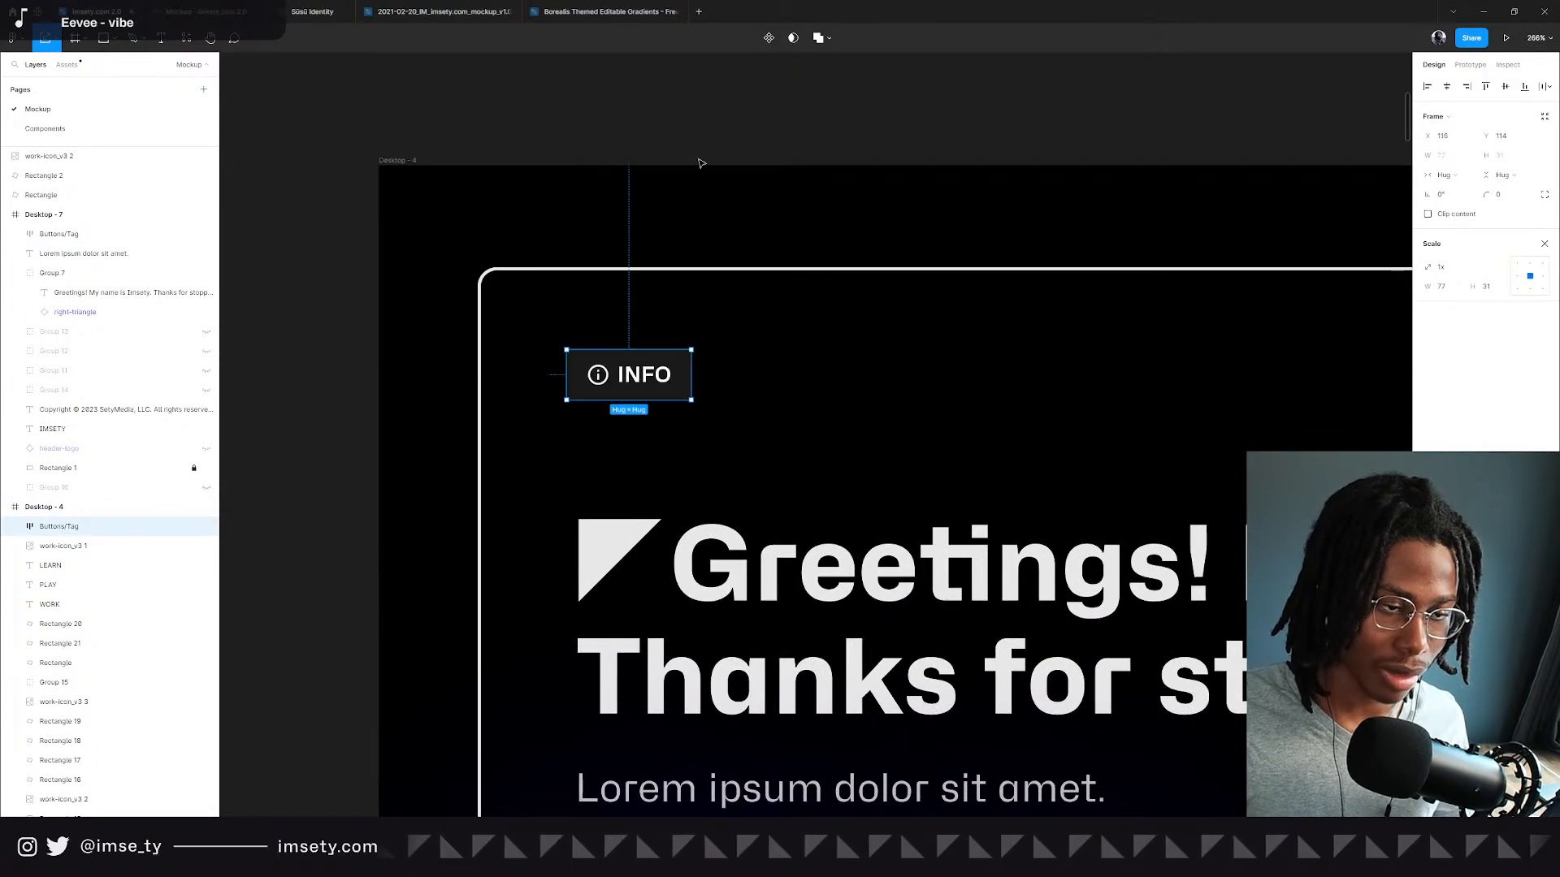
scroll(702, 164, "down", 3)
scroll(697, 380, "up", 4)
scroll(696, 378, "down", 8)
left_click(1220, 460)
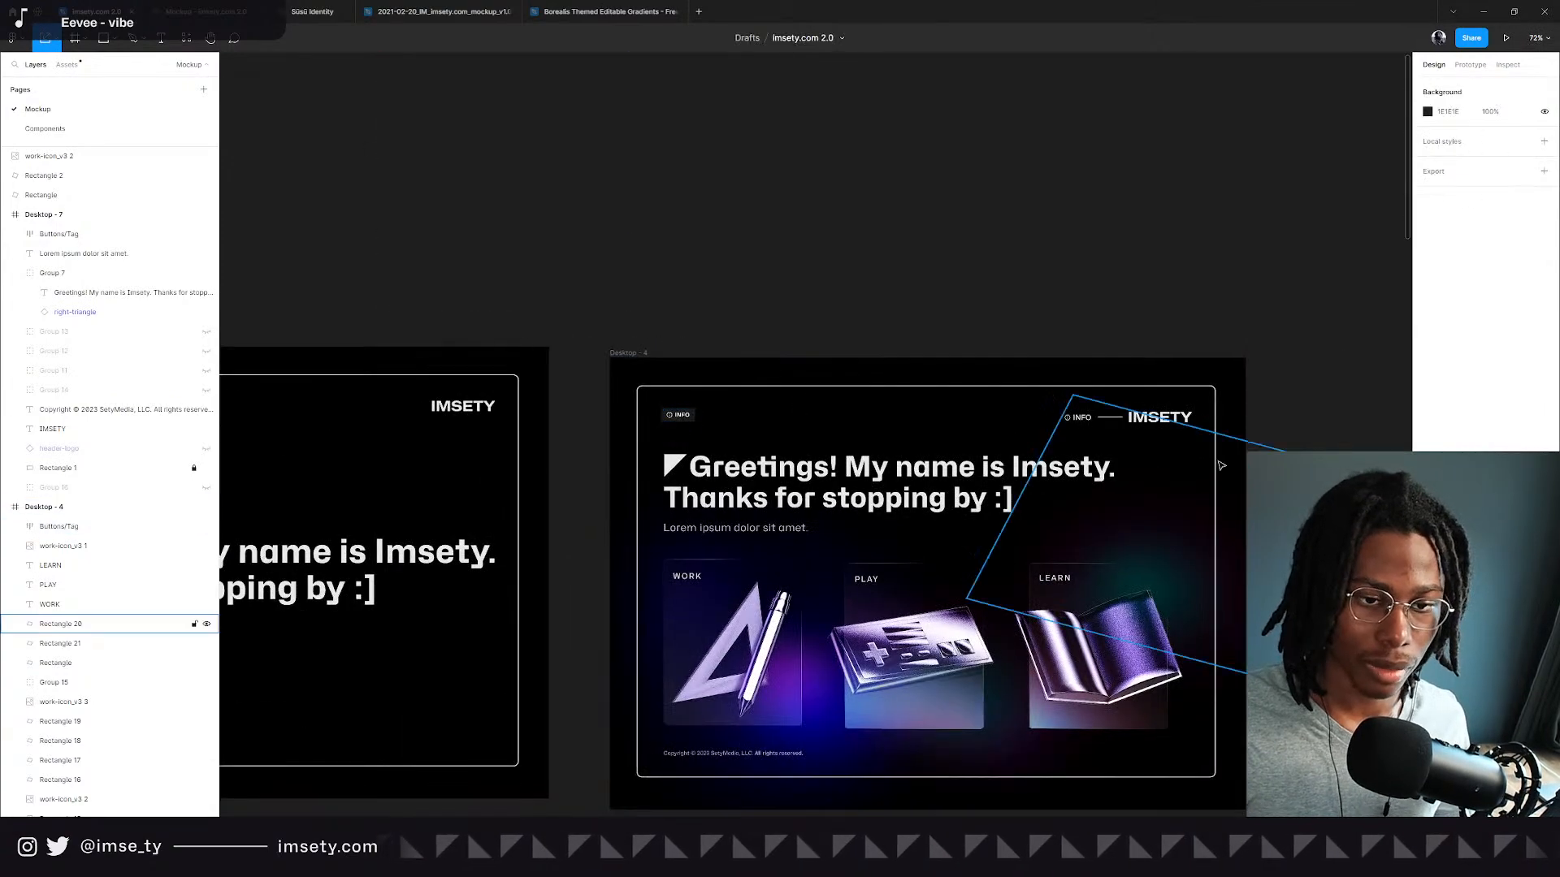
Delete the old info icon and INFO text beside the IMSETY logo in Desktop - 4.
scroll(1081, 419, "up", 8)
left_click(1101, 417)
key("Delete")
left_click(1037, 415)
key("Delete")
scroll(991, 413, "down", 8)
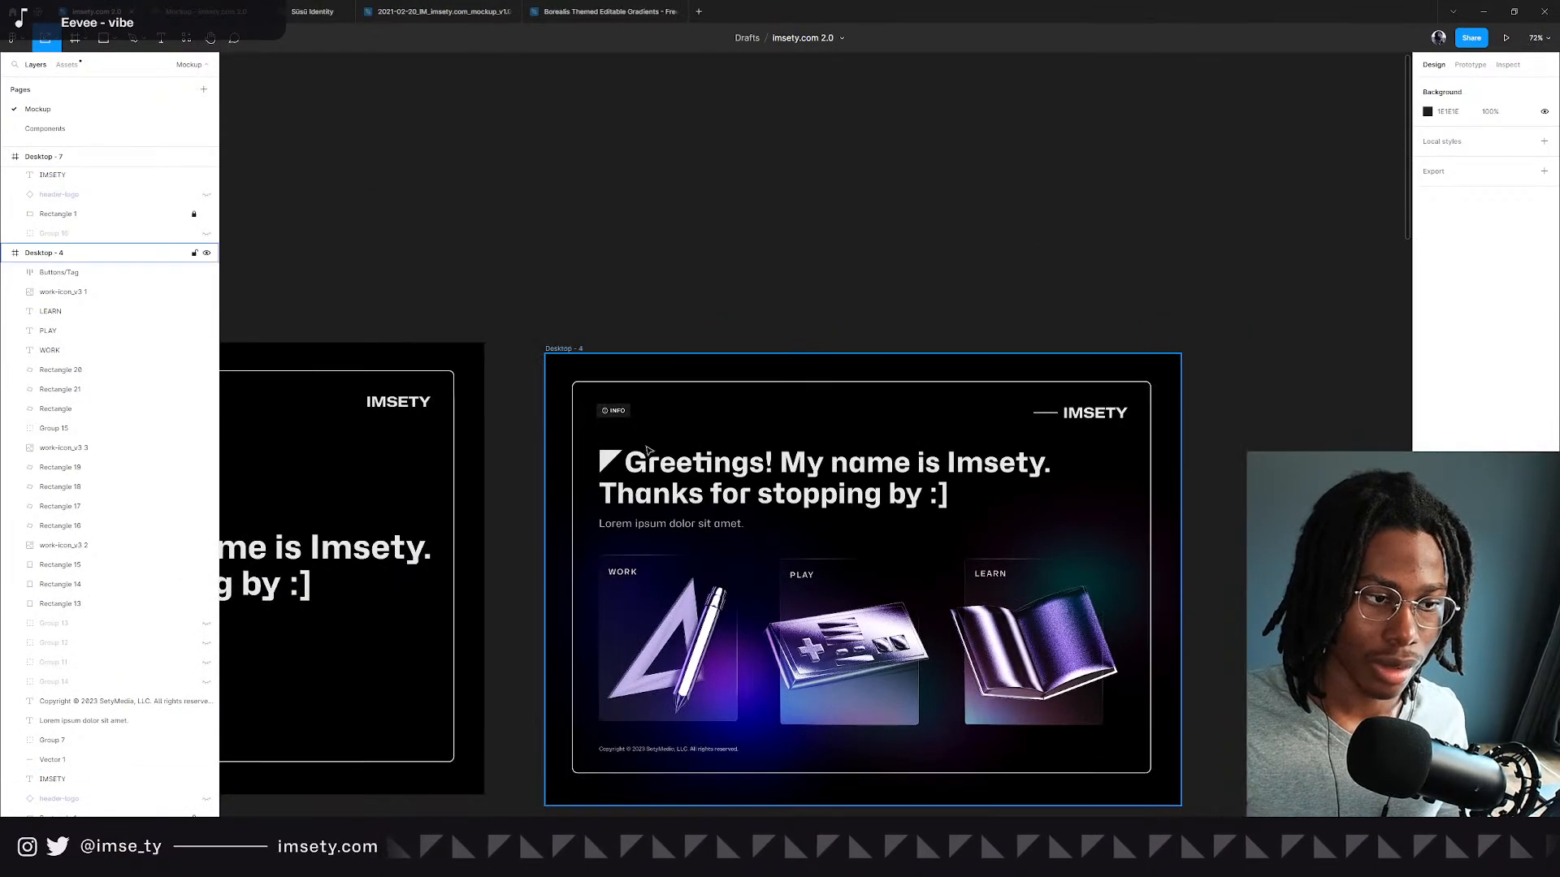
Align the INFO tag in Desktop - 4 with the headline's left edge, at X 121 and Y 115.
scroll(611, 411, "up", 6)
left_click(606, 412)
scroll(606, 413, "up", 5)
left_click_drag(584, 573, 575, 375)
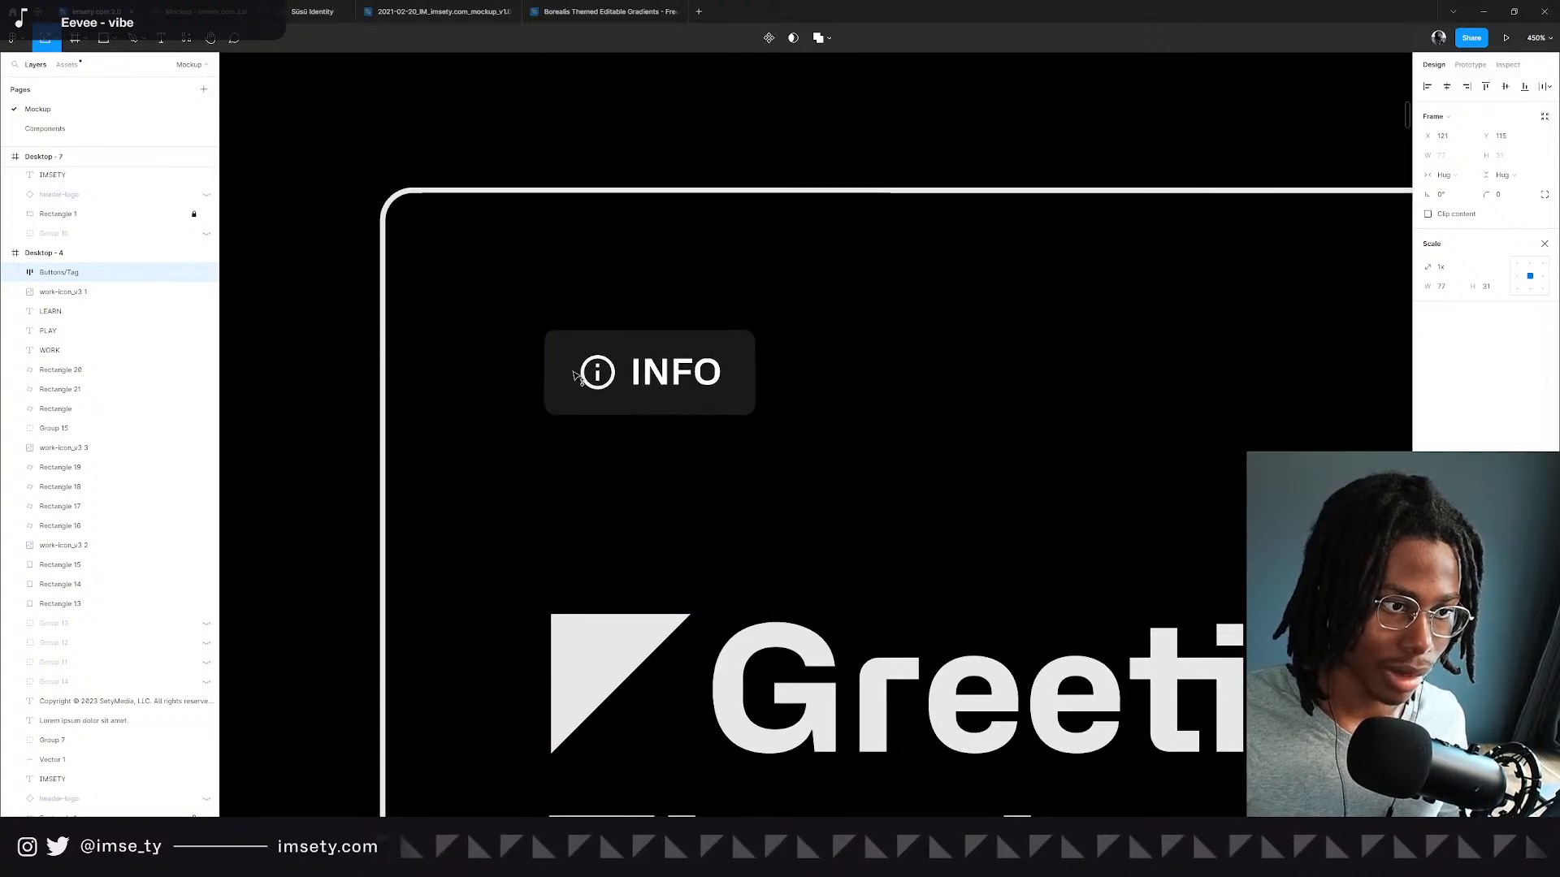
left_click(571, 275)
scroll(569, 284, "down", 8)
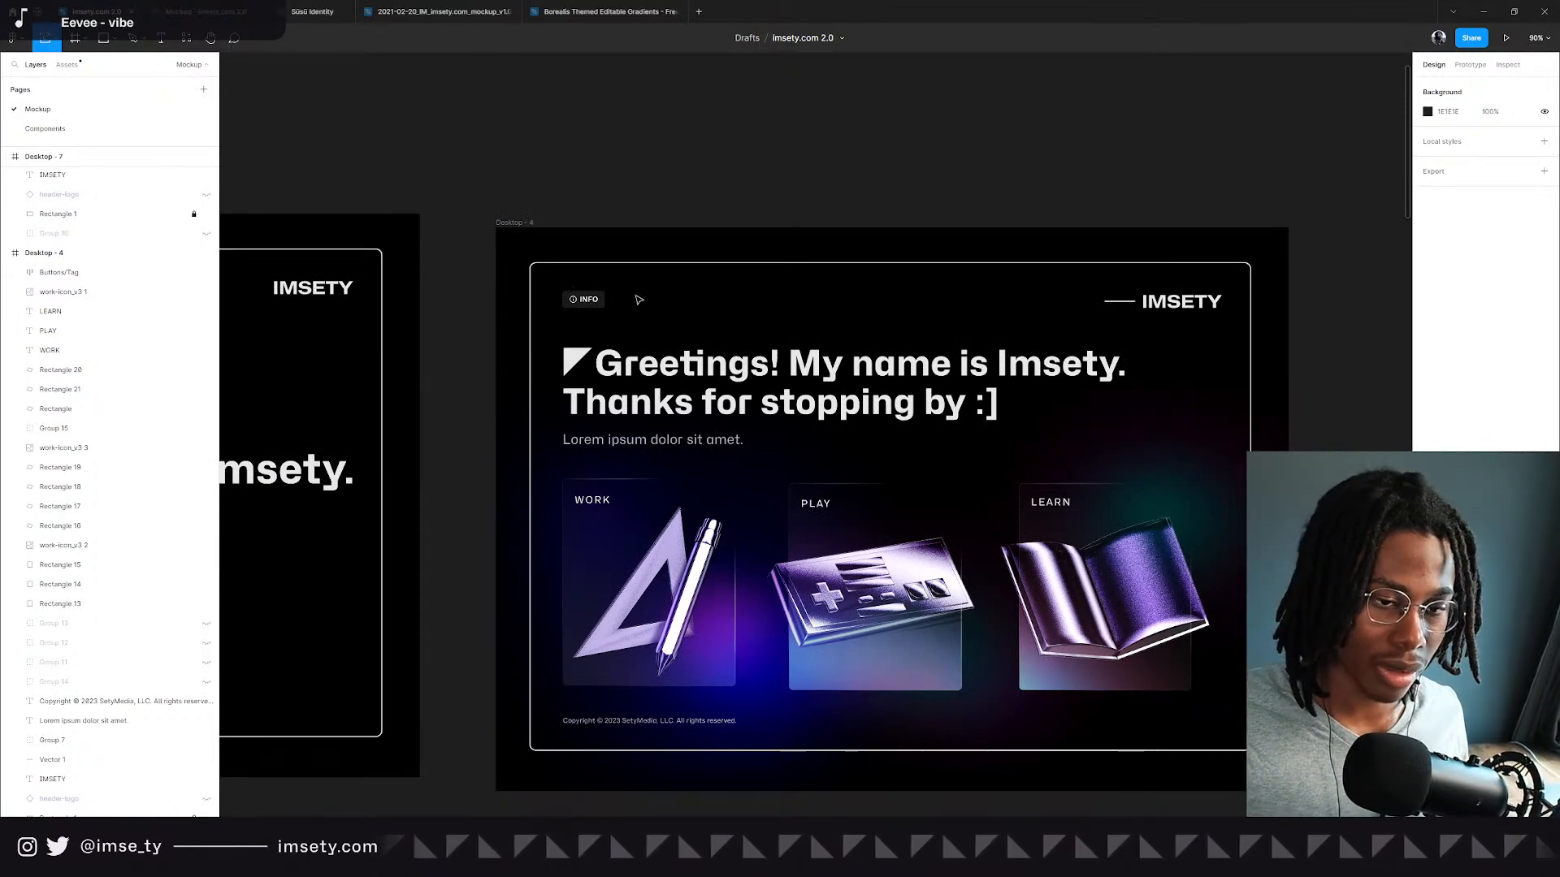
Delete the short horizontal line beside the IMSETY logo in Desktop - 4.
scroll(671, 339, "down", 2)
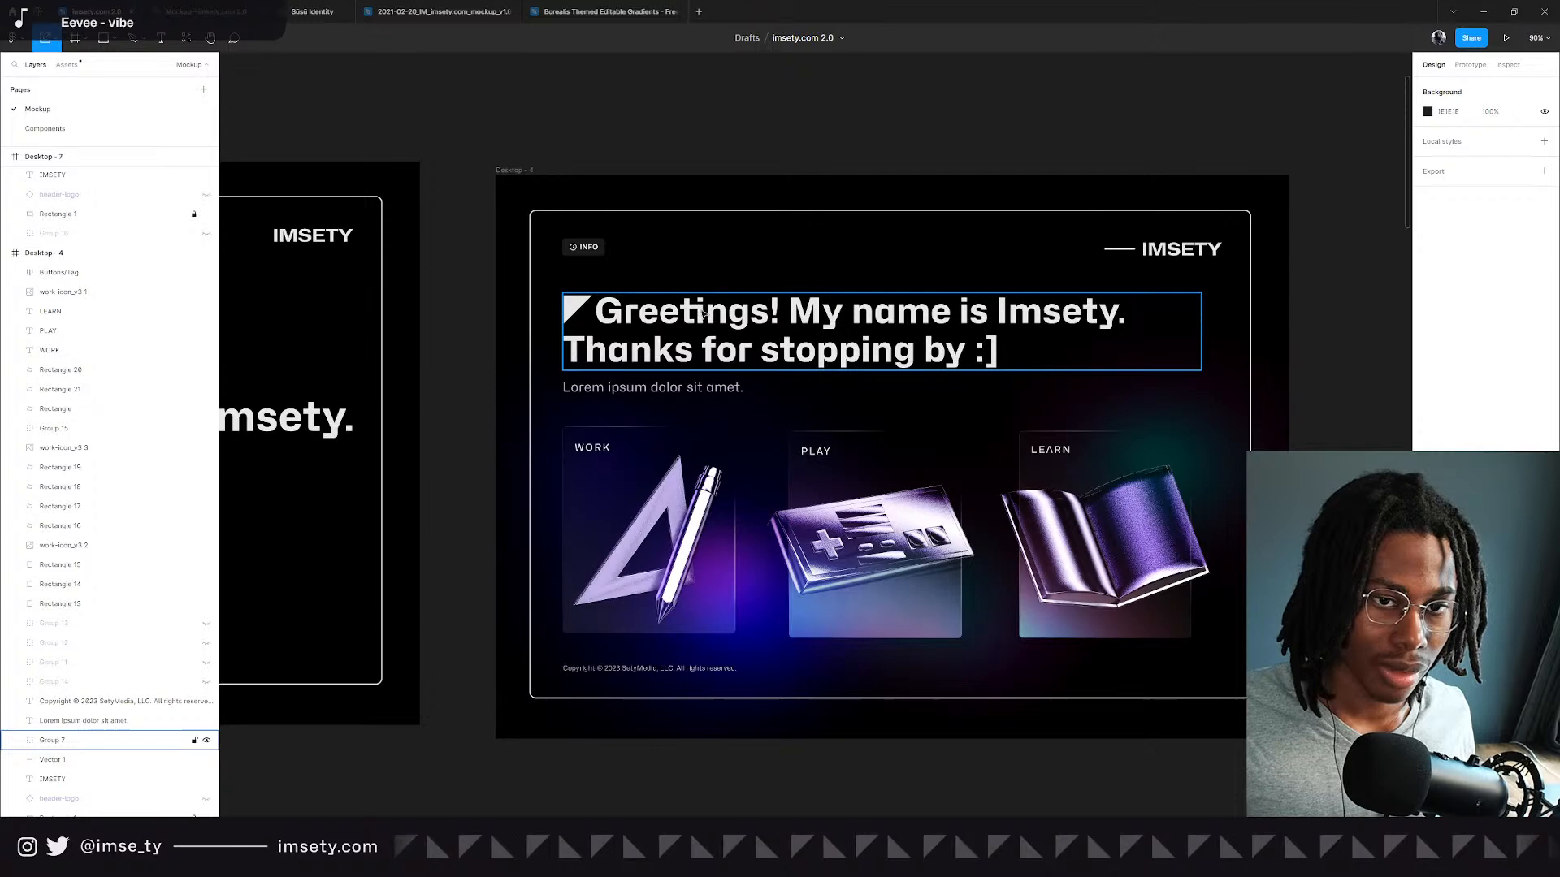
left_click(1120, 249)
key("Delete")
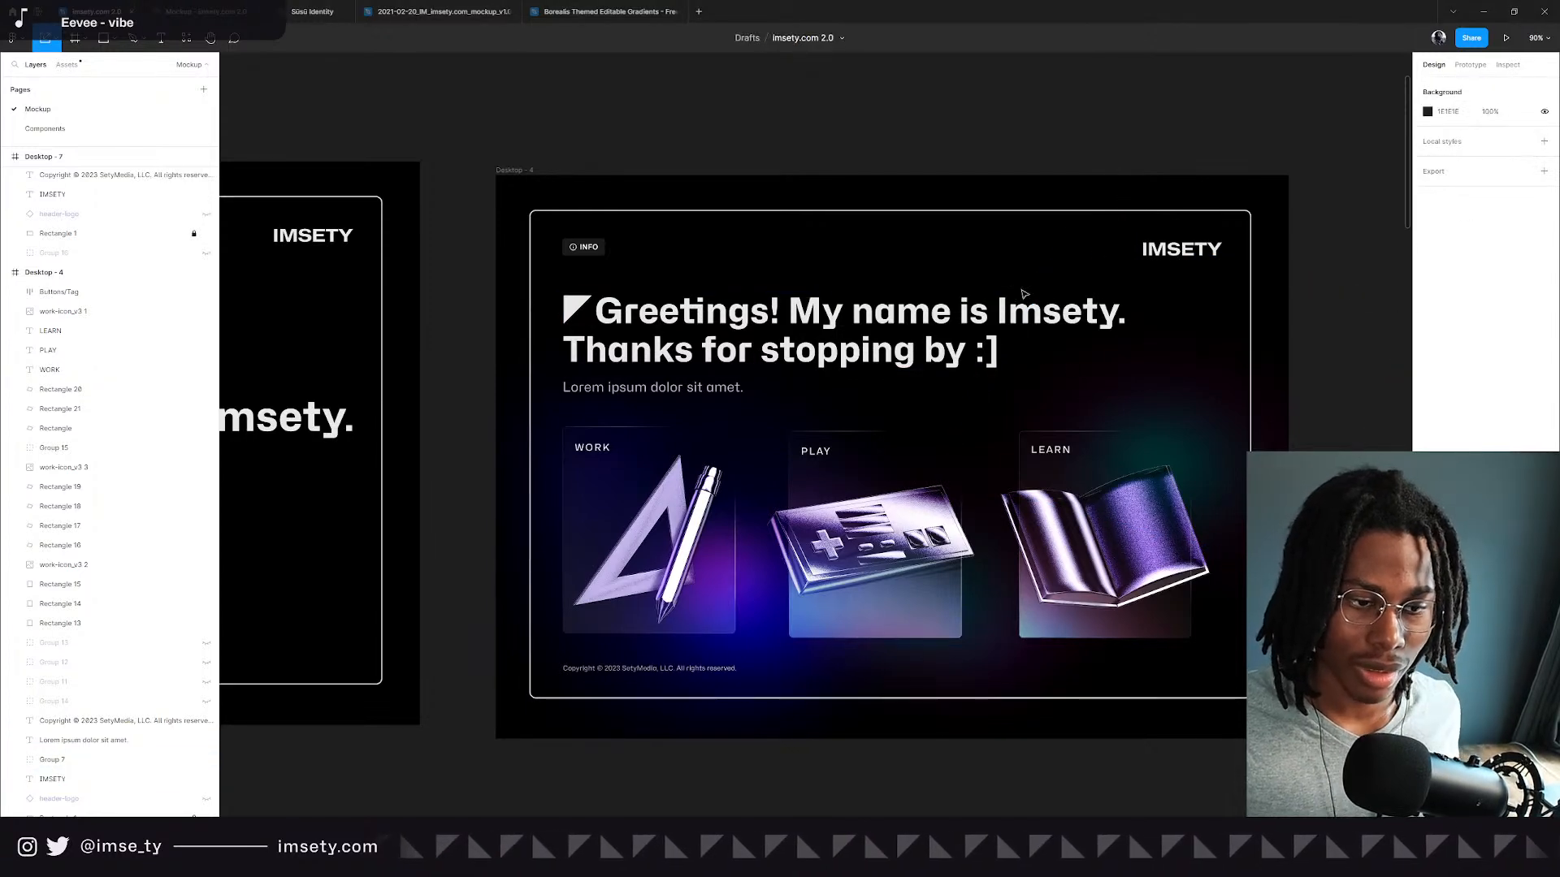
Compare the plain Desktop - 7 layout with the card artwork and background glows in Desktop - 4.
scroll(1056, 488, "left", 10)
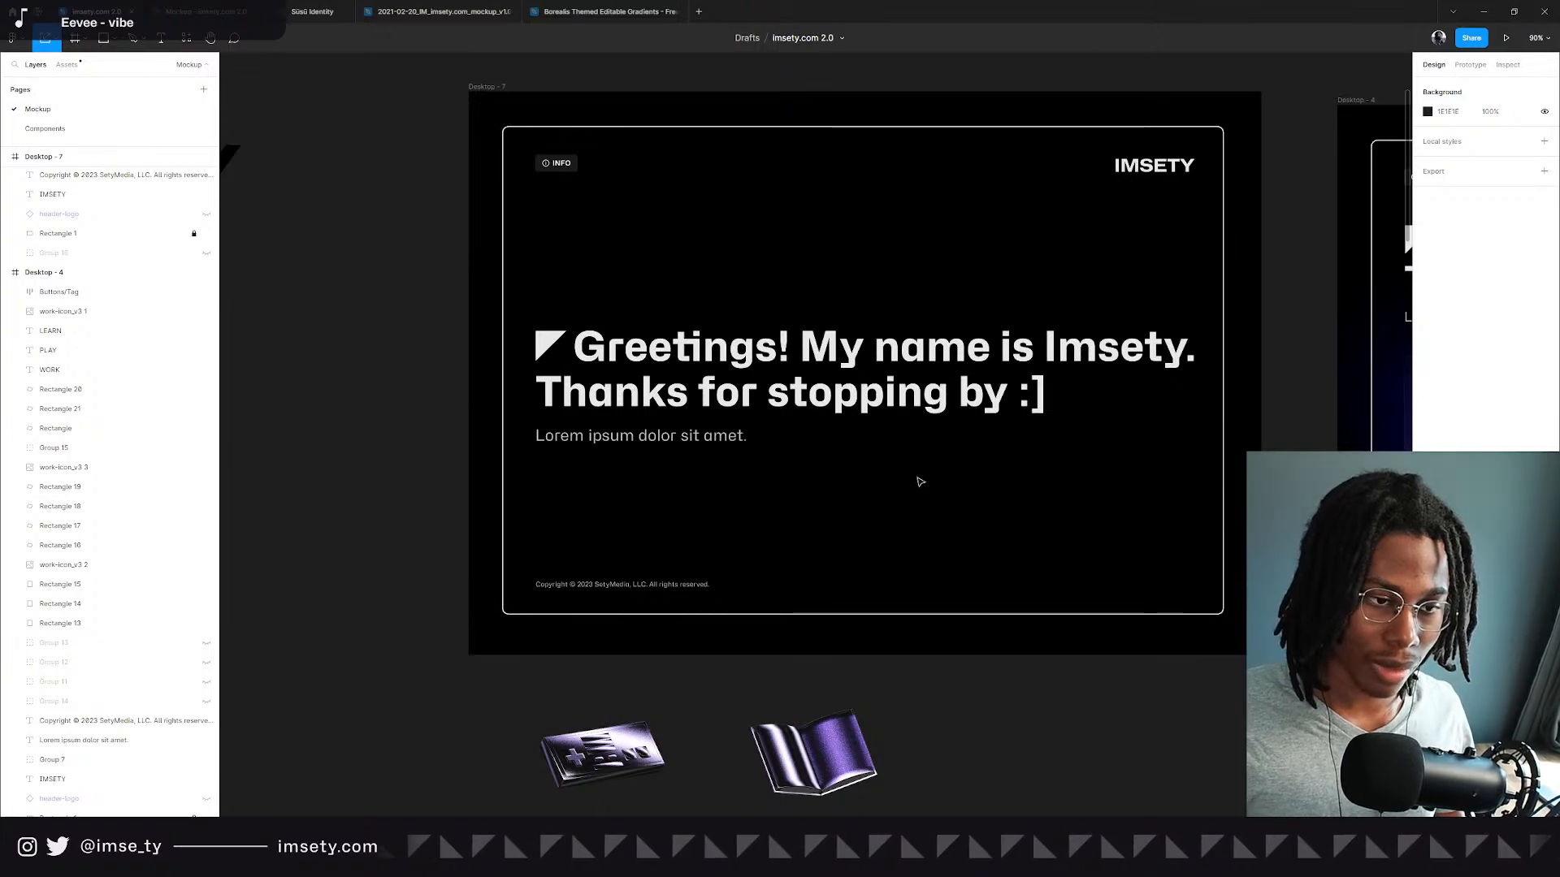
left_click_drag(1145, 532, 428, 532)
left_click_drag(999, 529, 703, 535)
left_click_drag(783, 667, 783, 740)
mouse_move(608, 503)
left_mouse_down()
mouse_move(1071, 520)
mouse_move(628, 481)
left_mouse_up()
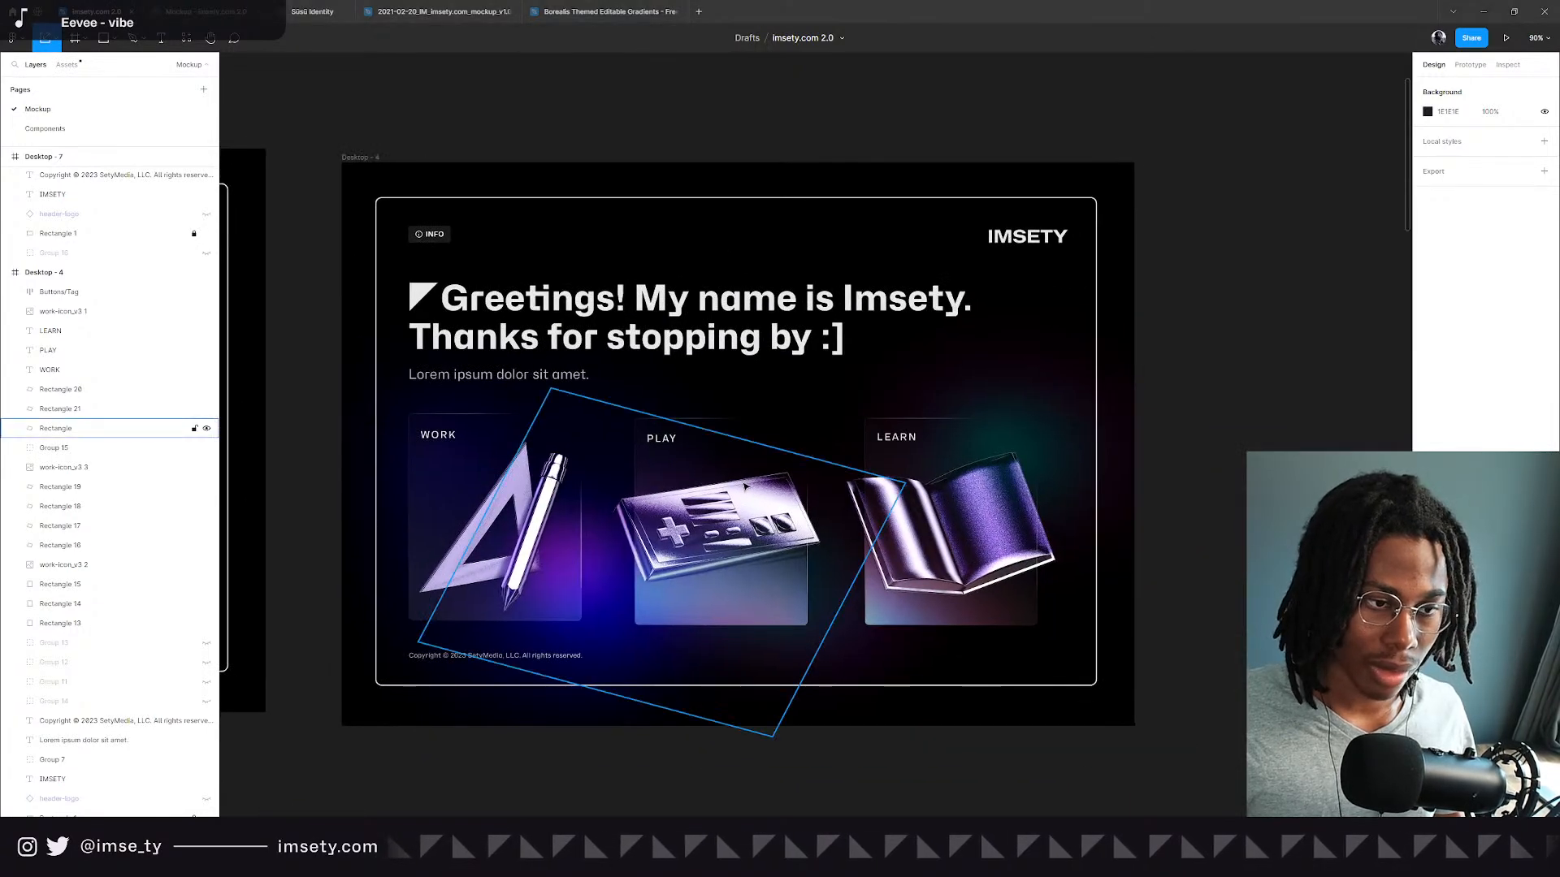
left_click(737, 464)
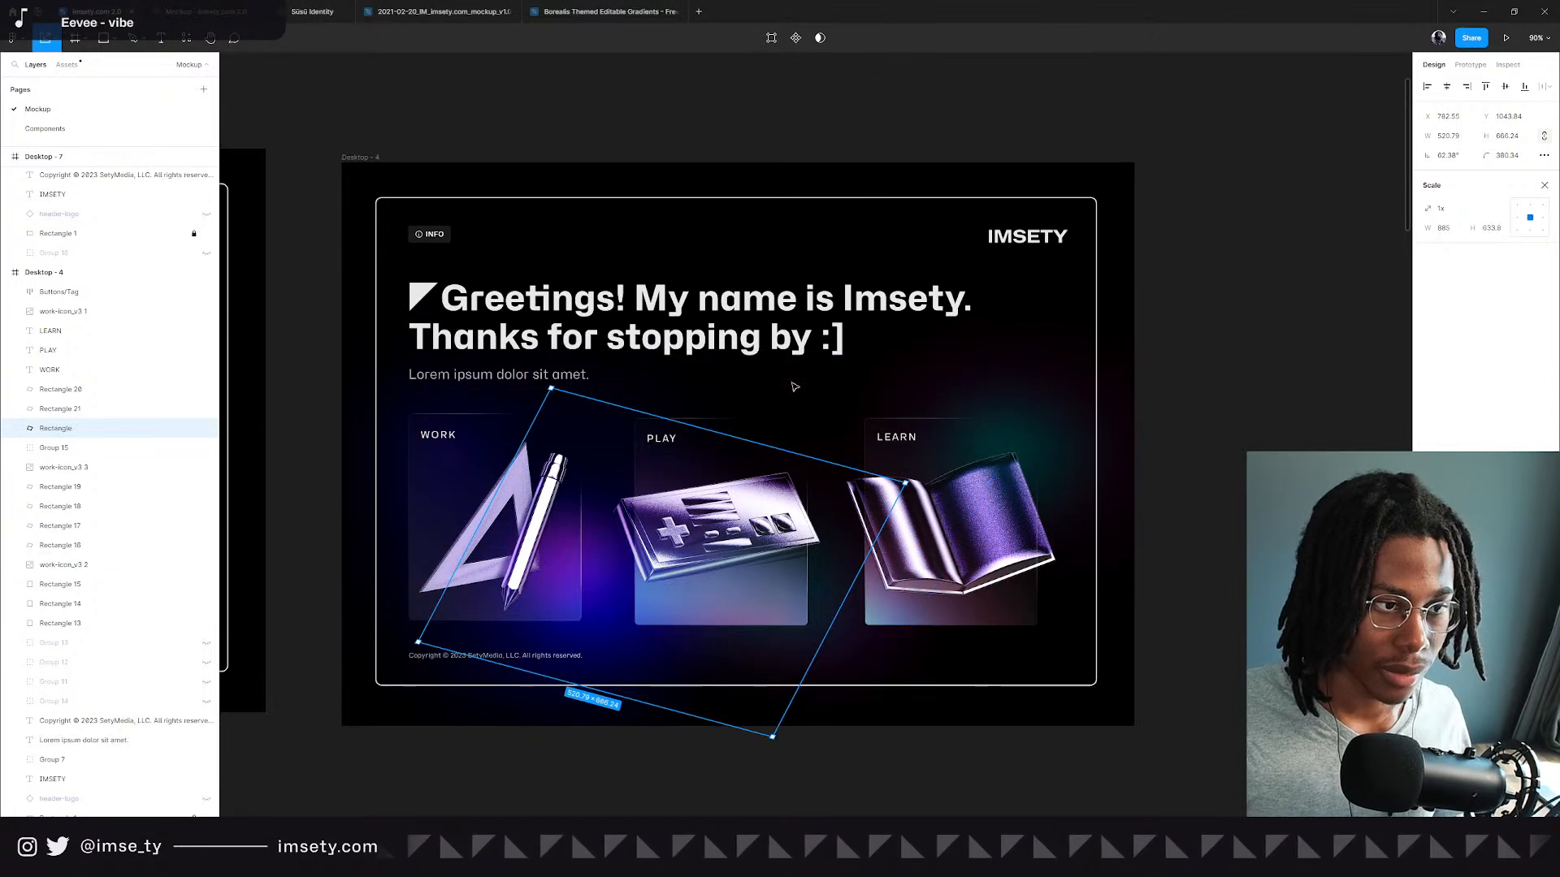
scroll(801, 386, "down", 5)
key("Escape")
scroll(683, 370, "up", 4)
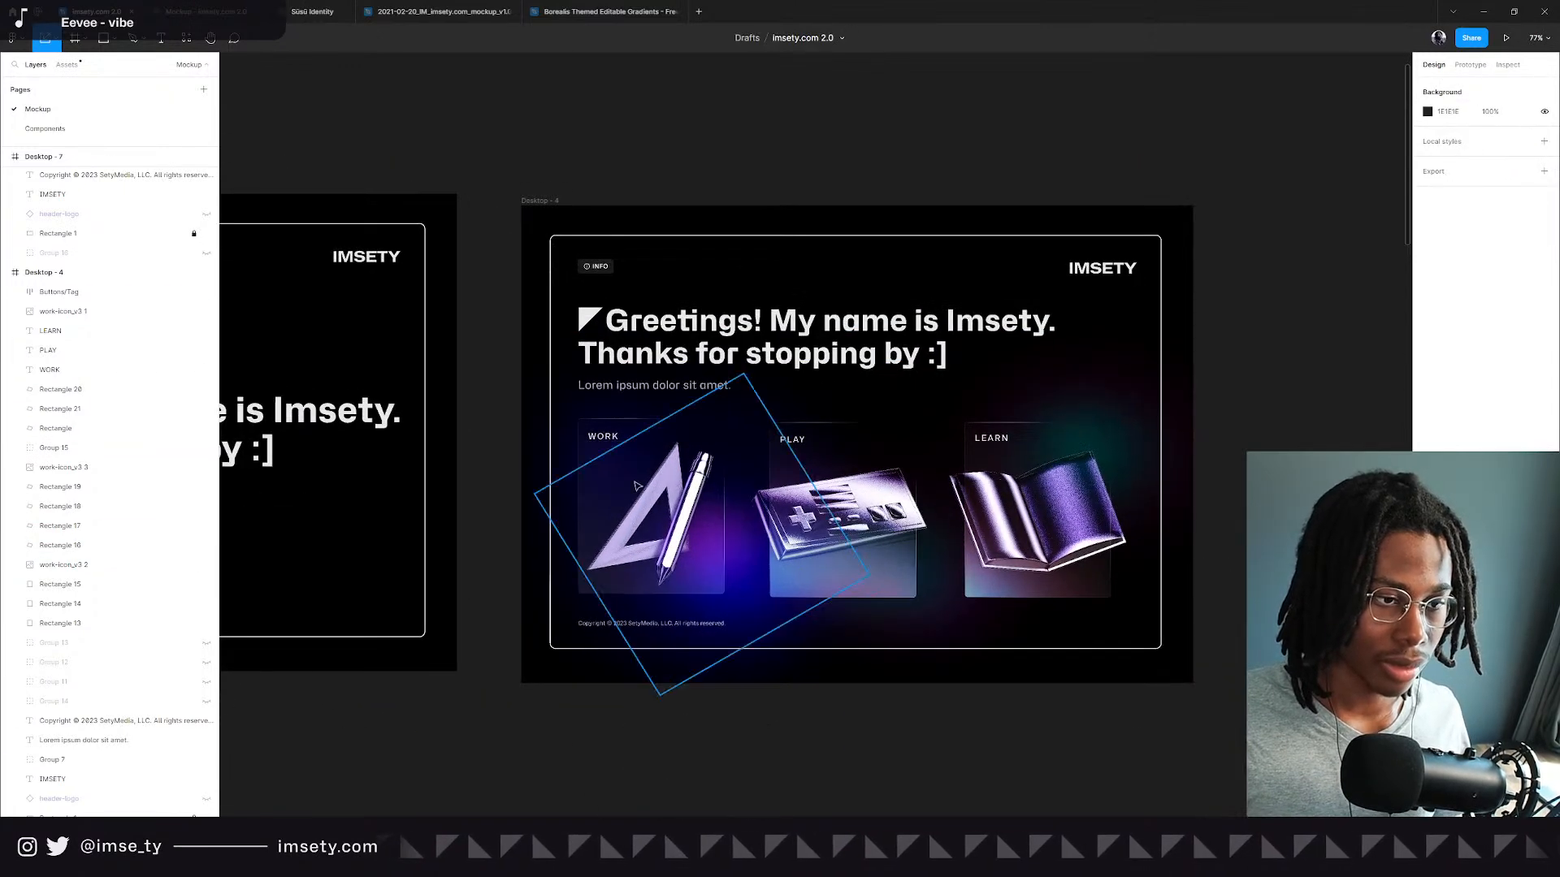
left_click(654, 544)
left_click_drag(358, 419, 658, 451)
left_click_drag(1071, 482, 747, 410)
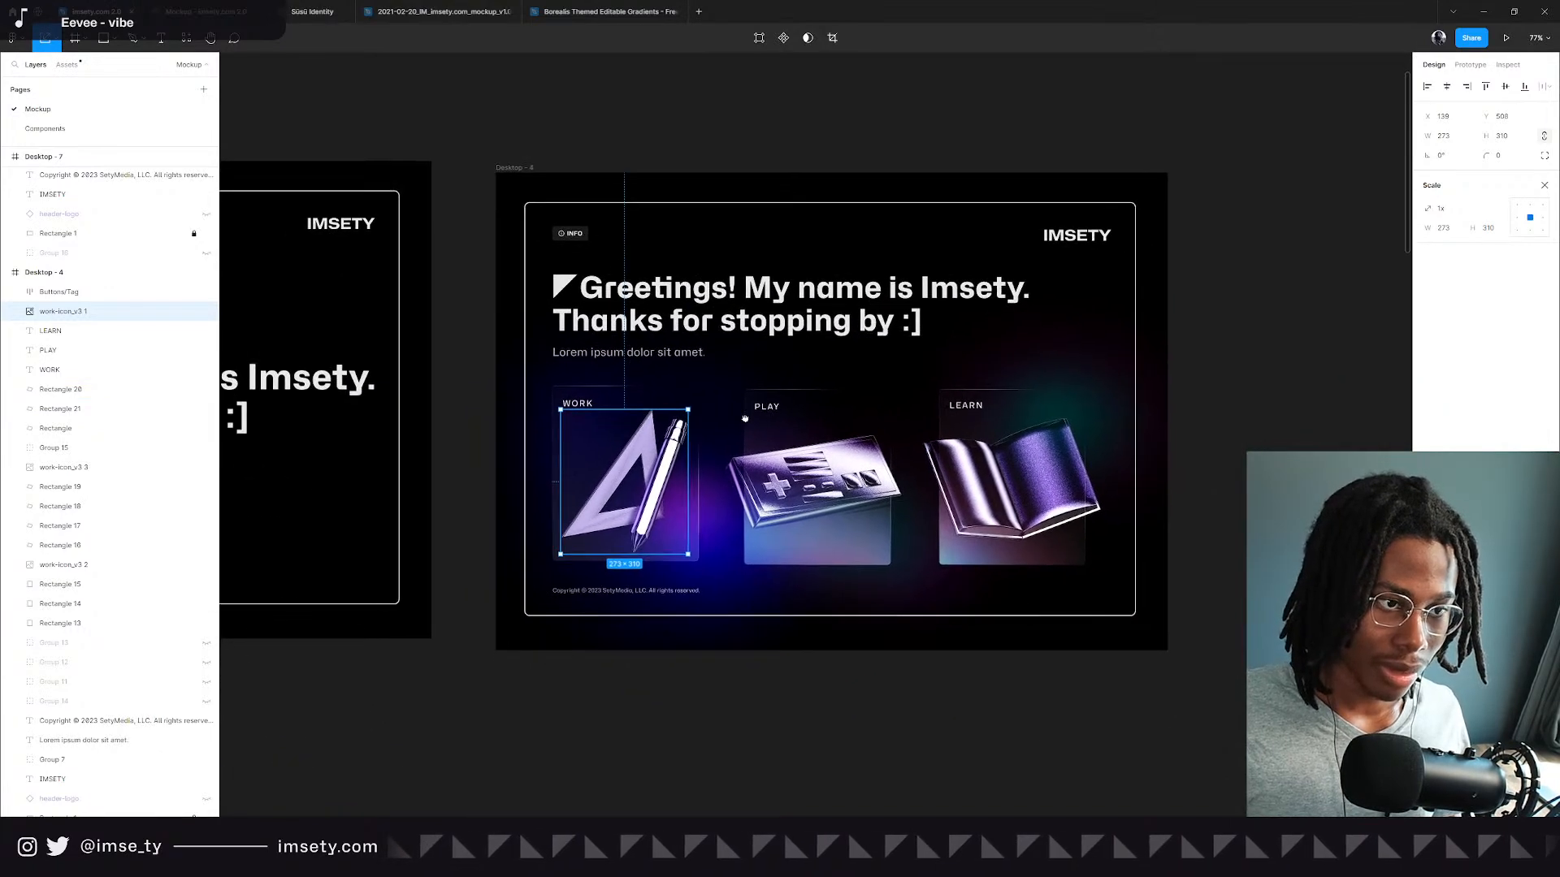
left_click_drag(474, 358, 593, 350)
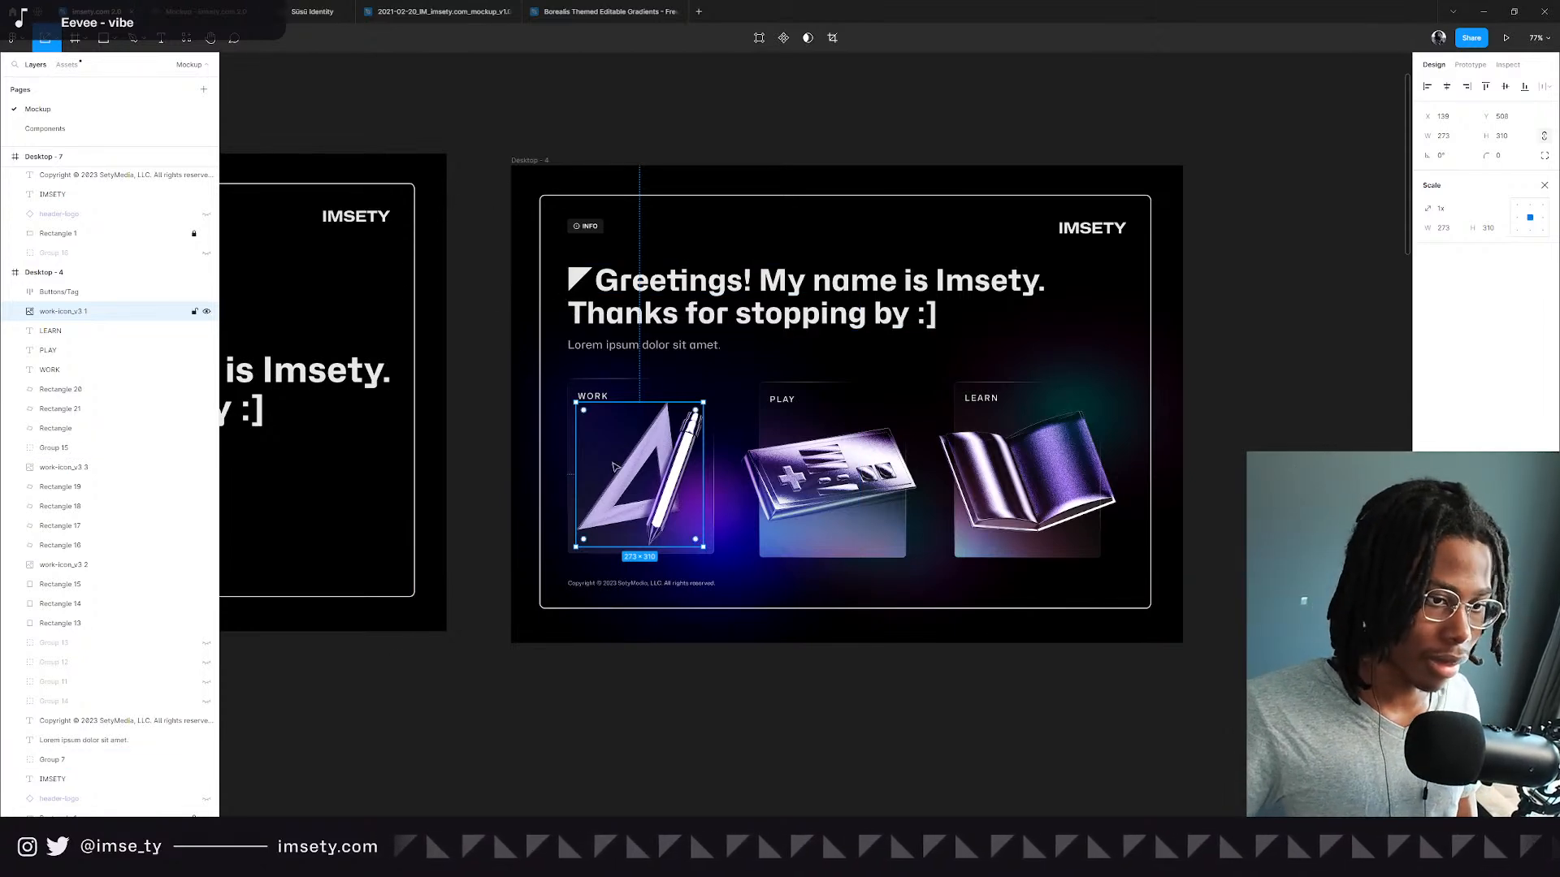
Review how the Desktop - 7 landing screen leads into Desktop - 4 and relates to the surrounding frames.
key("alt")
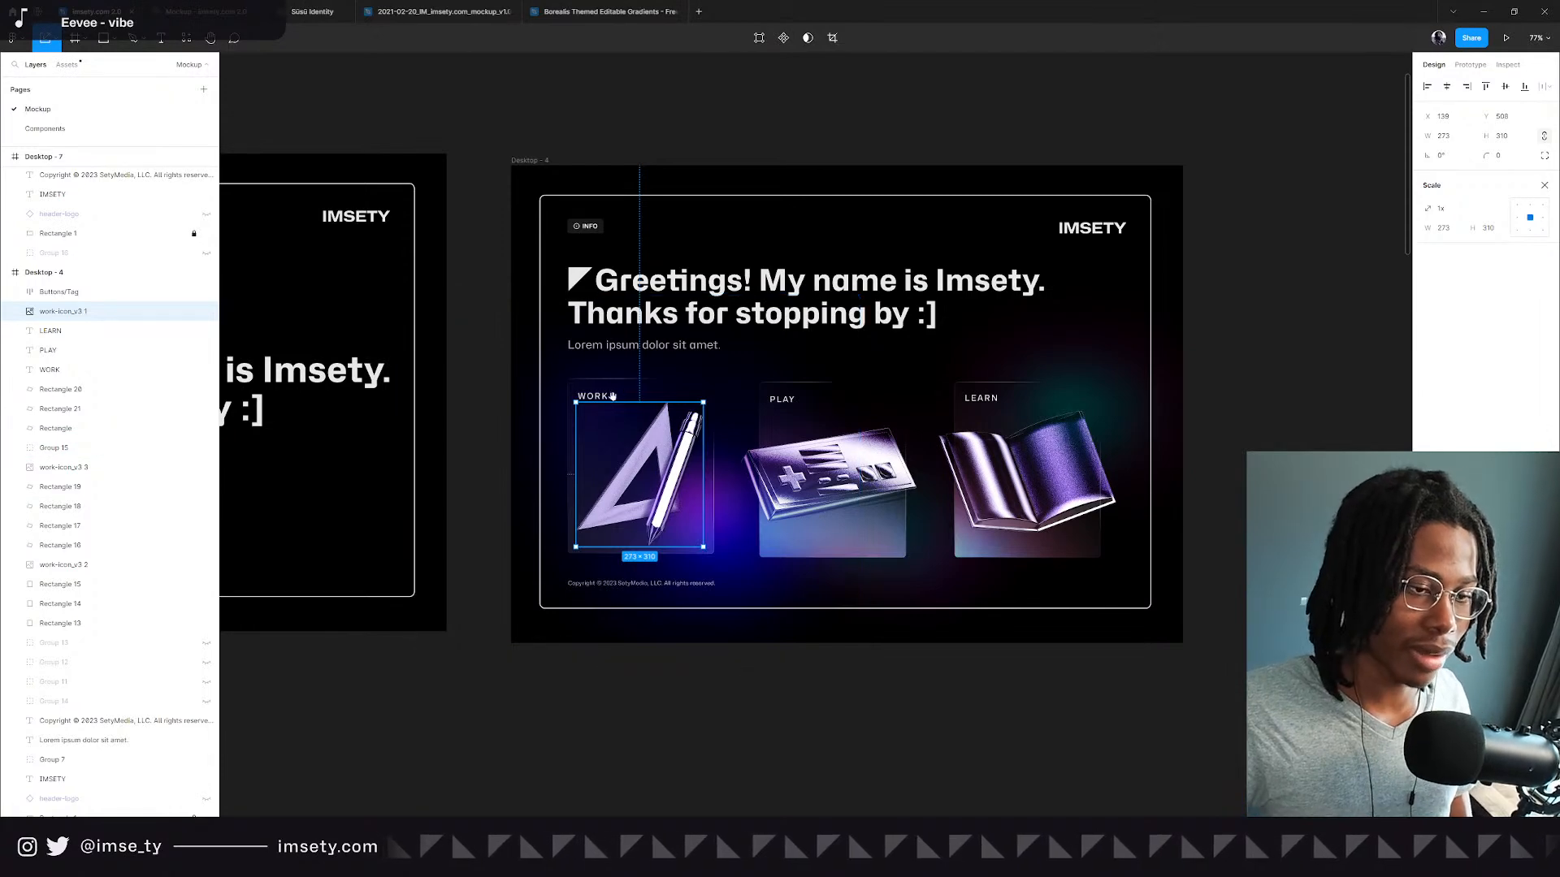
scroll(624, 391, "left", 10)
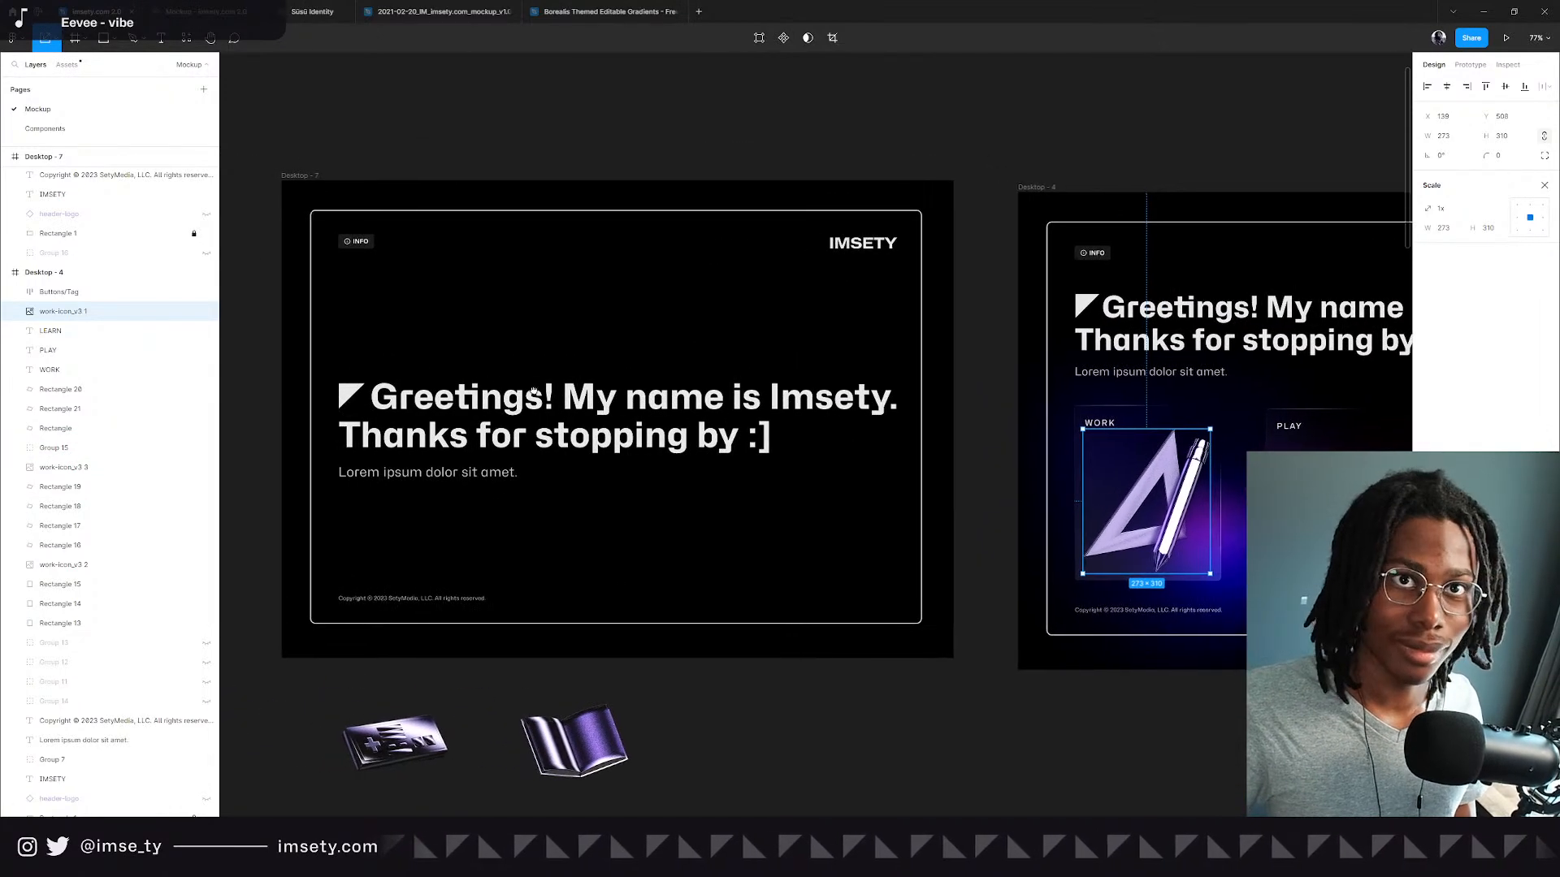
scroll(533, 391, "right", 8)
scroll(422, 325, "down", 2)
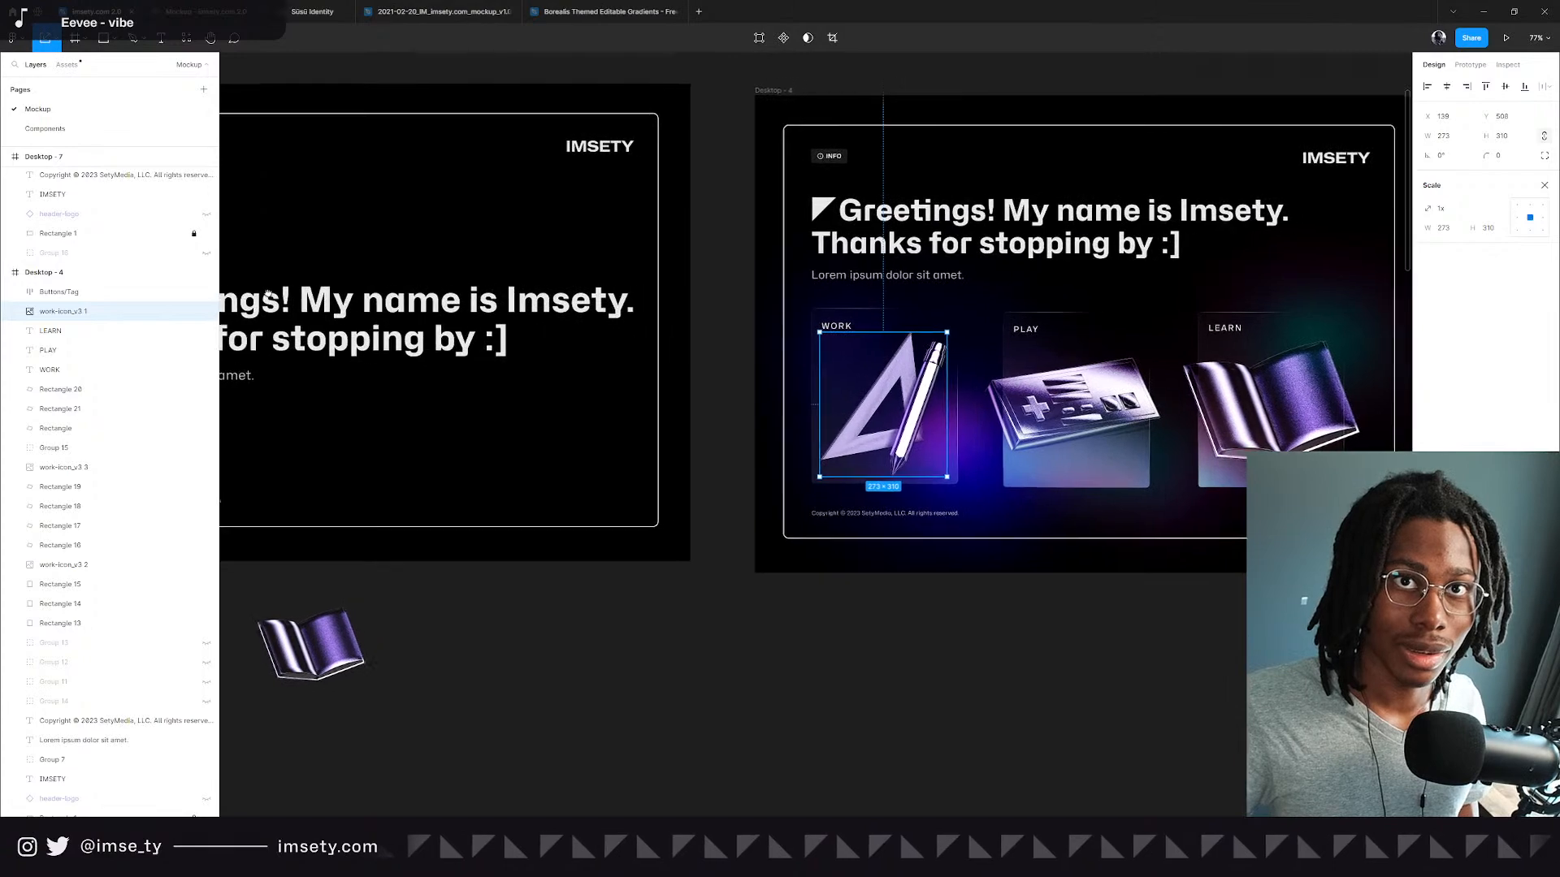
scroll(786, 255, "down", 1)
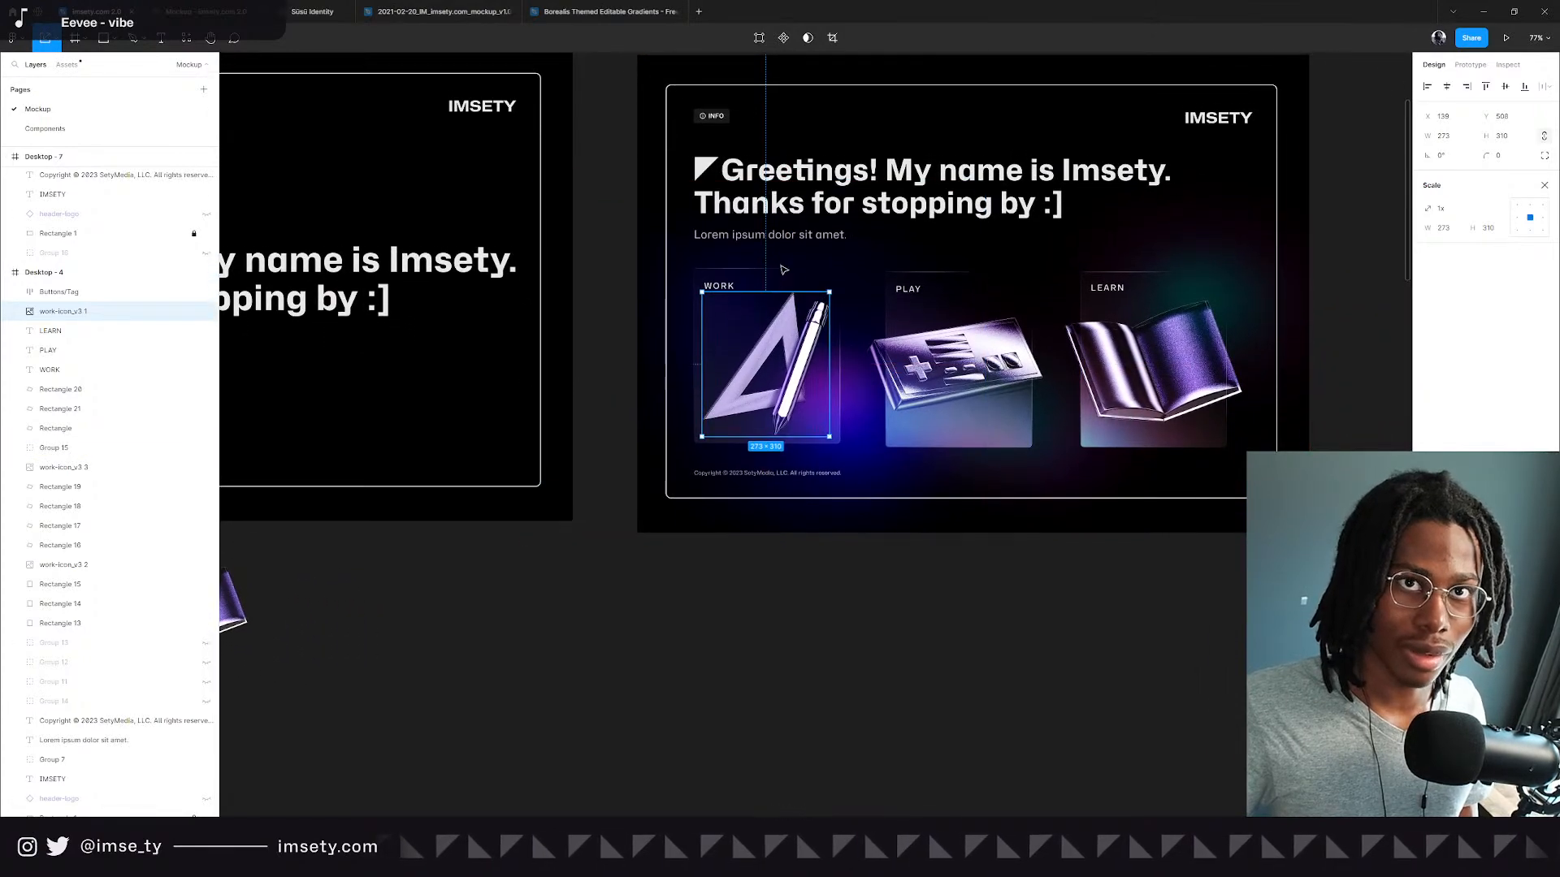
scroll(787, 255, "down", 10)
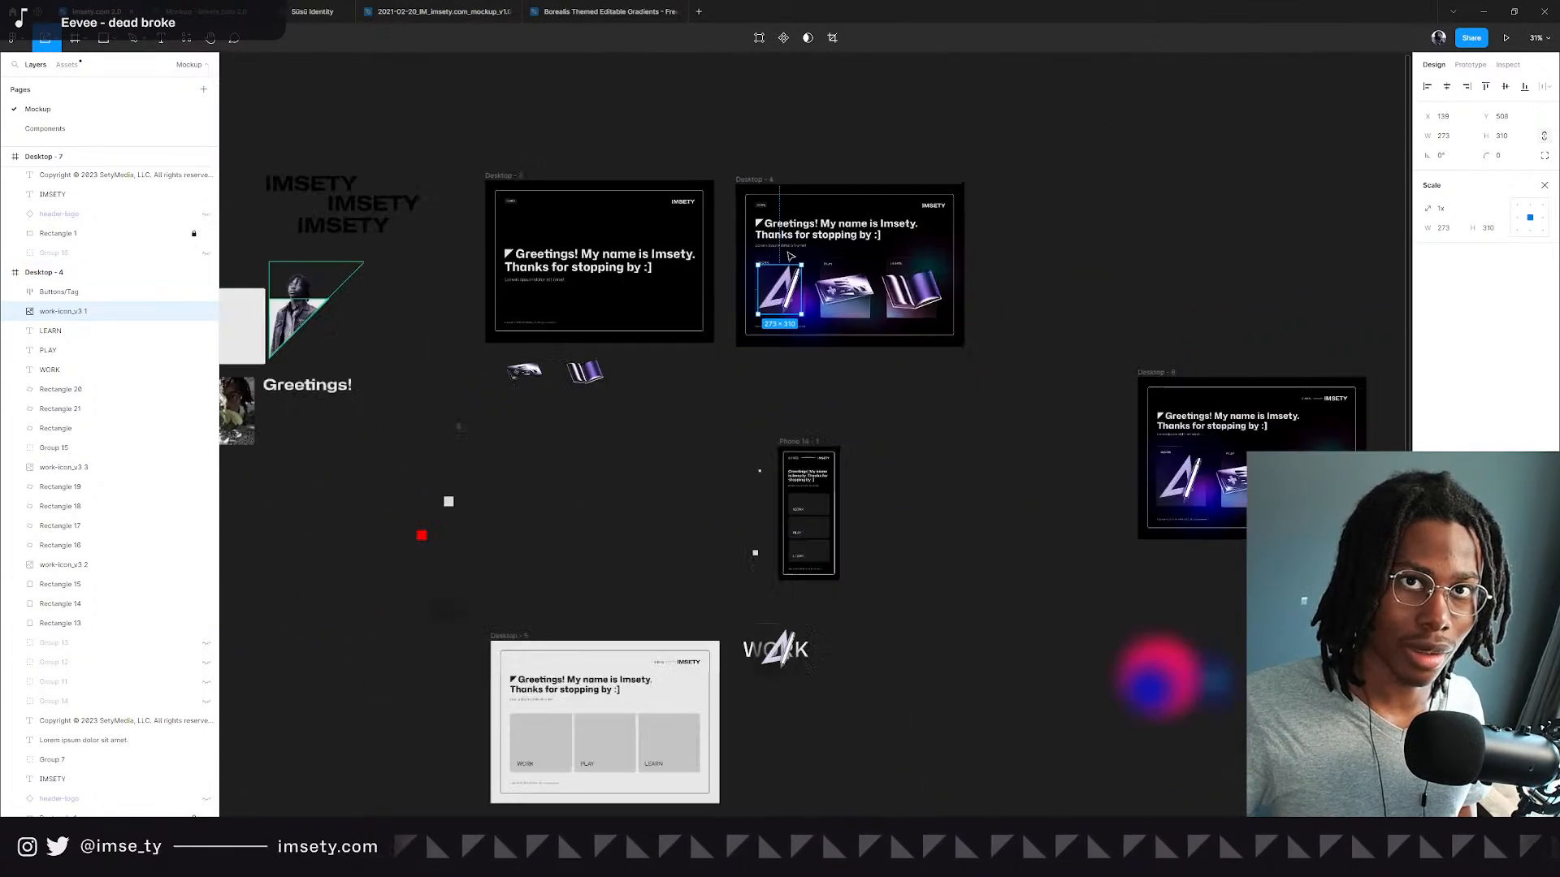
scroll(789, 255, "up", 5)
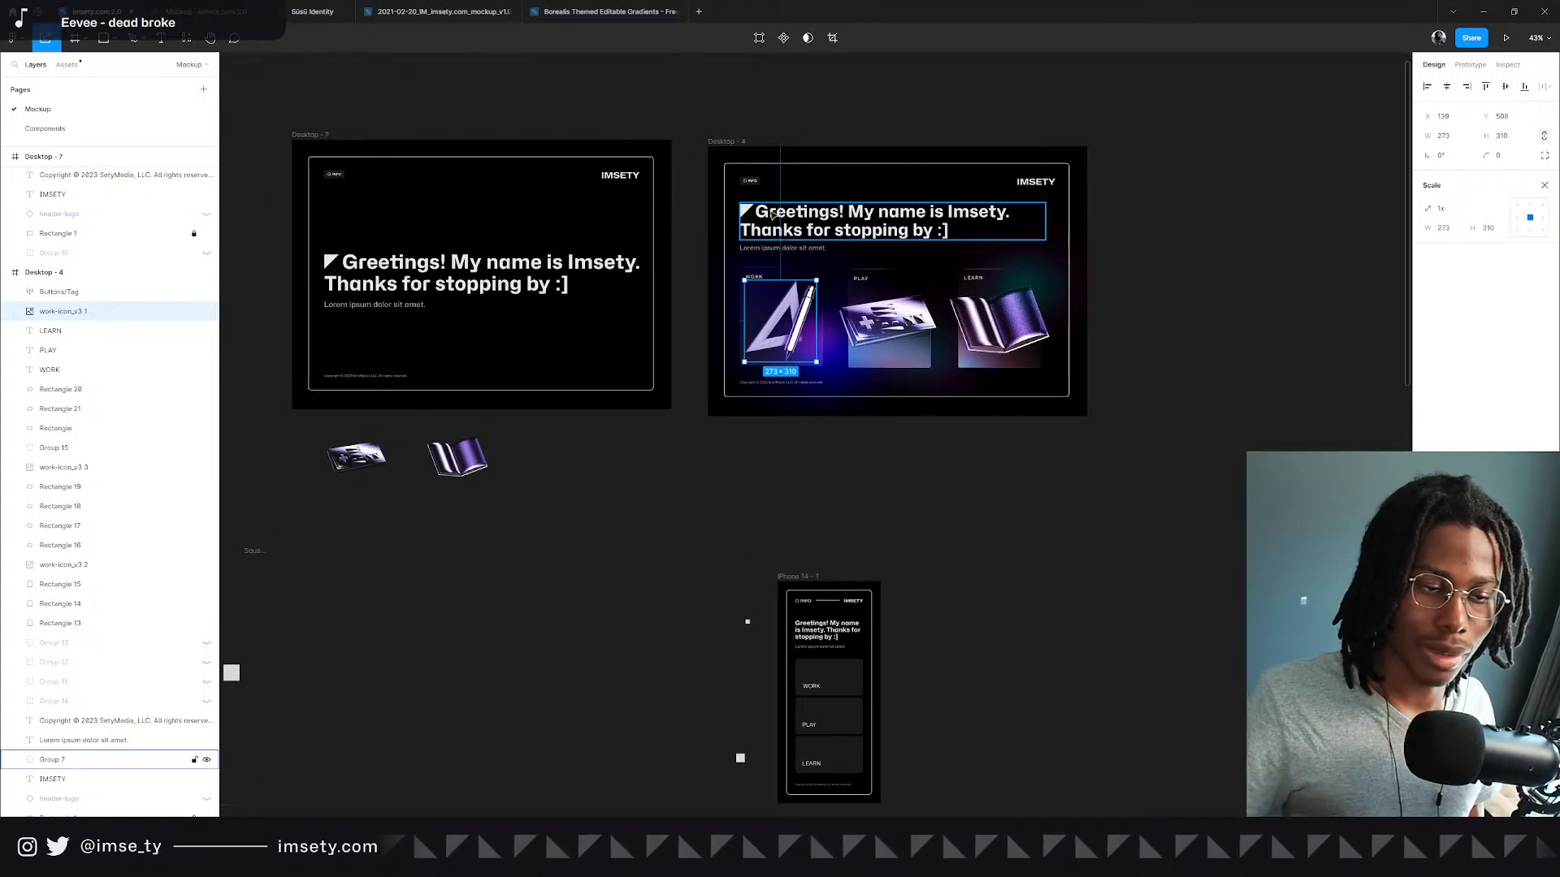
left_click_drag(879, 490, 321, 383)
left_click_drag(535, 459, 1227, 544)
left_click_drag(700, 439, 467, 218)
left_click_drag(911, 473, 1044, 261)
left_click_drag(526, 230, 648, 729)
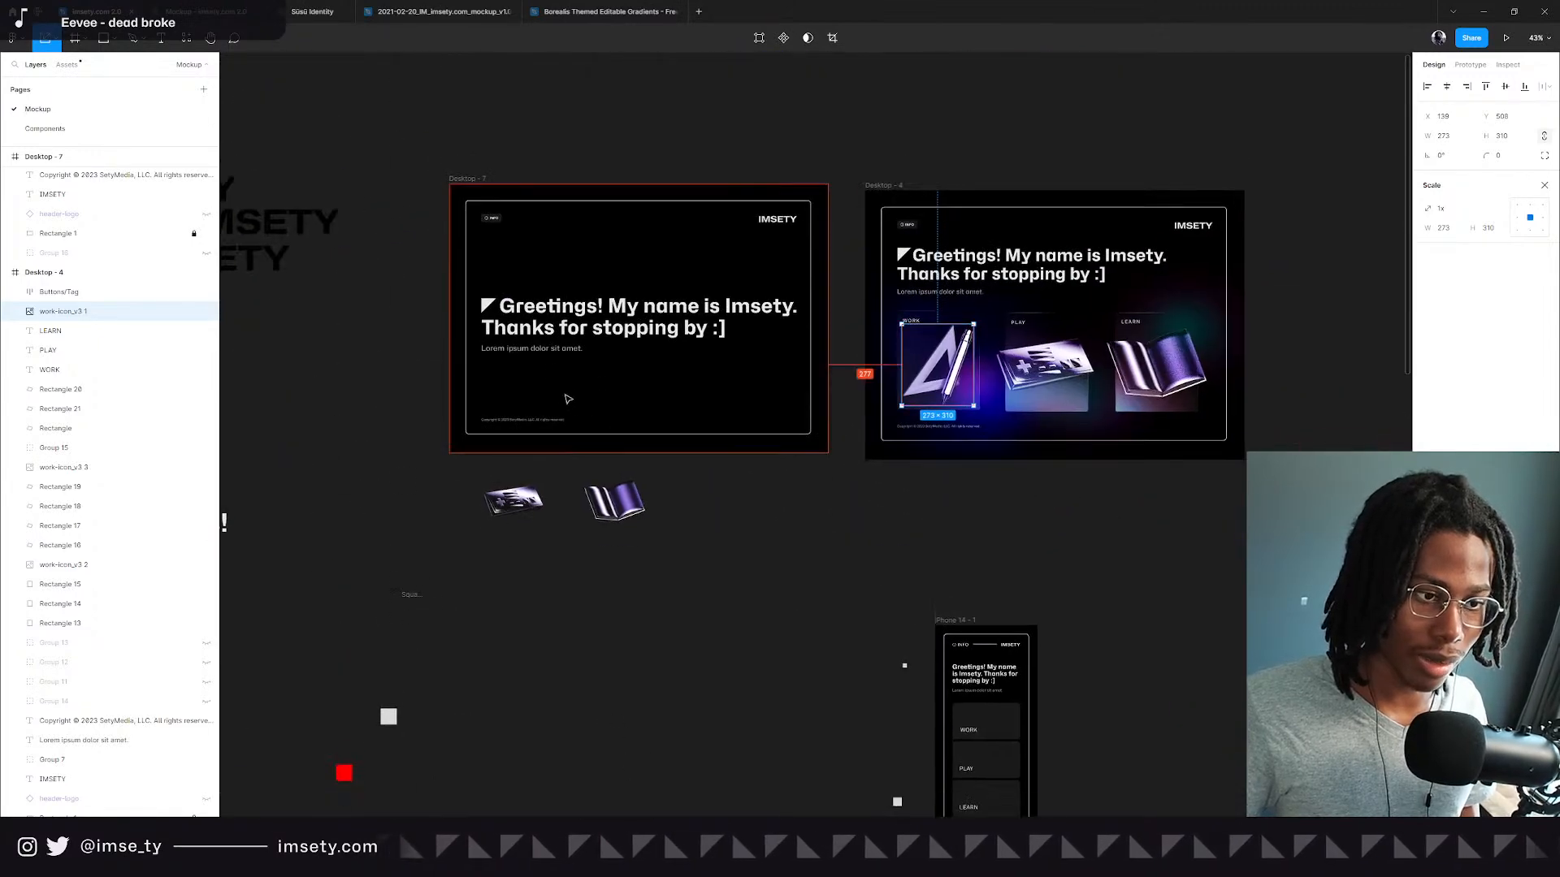
Draw a short vertical line below the subtitle, near the lower middle of the Desktop - 7 frame.
scroll(583, 357, "up", 3)
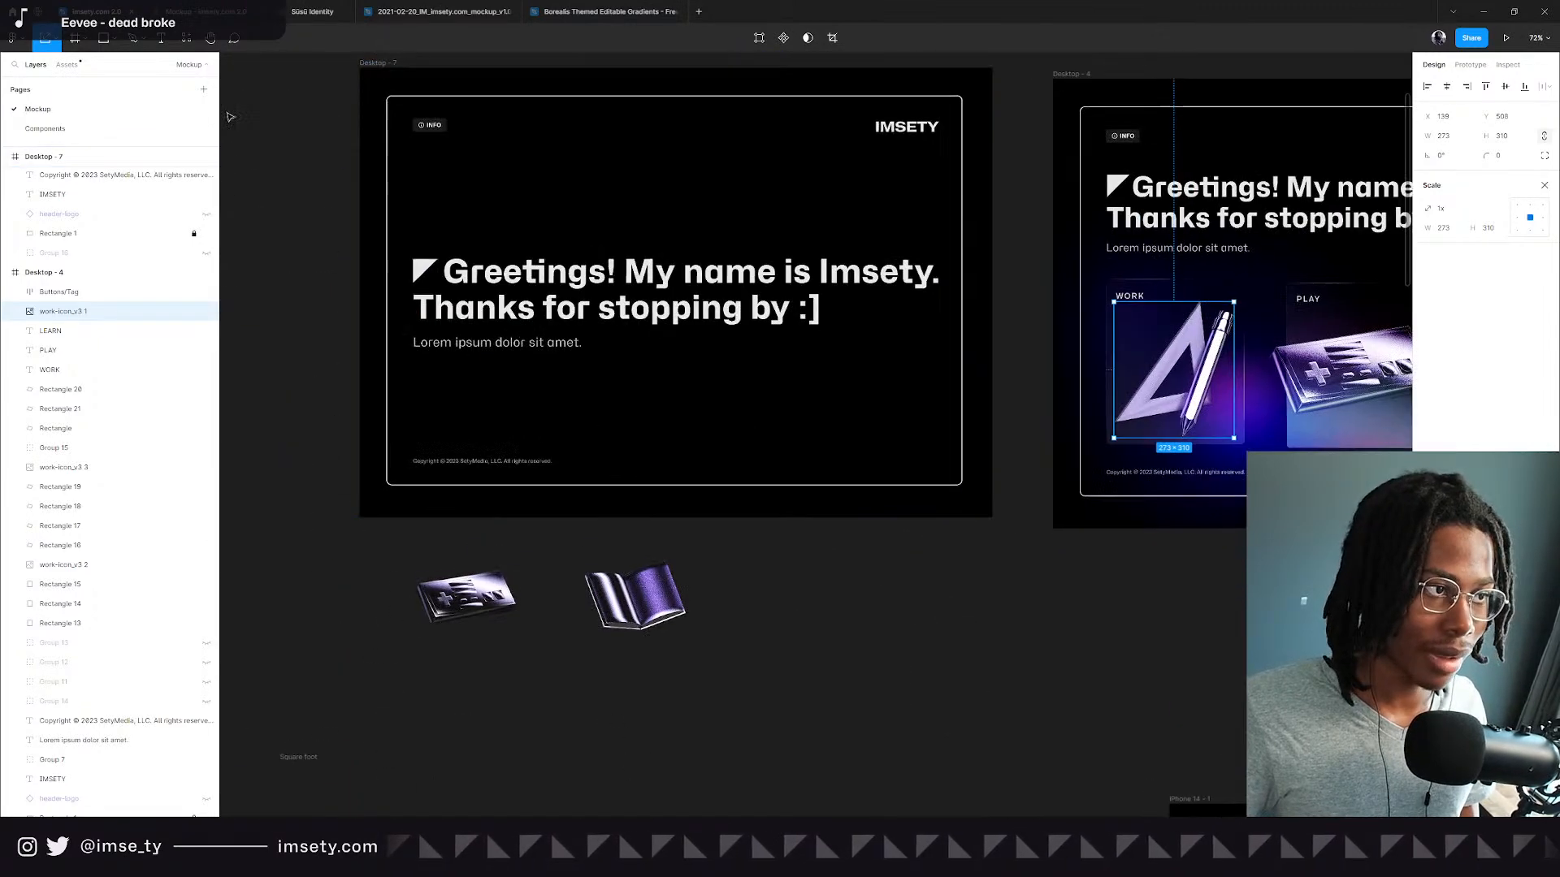
left_click(110, 46)
left_click(113, 46)
left_click(105, 41)
left_click(116, 42)
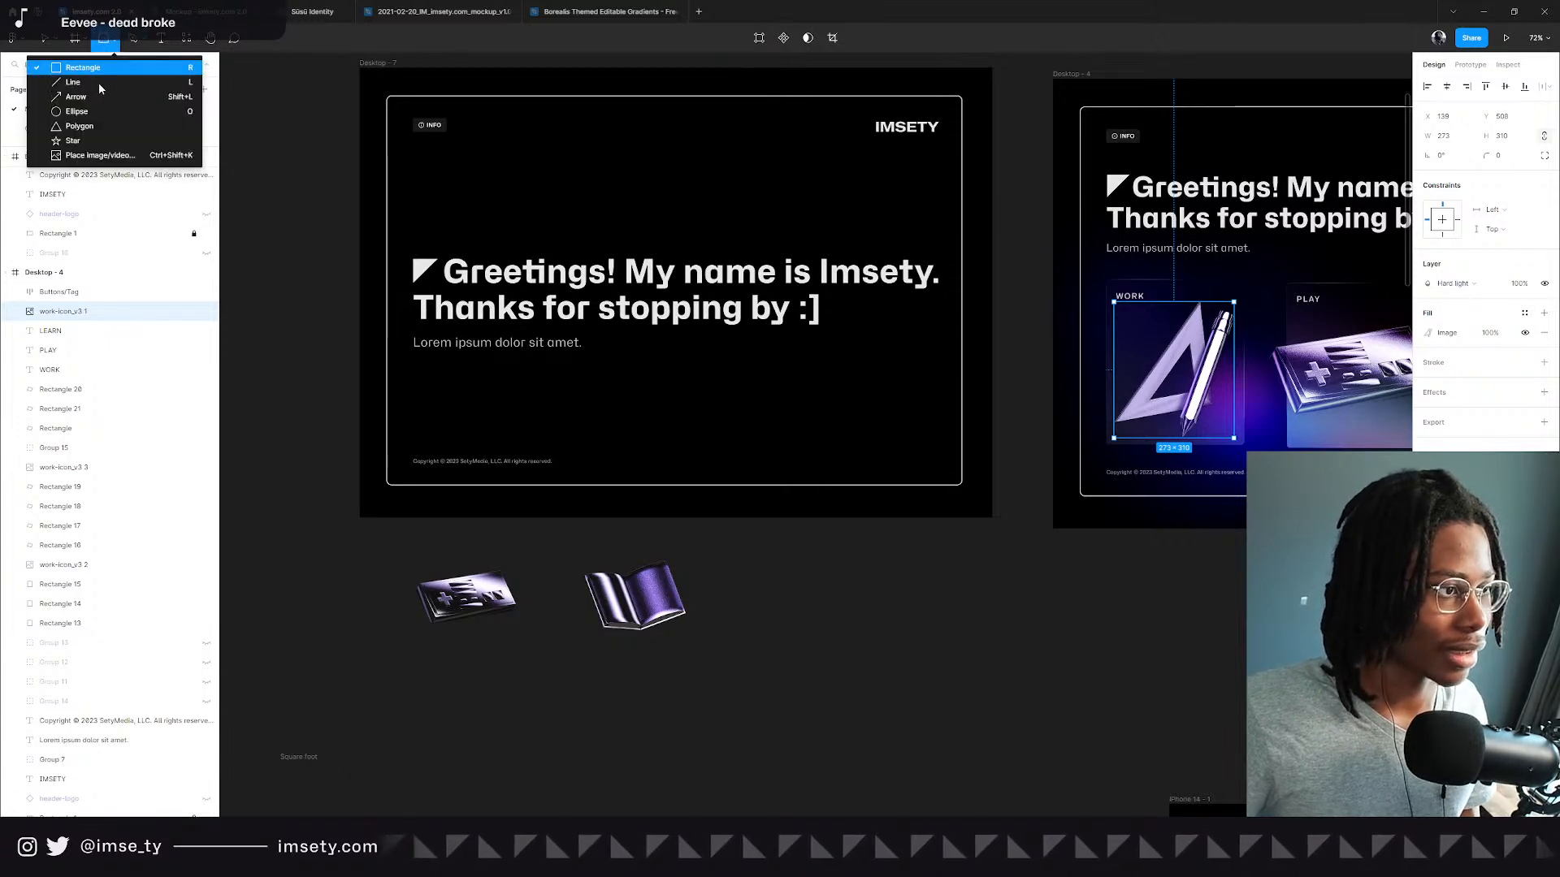
left_click(49, 81)
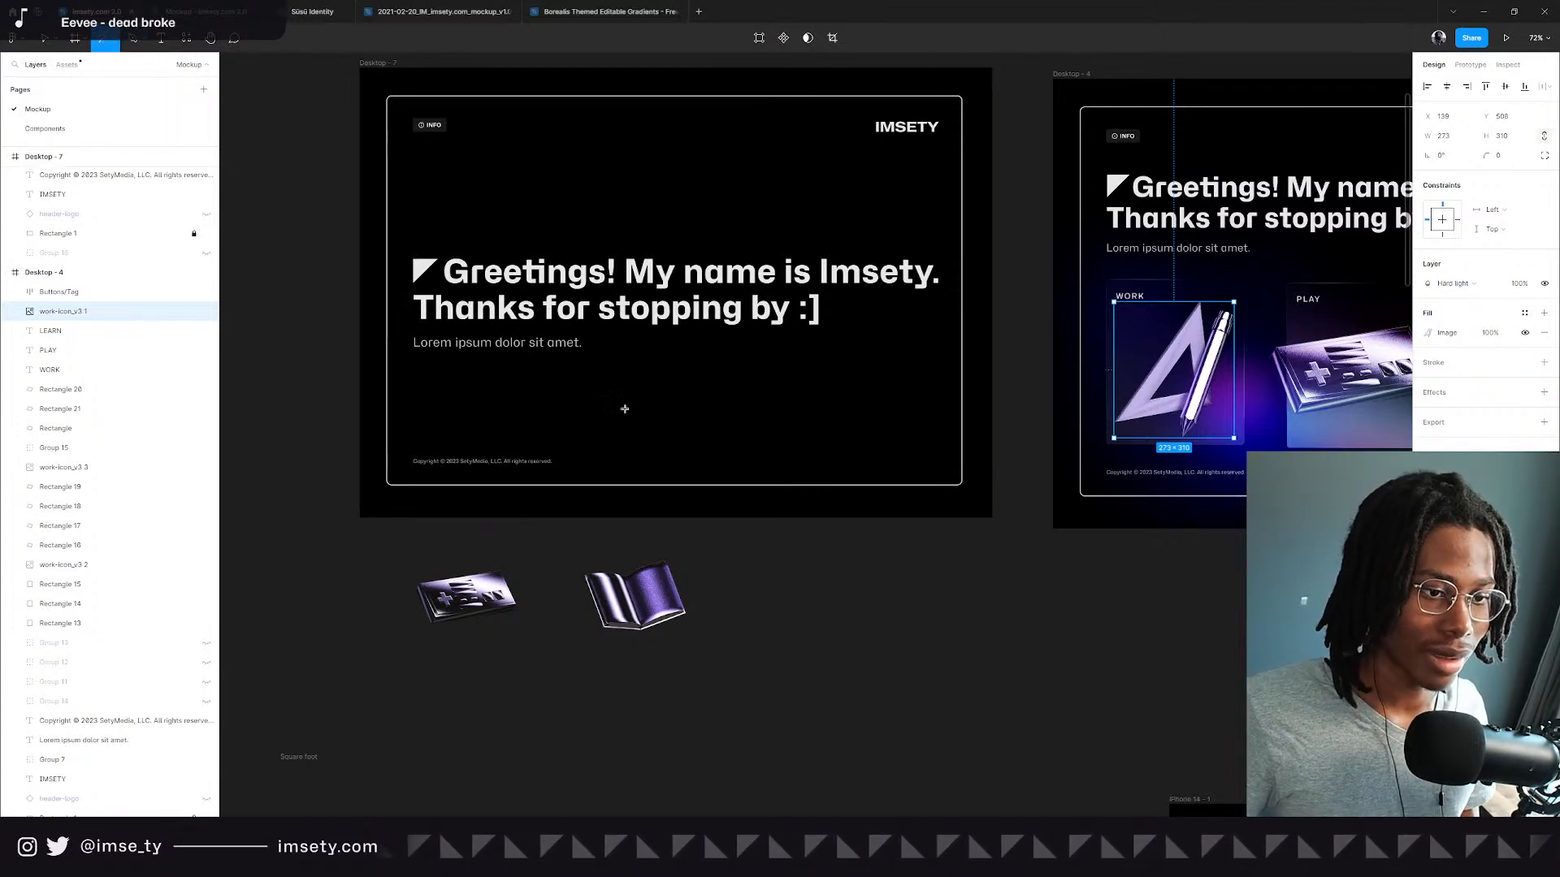
left_click_drag(683, 408, 683, 439)
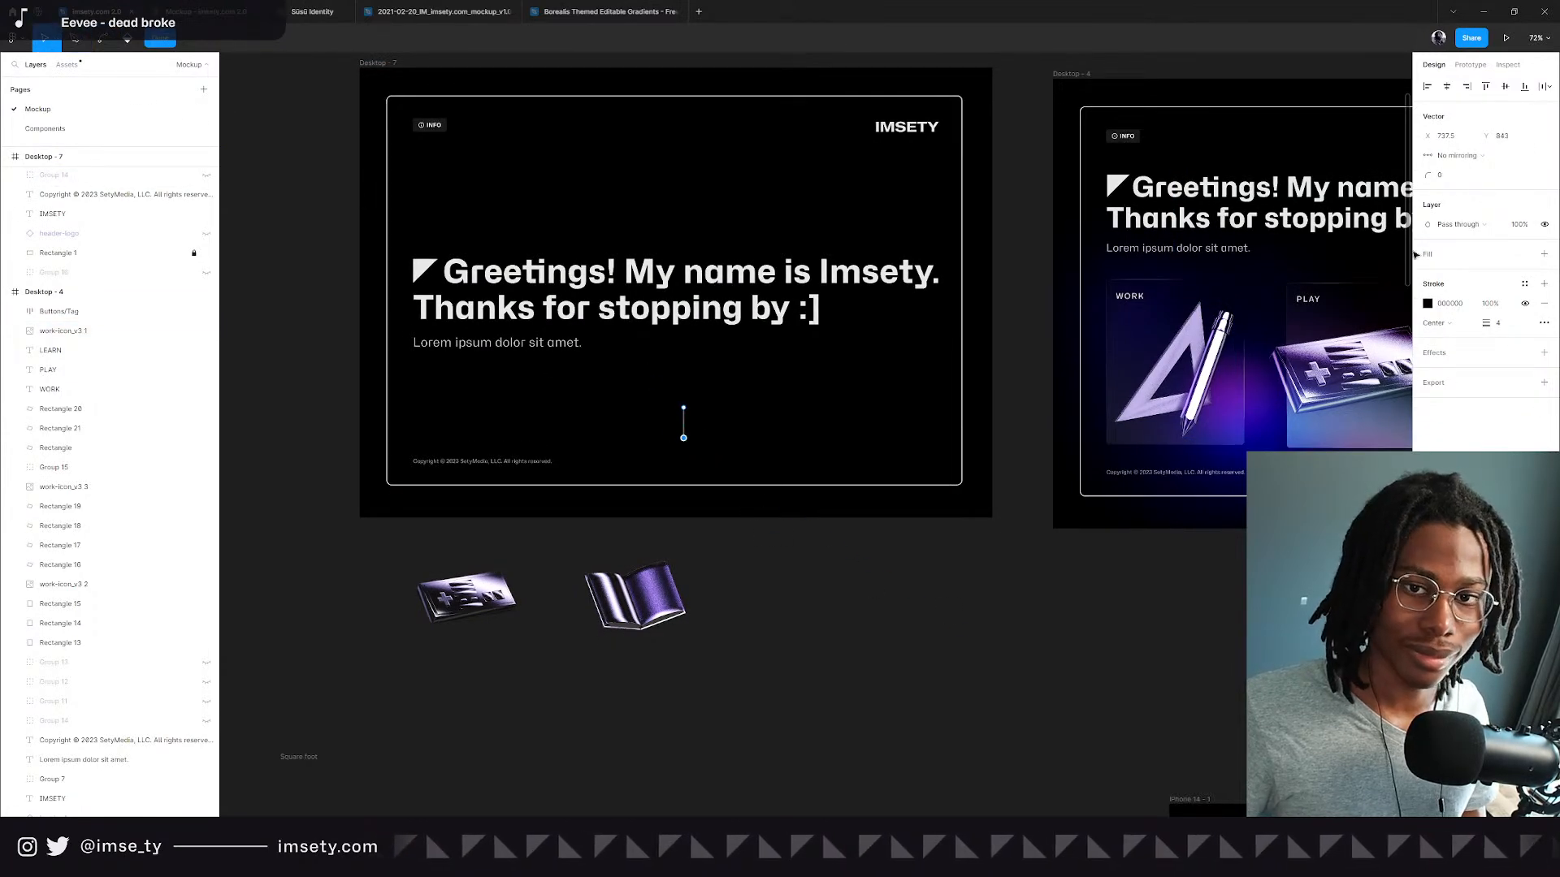
Apply the Cool/200 color style to the stroke of the short vertical line in Desktop - 7.
left_click(1524, 284)
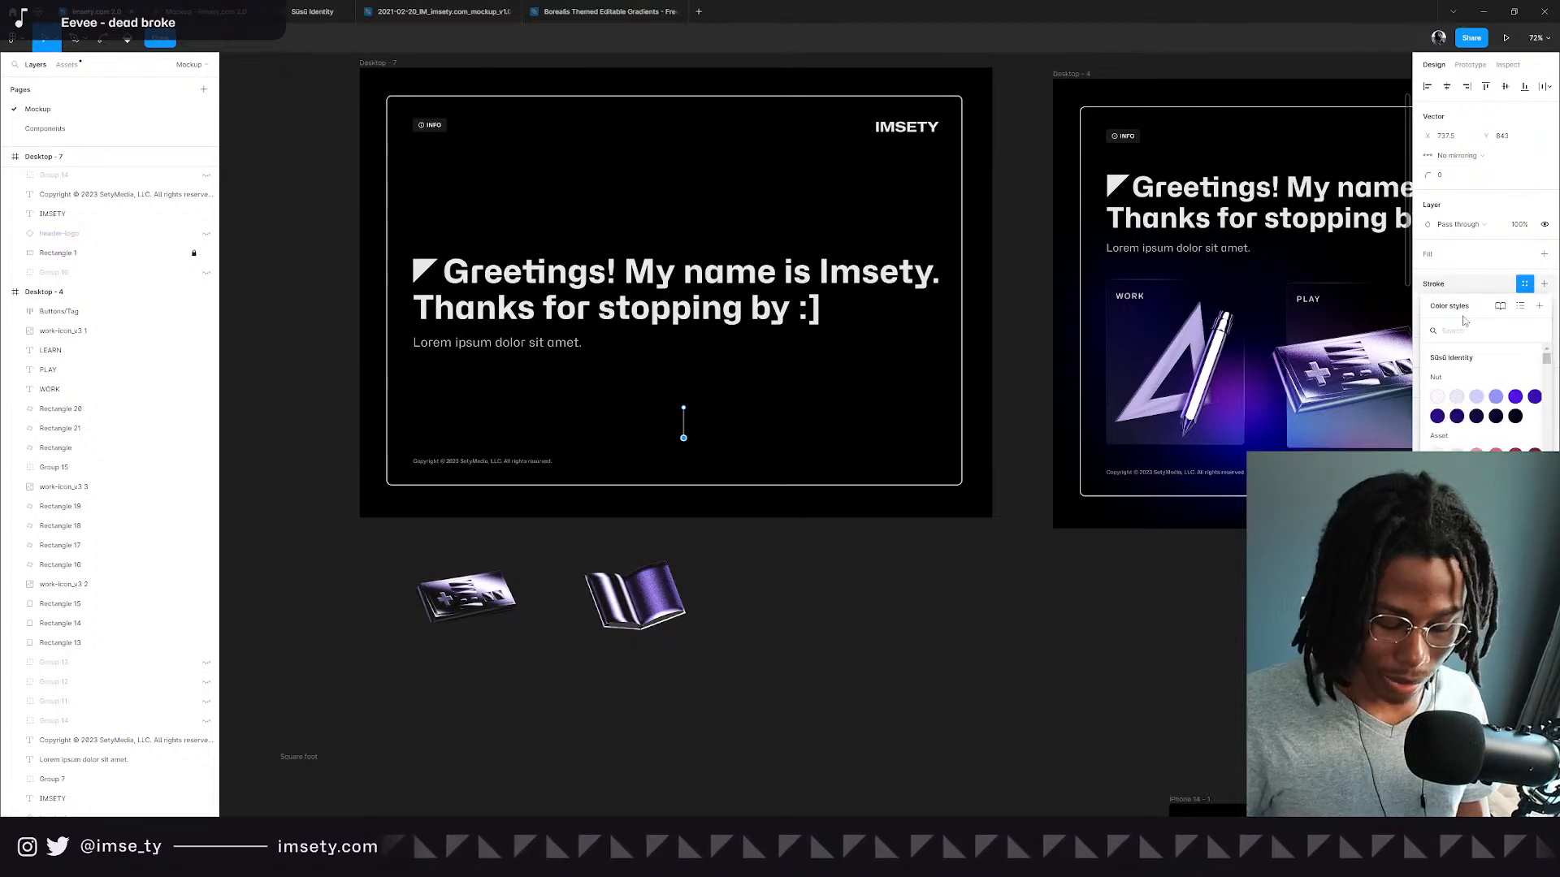
type("n")
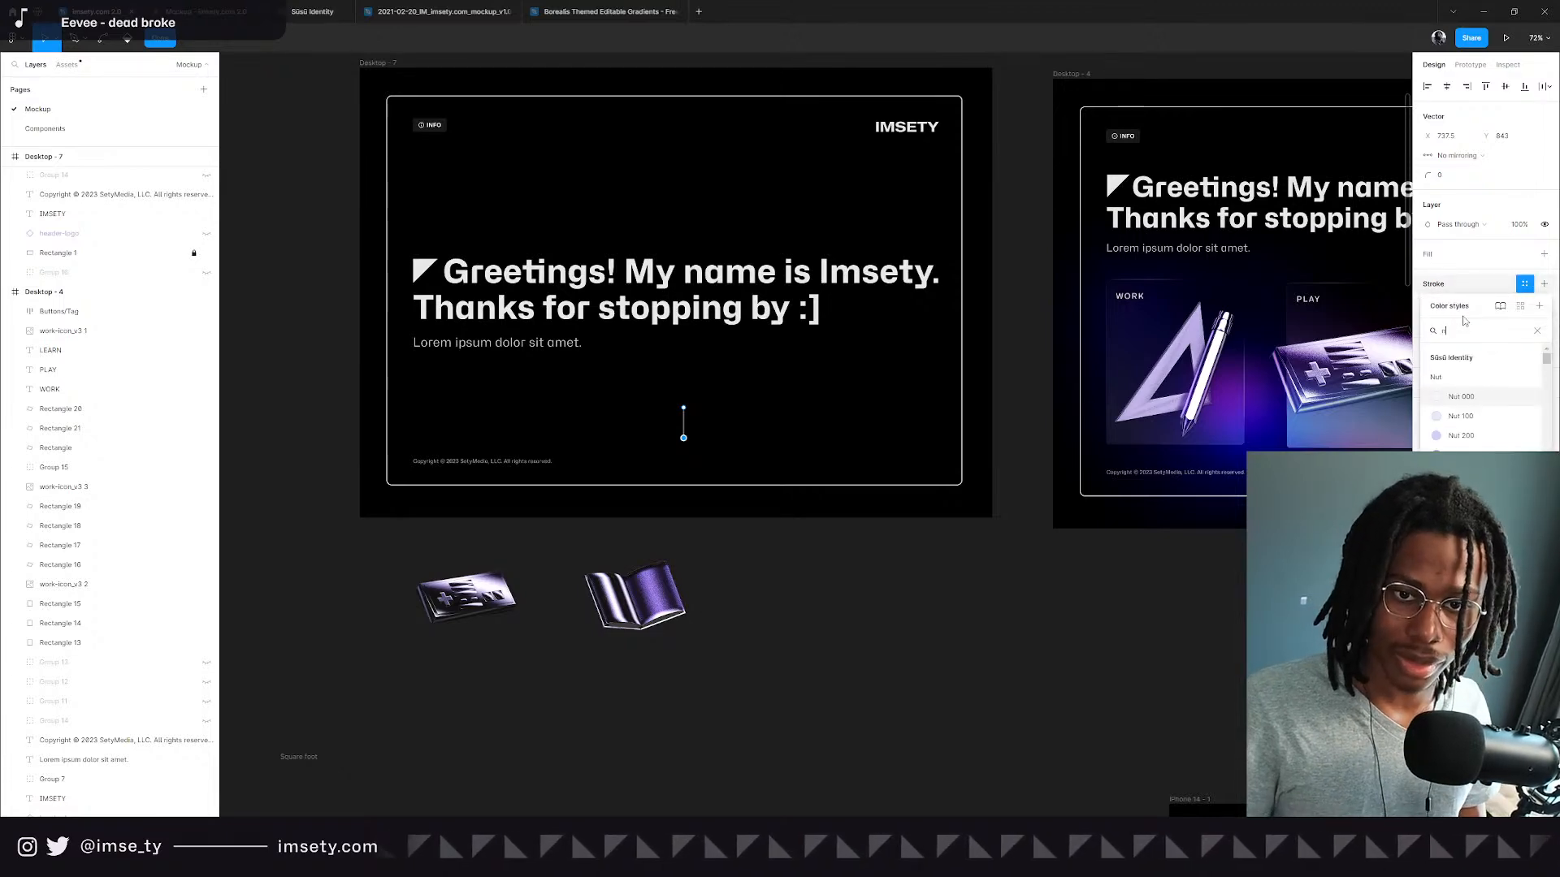
scroll(1473, 390, "down", 10)
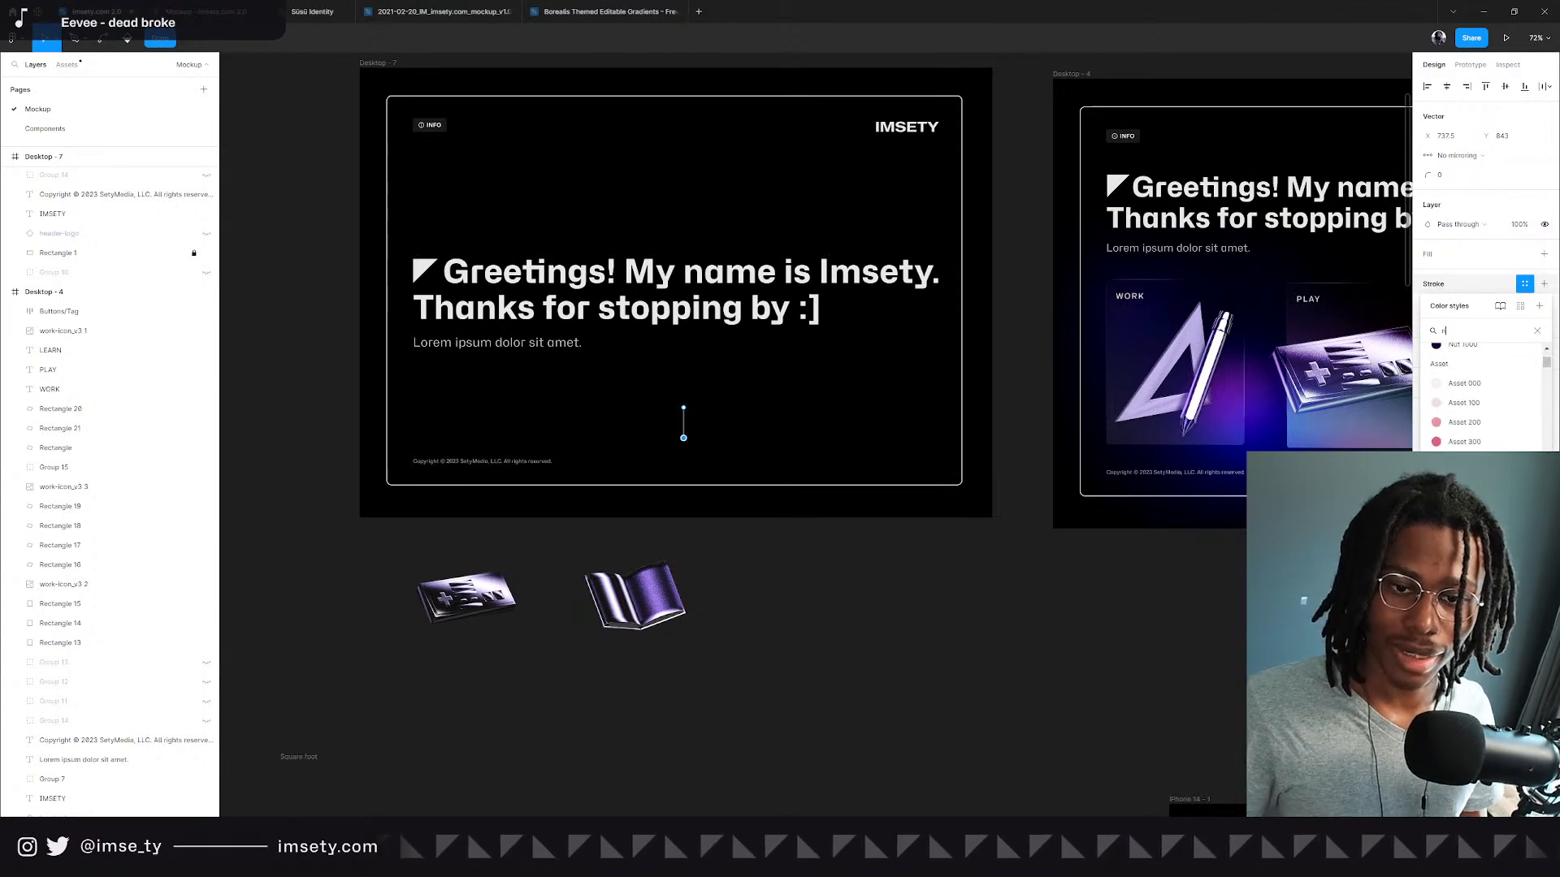
scroll(1483, 394, "down", 5)
scroll(1482, 394, "down", 8)
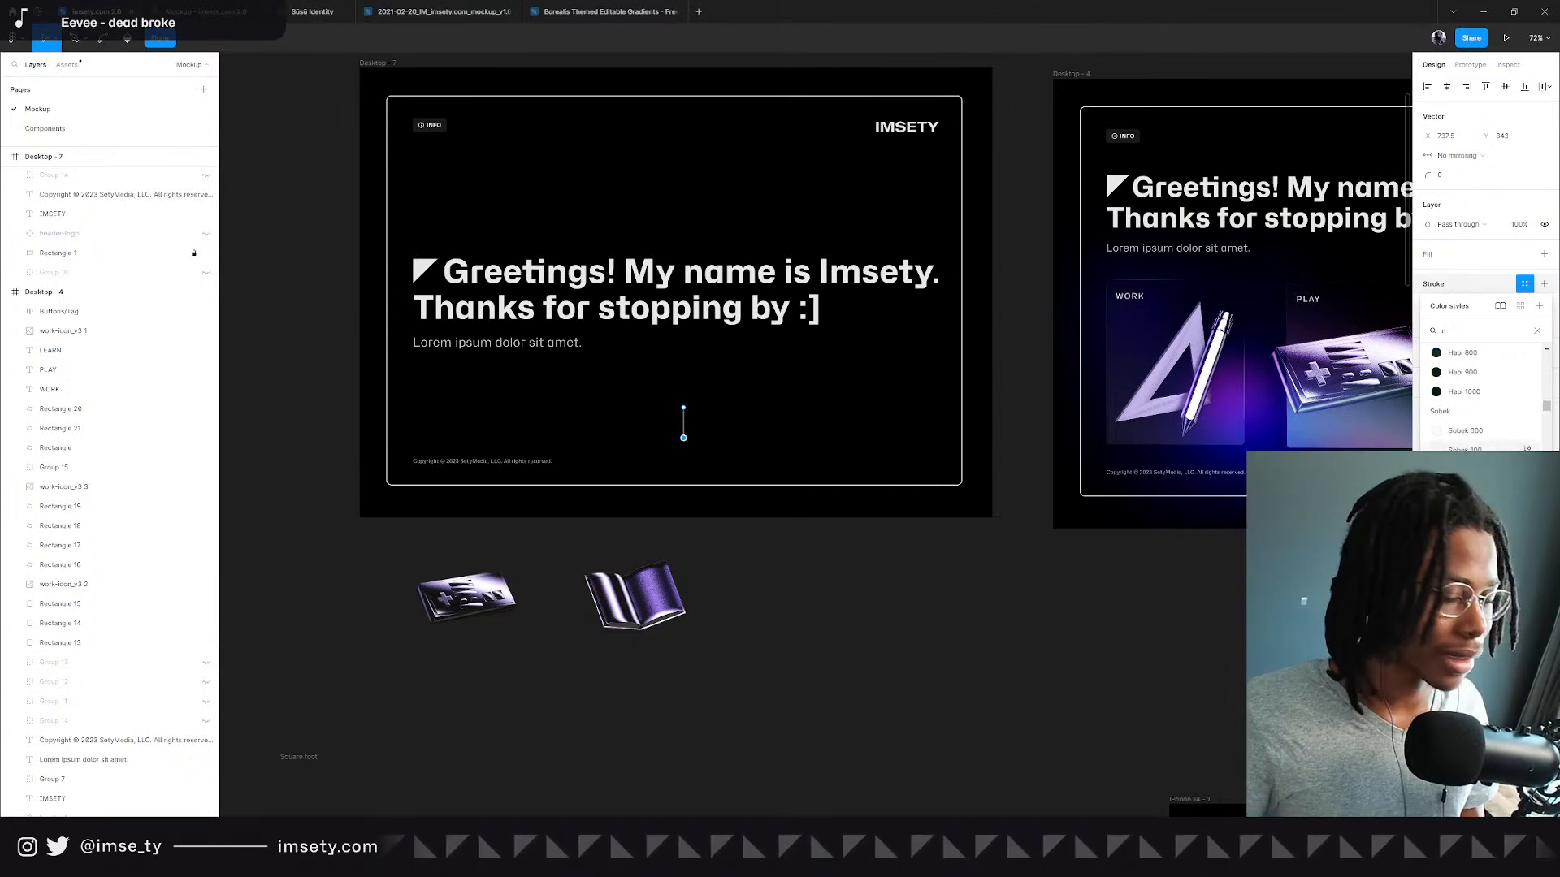
scroll(1482, 443, "down", 4)
scroll(1468, 418, "down", 5)
scroll(1465, 418, "down", 3)
scroll(1465, 418, "up", 1)
left_click(1465, 443)
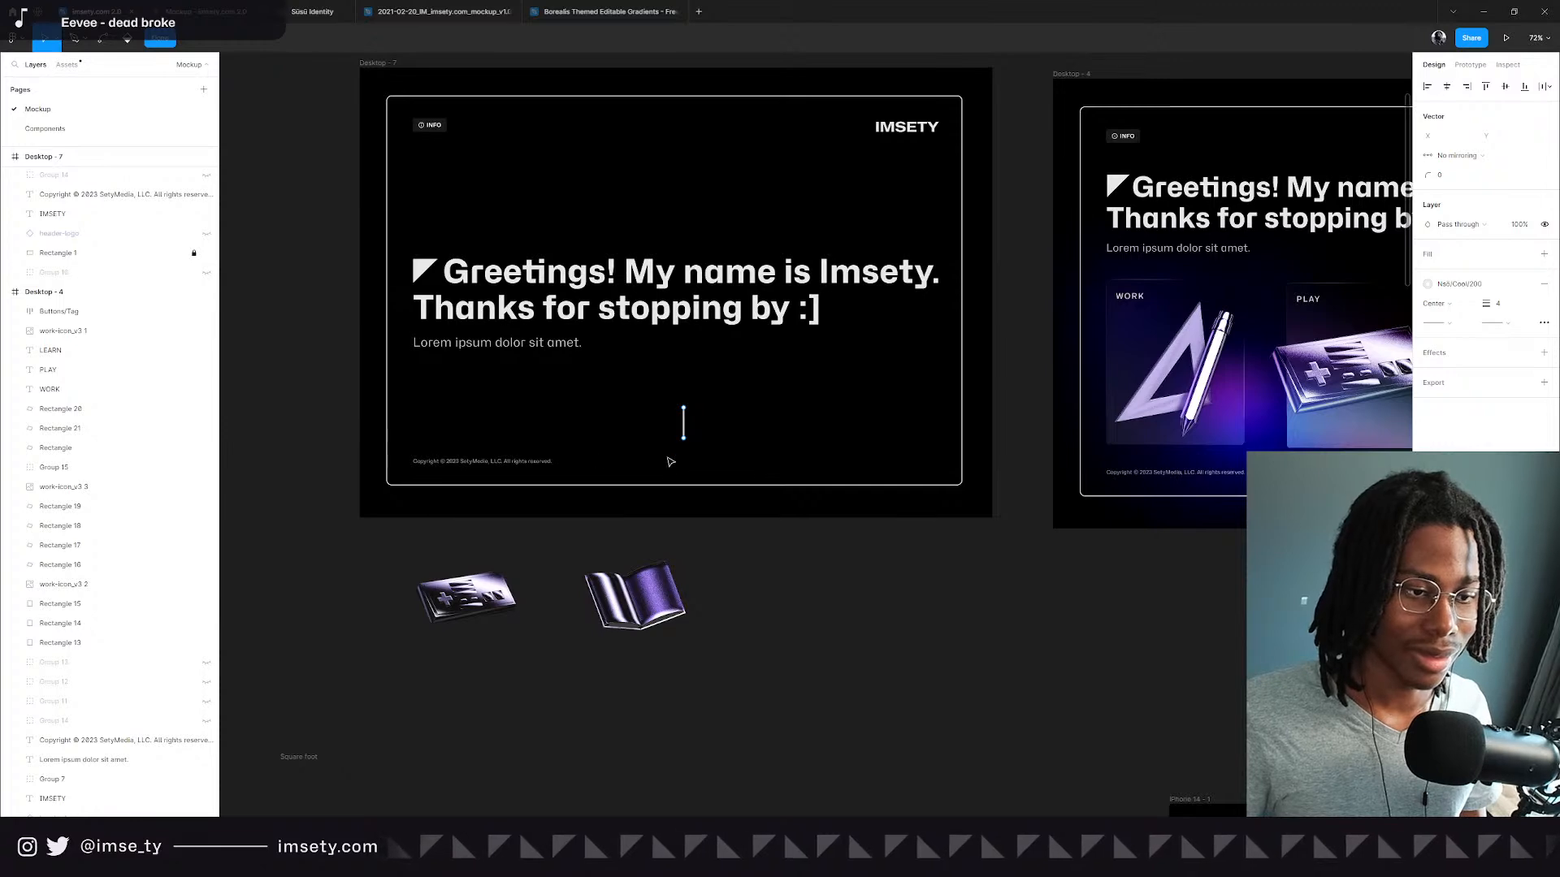
left_click_drag(827, 532, 854, 629)
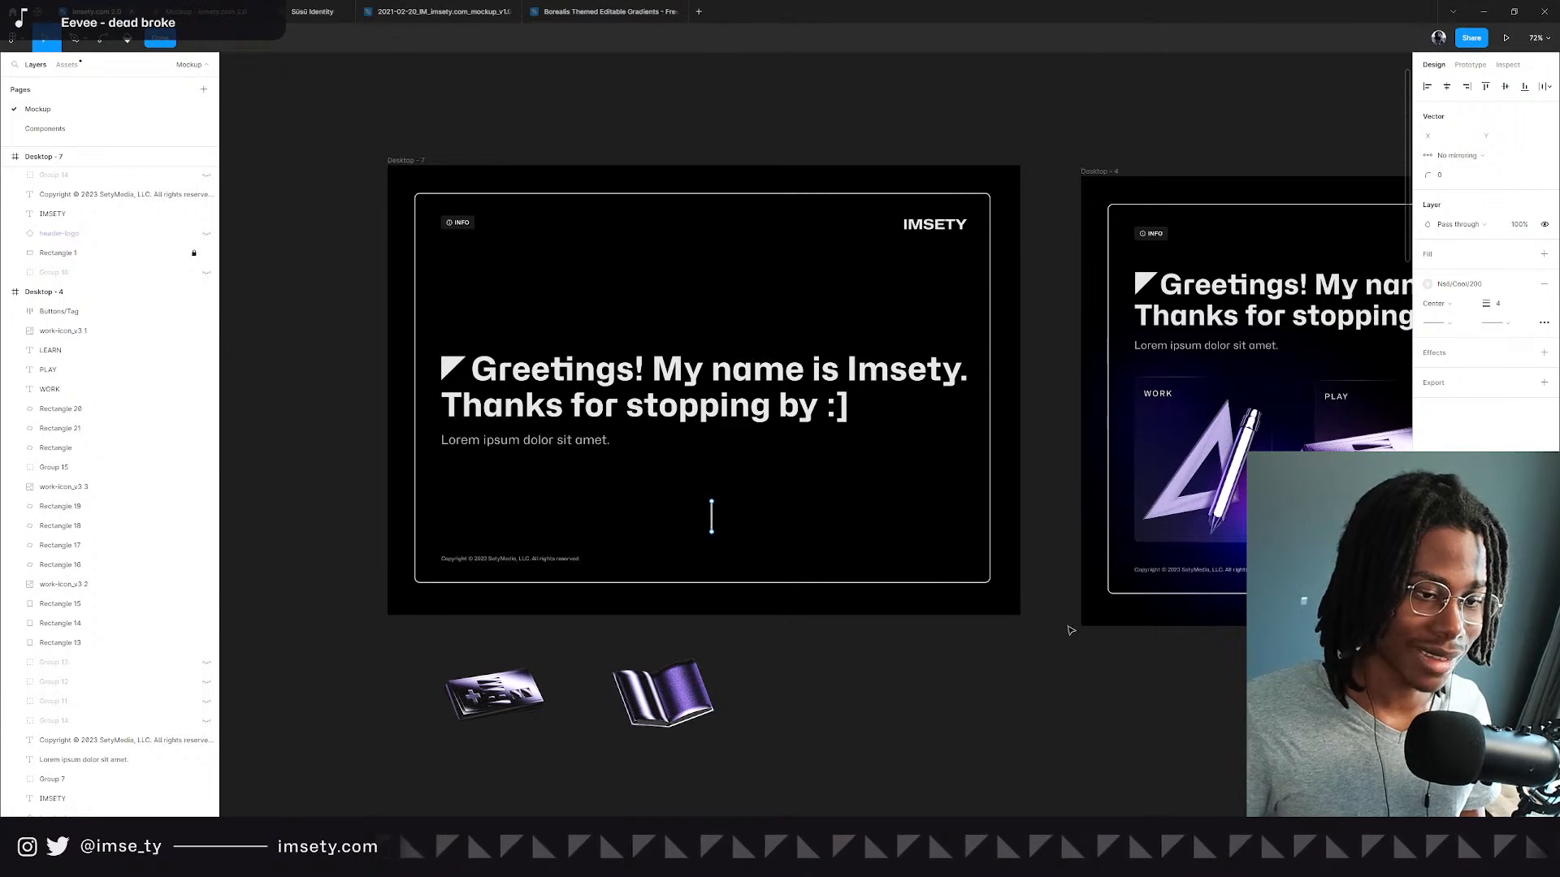
left_click(932, 121)
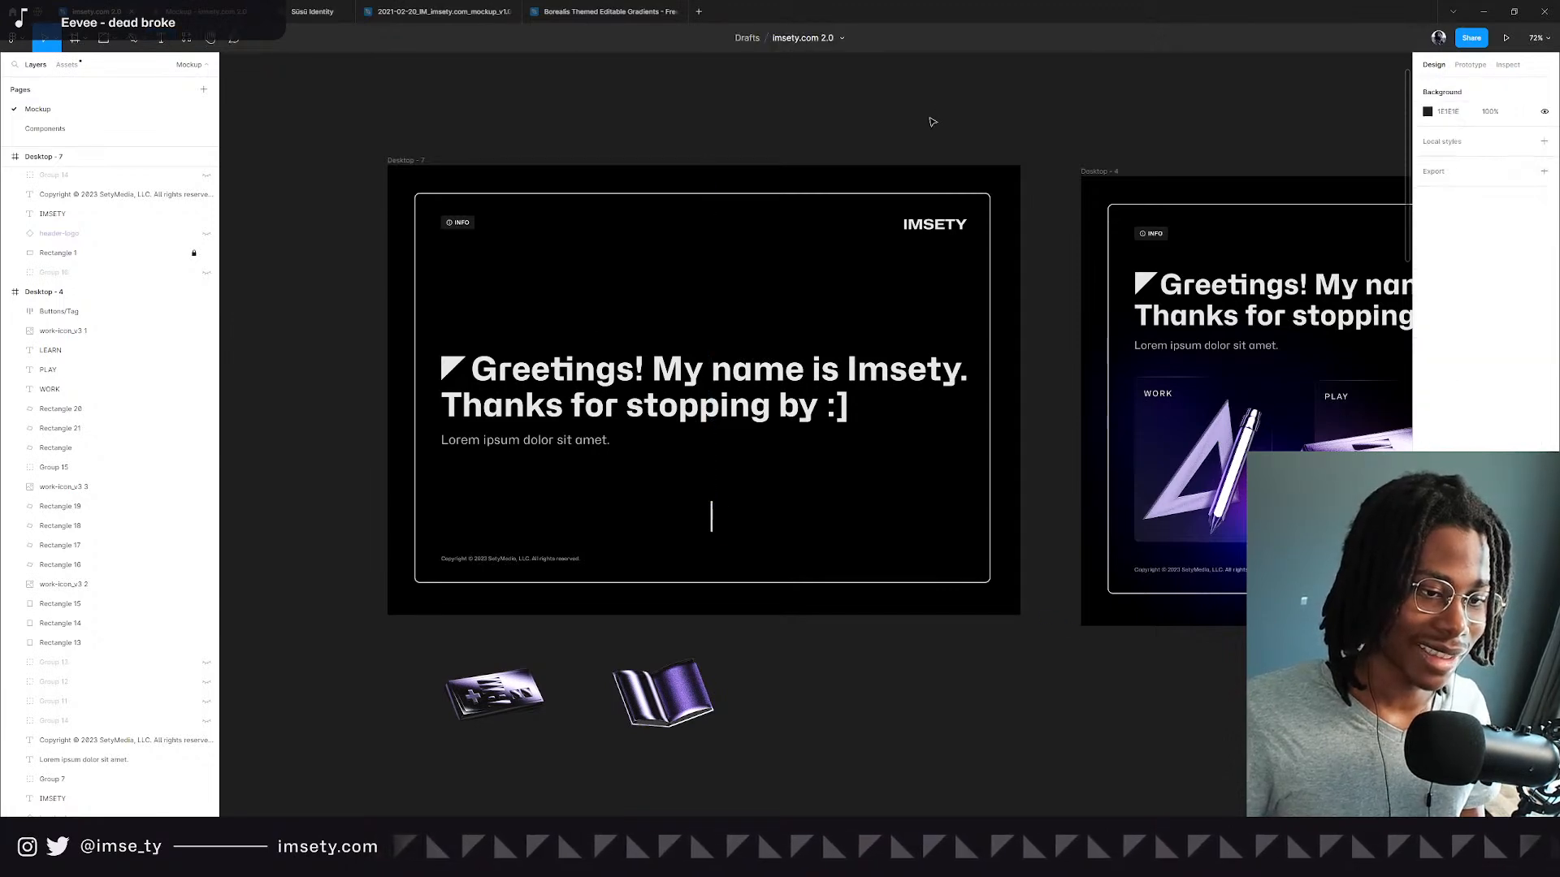
Draw a V-shaped arrowhead about 14 by 7 with the Pen tool and place it at the lower end of the vertical line.
scroll(749, 481, "up", 10)
left_click(739, 475)
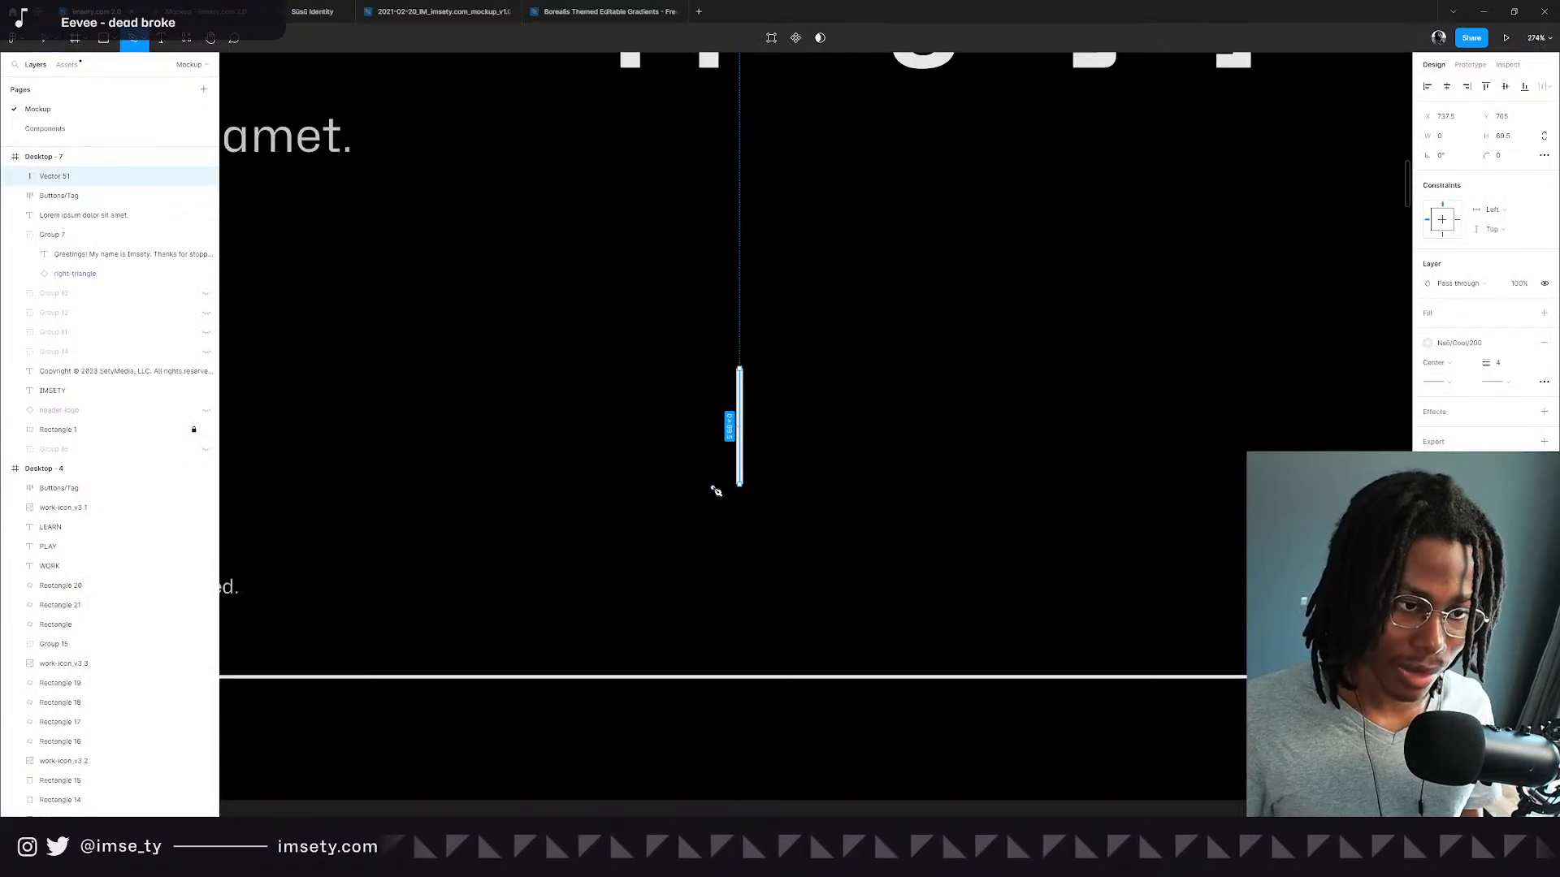
left_click(724, 486)
left_click(736, 496)
scroll(746, 494, "up", 10)
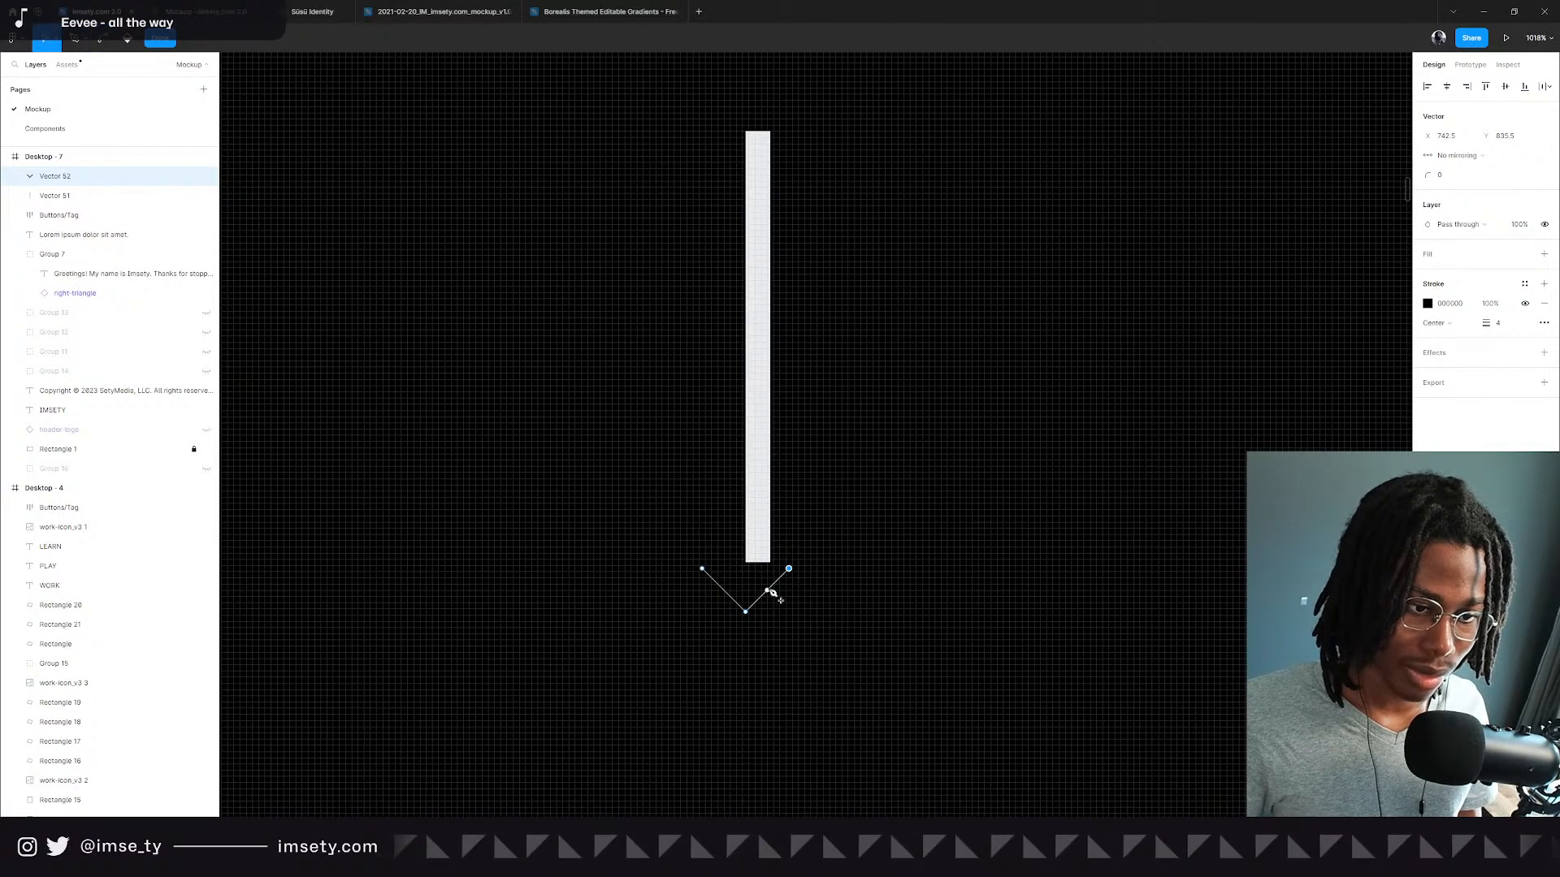
key("Escape")
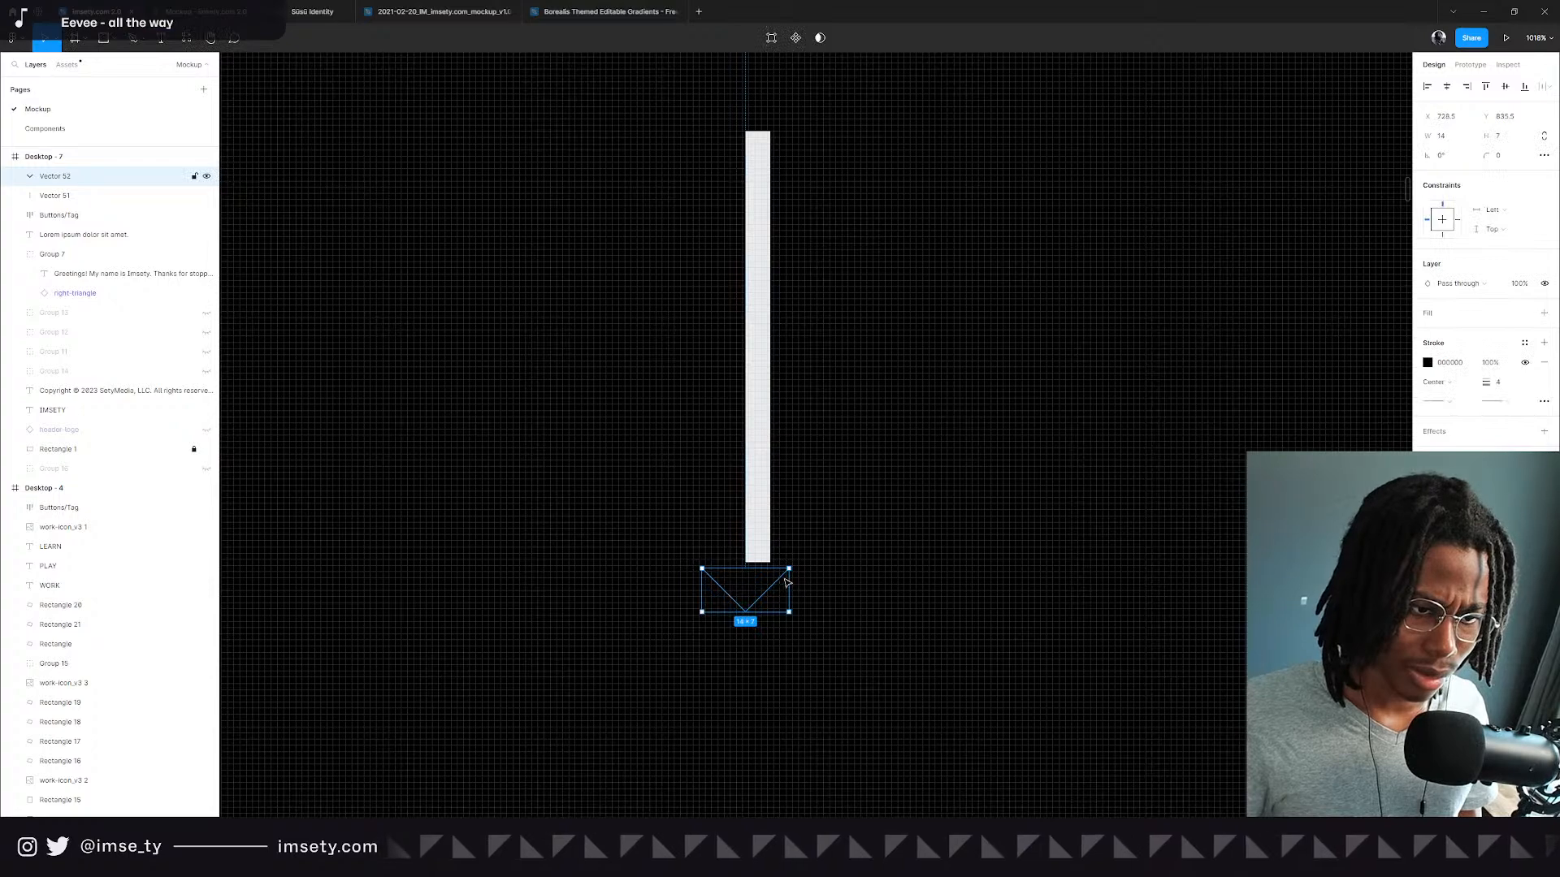
left_click_drag(784, 581, 799, 556)
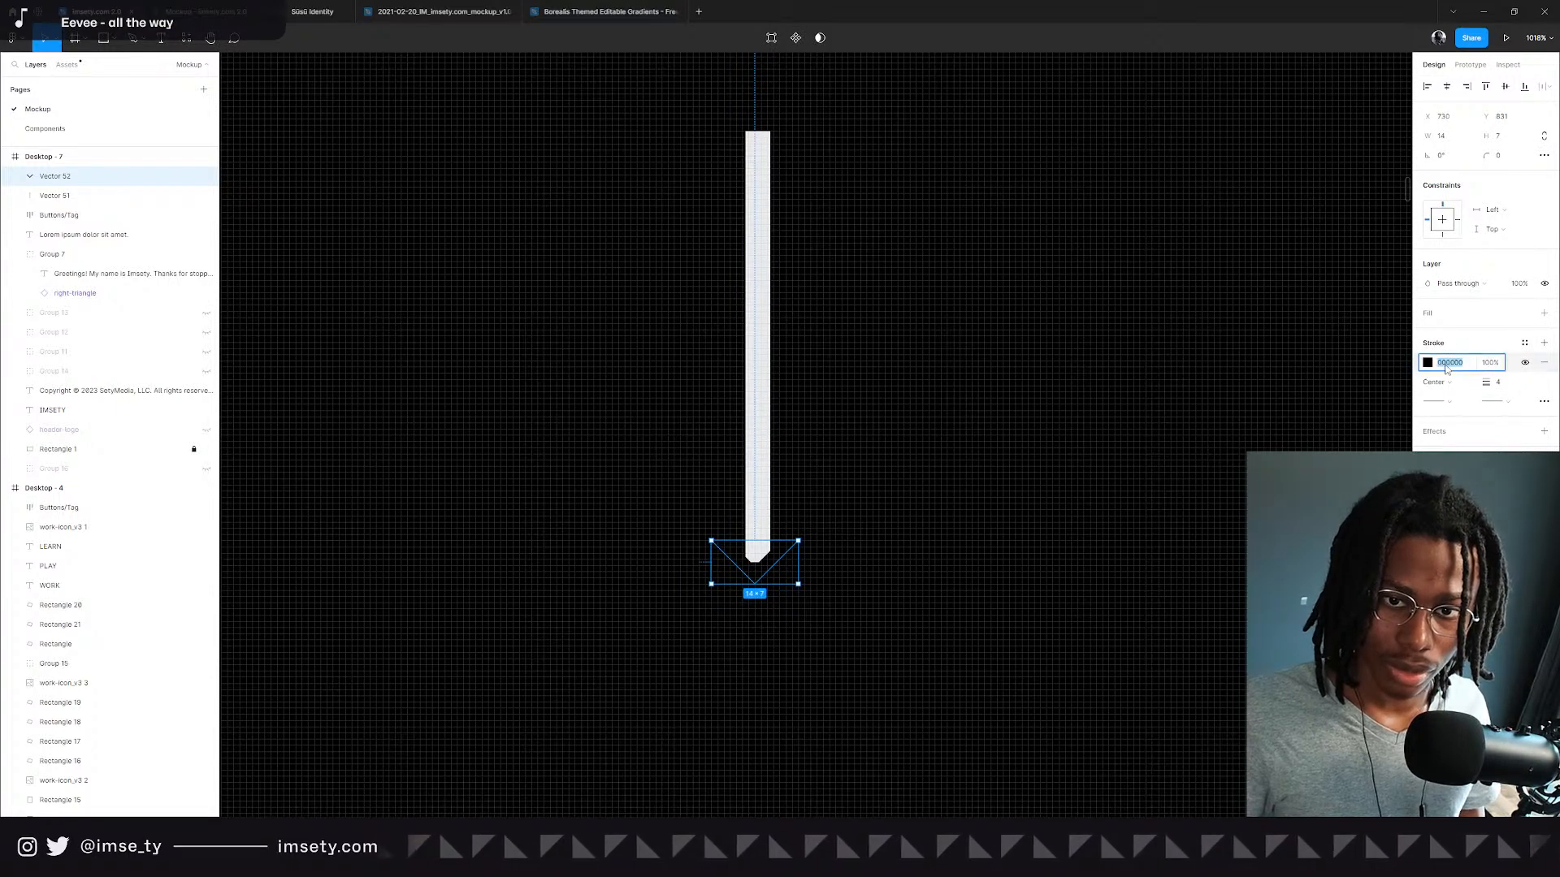
Apply the Regular/200 color style to the strokes of the arrowhead and the vertical line.
type("no")
left_click(1524, 343)
type("ns")
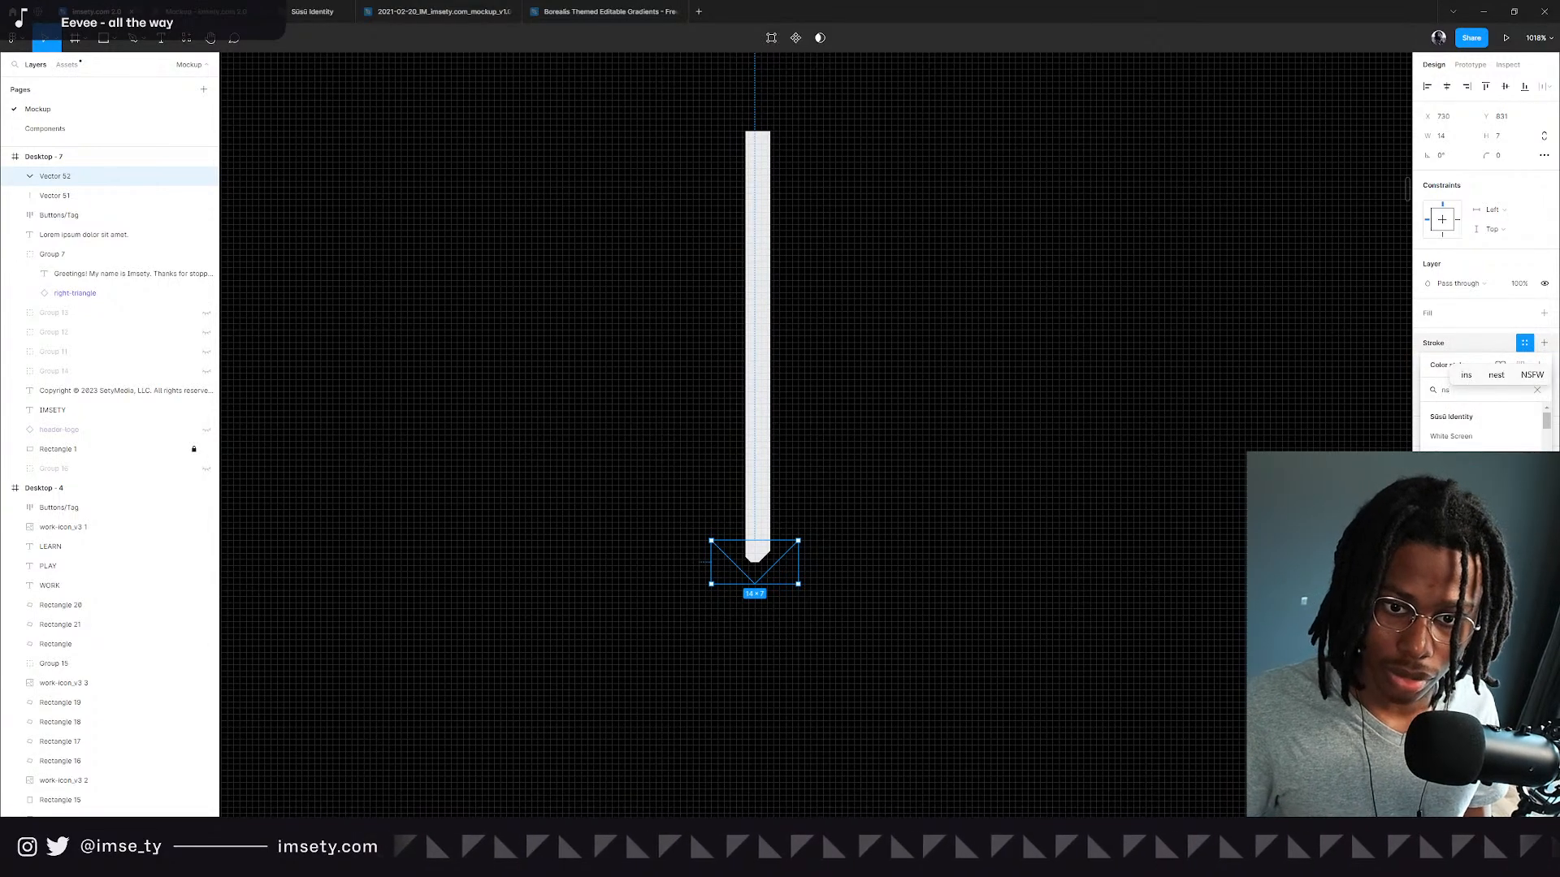
left_click(1460, 475)
left_click(760, 541)
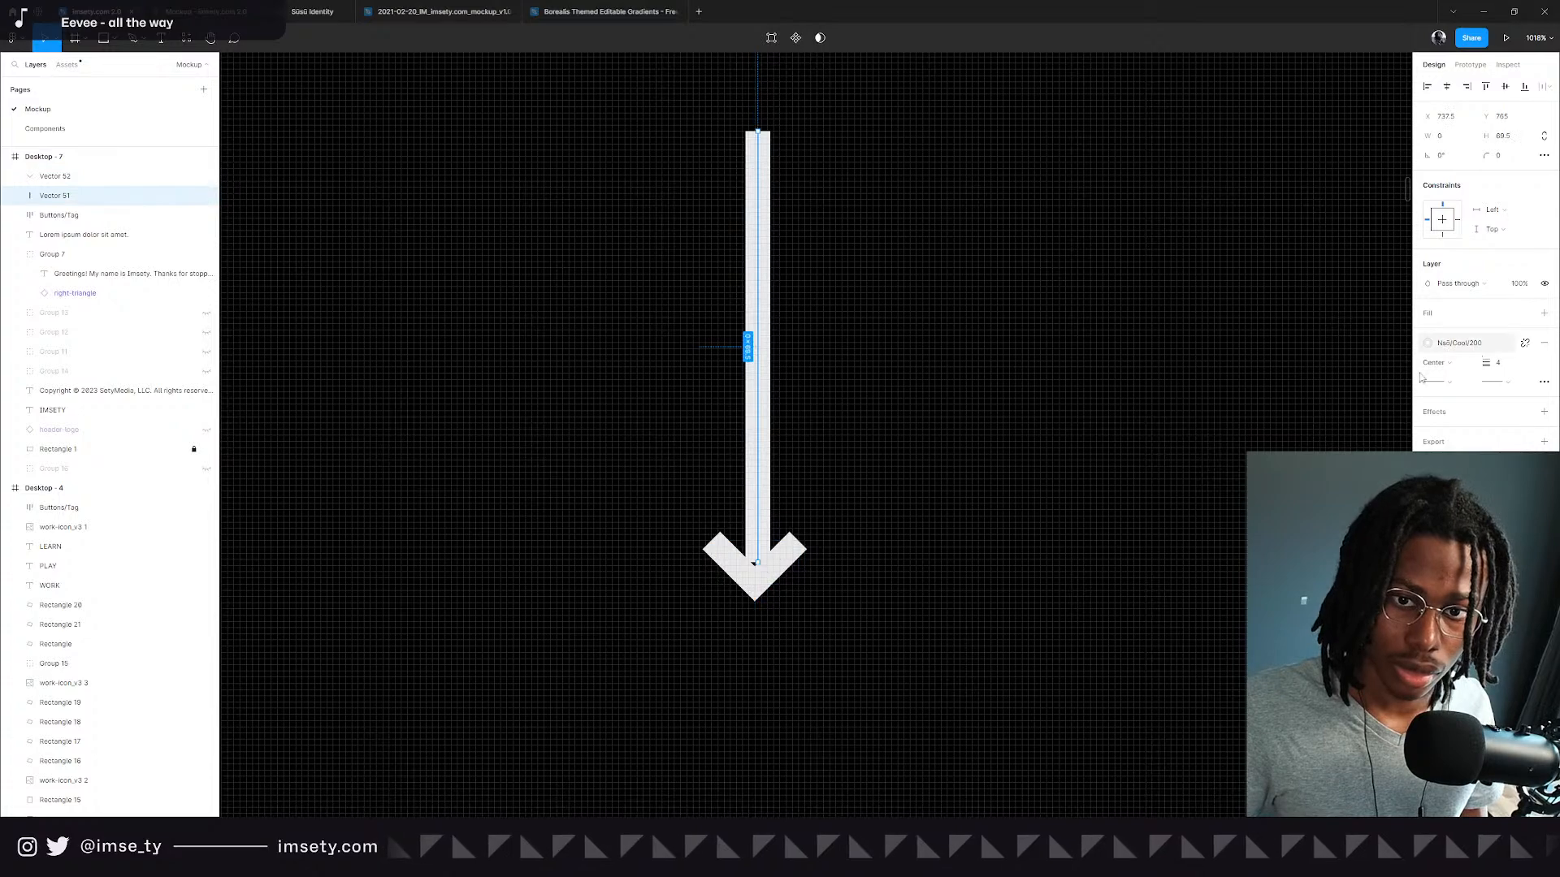
left_click(1455, 342)
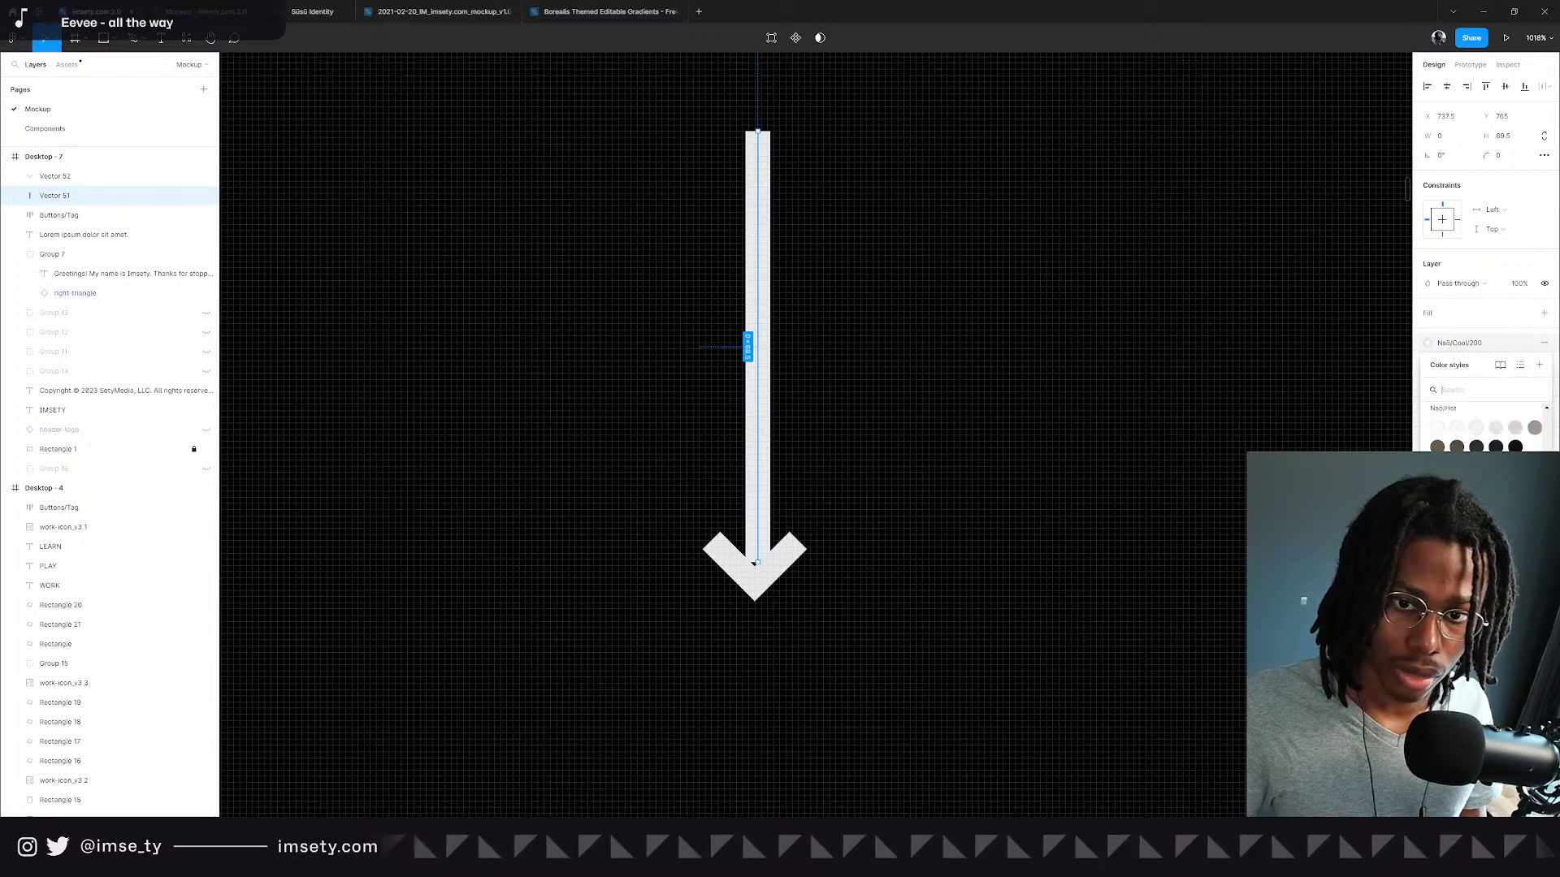
left_click(1477, 429)
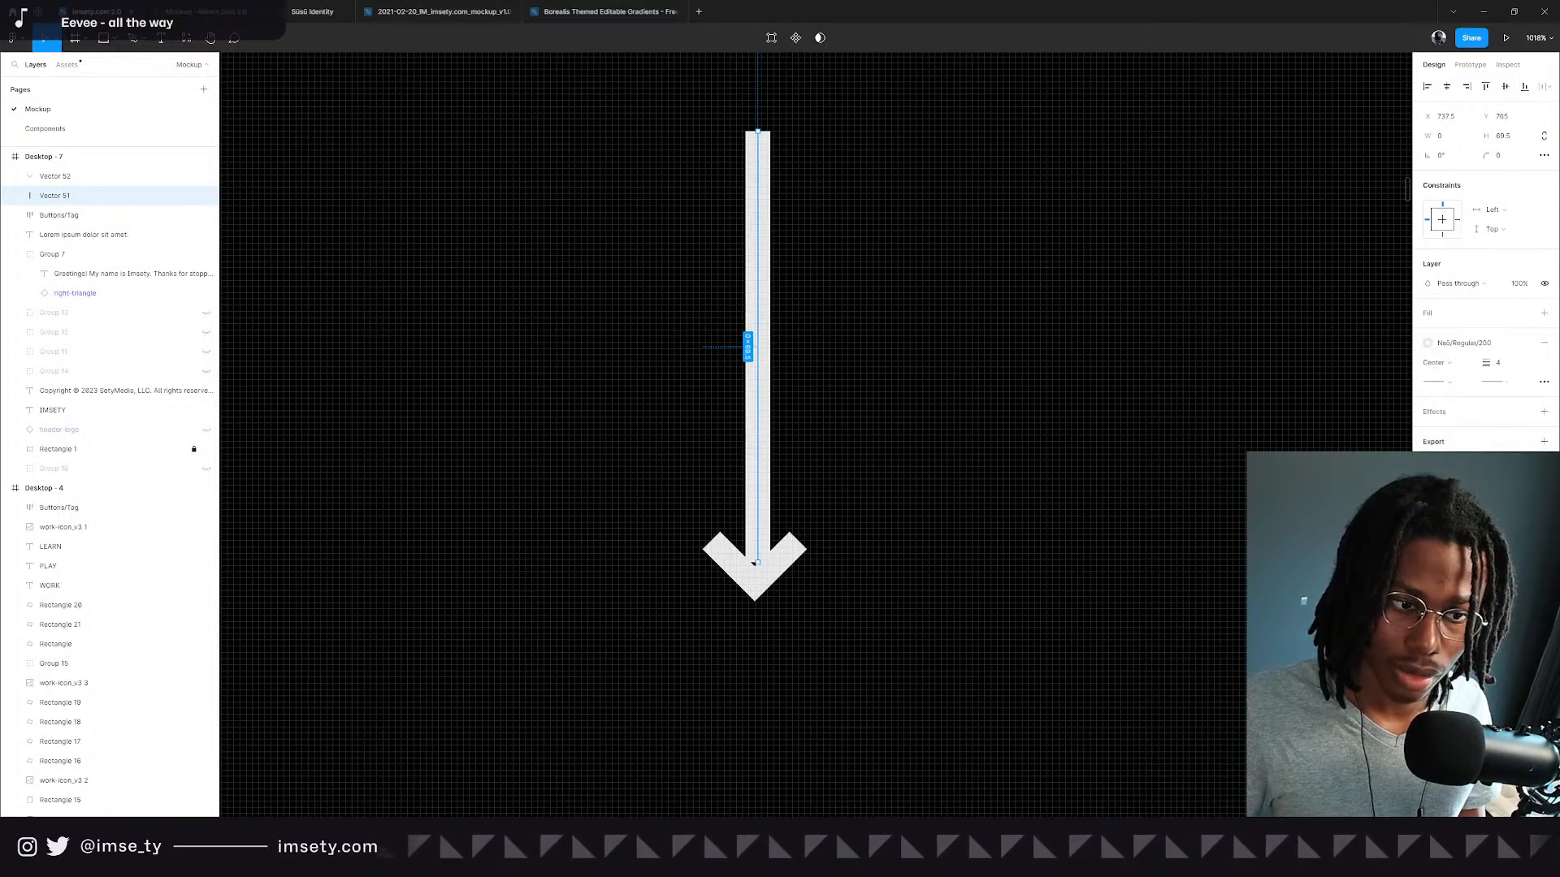
Align the vertical line with the arrowhead's center so its lower end meets the V's inner point.
left_click(785, 569)
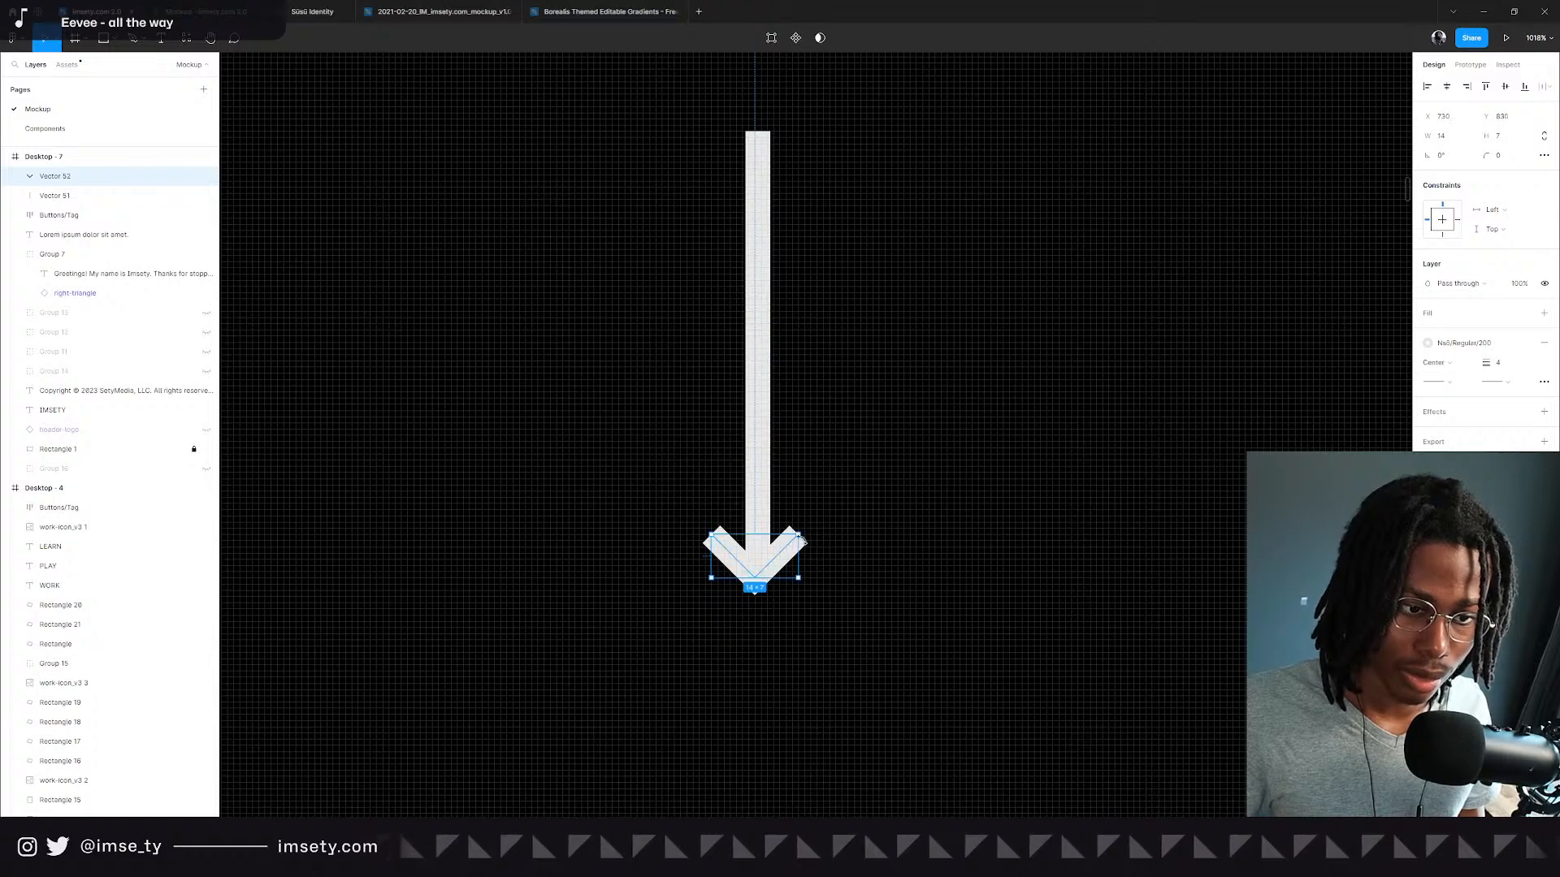
scroll(795, 581, "up", 3)
scroll(795, 582, "up", 5)
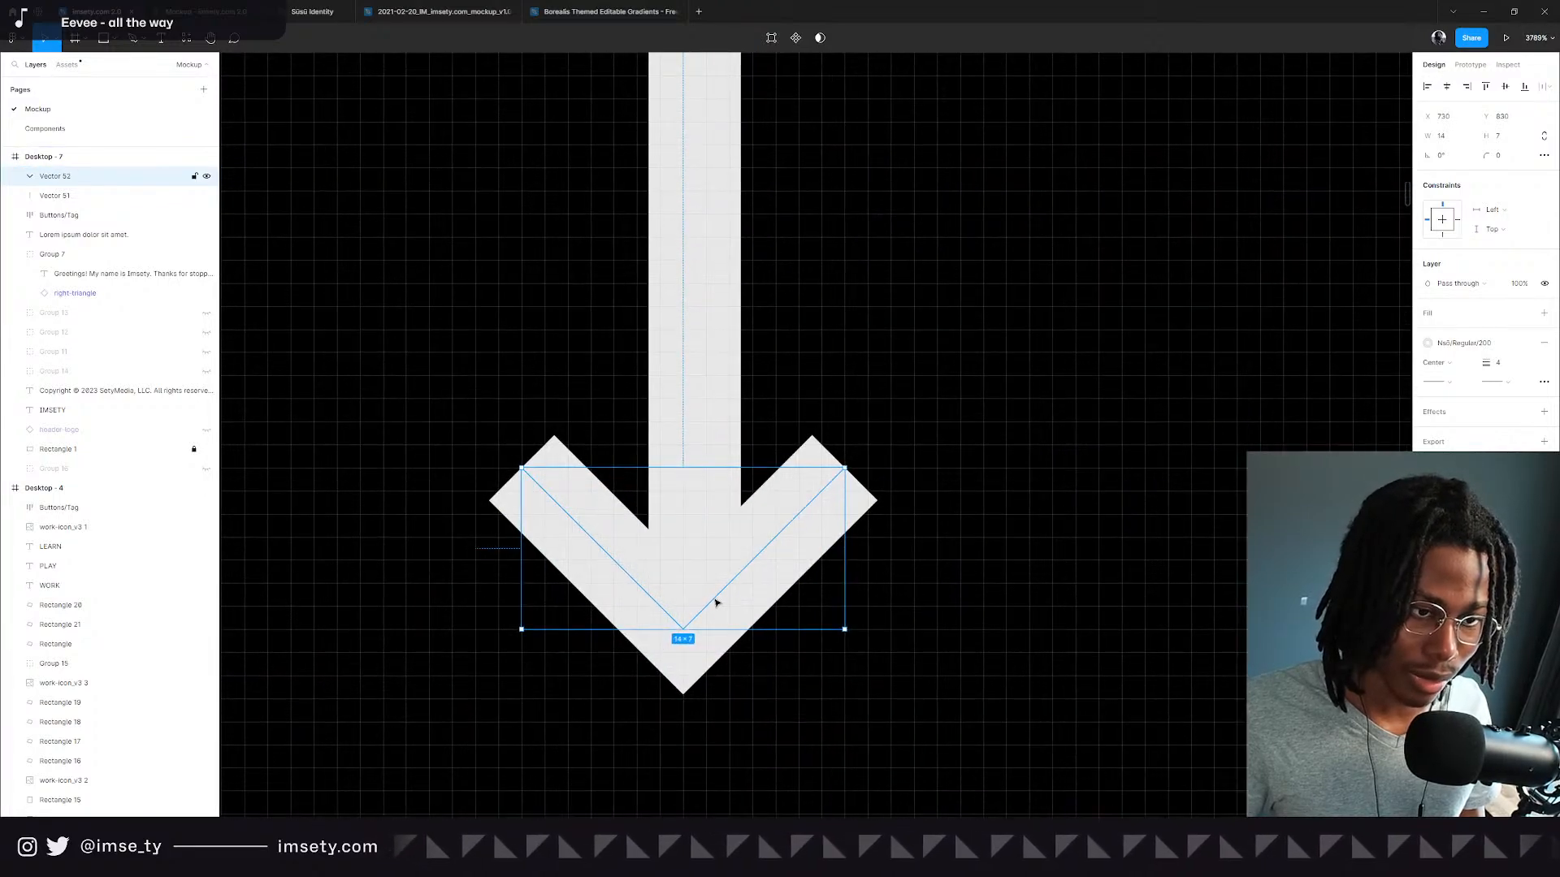
left_click_drag(742, 594, 744, 599)
left_click(700, 439)
left_click_drag(699, 439, 704, 485)
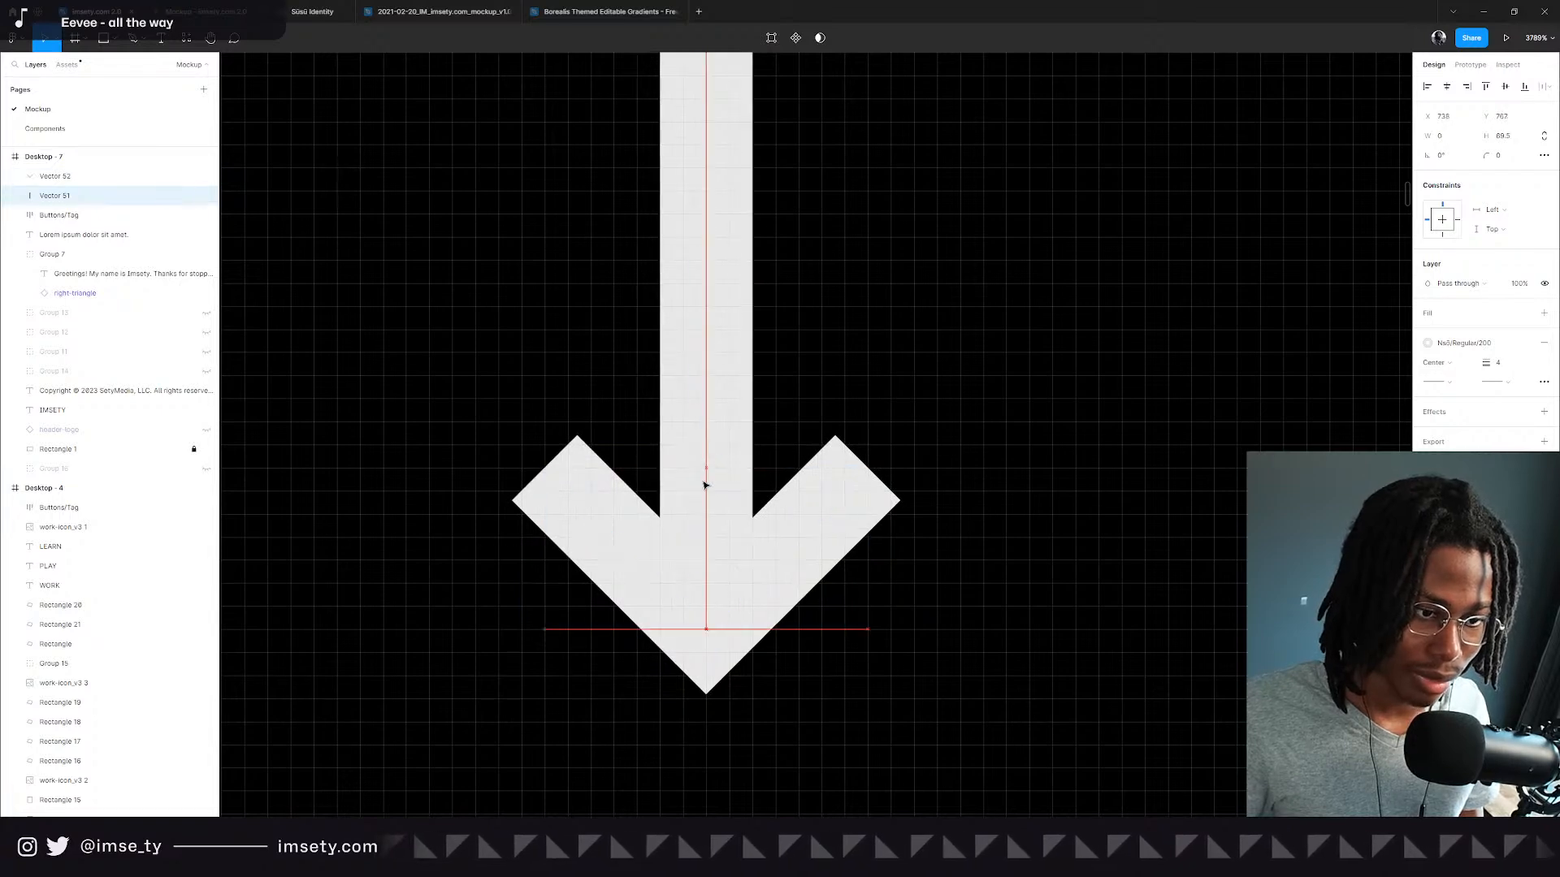
Group the arrowhead with the vertical line and center the group horizontally in Desktop - 7.
left_click(751, 585, "shift")
scroll(813, 583, "down", 3)
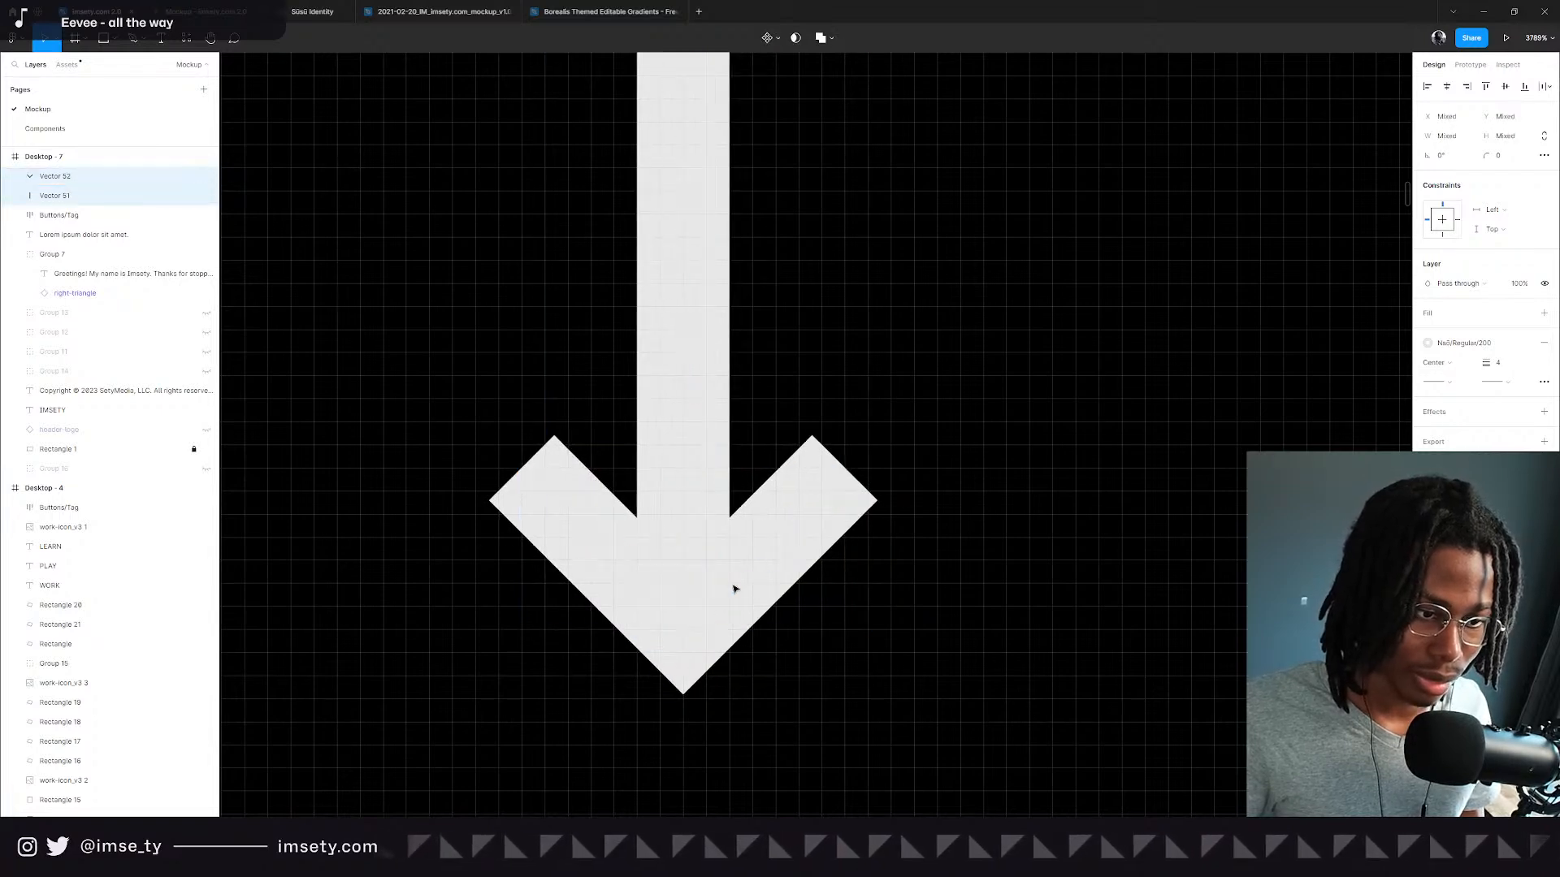
scroll(841, 569, "down", 3)
scroll(843, 550, "down", 2, "ctrl")
key("ctrl+g")
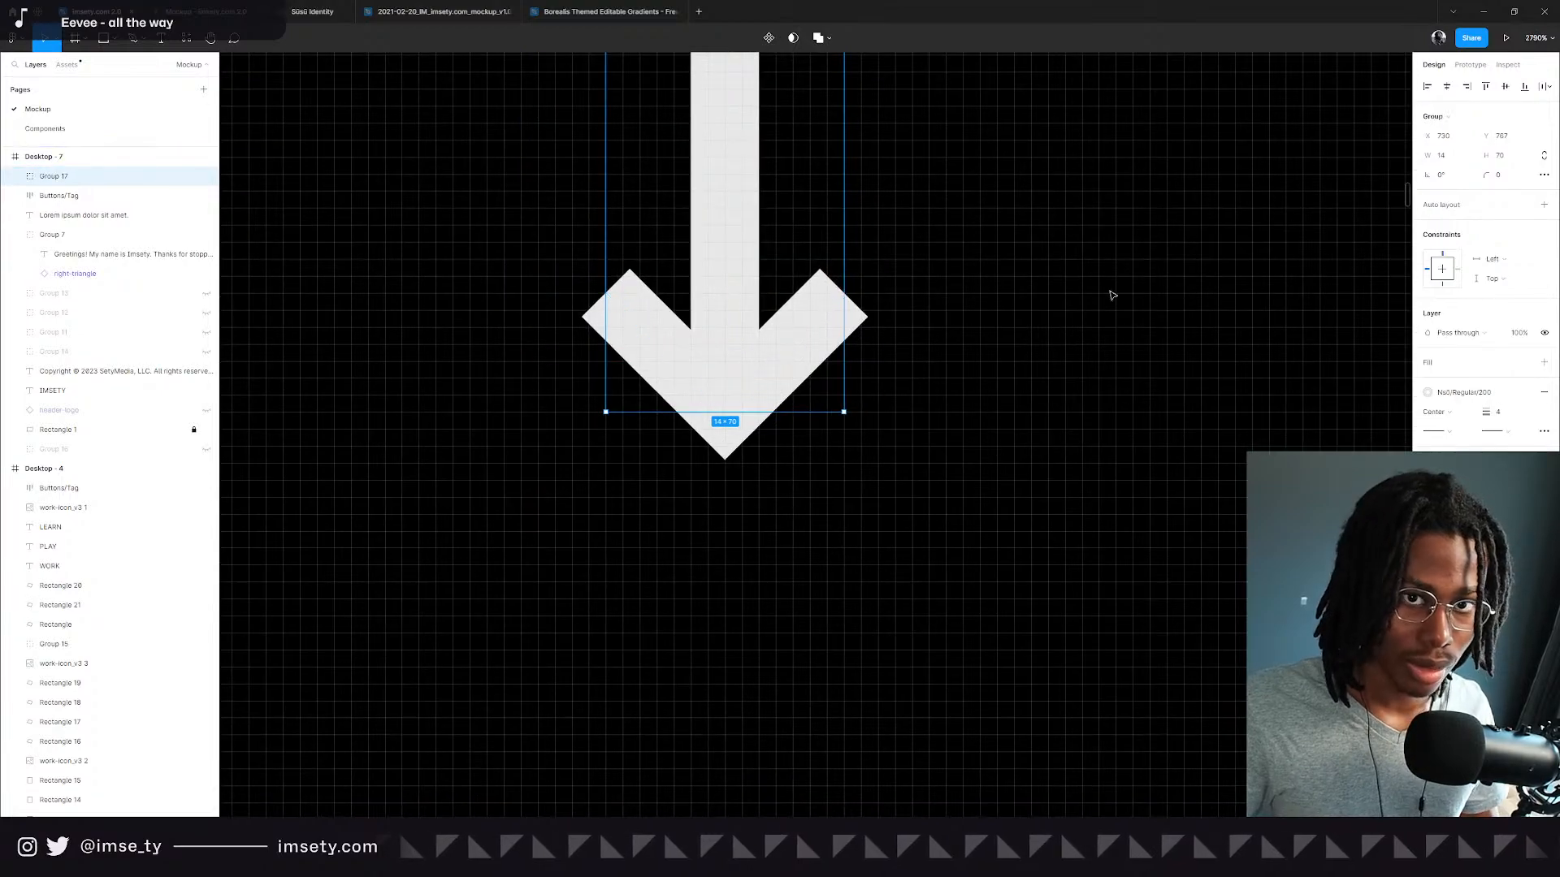
left_click(1447, 86)
scroll(742, 509, "down", 15, "ctrl")
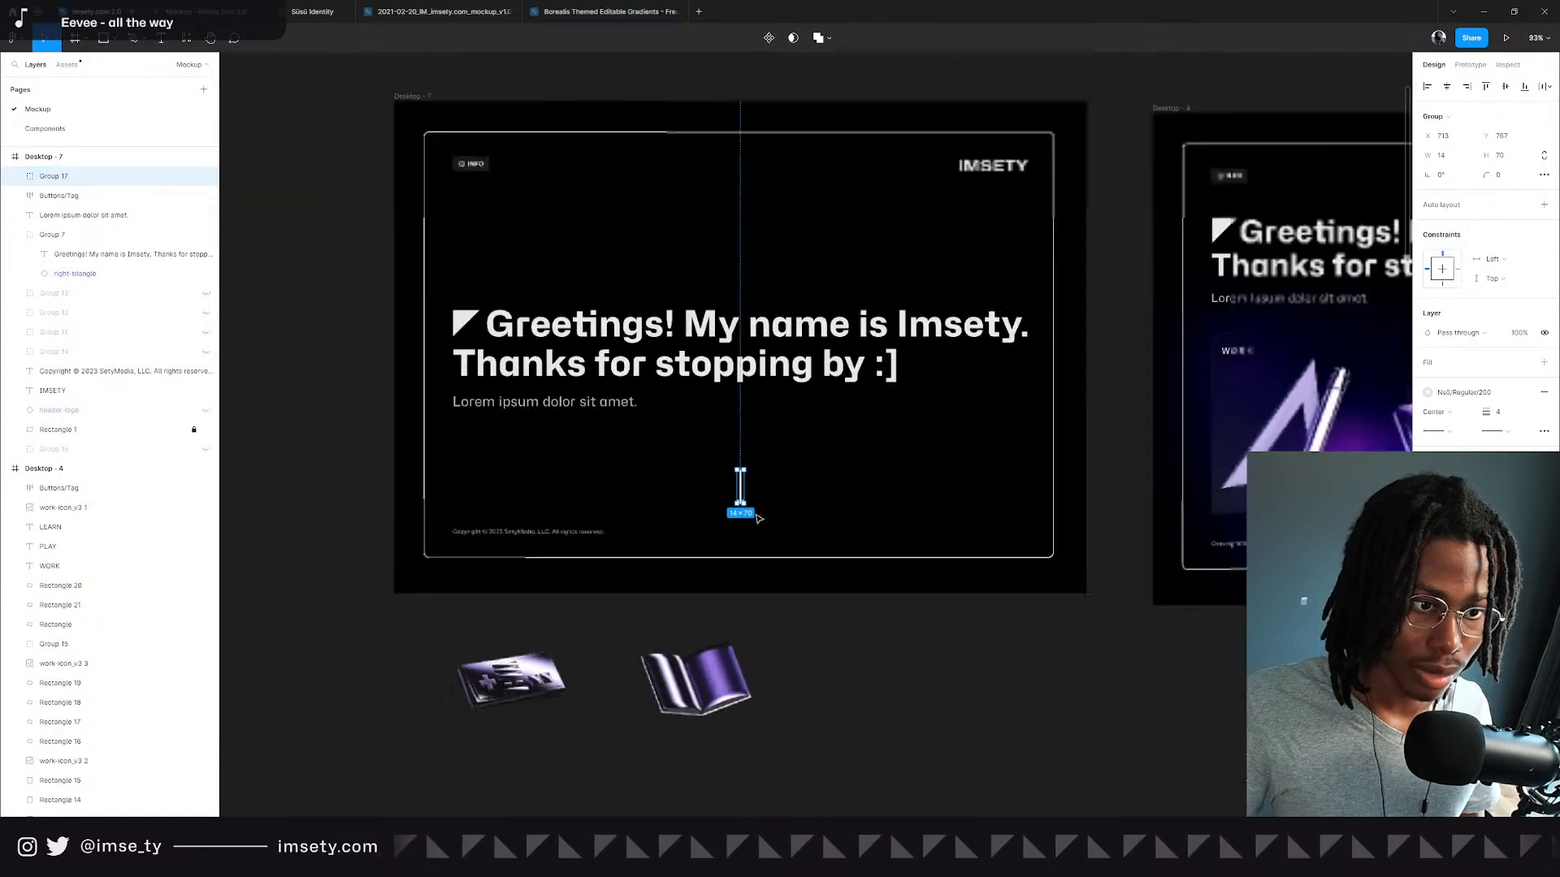
Reduce the stroke weight of the grouped down arrow and check it against the whole Desktop - 7 frame.
scroll(755, 528, "up", 10, "ctrl")
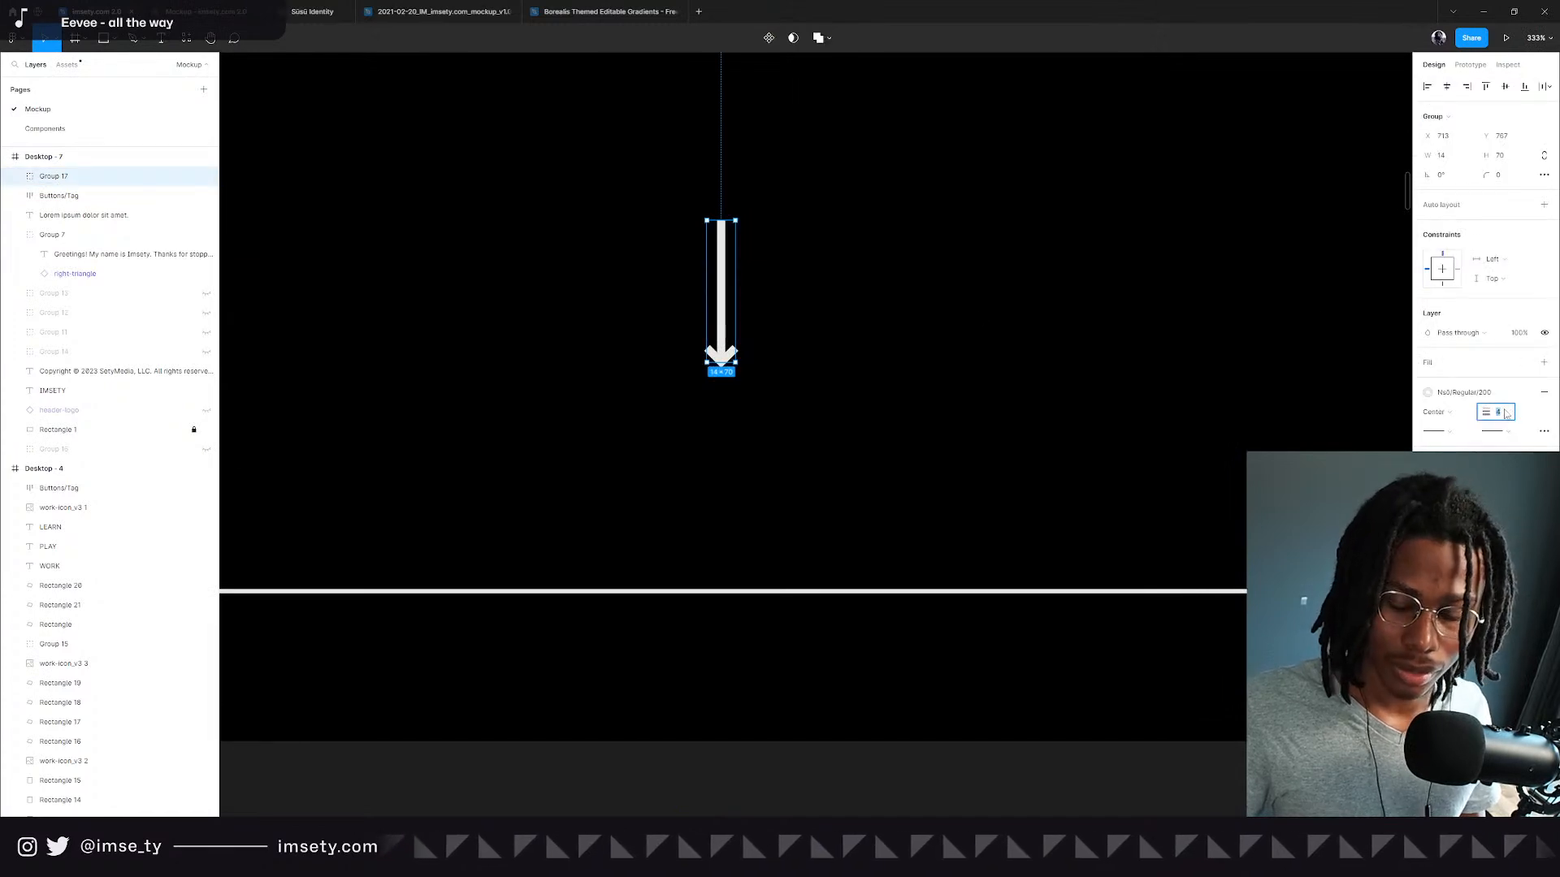
left_click(999, 508)
scroll(856, 547, "down", 8, "ctrl")
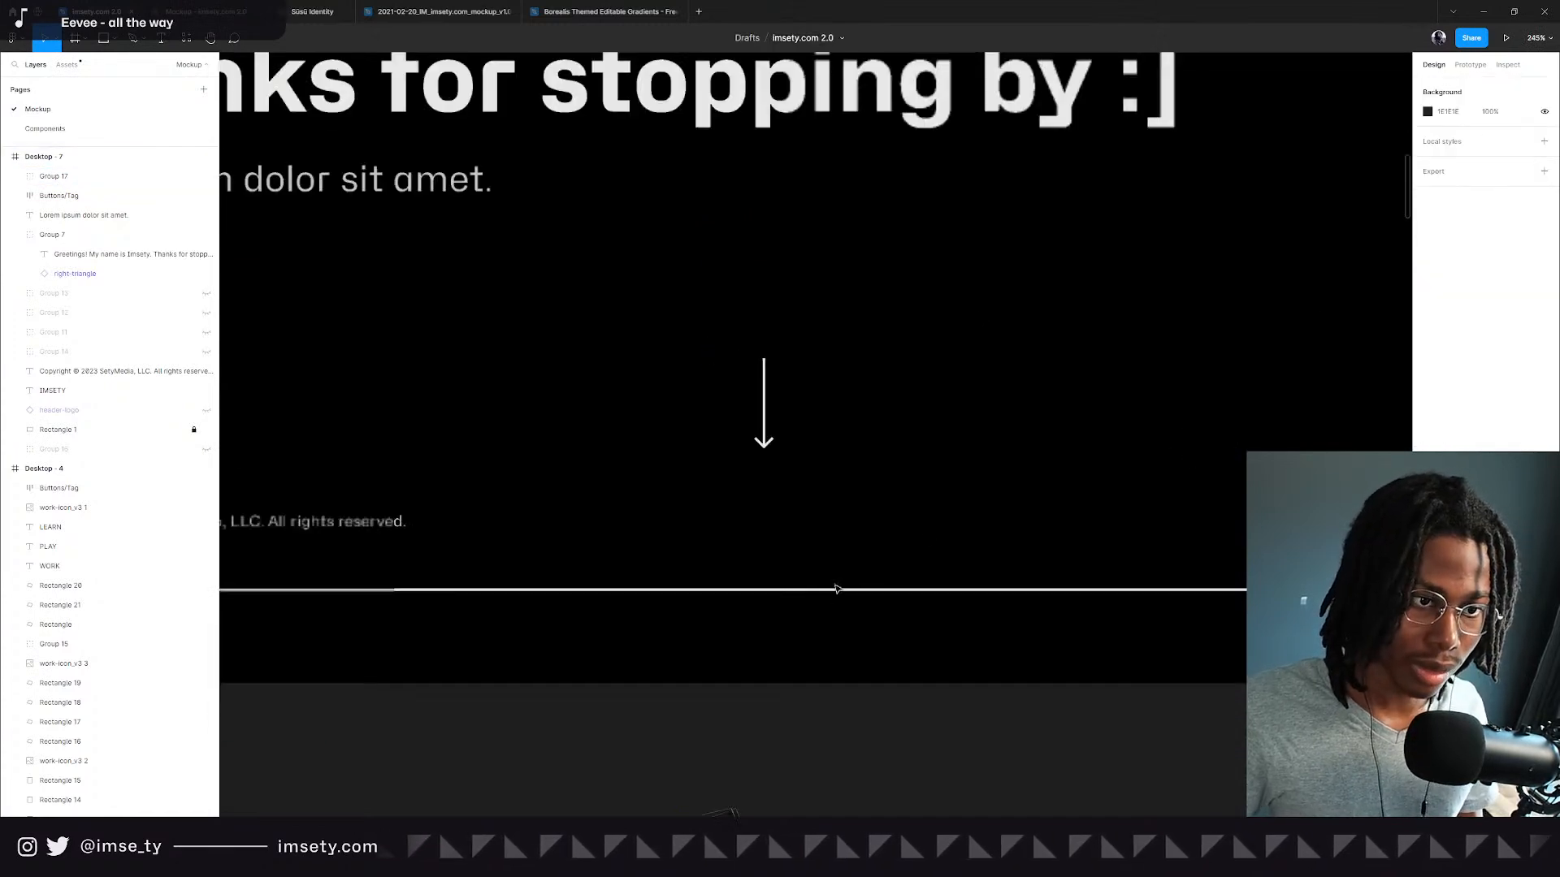
scroll(857, 547, "down", 2, "ctrl")
scroll(842, 453, "up", 2)
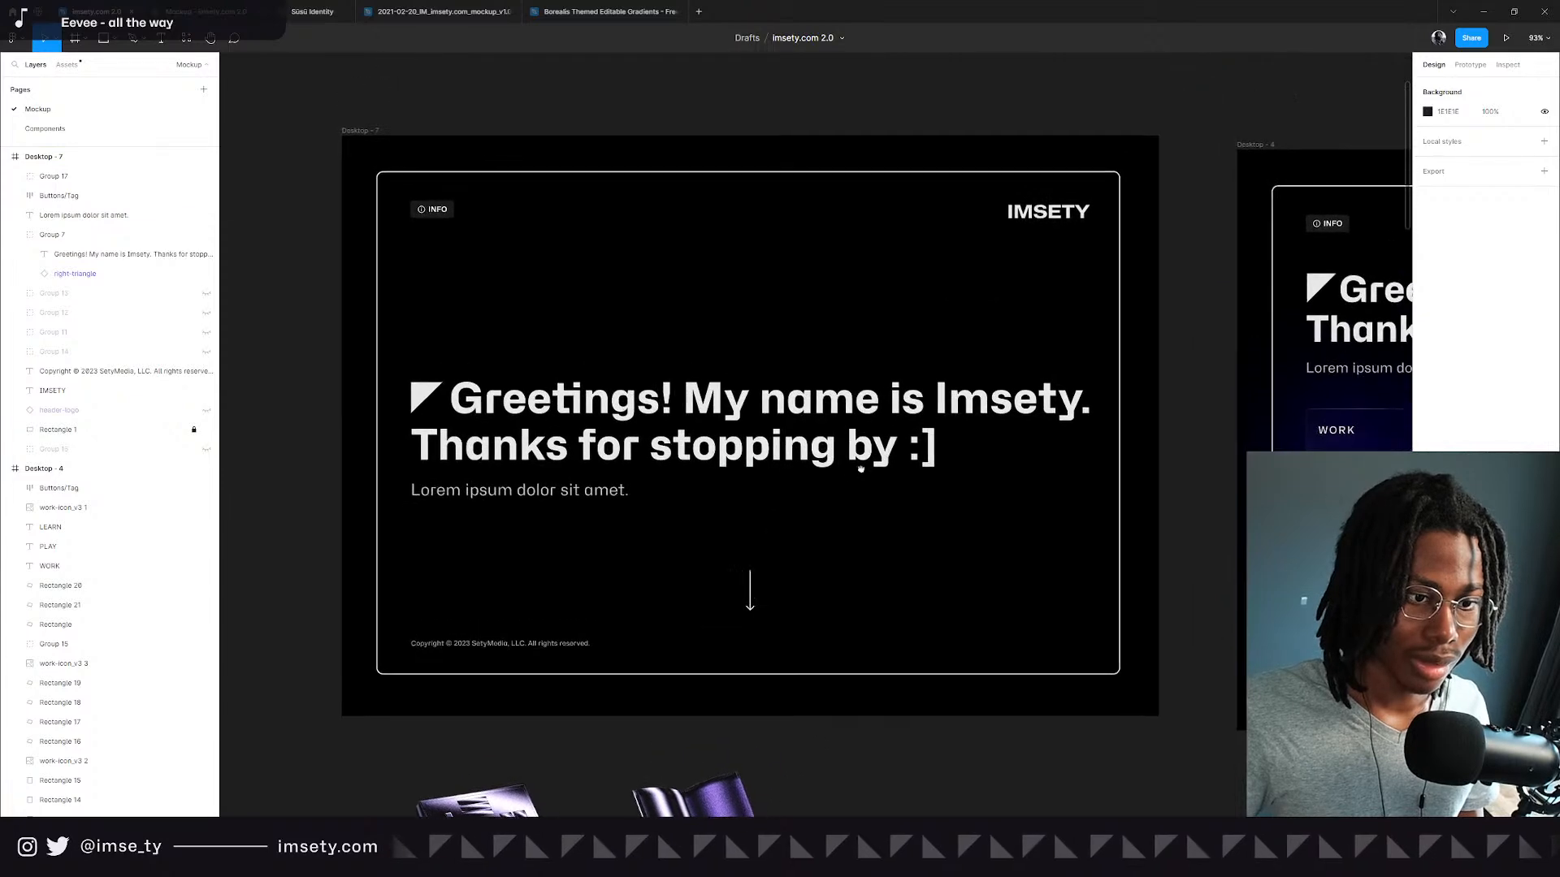
Switch to the Mechetle website in the browser, maximize the window, and examine its hero section with the scroll cue.
left_click(809, 440)
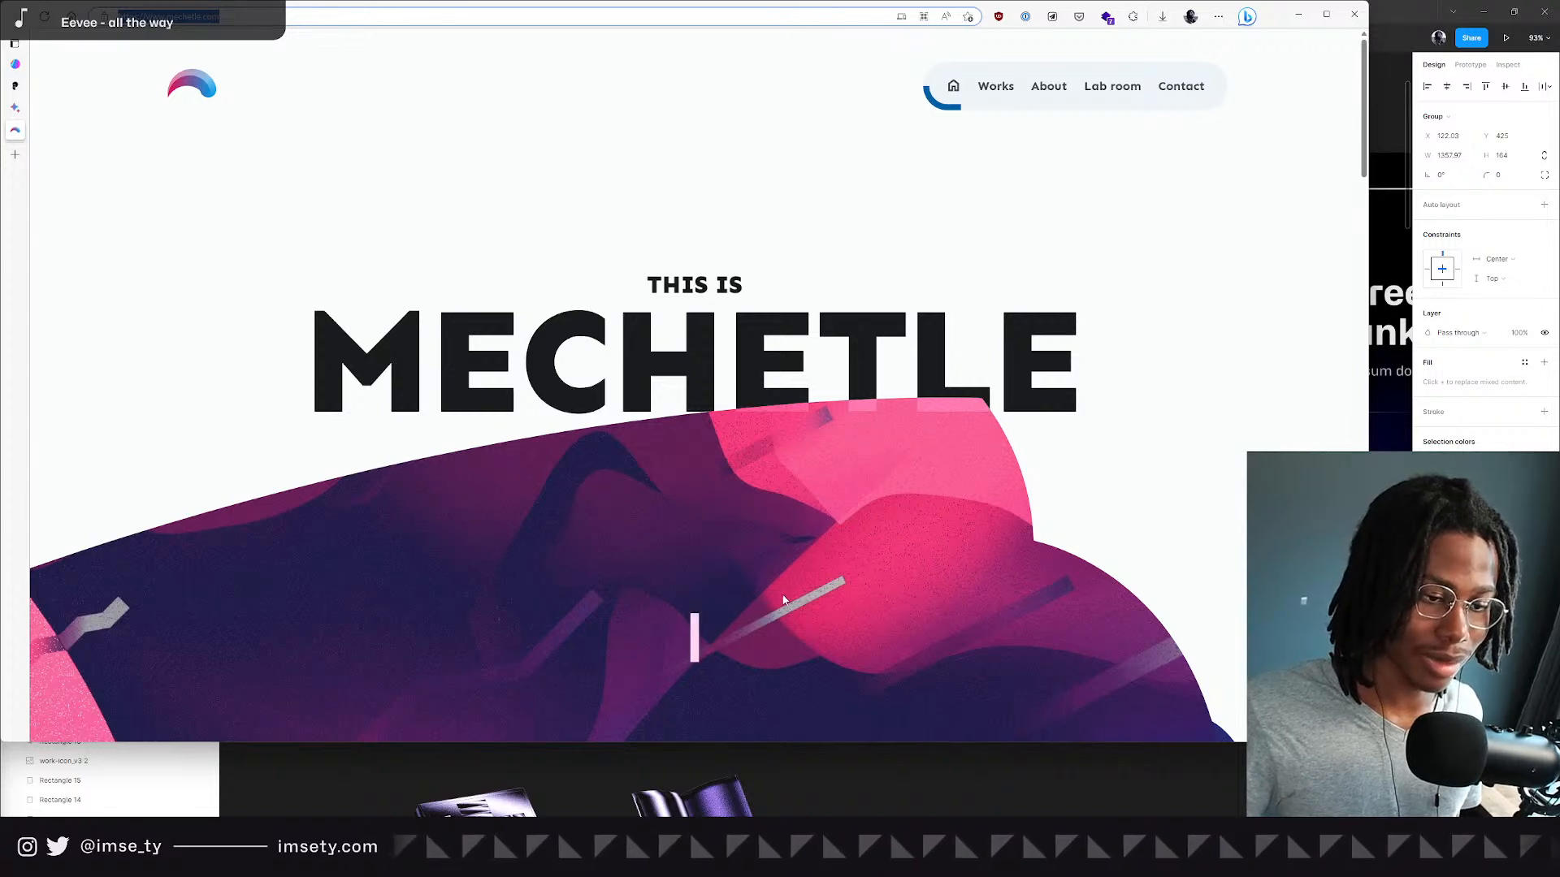
scroll(707, 632, "down", 5)
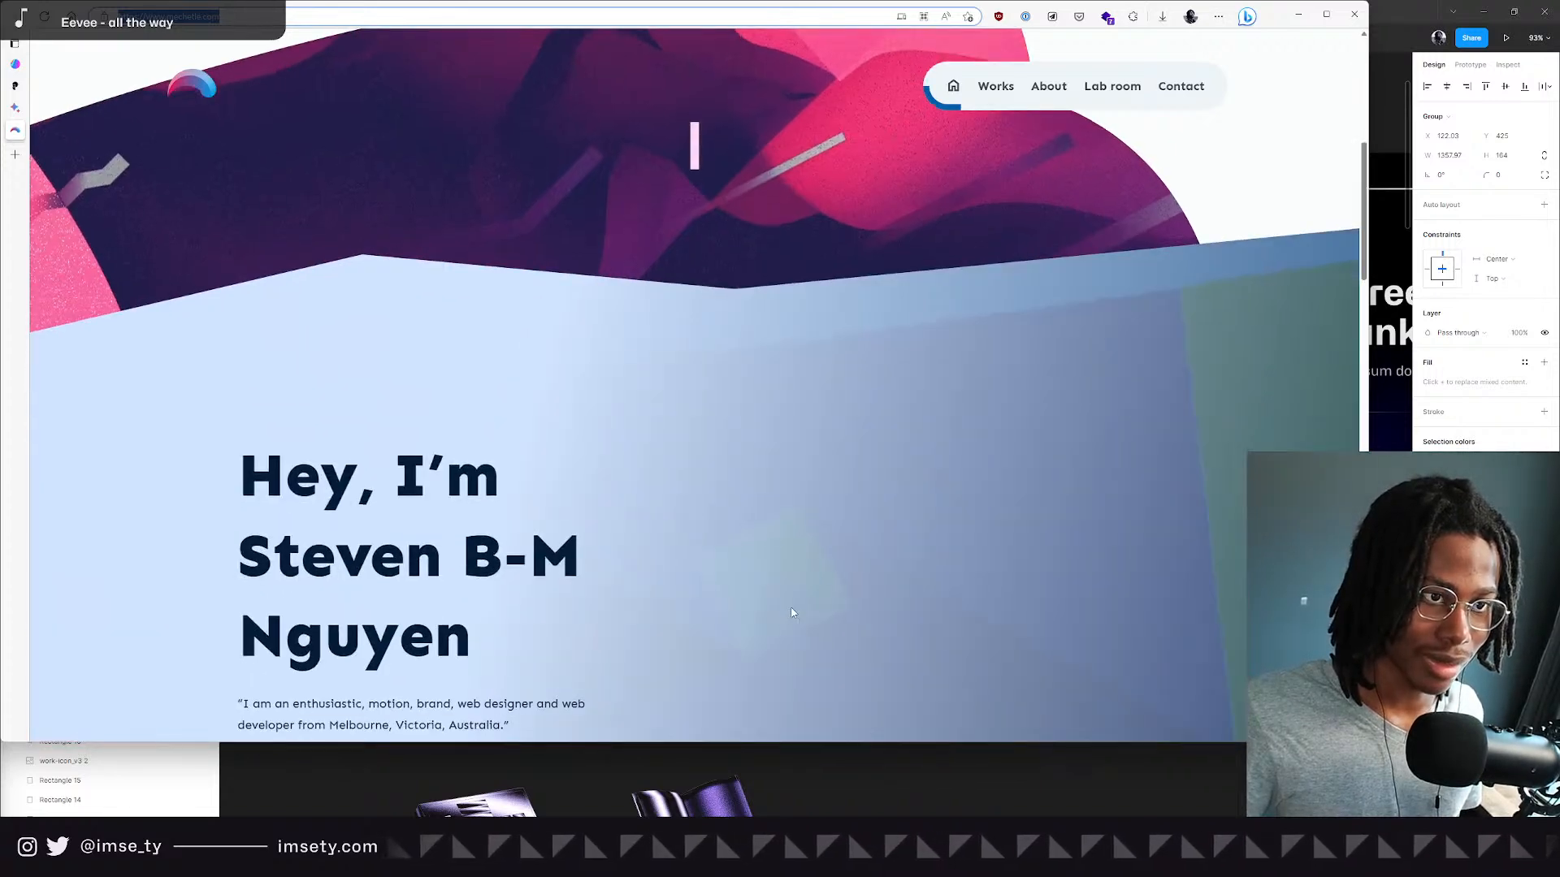
scroll(772, 598, "up", 6)
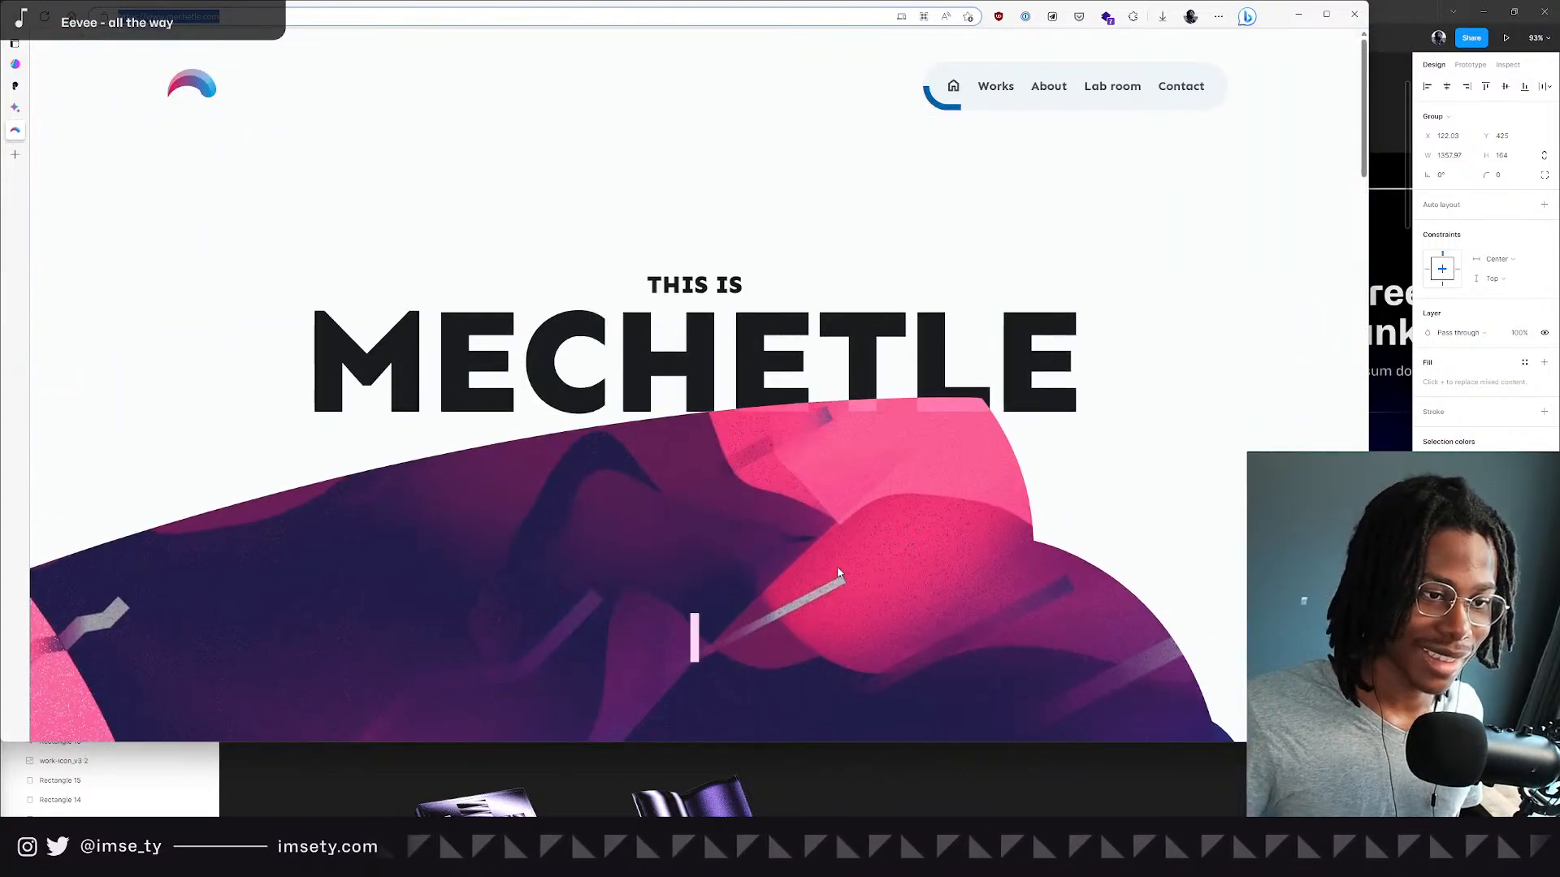
scroll(839, 578, "down", 3)
left_click(1326, 14)
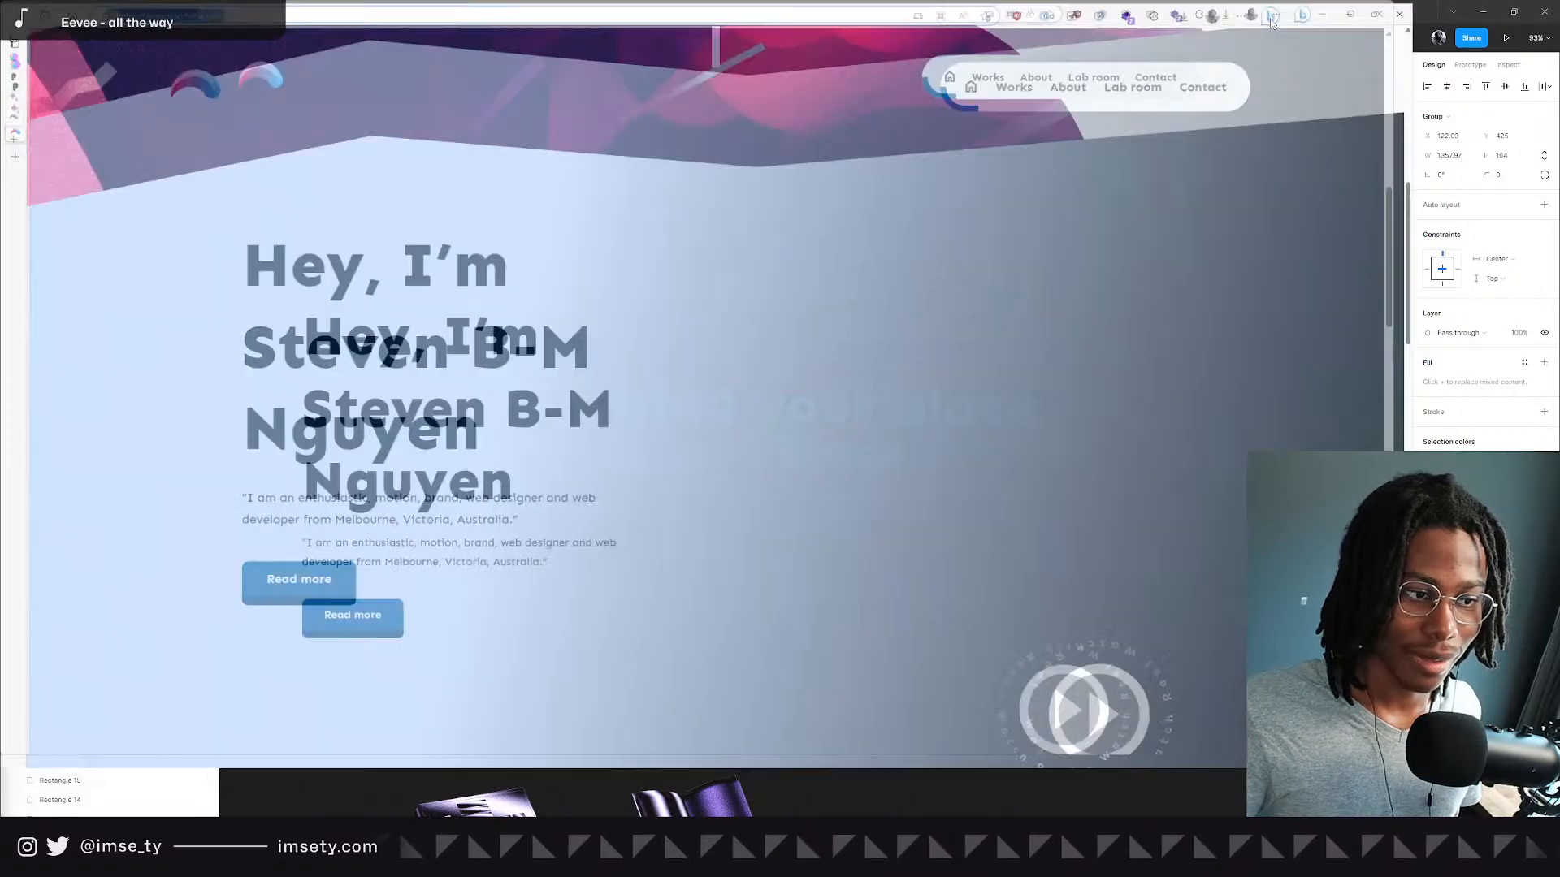
scroll(758, 379, "down", 10)
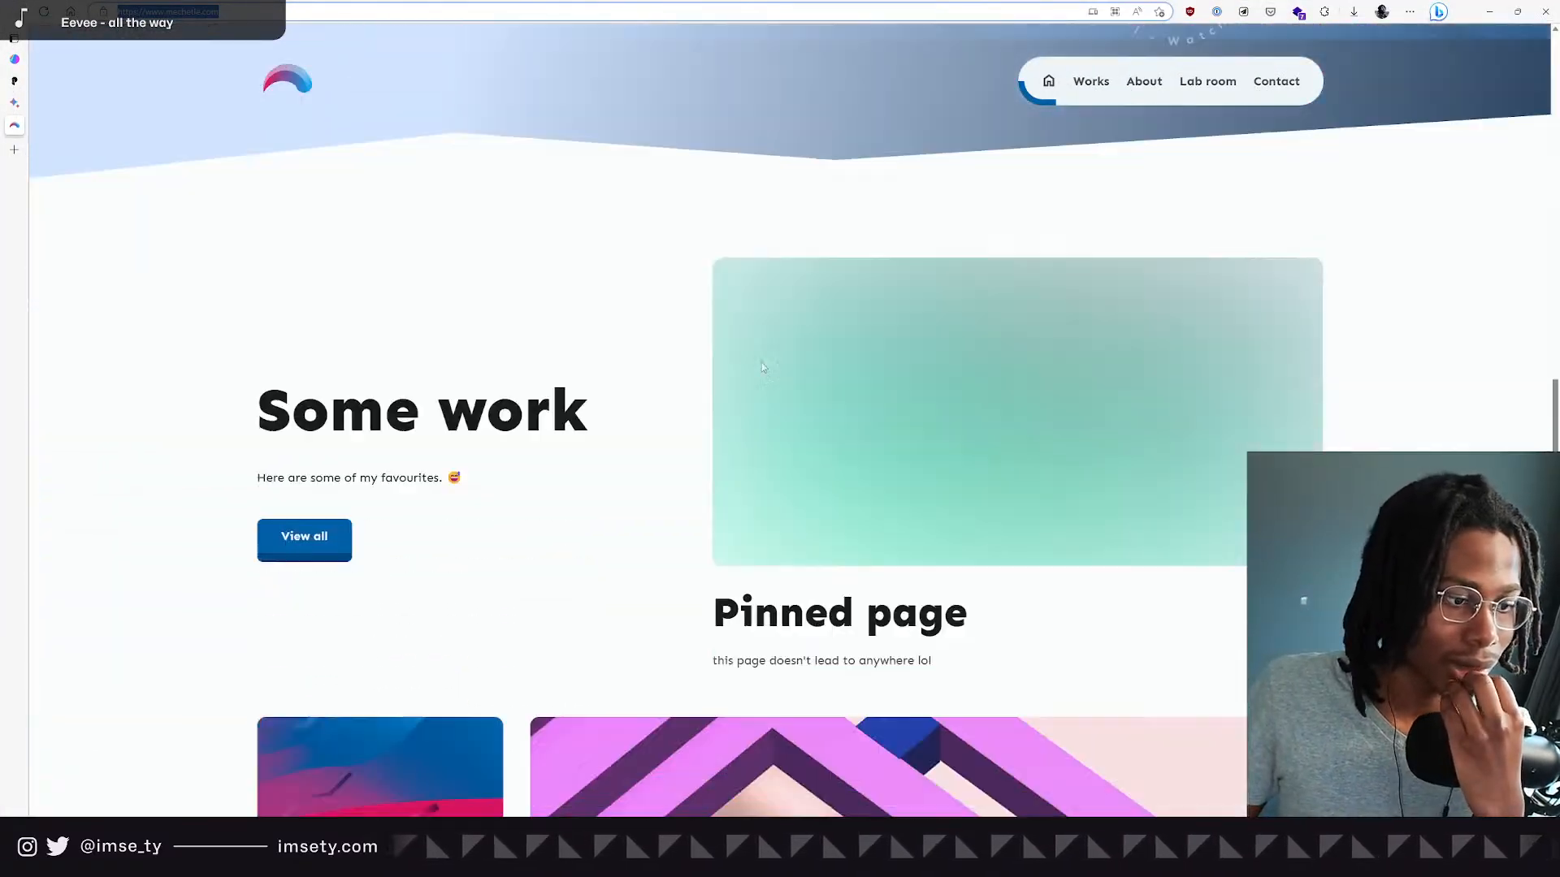
scroll(758, 362, "up", 15)
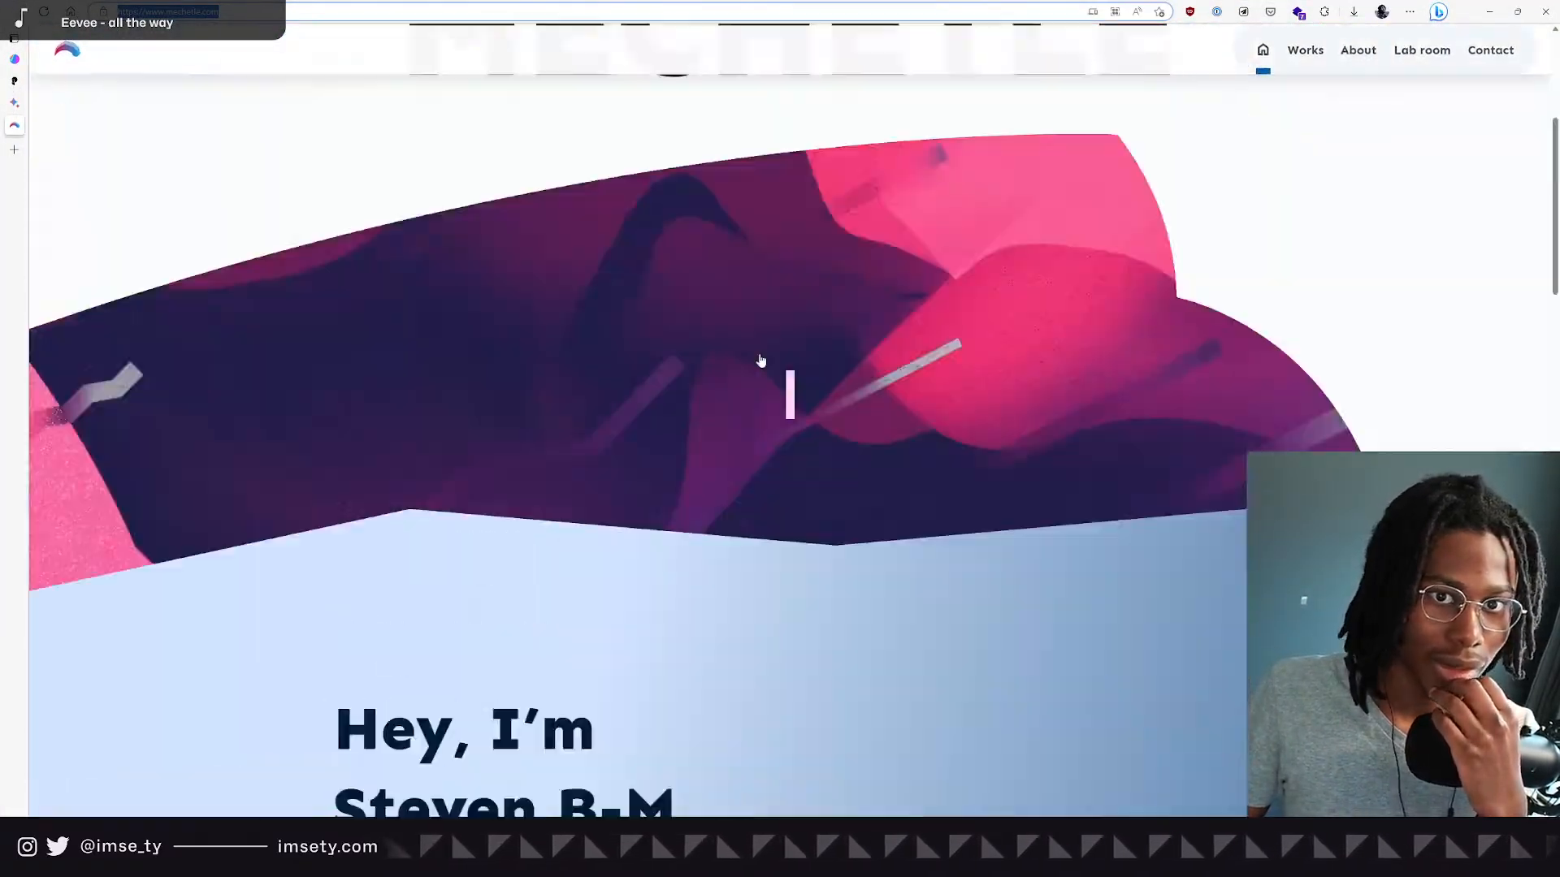
scroll(761, 354, "down", 2)
scroll(762, 353, "up", 4)
left_click(870, 403)
Examine the Mechetle homepage's intro video section and work gallery, and open one of the entries.
scroll(869, 405, "down", 7)
scroll(869, 401, "down", 8)
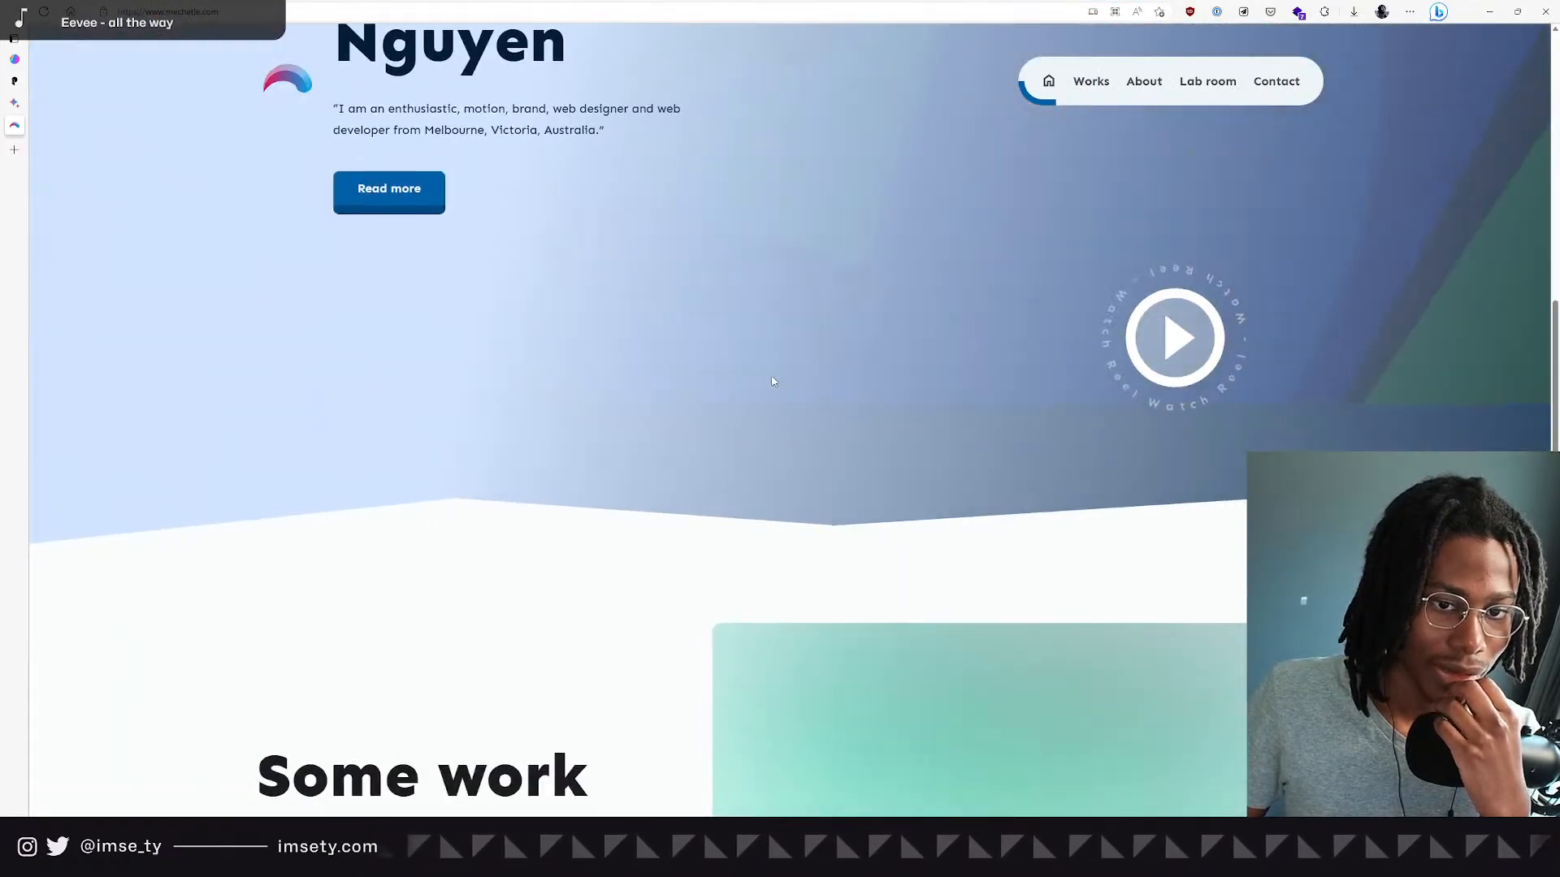
scroll(948, 452, "up", 7)
scroll(948, 453, "down", 2)
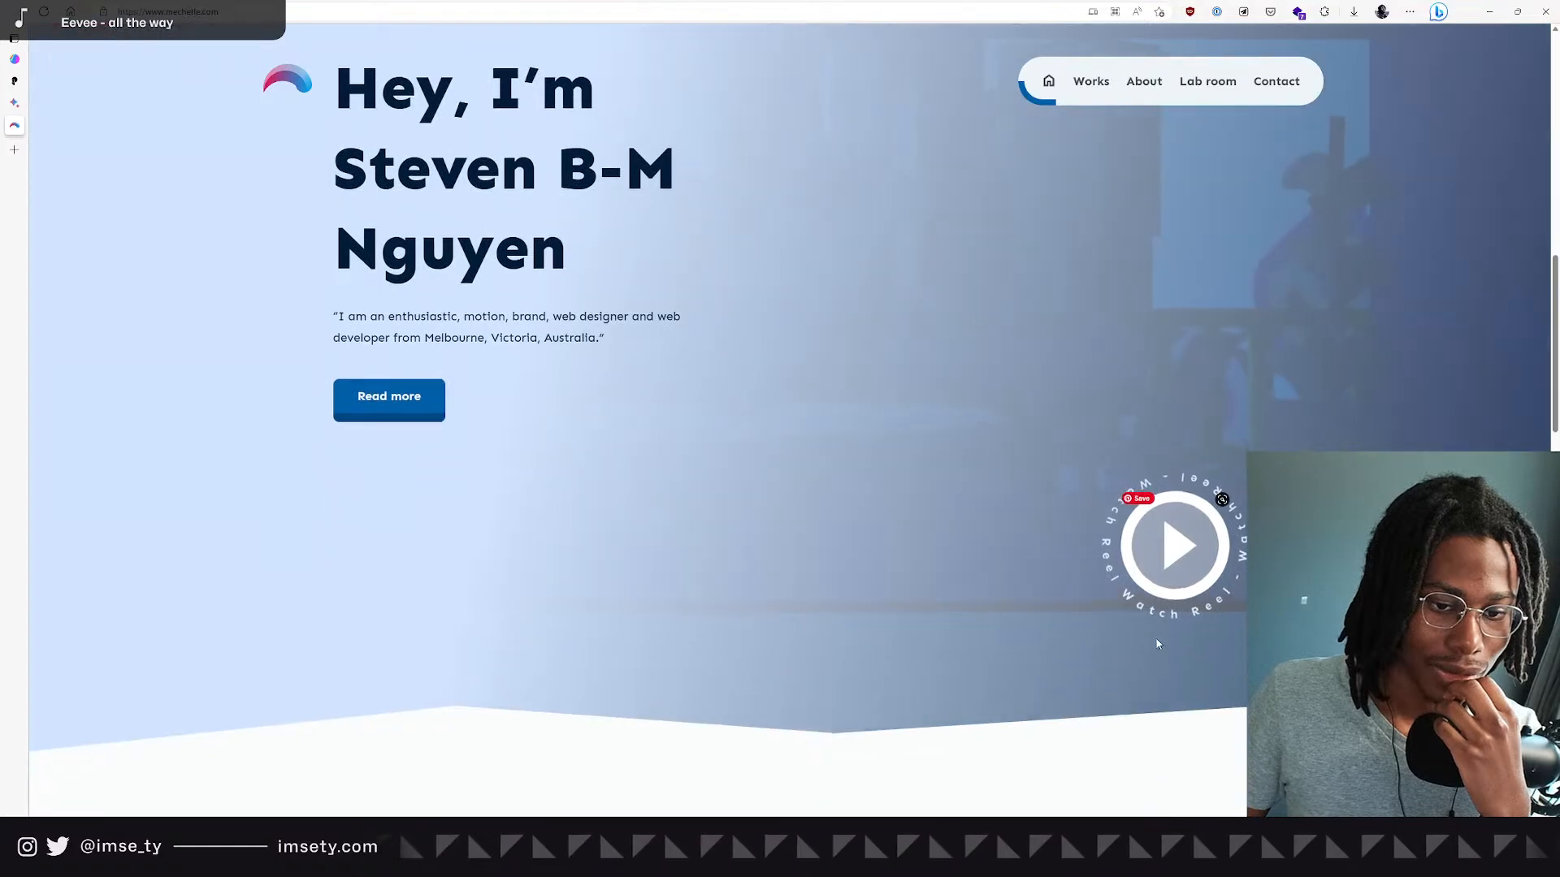
scroll(437, 415, "down", 1)
scroll(437, 415, "down", 10)
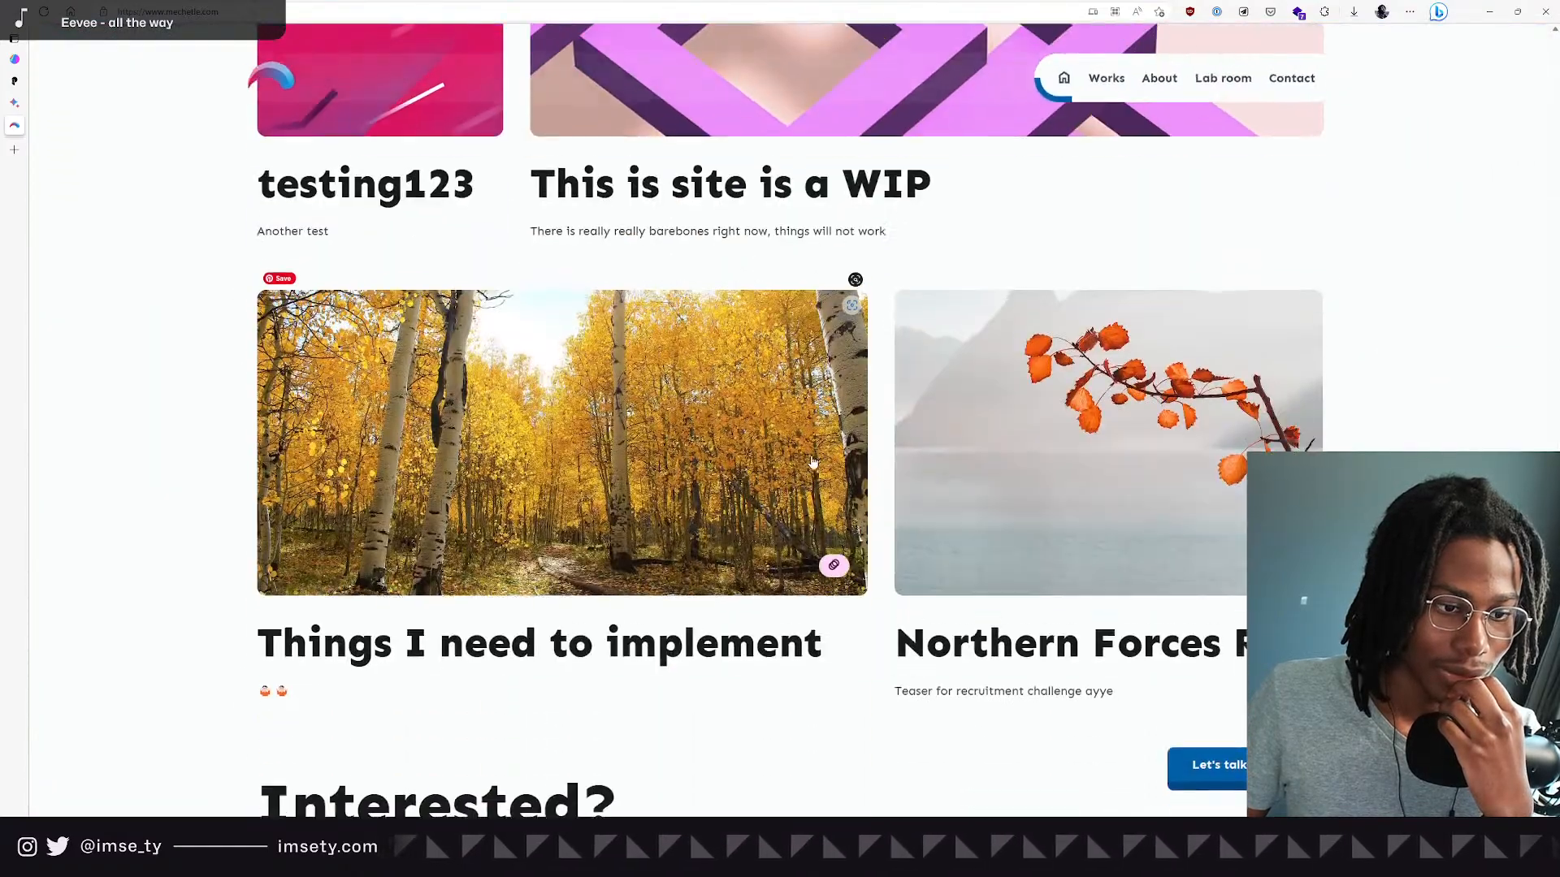
scroll(800, 406, "up", 4)
scroll(802, 408, "down", 5)
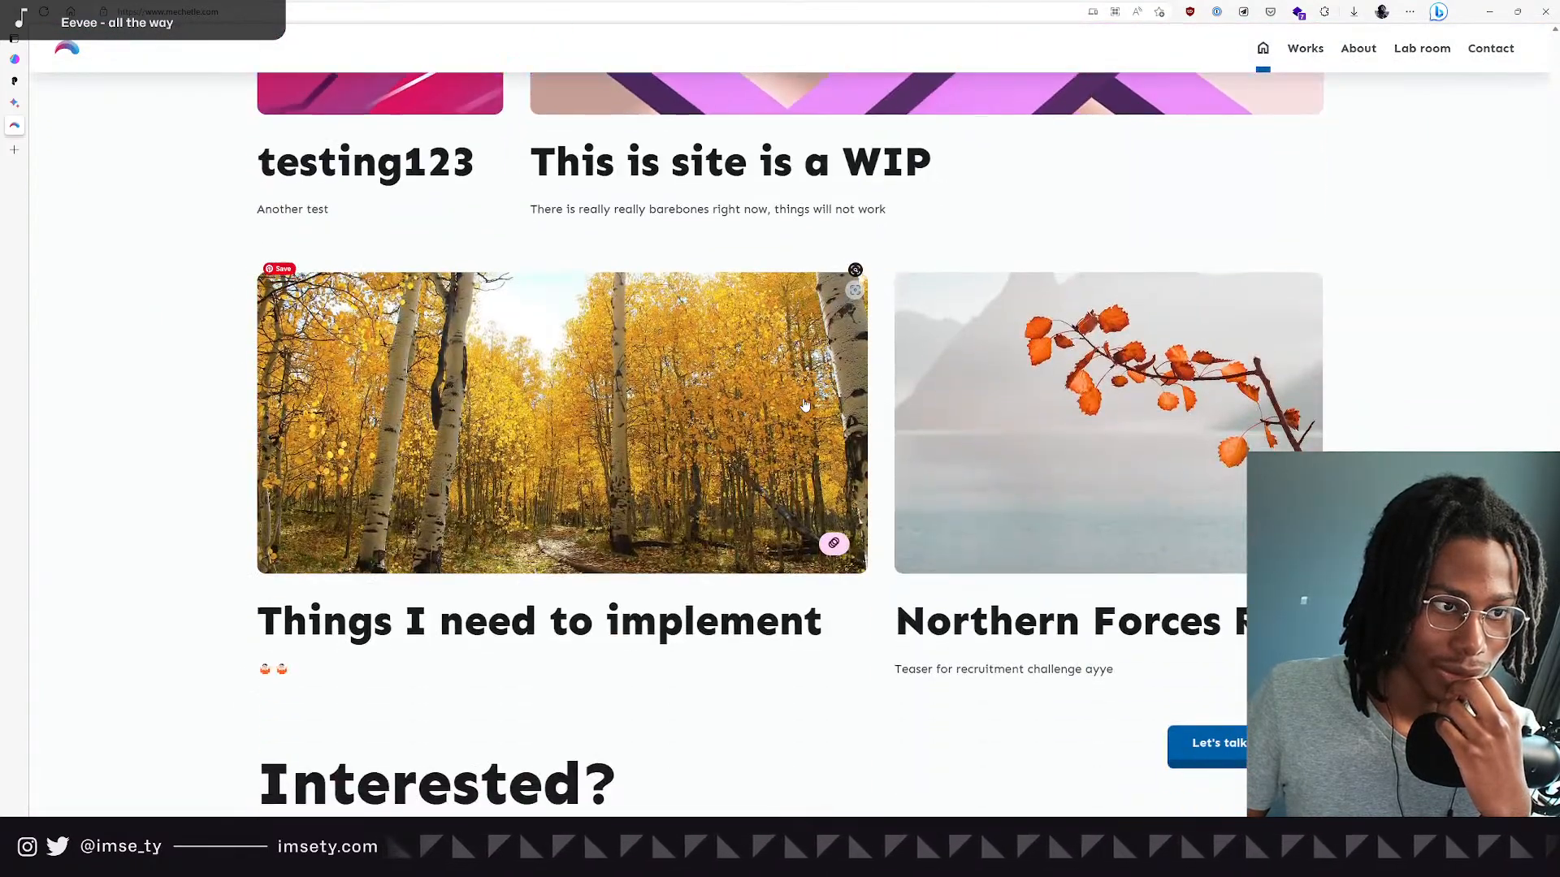
scroll(812, 415, "up", 9)
left_click(815, 419)
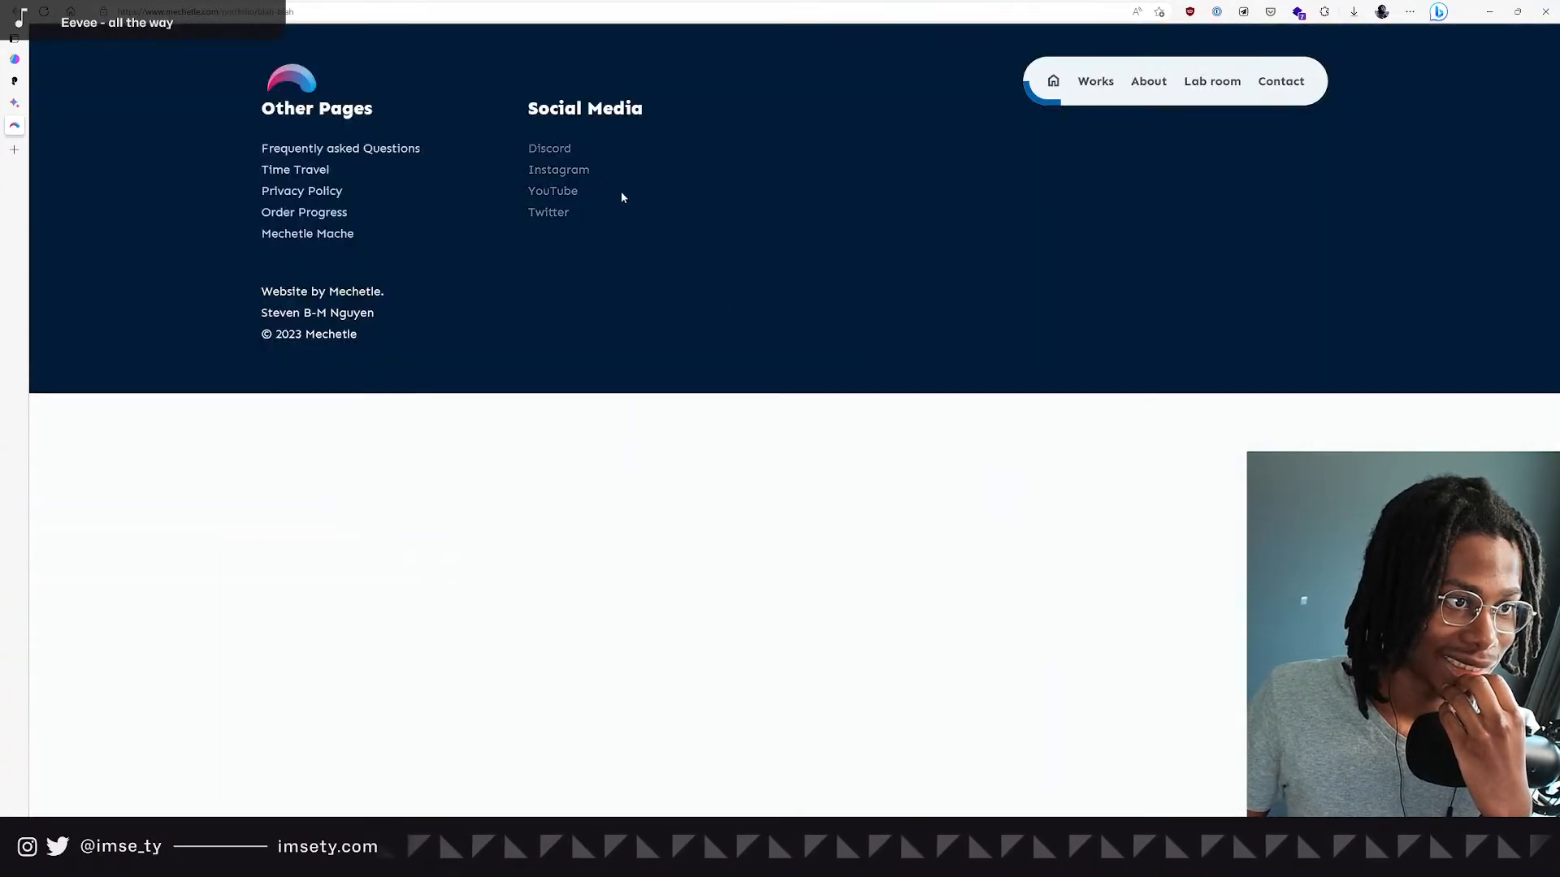
Look through the Mechetle site's Works, About and Lab room pages, and return to its homepage.
left_click(1093, 80)
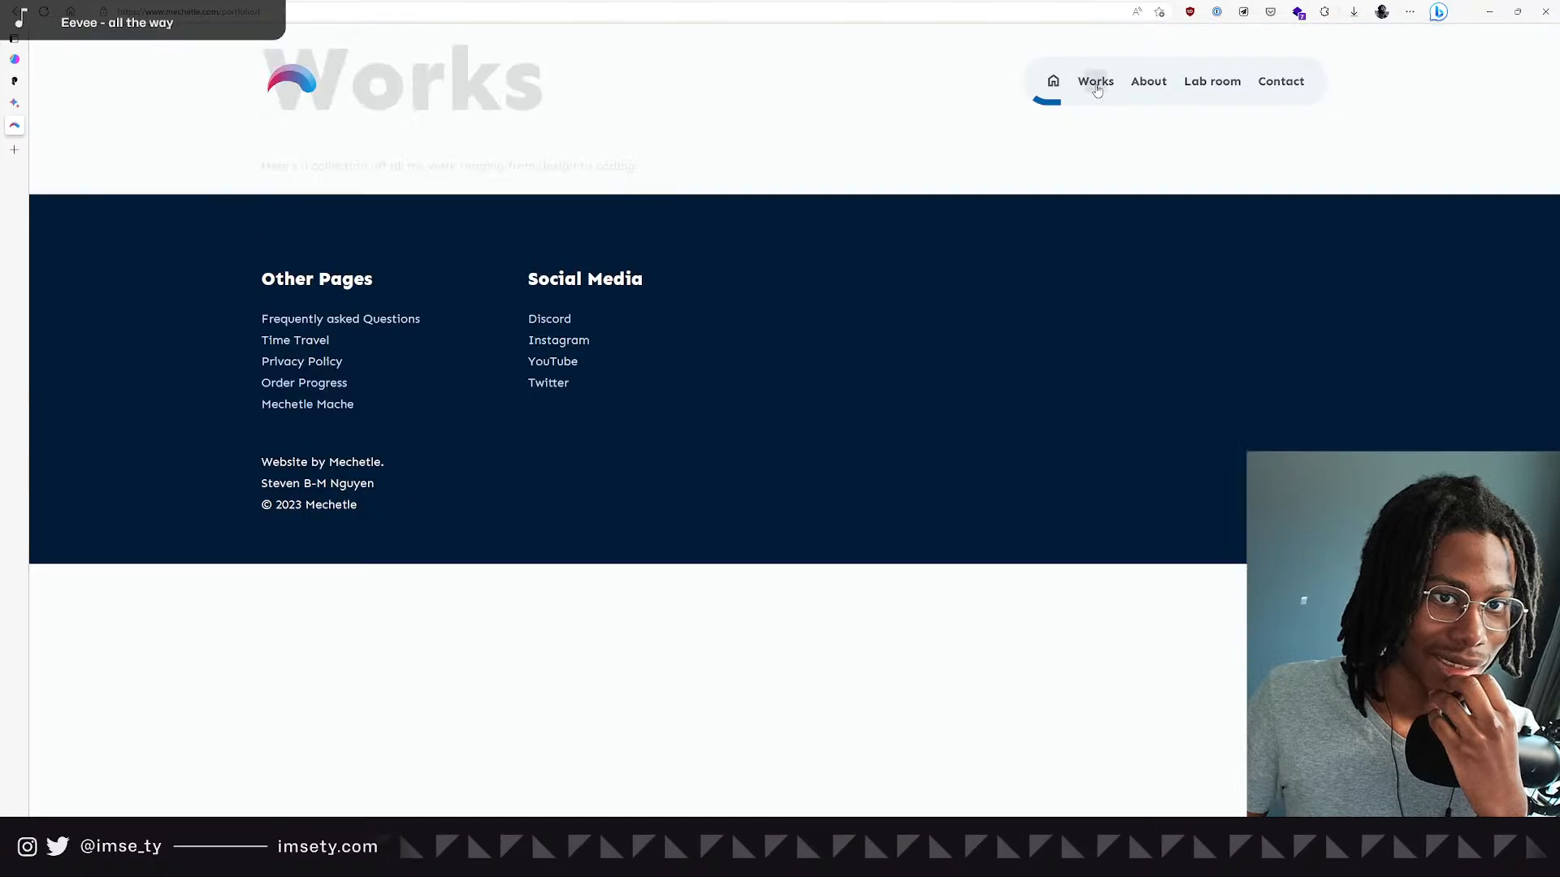
left_click(1149, 82)
left_click(1297, 11)
left_click(1296, 13)
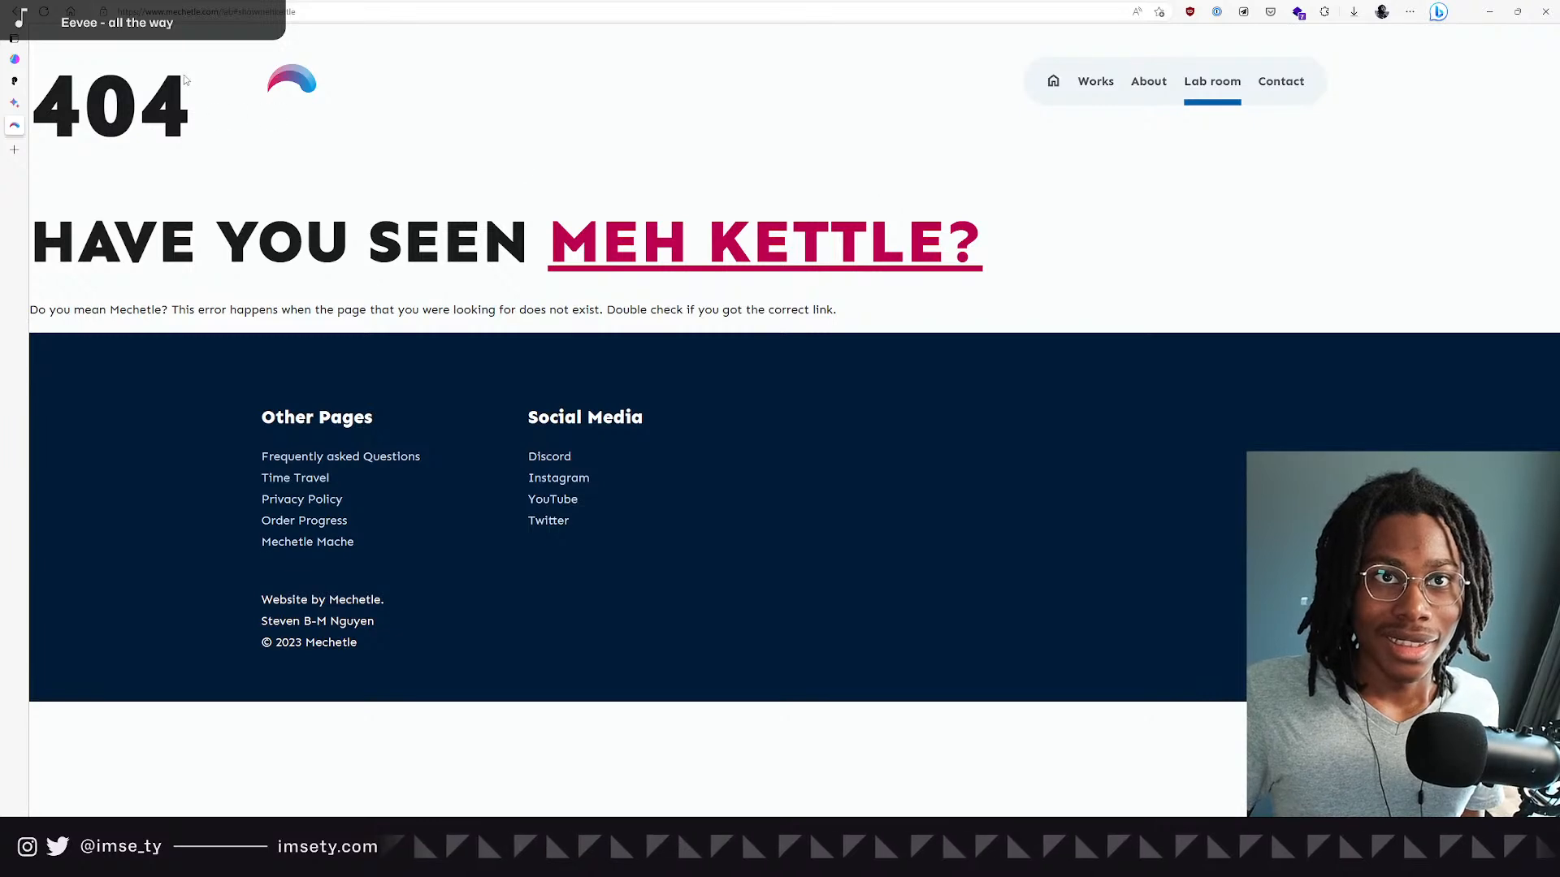
left_click(1053, 82)
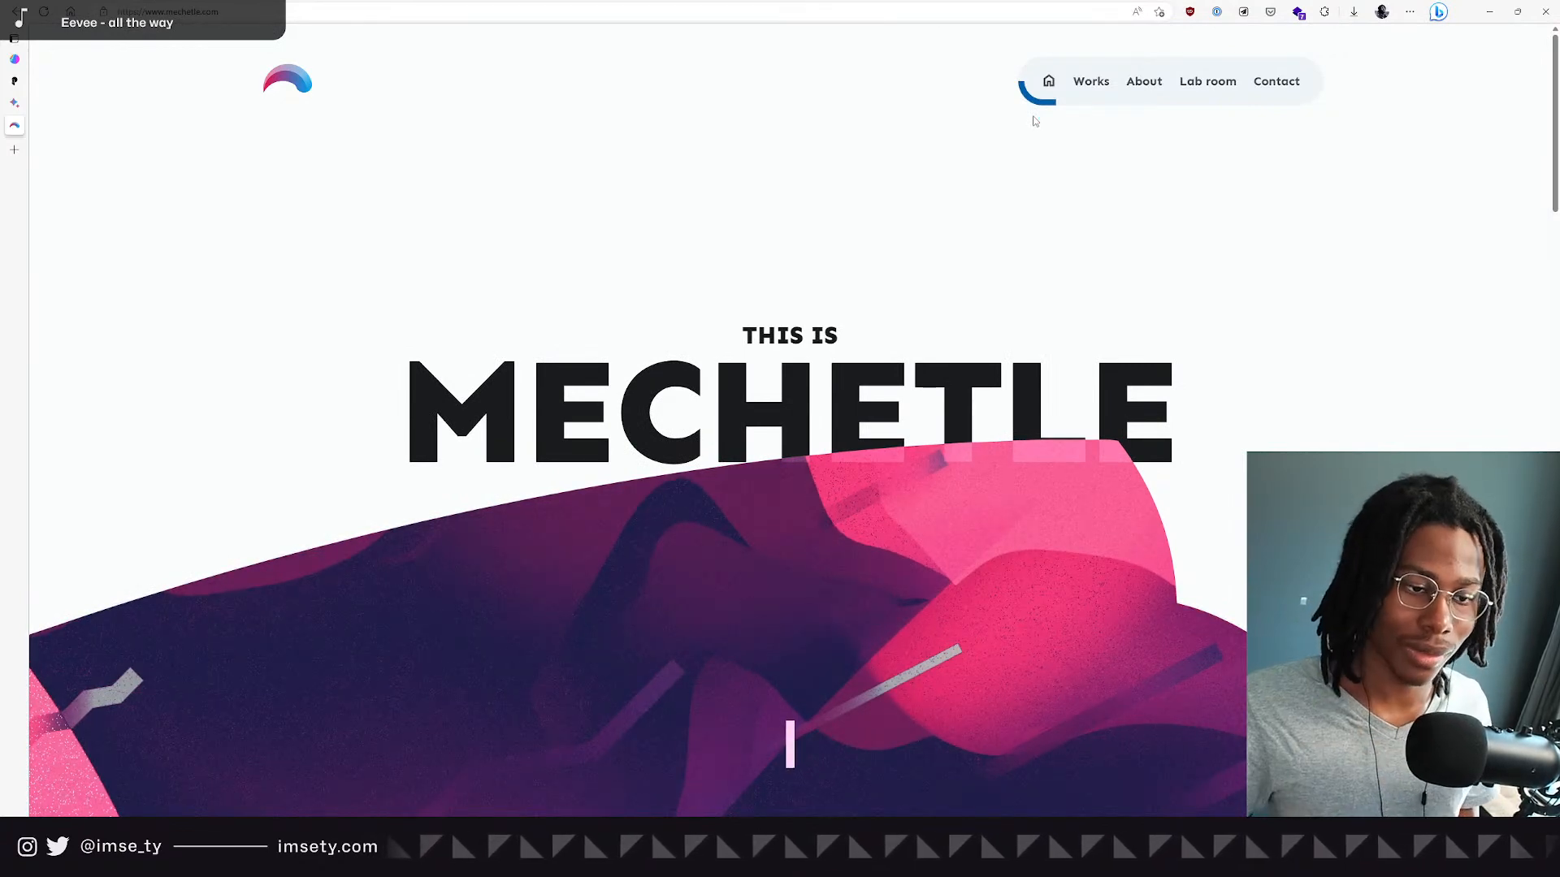
Examine the Mechetle homepage's layout from the intro video section through the work gallery to the footer.
scroll(853, 281, "down", 15)
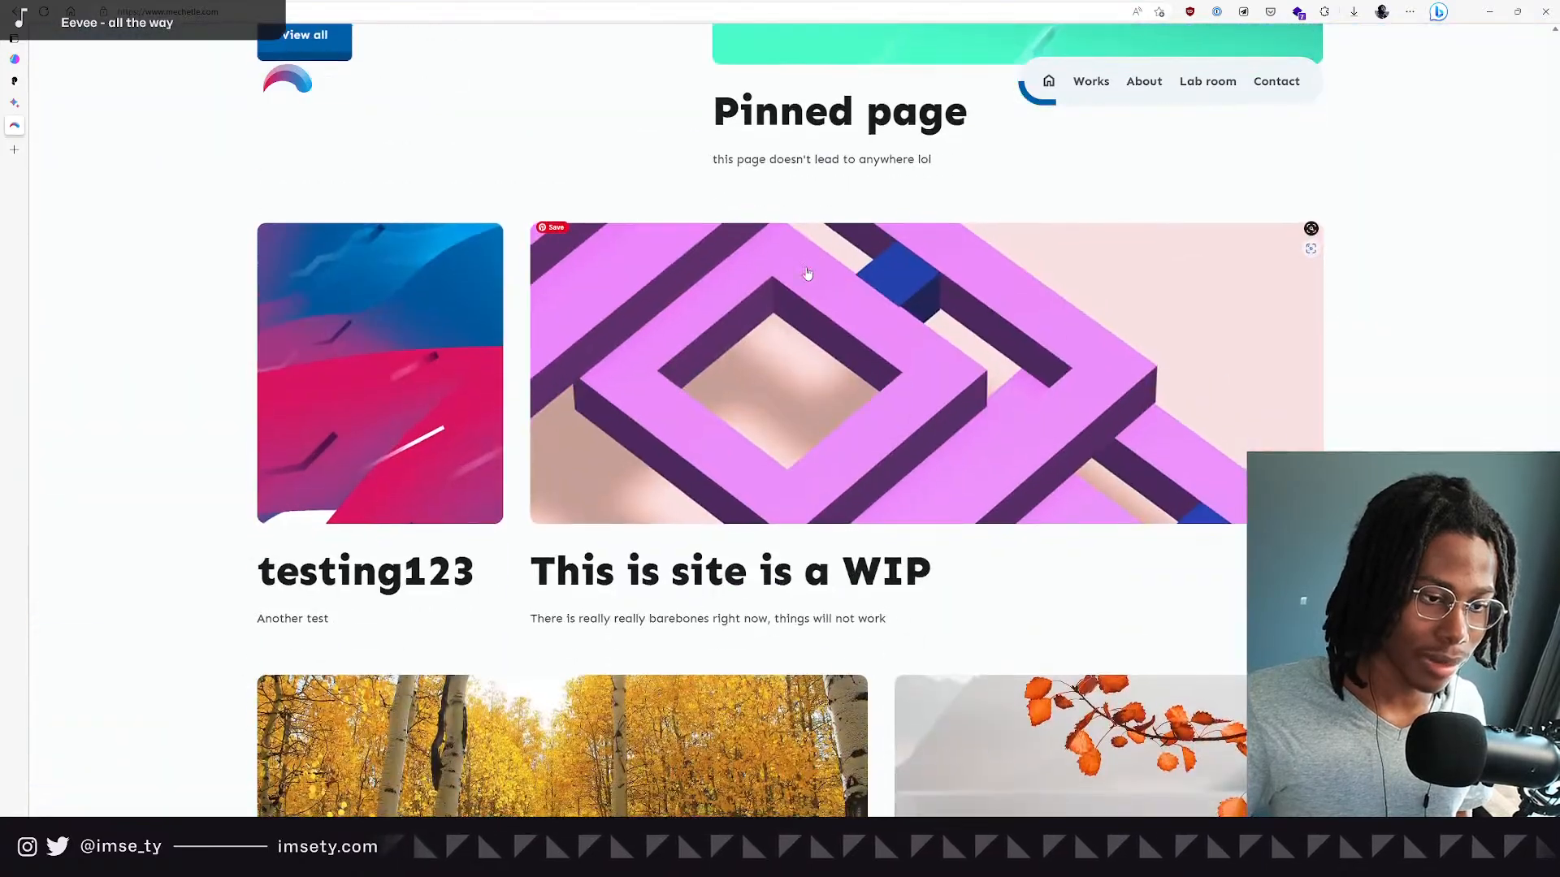
scroll(809, 272, "down", 8)
scroll(321, 247, "up", 7)
scroll(323, 236, "down", 7)
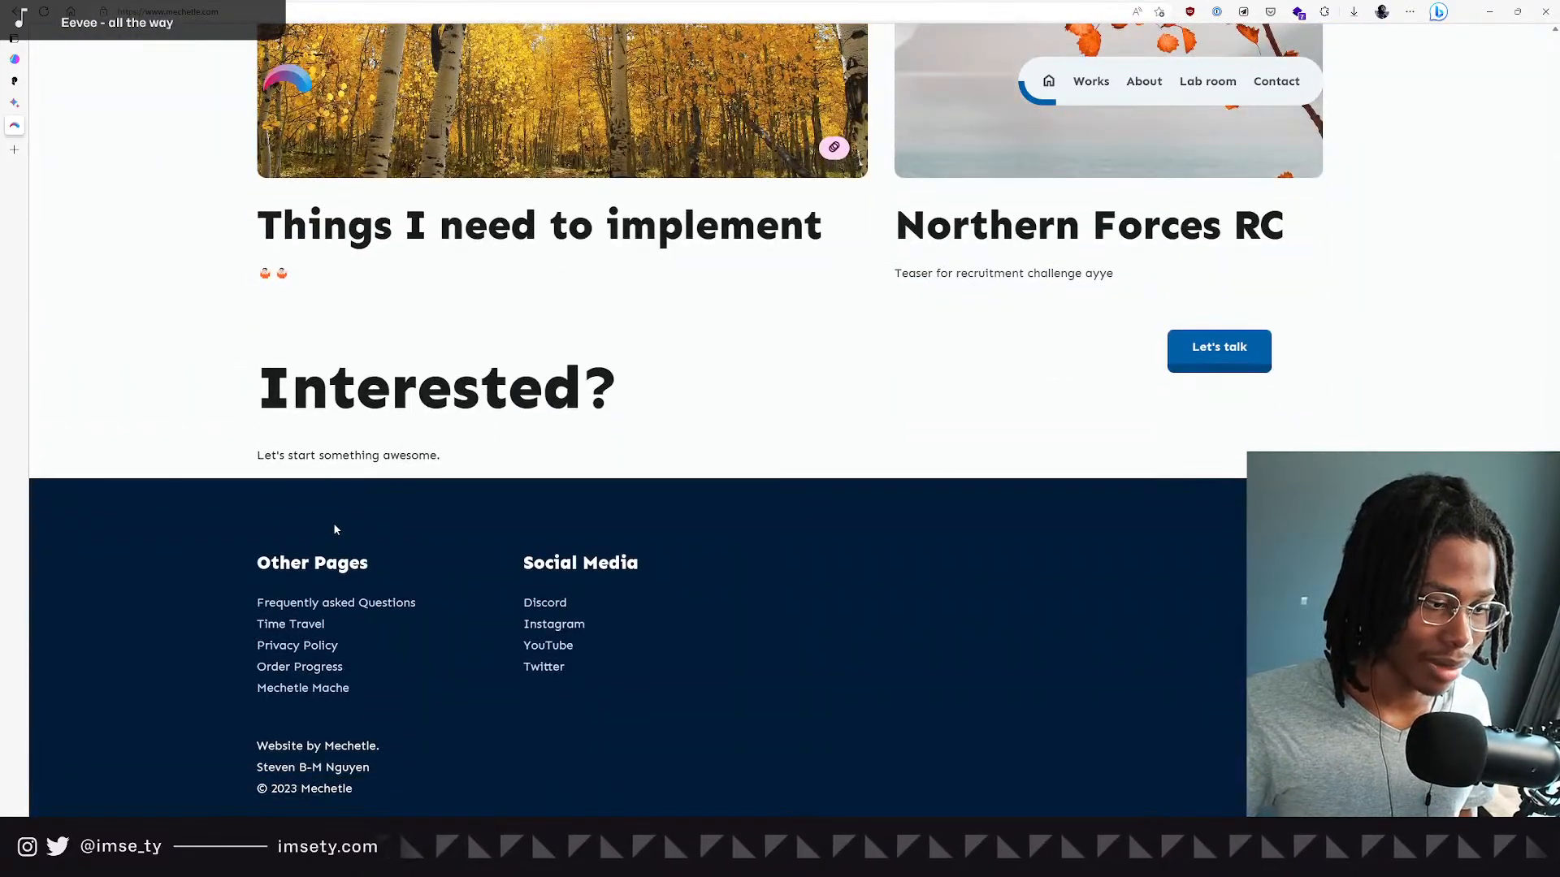
scroll(333, 525, "up", 20)
scroll(915, 354, "down", 5)
scroll(915, 354, "up", 4)
scroll(731, 406, "down", 12)
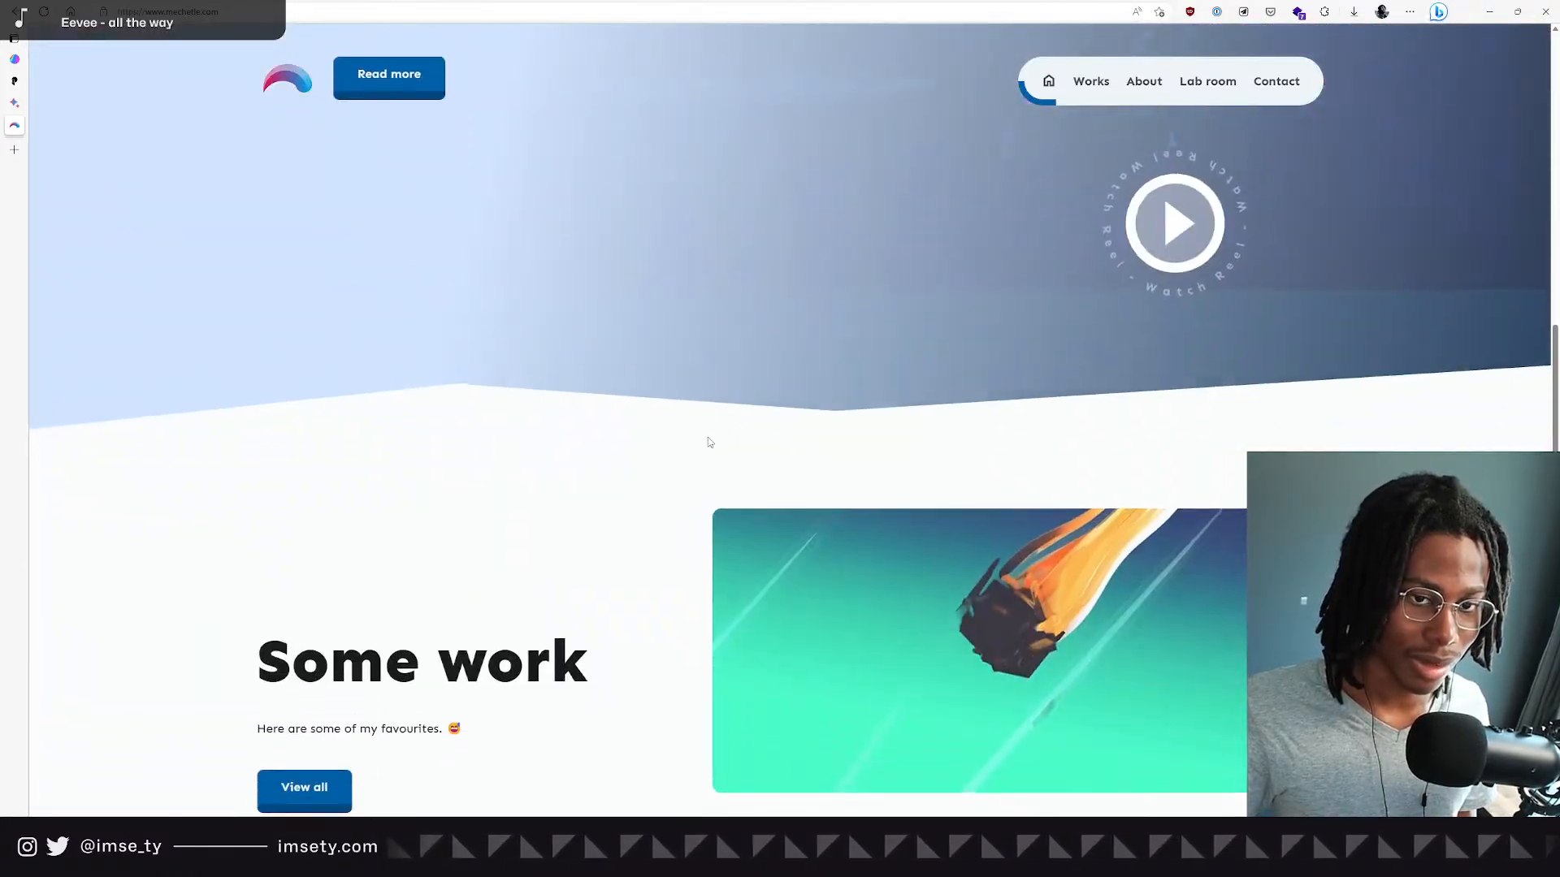
scroll(812, 366, "down", 5)
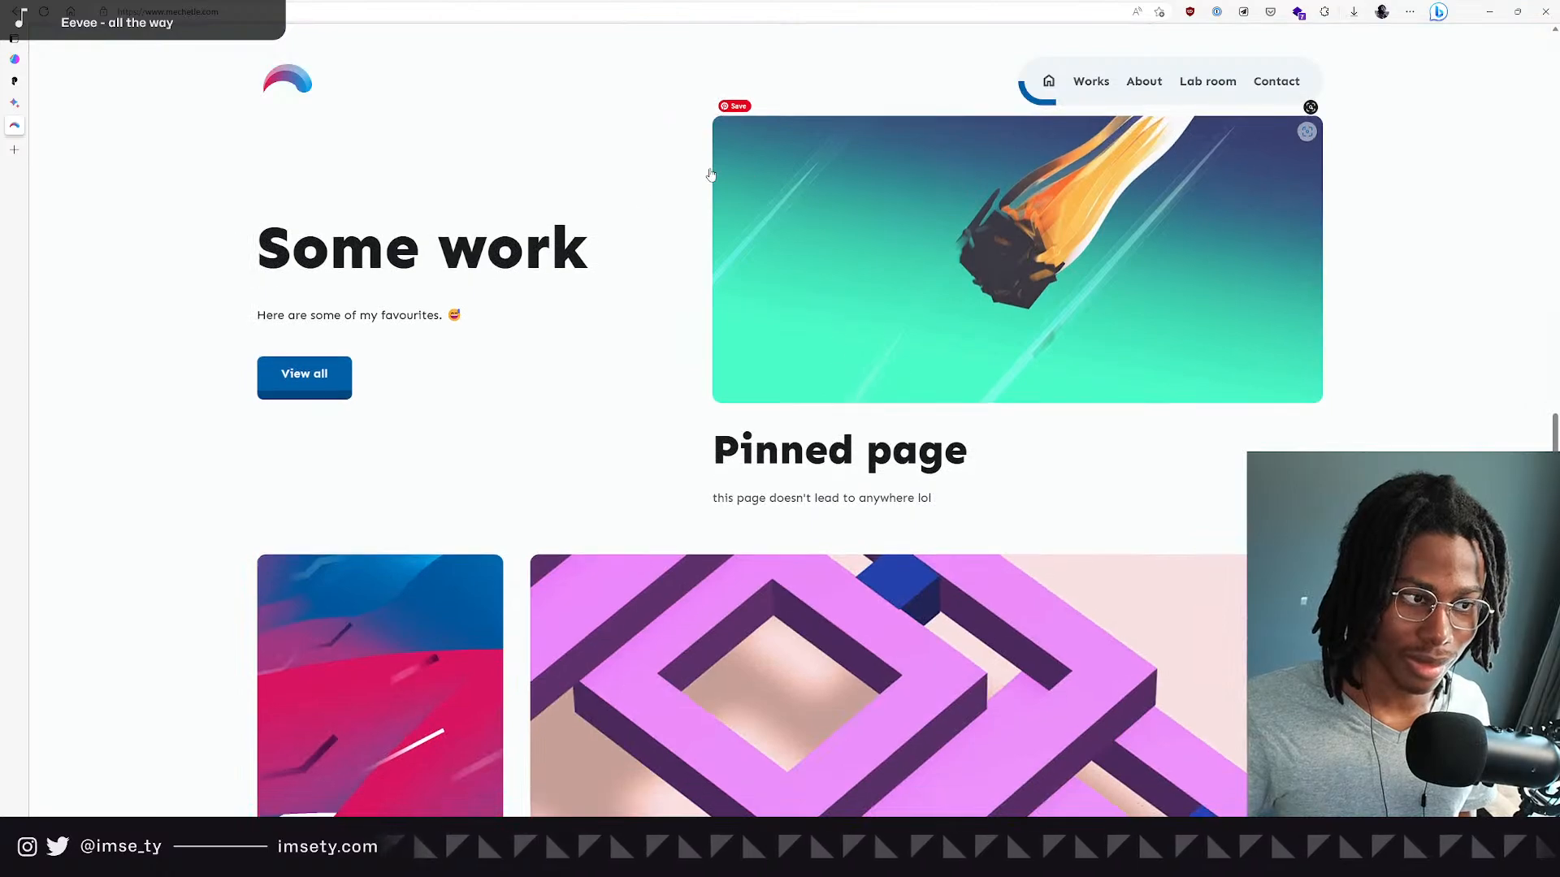
scroll(769, 515, "down", 6)
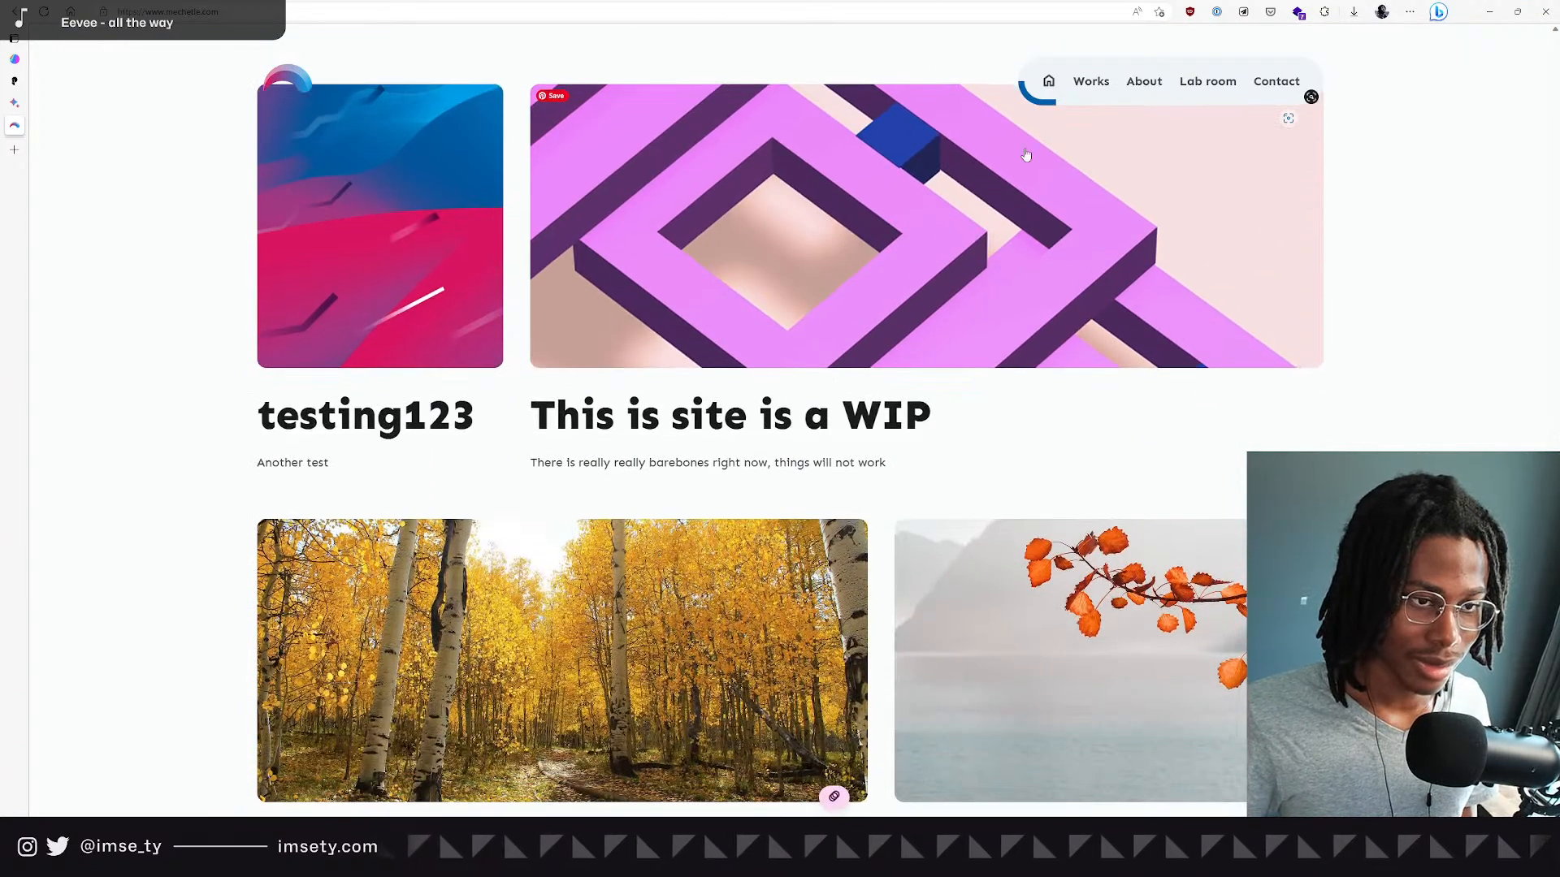
Restore the browser window from its maximized size, switch back to the Figma mockup, and deselect the greeting heading group.
left_click_drag(1471, 14, 1363, 47)
scroll(930, 302, "up", 10)
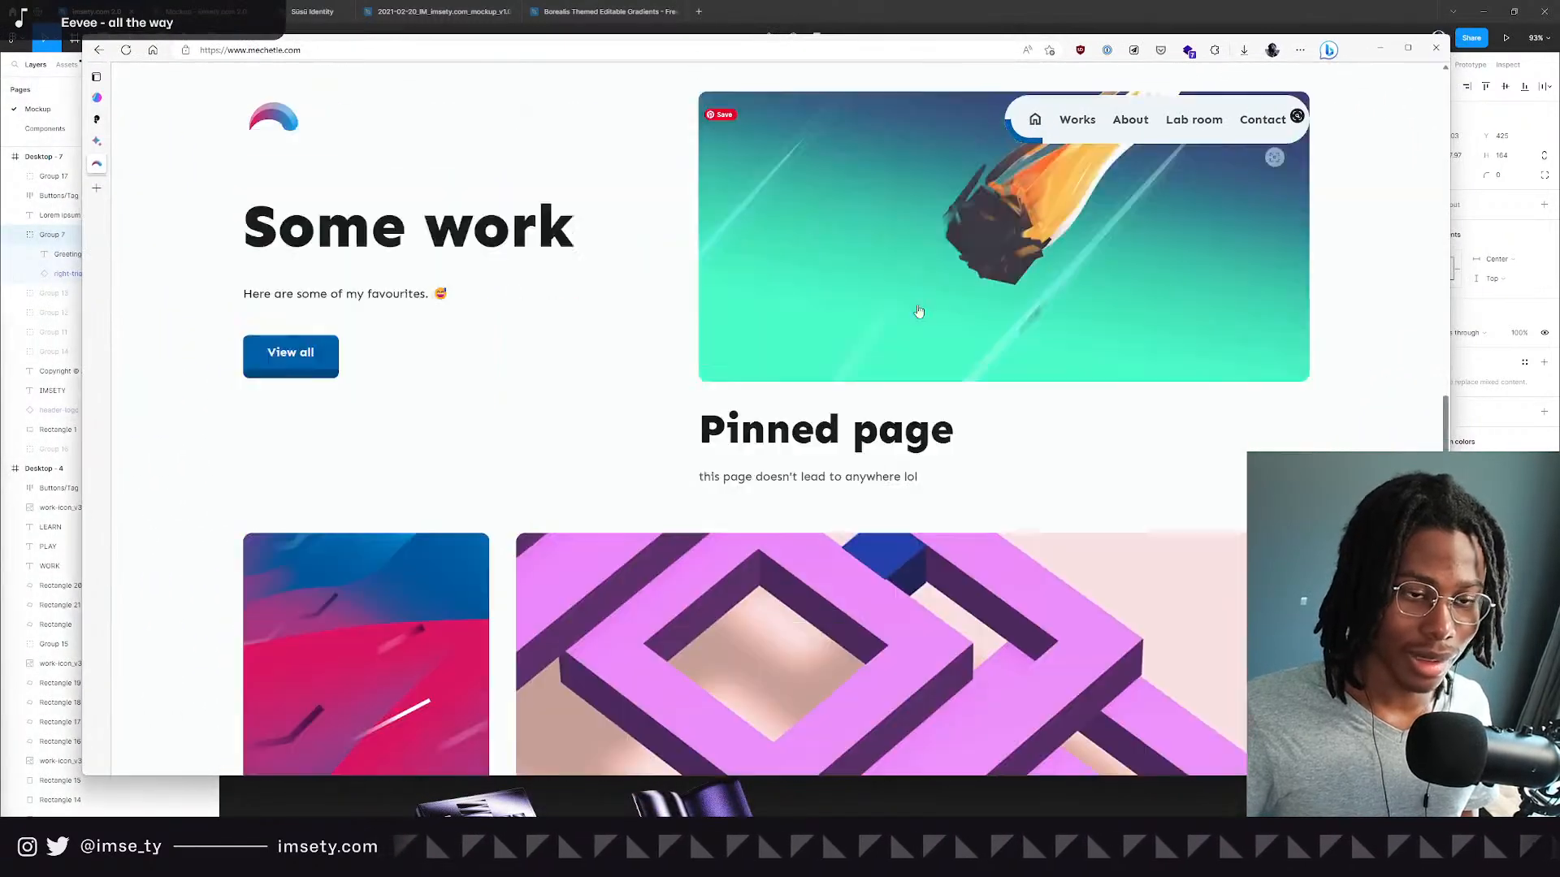
key("alt+Tab")
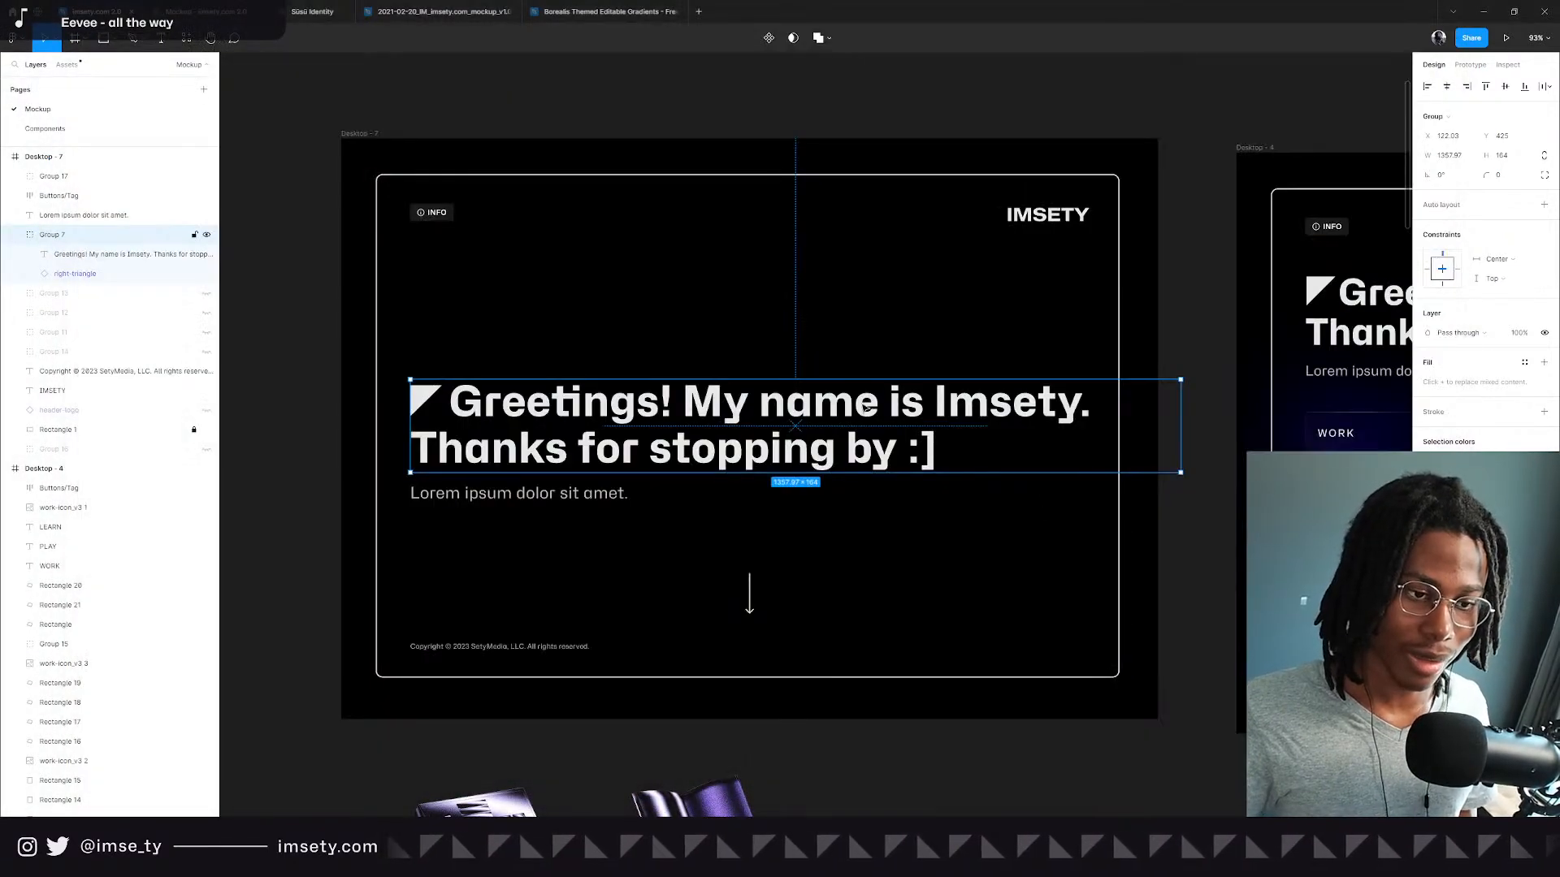
left_click(900, 297)
scroll(621, 410, "down", 2)
scroll(762, 577, "up", 3)
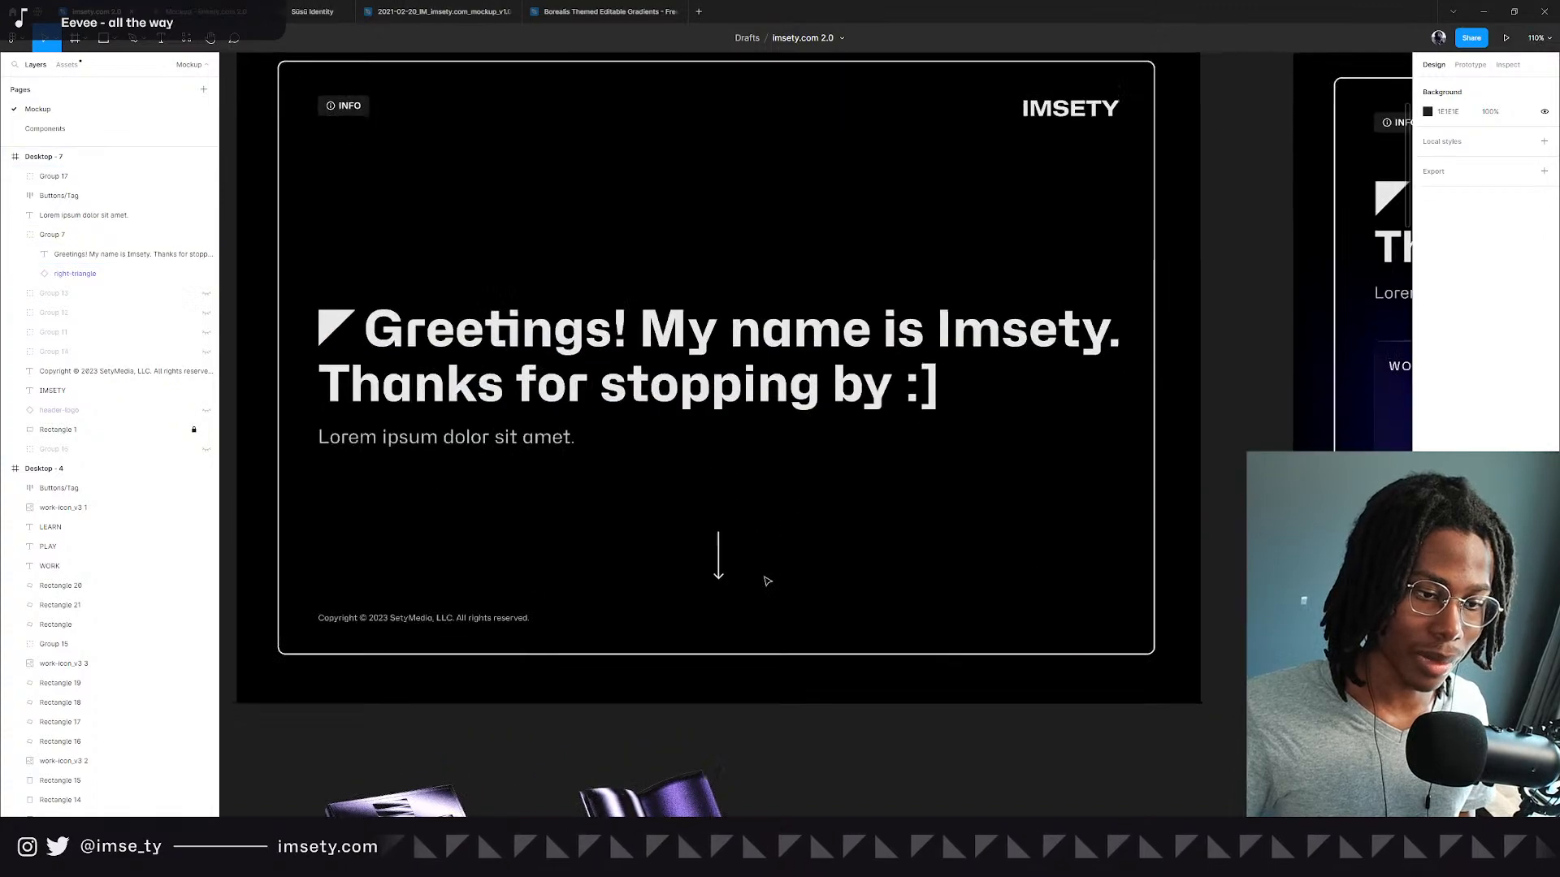
scroll(765, 578, "down", 6)
scroll(735, 587, "up", 10)
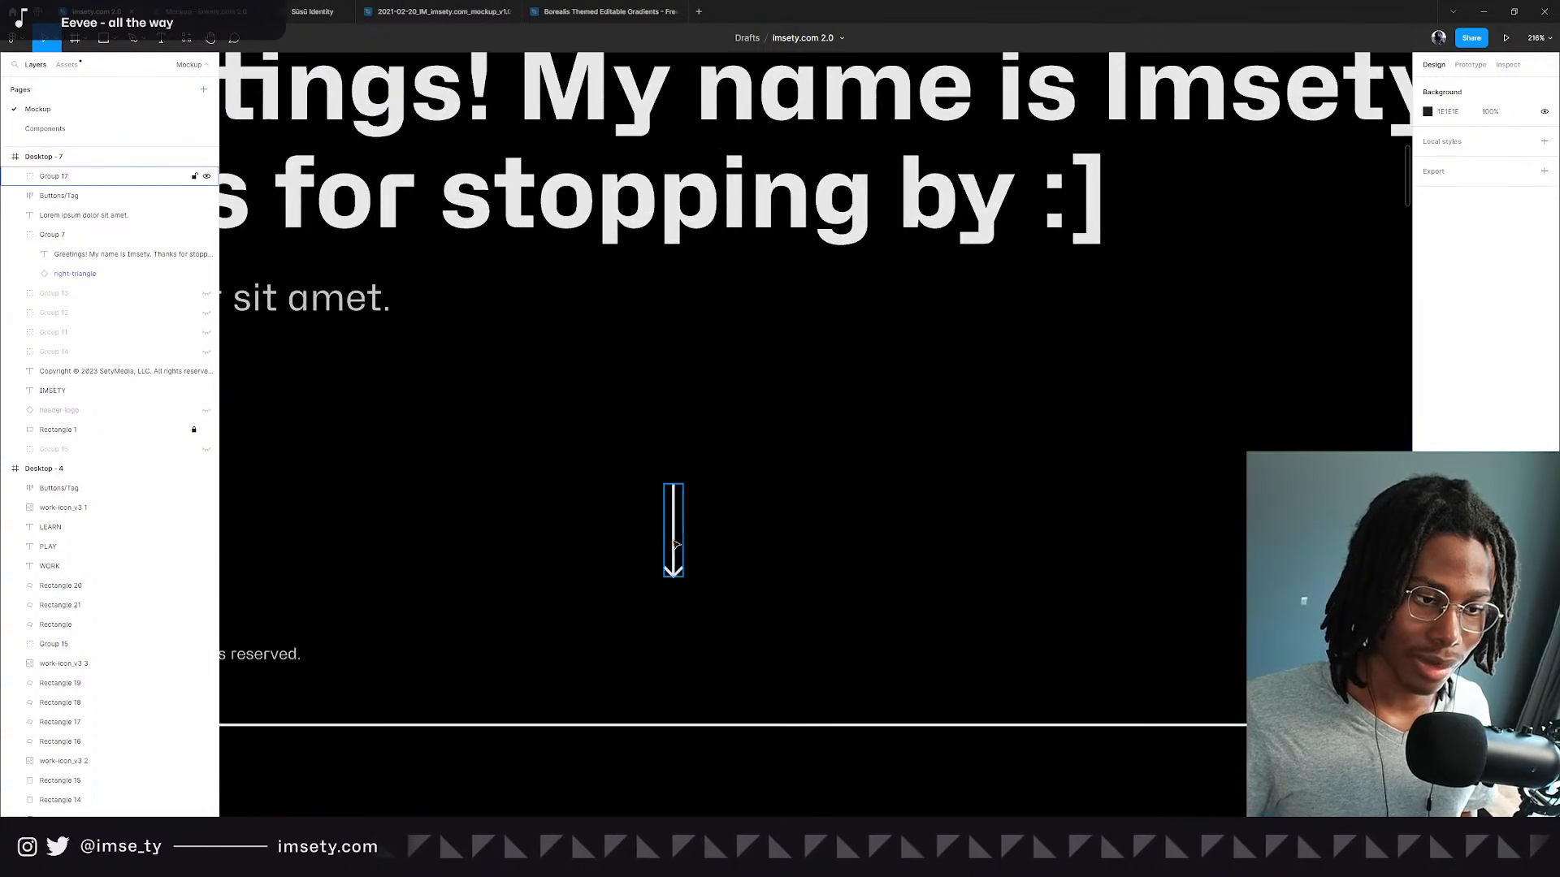
left_click(674, 542)
key("ctrl+z")
double_click(678, 536)
key("f")
key("Escape")
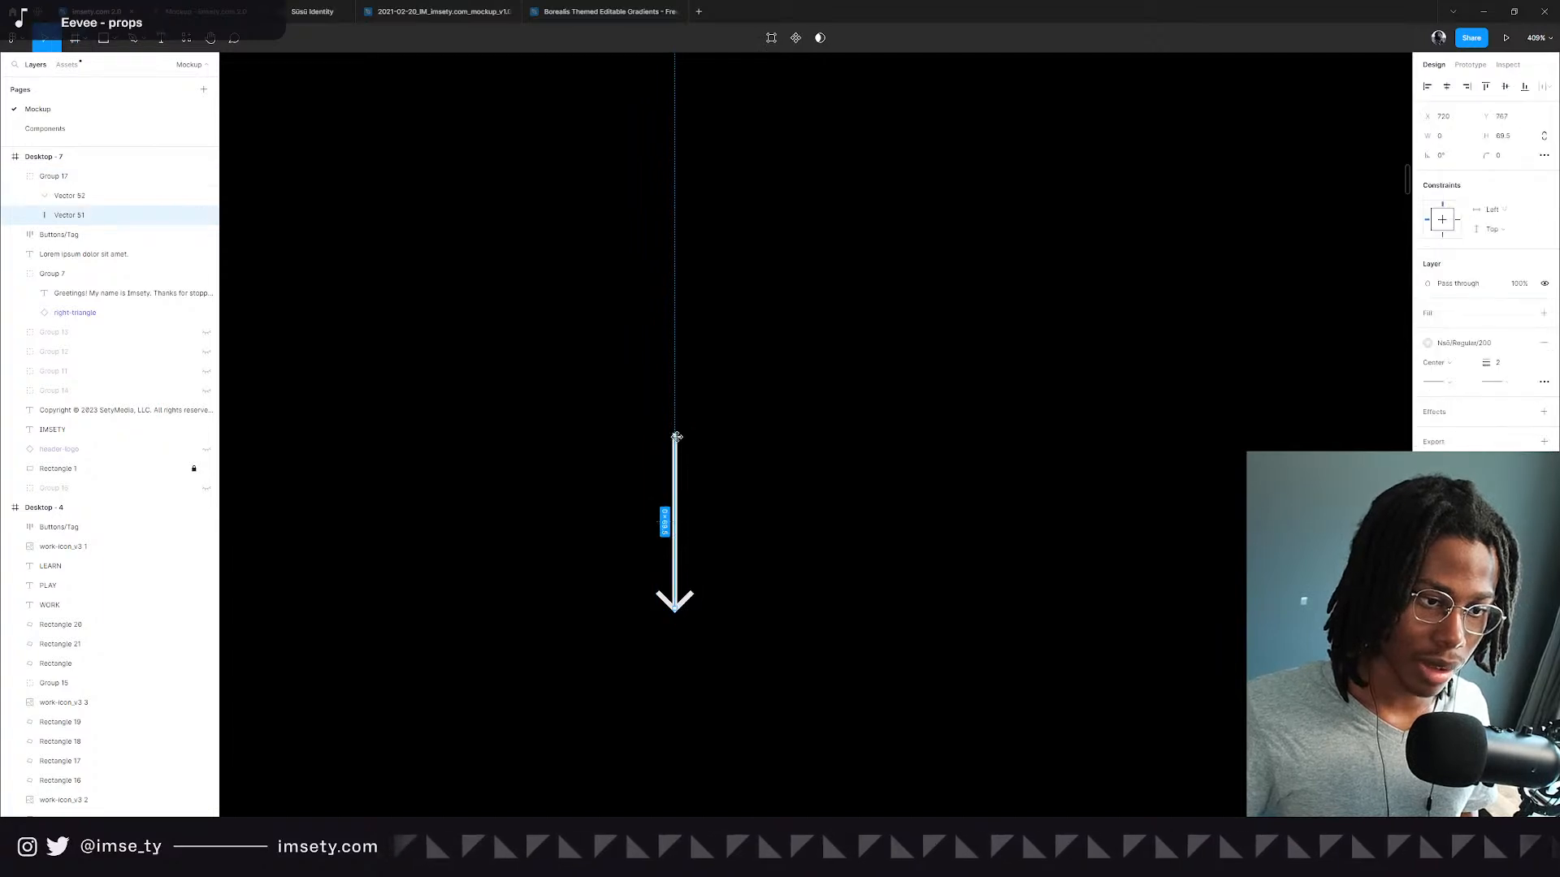
key("Escape")
Duplicate the down arrow group above the original and delete the arrowhead from the copy.
left_click_drag(686, 457, 697, 200)
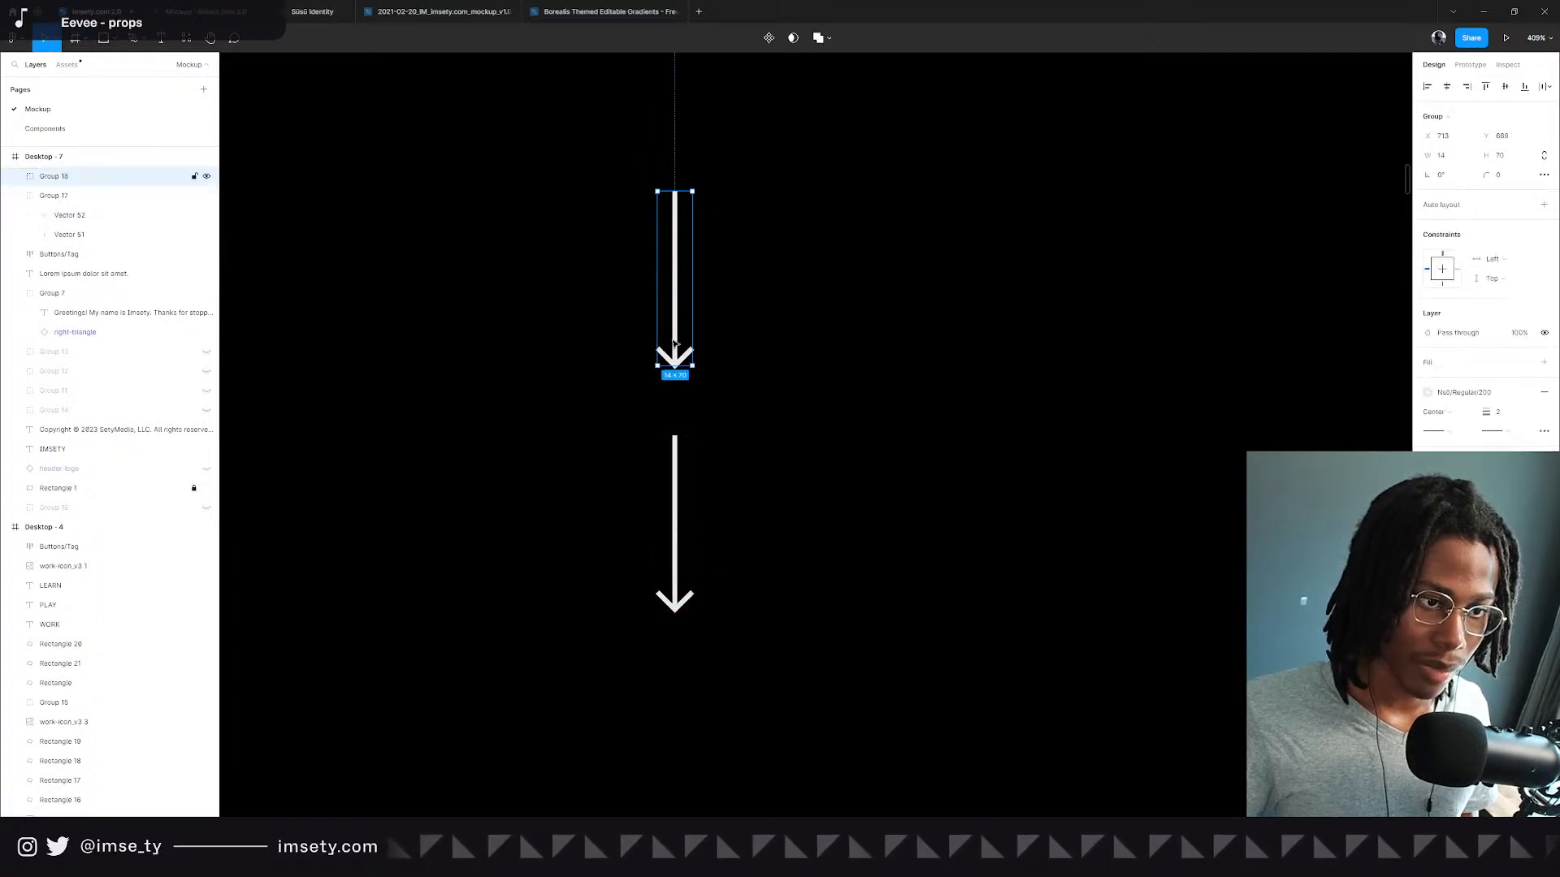
double_click(681, 352)
left_click(681, 352)
key("Delete")
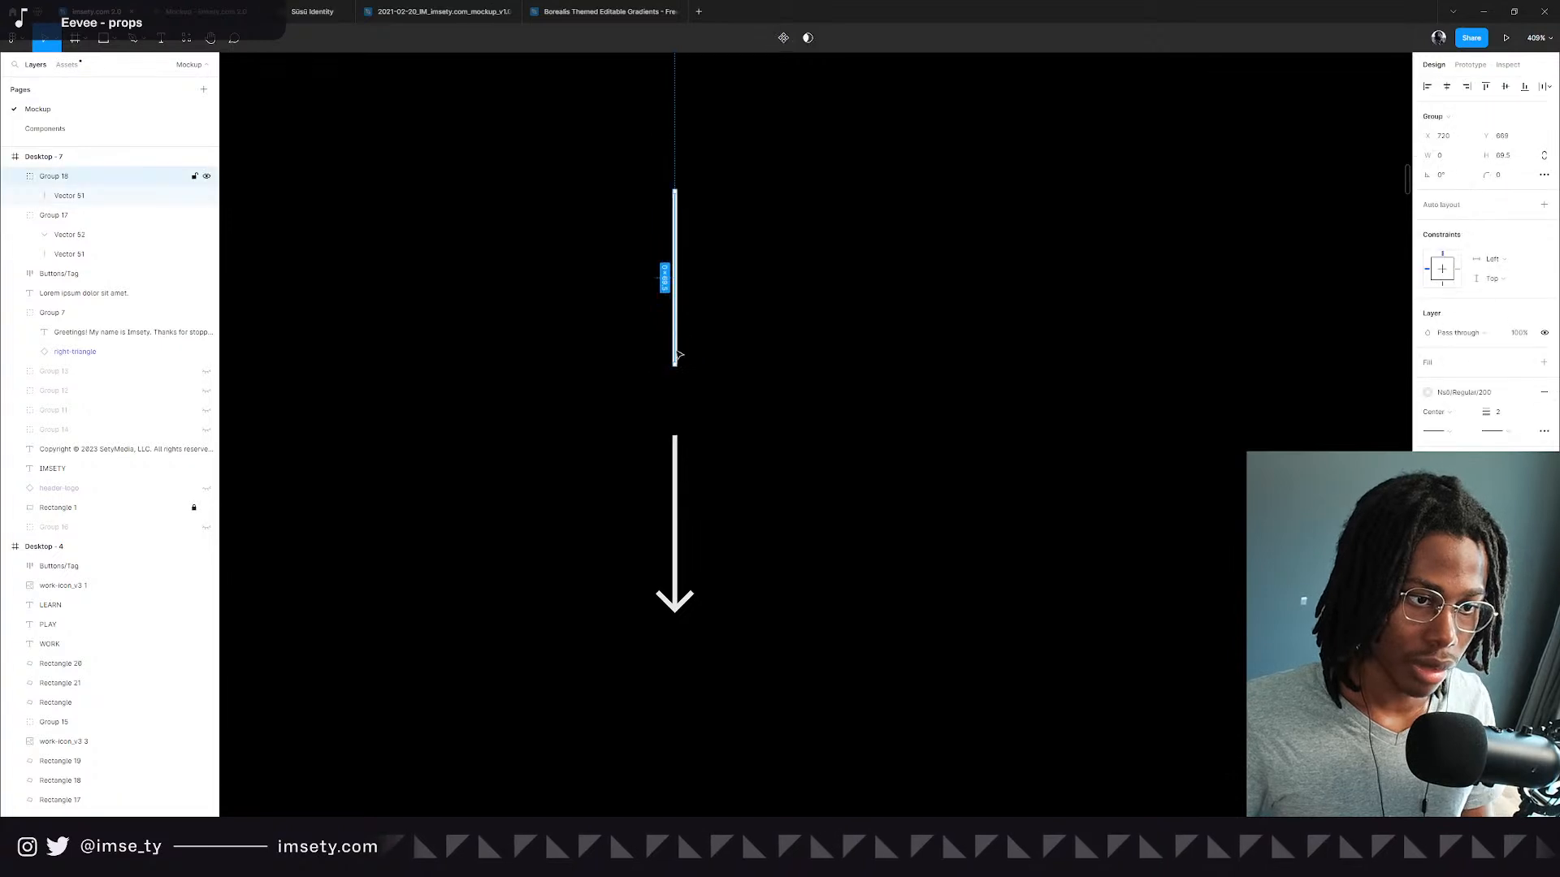
Undo the arrowhead removal and delete the duplicated arrow group.
key("f")
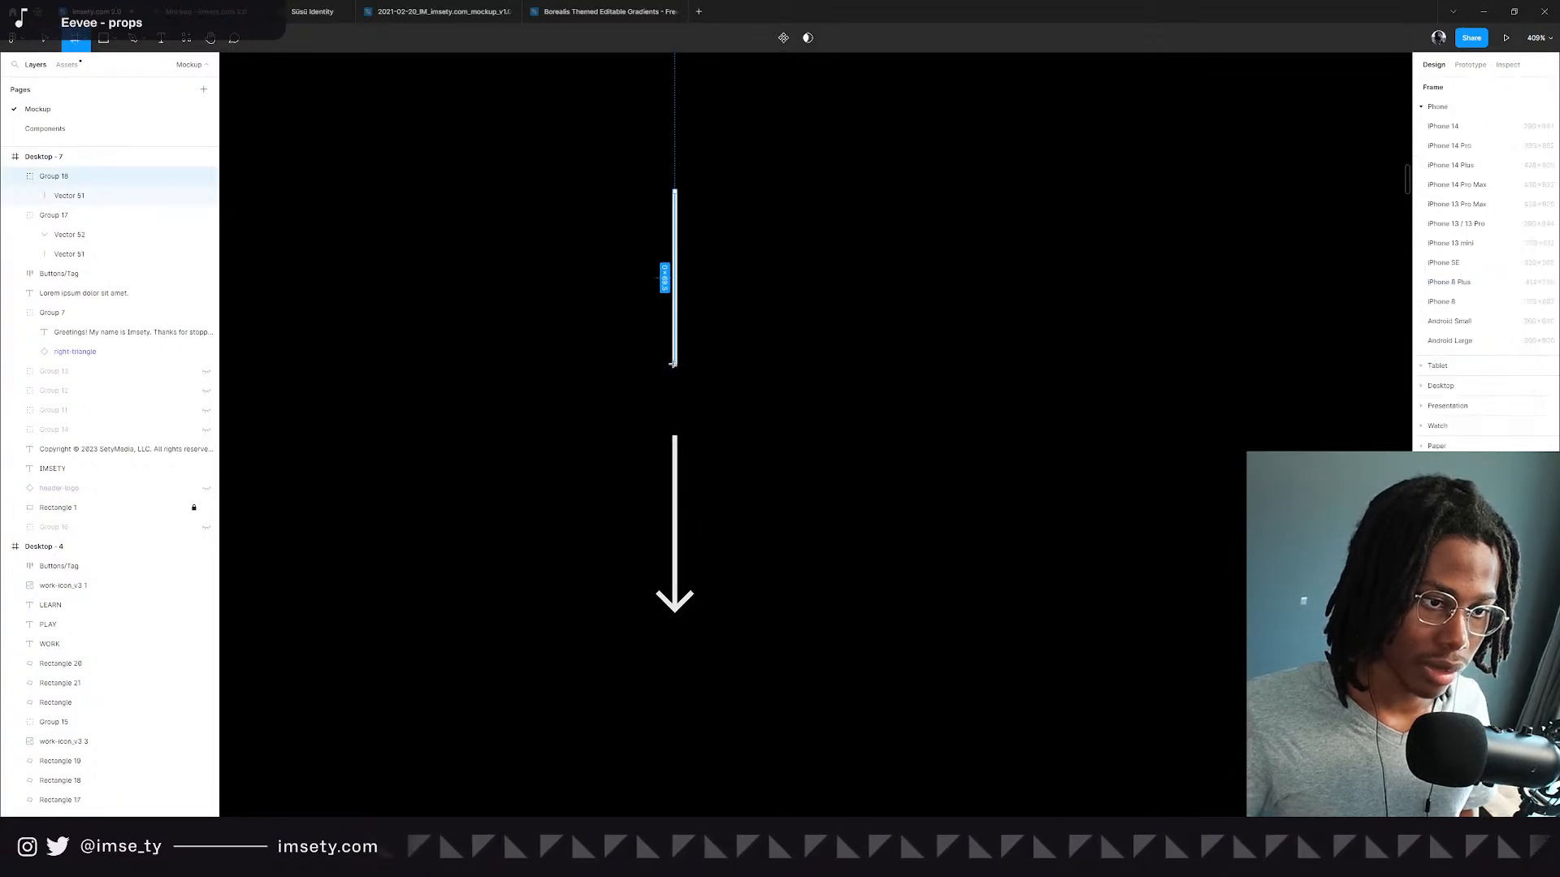
left_click(676, 363)
key("ctrl+z")
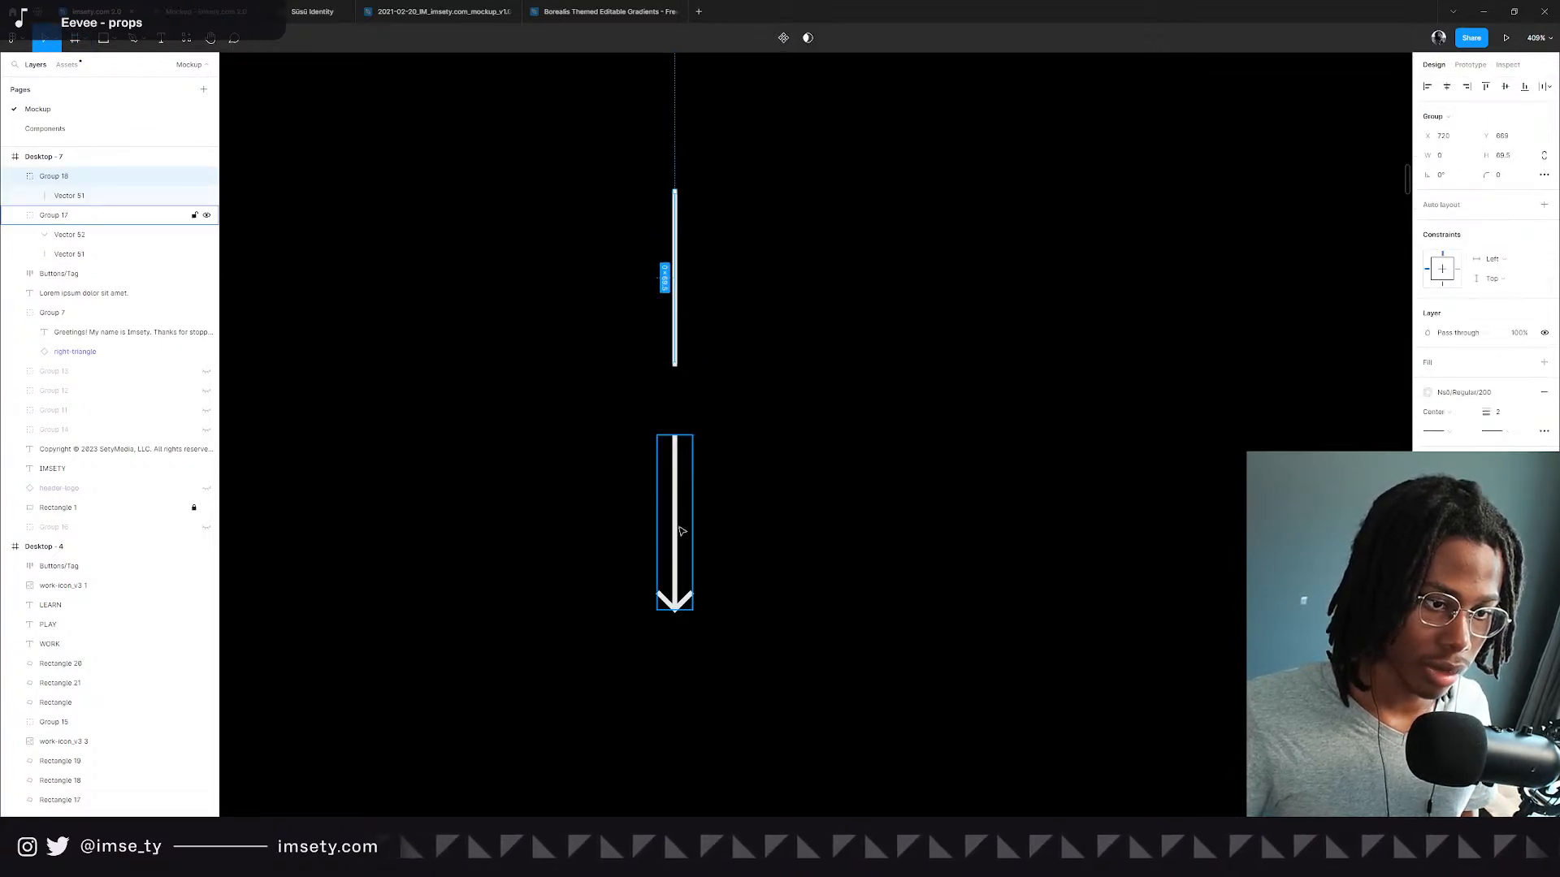
key("ctrl+z")
key("ctrl+z")
key("Escape")
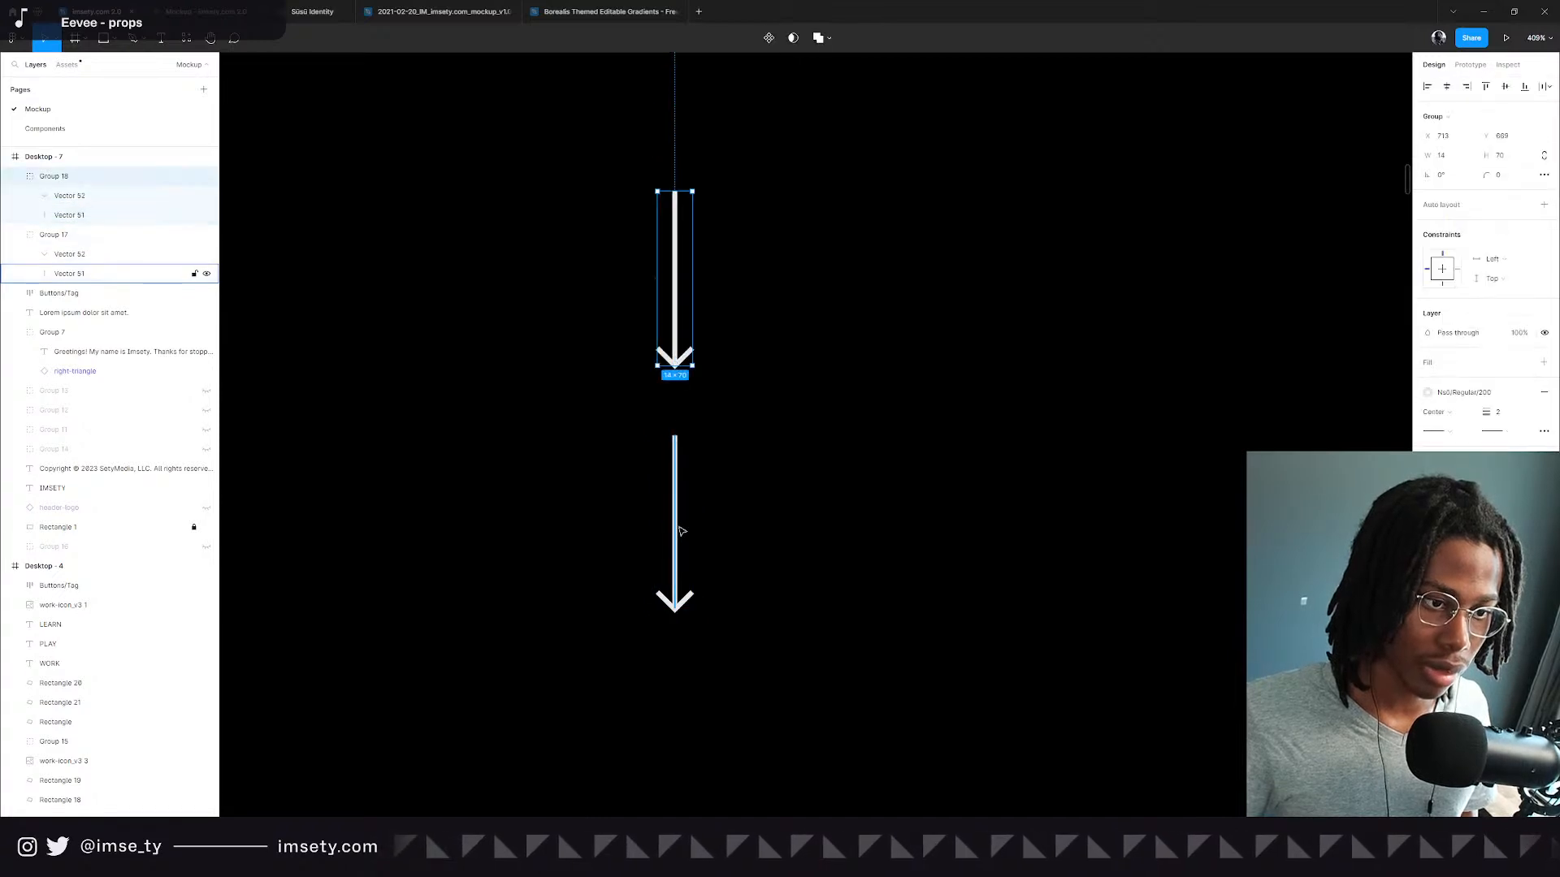
key("Delete")
Ungroup the down arrow and duplicate its vertical line directly above the original.
left_click(675, 529)
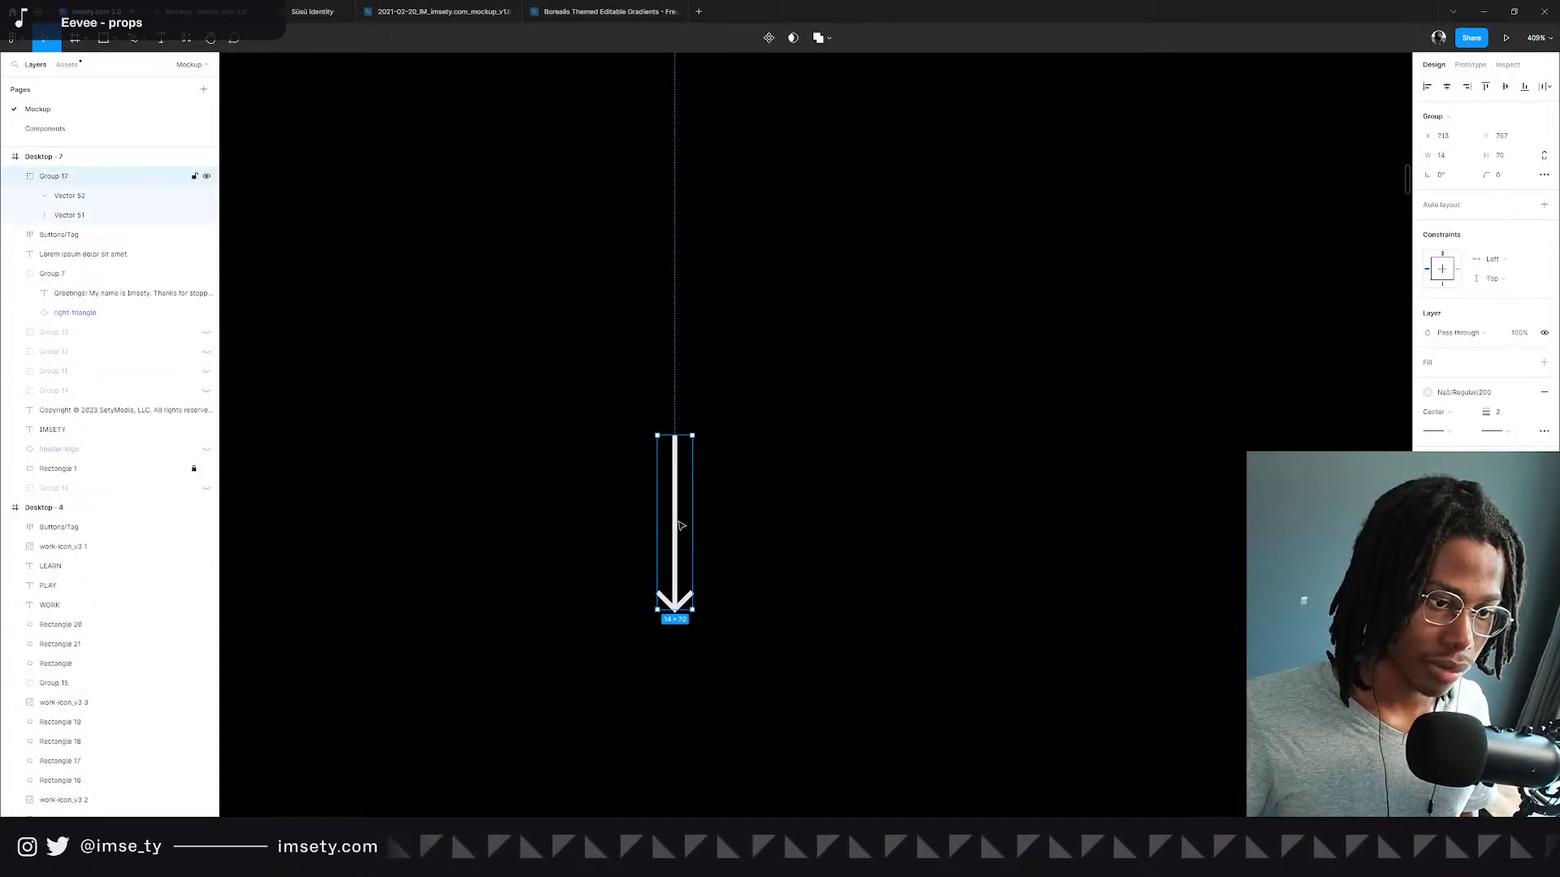
right_click(677, 523)
left_click(739, 643)
left_click_drag(674, 522, 674, 317, "alt")
key("f")
key("Escape")
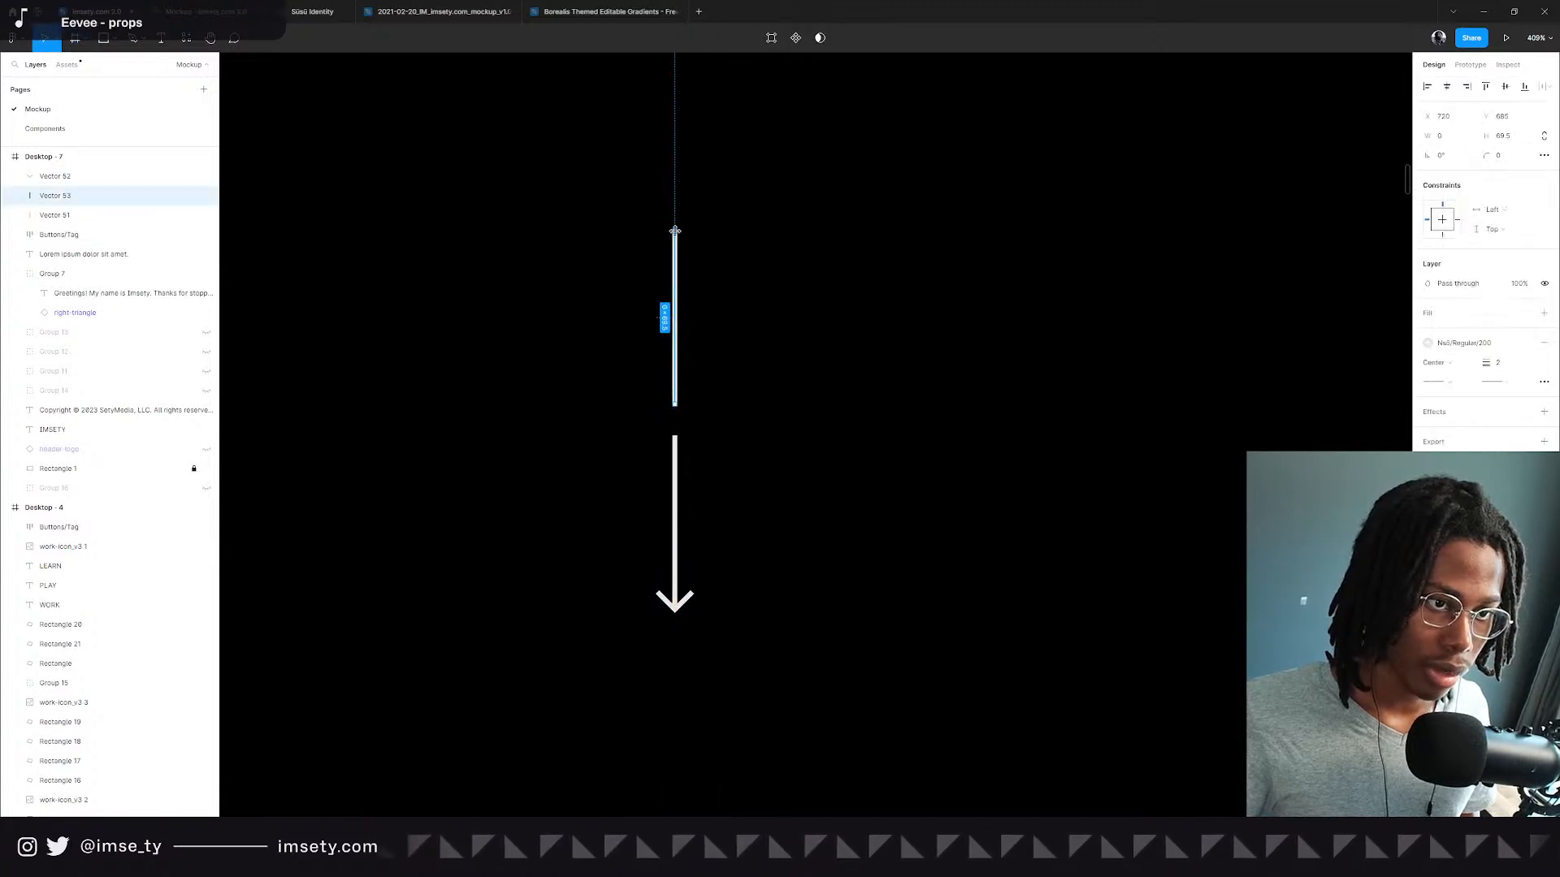
Shorten the duplicated vertical line from its upper end to a dash about 19 px high.
scroll(676, 241, "up", 1)
key("Escape")
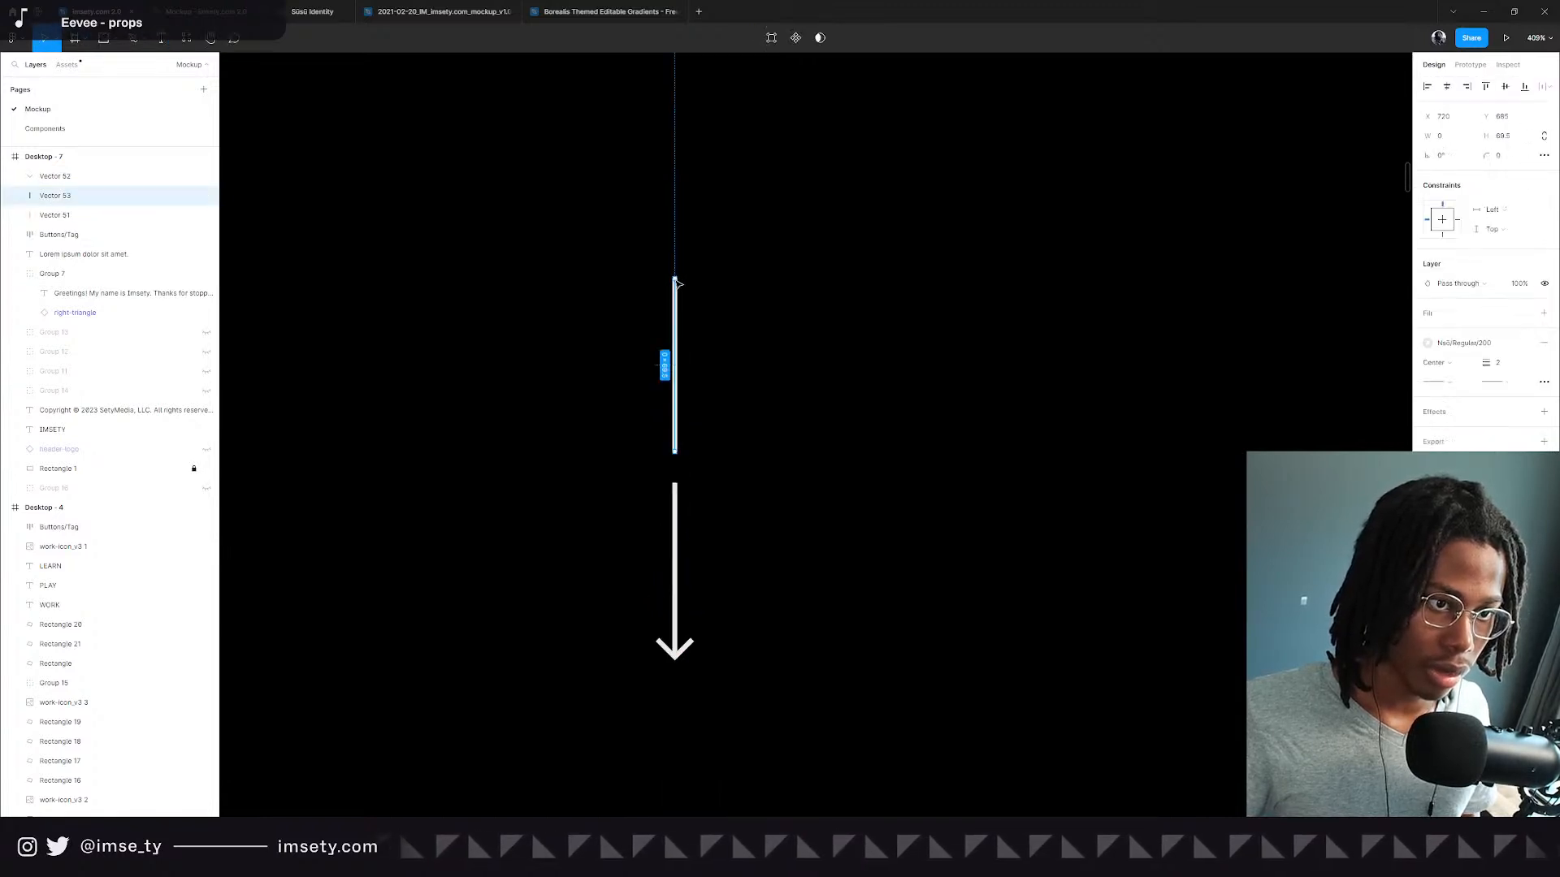
left_click_drag(675, 281, 683, 346)
key("ctrl+z")
key("f")
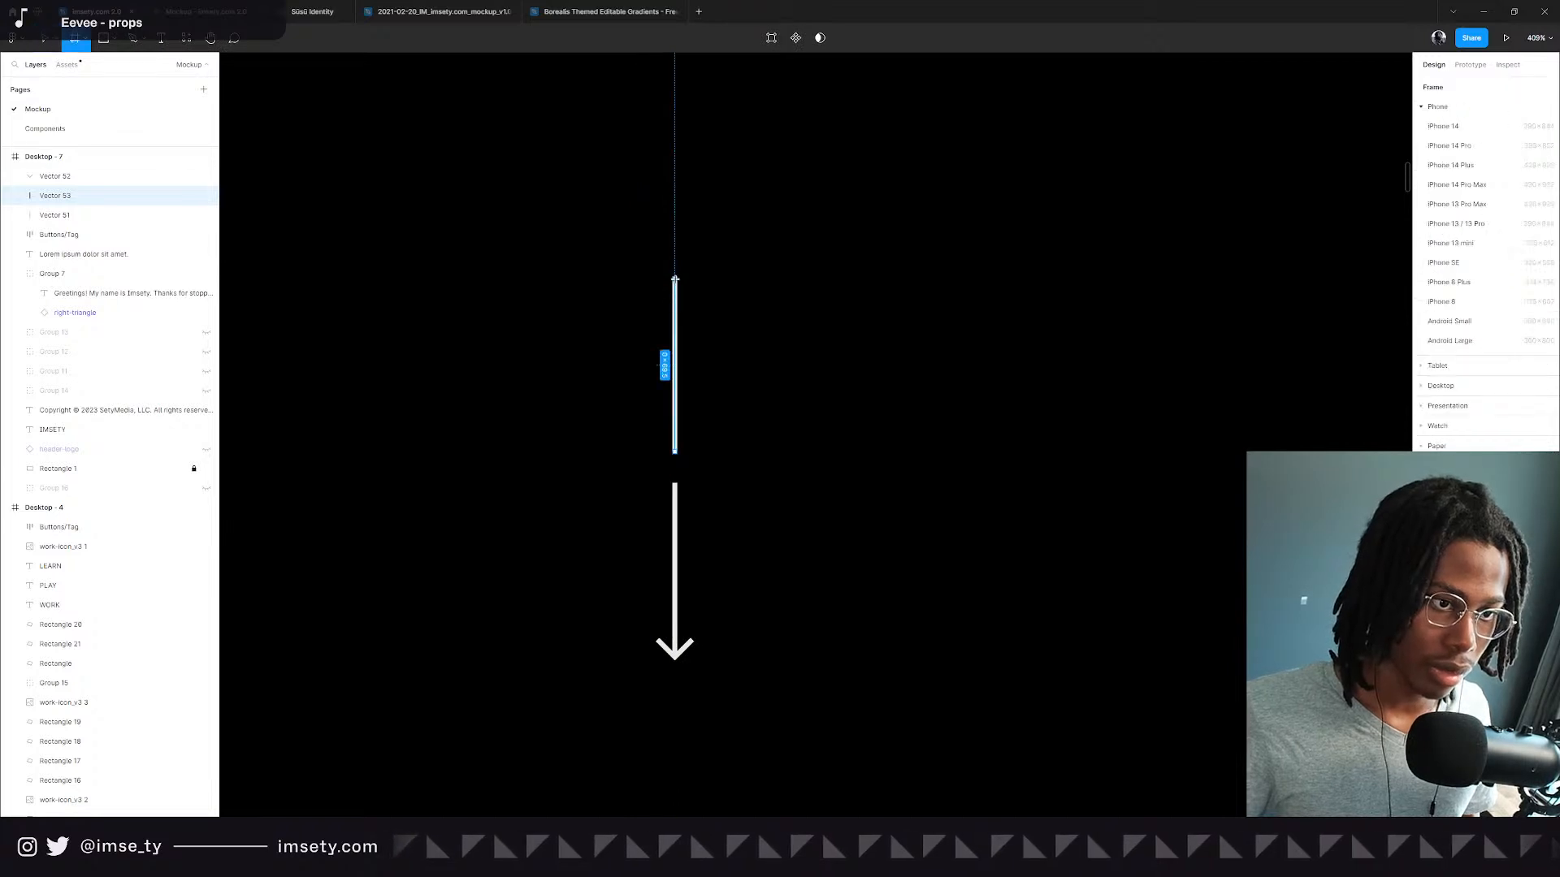
left_click(675, 280)
left_click(676, 281)
left_click_drag(676, 281, 675, 402)
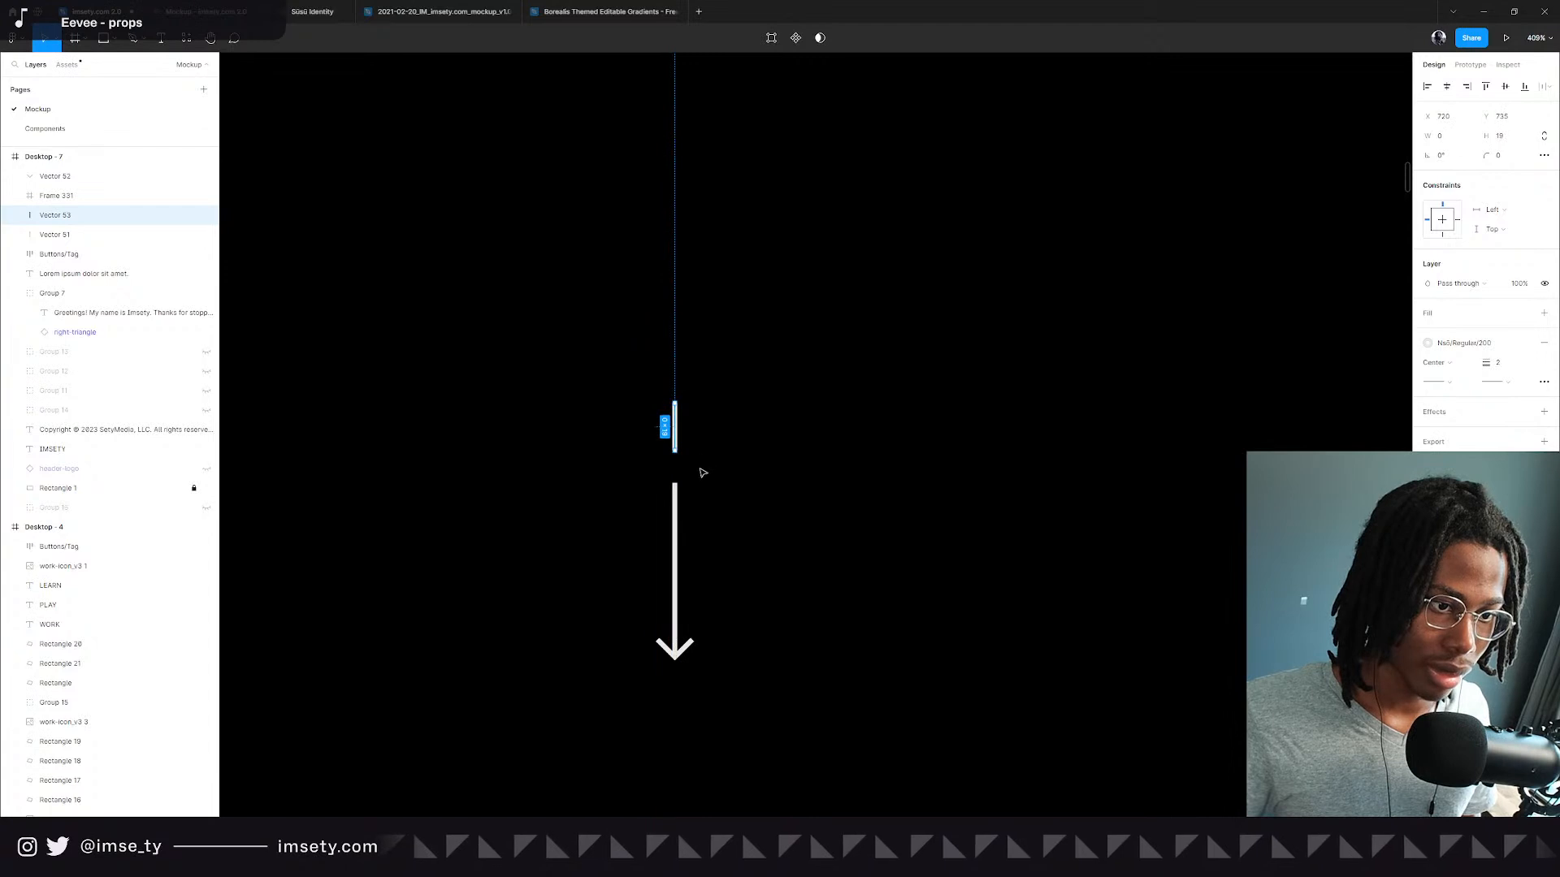
Shorten the arrow's shaft from its upper end and move the short dash down to sit just above it with a gap.
left_click(677, 494)
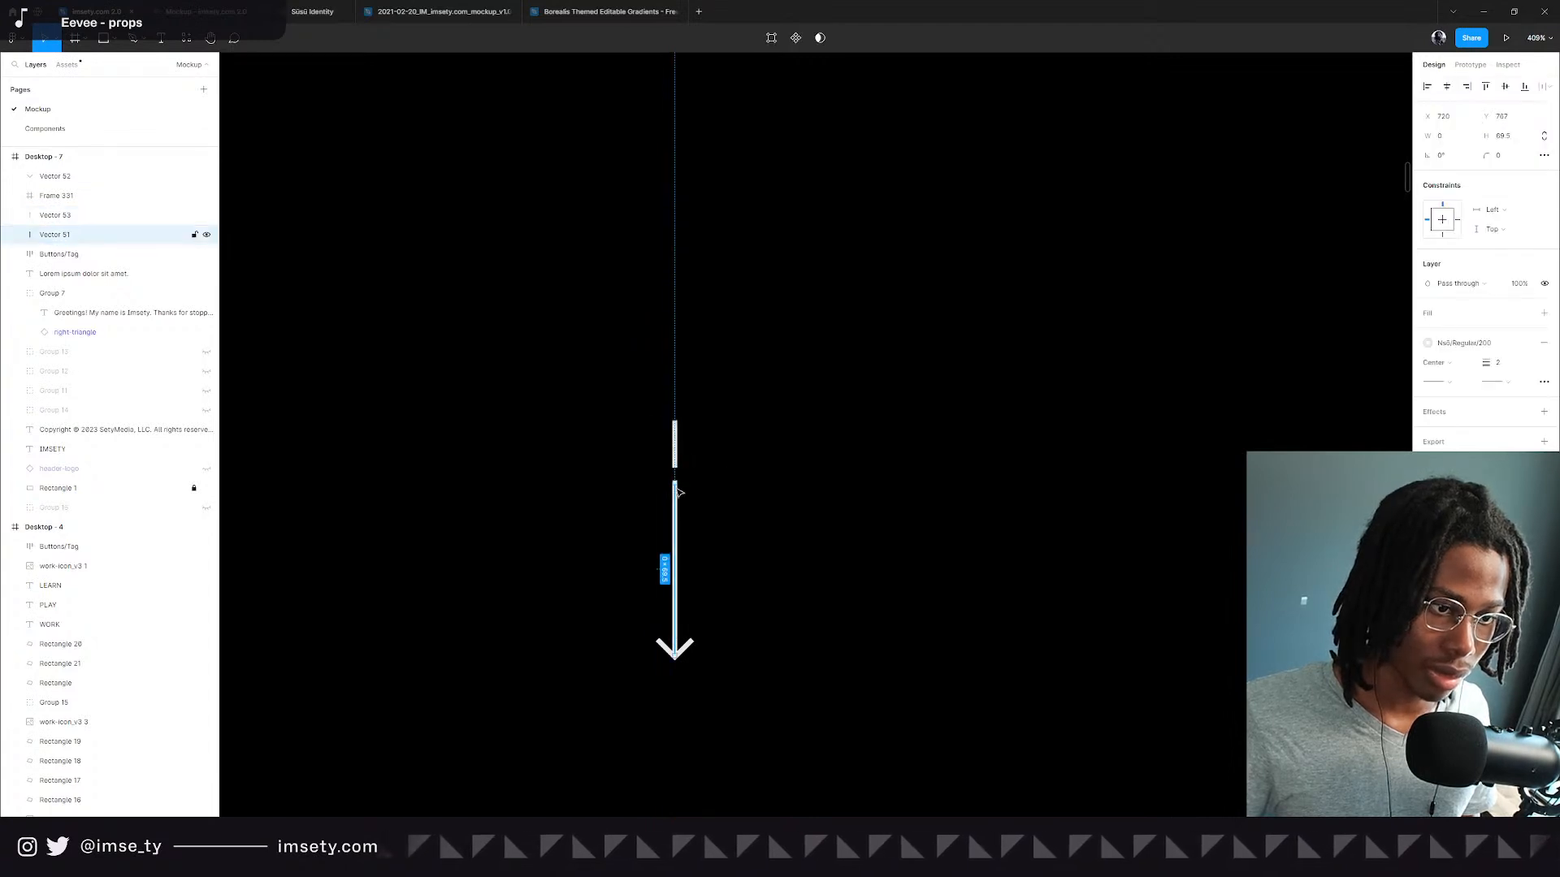
left_click_drag(675, 482, 676, 559)
left_click_drag(679, 444, 680, 498)
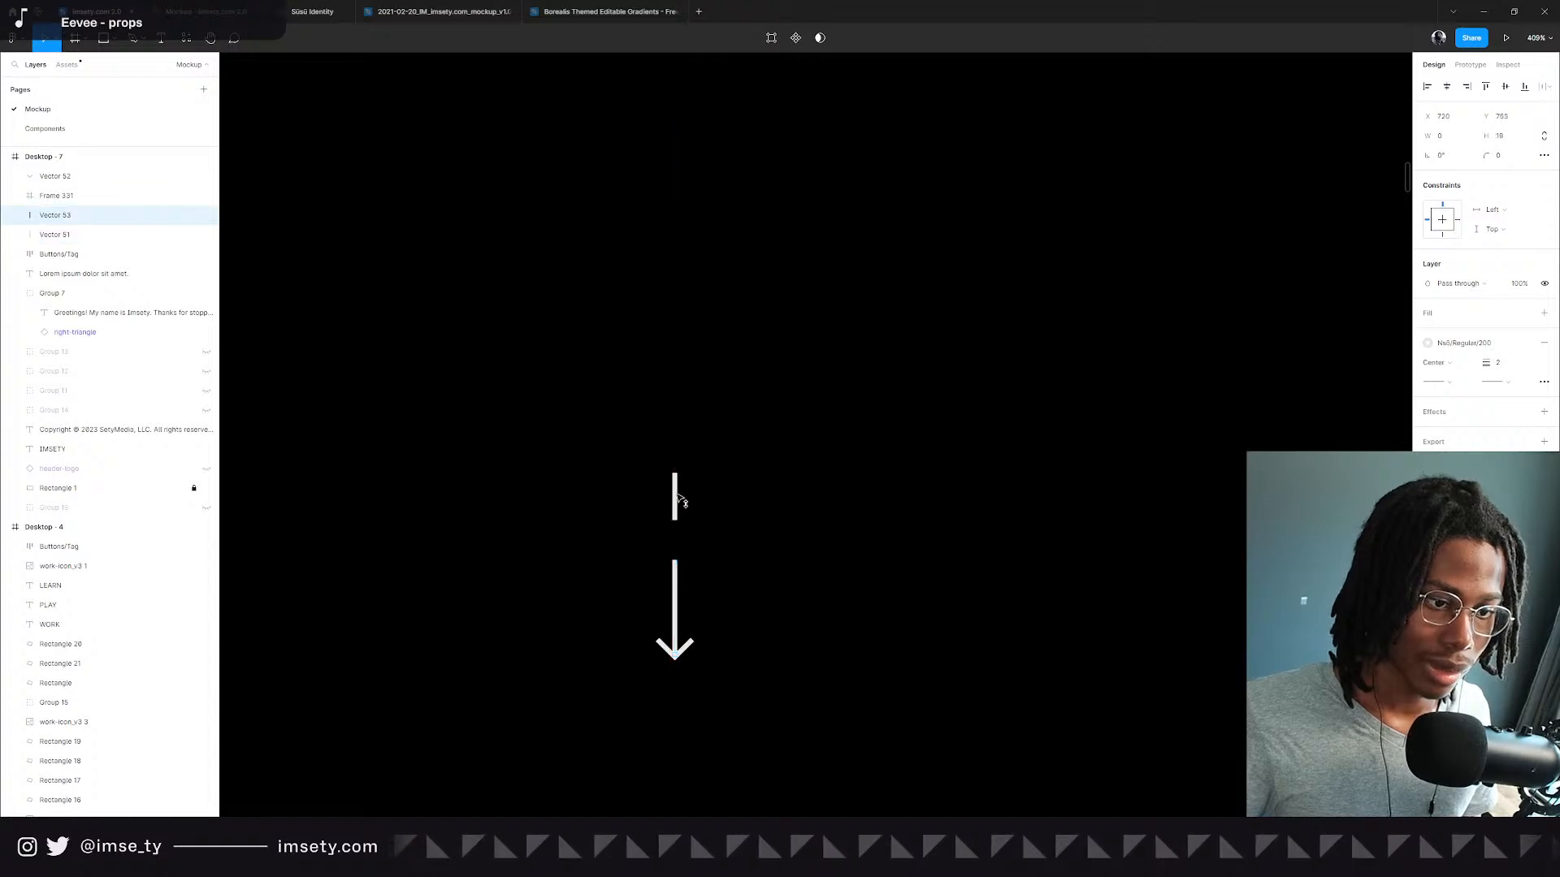
left_click(746, 498)
scroll(751, 494, "down", 2)
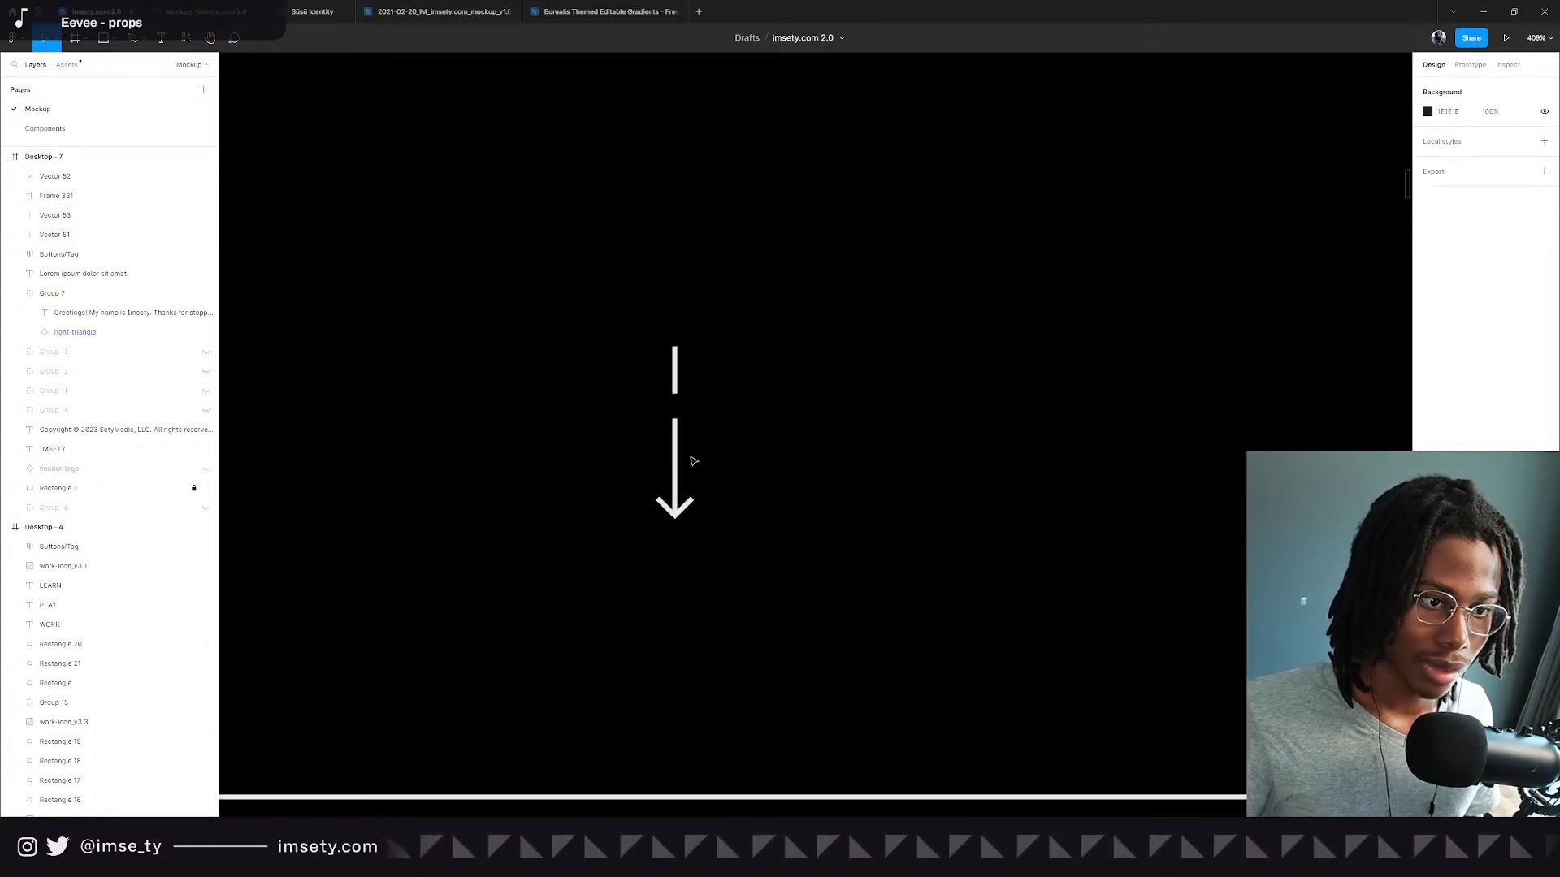
left_click_drag(682, 373, 680, 366)
Examine the broken down arrow within the whole Desktop - 7 frame, compare it with Desktop - 4, and inspect it up close.
scroll(736, 371, "down", 6)
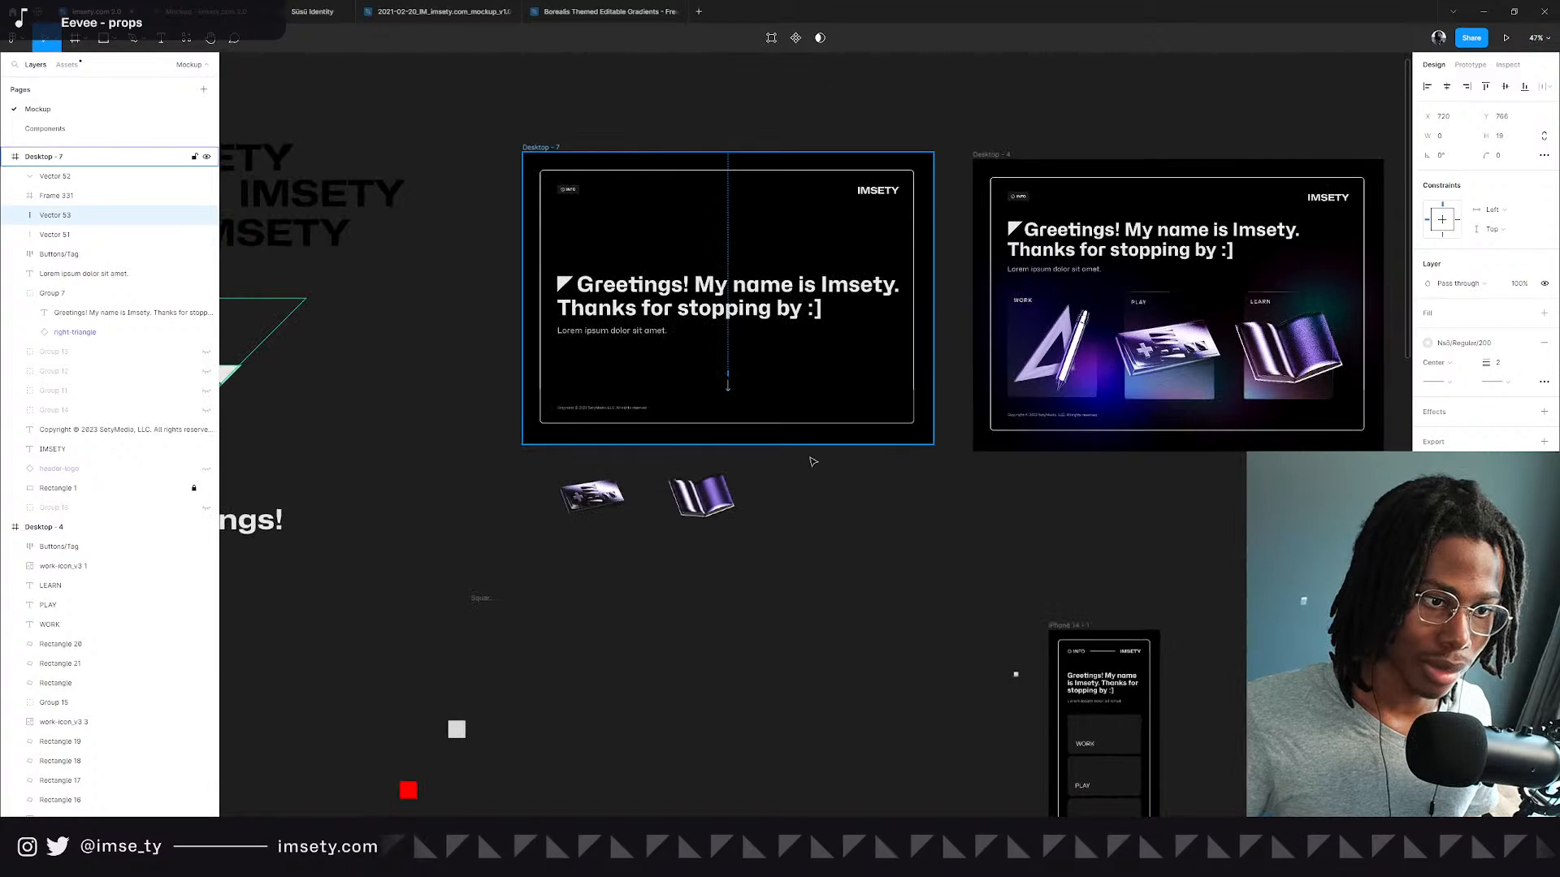
left_click(874, 431)
scroll(918, 359, "up", 1)
left_click_drag(805, 353, 779, 481)
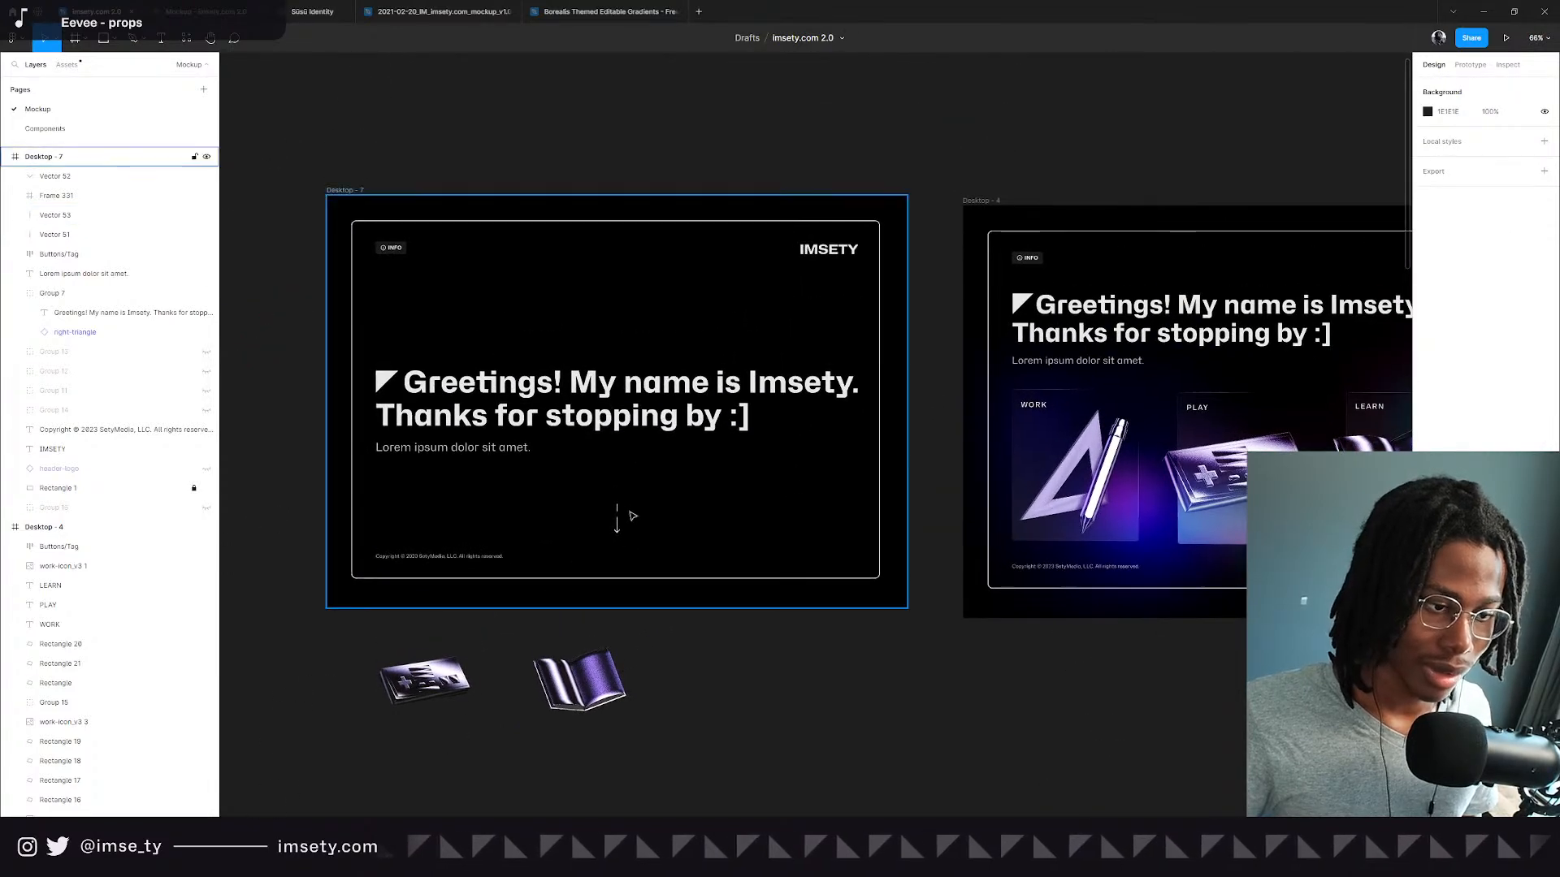
scroll(622, 516, "up", 2)
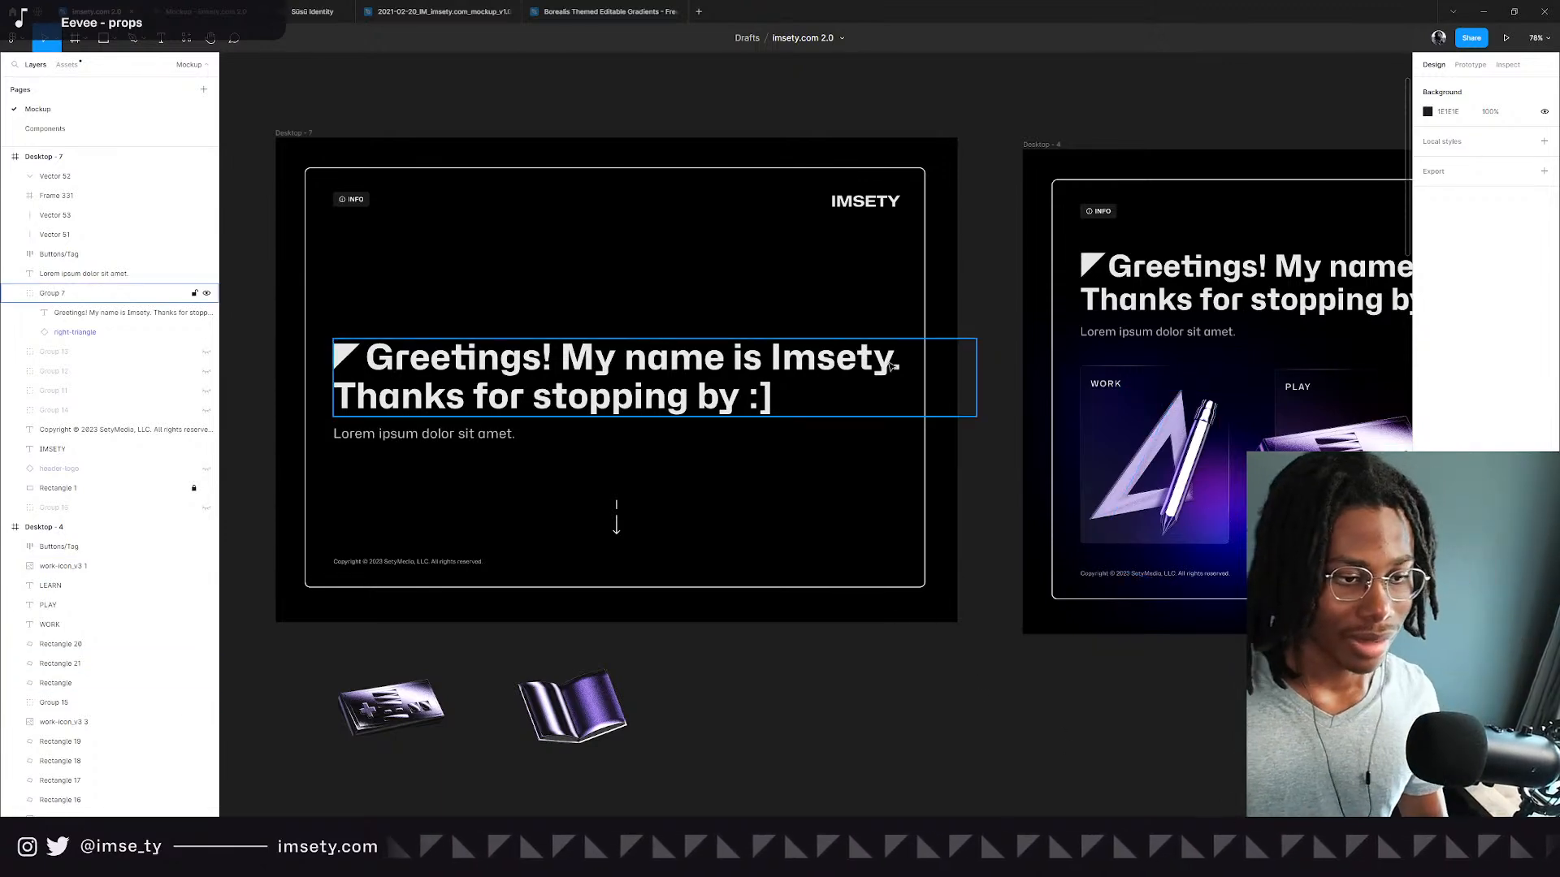
scroll(568, 390, "right", 10)
left_click_drag(308, 390, 775, 372)
scroll(775, 372, "left", 5)
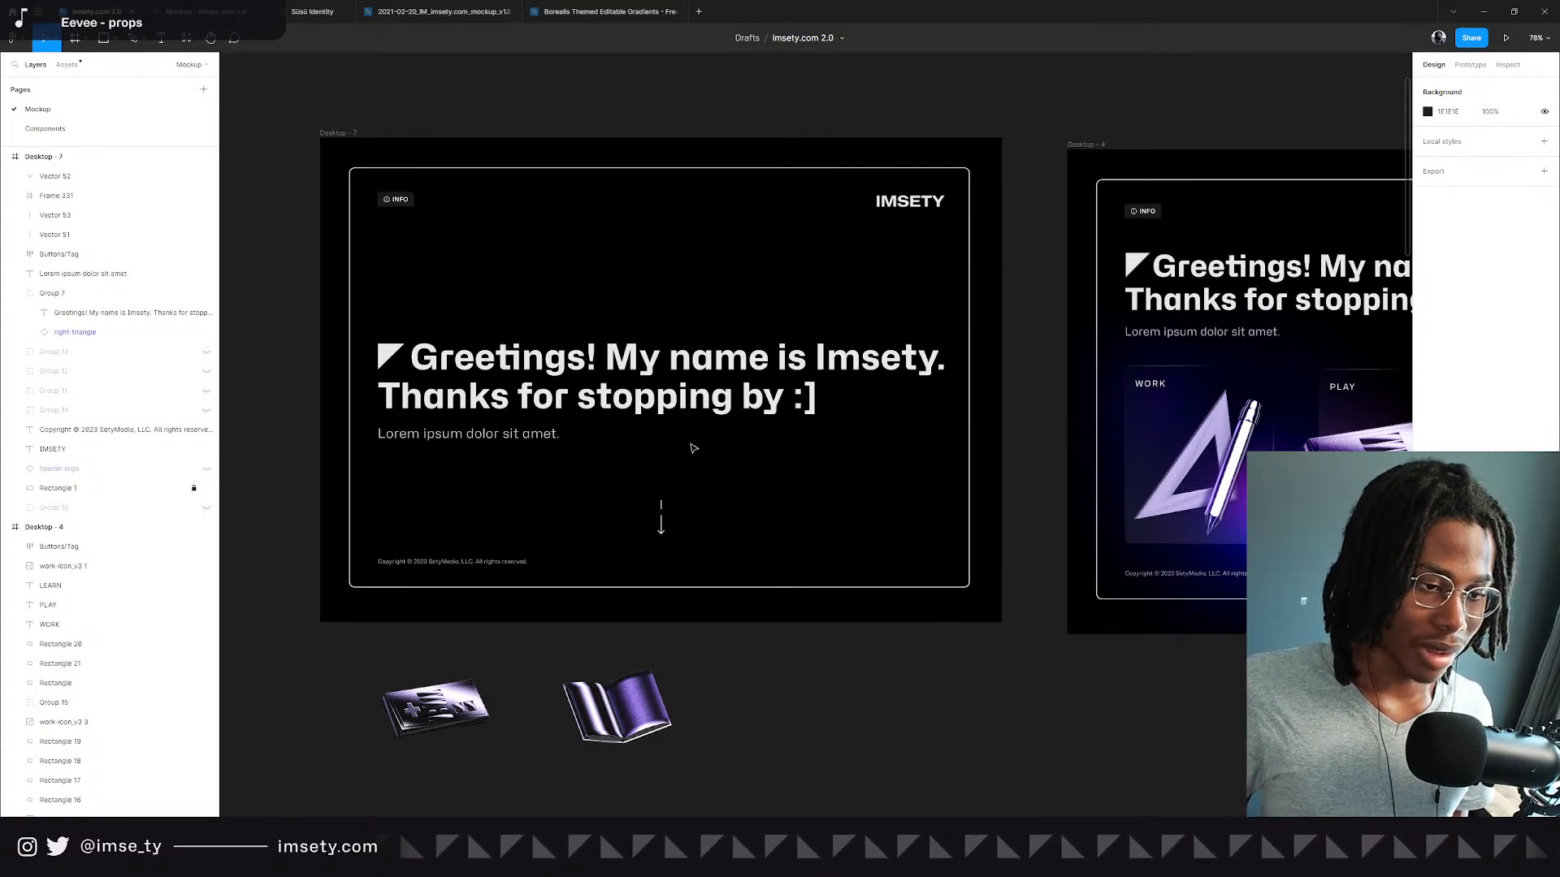
scroll(693, 449, "down", 3)
scroll(700, 426, "up", 5)
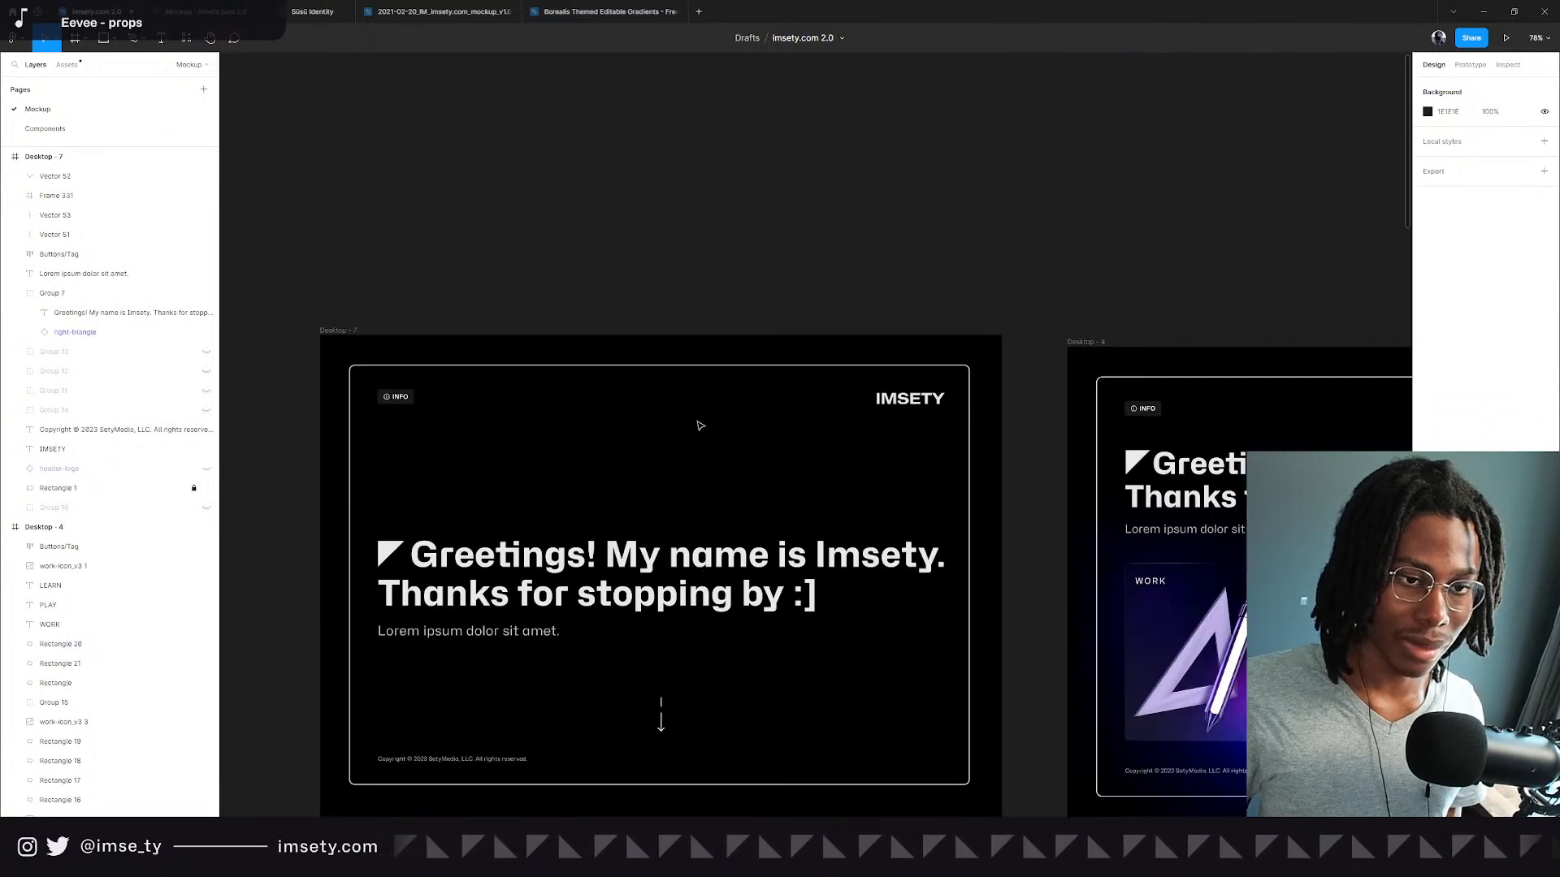
scroll(701, 425, "down", 2)
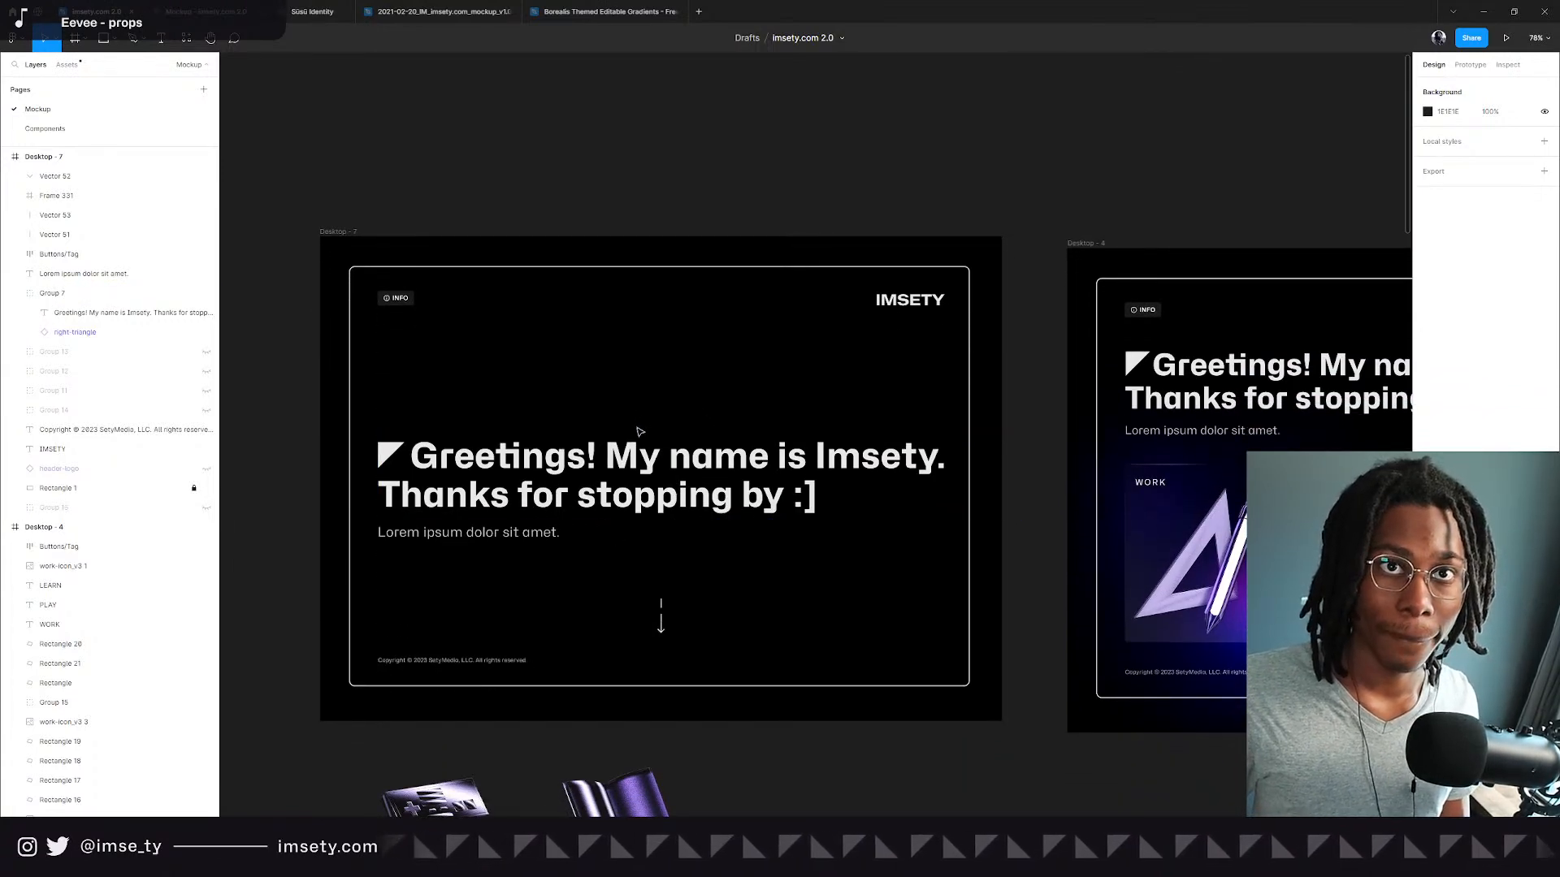
scroll(638, 431, "down", 5)
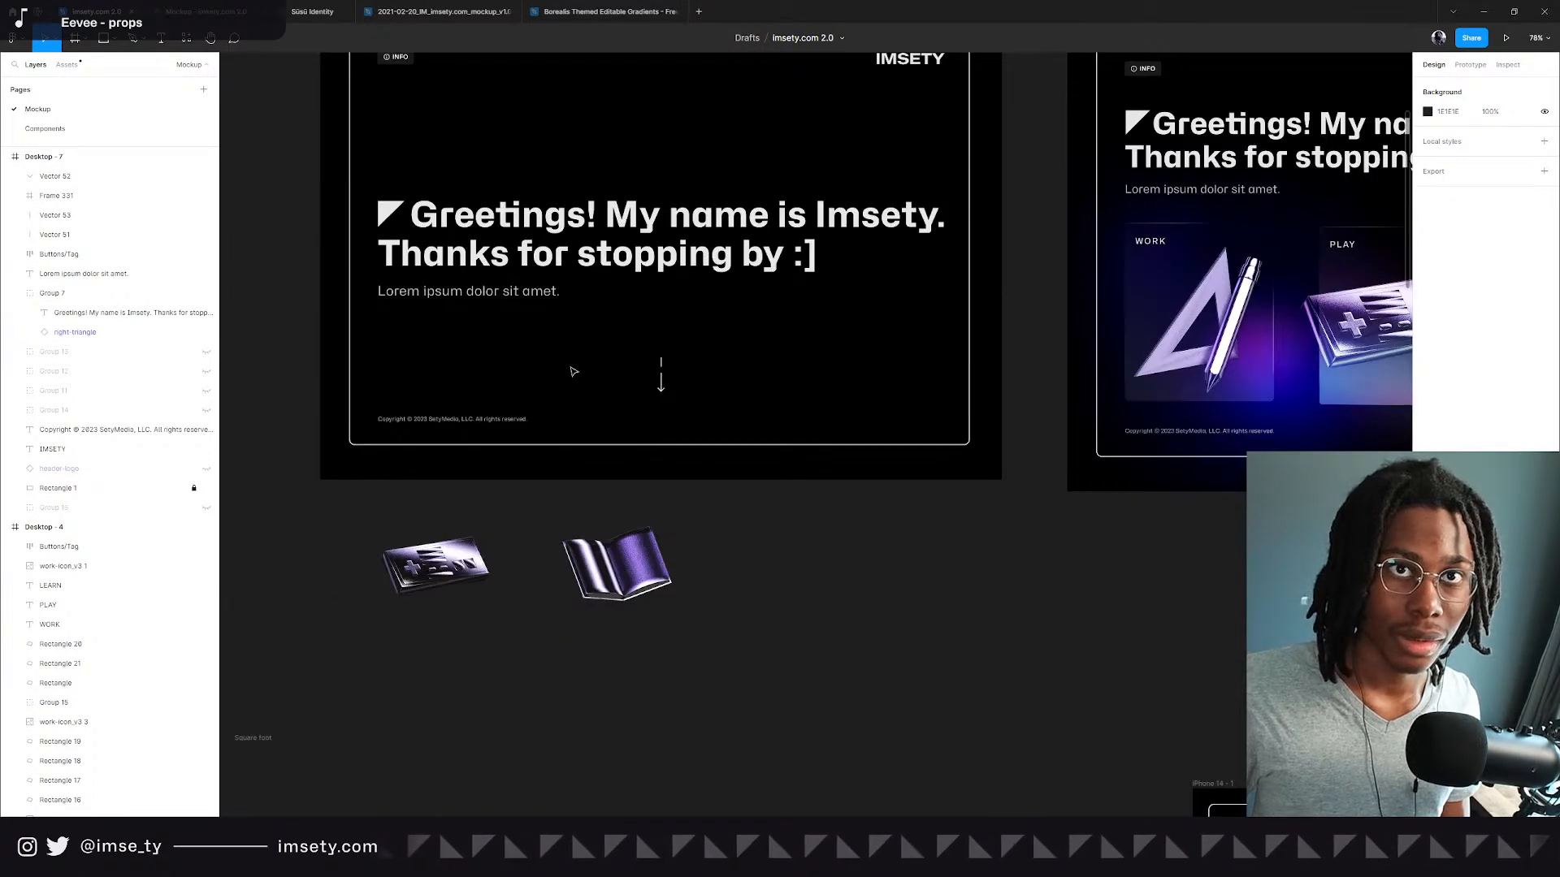
scroll(615, 350, "up", 5)
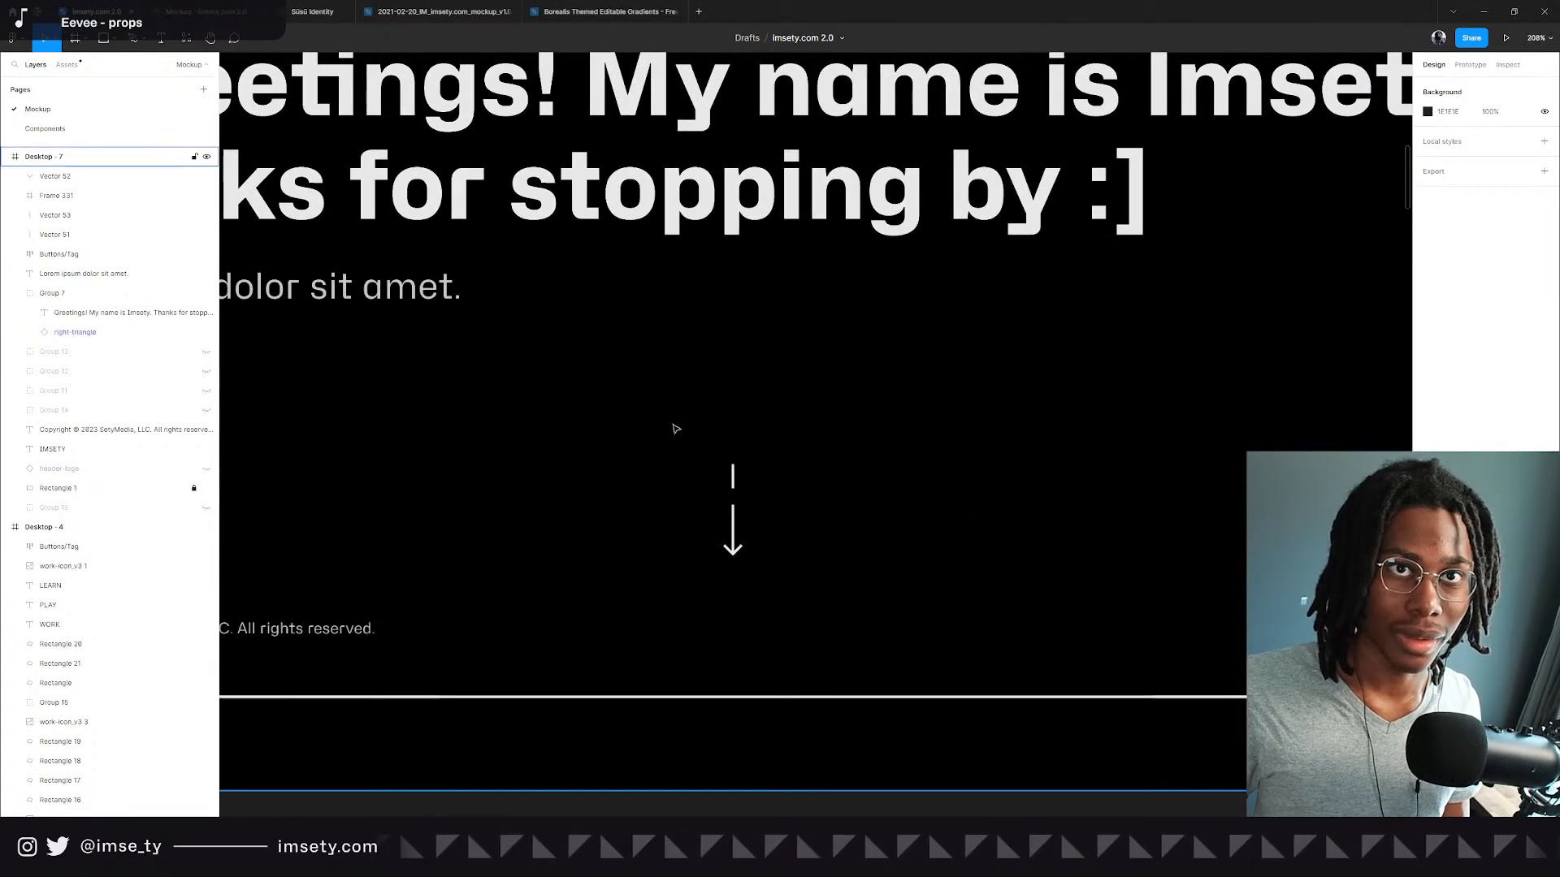
scroll(783, 542, "up", 5)
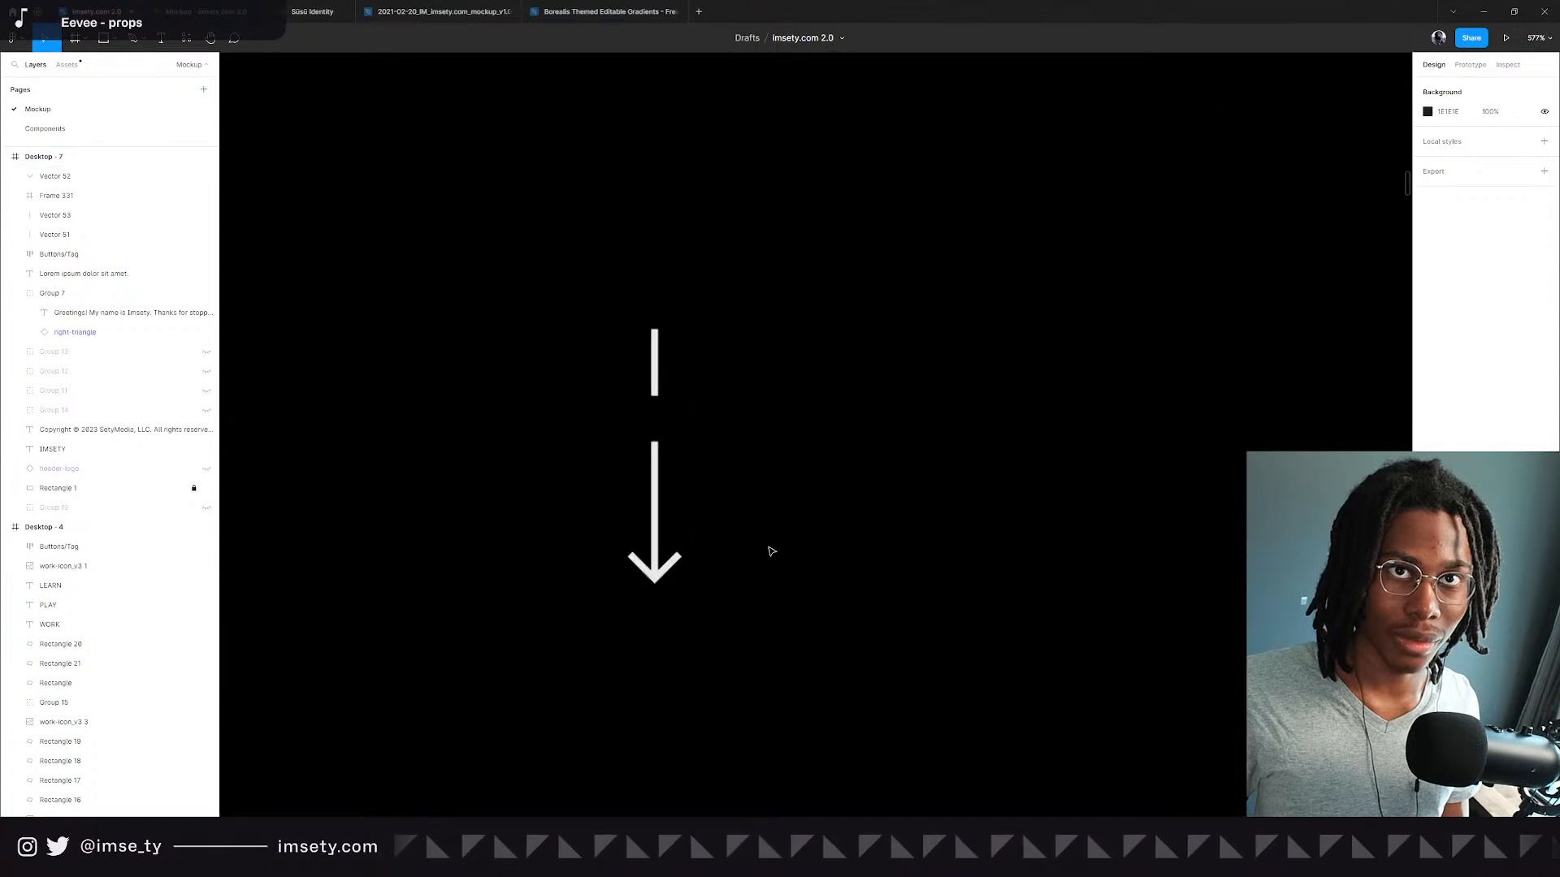
Set the stroke weight of the dash, the shaft and the arrowhead to 4.
left_click(655, 386)
left_click(655, 474, "shift")
left_click(666, 573, "shift")
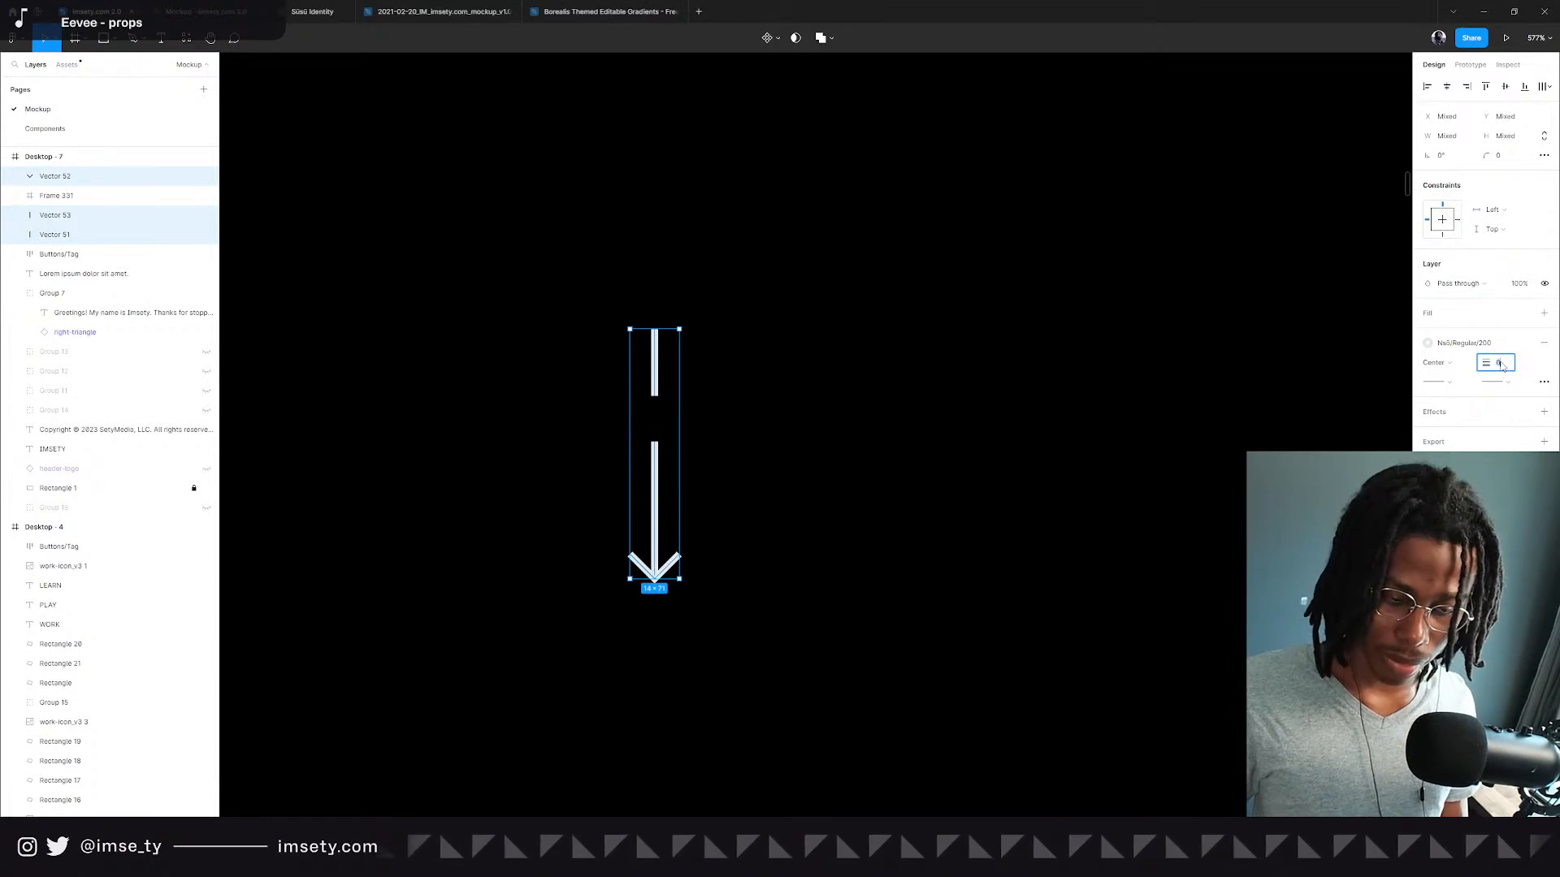
key("Return")
key("ctrl+z")
left_click(1497, 364)
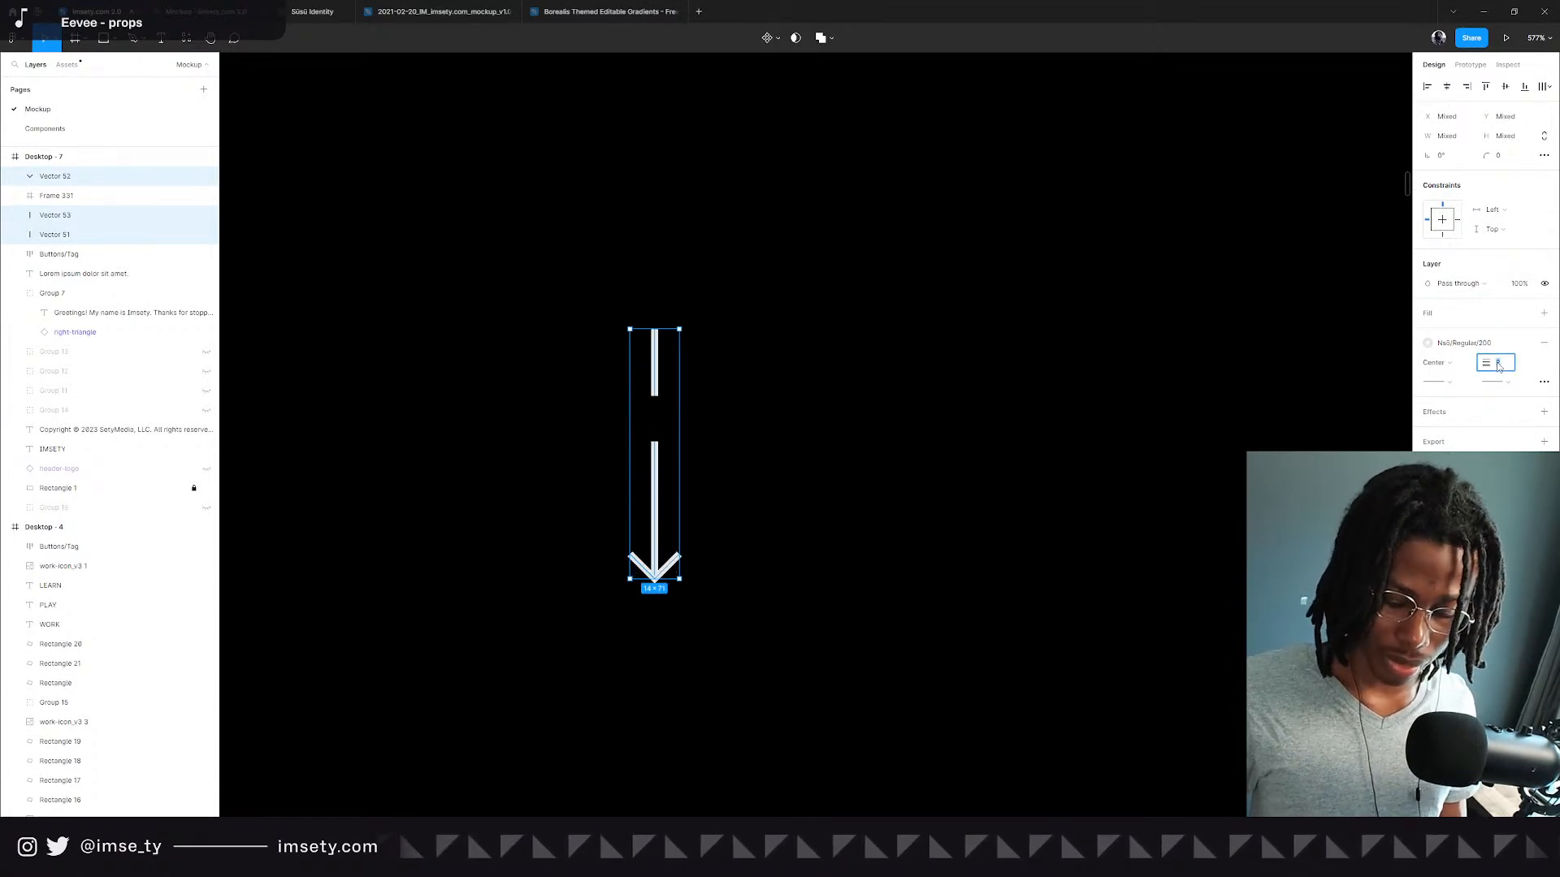
type("4")
key("Return")
Enlarge the arrowhead at the lower end of the shaft to about 22 × 11 px.
left_click(674, 560)
key("f")
key("Escape")
key("f")
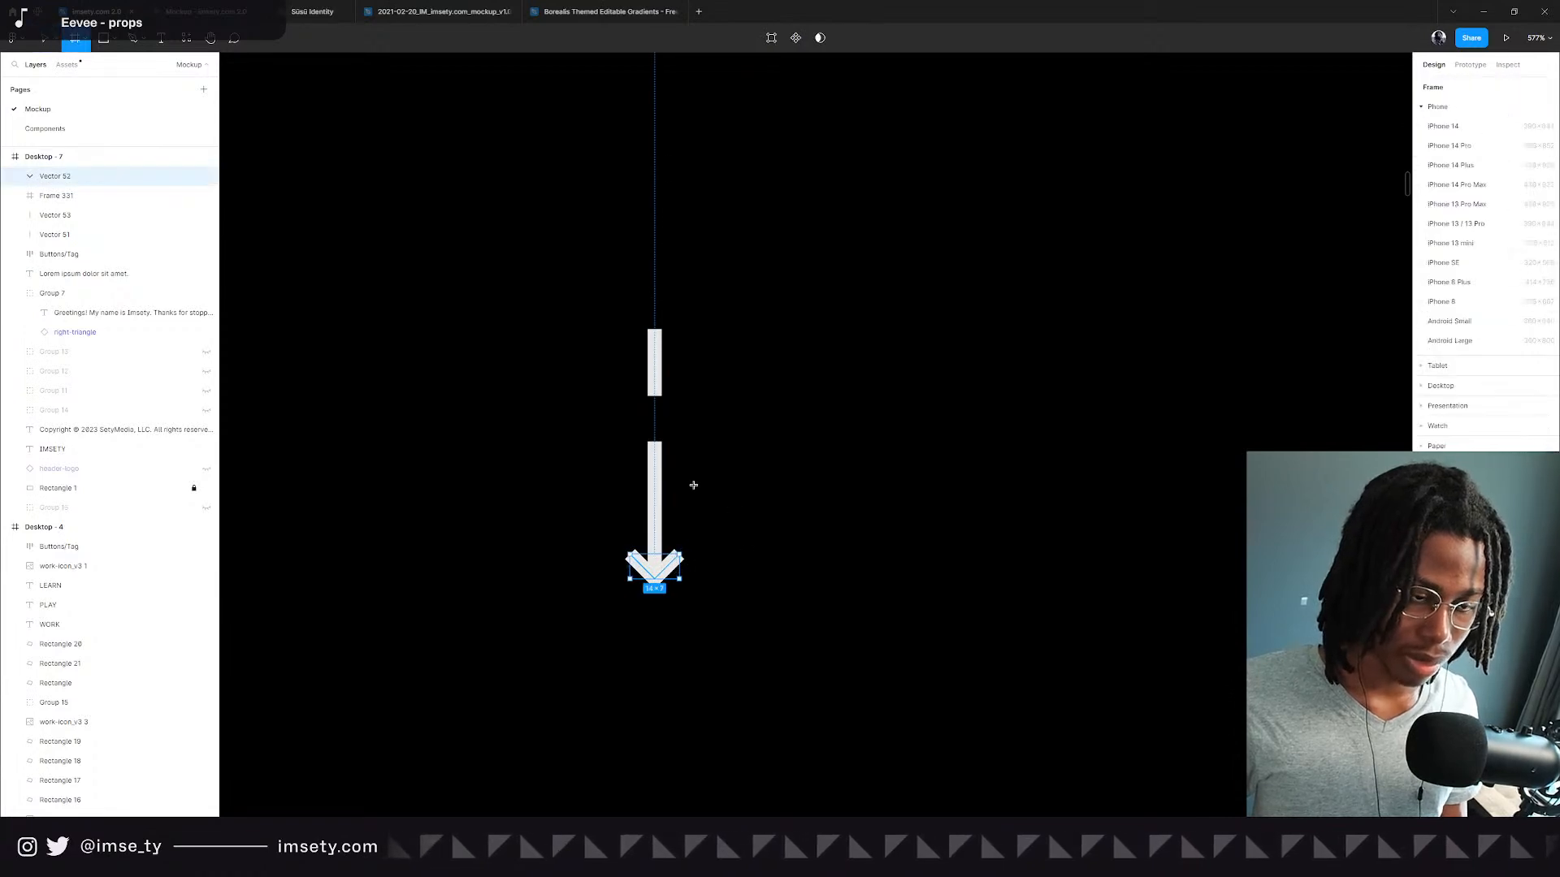
key("Escape")
key("Escape")
Examine the thicker arrow within the whole Desktop - 7 frame and compare its weight with the greeting text.
scroll(728, 490, "down", 10)
scroll(725, 491, "up", 3)
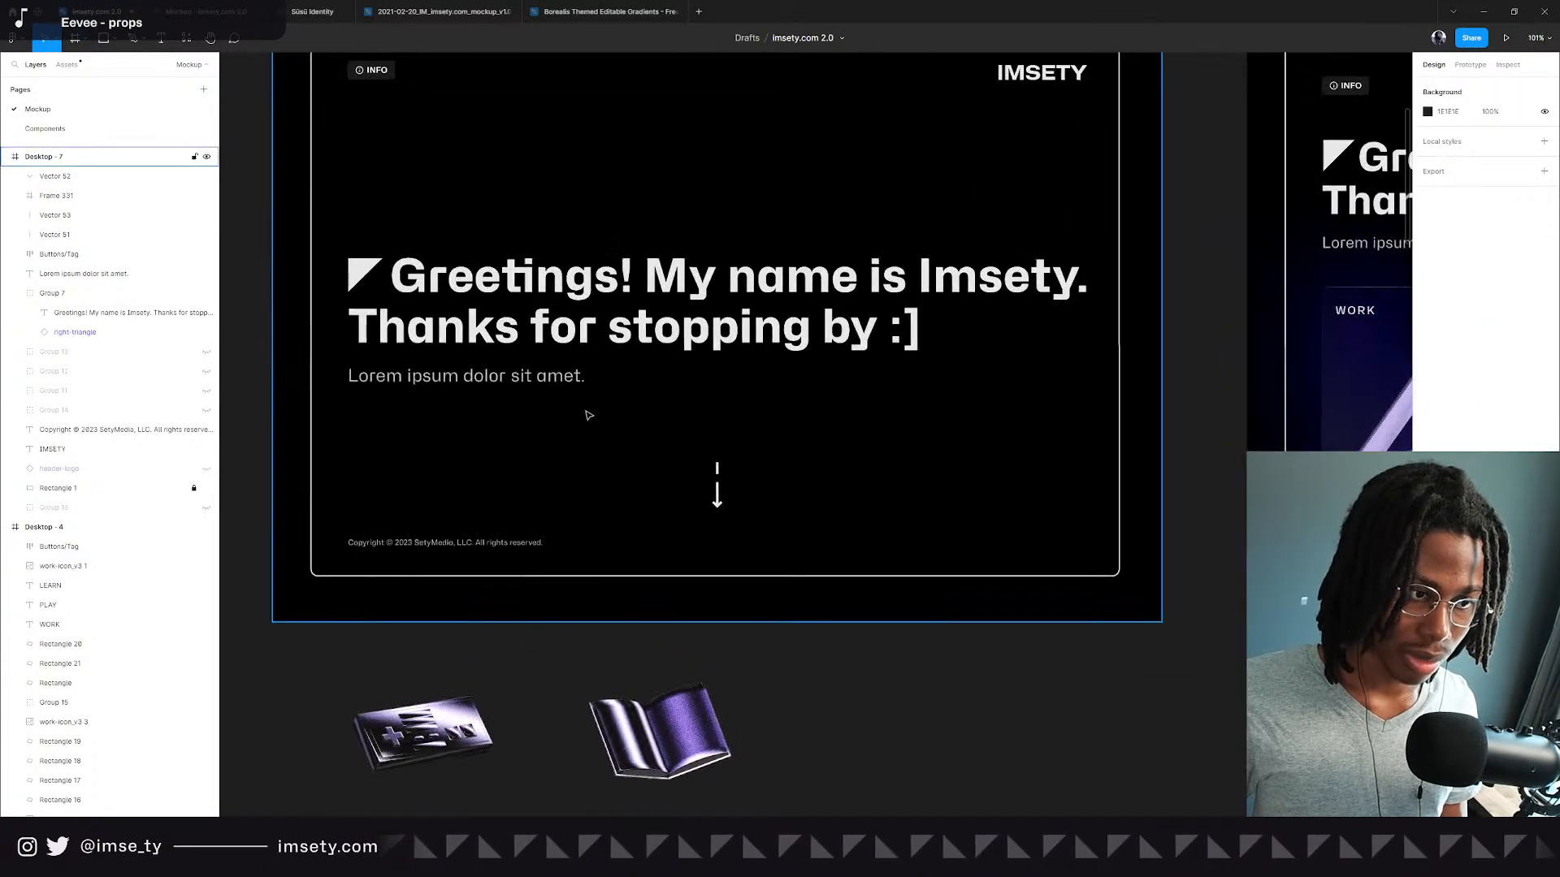
scroll(599, 421, "up", 3)
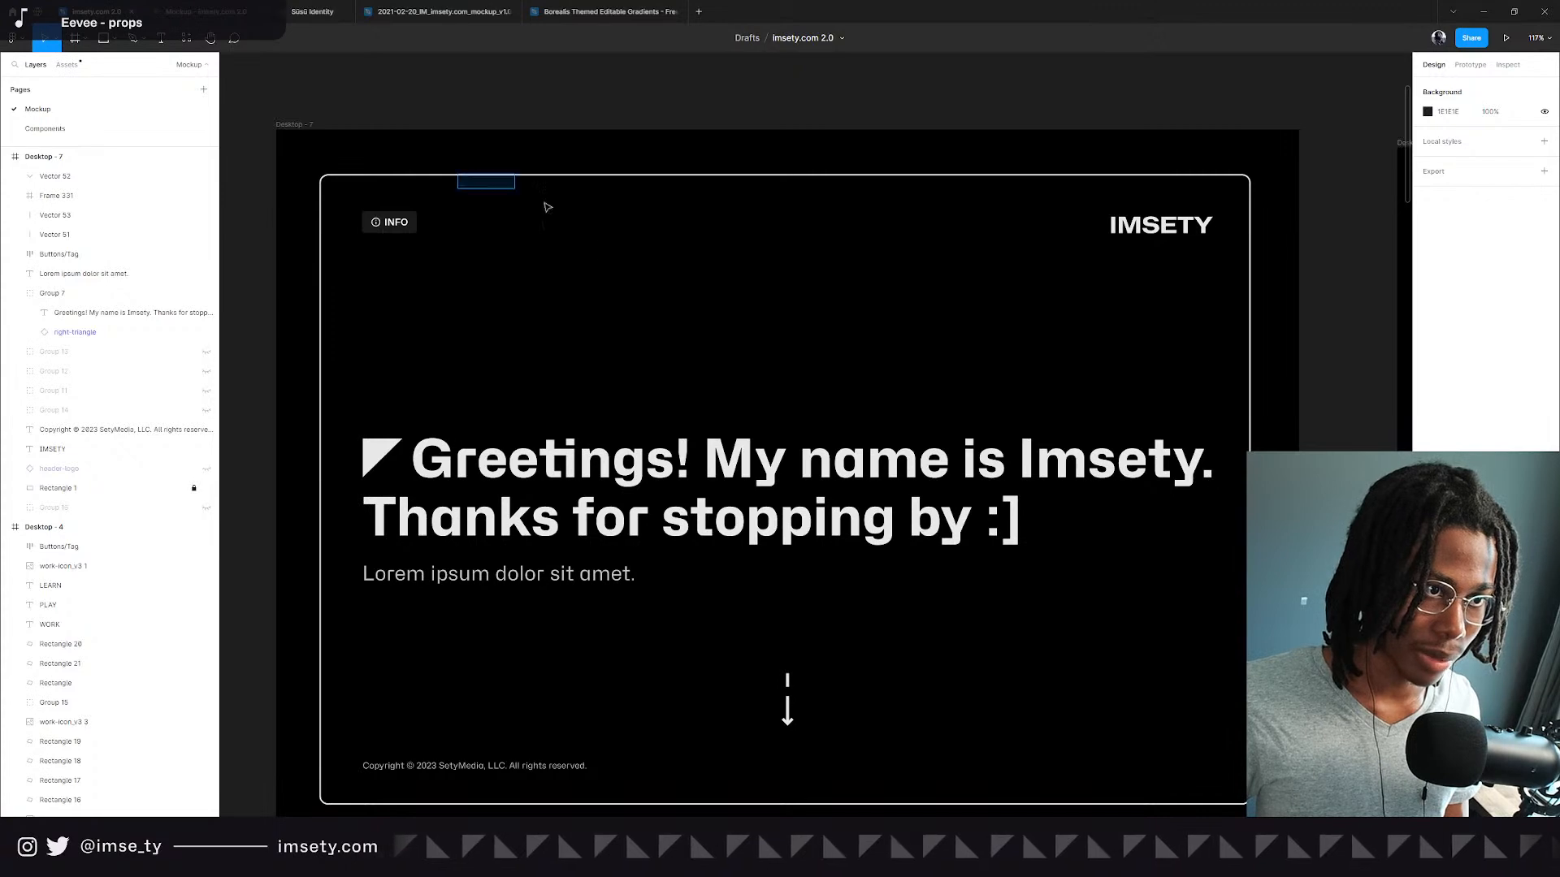
scroll(449, 408, "down", 3)
scroll(449, 408, "right", 3)
left_click_drag(450, 407, 480, 410)
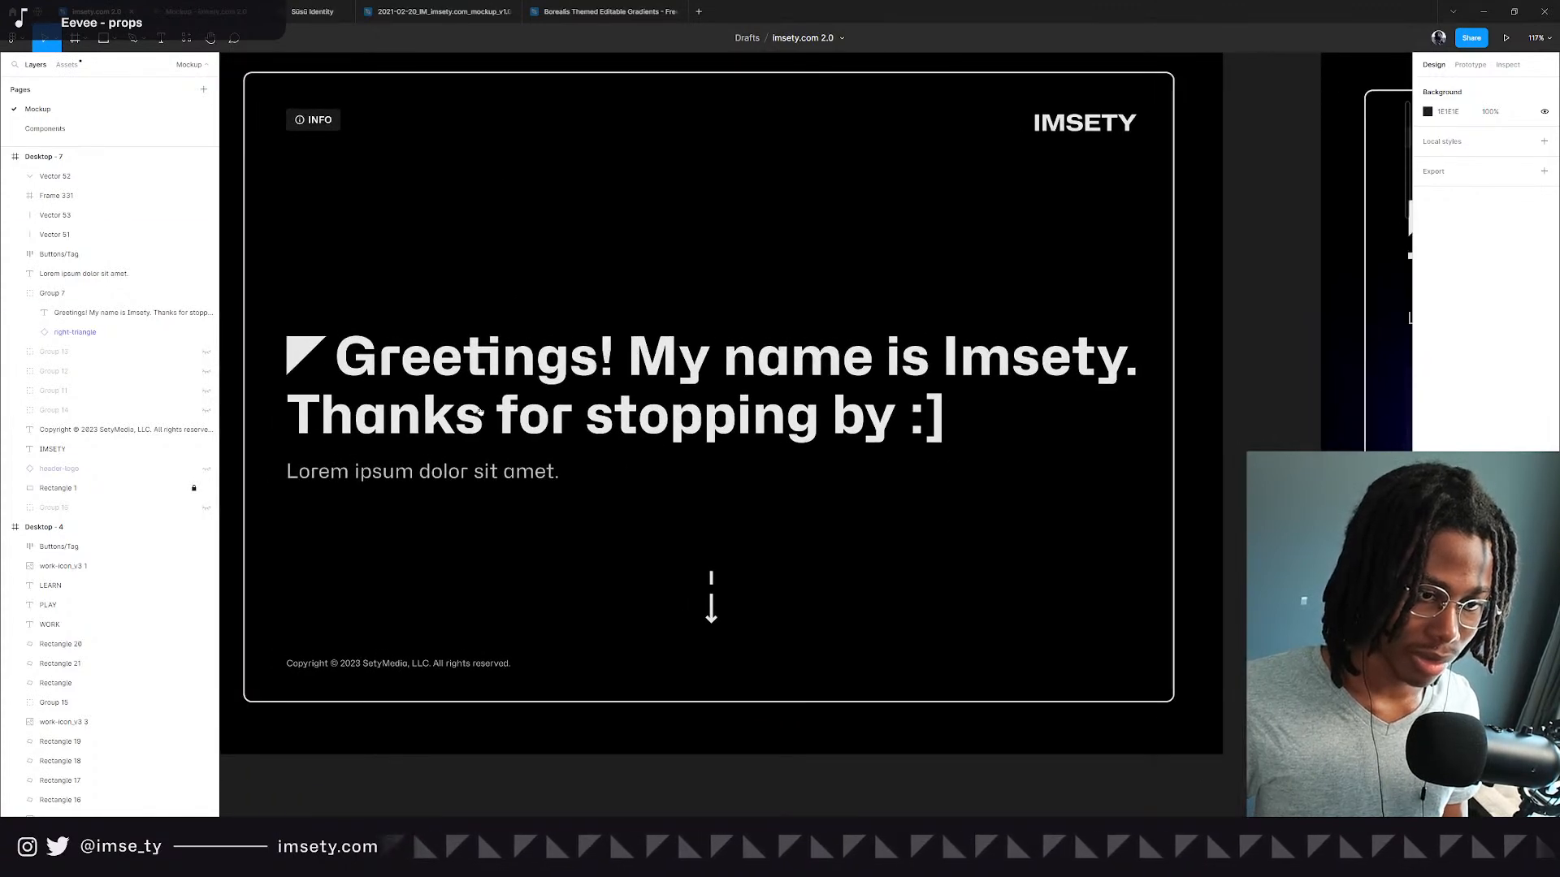
scroll(709, 663, "up", 3)
scroll(709, 663, "down", 2)
scroll(705, 723, "up", 7)
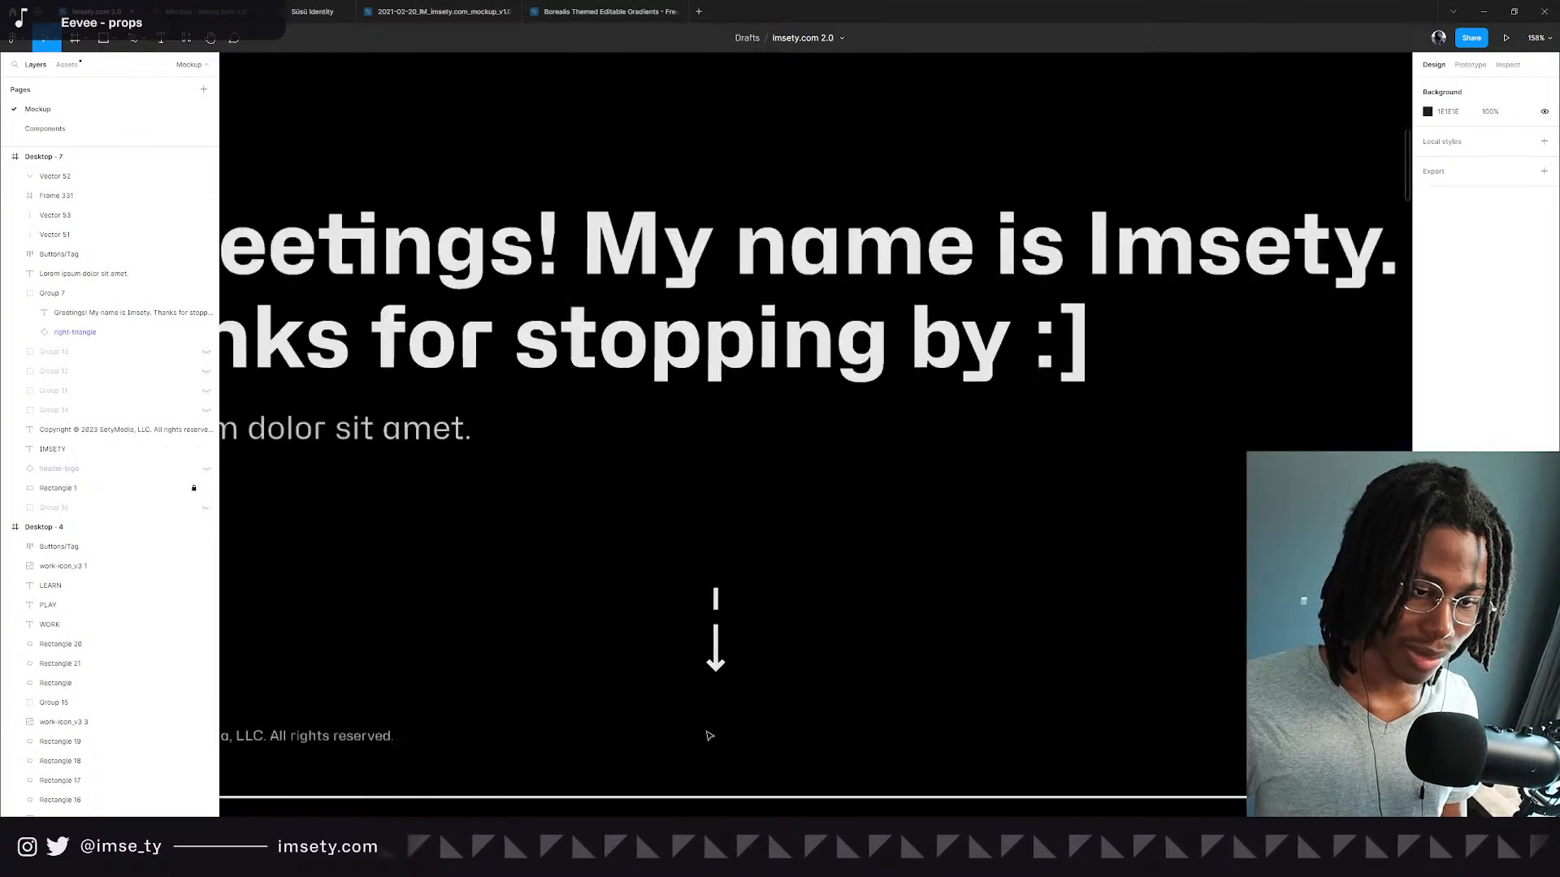
Nudge the arrowhead up a few pixels so it meets the lower end of the shaft.
left_click(707, 637)
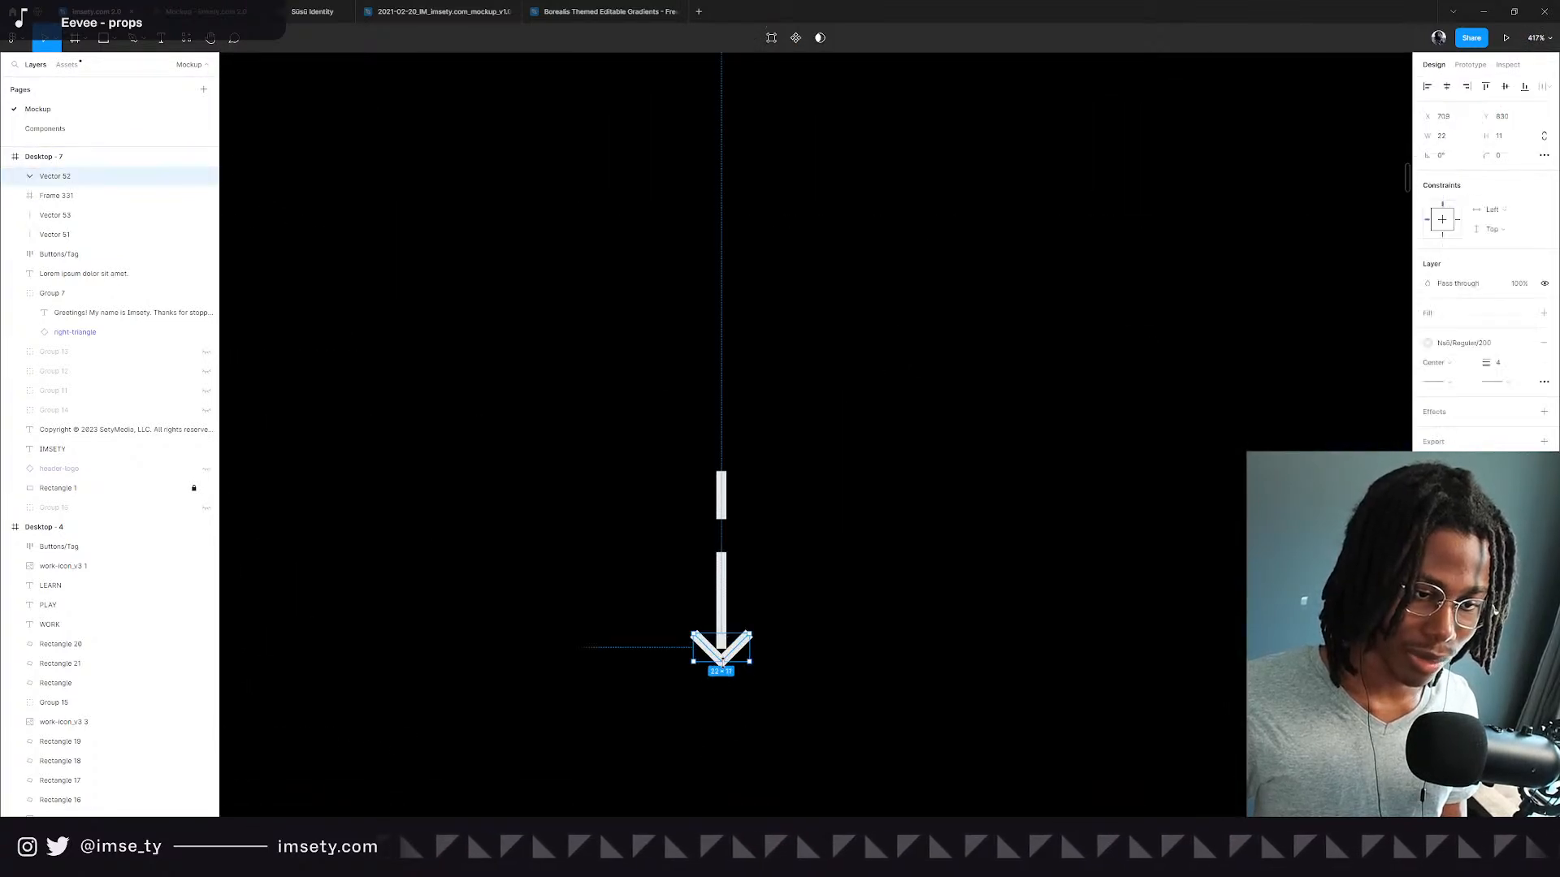
key("Up")
key("Up")
key("Up")
left_click(769, 678)
scroll(777, 678, "down", 9)
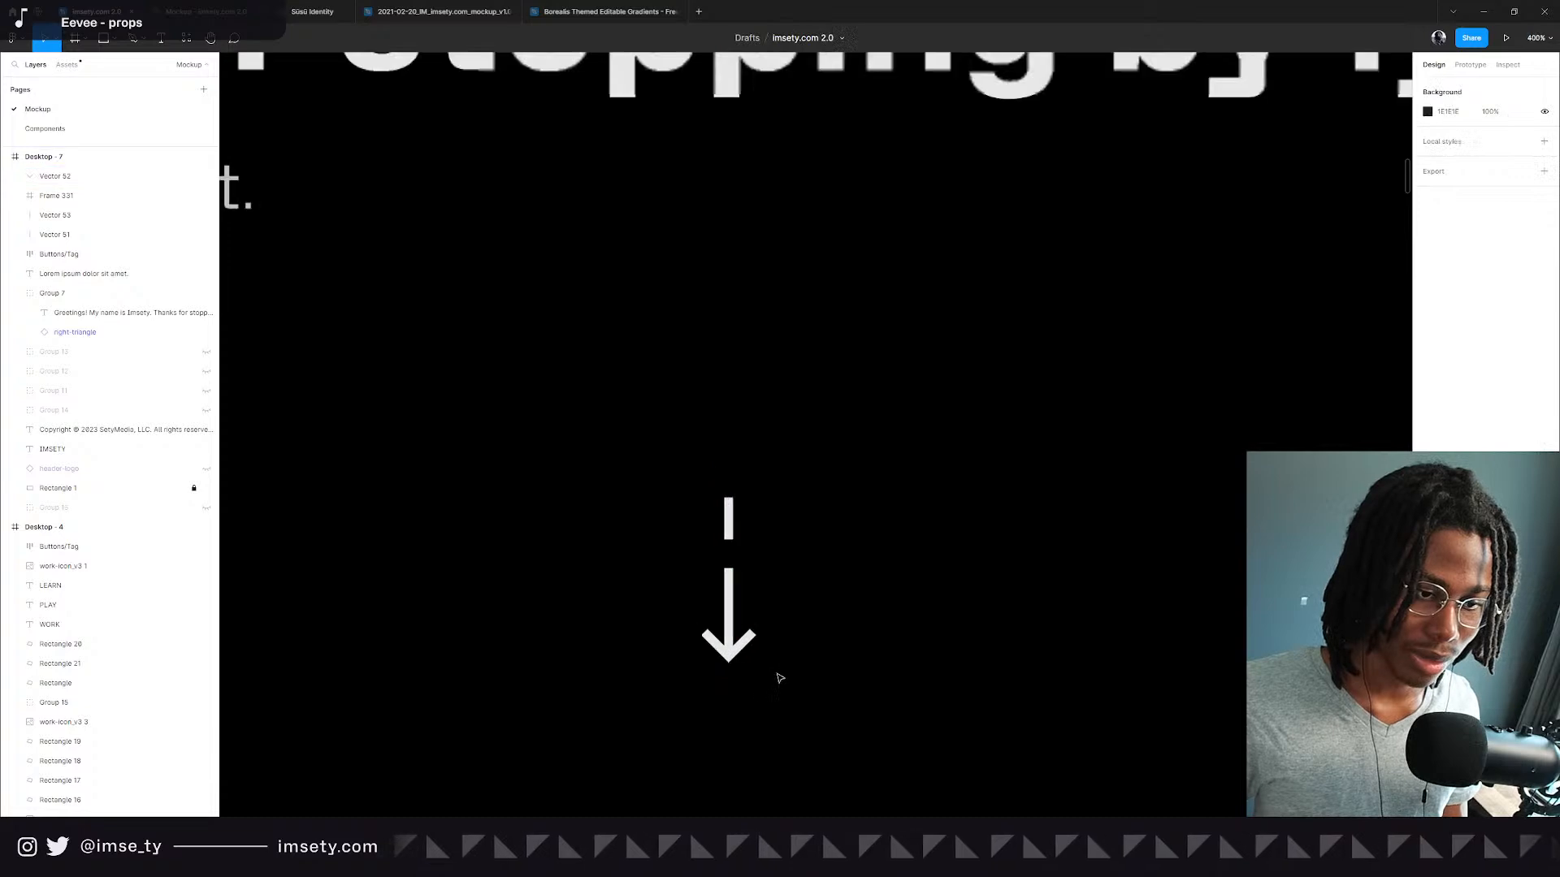
Move the greeting heading and the "Lorem ipsum dolor sit amet." line together slightly upward in the Desktop - 7 frame.
left_click_drag(804, 679, 960, 532)
left_click(781, 414)
left_click(580, 457, "shift")
left_click_drag(575, 427, 575, 414)
left_click(1031, 595)
mouse_move(1073, 402)
left_mouse_down()
mouse_move(380, 437)
mouse_move(899, 315)
mouse_move(343, 373)
mouse_move(517, 421)
mouse_move(426, 425)
mouse_move(1006, 382)
mouse_move(800, 372)
mouse_move(825, 387)
mouse_move(1093, 379)
left_mouse_up()
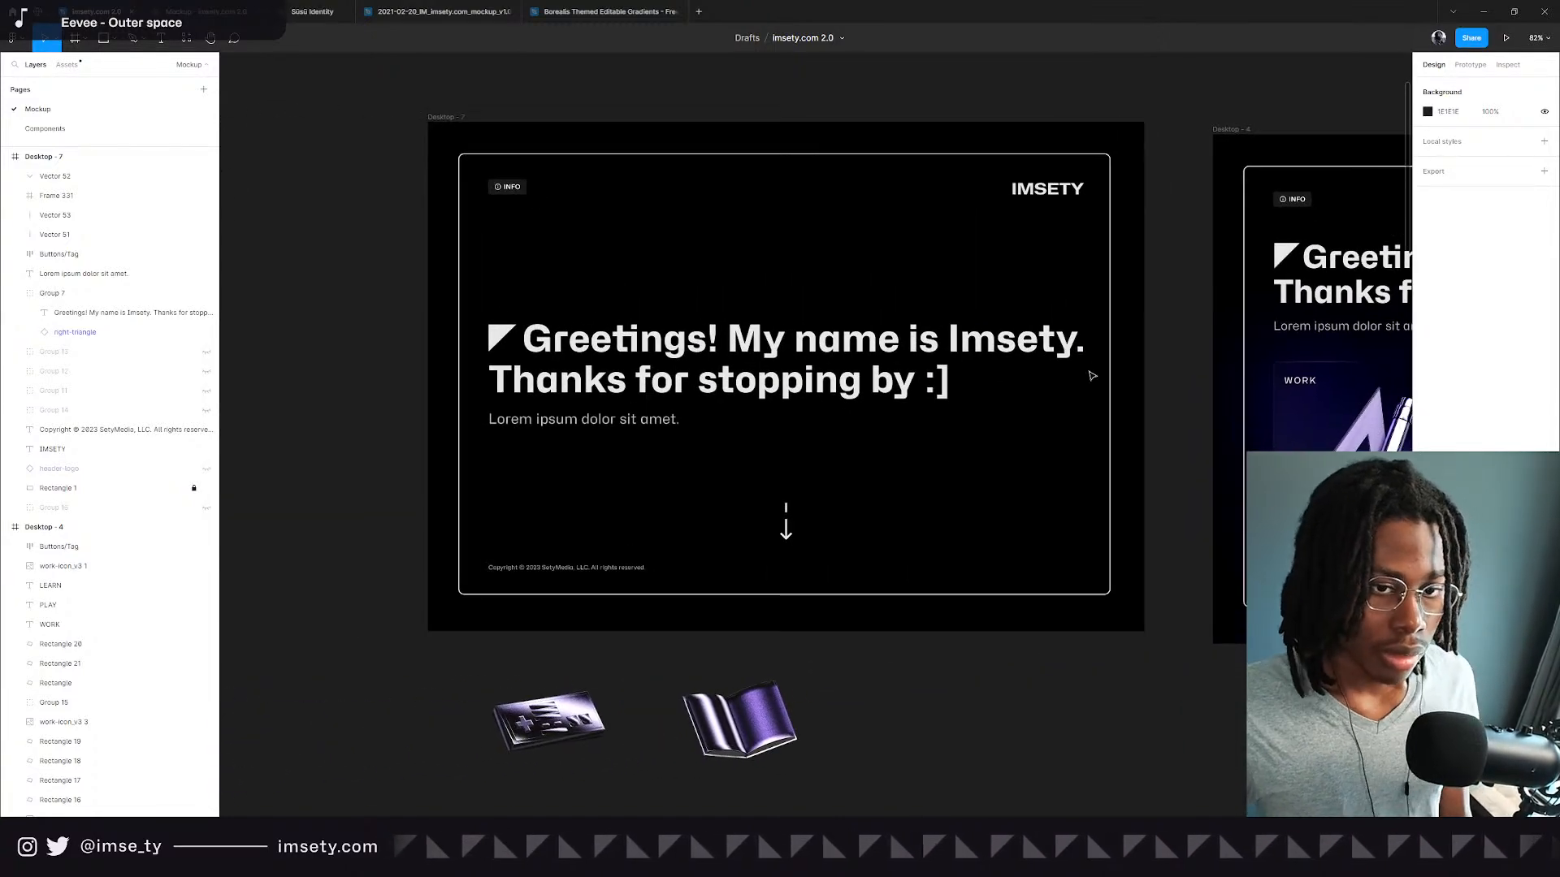